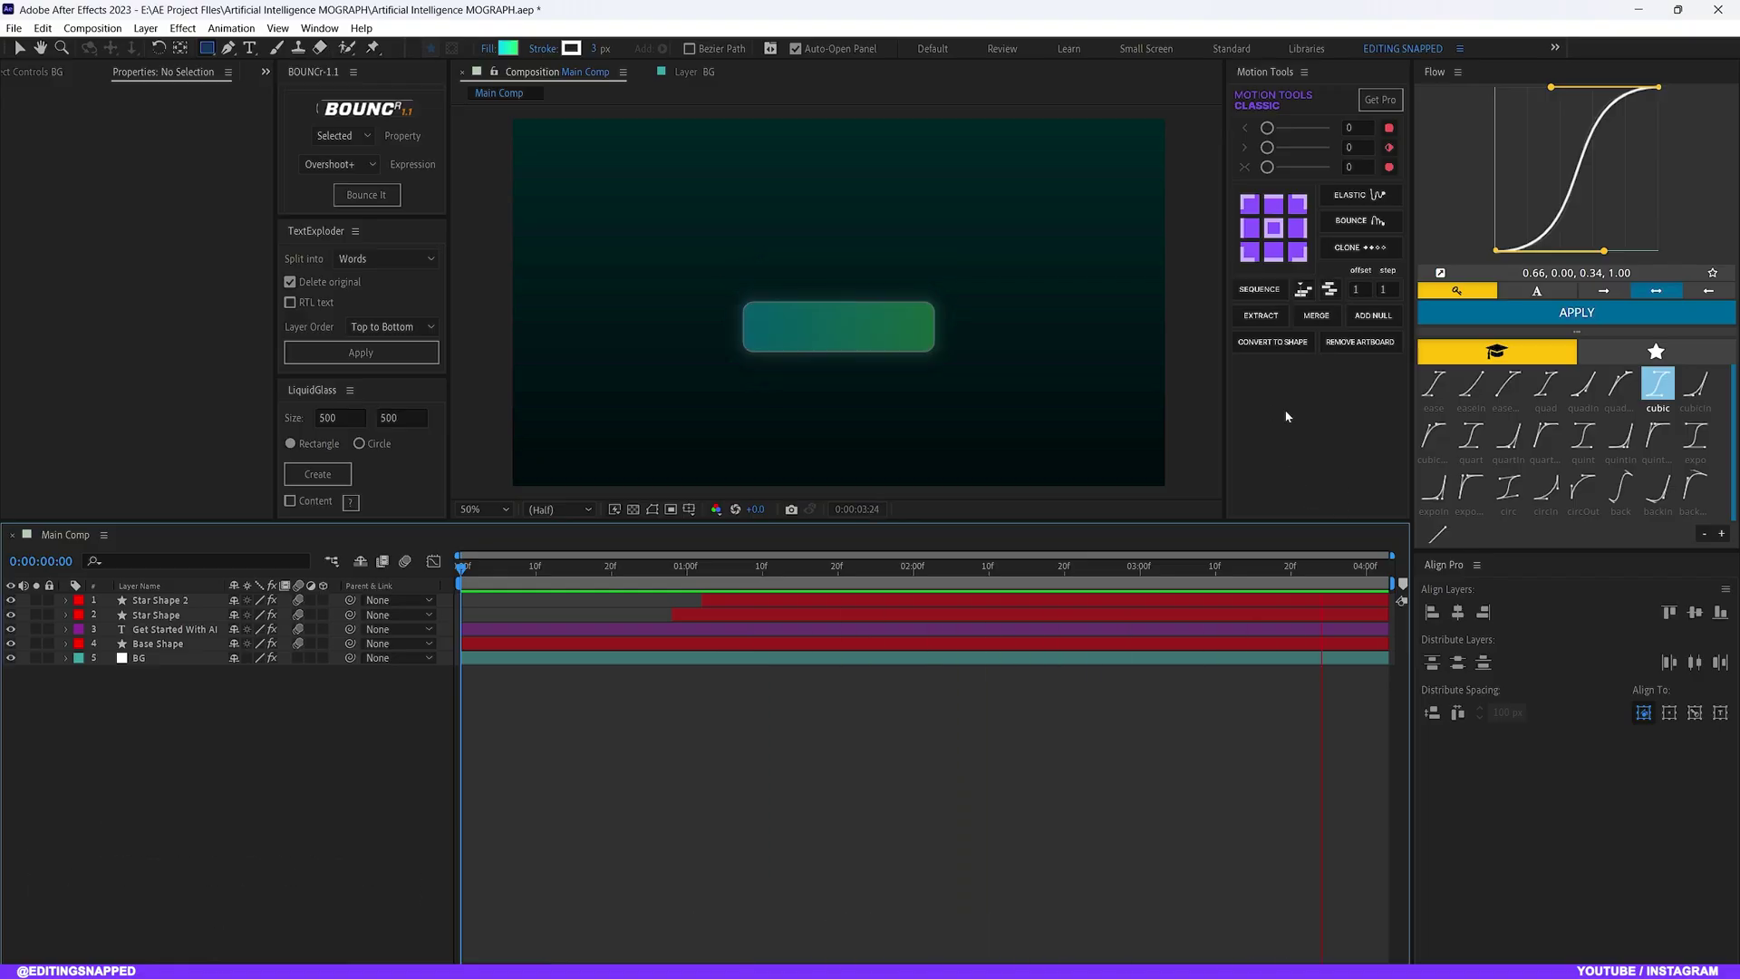
# Open the Composition menu in the menu bar
pyautogui.click(92, 28)
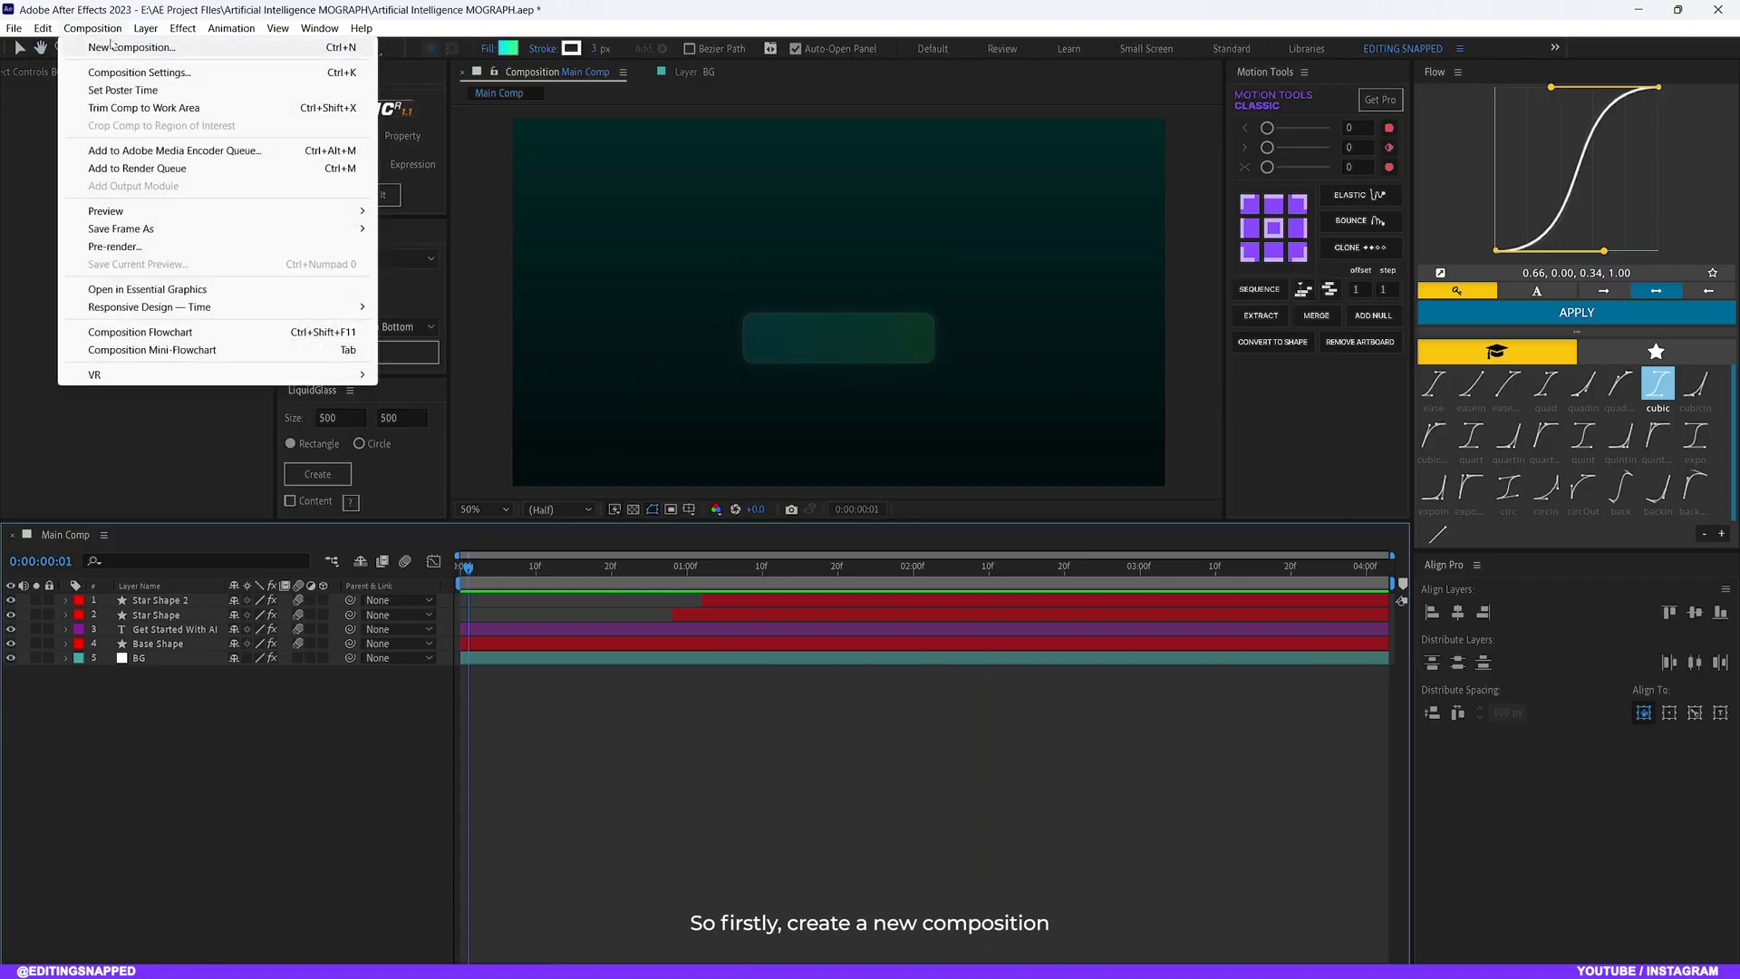
# Create composition 'Main' using Social Media Landscape HD, 30 fps, 10 seconds, black background
pyautogui.click(111, 47)
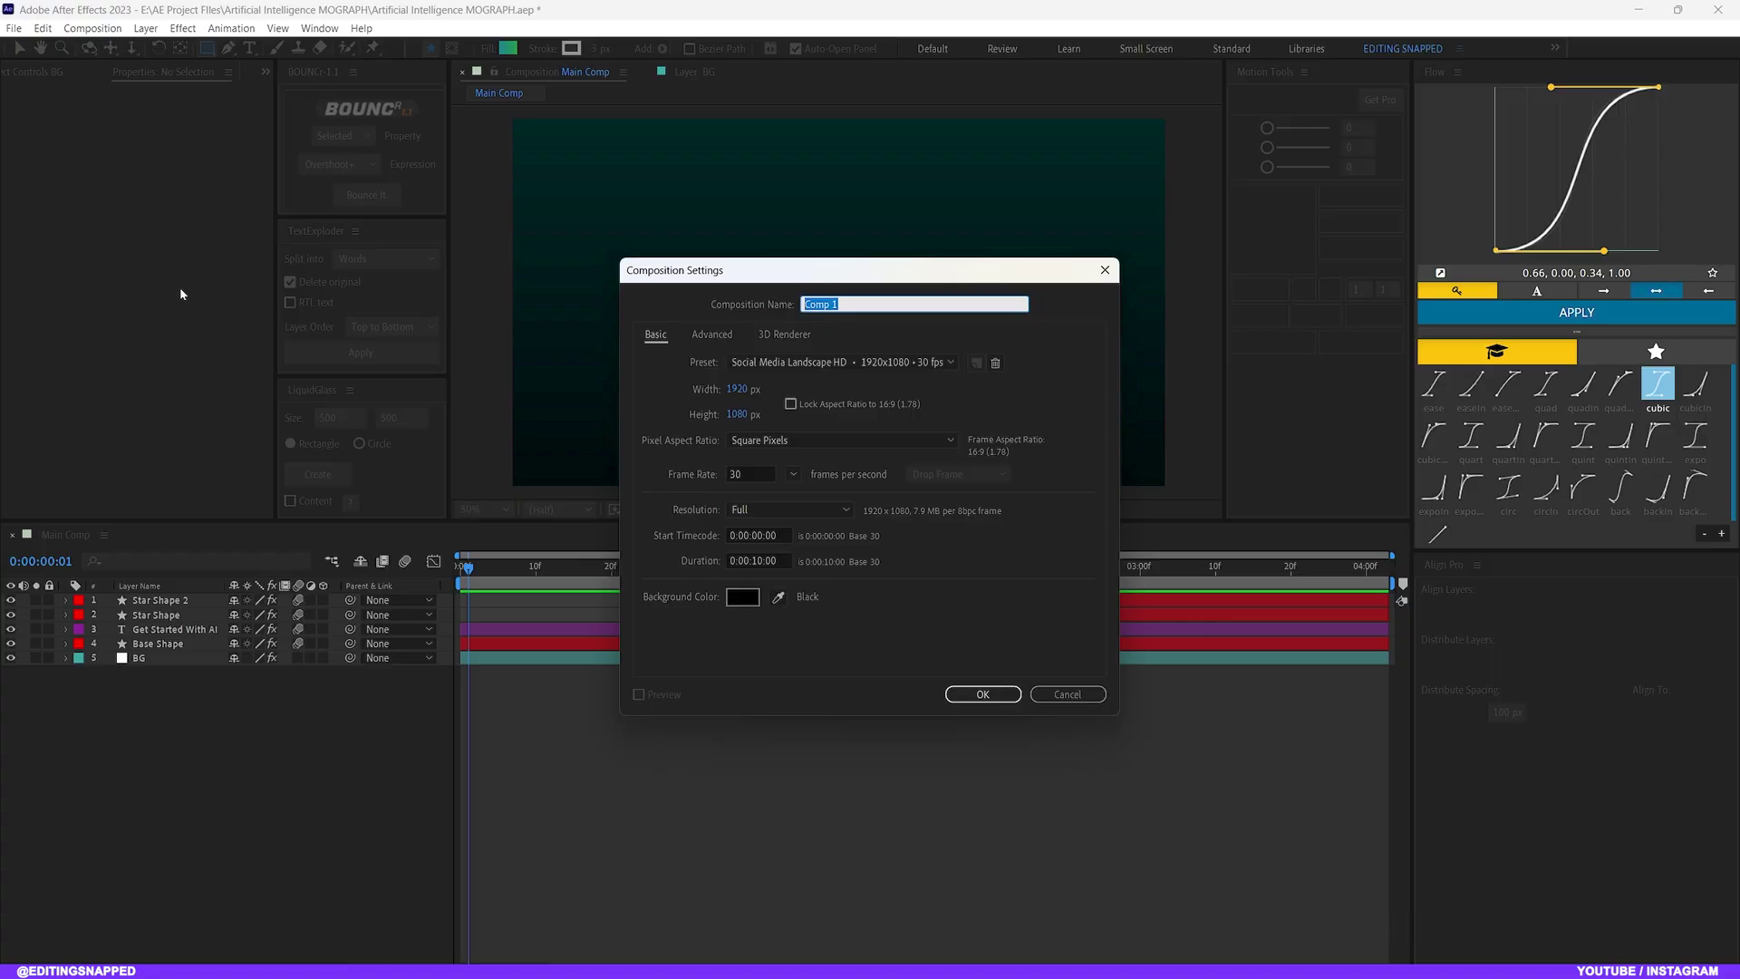
pyautogui.write('Main')
pyautogui.click(780, 361)
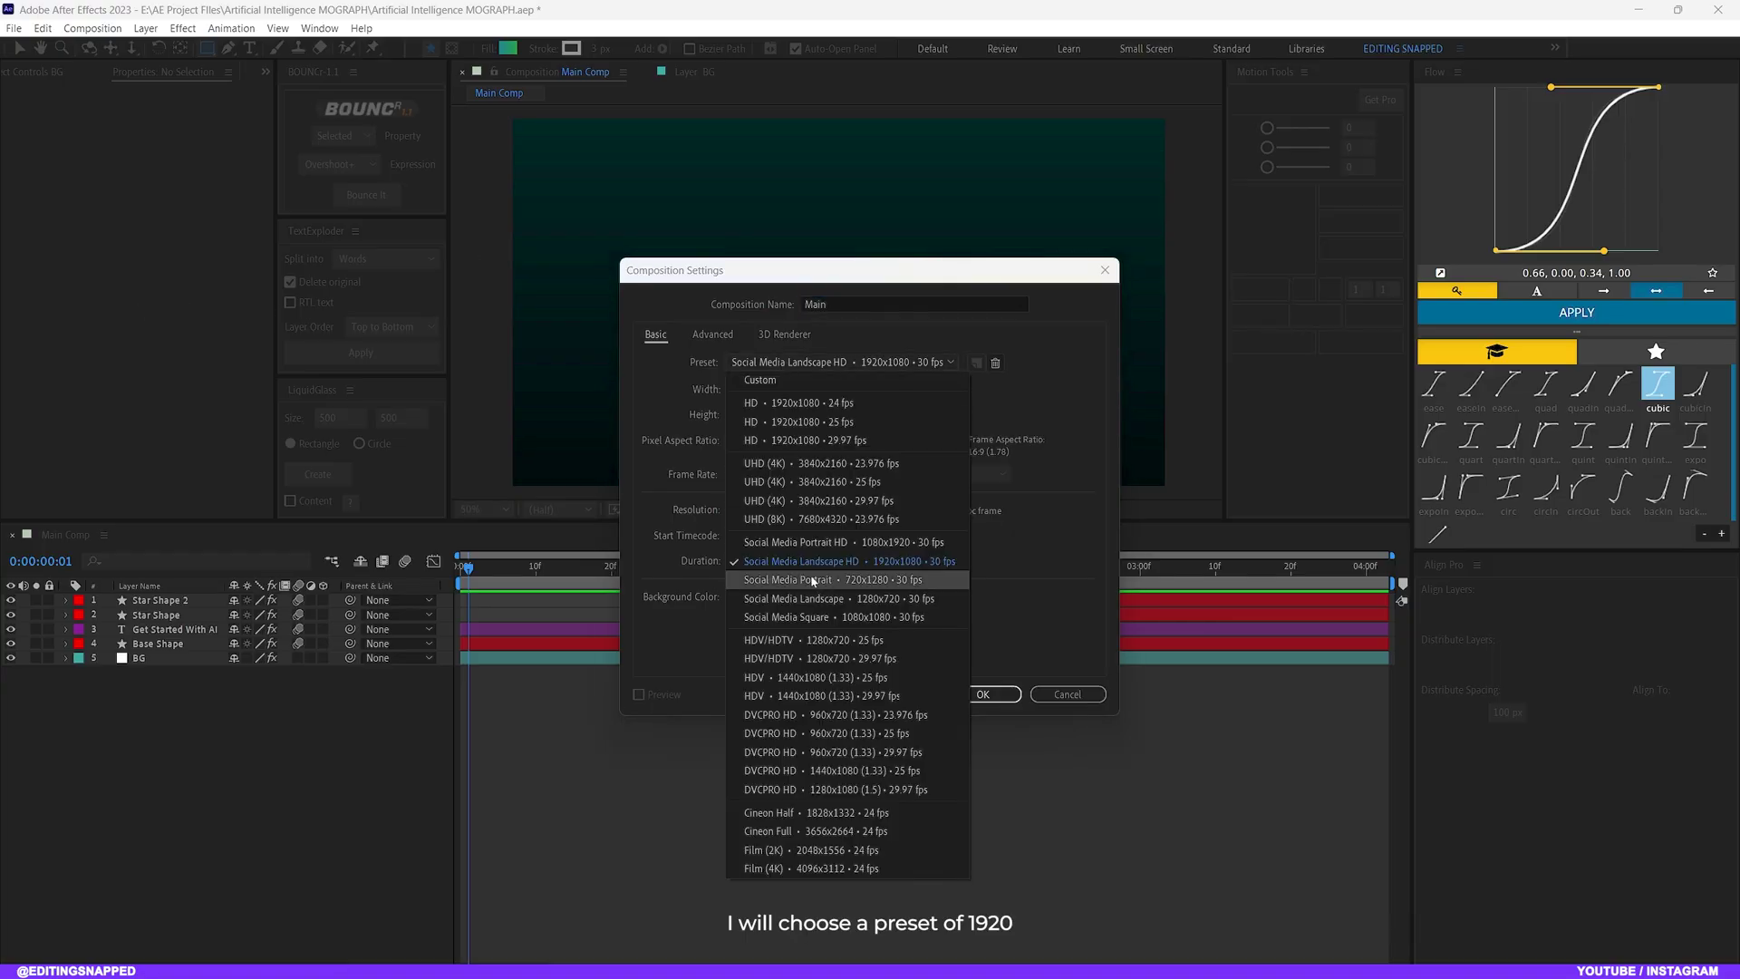
pyautogui.click(803, 562)
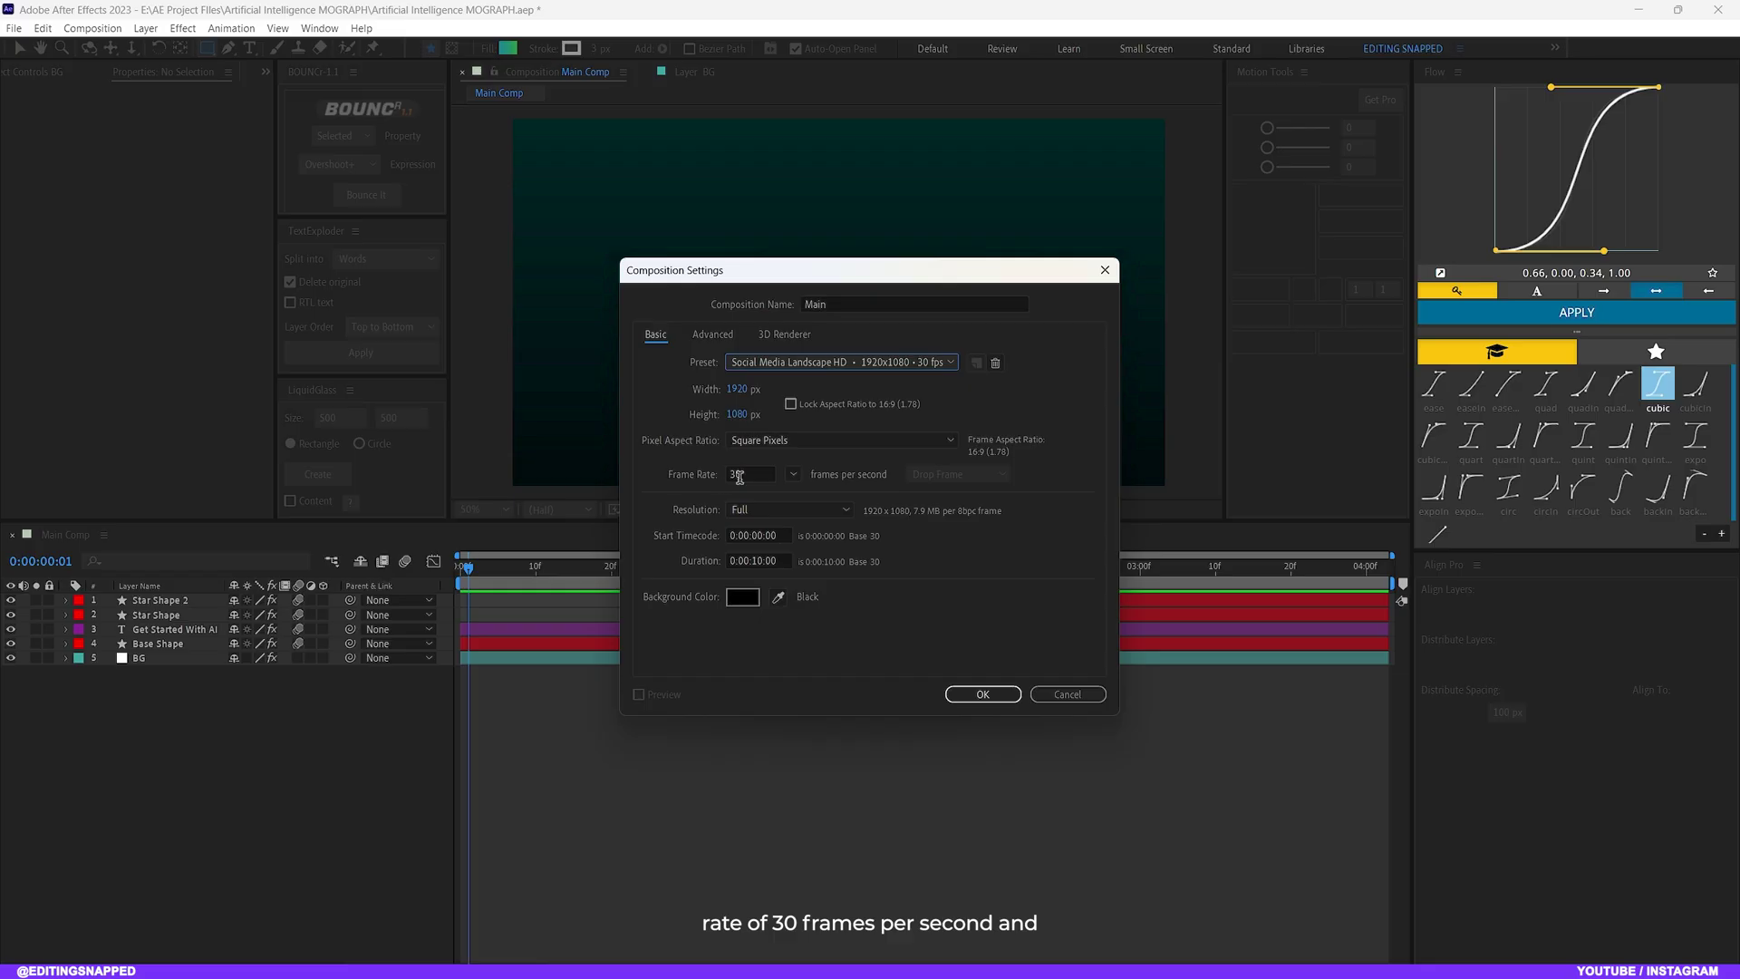
pyautogui.moveTo(762, 474); pyautogui.dragTo(687, 481)
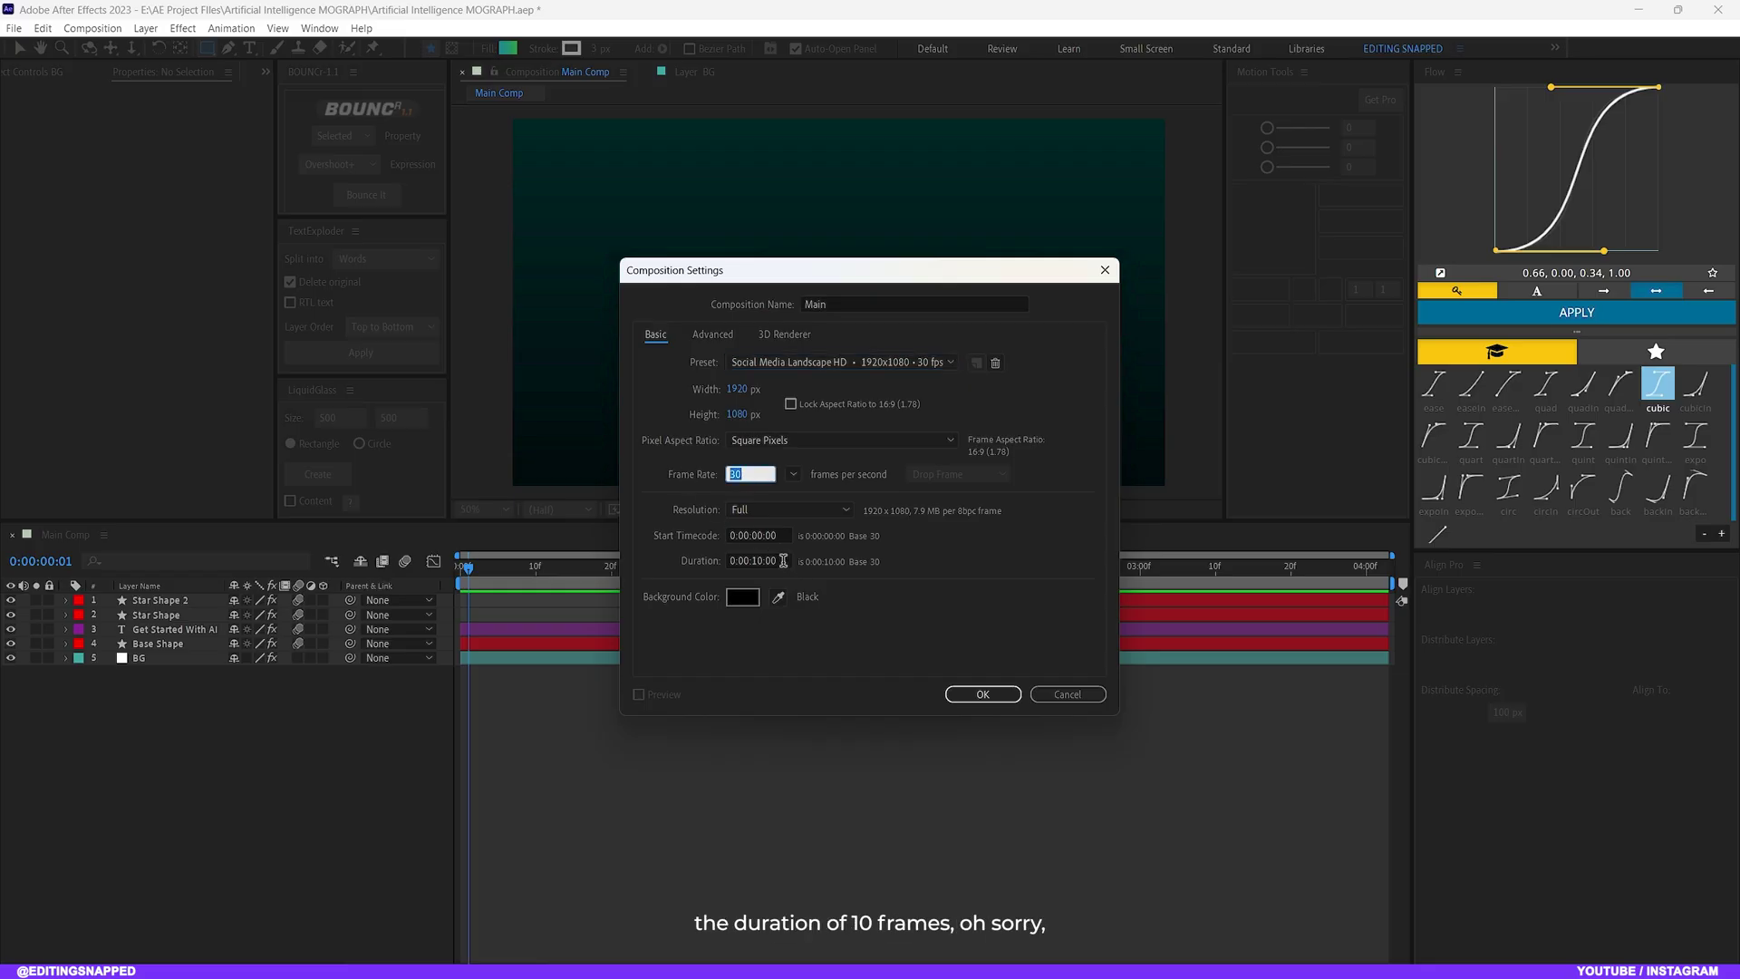
pyautogui.moveTo(784, 560); pyautogui.dragTo(630, 569)
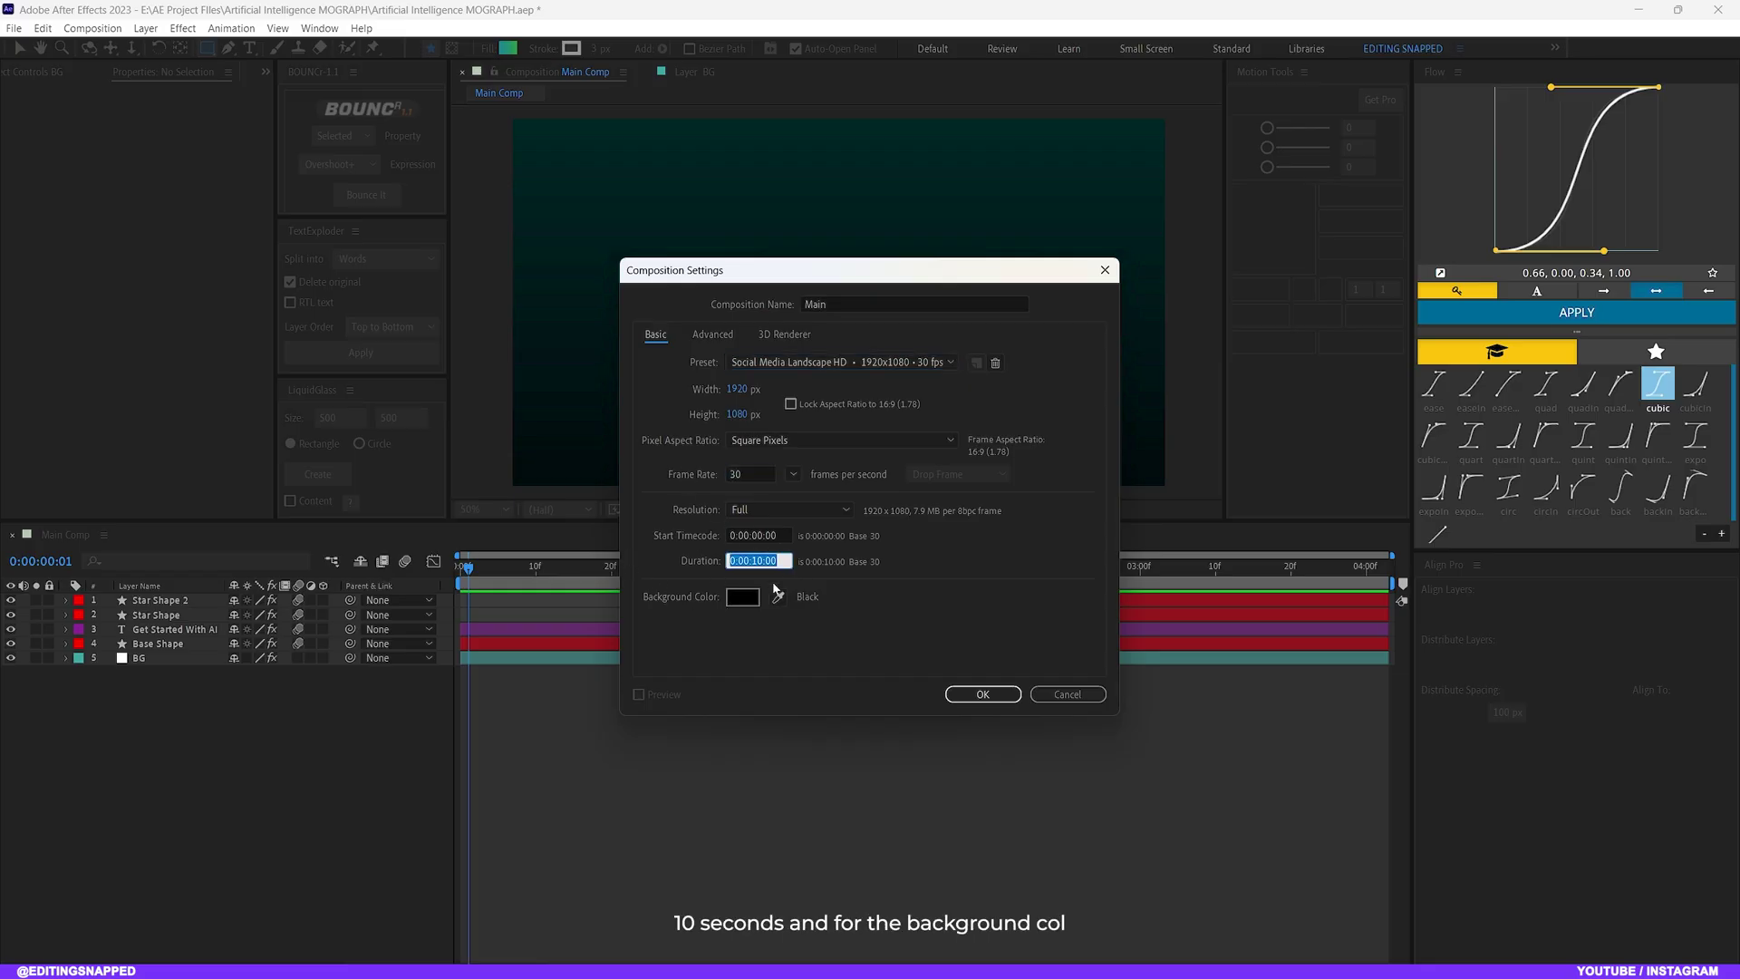
pyautogui.click(743, 598)
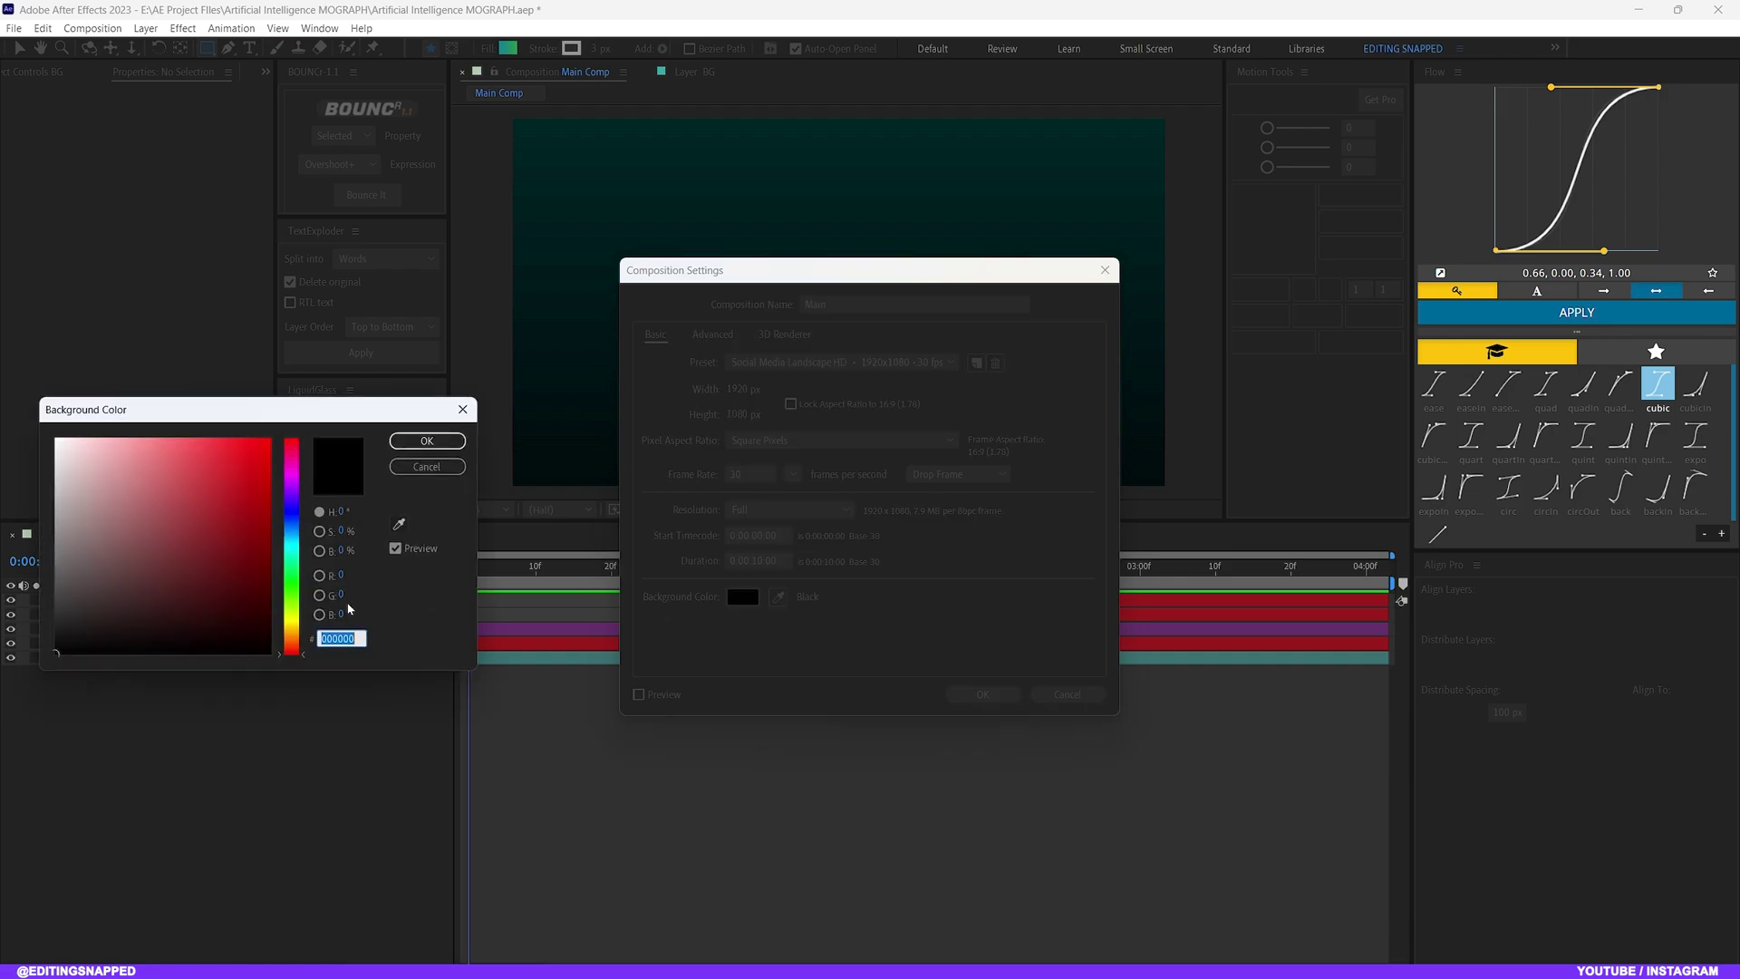
pyautogui.moveTo(209, 544); pyautogui.dragTo(13, 726)
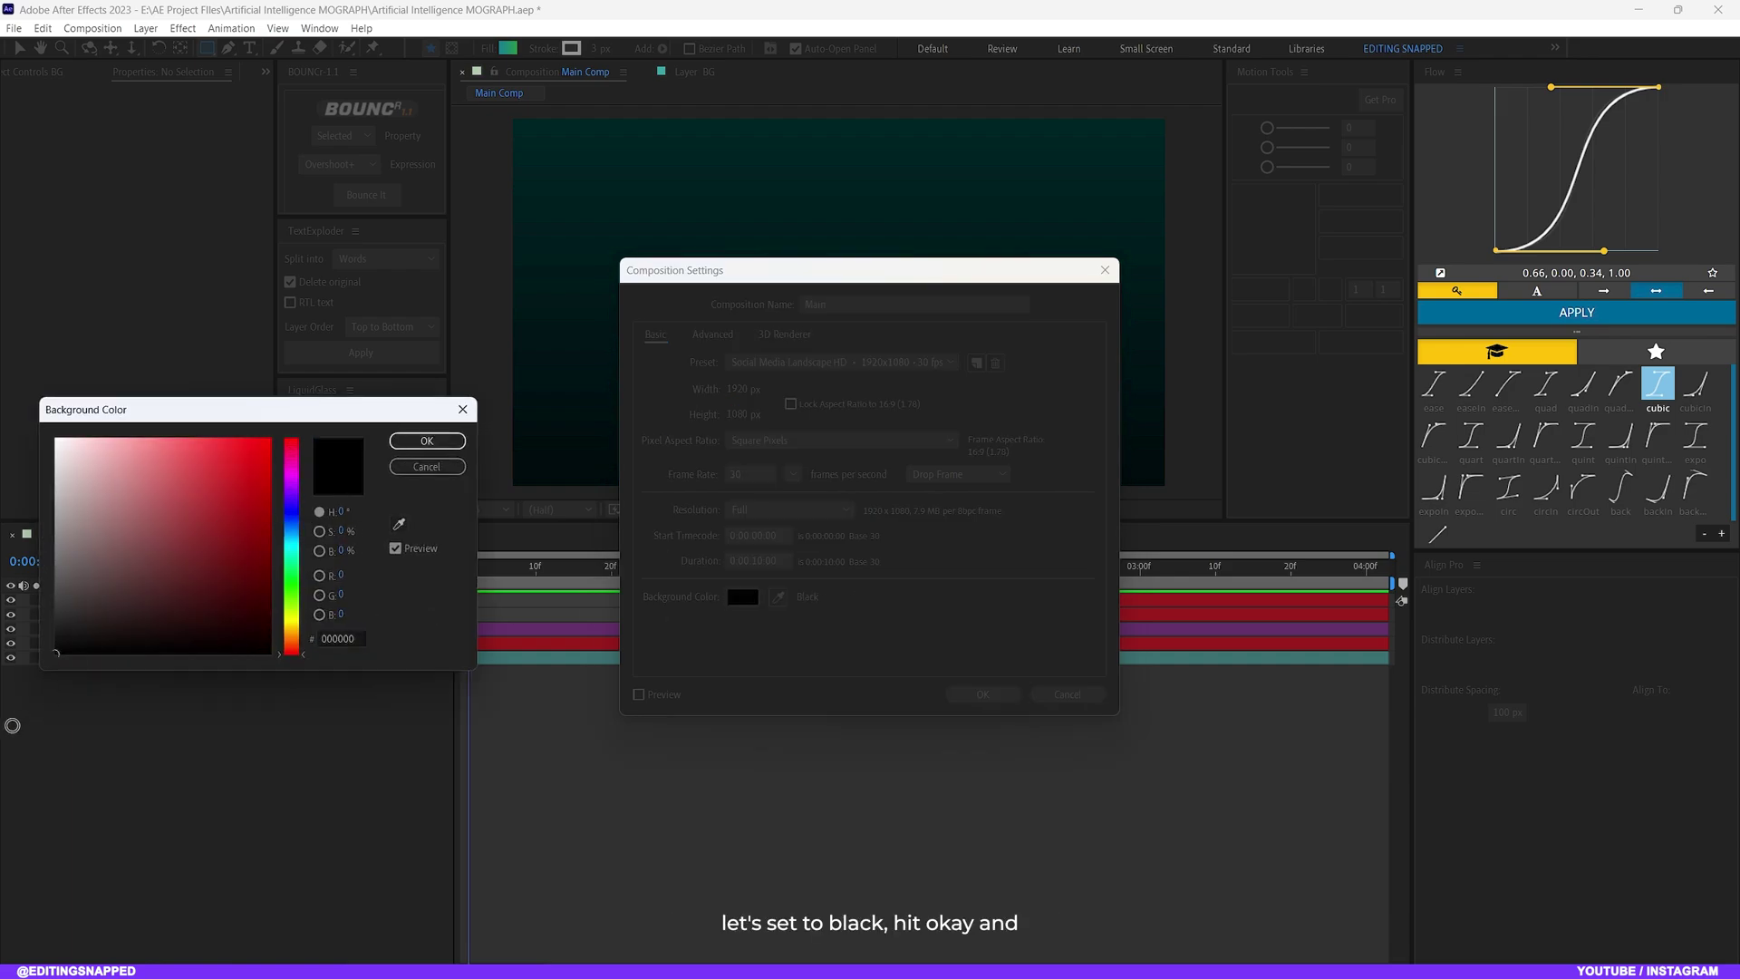
pyautogui.click(427, 441)
pyautogui.click(982, 694)
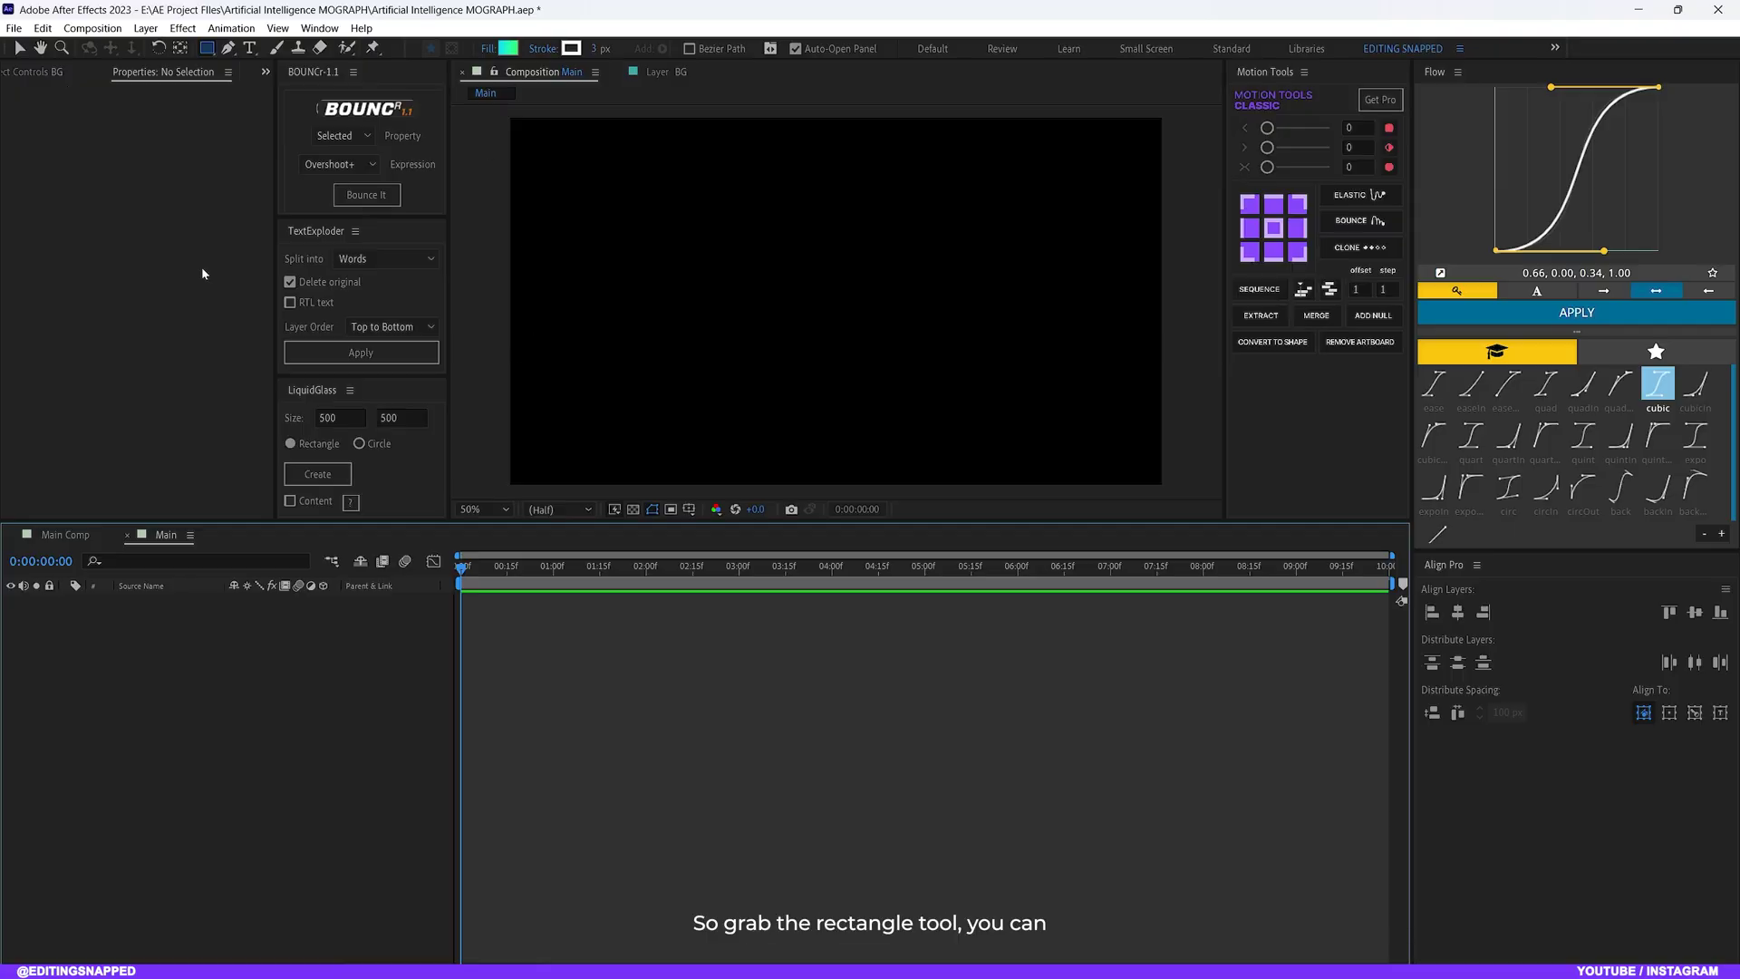
# Draw a rectangle near the frame centre with cyan-to-green gradient fill and white stroke
pyautogui.moveTo(207, 48); pyautogui.dragTo(268, 56)
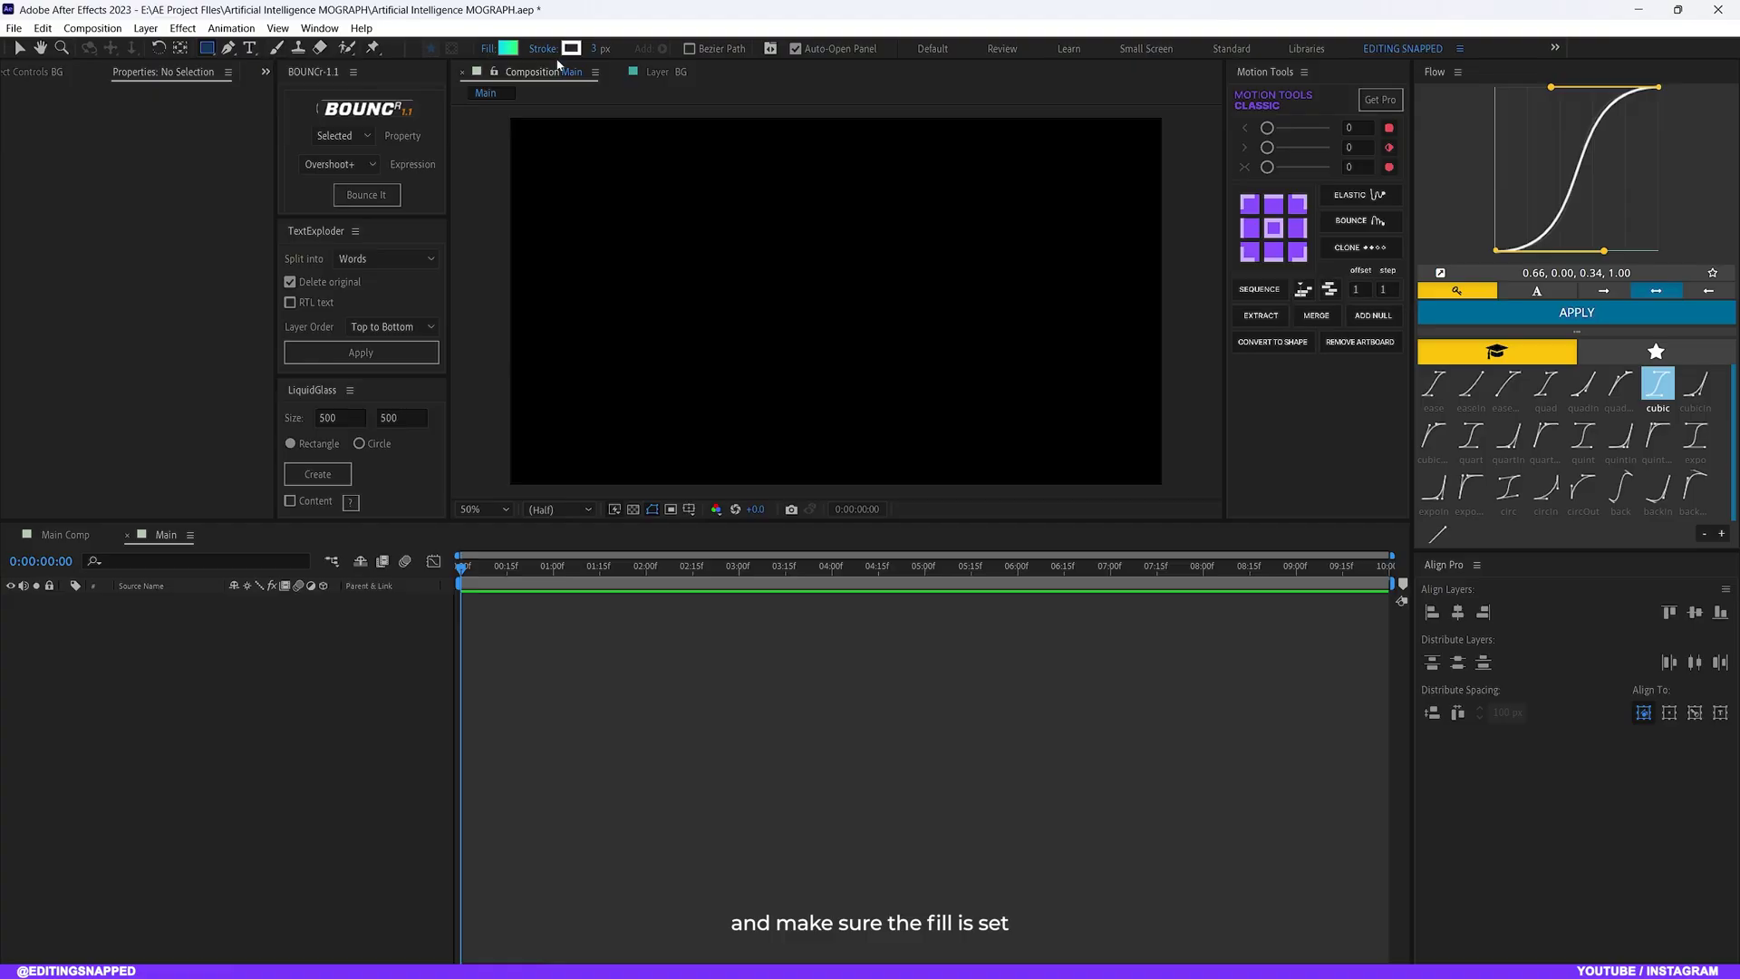
pyautogui.click(504, 51)
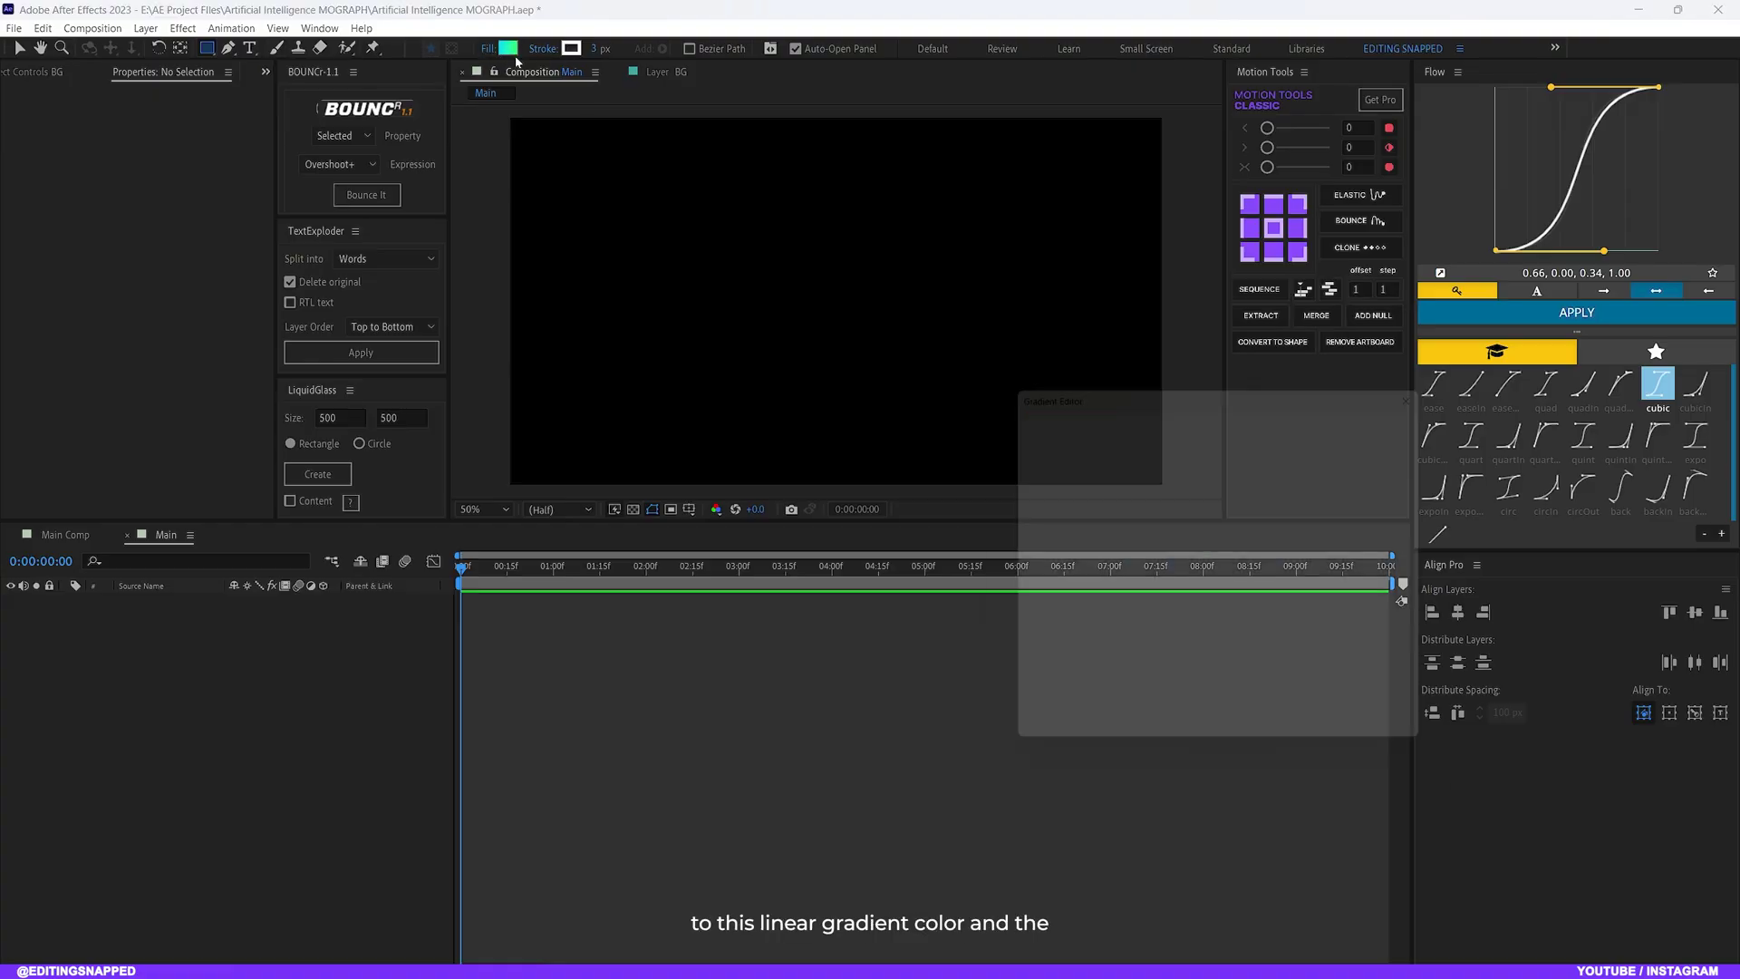
pyautogui.click(1035, 410)
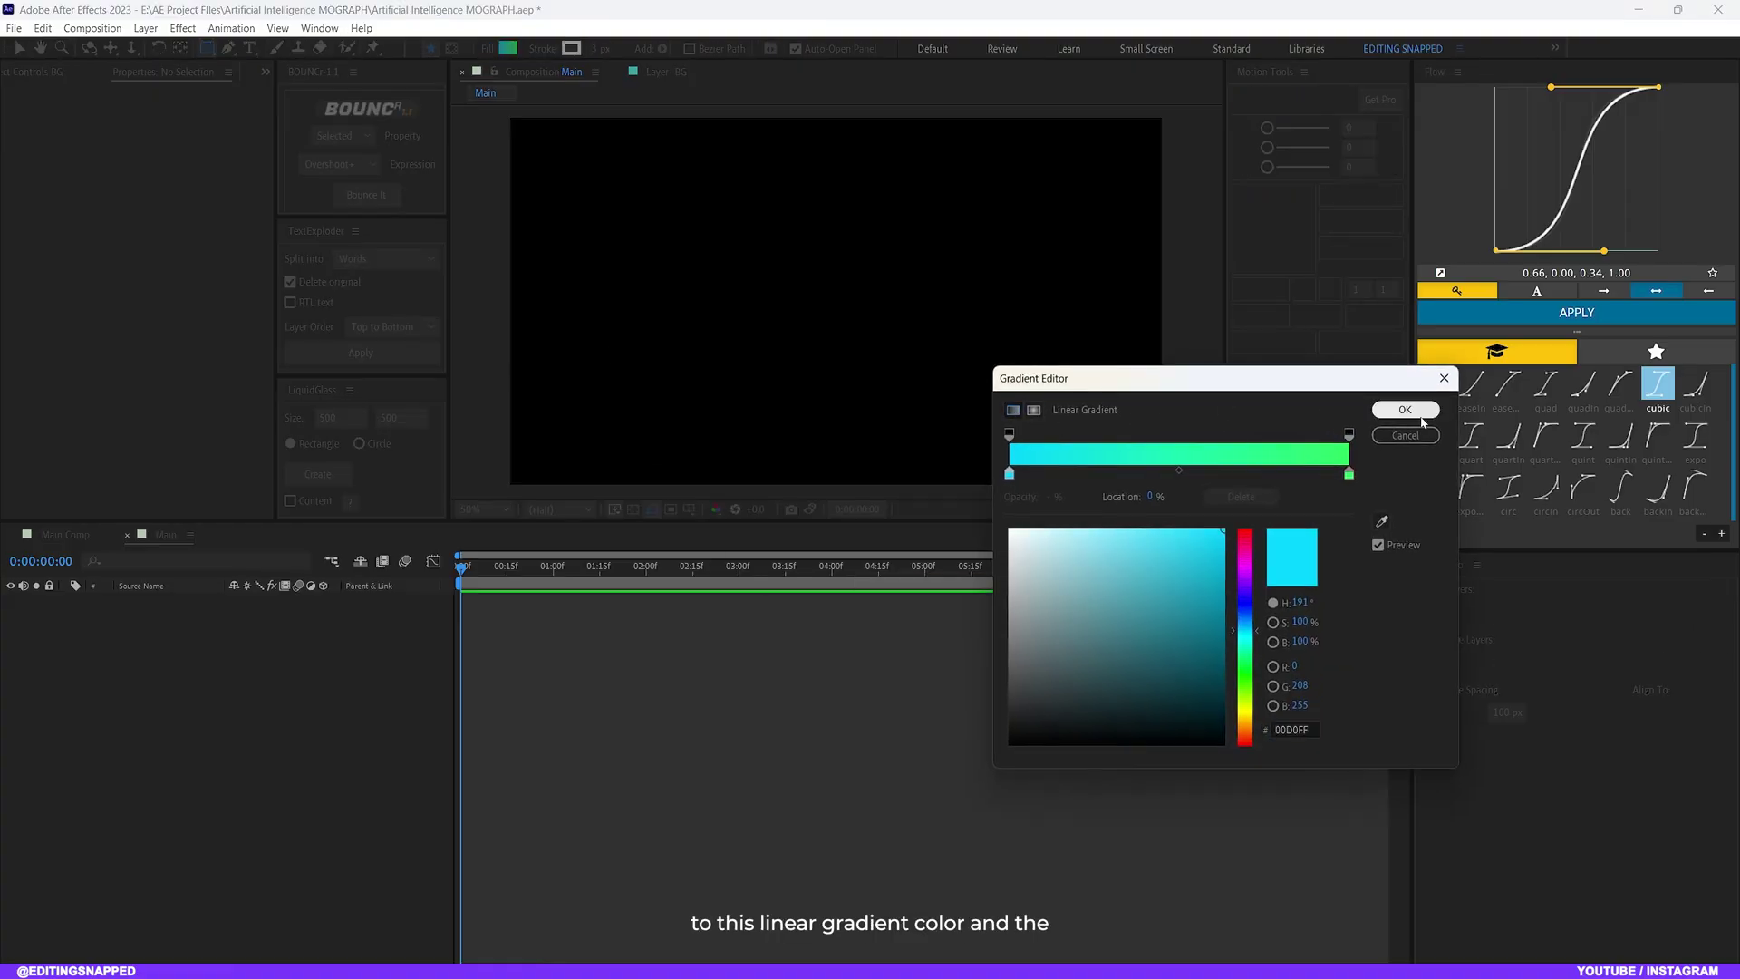
pyautogui.click(1405, 409)
pyautogui.click(572, 49)
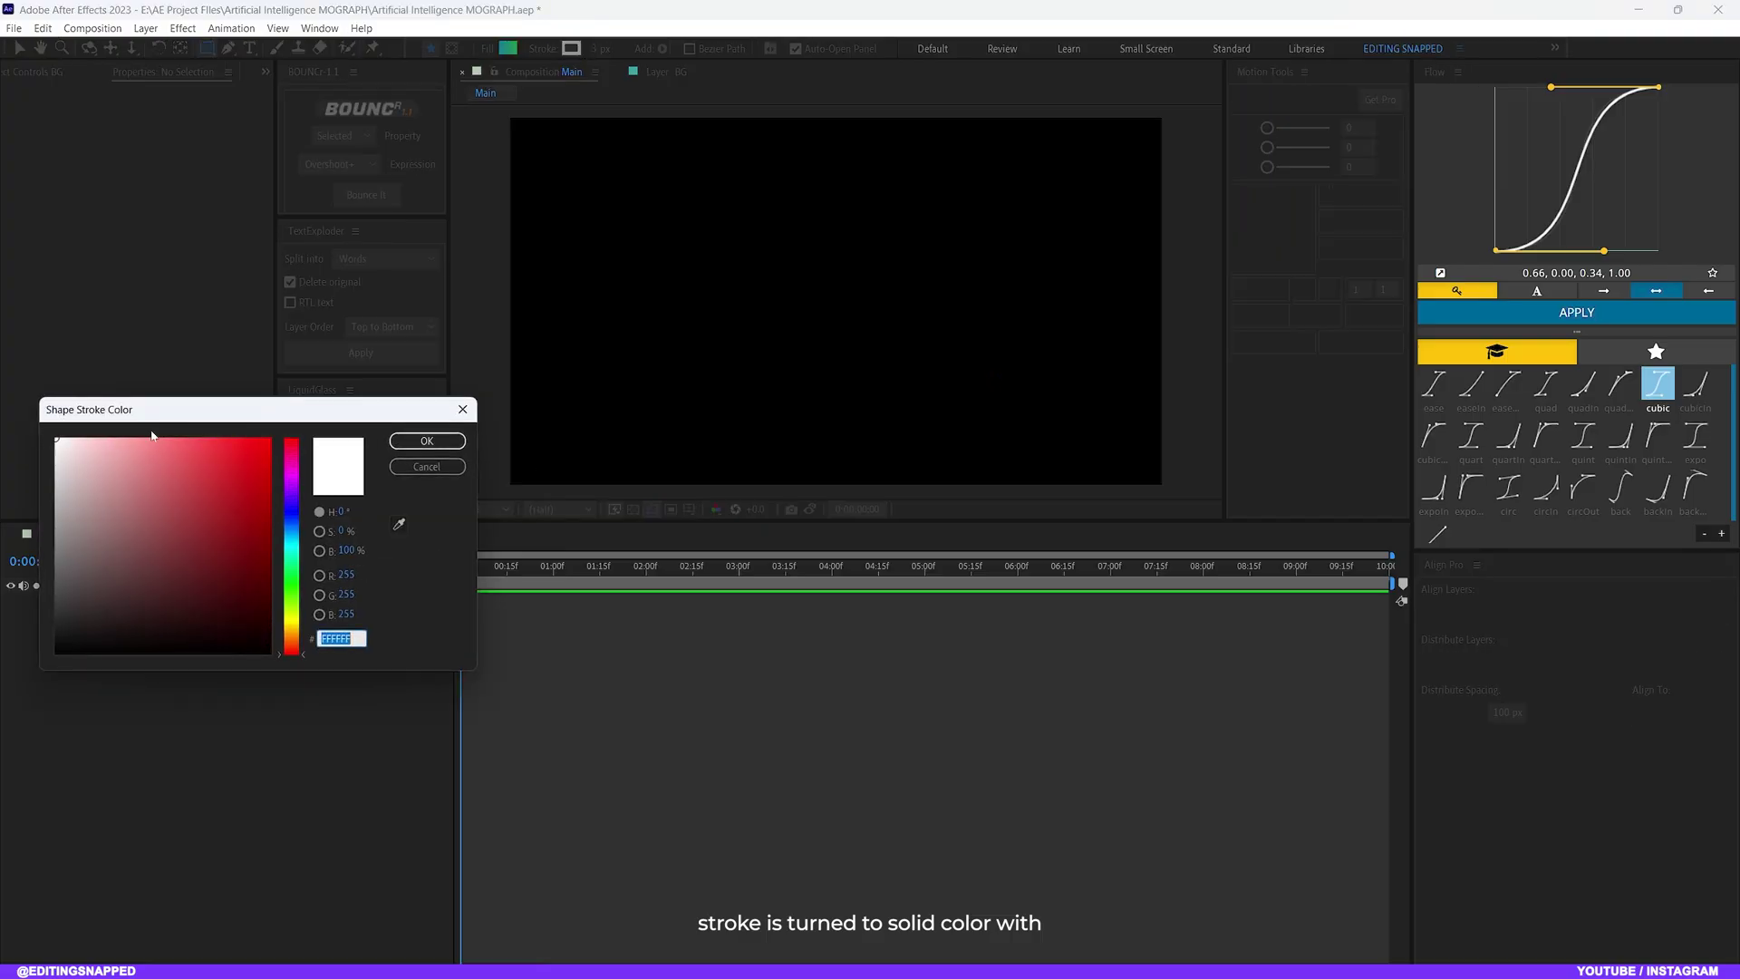
pyautogui.click(427, 441)
pyautogui.moveTo(745, 288)
pyautogui.mouseDown()
pyautogui.moveTo(812, 342)
pyautogui.moveTo(971, 345)
pyautogui.moveTo(926, 336)
pyautogui.mouseUp()
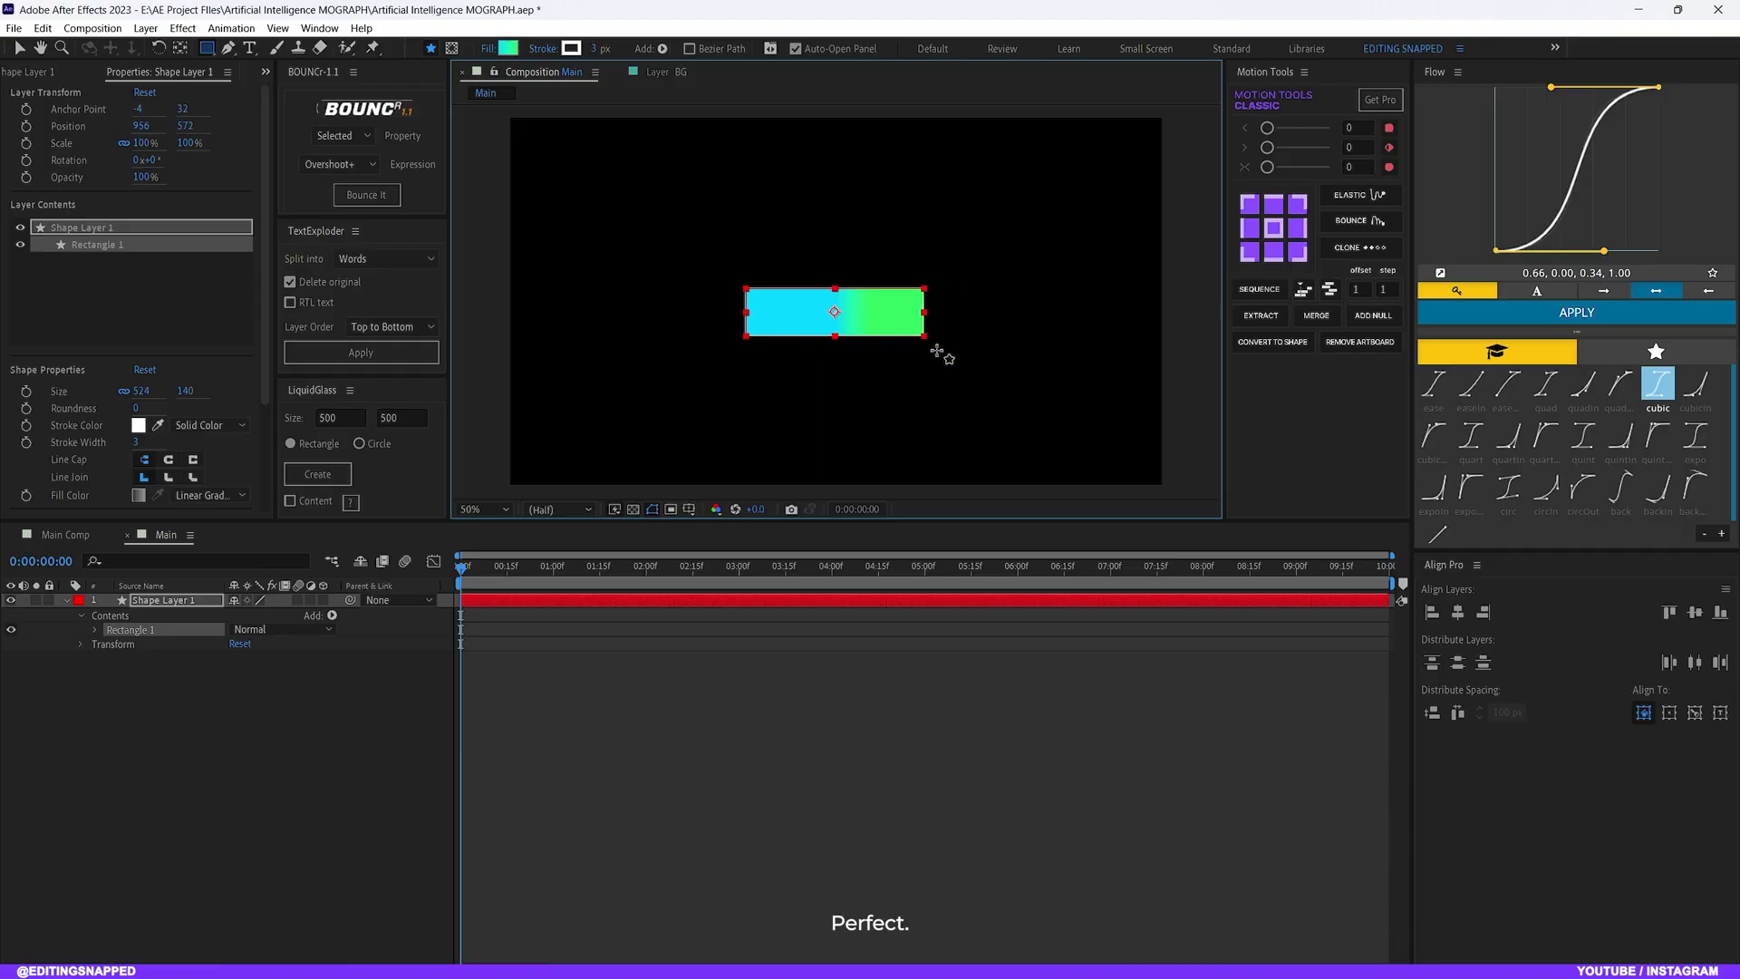
# Centre the rectangle horizontally and vertically and set its corner roundness to 30
pyautogui.click(1457, 613)
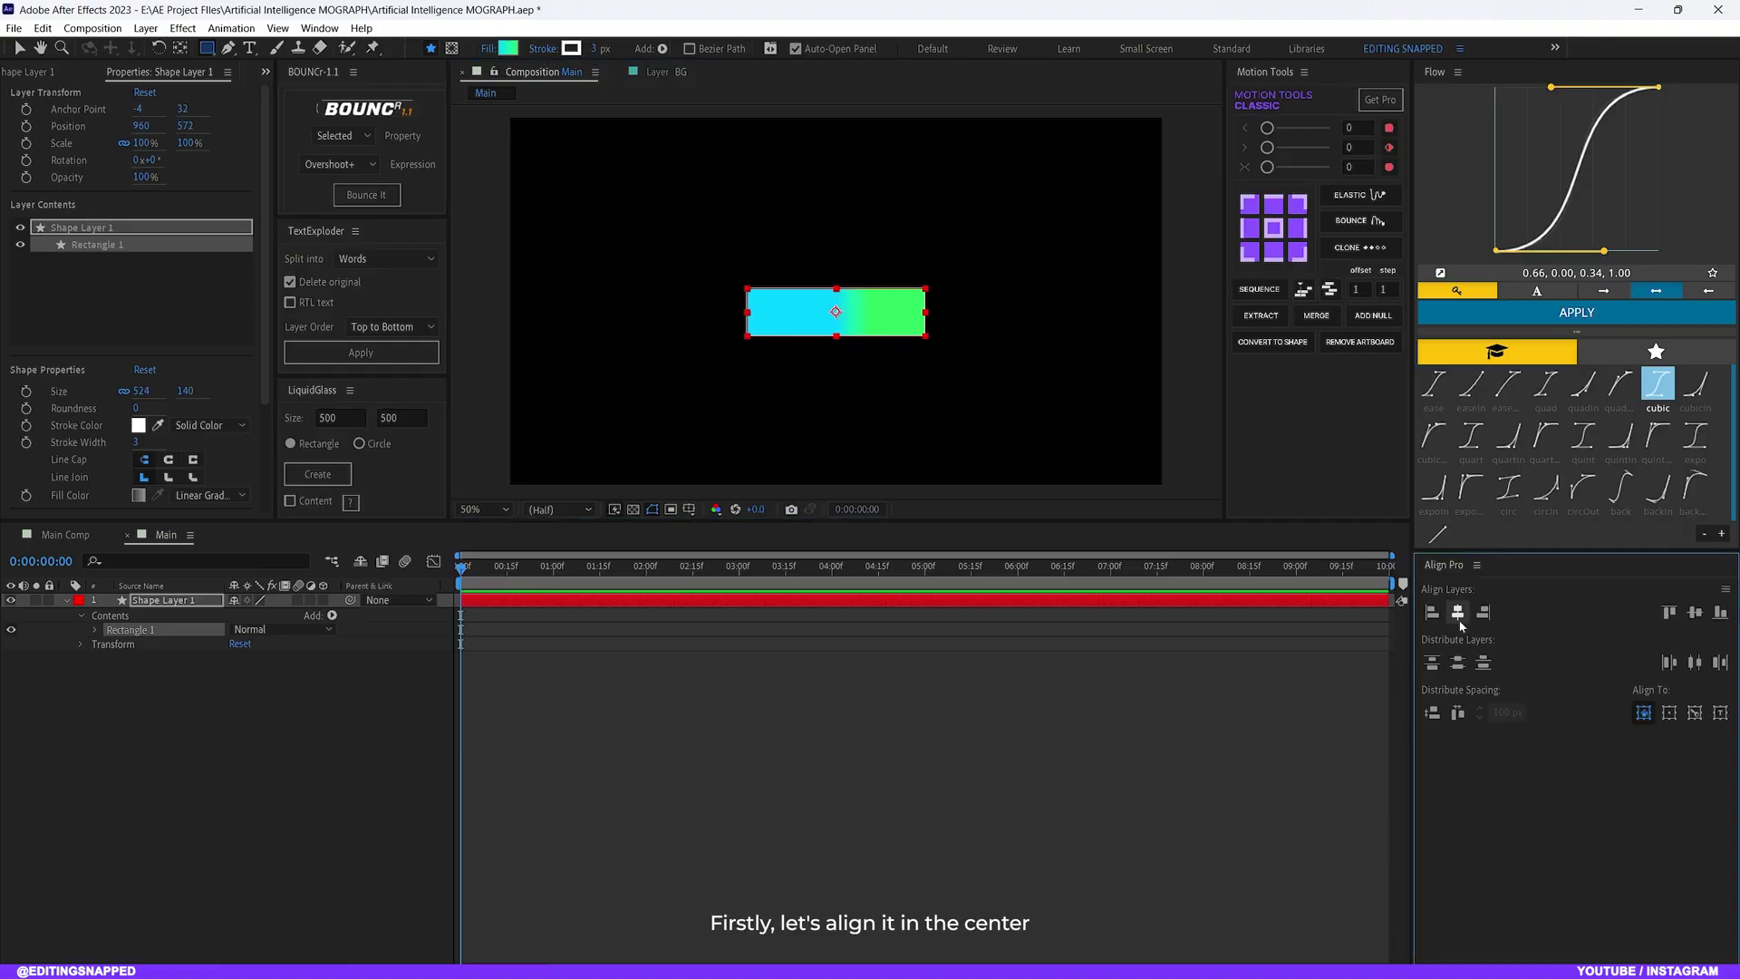
pyautogui.click(1694, 612)
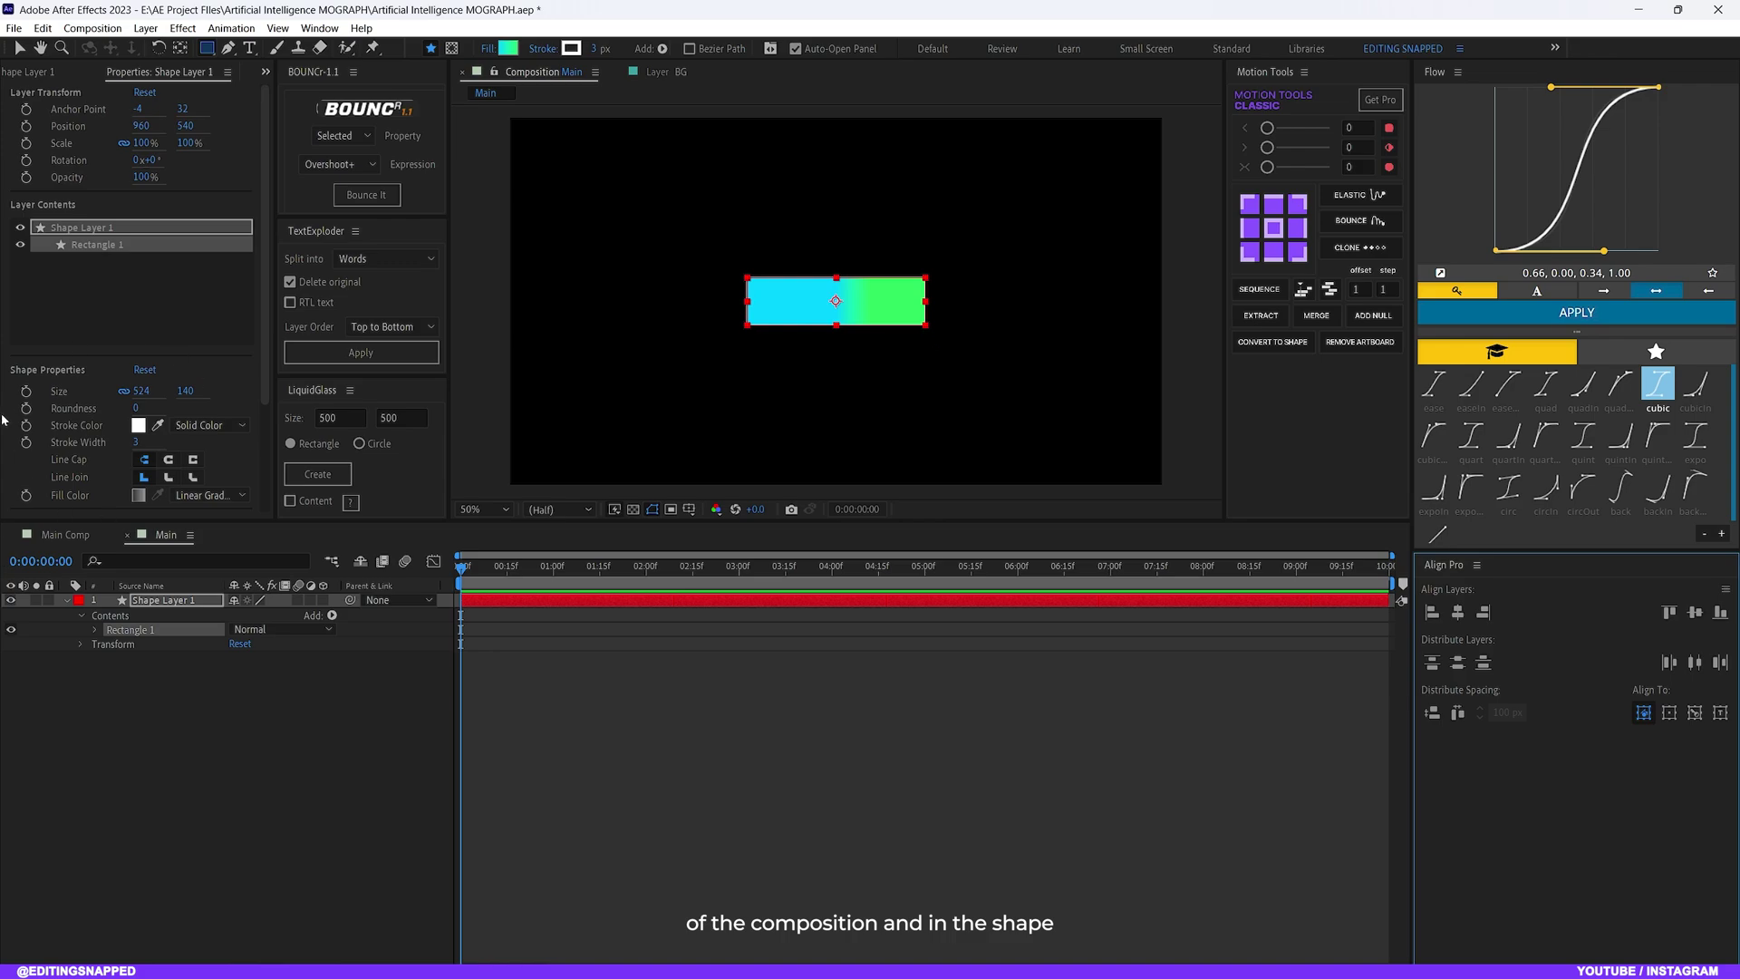
pyautogui.click(136, 409)
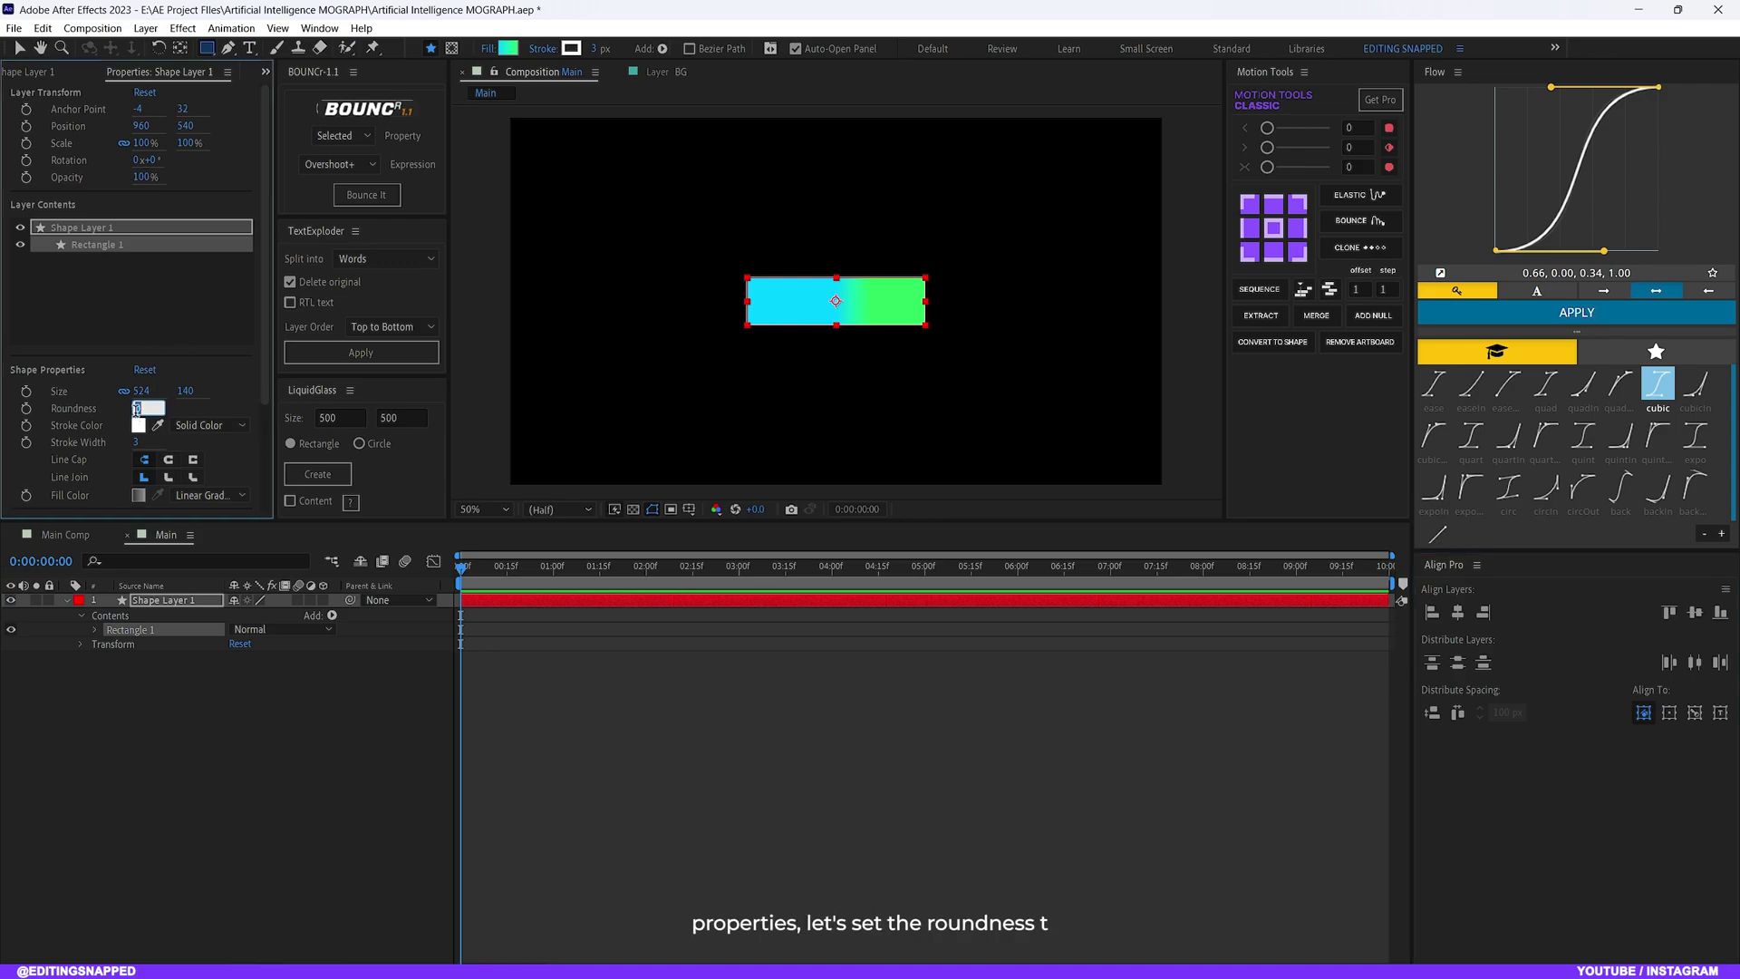
pyautogui.write('30')
pyautogui.press('Return')
pyautogui.click(381, 765)
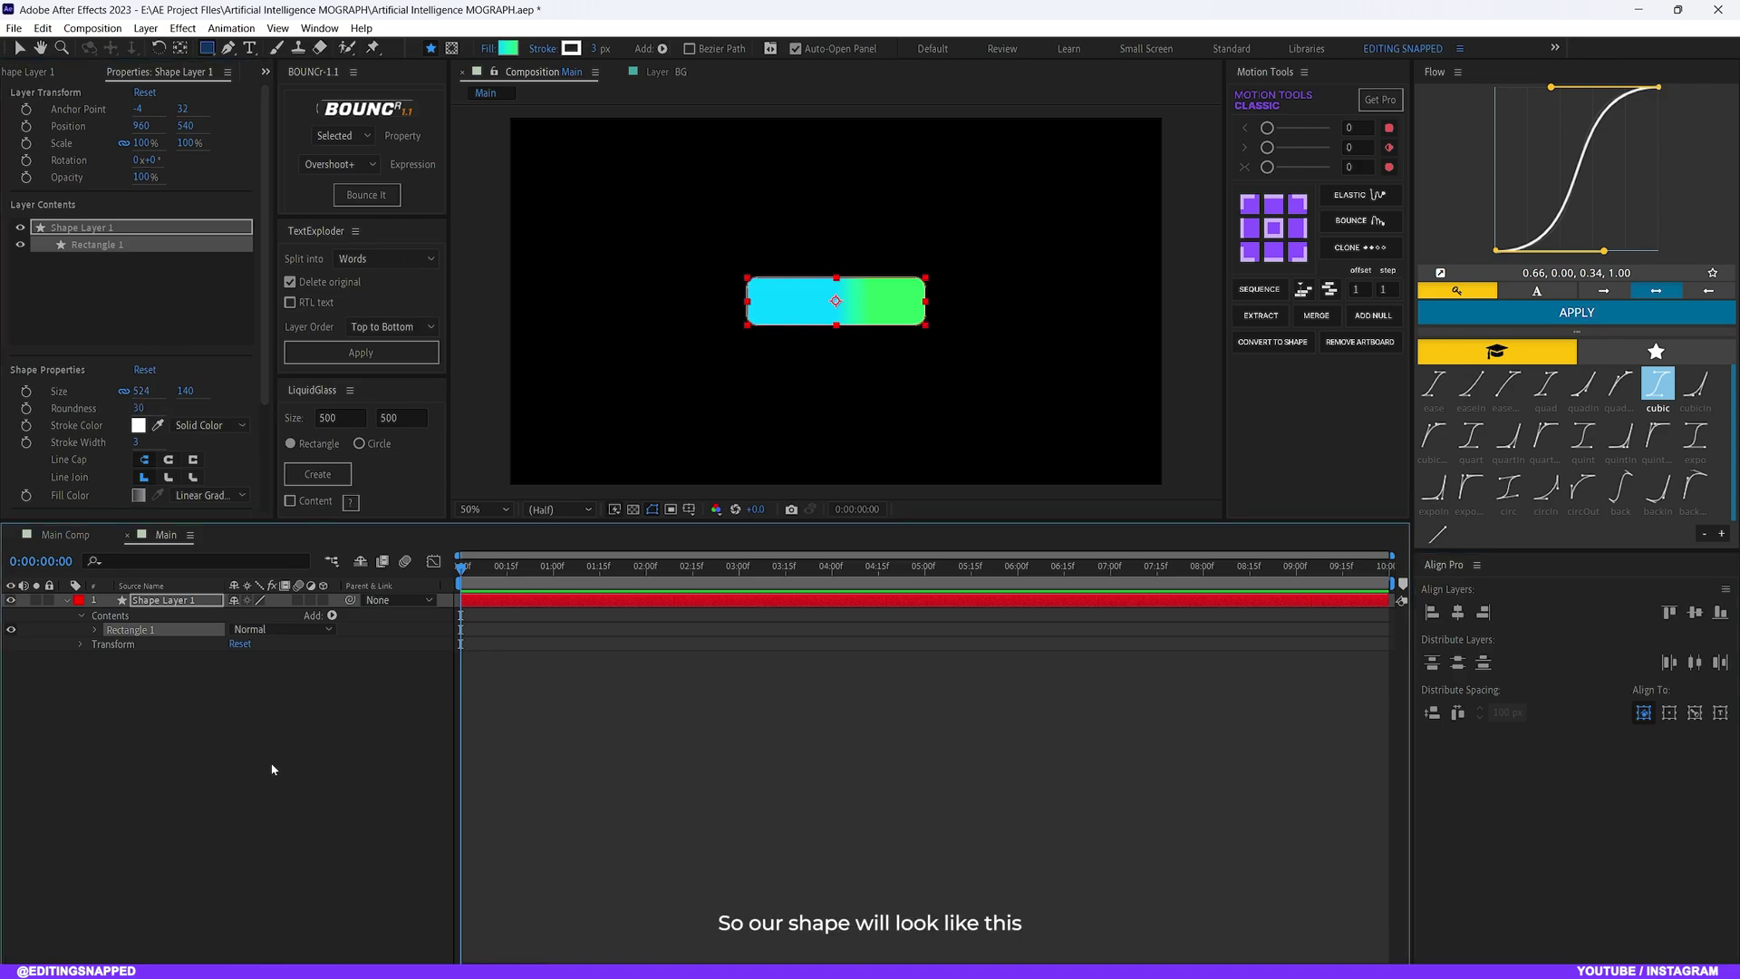
# Set the rectangle's stroke width to 3 px
pyautogui.click(571, 48)
pyautogui.click(423, 441)
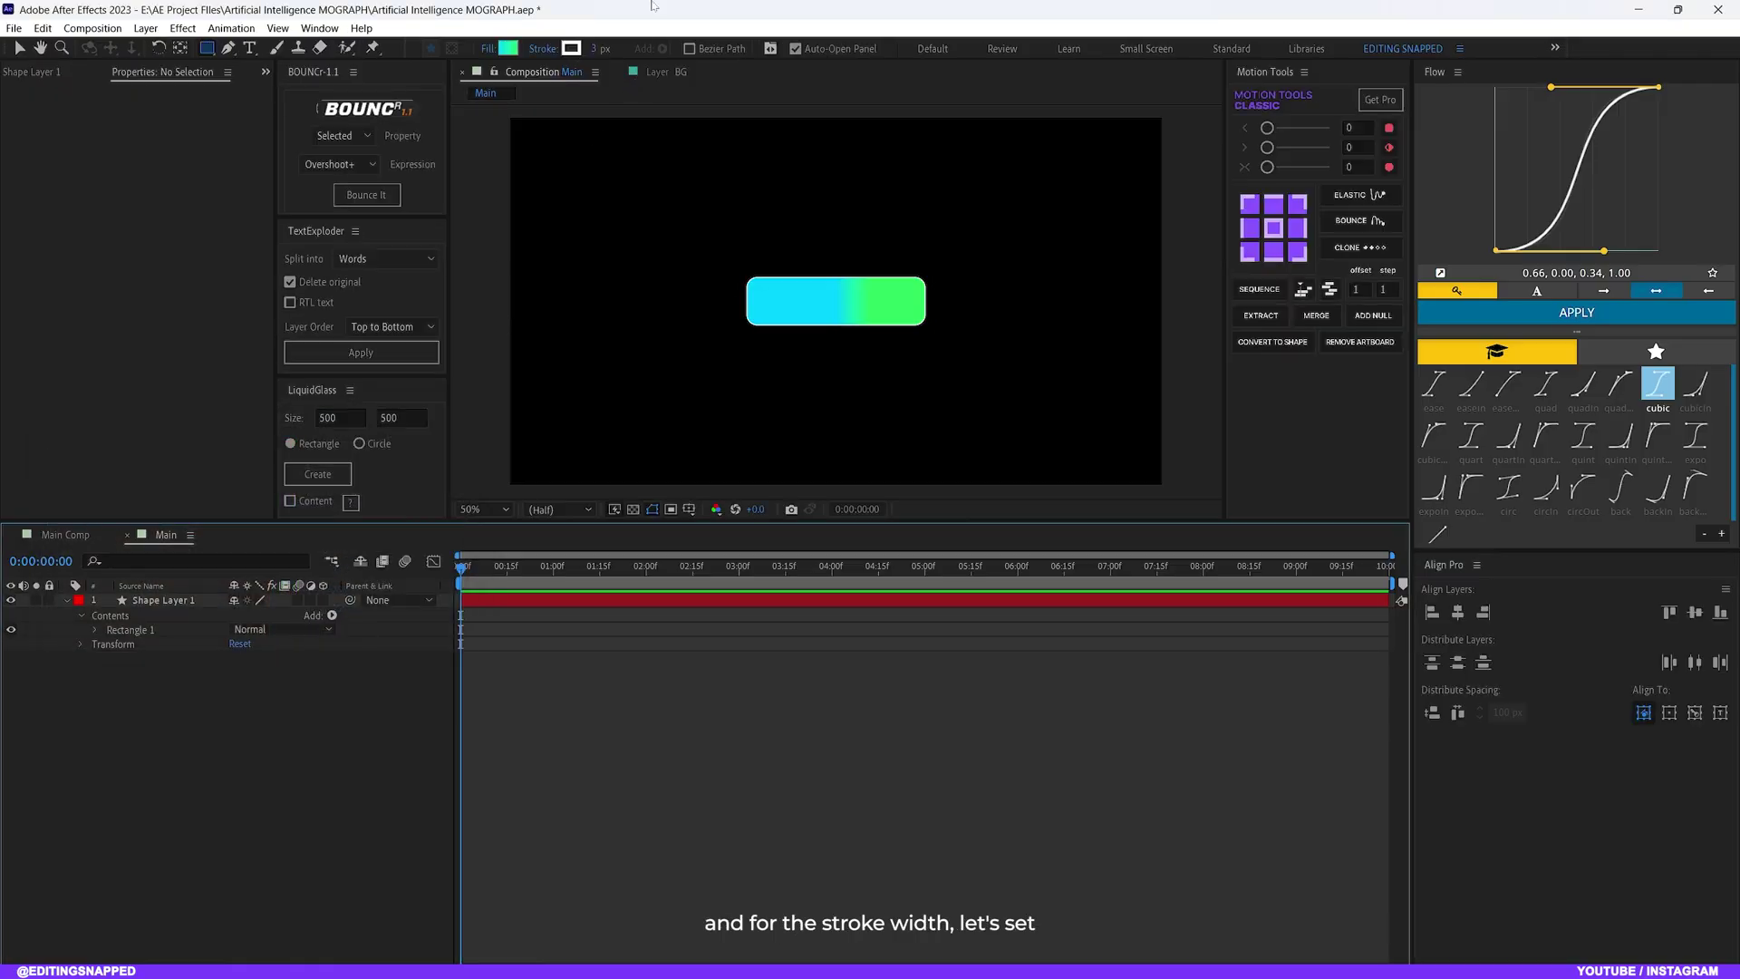
pyautogui.click(596, 50)
pyautogui.write('3')
pyautogui.press('Return')
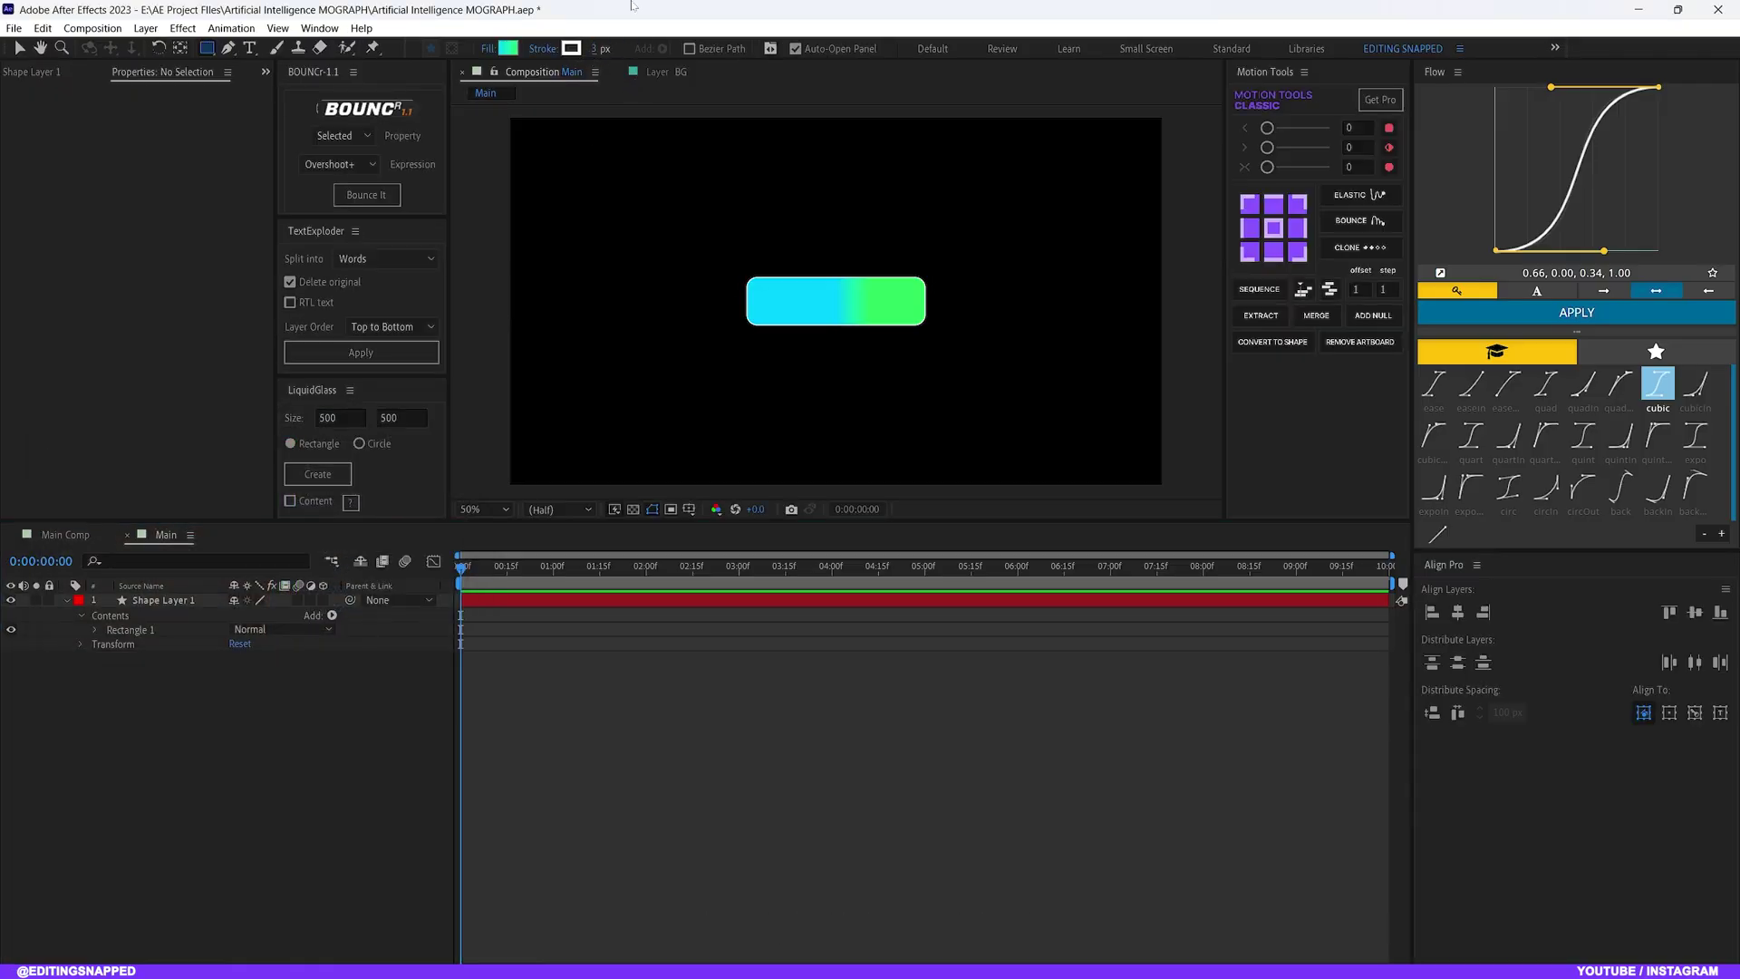
pyautogui.scroll(4, 911, 367)
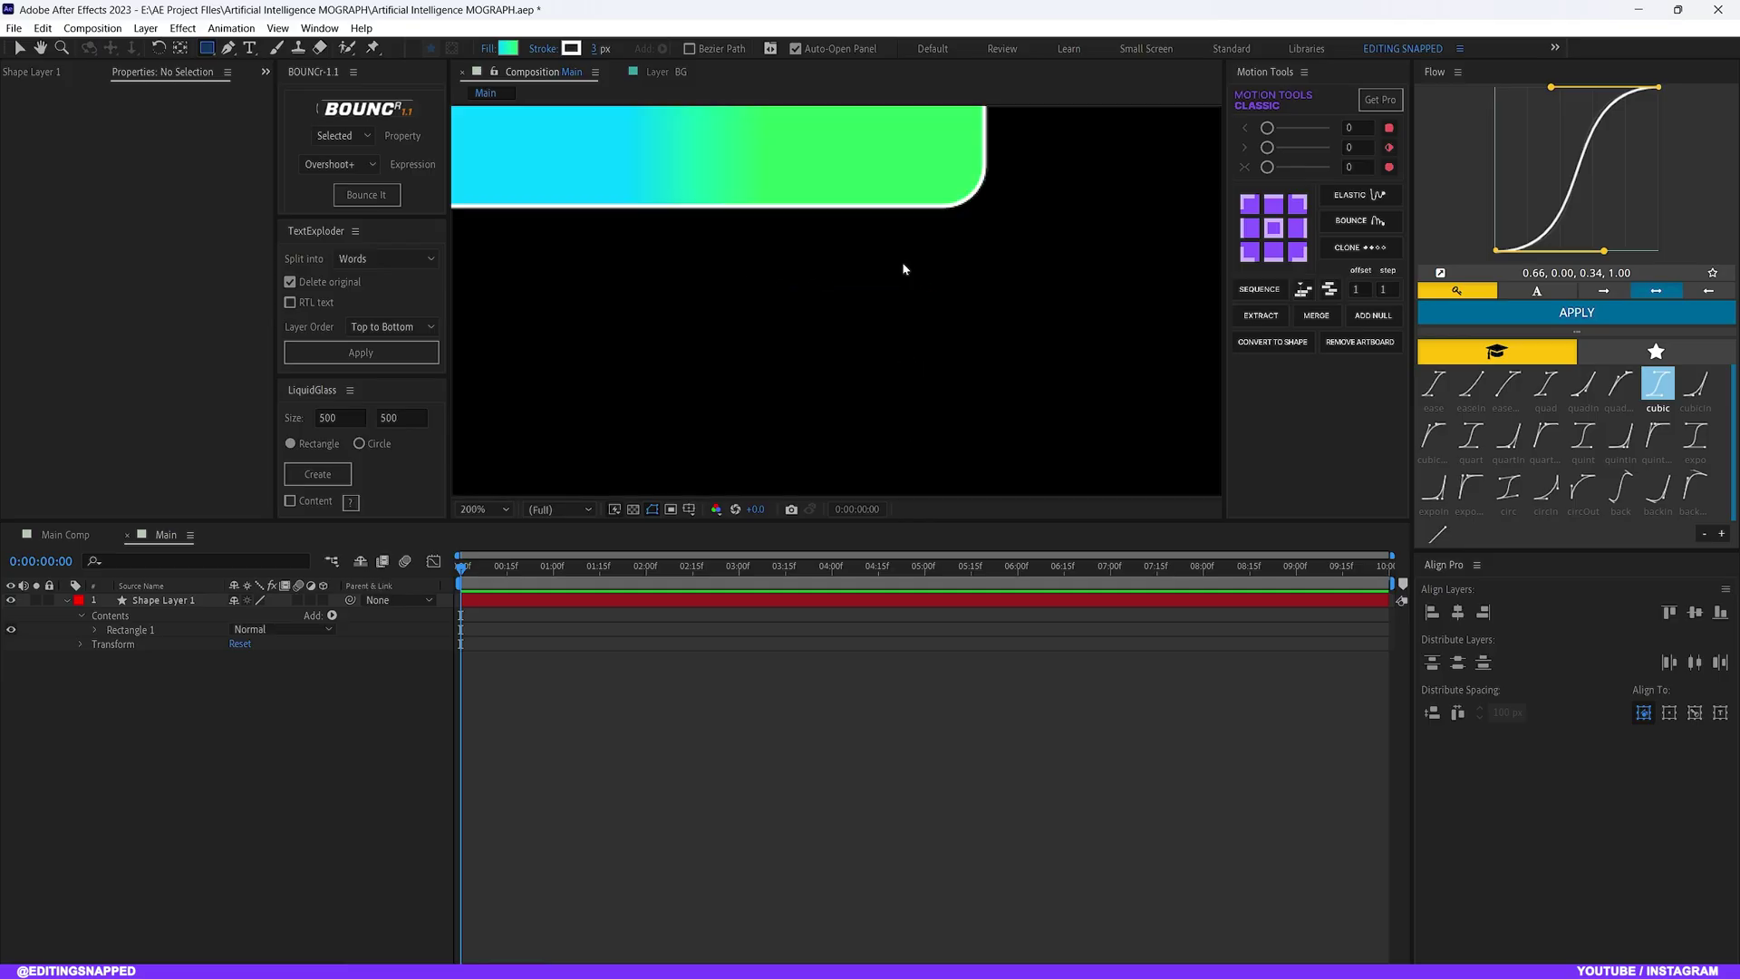
pyautogui.scroll(-4, 906, 268)
pyautogui.moveTo(798, 170); pyautogui.dragTo(792, 245)
# Rename the rectangle's shape layer to 'Main SHape'
pyautogui.click(105, 704)
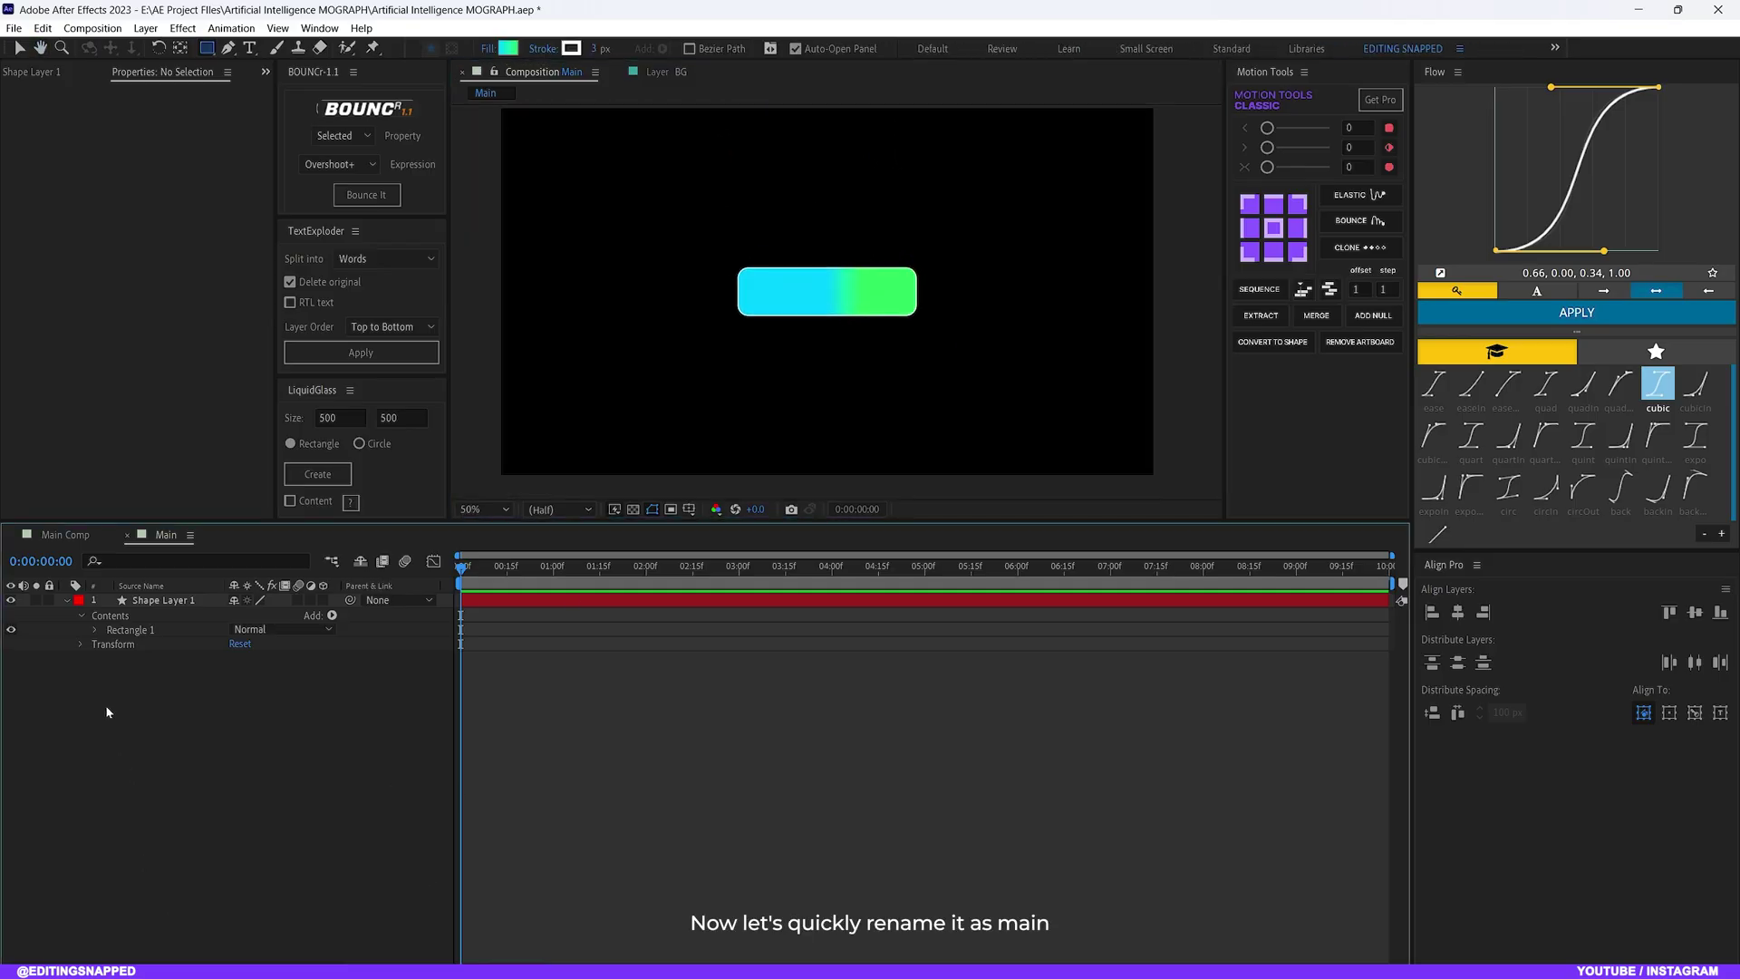
pyautogui.click(150, 598)
pyautogui.press('Return')
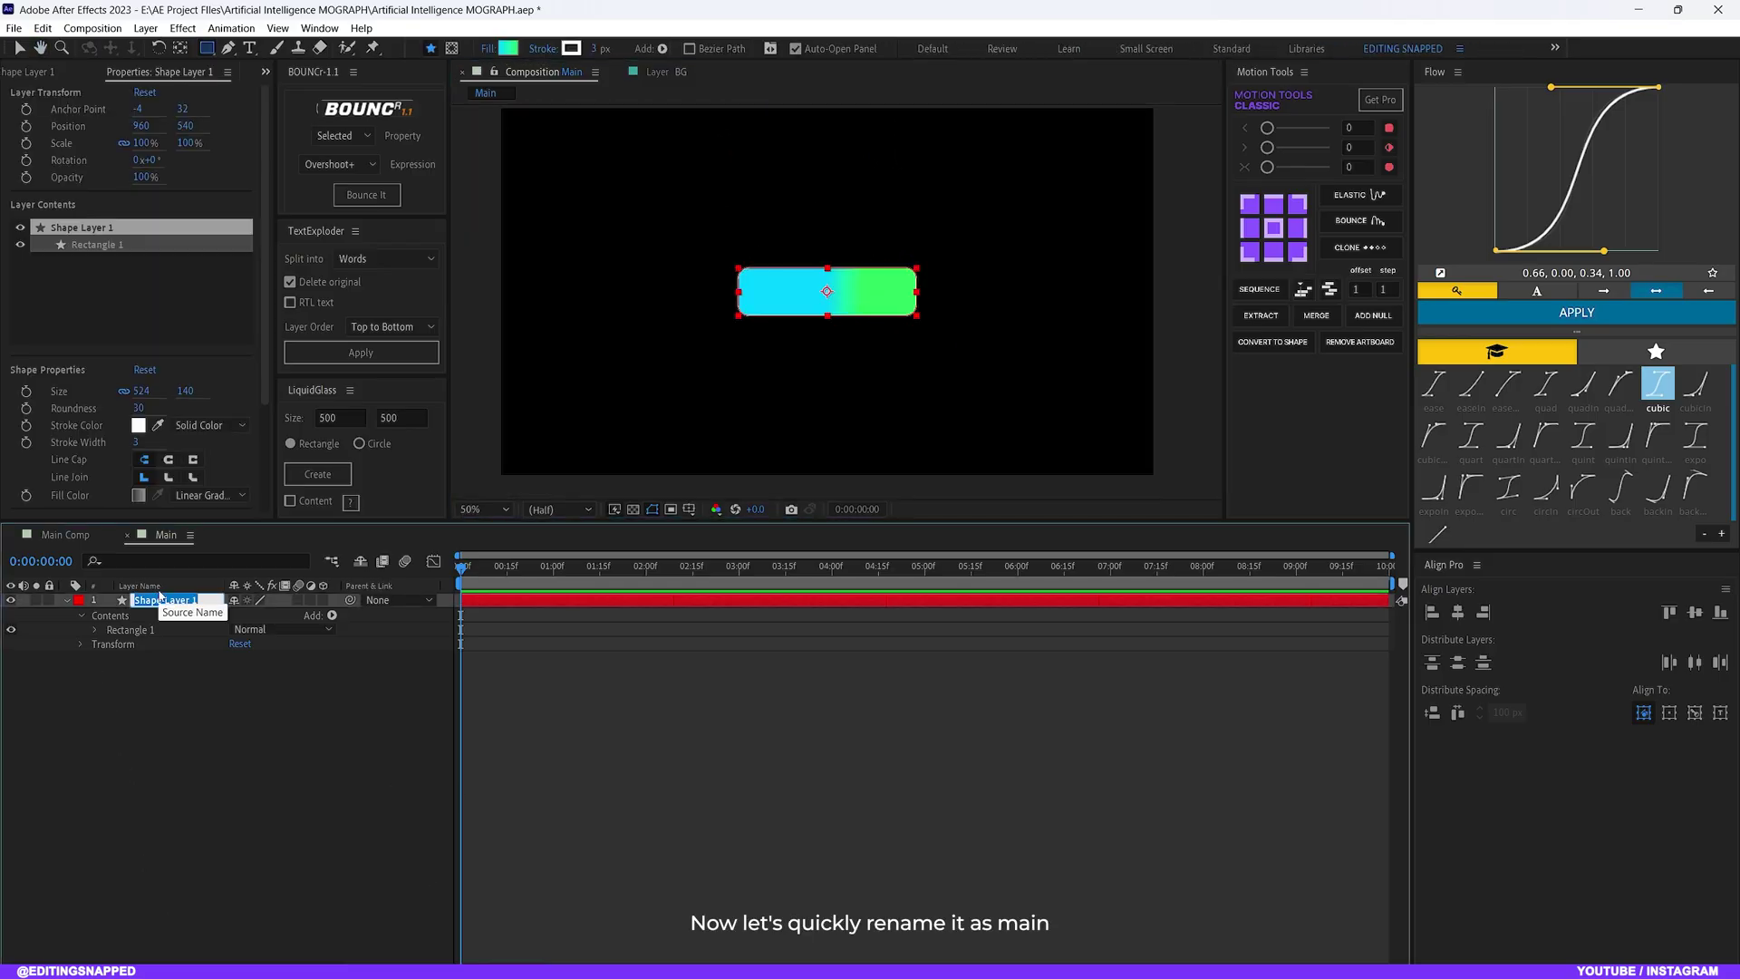
pyautogui.write('Main')
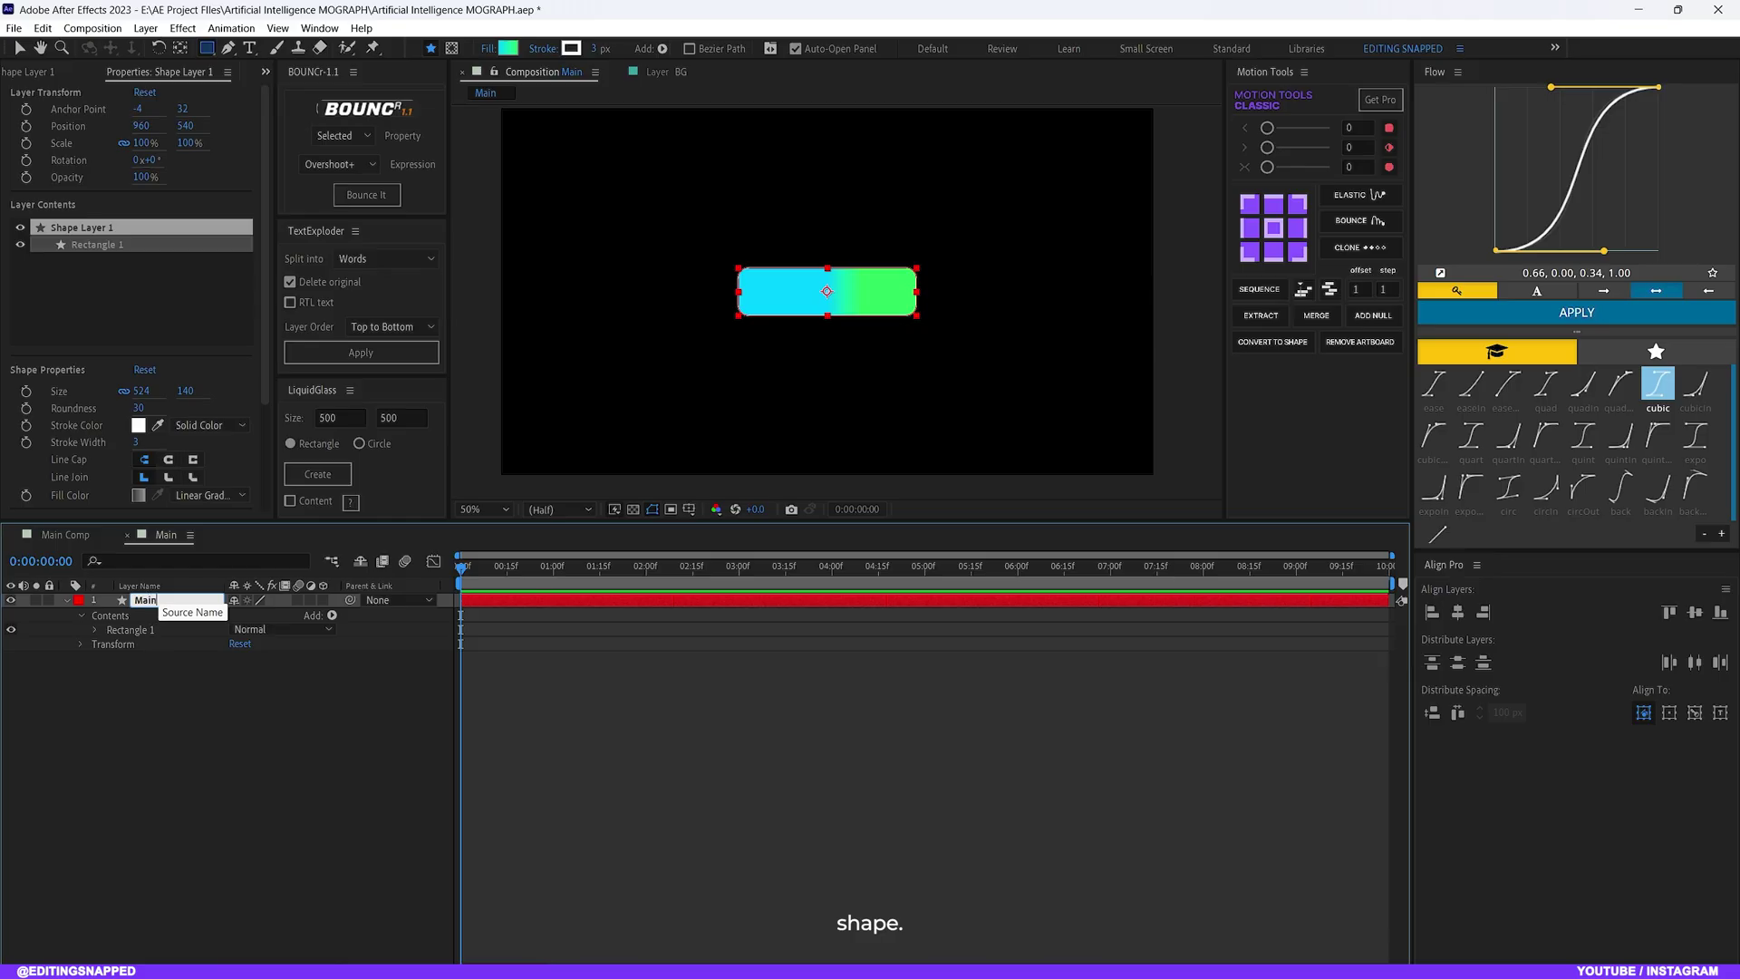
pyautogui.write(' SHape')
pyautogui.press('Return')
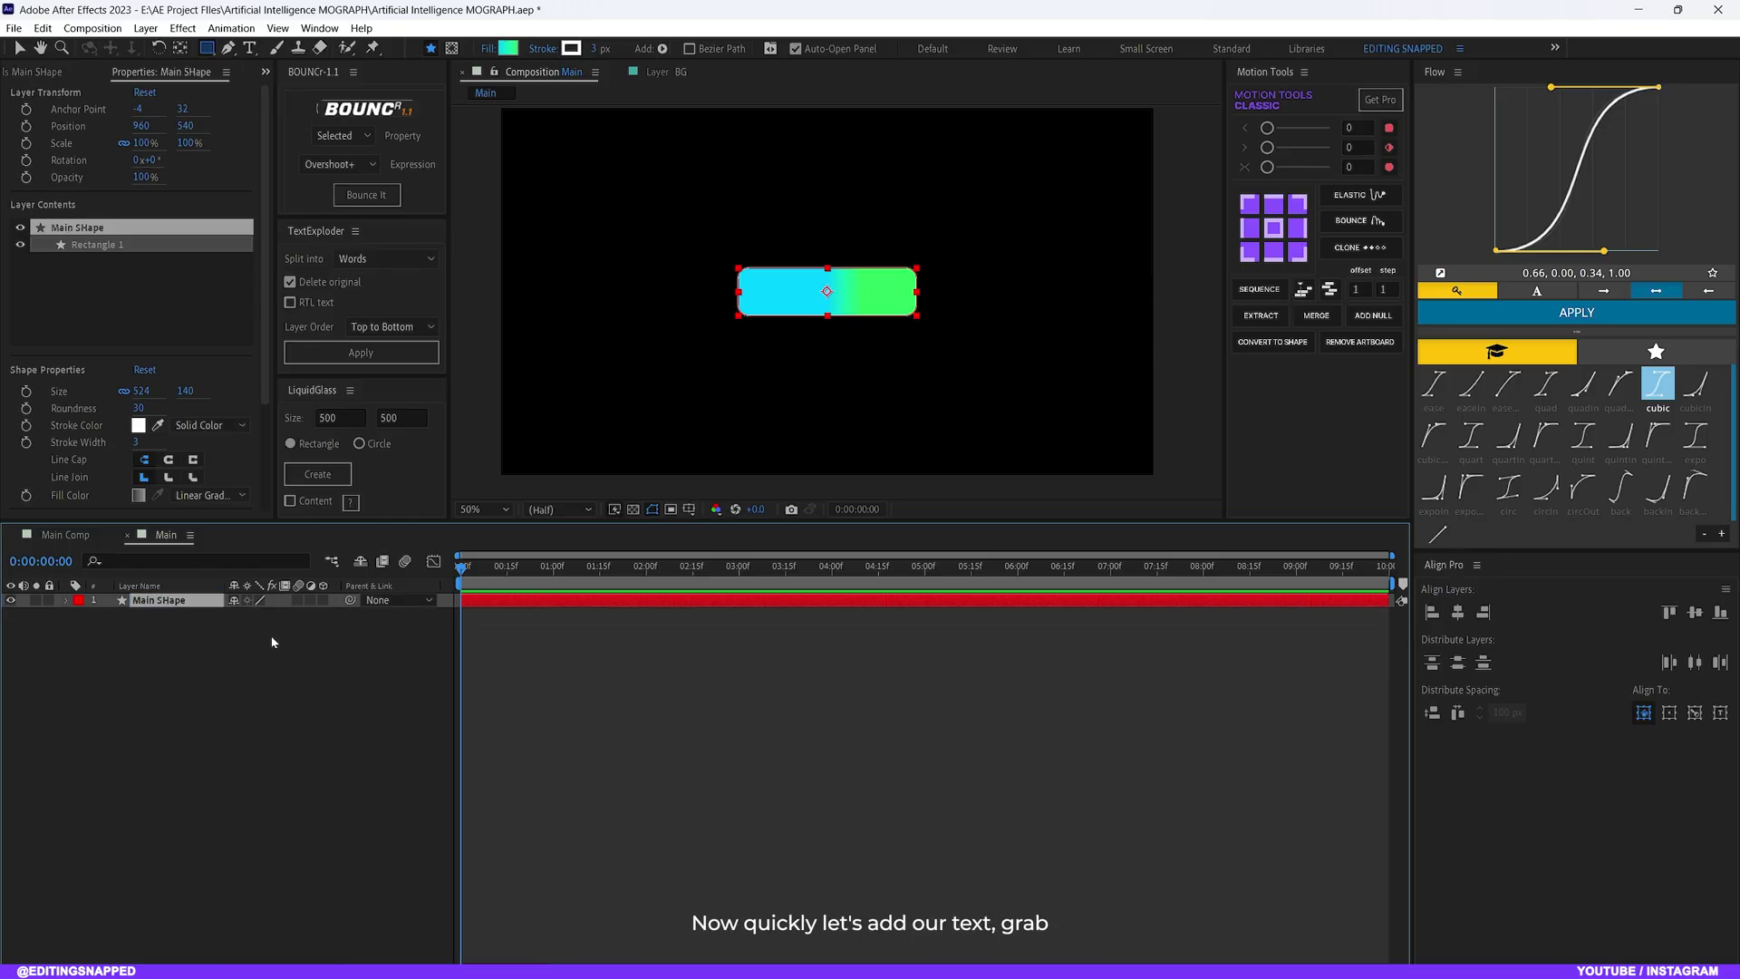
pyautogui.click(436, 754)
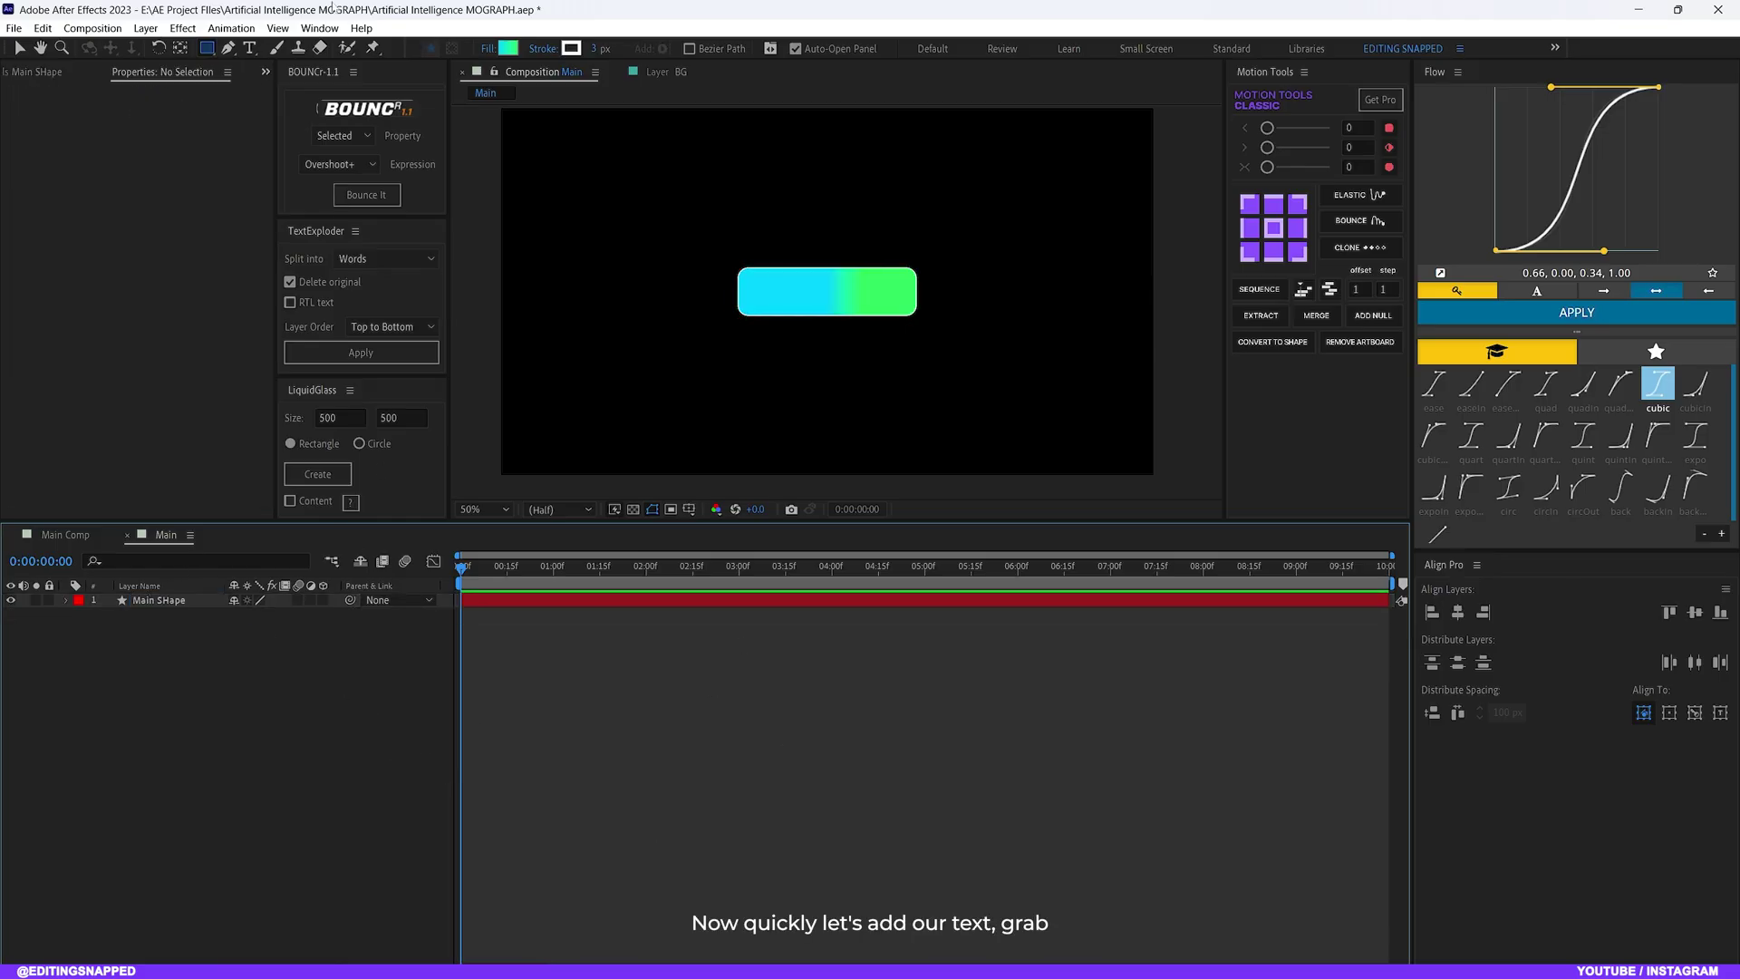
# Add a text layer on the button reading 'Get Started With AI'
pyautogui.click(250, 48)
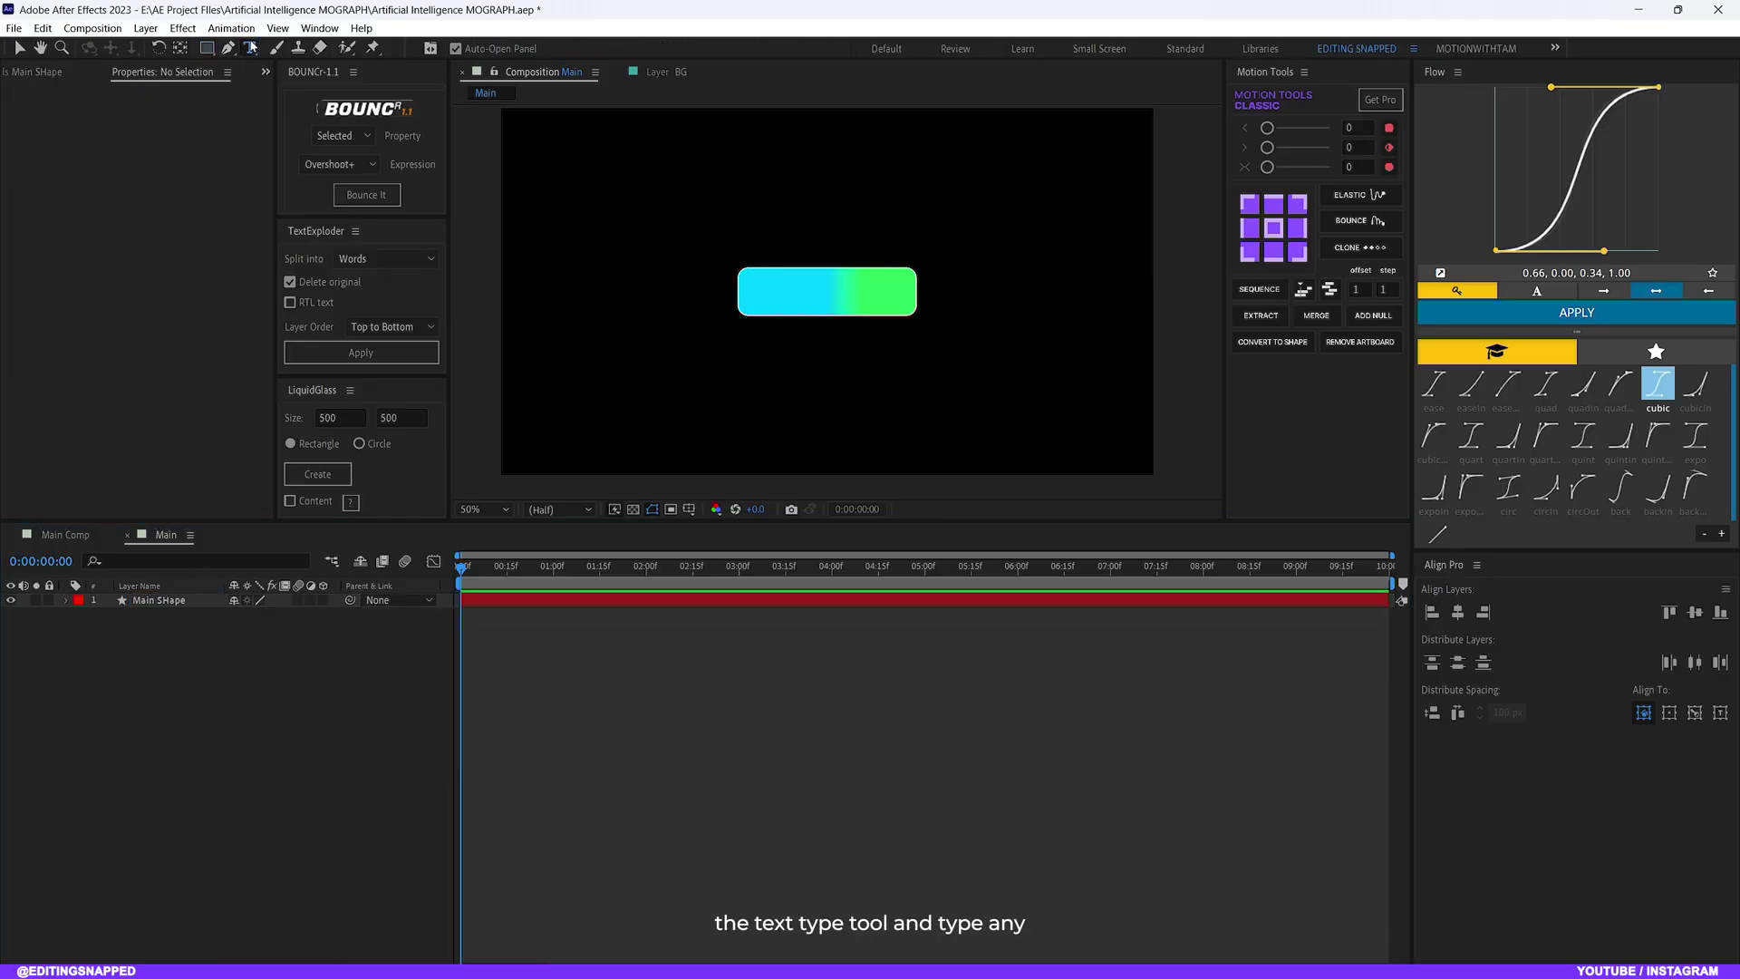
pyautogui.click(821, 305)
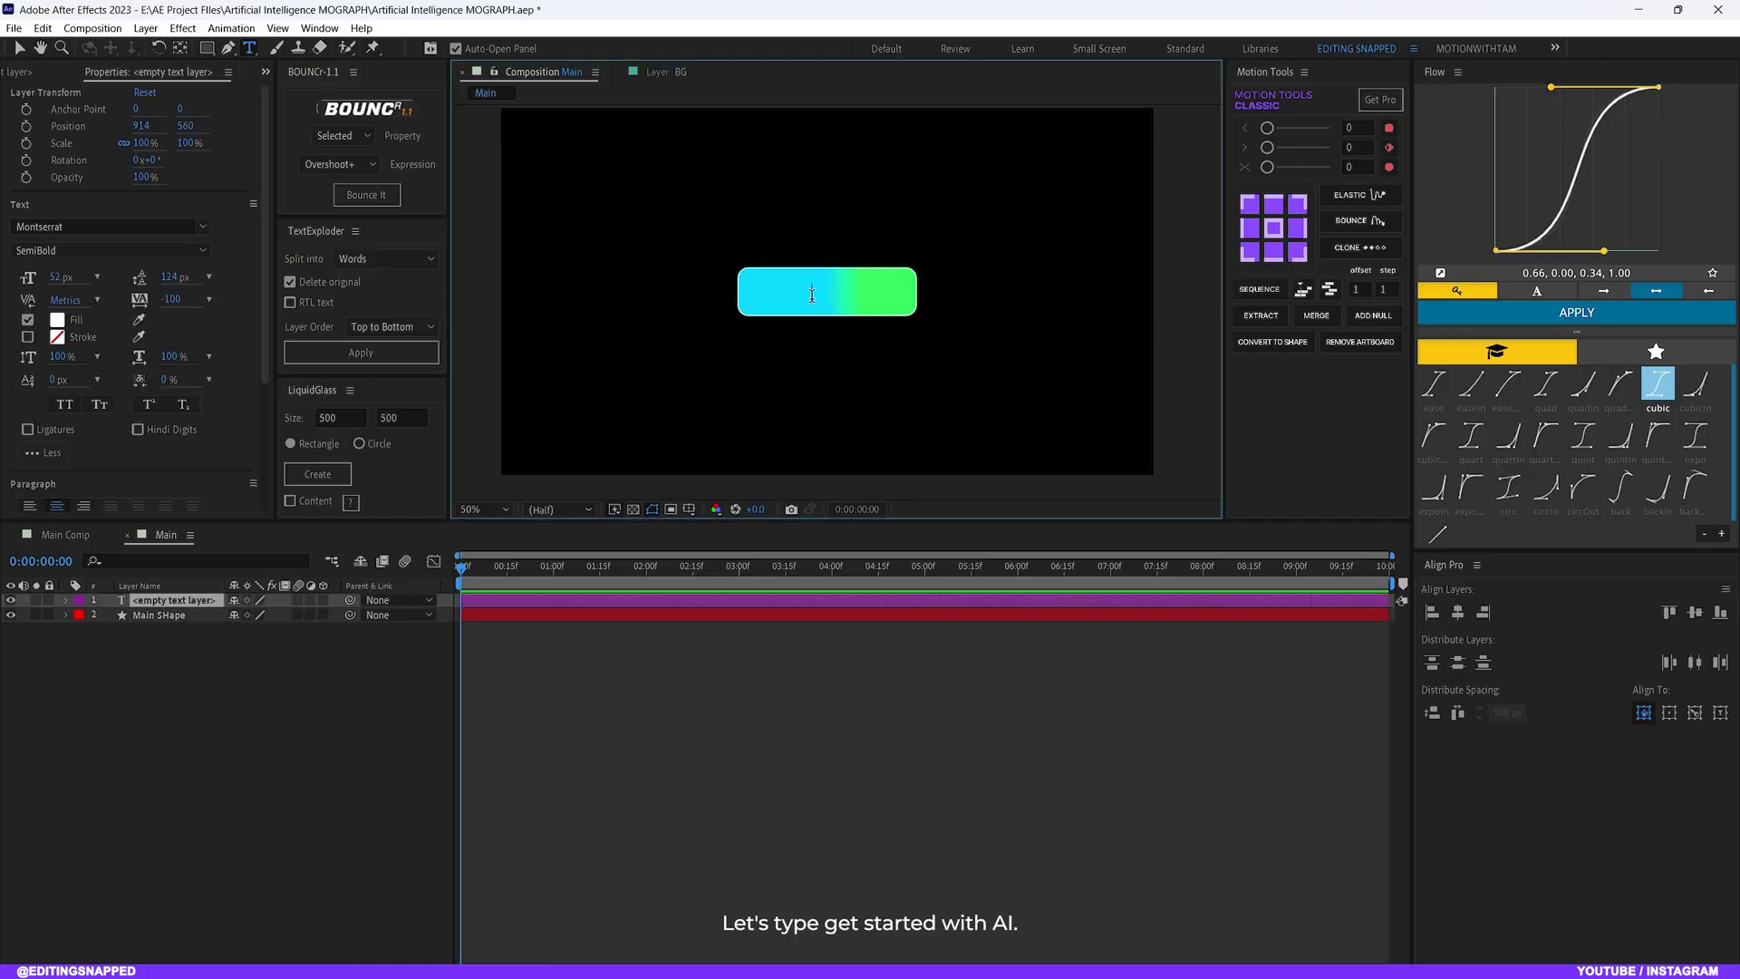
pyautogui.write('Get t')
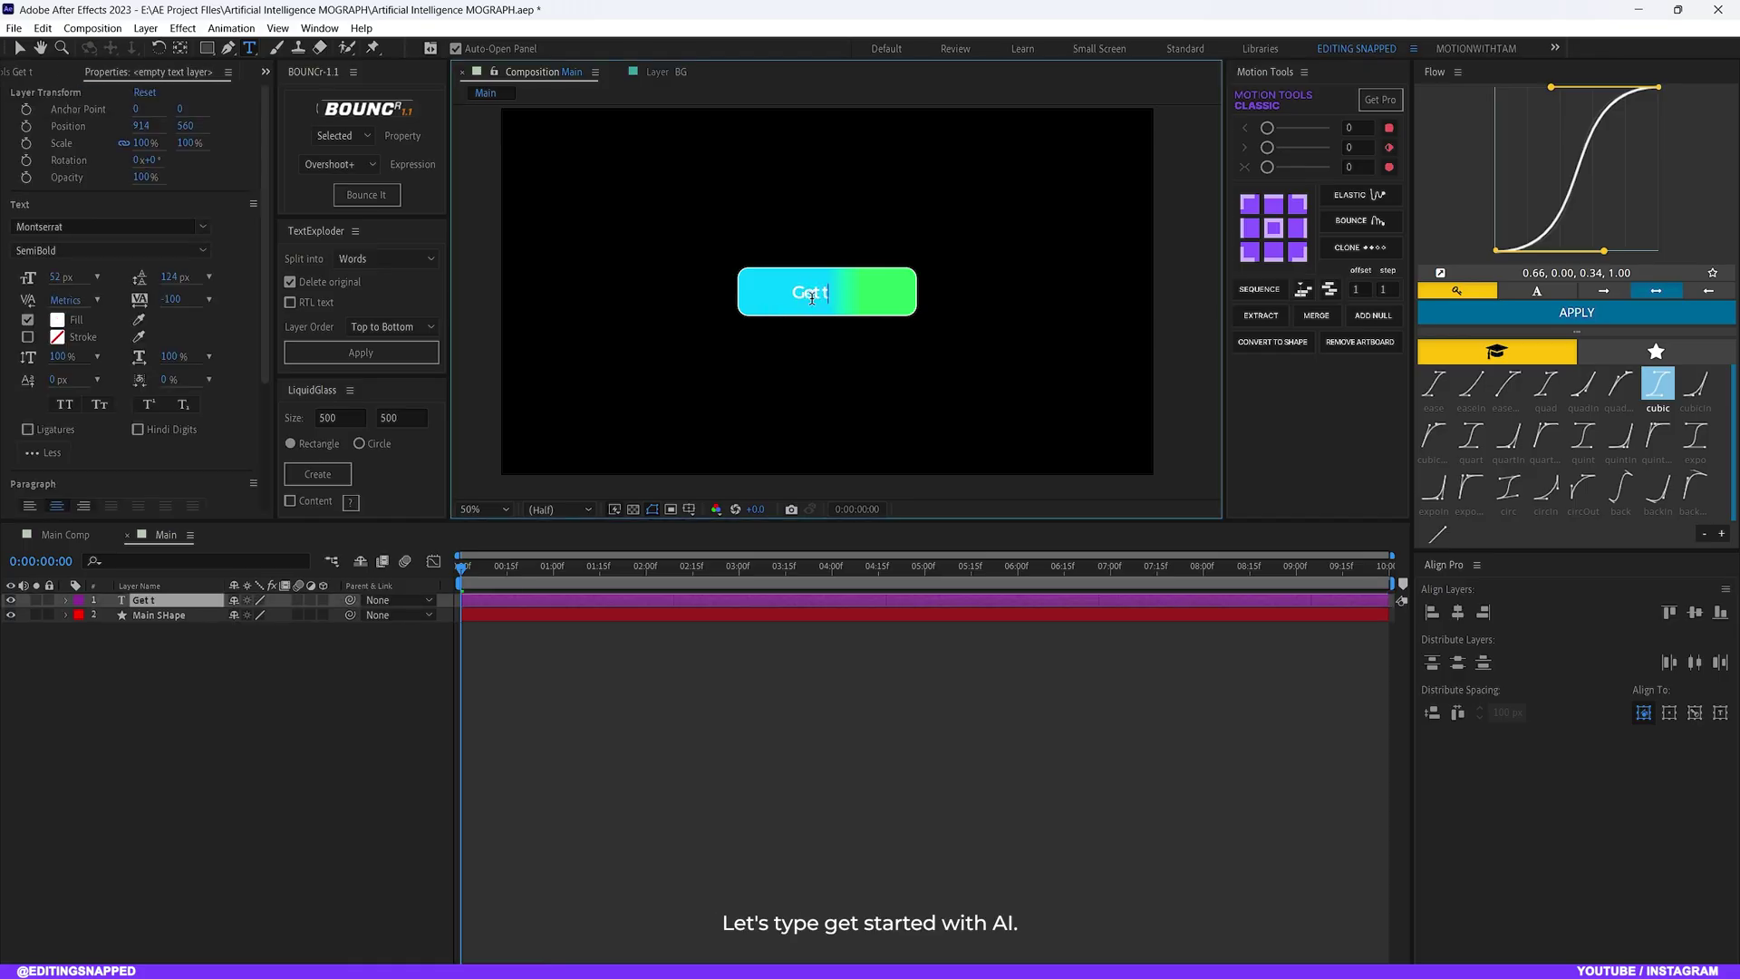
pyautogui.press('BackSpace')
pyautogui.write('Started With')
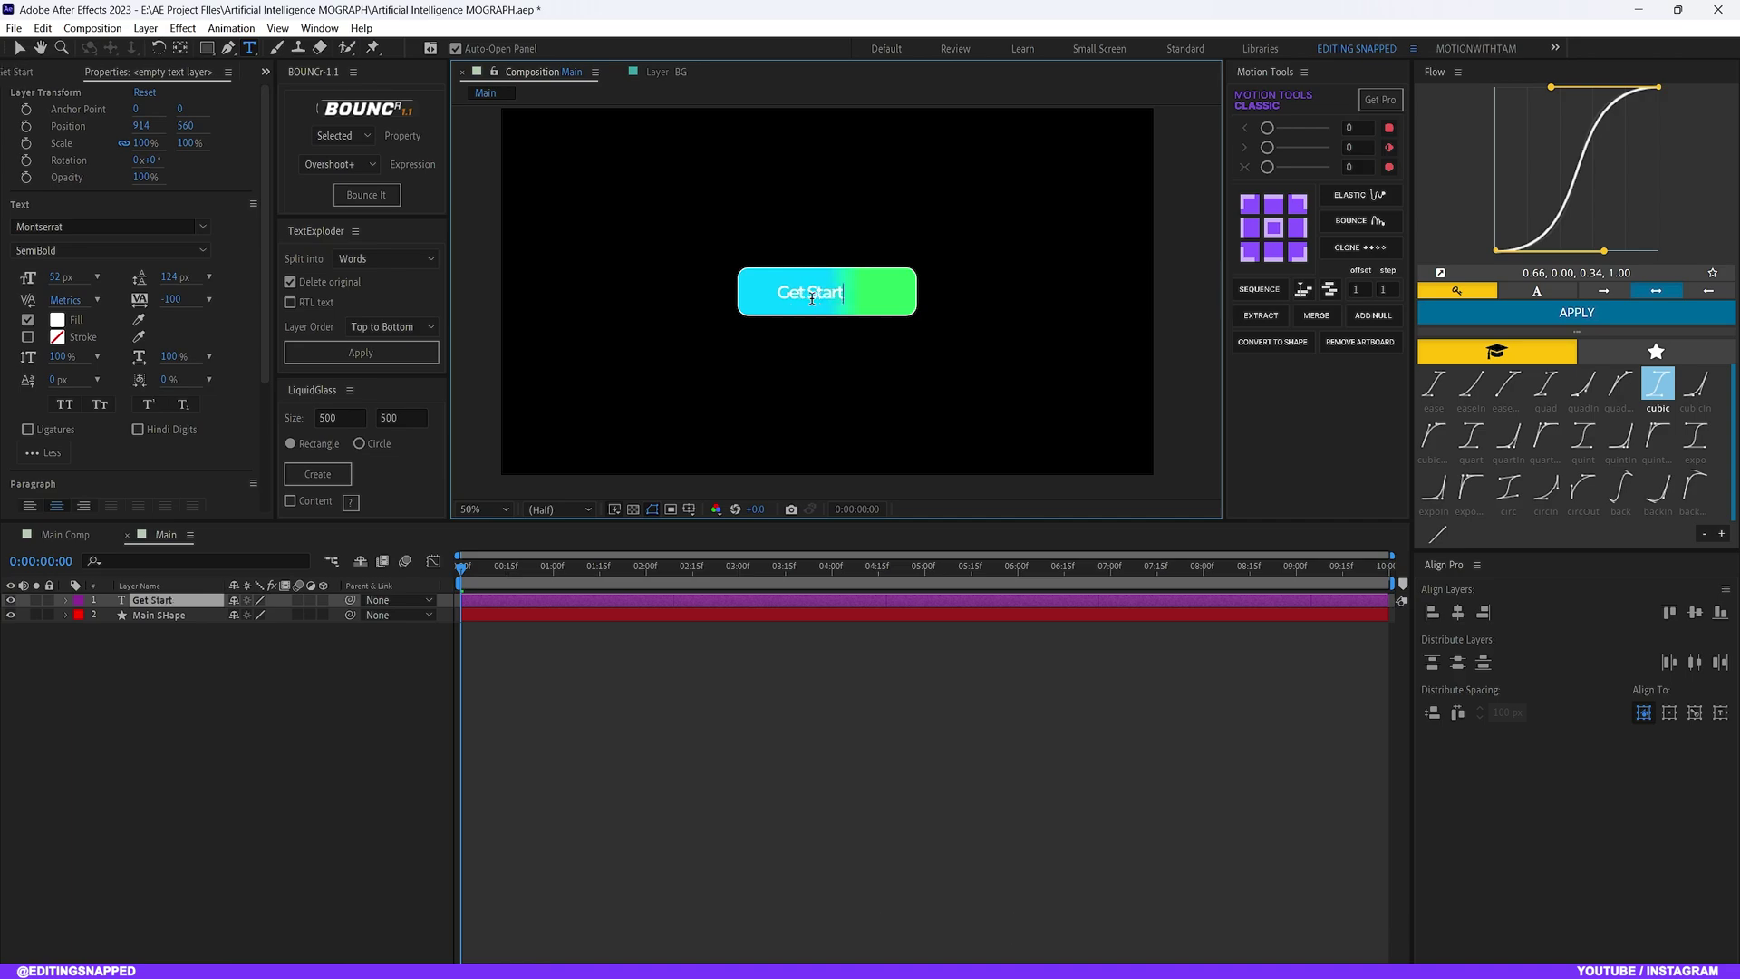
pyautogui.write(' AI')
# Format all the button text as SemiBold at 52 px
pyautogui.hotkey('ctrl', 'a')
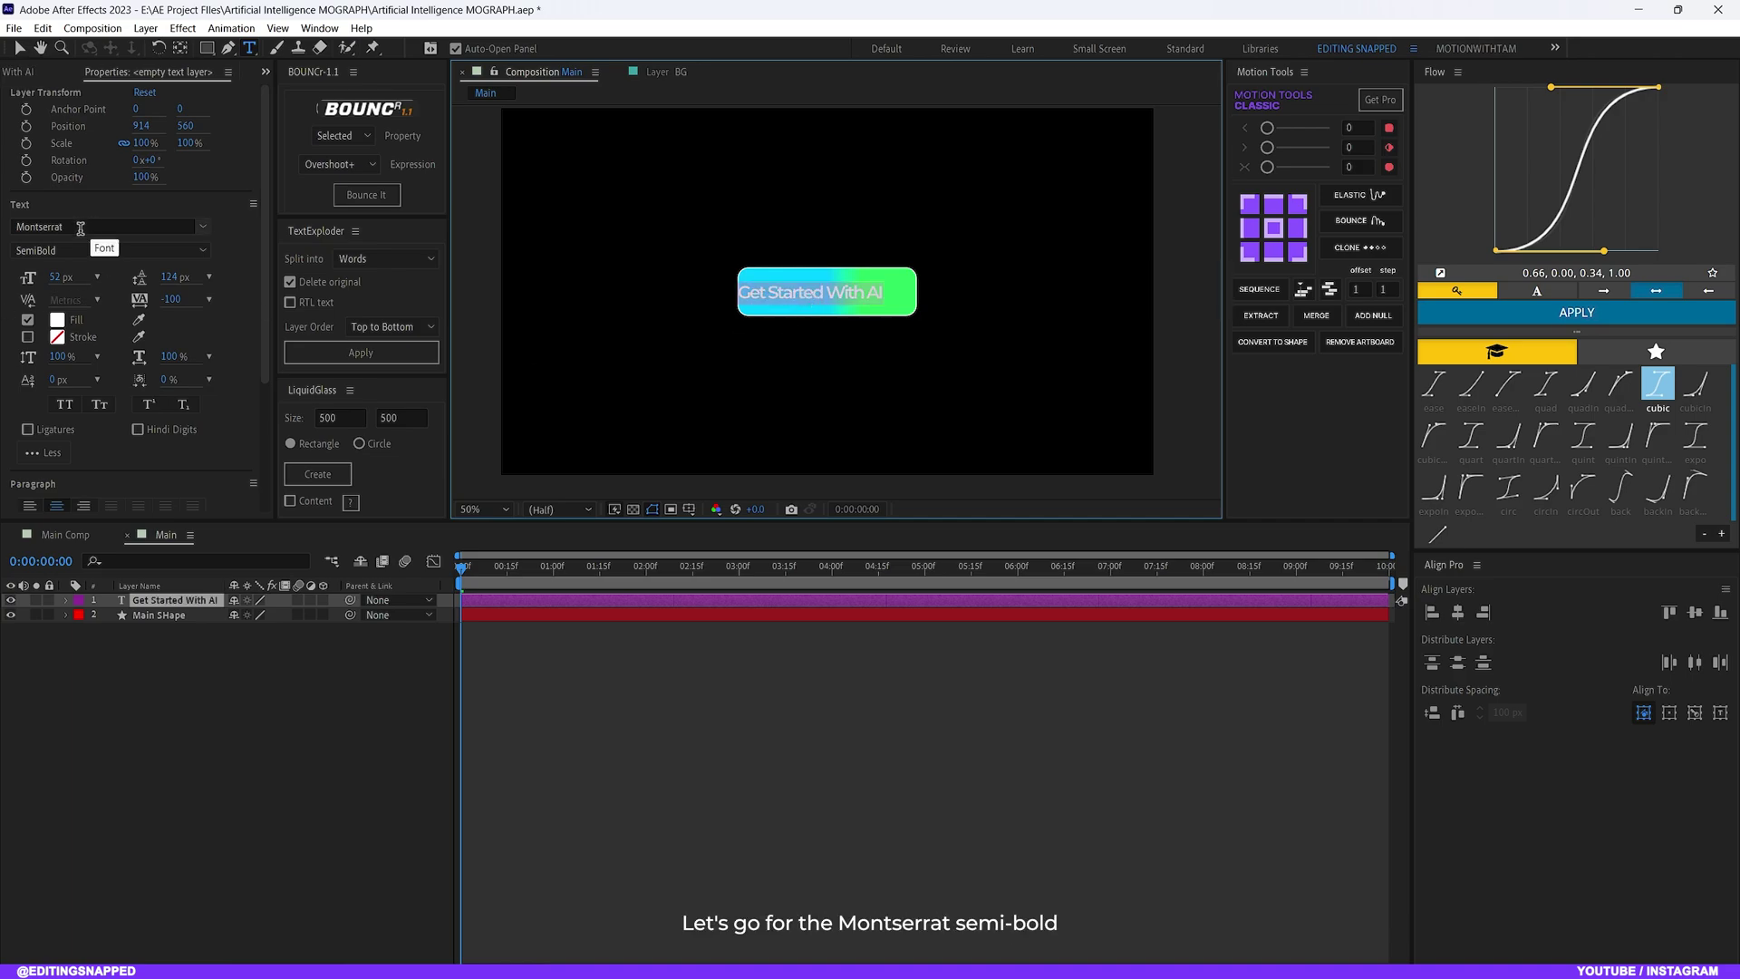
pyautogui.click(27, 250)
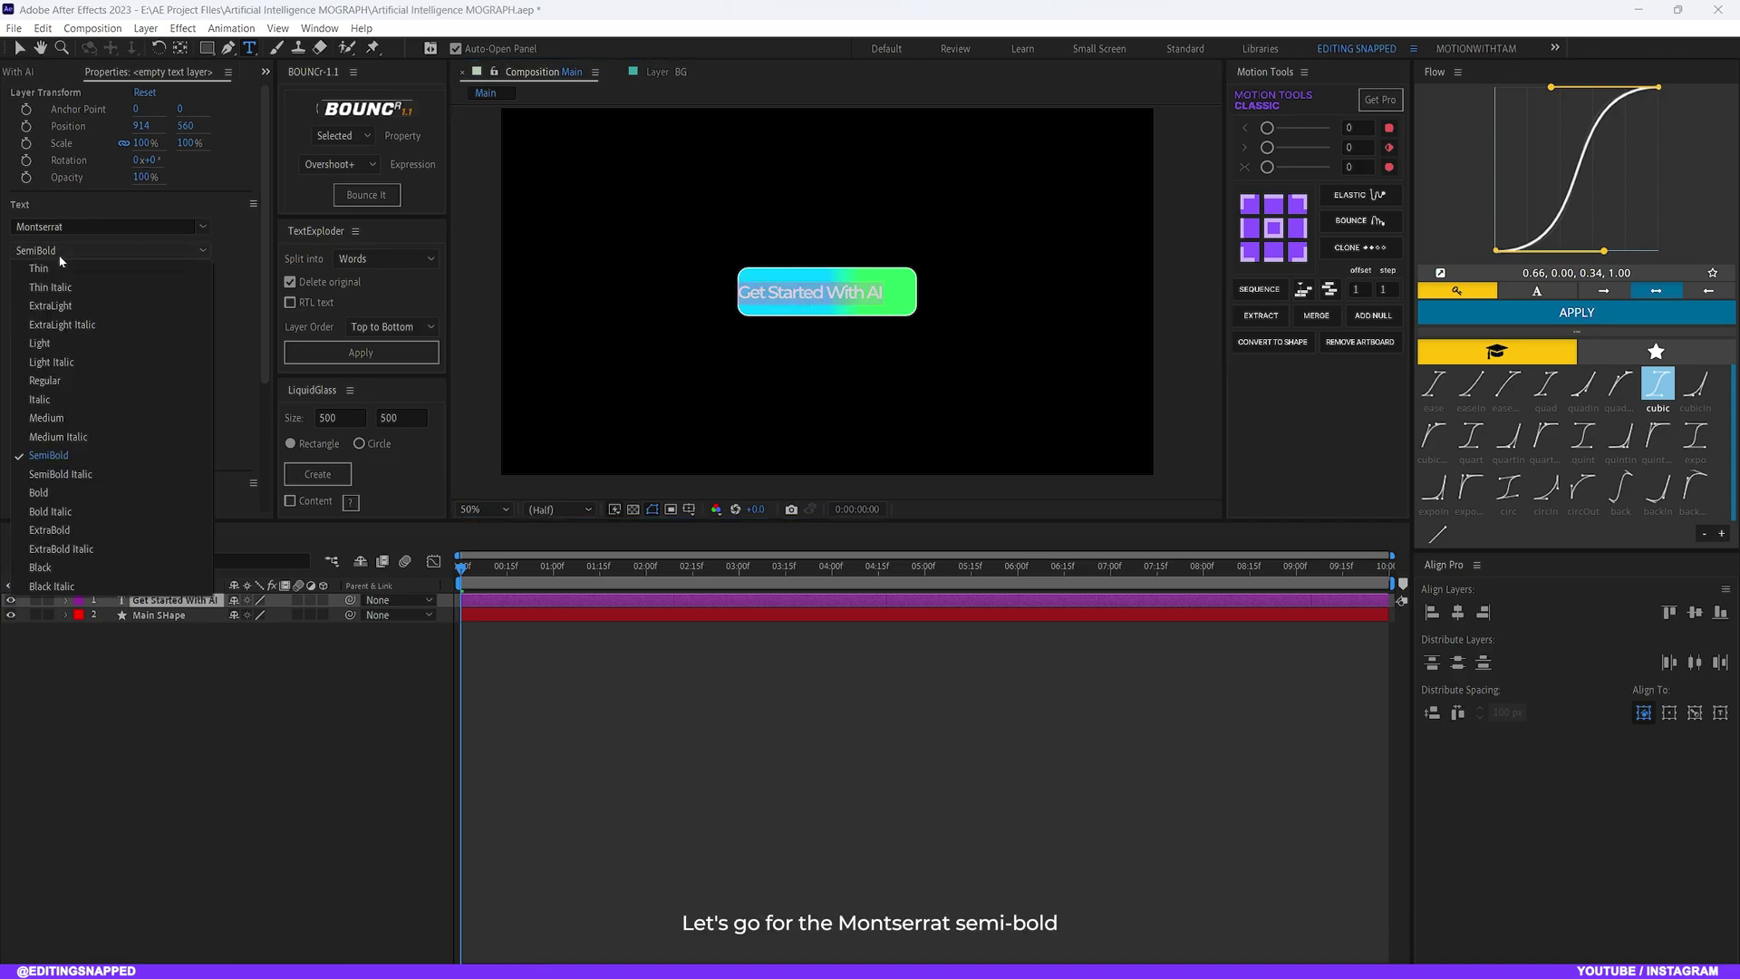
pyautogui.click(41, 456)
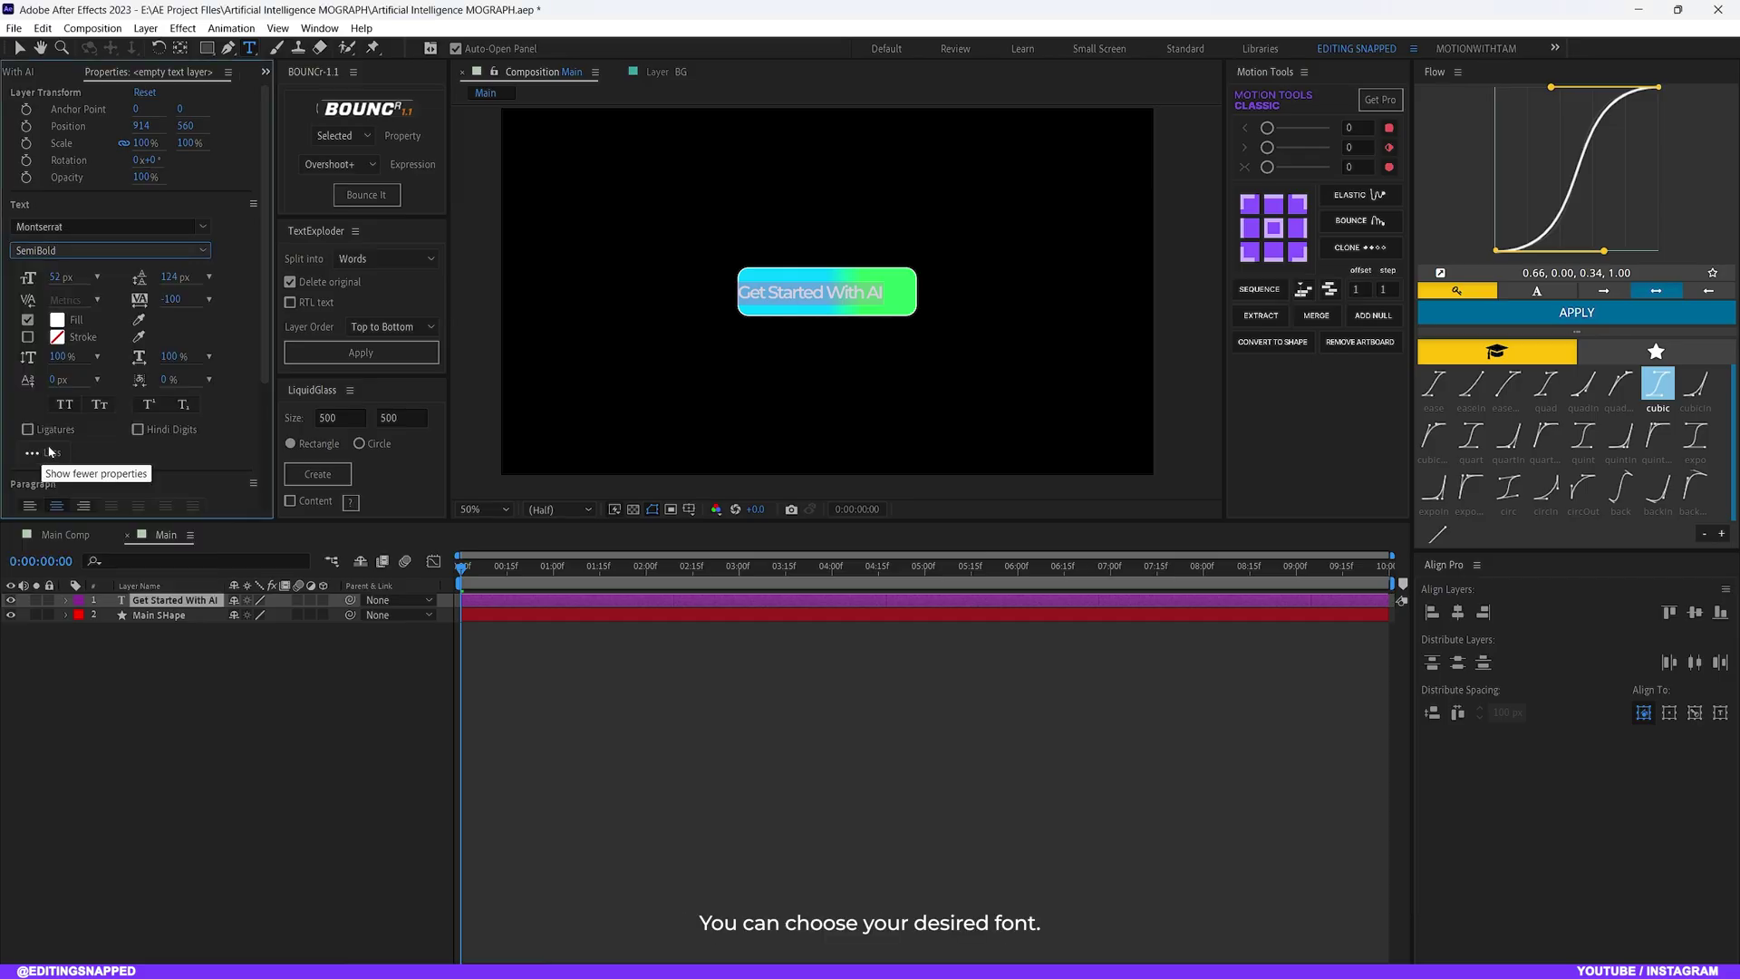
pyautogui.click(55, 277)
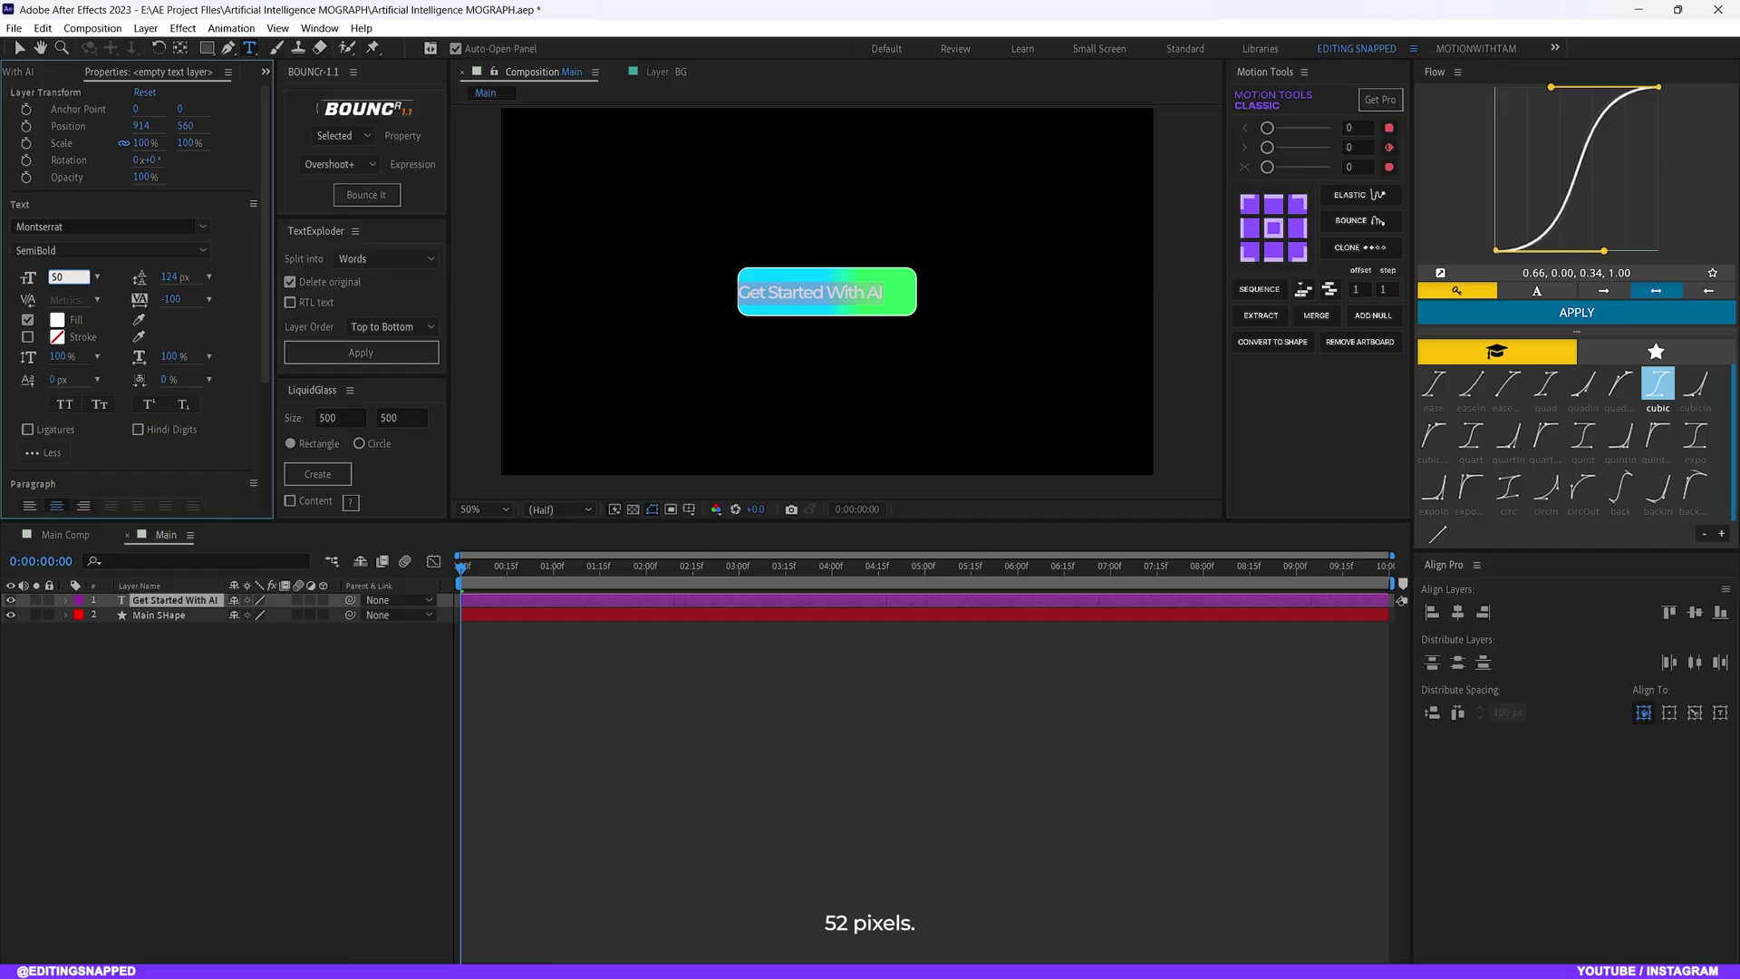
pyautogui.write('52')
pyautogui.press('Return')
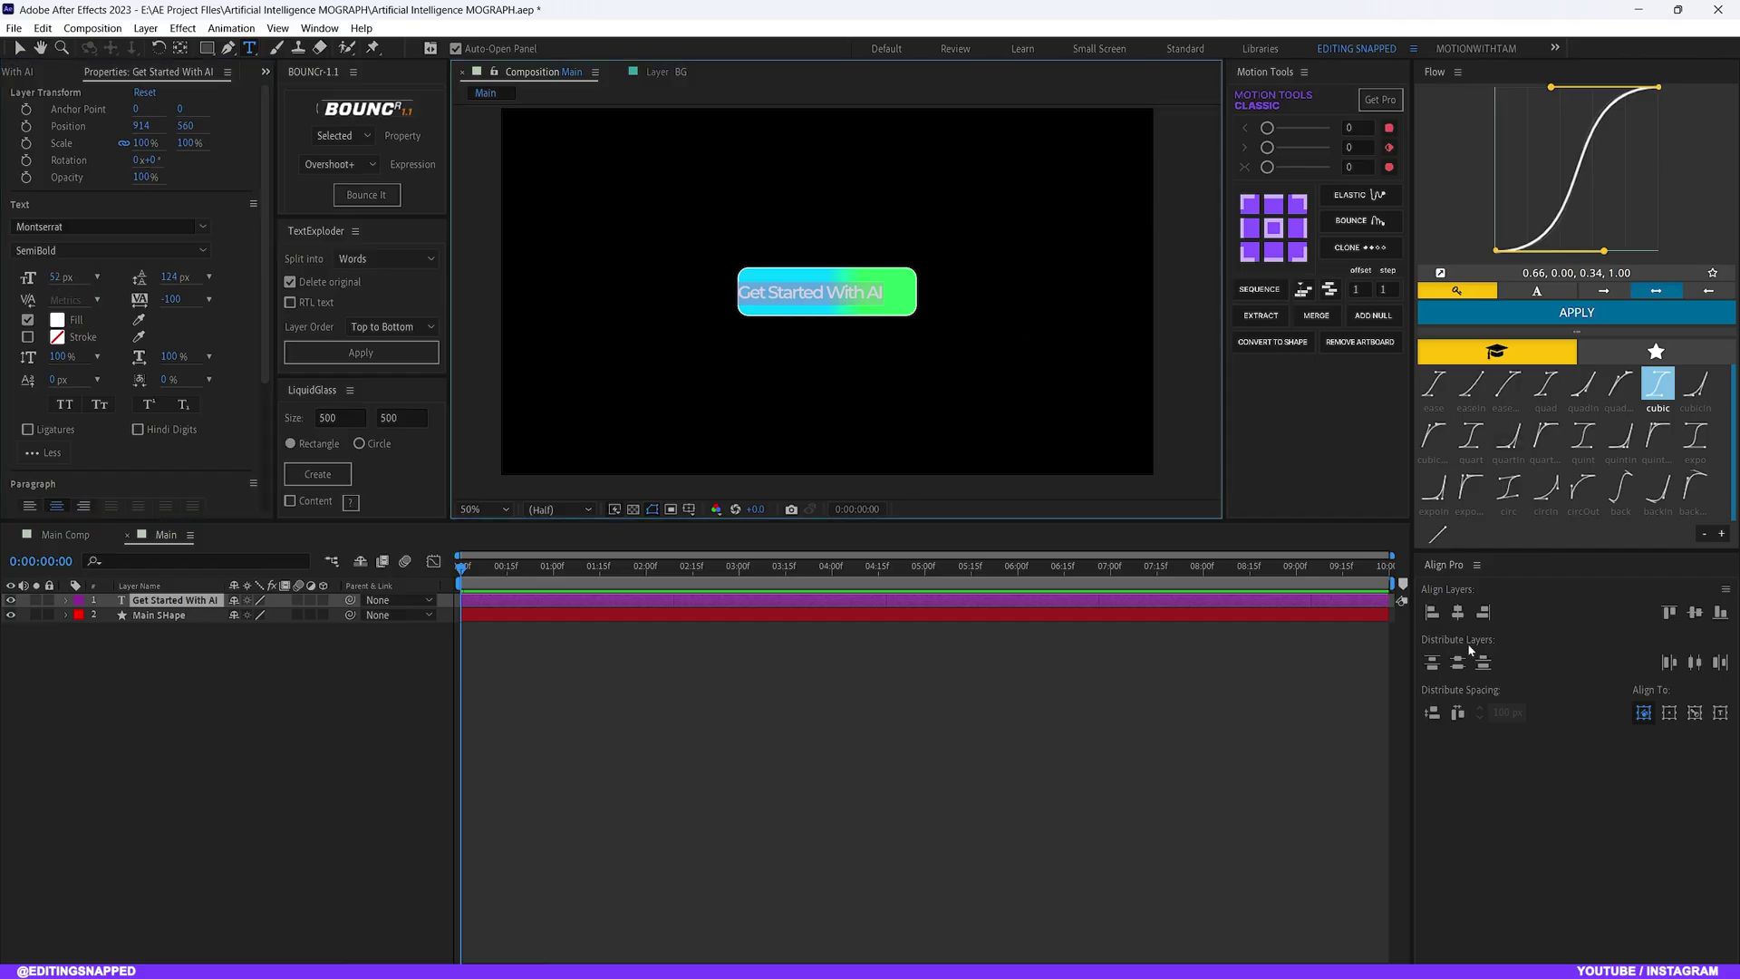
# Centre the text and its anchor point, then nudge it right to position 972, 540
pyautogui.click(1459, 613)
pyautogui.click(1695, 612)
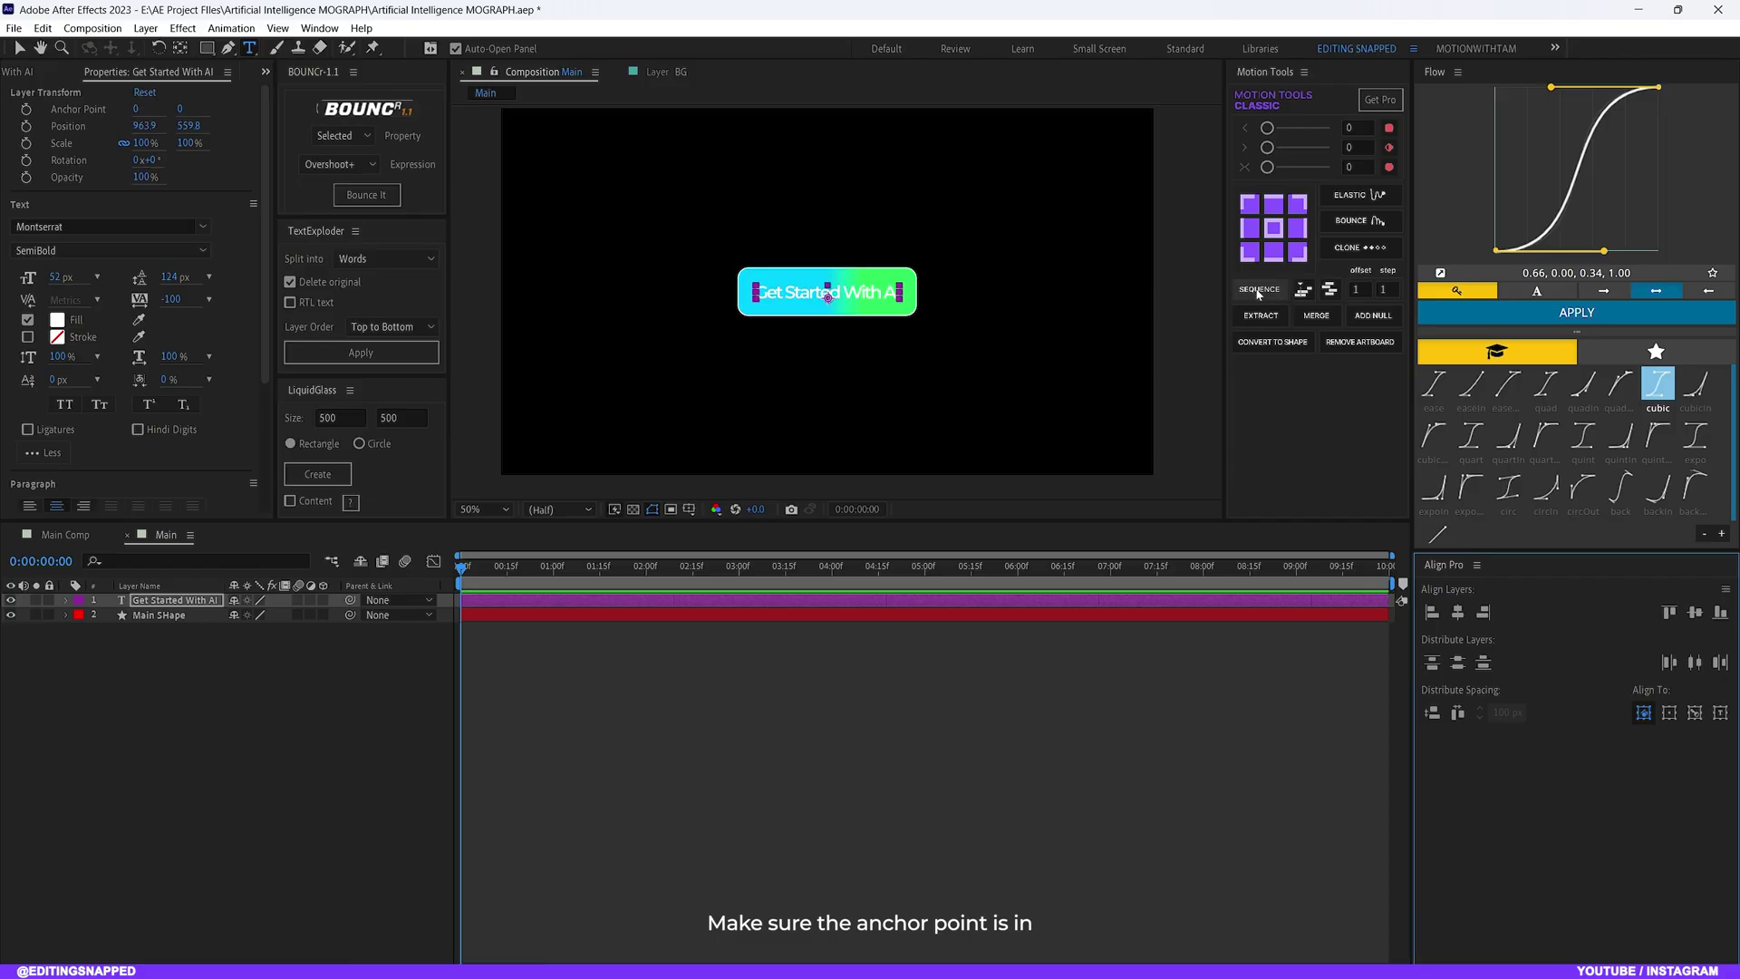
pyautogui.click(1281, 235)
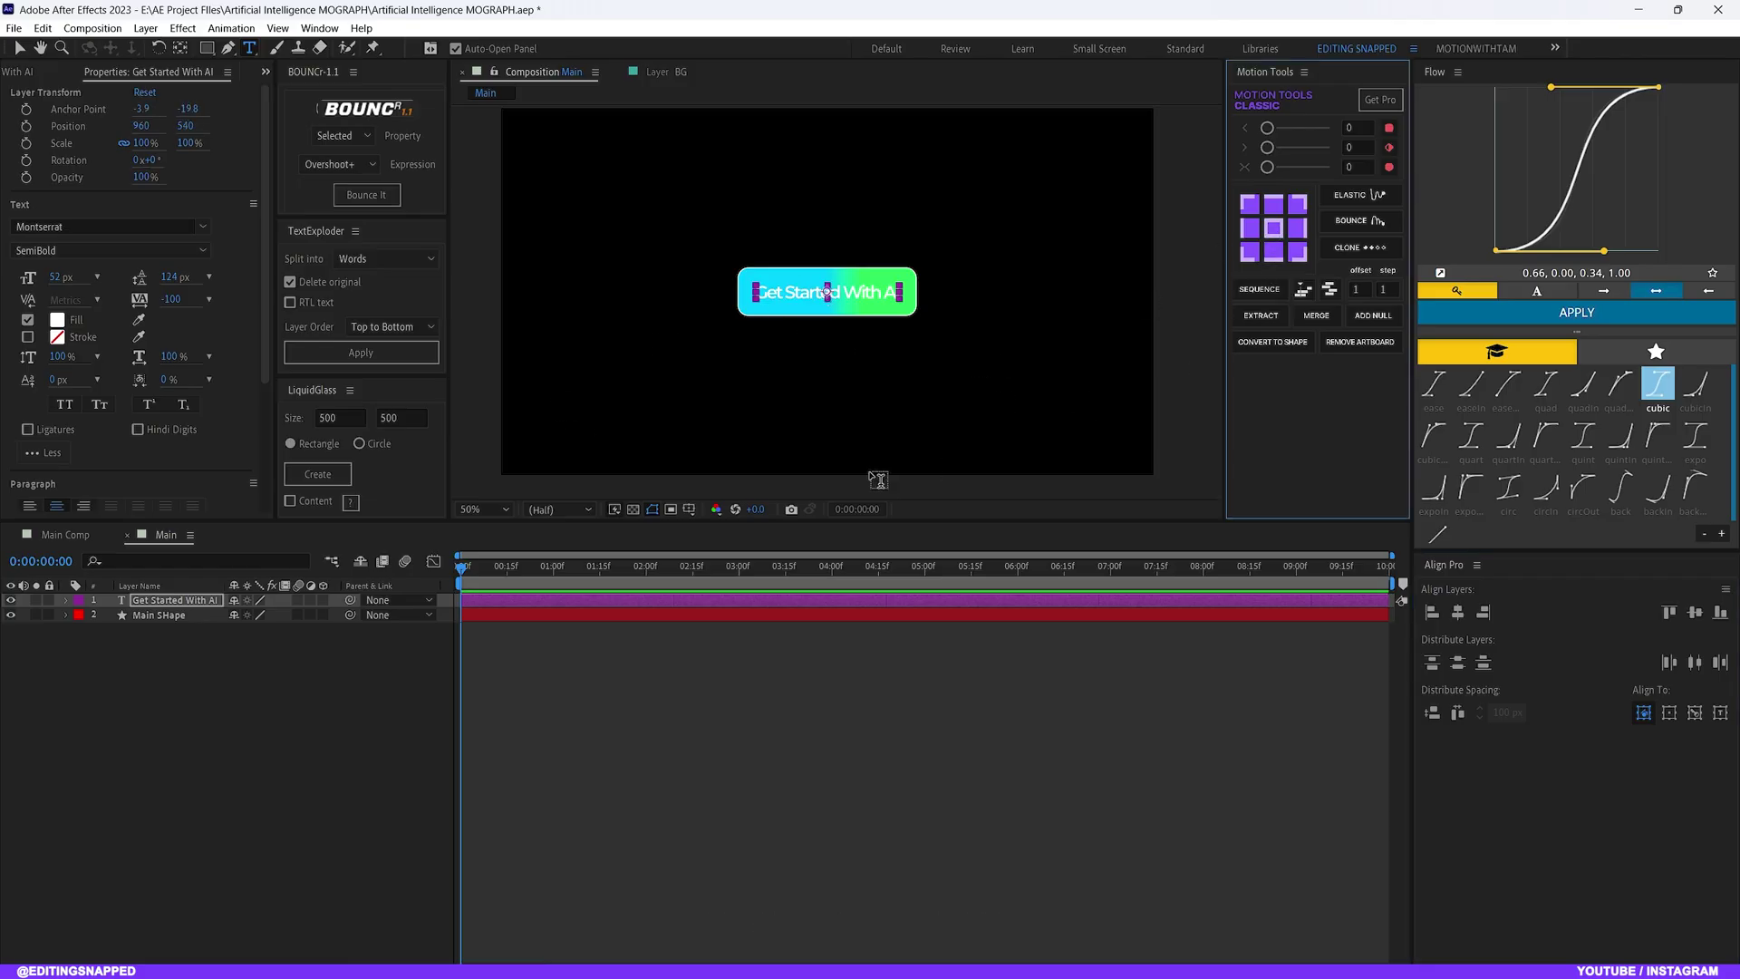
pyautogui.click(766, 375)
pyautogui.press('Right')
pyautogui.press('Right')
pyautogui.press('Right')
pyautogui.press('Right')
pyautogui.press('Right')
pyautogui.press('Right')
pyautogui.press('Right')
pyautogui.press('Right')
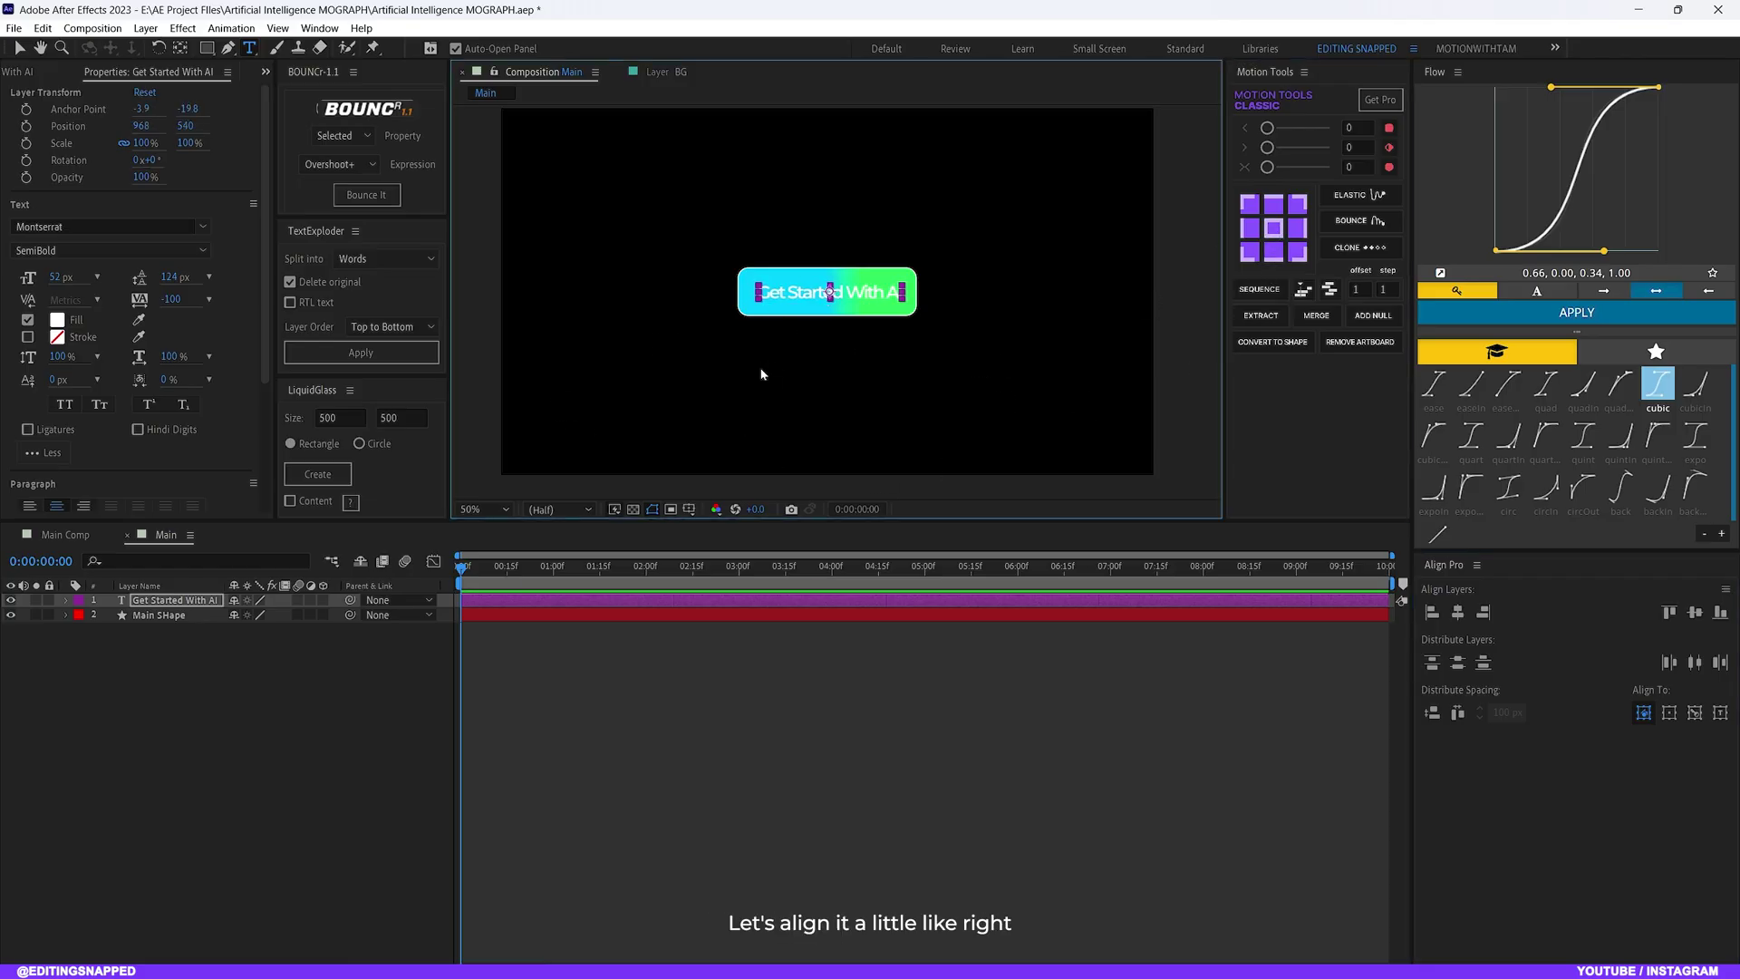
pyautogui.press('Right')
pyautogui.press('Right')
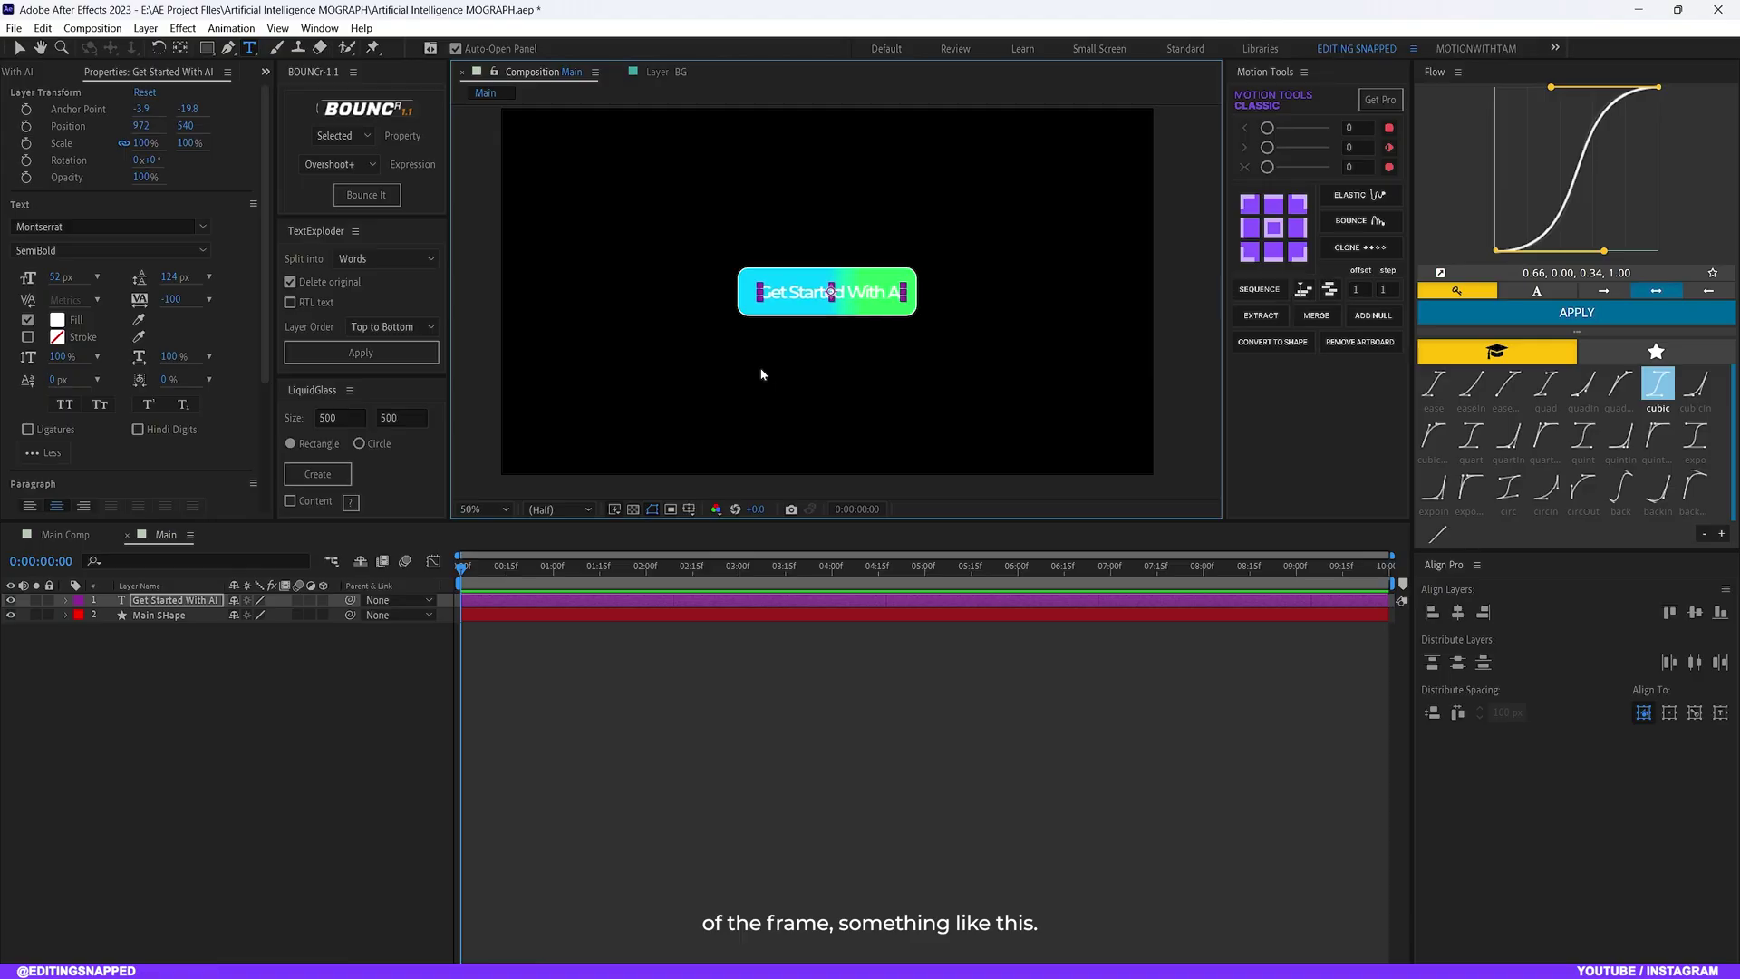
pyautogui.press('/')
pyautogui.press('Right')
pyautogui.press('Right')
pyautogui.press('Right')
pyautogui.press('Right')
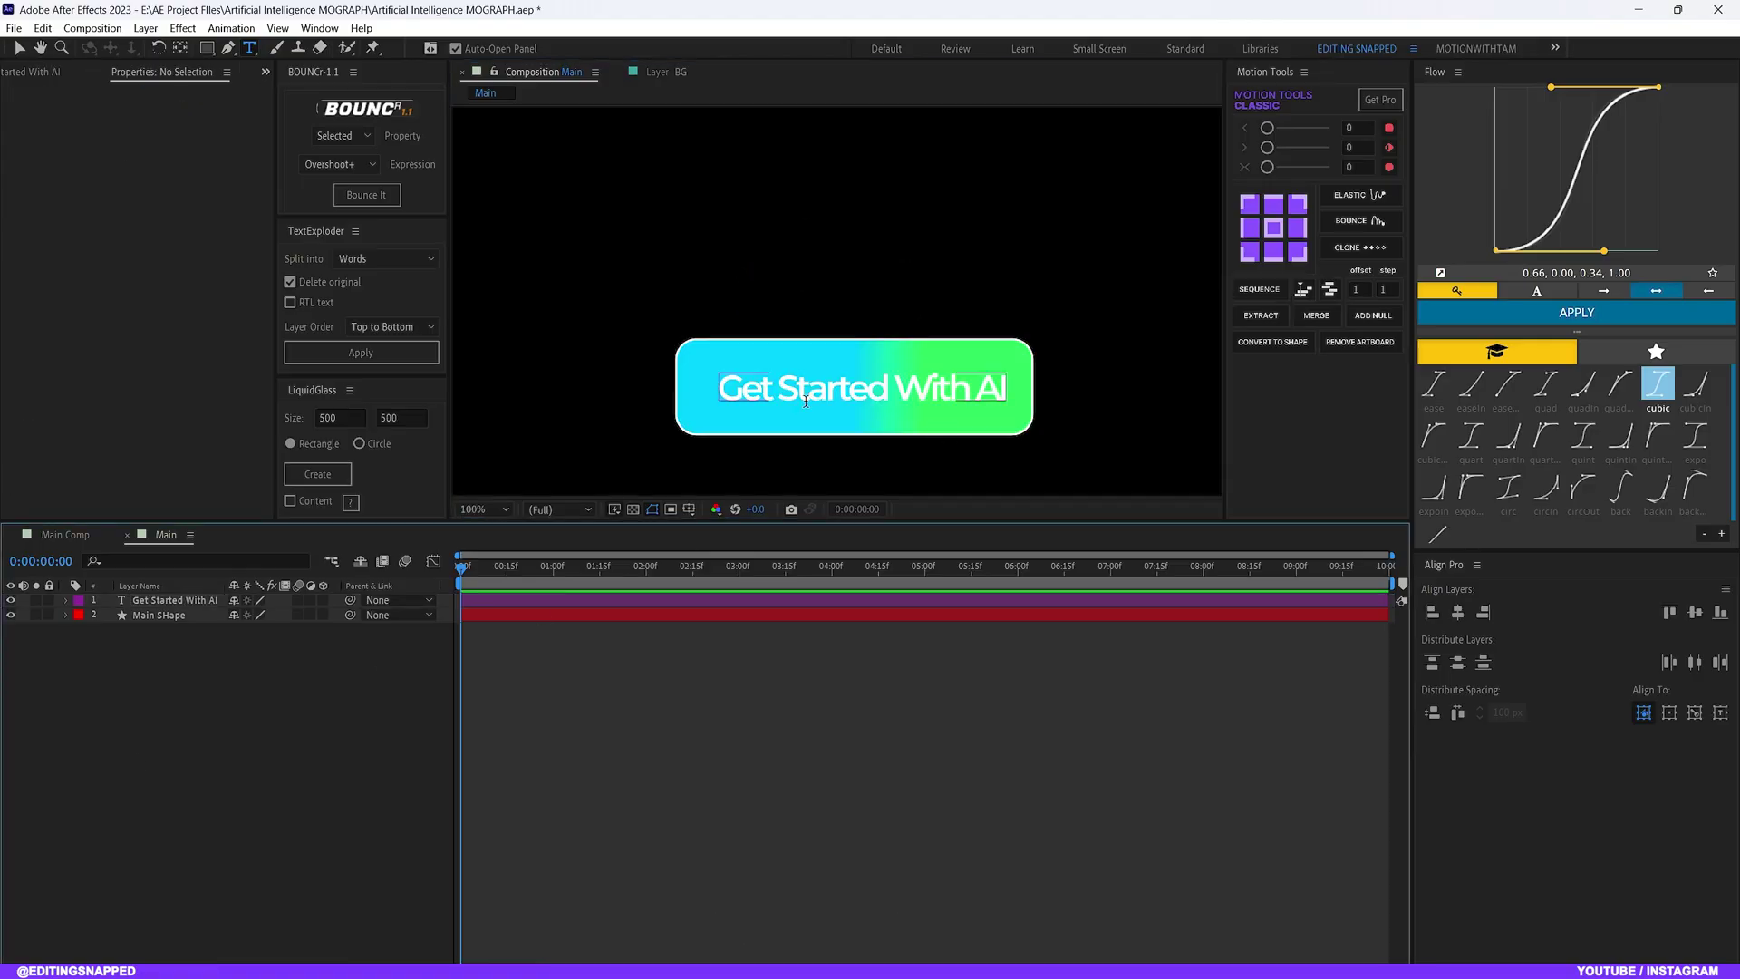
pyautogui.click(471, 673)
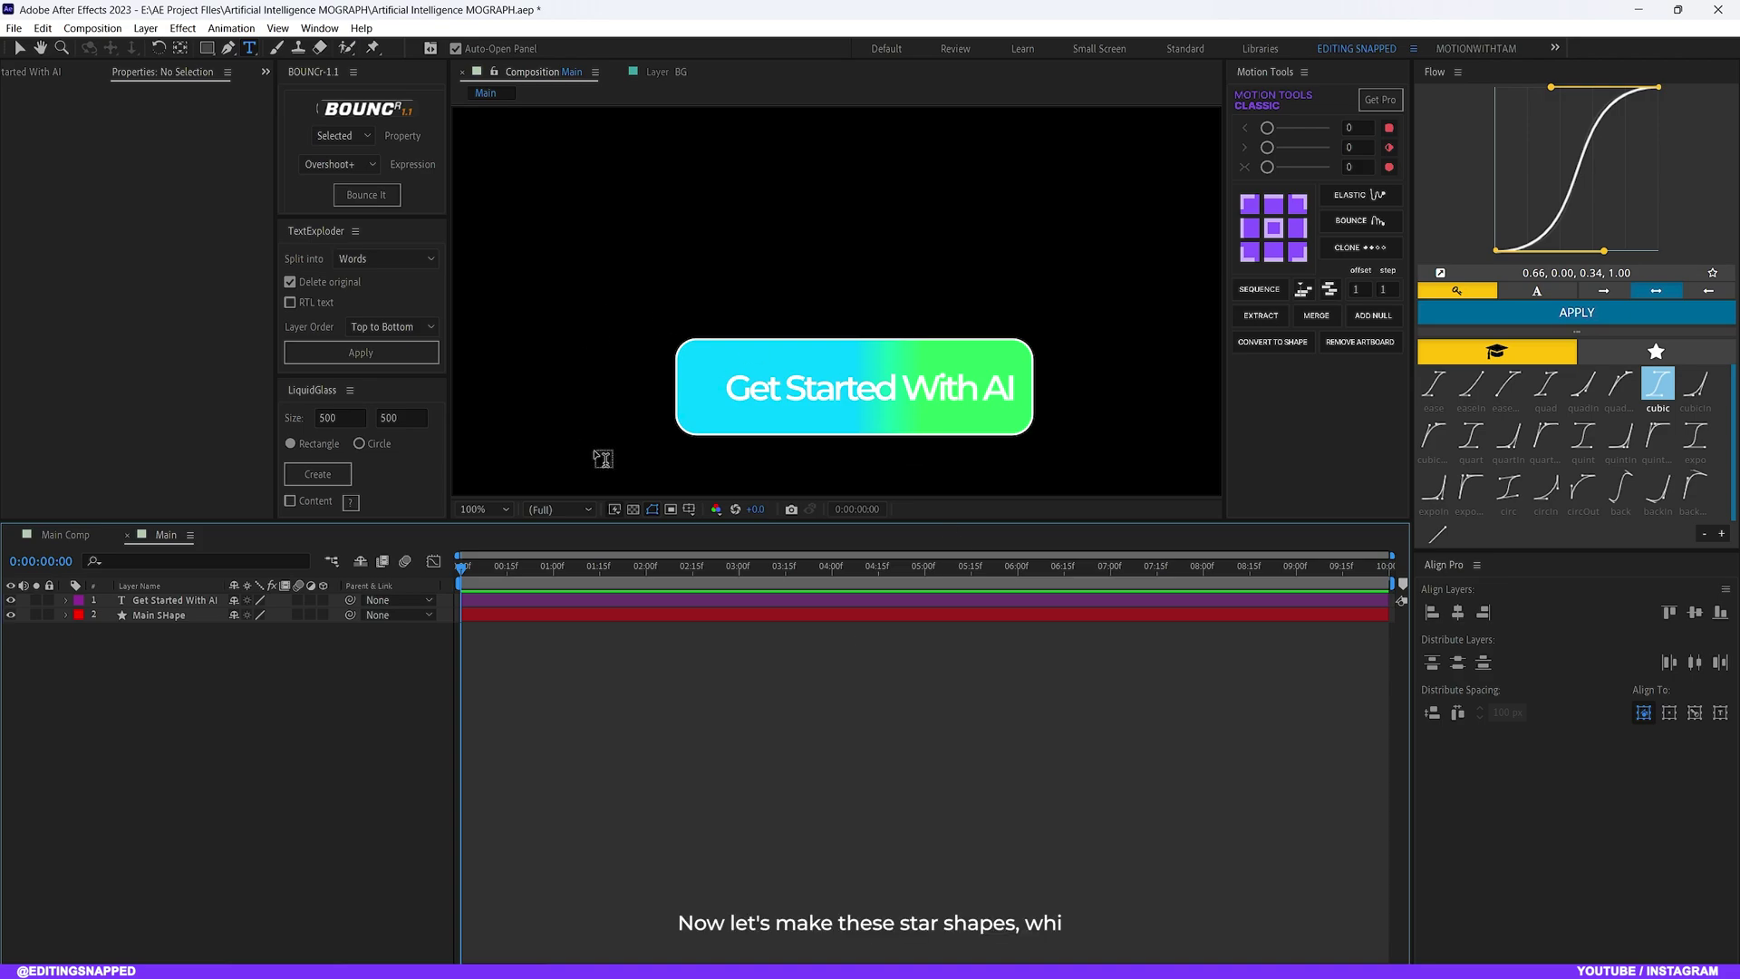
# Scrub through Main Comp to preview the button, then return to Main with the Star tool
pyautogui.hotkey('shift', ',')
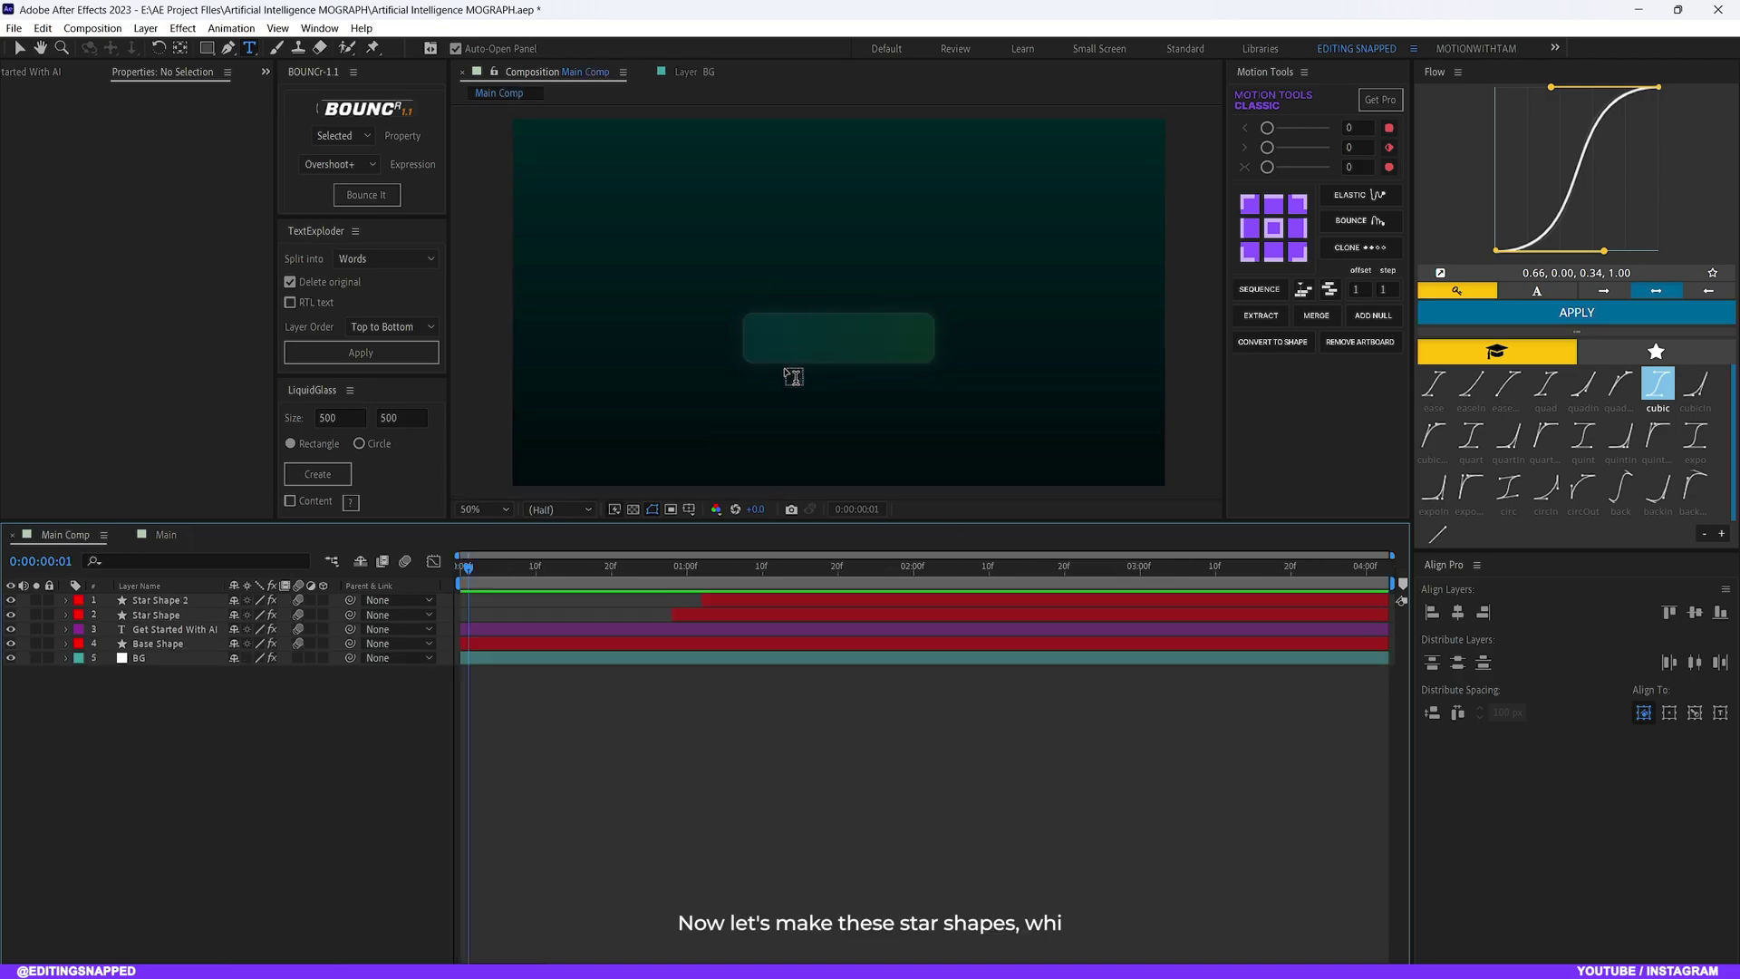
pyautogui.moveTo(561, 581); pyautogui.dragTo(853, 566)
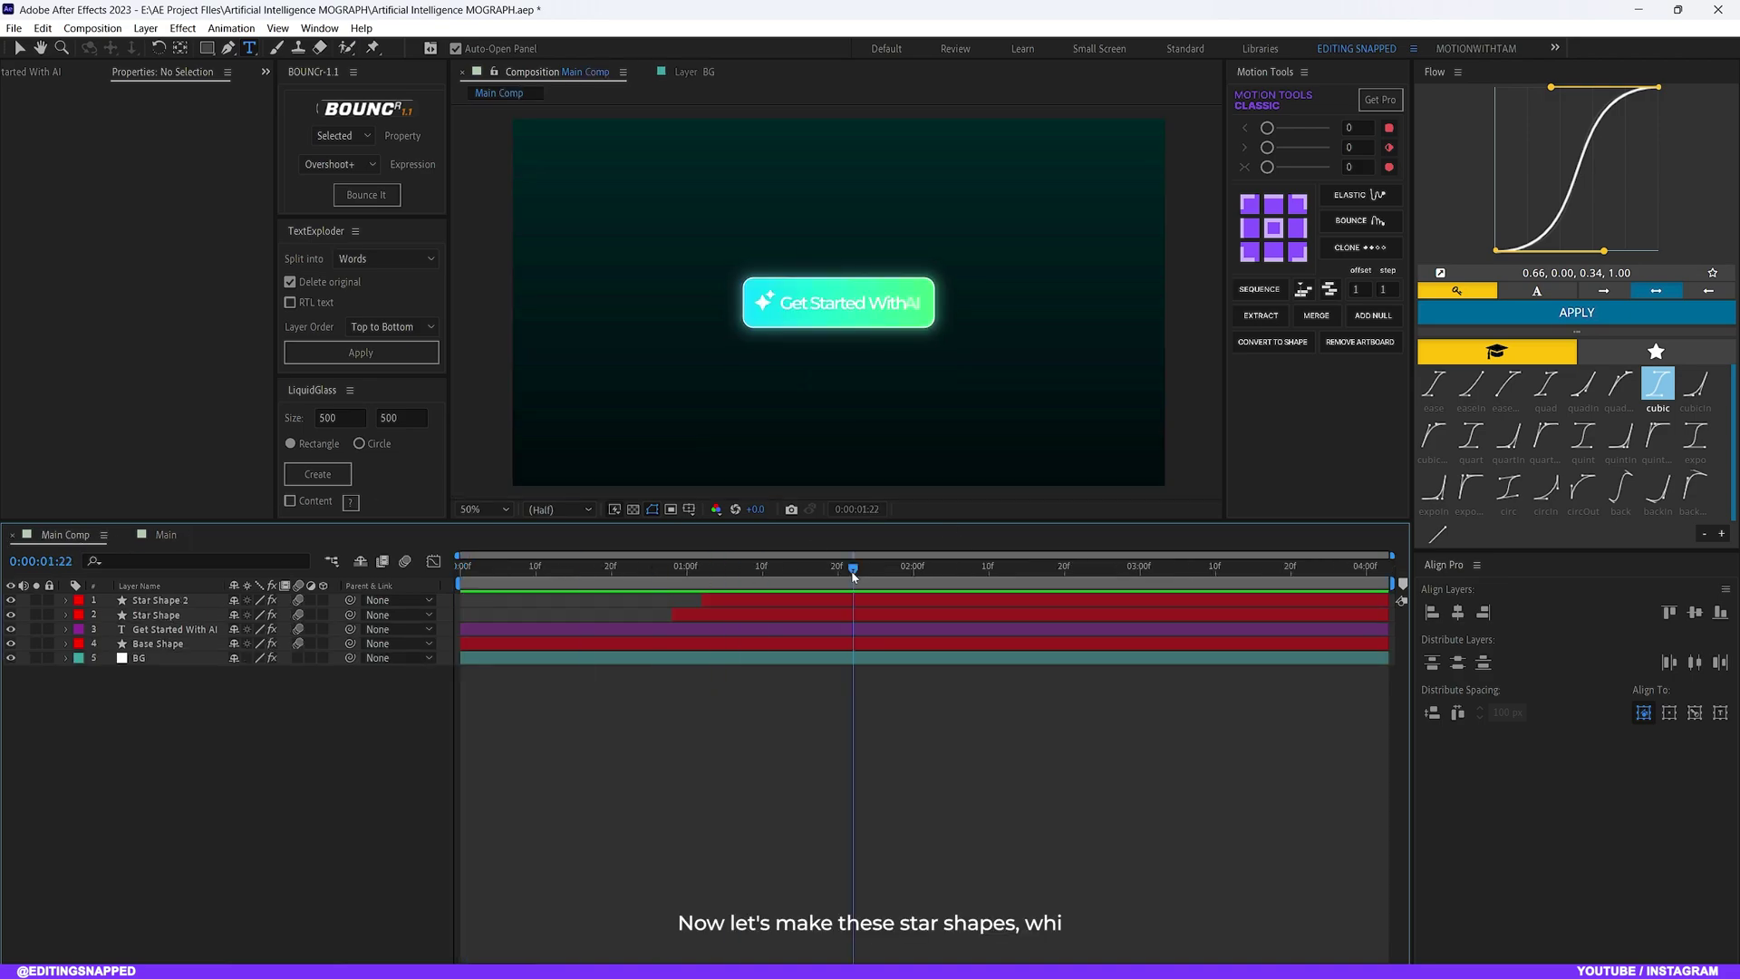
pyautogui.click(166, 538)
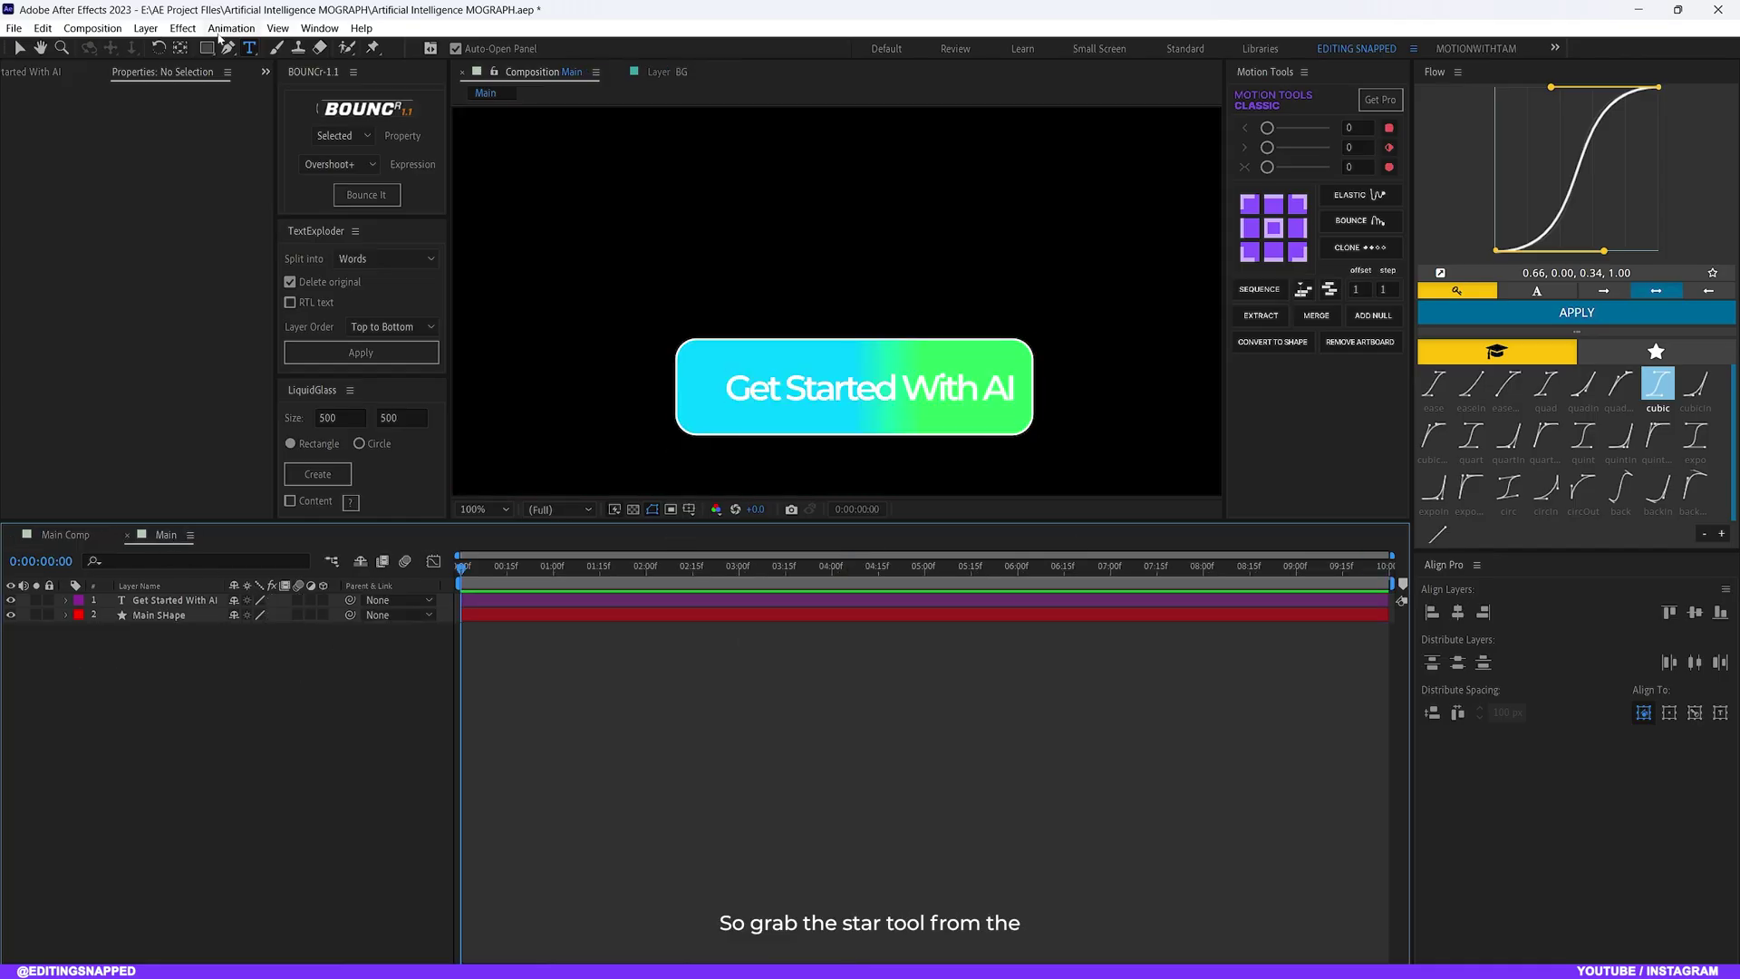
pyautogui.moveTo(207, 48); pyautogui.dragTo(268, 120)
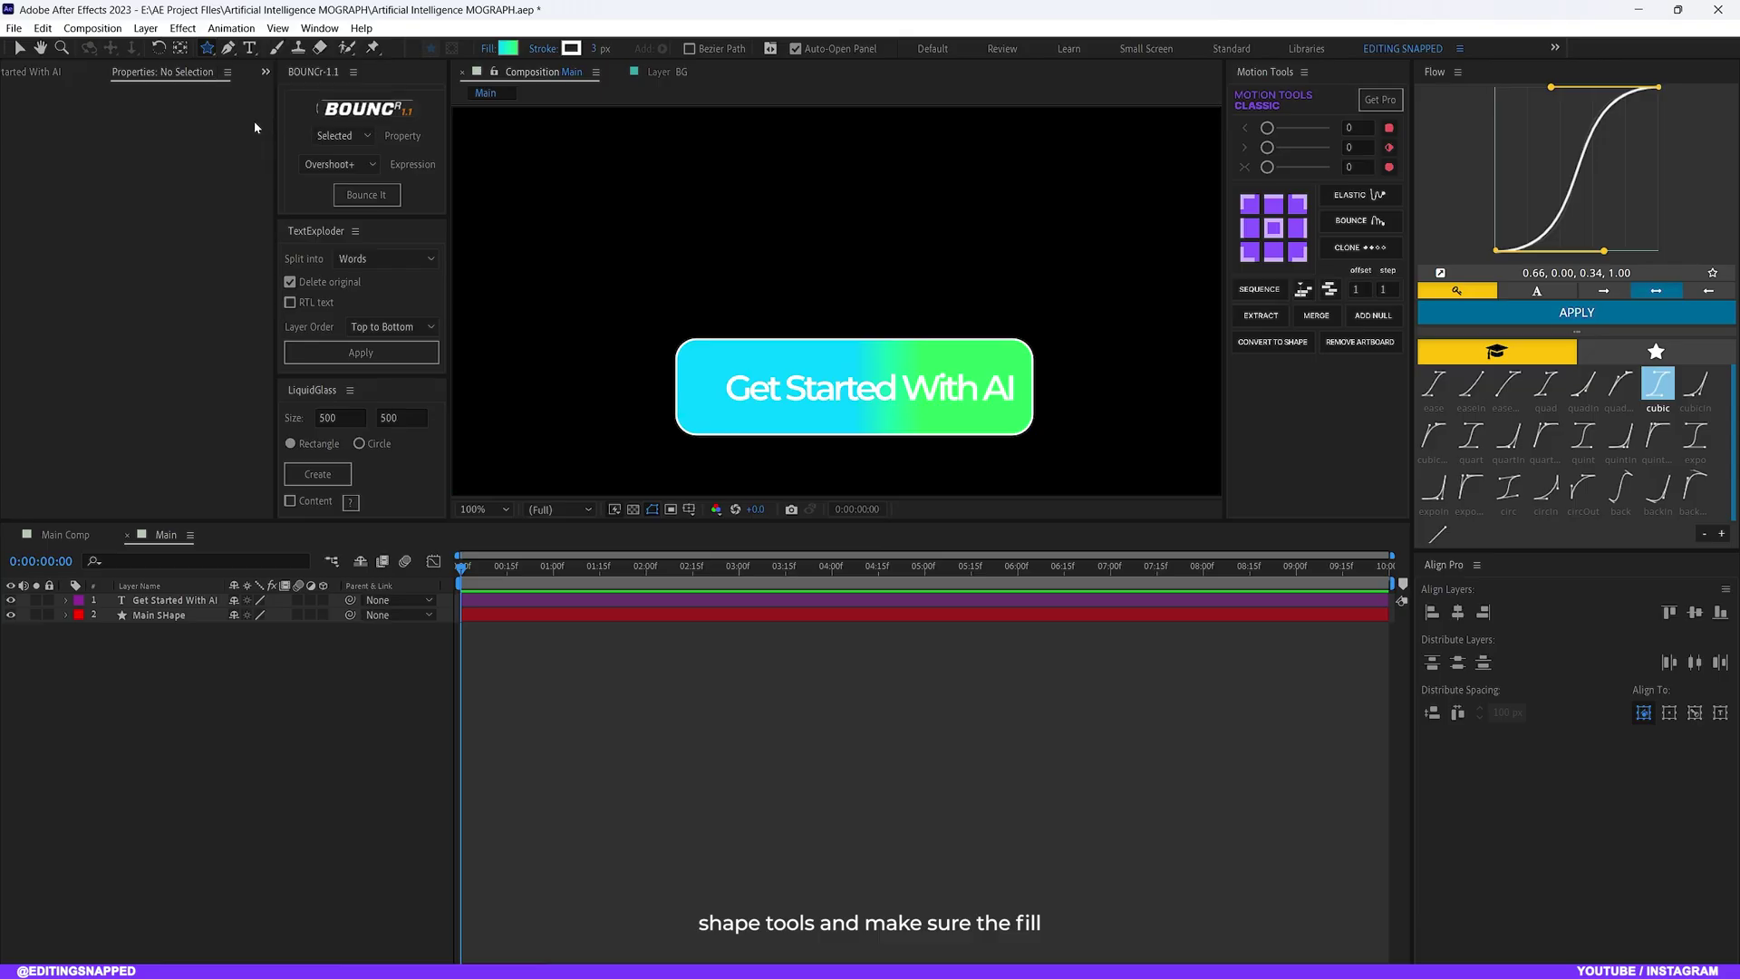
# Draw a small star with solid white fill and no stroke at the button's left edge
pyautogui.click(506, 63)
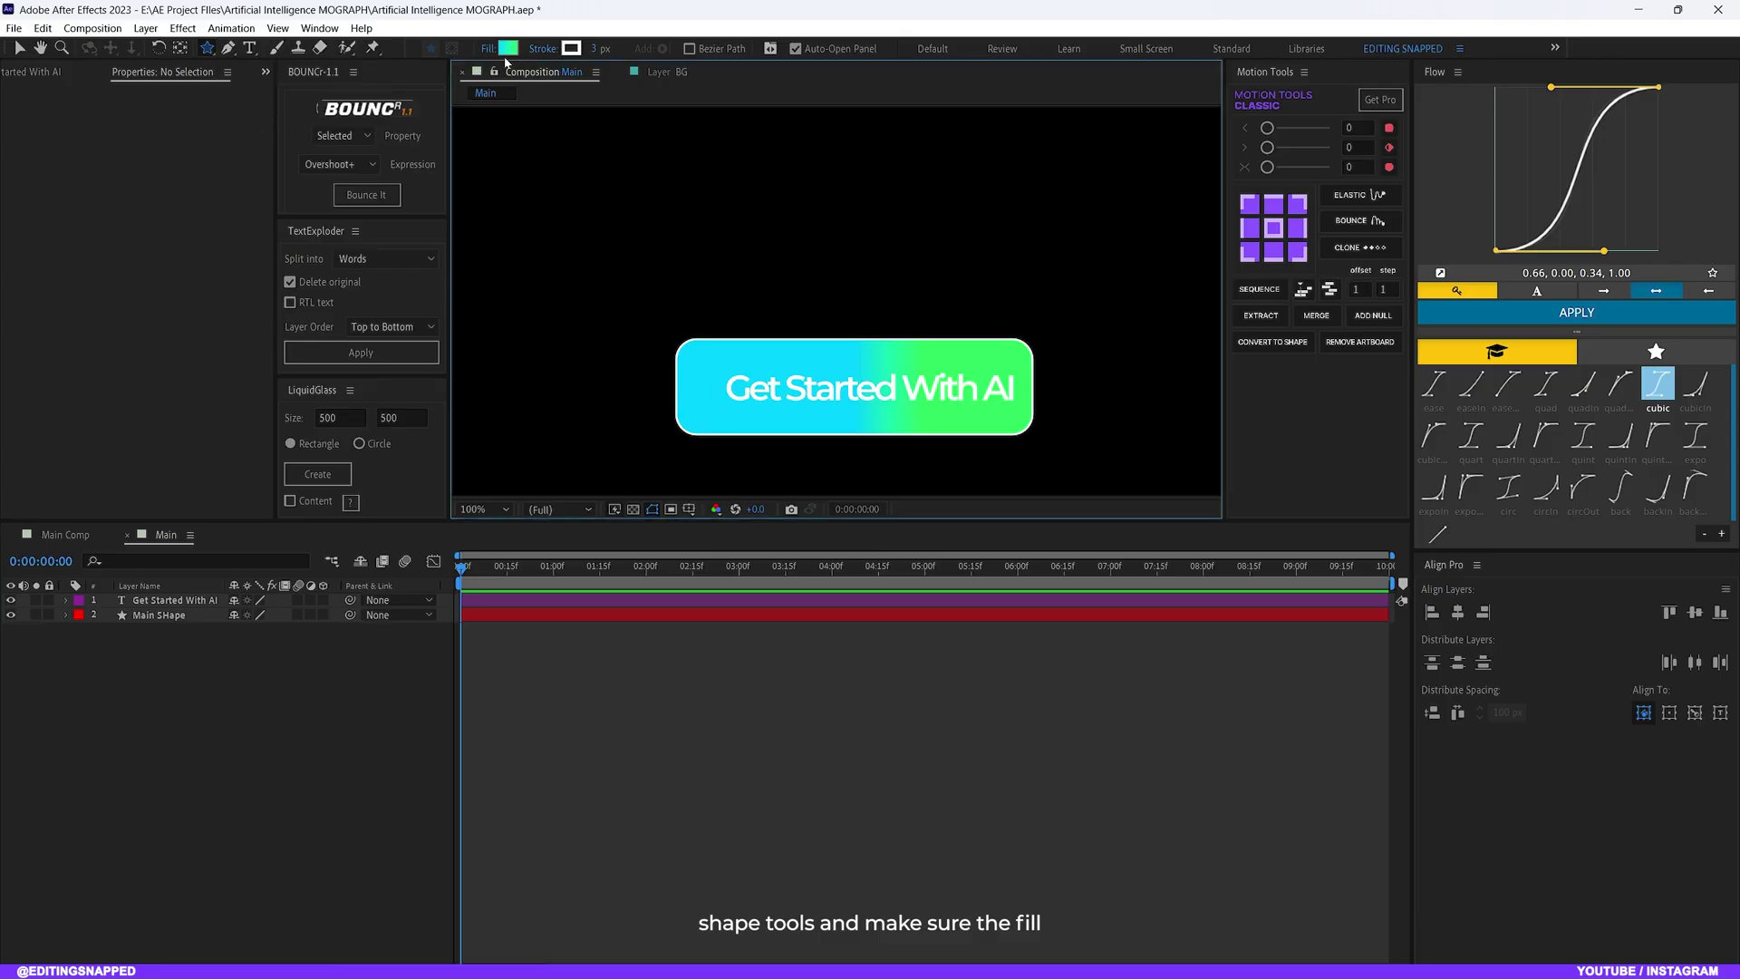
pyautogui.click(505, 51)
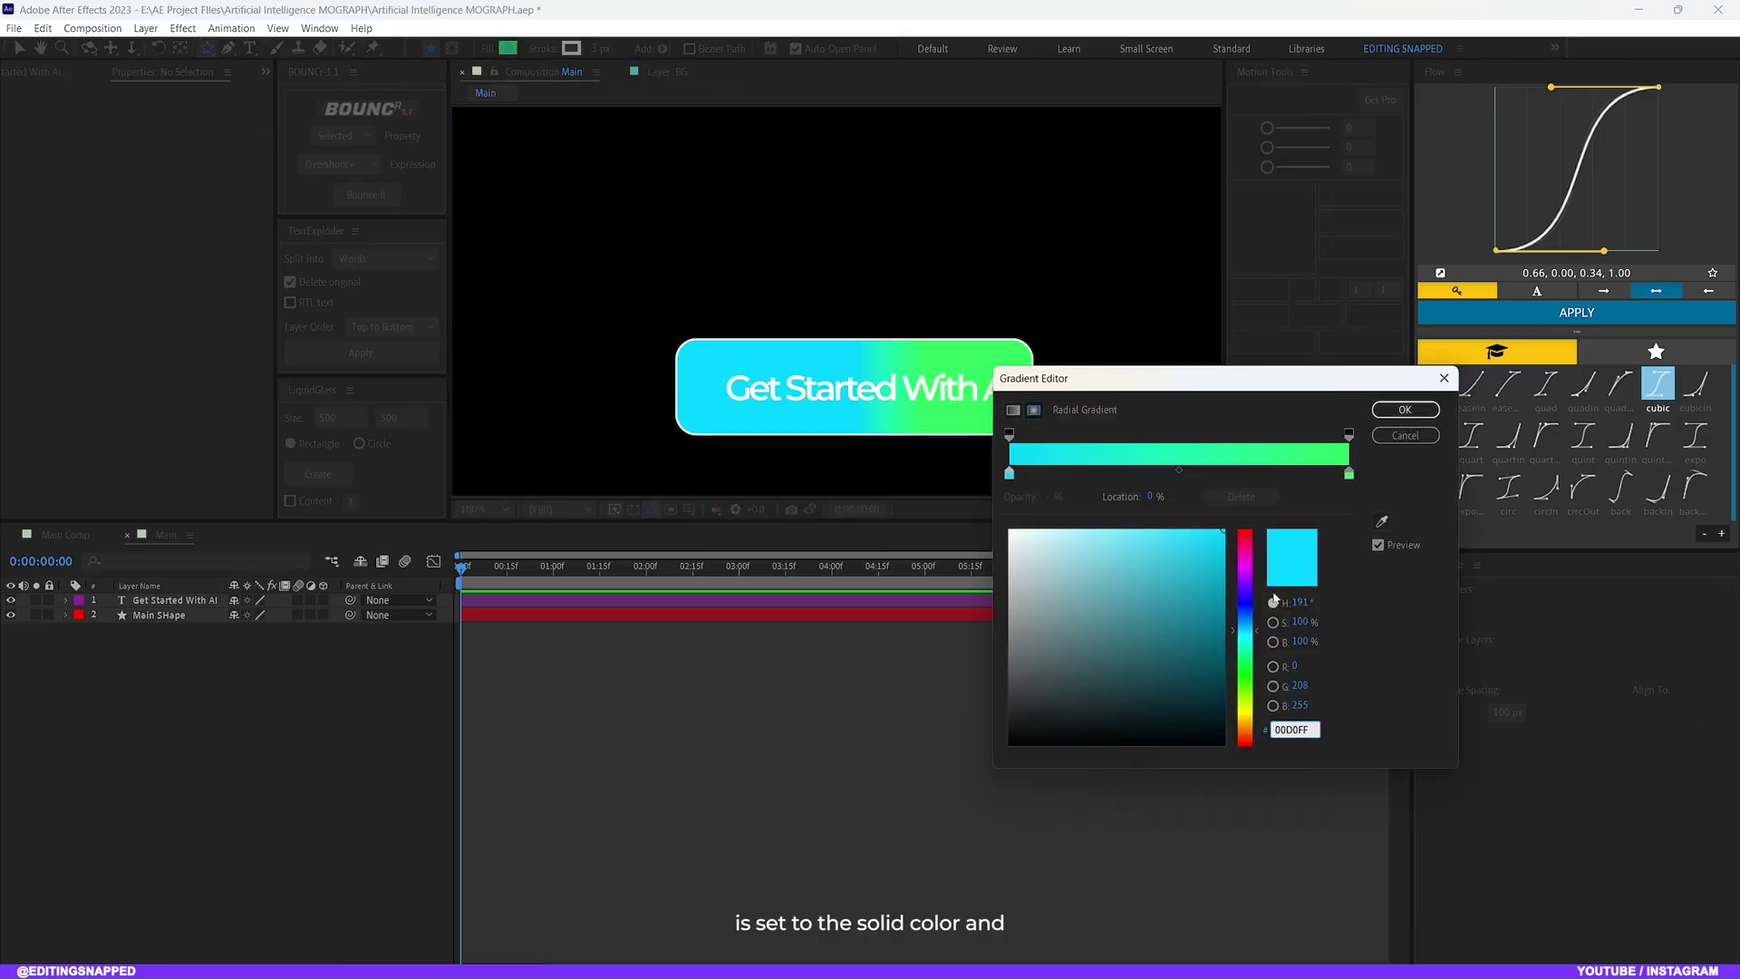
pyautogui.click(1405, 409)
pyautogui.keyDown('alt'); pyautogui.click(508, 48); pyautogui.keyUp('alt')
pyautogui.click(507, 48)
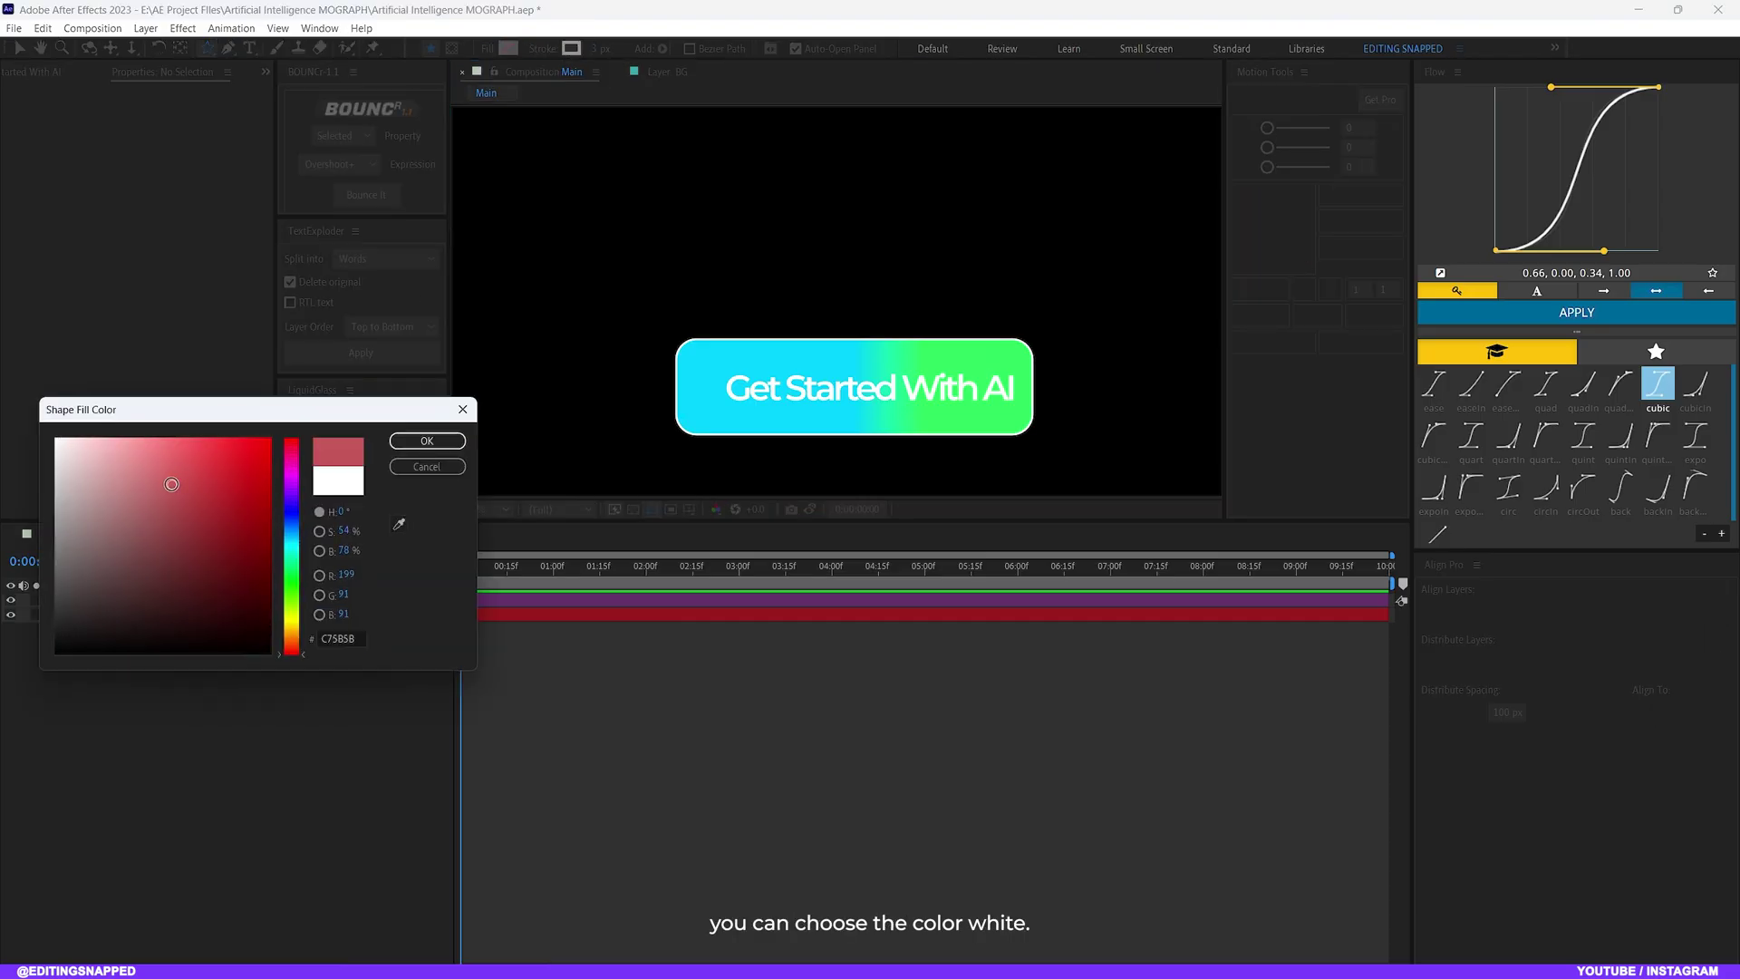
pyautogui.click(427, 441)
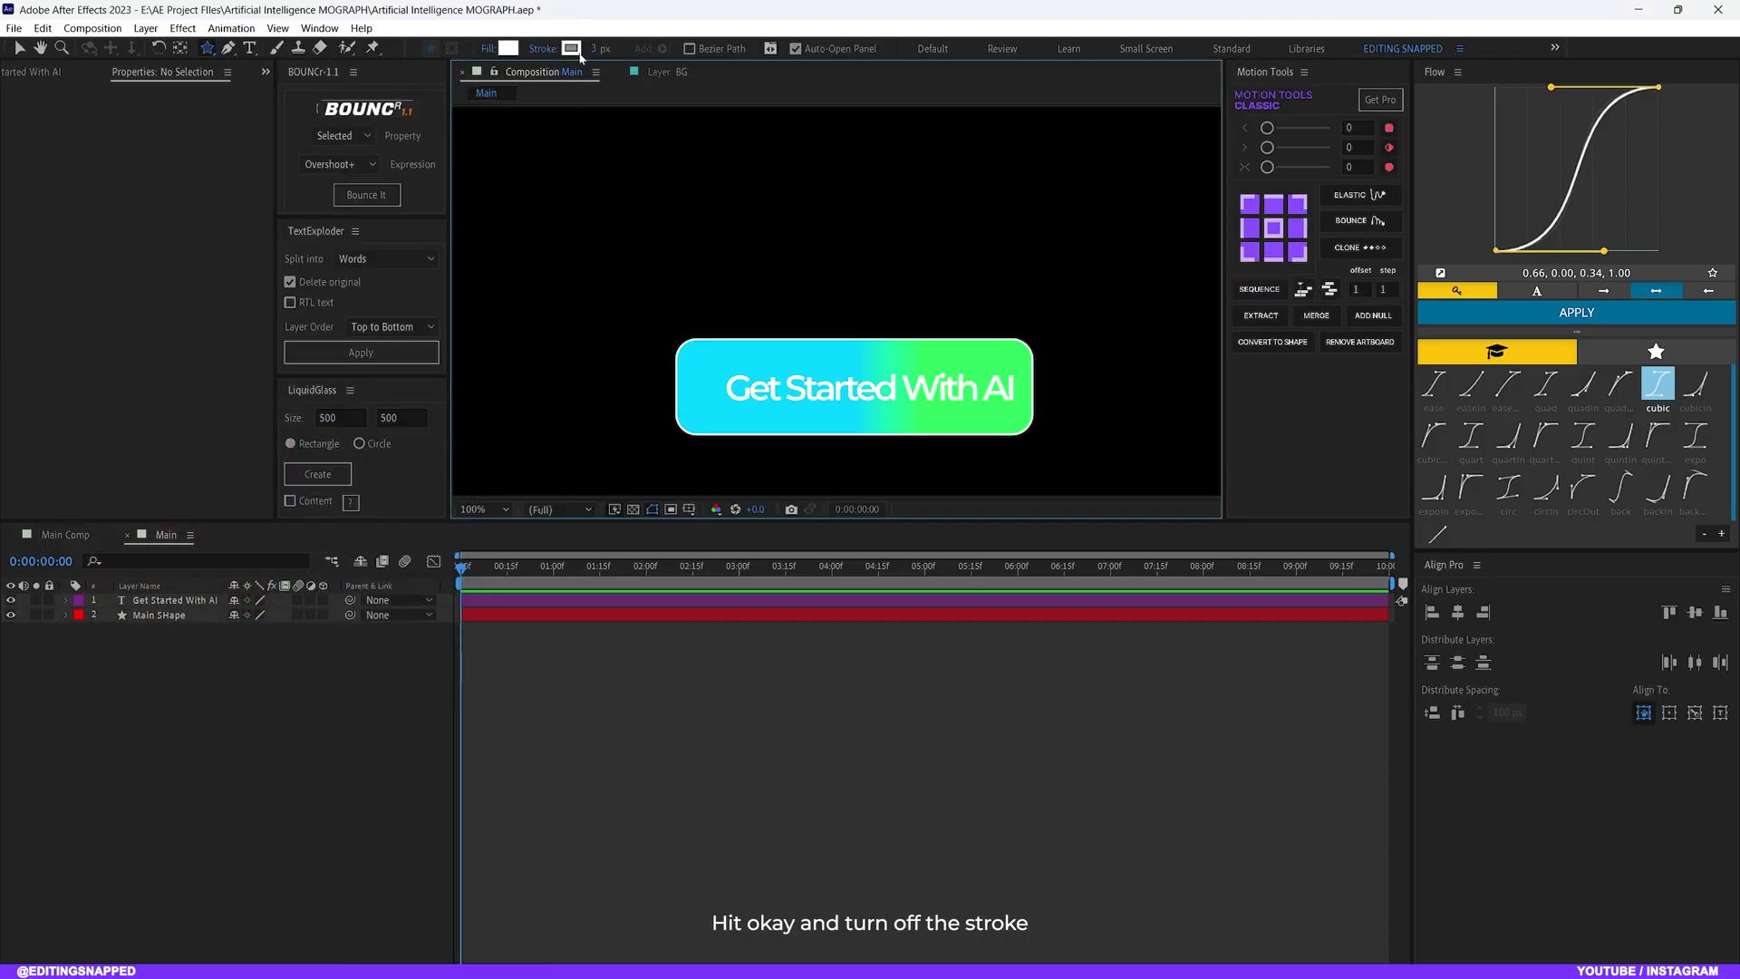
pyautogui.click(542, 50)
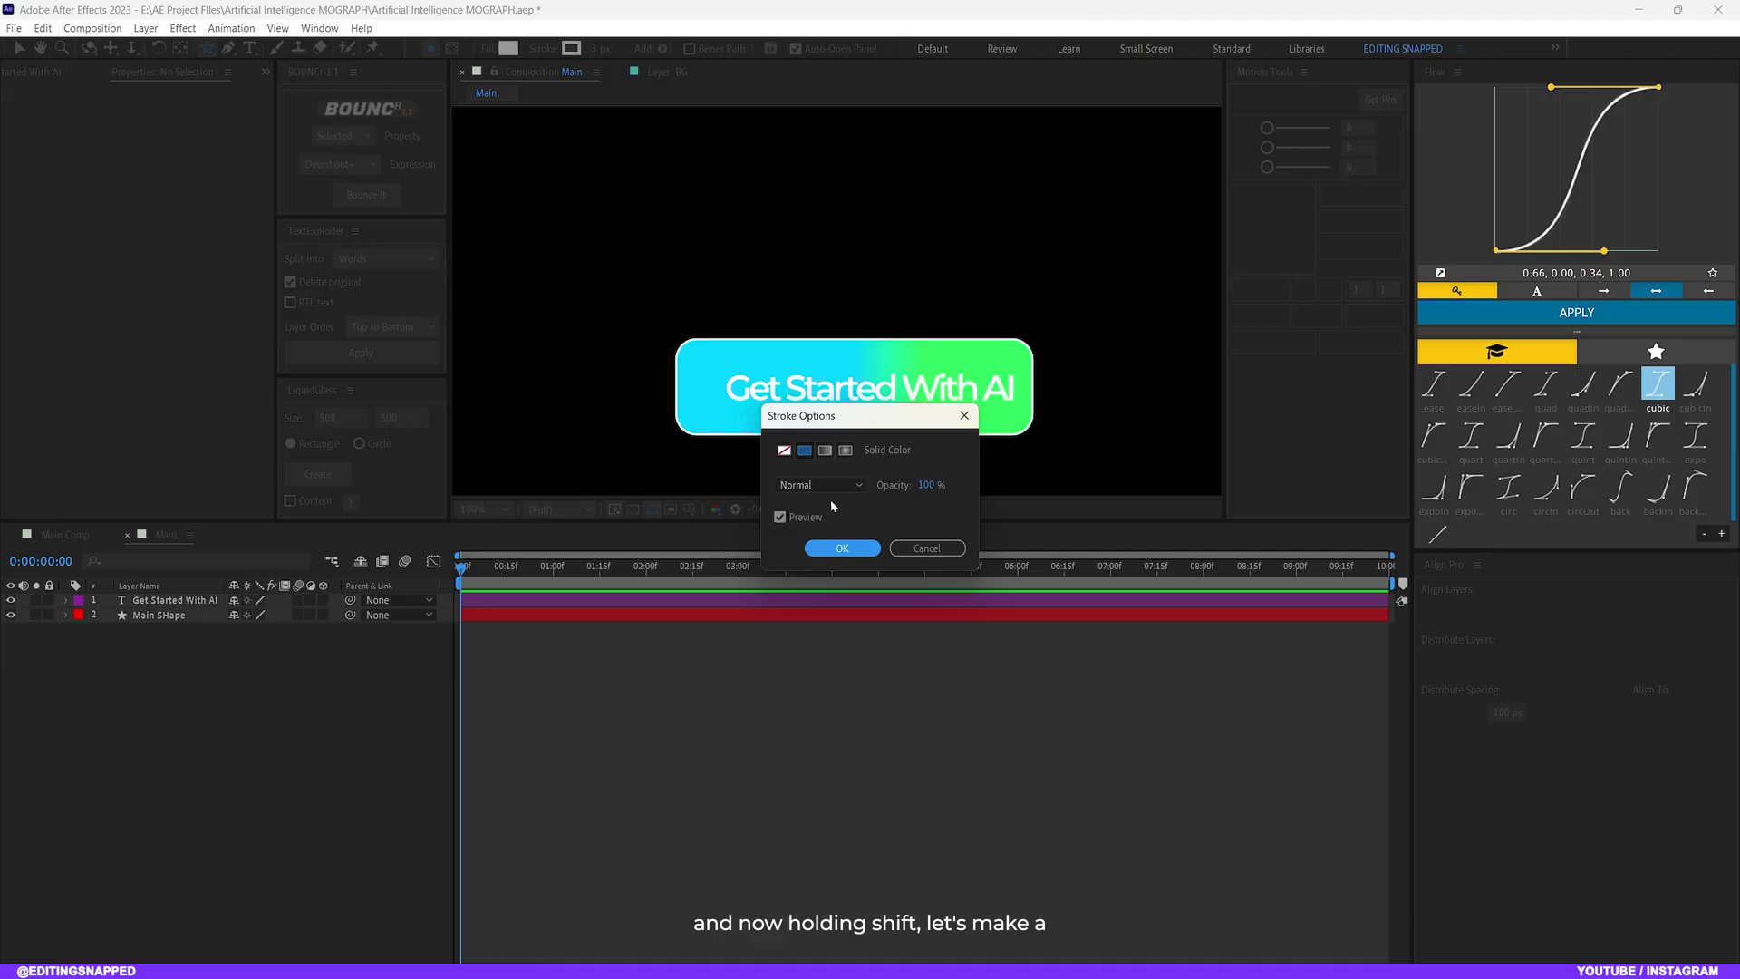
pyautogui.click(784, 451)
pyautogui.click(842, 547)
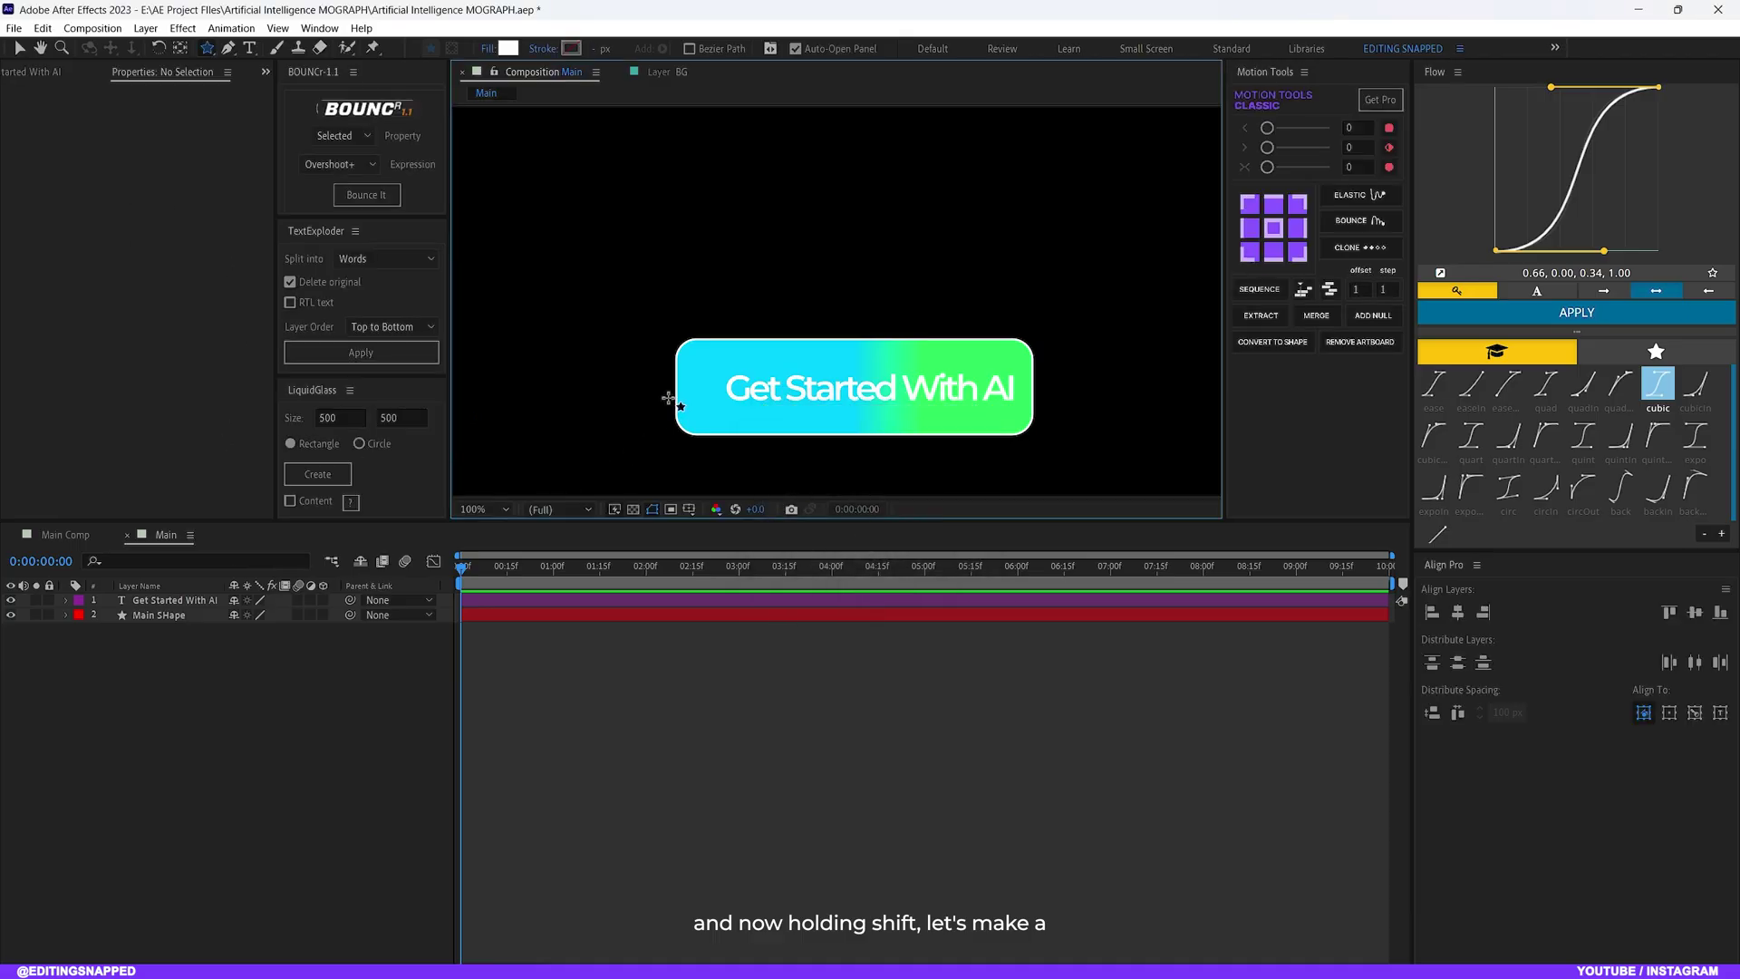
pyautogui.moveTo(687, 379); pyautogui.dragTo(691, 399)
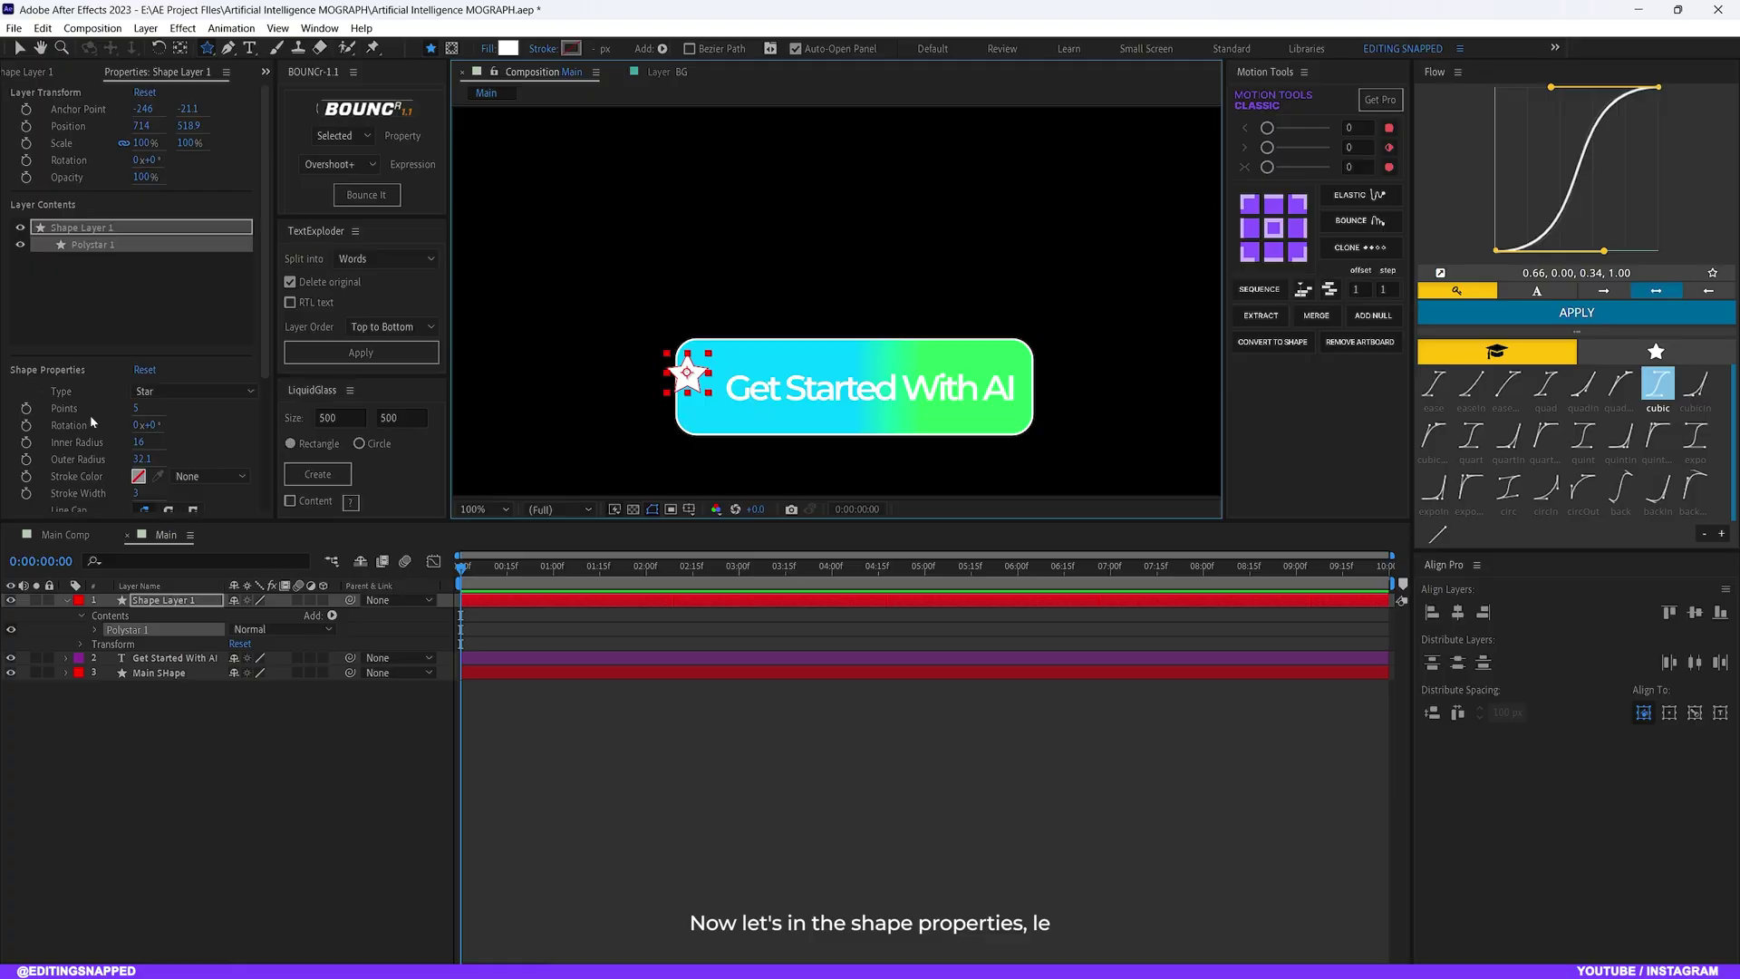
# Give the star 4 points and an inner radius of 6
pyautogui.click(136, 408)
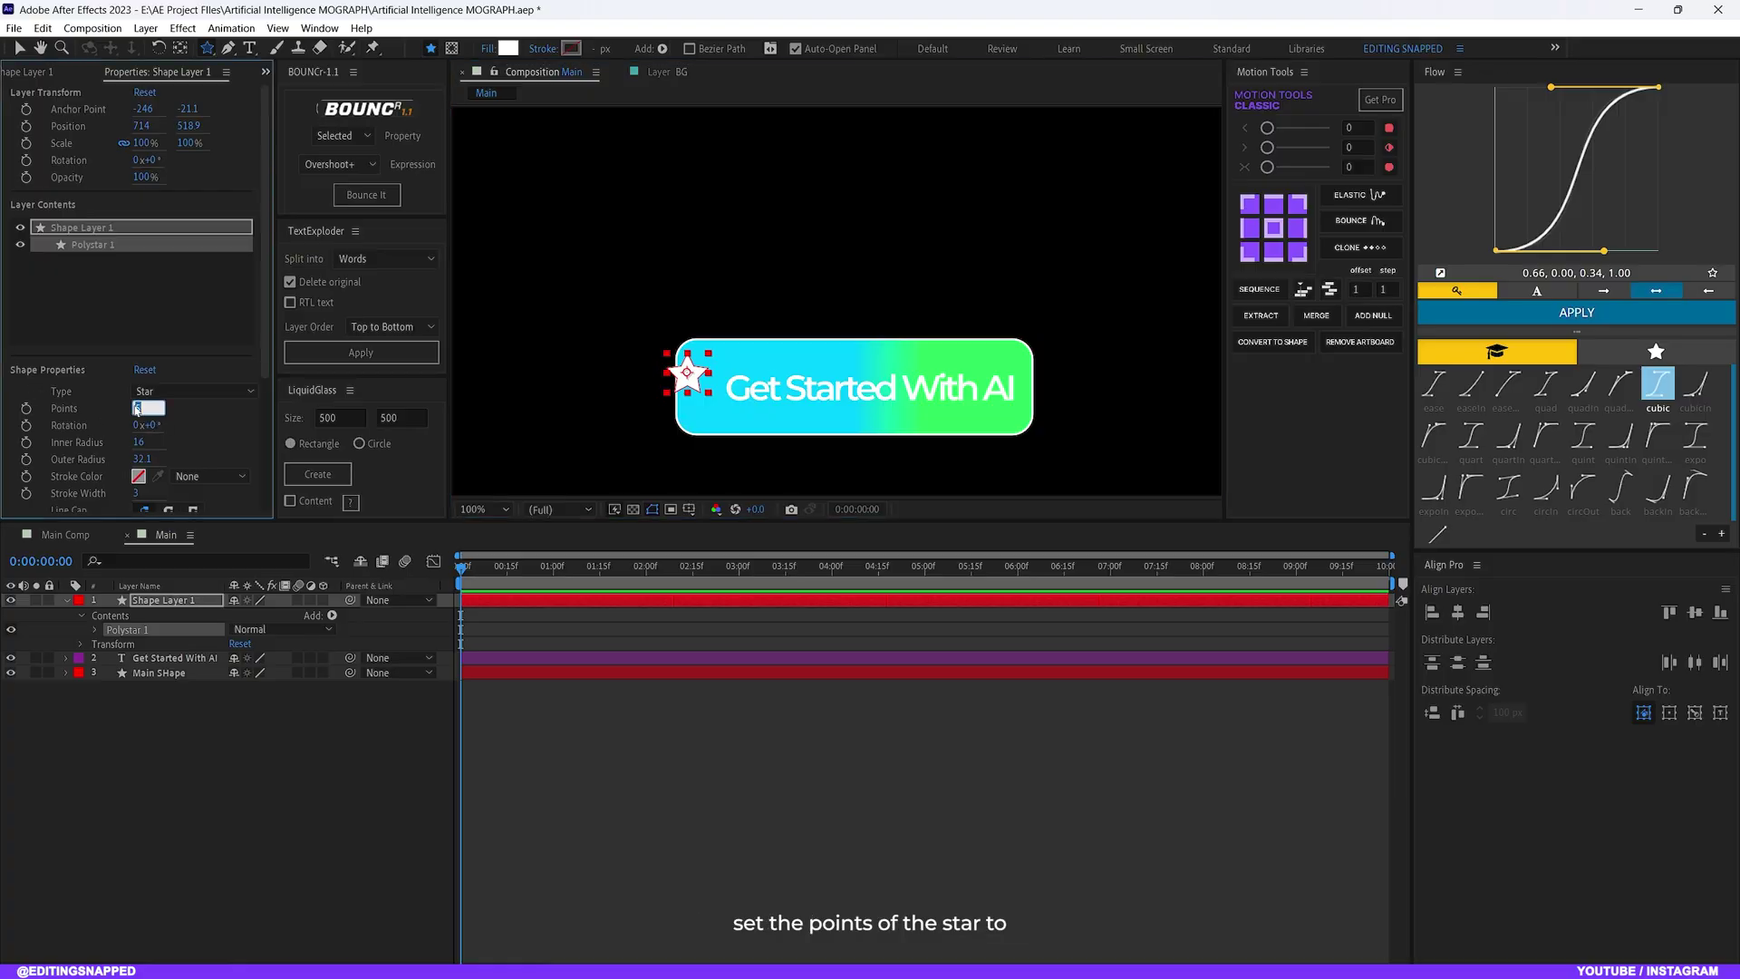
pyautogui.write('4')
pyautogui.press('Return')
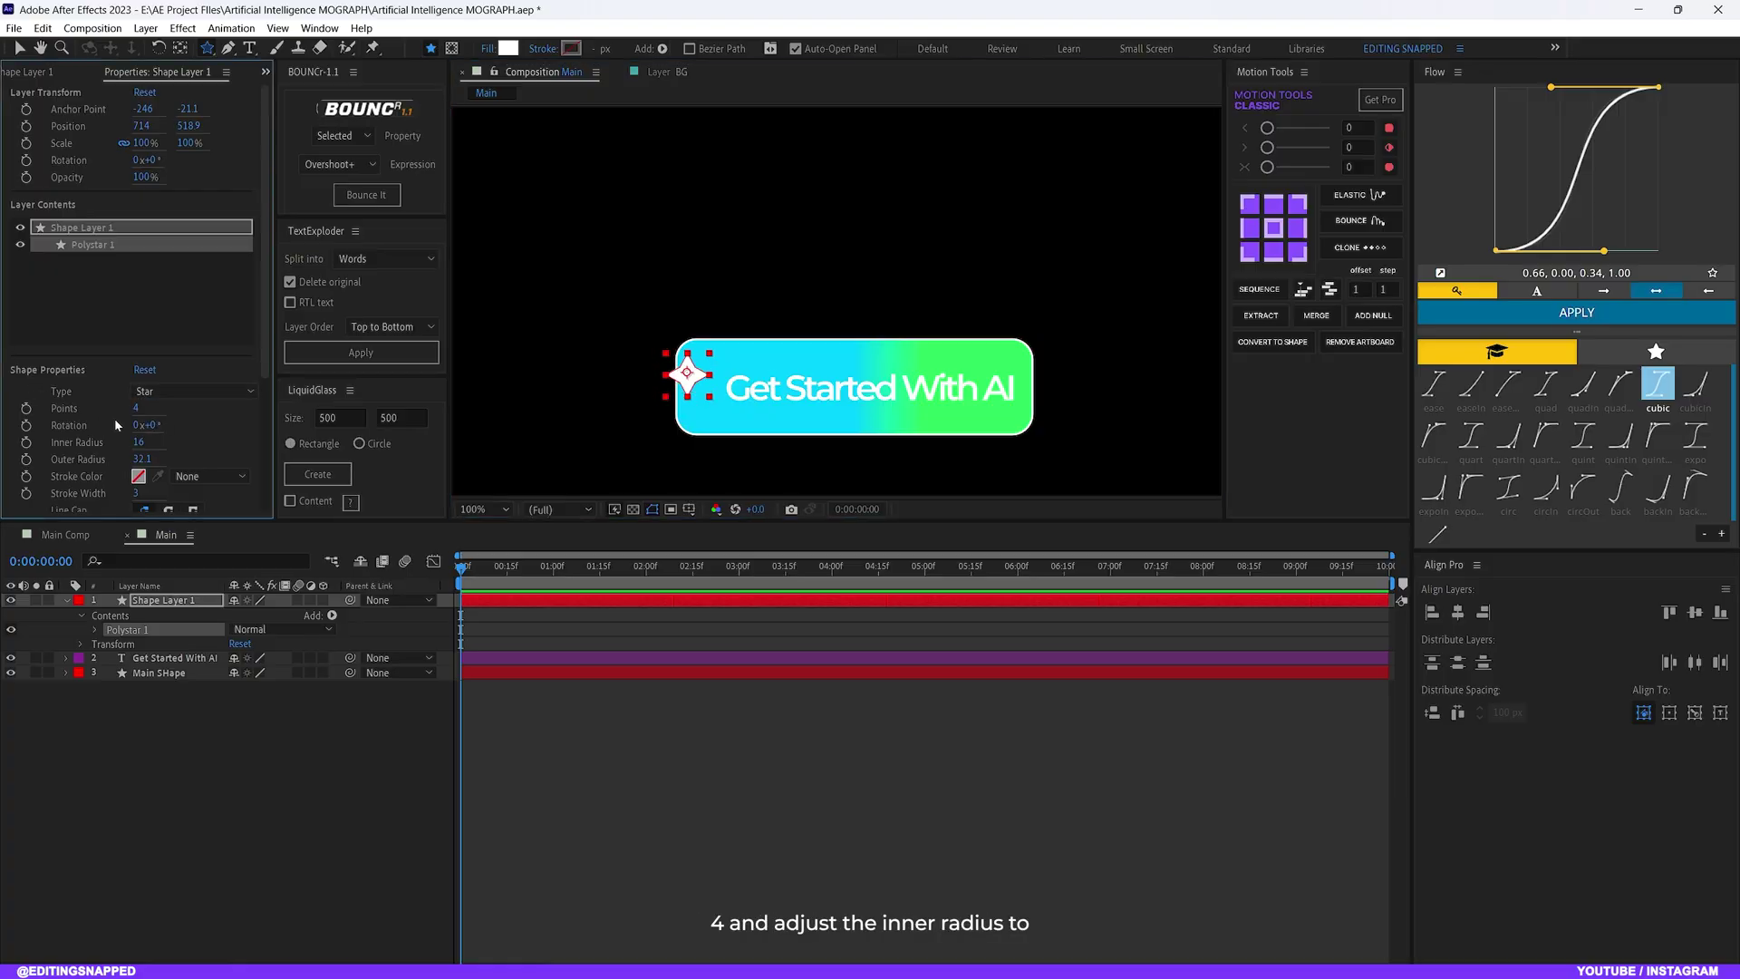
pyautogui.click(138, 442)
pyautogui.write('6')
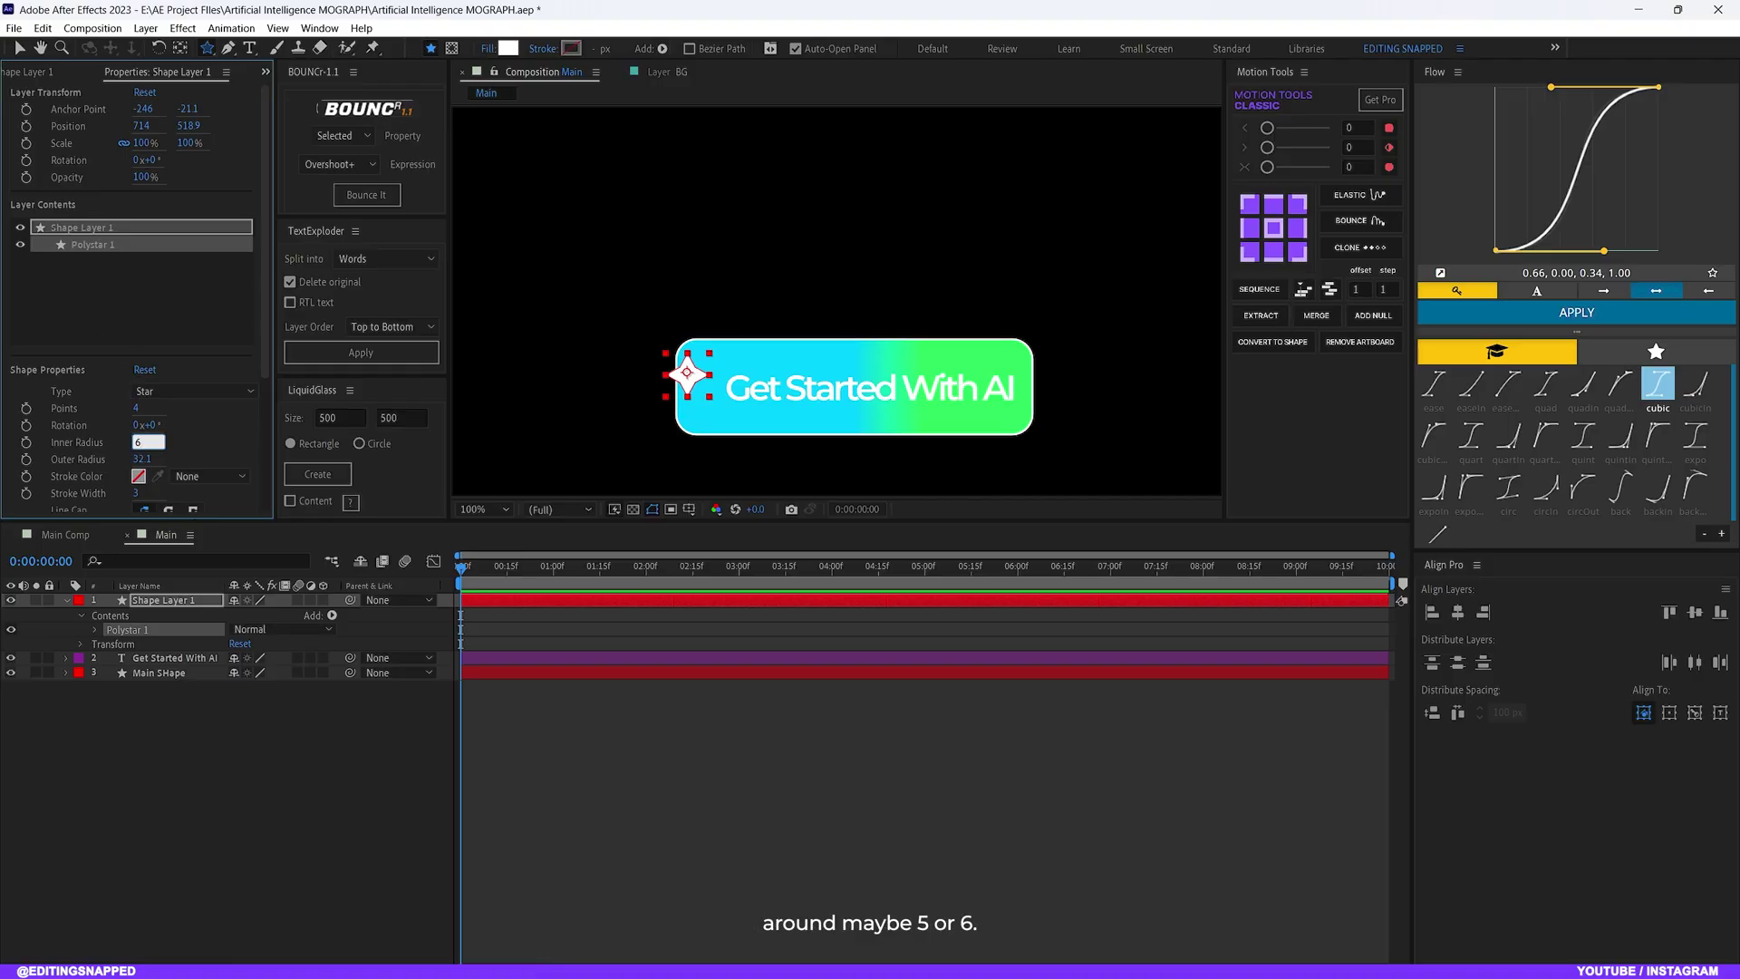
pyautogui.press('Return')
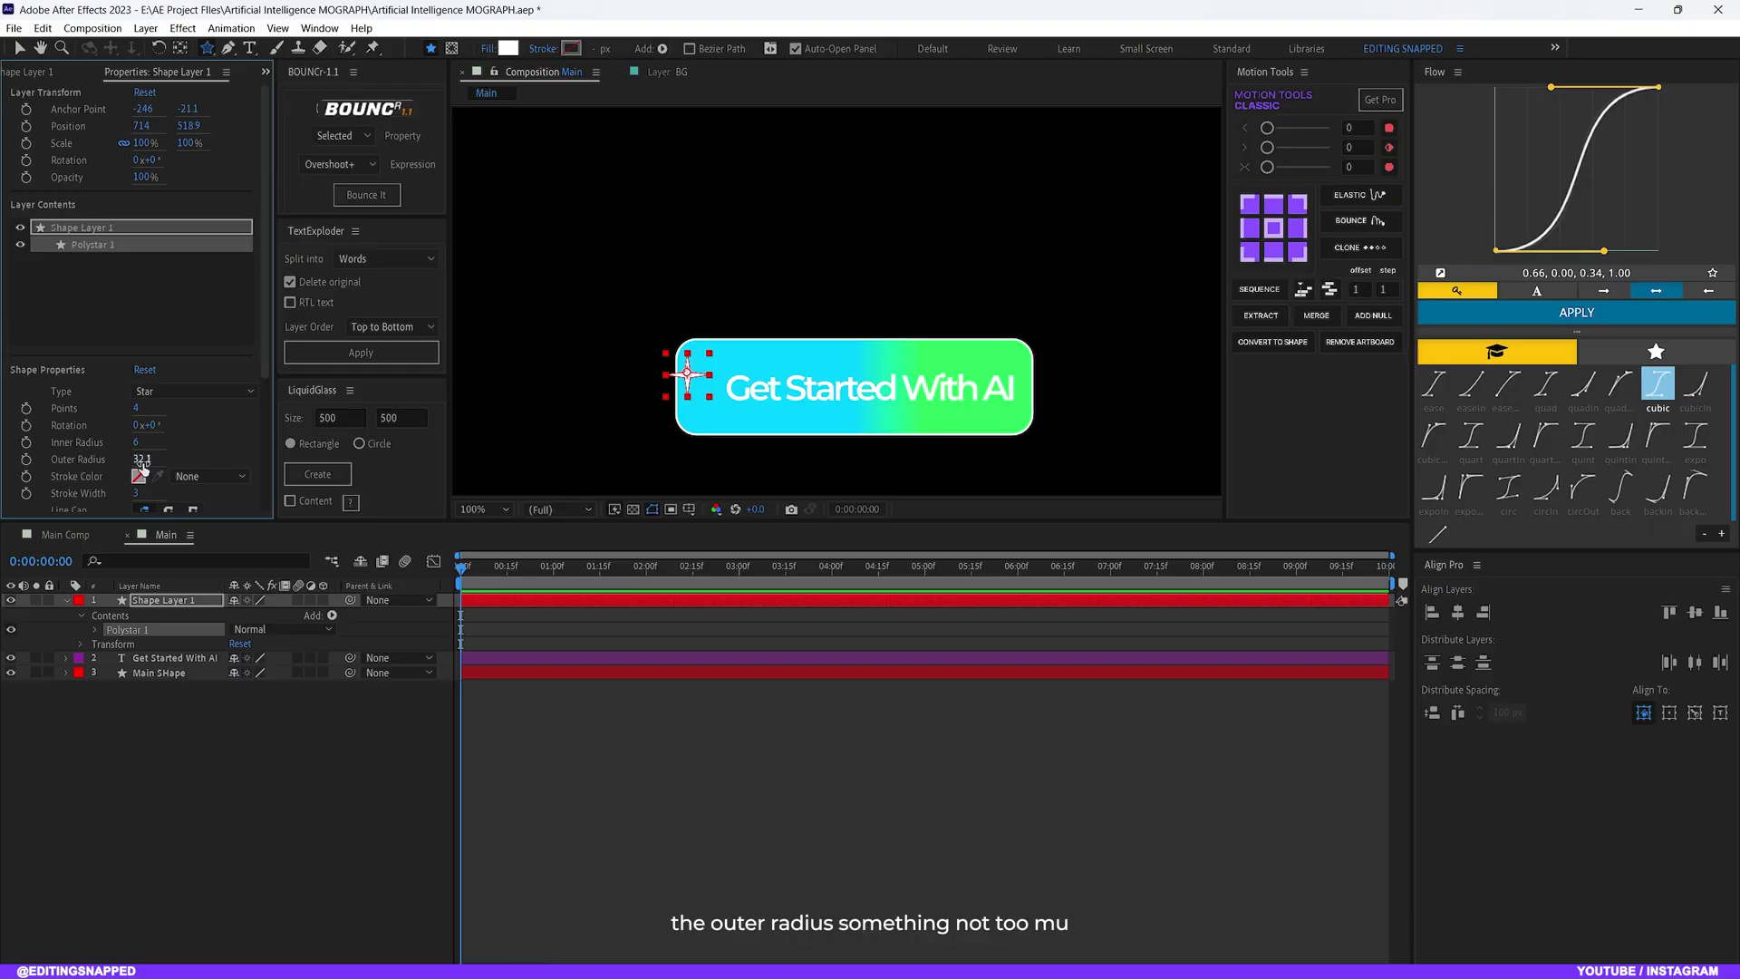
# Set the star's outer radius to 13 and check the resulting sparkle
pyautogui.moveTo(140, 460); pyautogui.dragTo(118, 453)
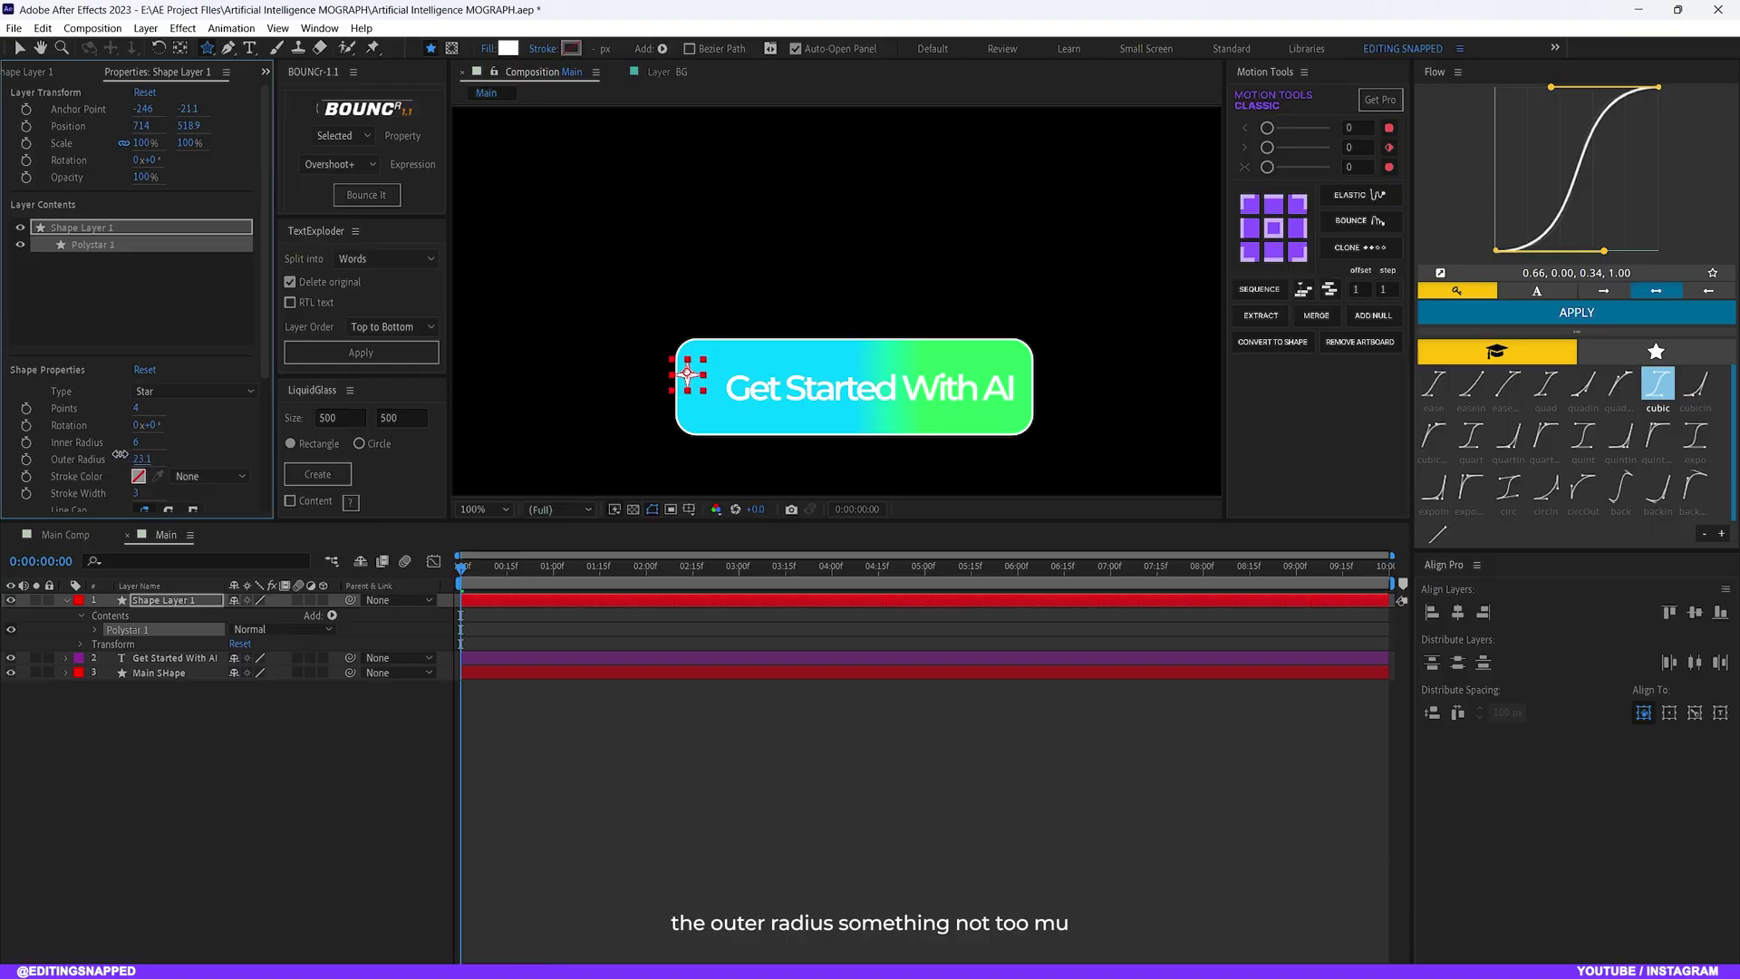
pyautogui.click(142, 459)
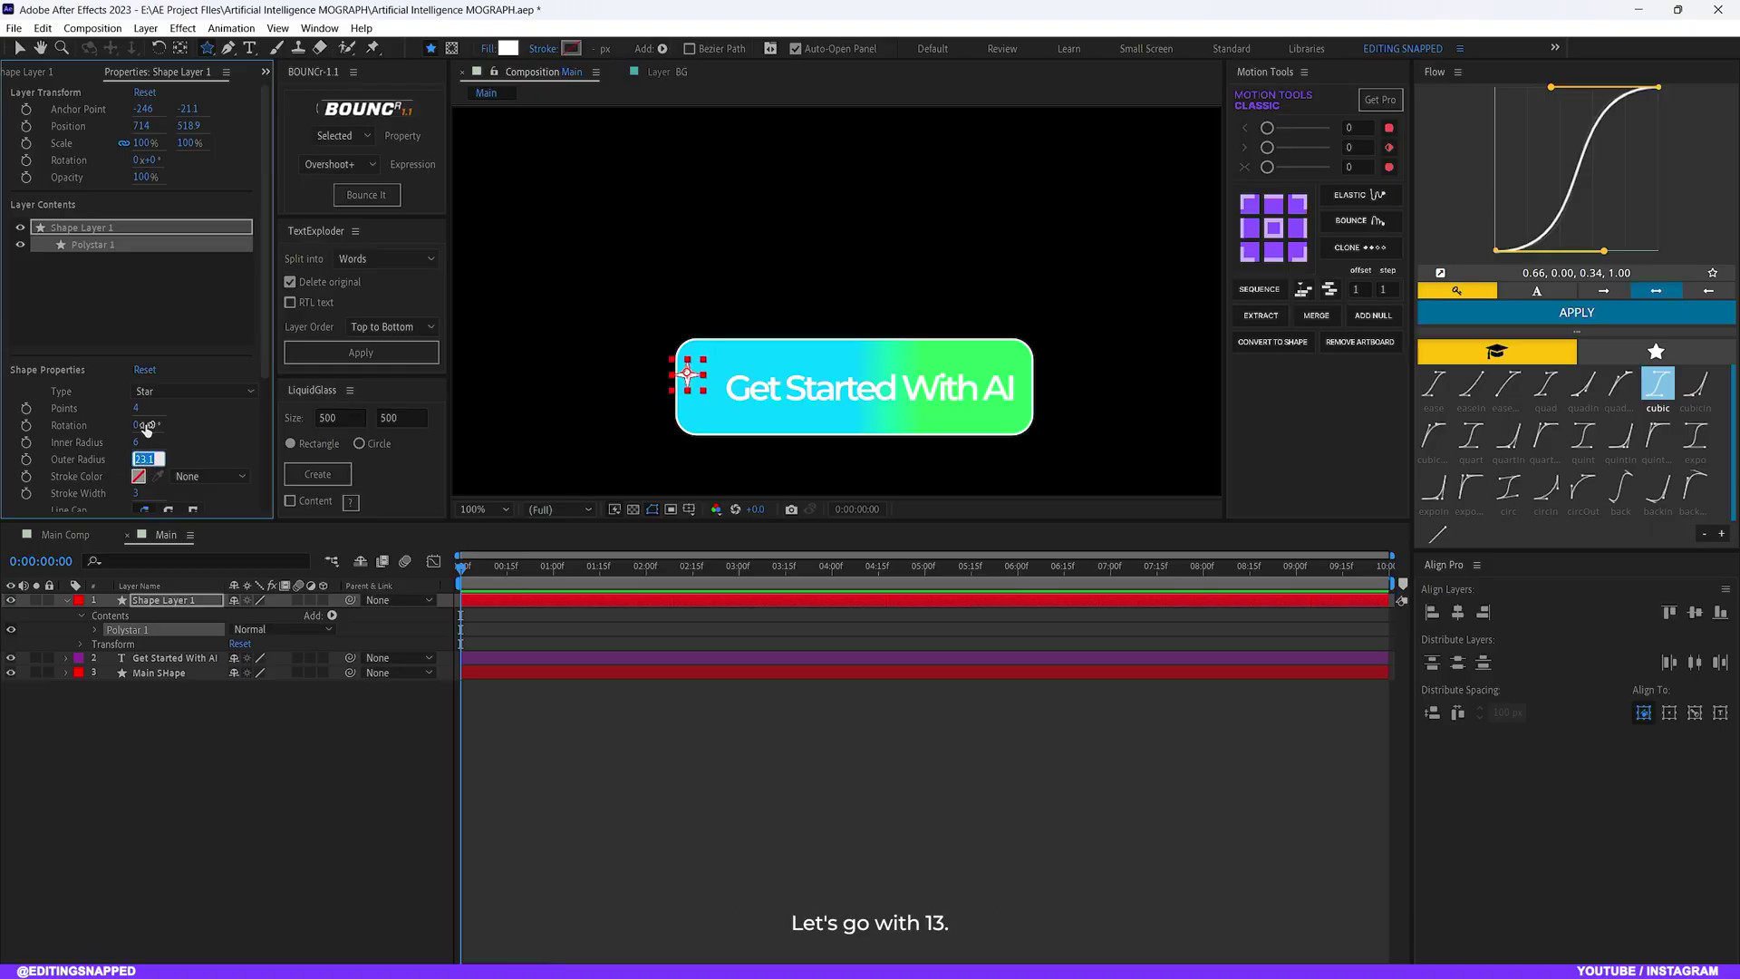
pyautogui.write('13')
pyautogui.press('Return')
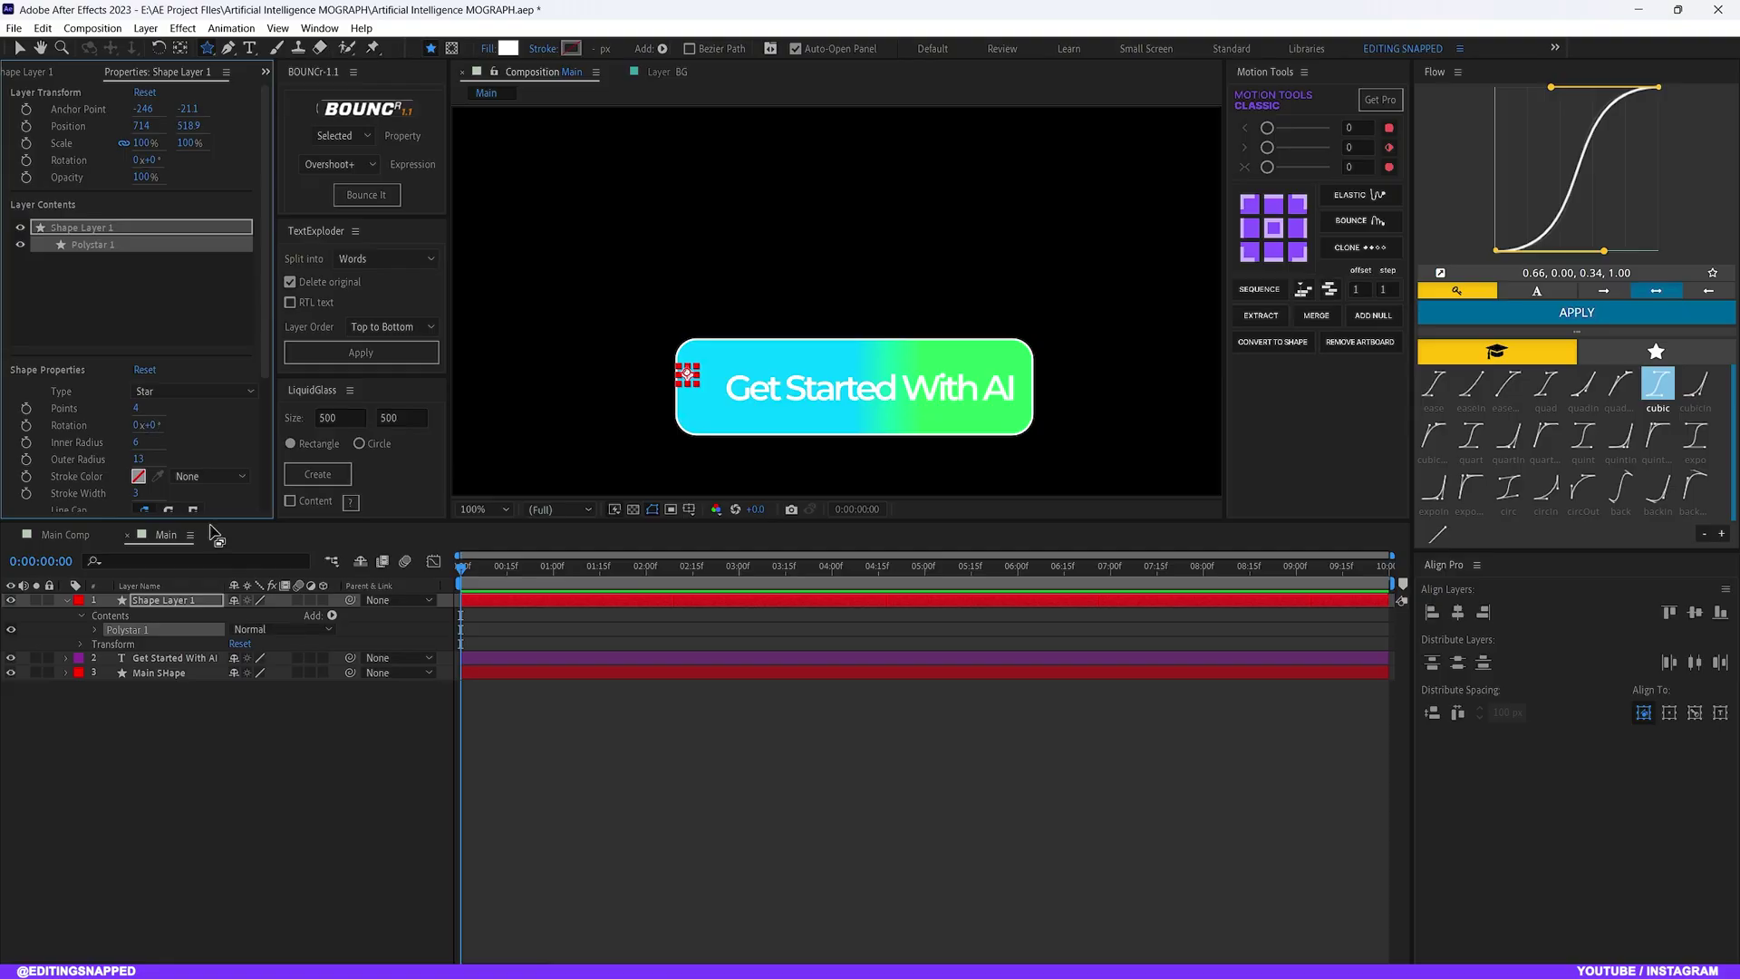
pyautogui.click(254, 816)
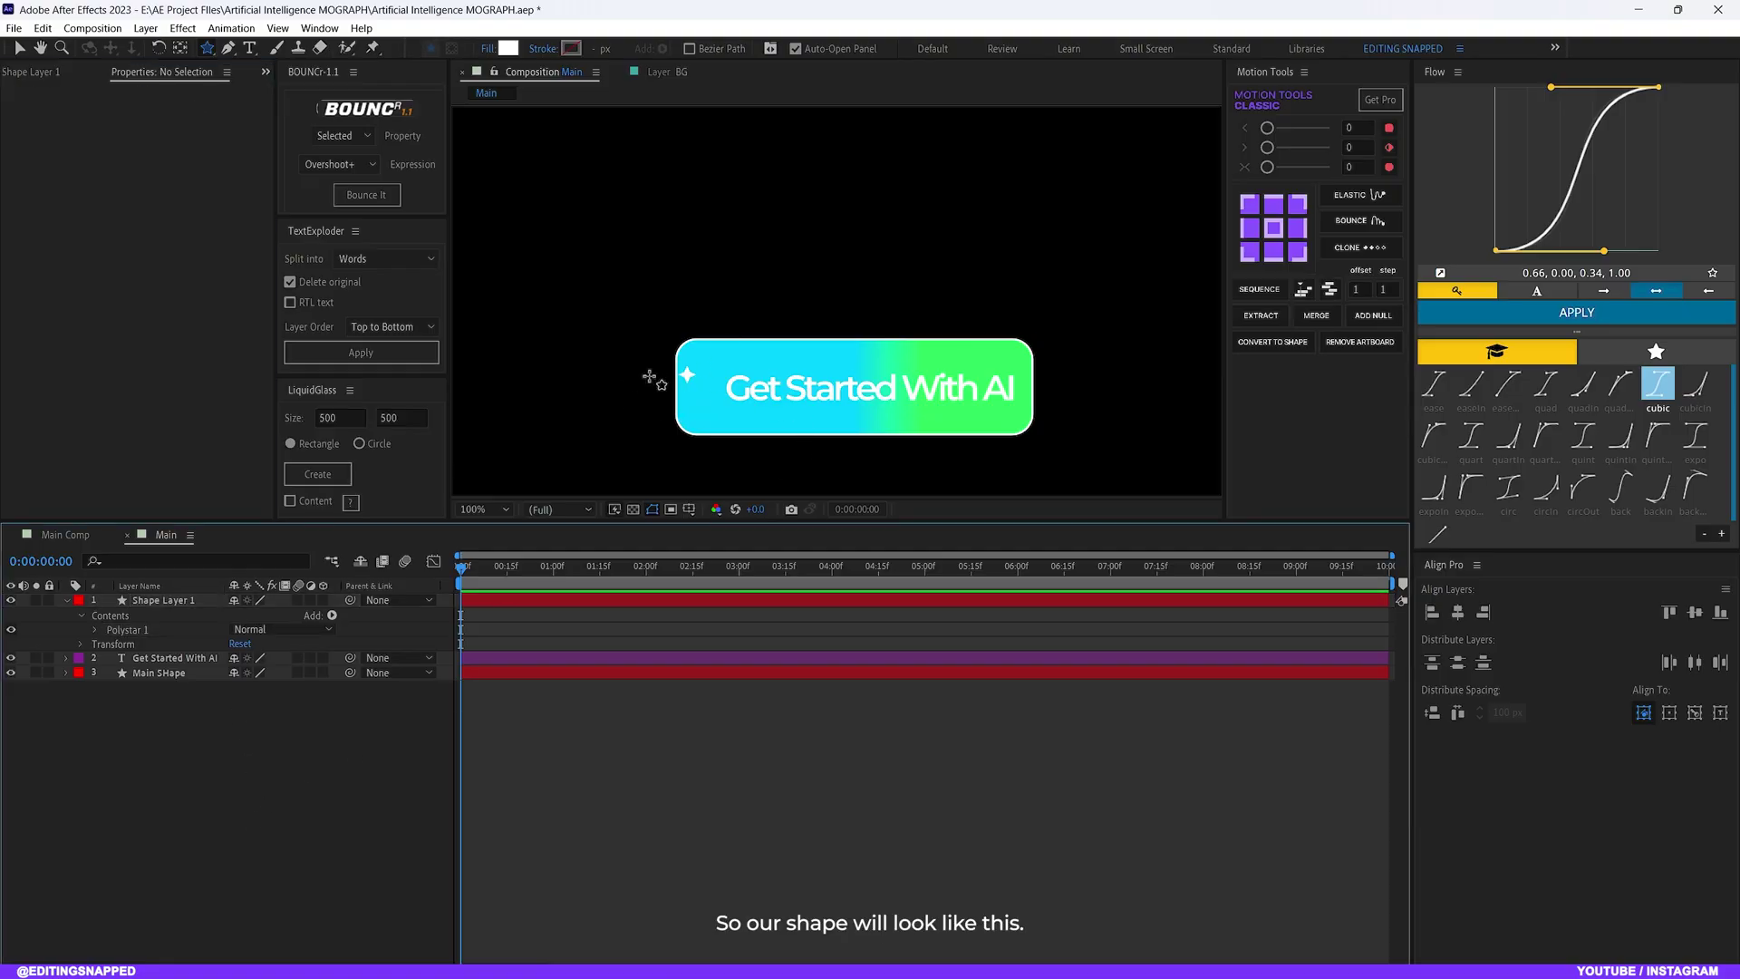
pyautogui.click(163, 600)
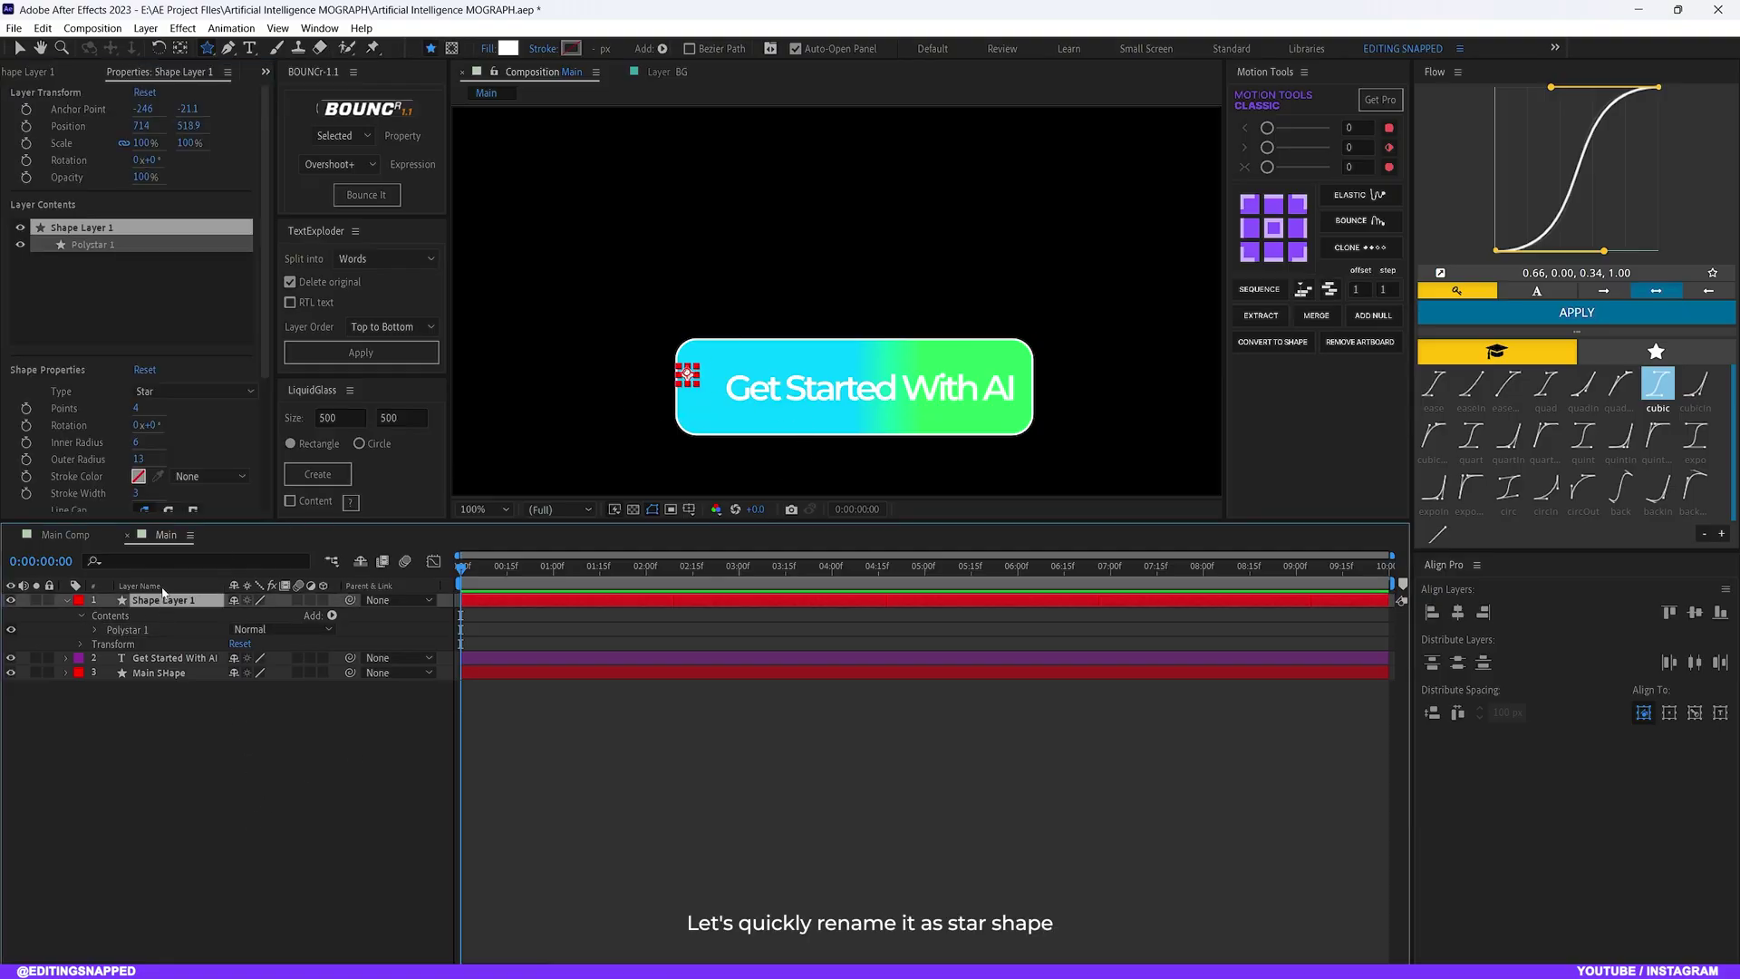
# Rename the star layer to 'Star SHAPE'
pyautogui.press('Return')
pyautogui.write('St')
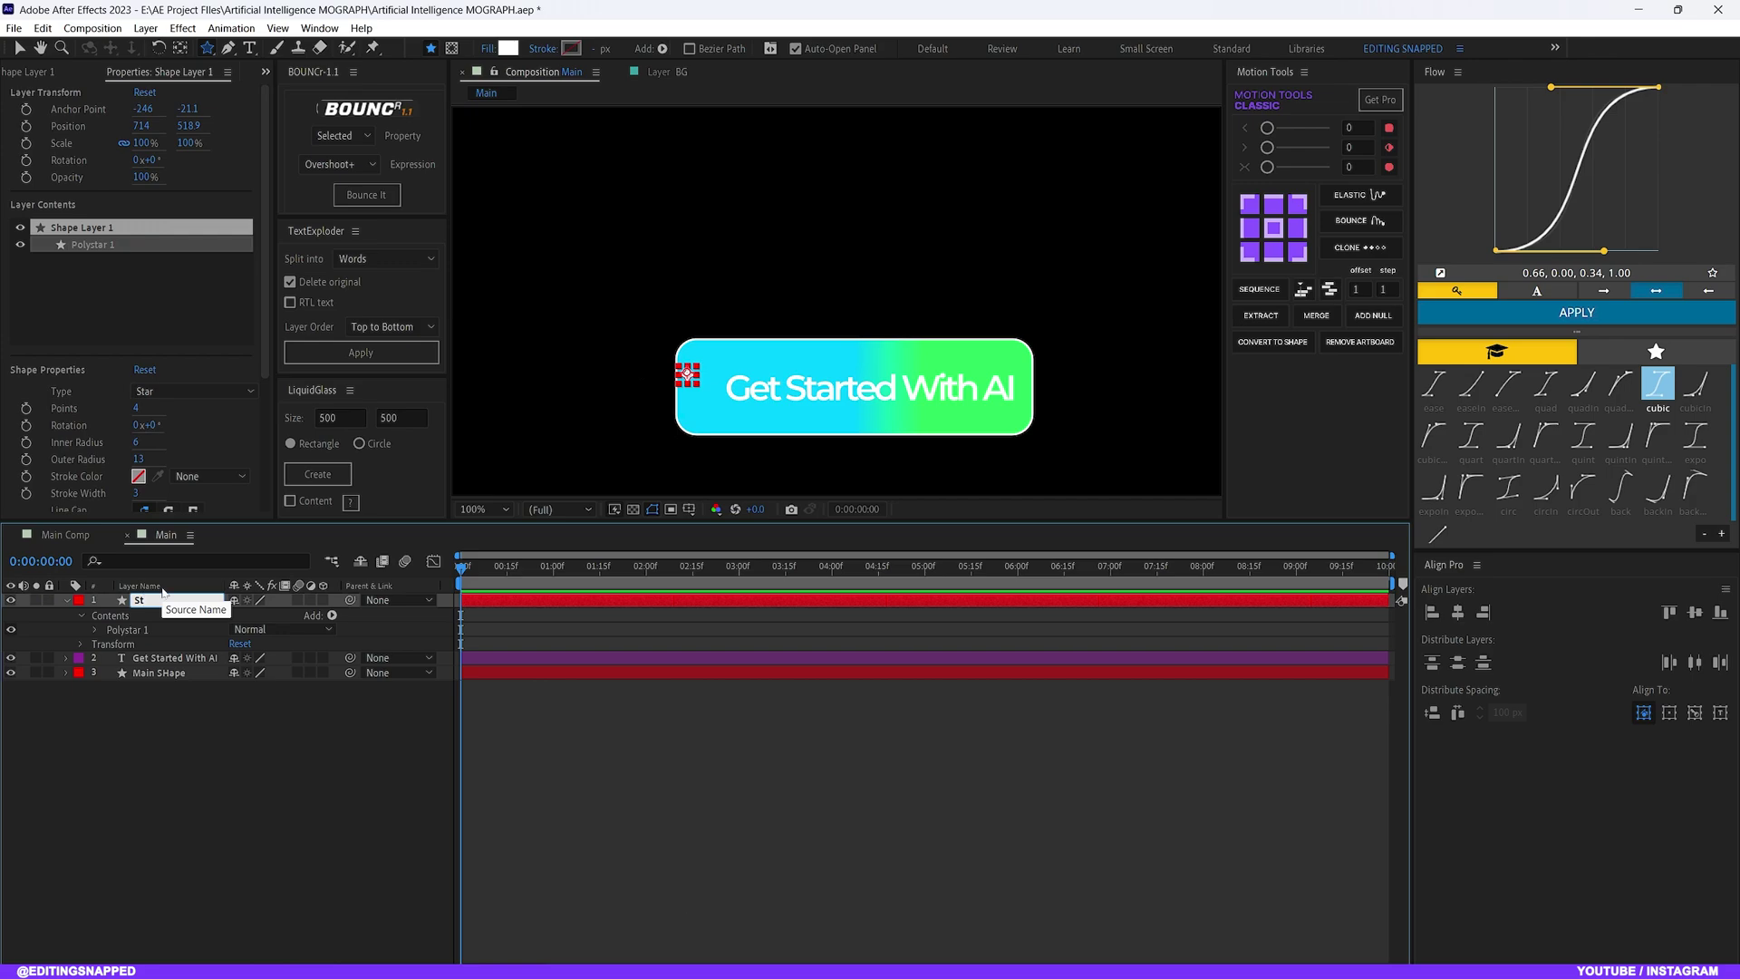
pyautogui.write('ar SHAPE')
pyautogui.press('Return')
# Scale the Star SHAPE layer up to 190%
pyautogui.press('s')
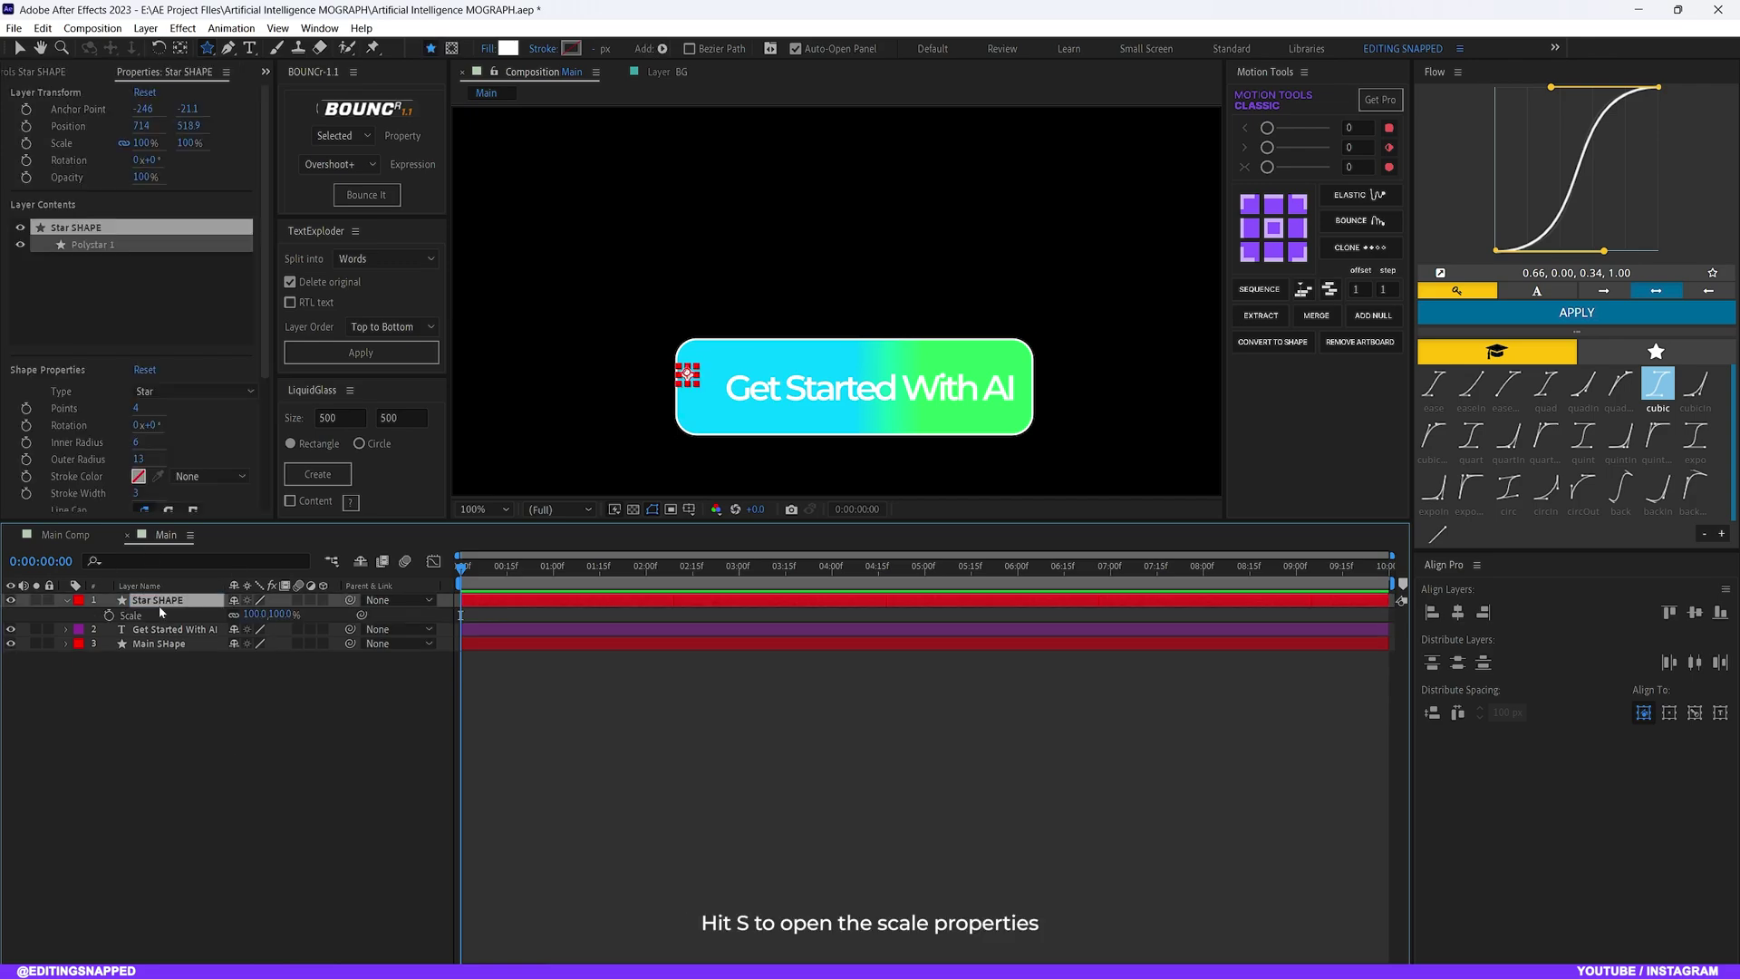
pyautogui.moveTo(251, 614); pyautogui.dragTo(328, 709)
pyautogui.click(335, 756)
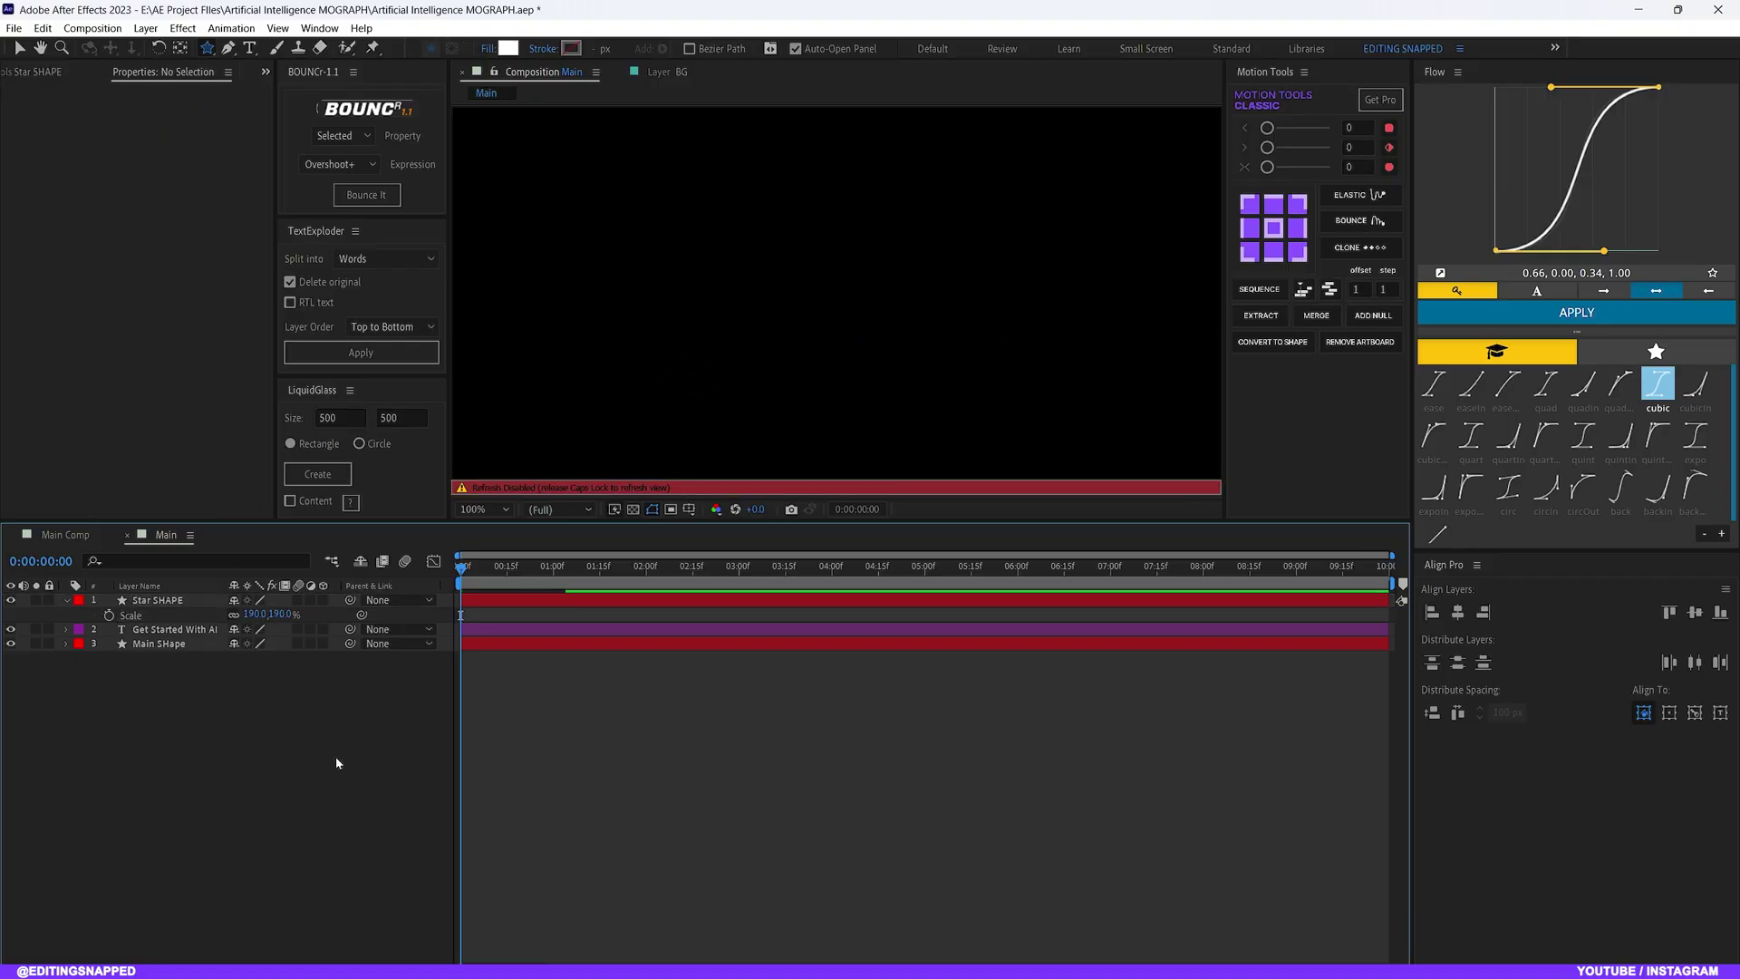
# Place the star left of the text, centred vertically with a centred anchor, at 735, 540
pyautogui.click(163, 599)
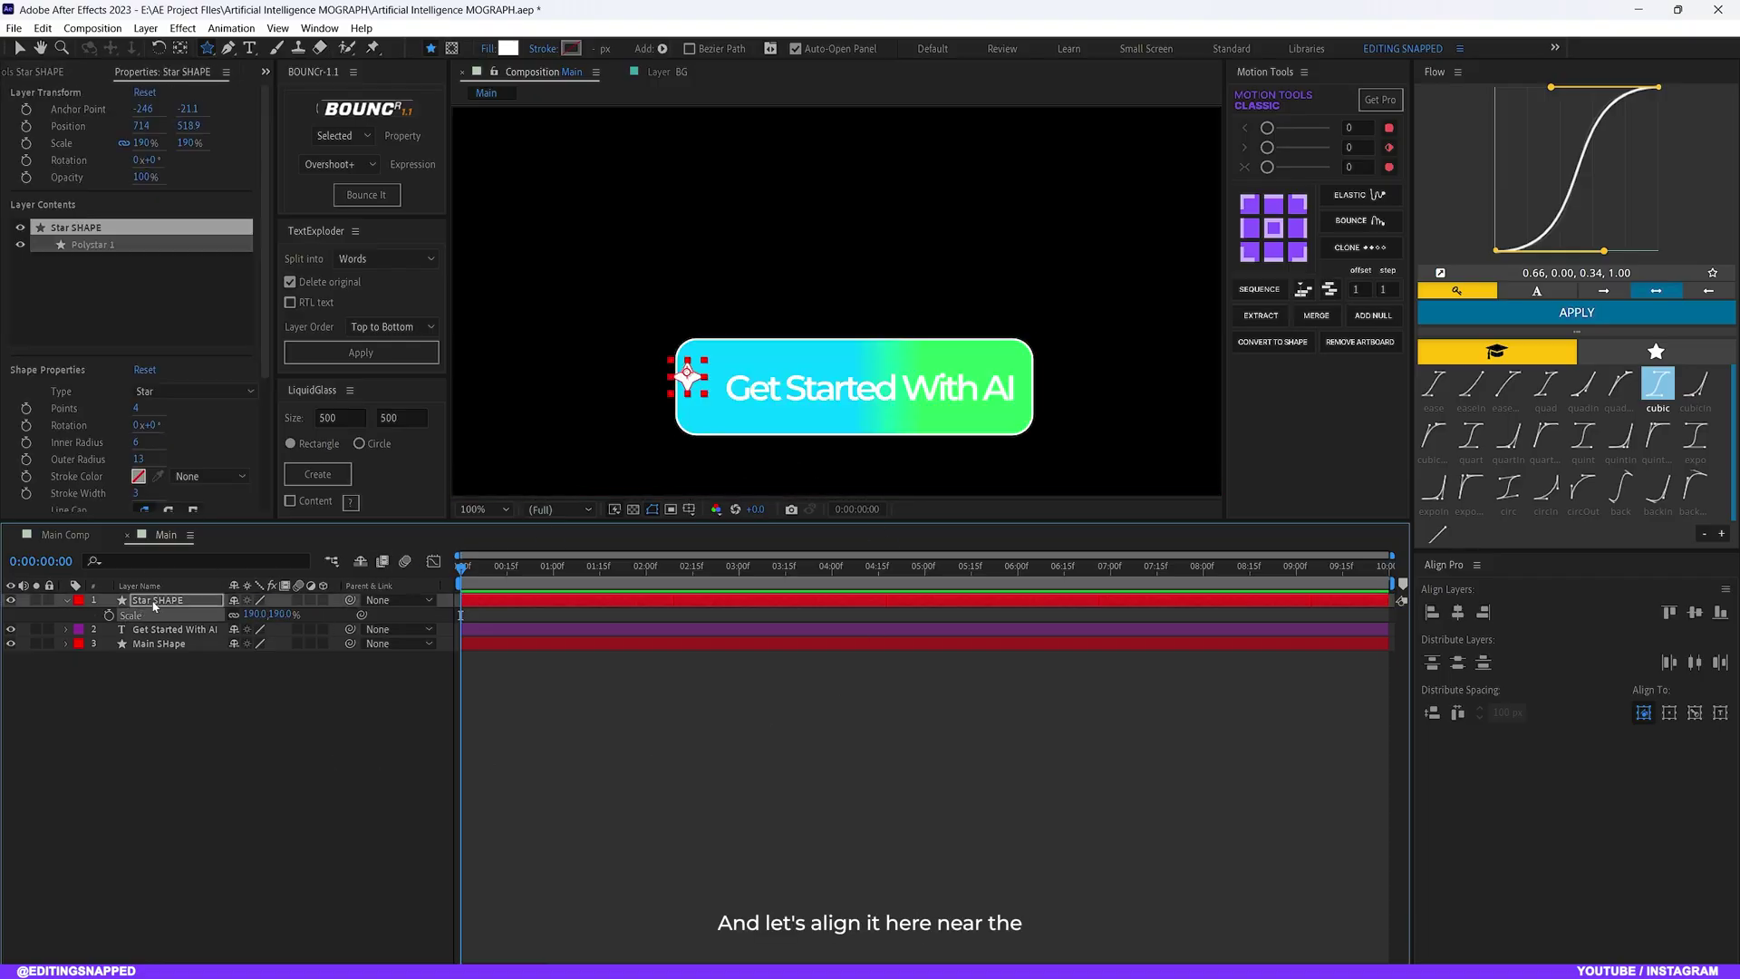
pyautogui.press('Right')
pyautogui.press('Right')
pyautogui.press('Right')
pyautogui.press('Right')
pyautogui.press('Right')
pyautogui.press('Right')
pyautogui.press('Right')
pyautogui.press('Right')
pyautogui.press('Right')
pyautogui.press('Right')
pyautogui.press('Right')
pyautogui.press('Right')
pyautogui.press('Right')
pyautogui.press('Right')
pyautogui.press('Right')
pyautogui.press('Right')
pyautogui.press('Right')
pyautogui.press('Right')
pyautogui.press('Right')
pyautogui.press('Right')
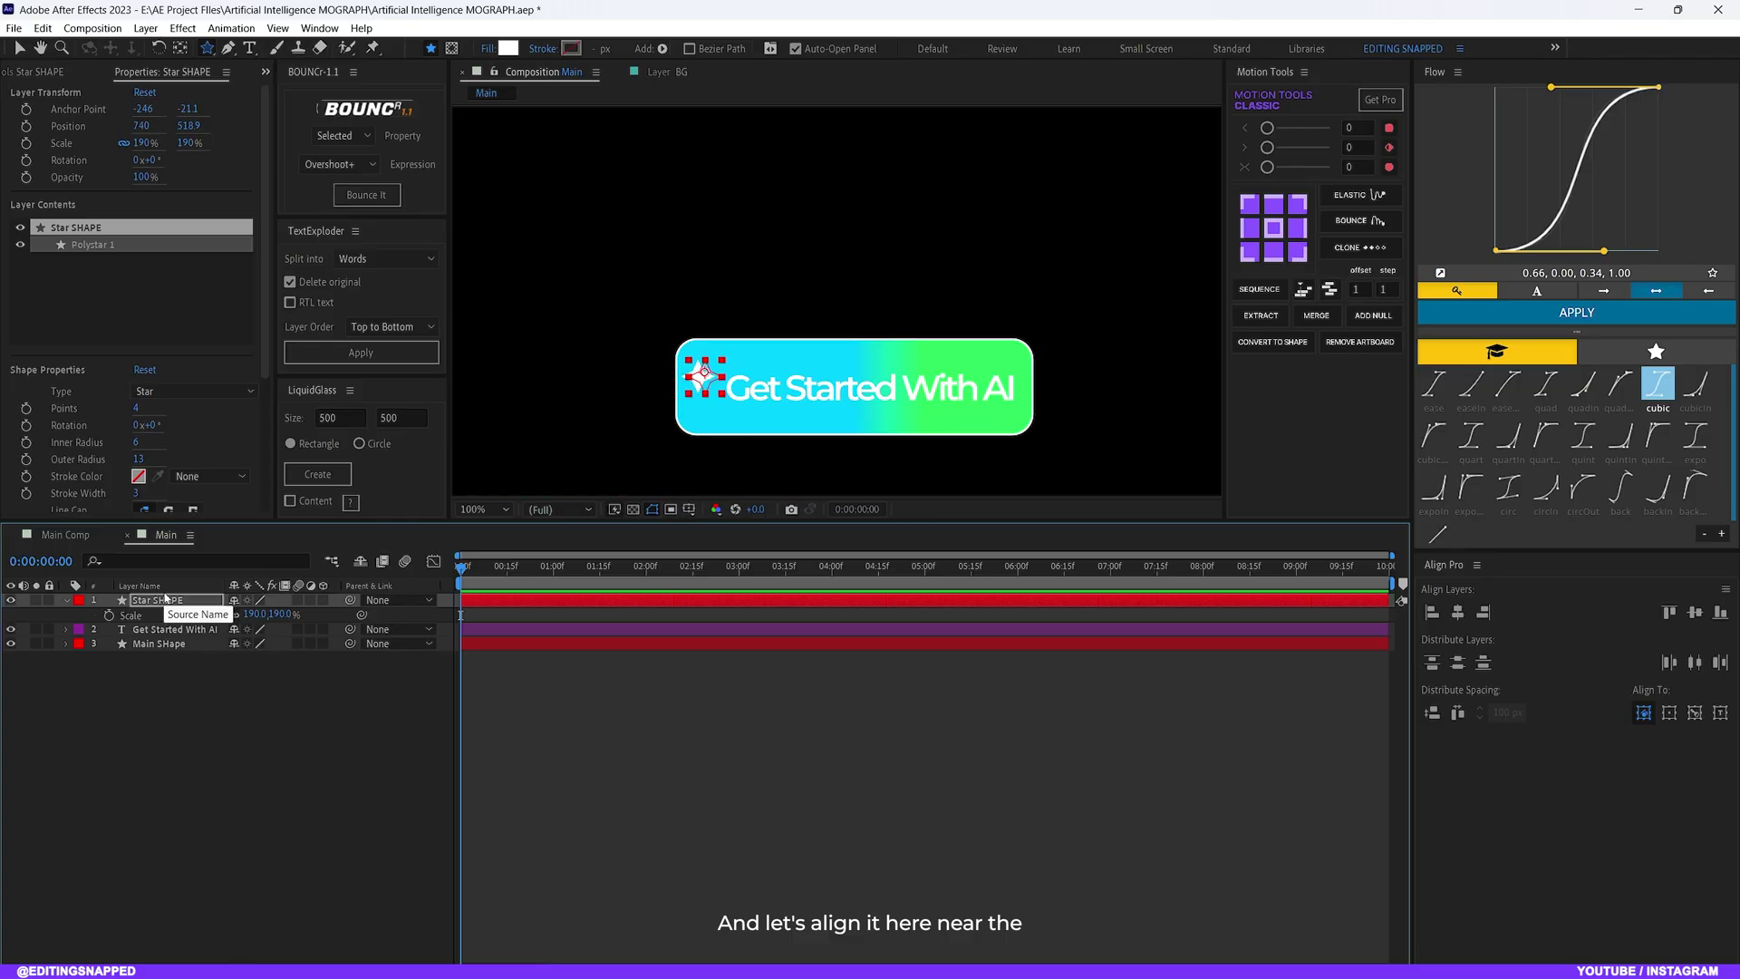
pyautogui.press('Left')
pyautogui.press('Left')
pyautogui.press('Left')
pyautogui.press('Left')
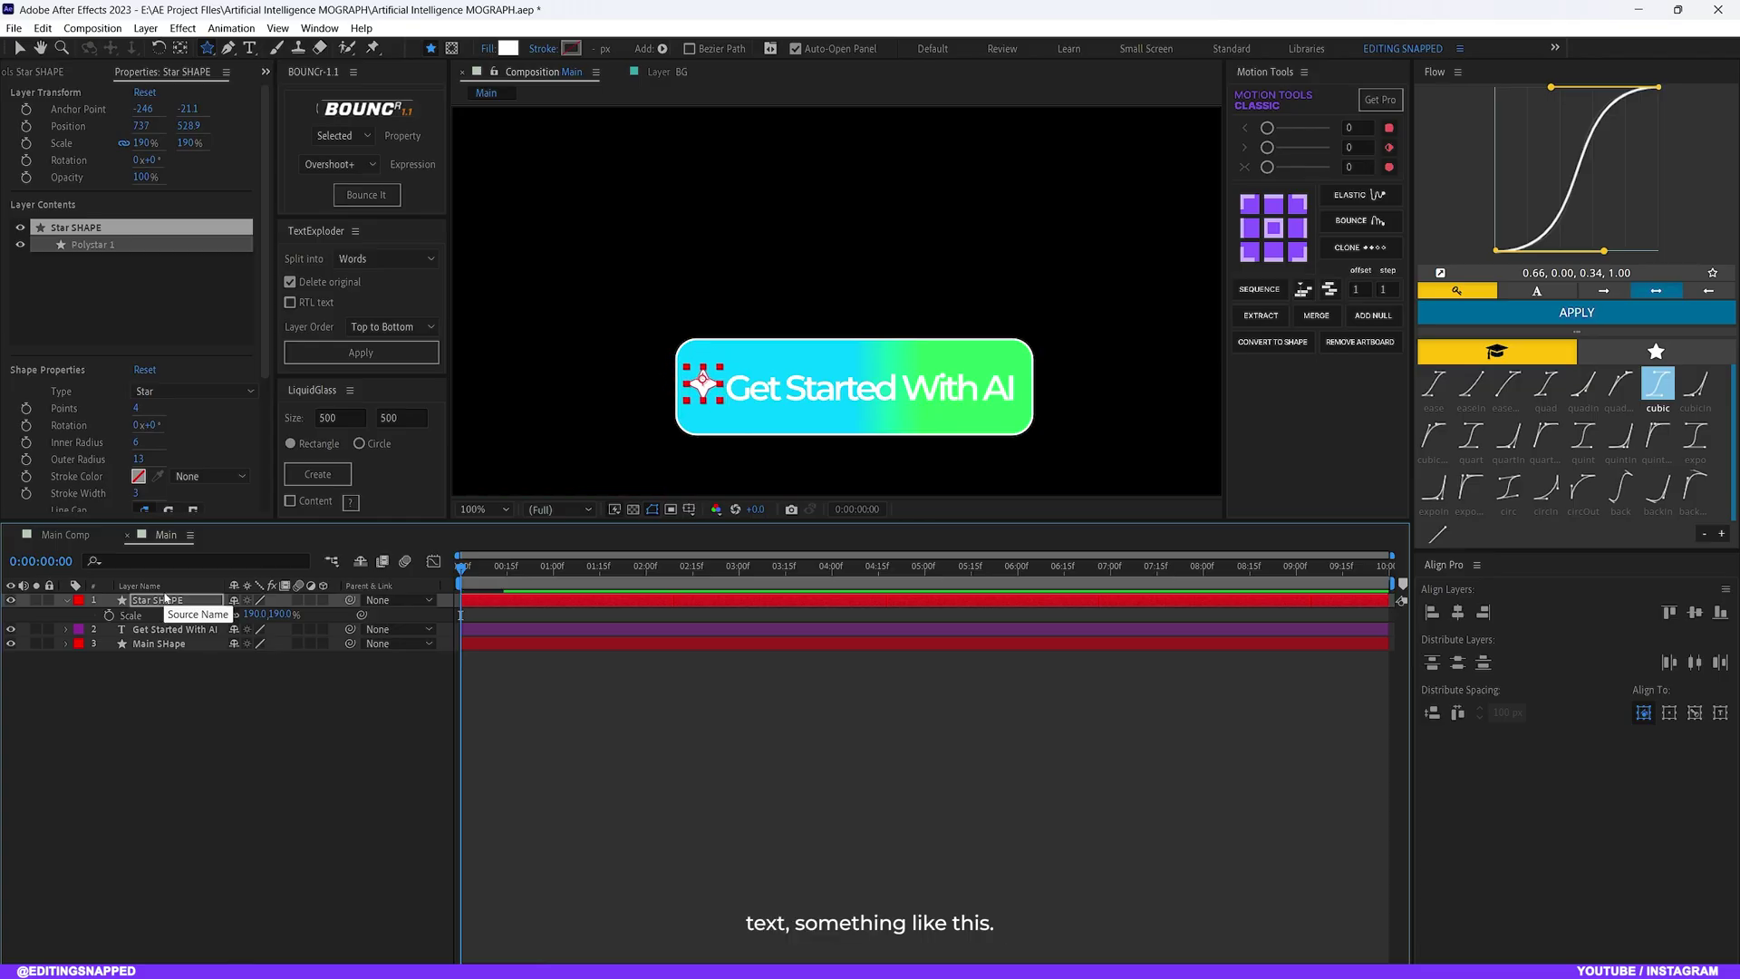
pyautogui.press('Down')
pyautogui.press('Down')
pyautogui.press('Down')
pyautogui.press('Down')
pyautogui.press('Down')
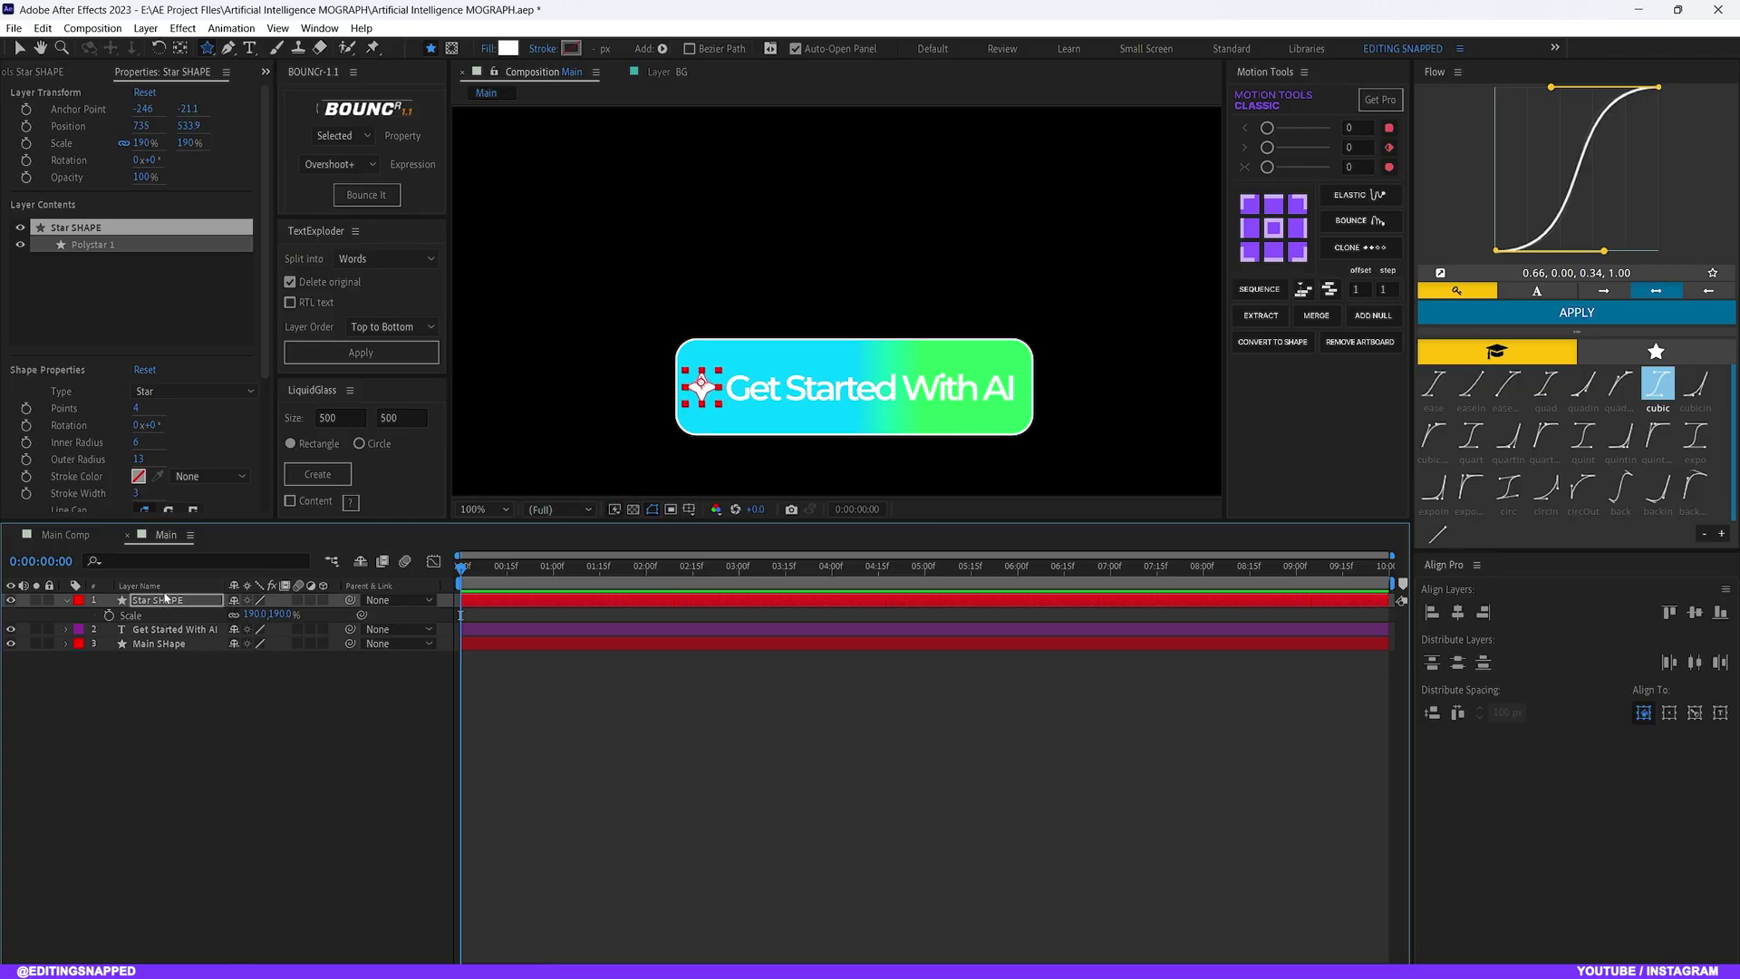
pyautogui.click(1697, 614)
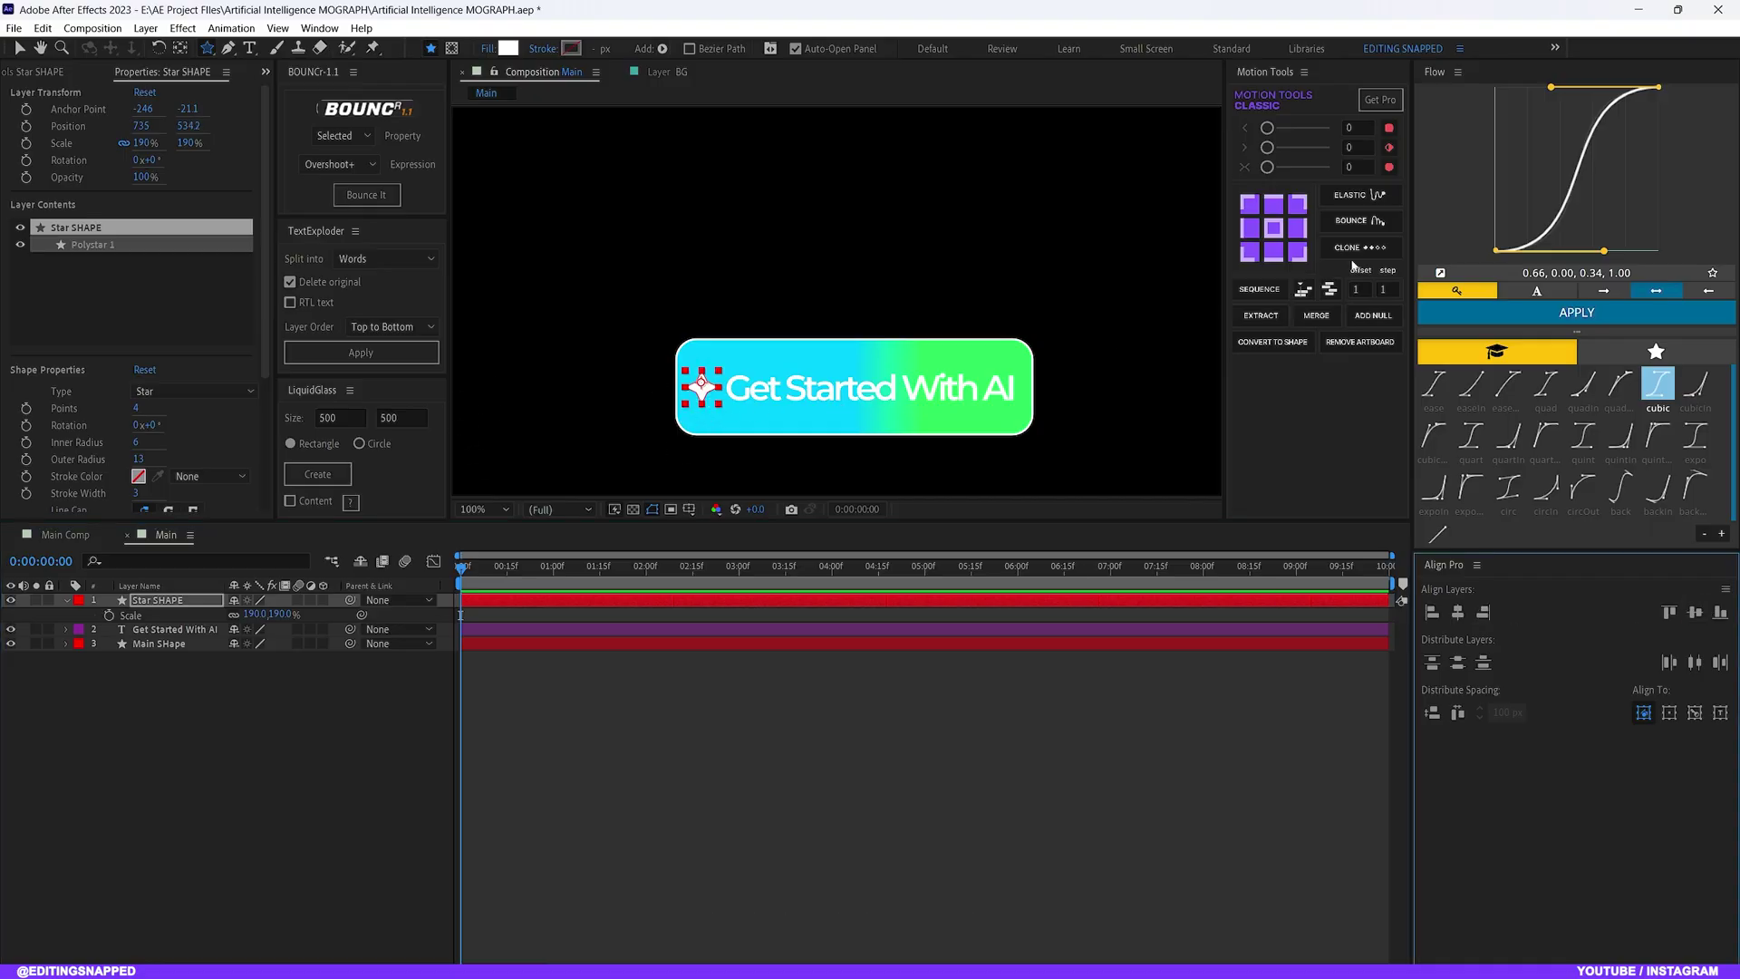
pyautogui.click(1274, 228)
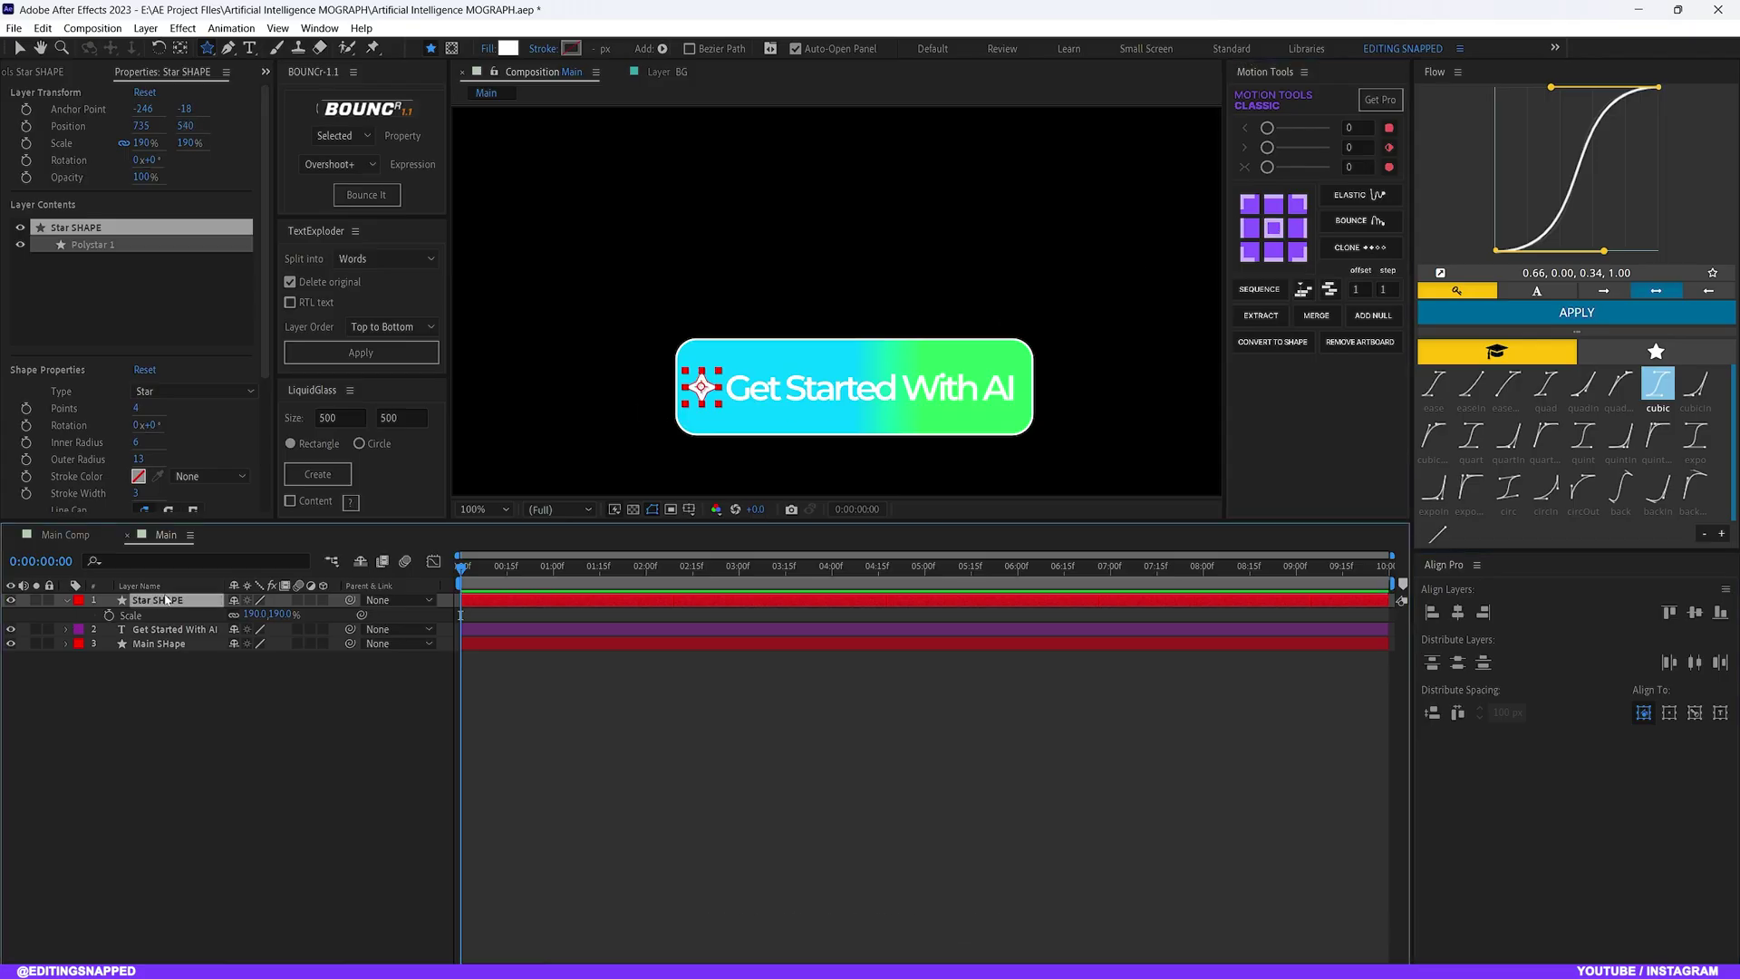
# Duplicate Star SHAPE into Star SHAPE 2 and nudge the copy up and to the right
pyautogui.press('s')
pyautogui.click(139, 638)
pyautogui.click(154, 602)
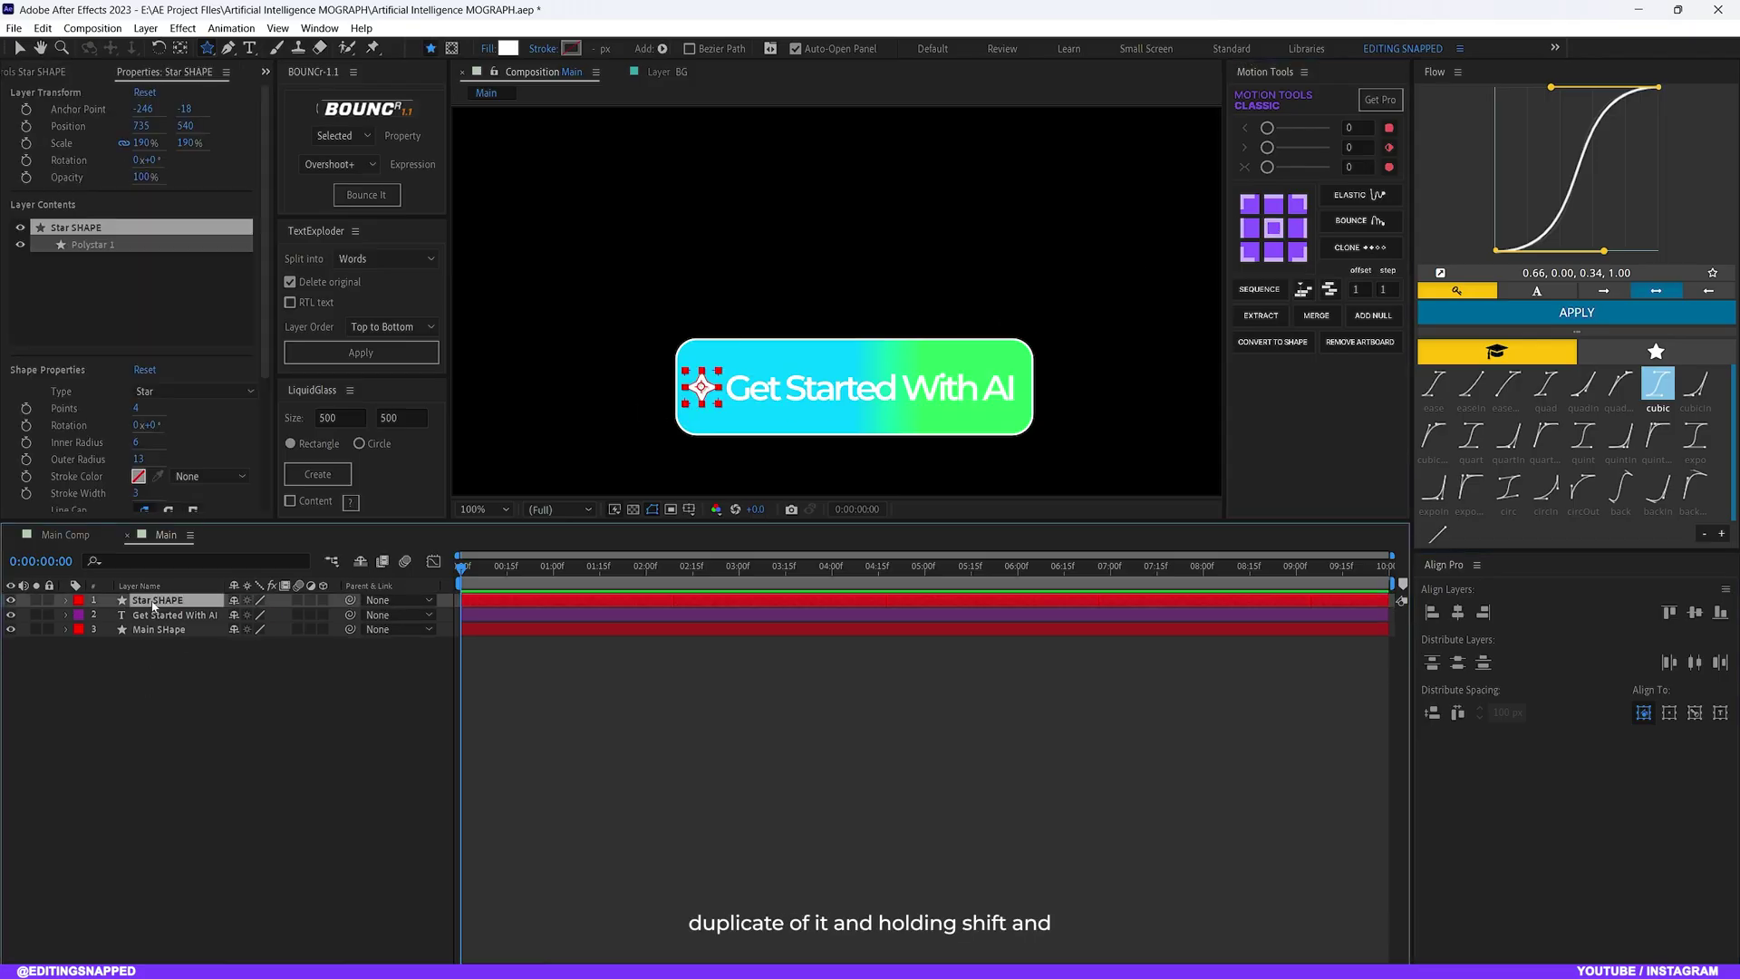
pyautogui.hotkey('ctrl', 'd')
pyautogui.hotkey('shift', 'Right')
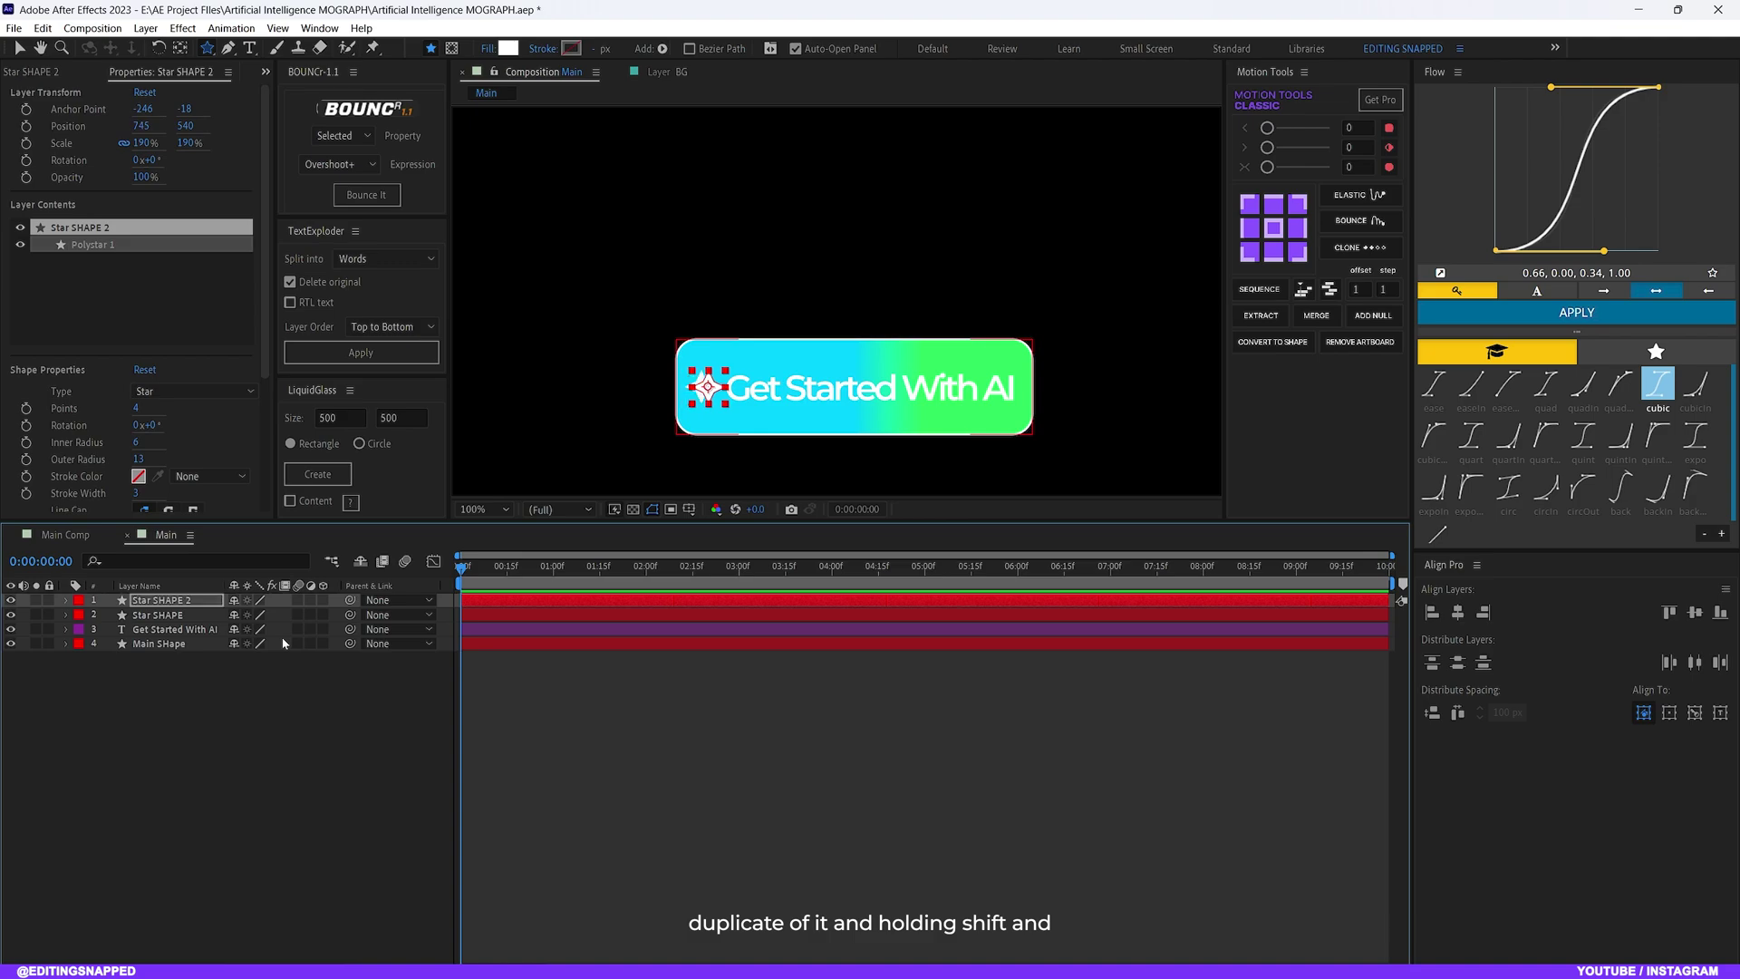
pyautogui.hotkey('shift', 'Right')
pyautogui.hotkey('shift', 'Up')
pyautogui.hotkey('shift', 'Up')
pyautogui.press('Right')
pyautogui.press('Right')
pyautogui.press('Right')
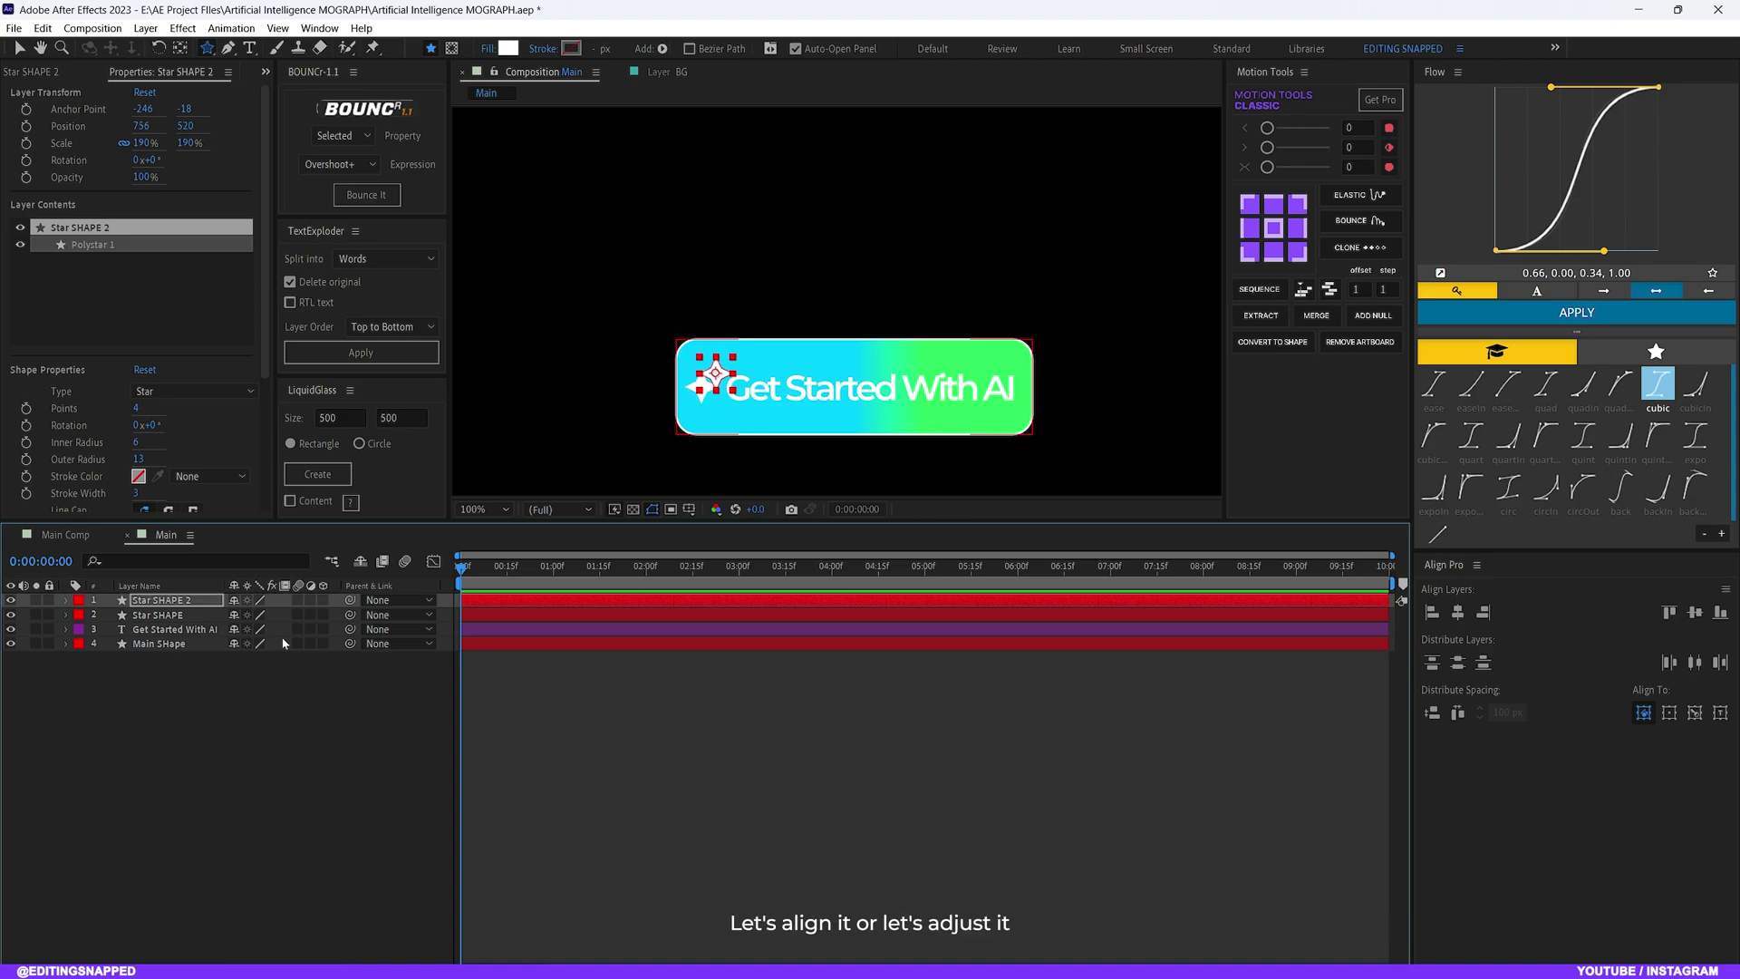
pyautogui.hotkey('shift', 'Right')
pyautogui.press('Left')
pyautogui.press('Left')
pyautogui.press('Down')
pyautogui.press('Down')
pyautogui.press('Down')
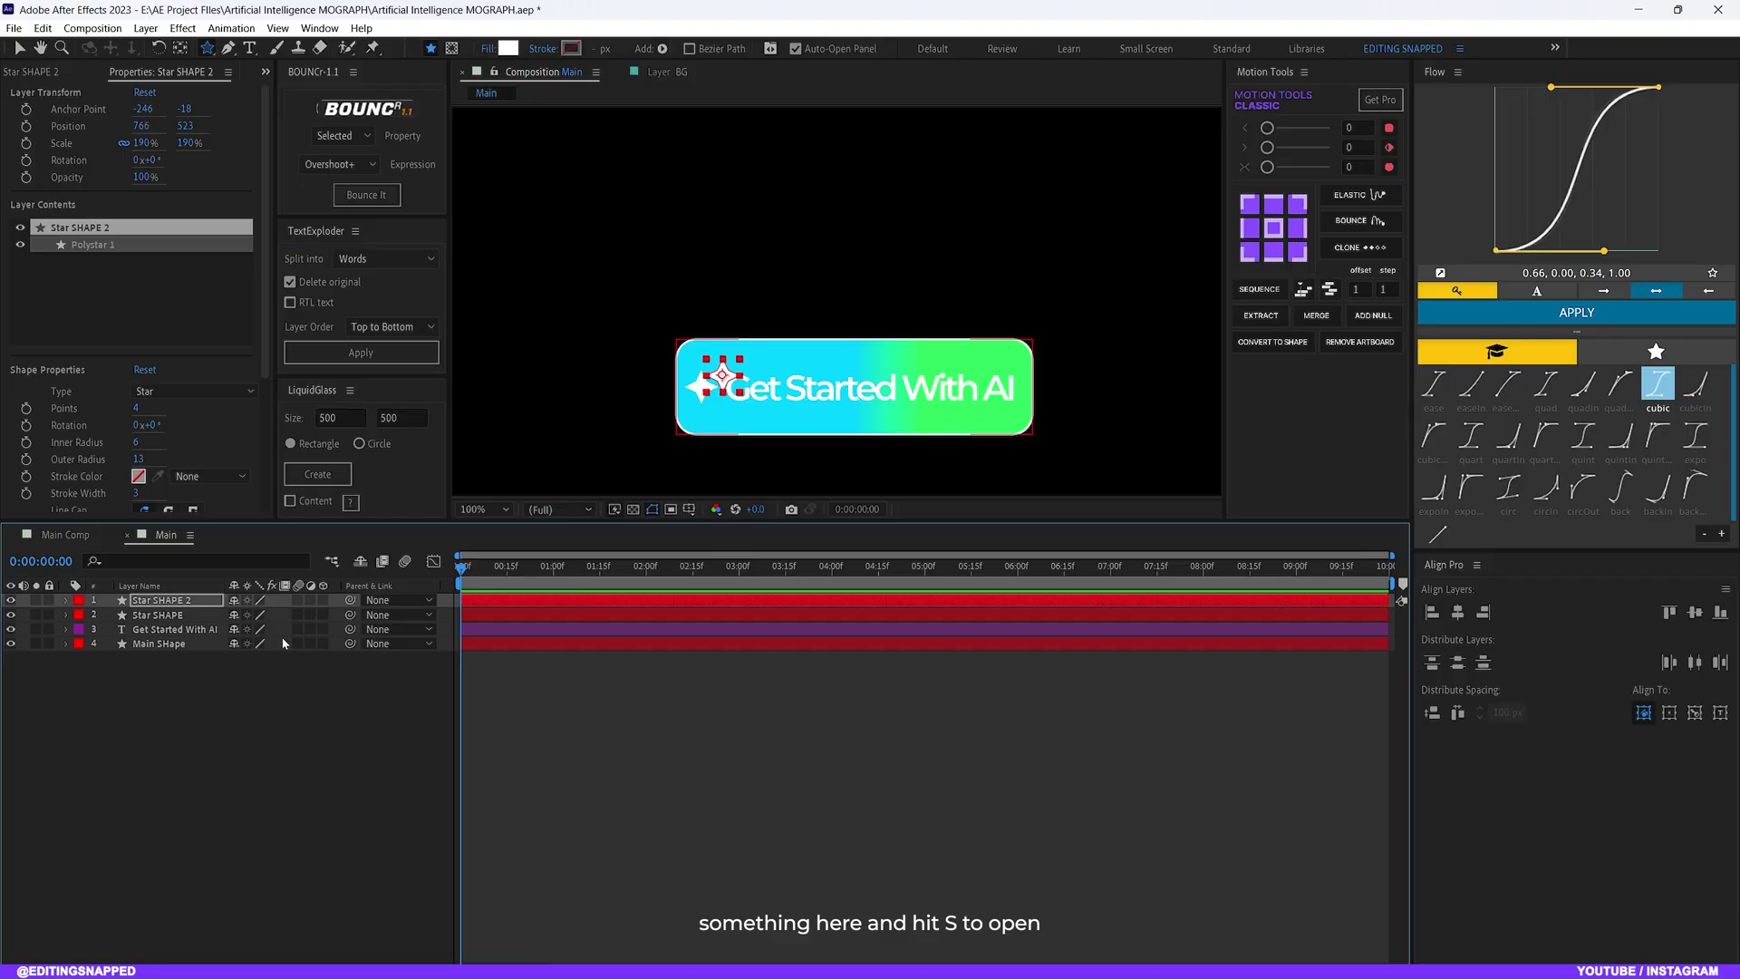
# Scale Star SHAPE 2 to 120% and fine-tune its position beside the first star
pyautogui.click(166, 601)
pyautogui.press('s')
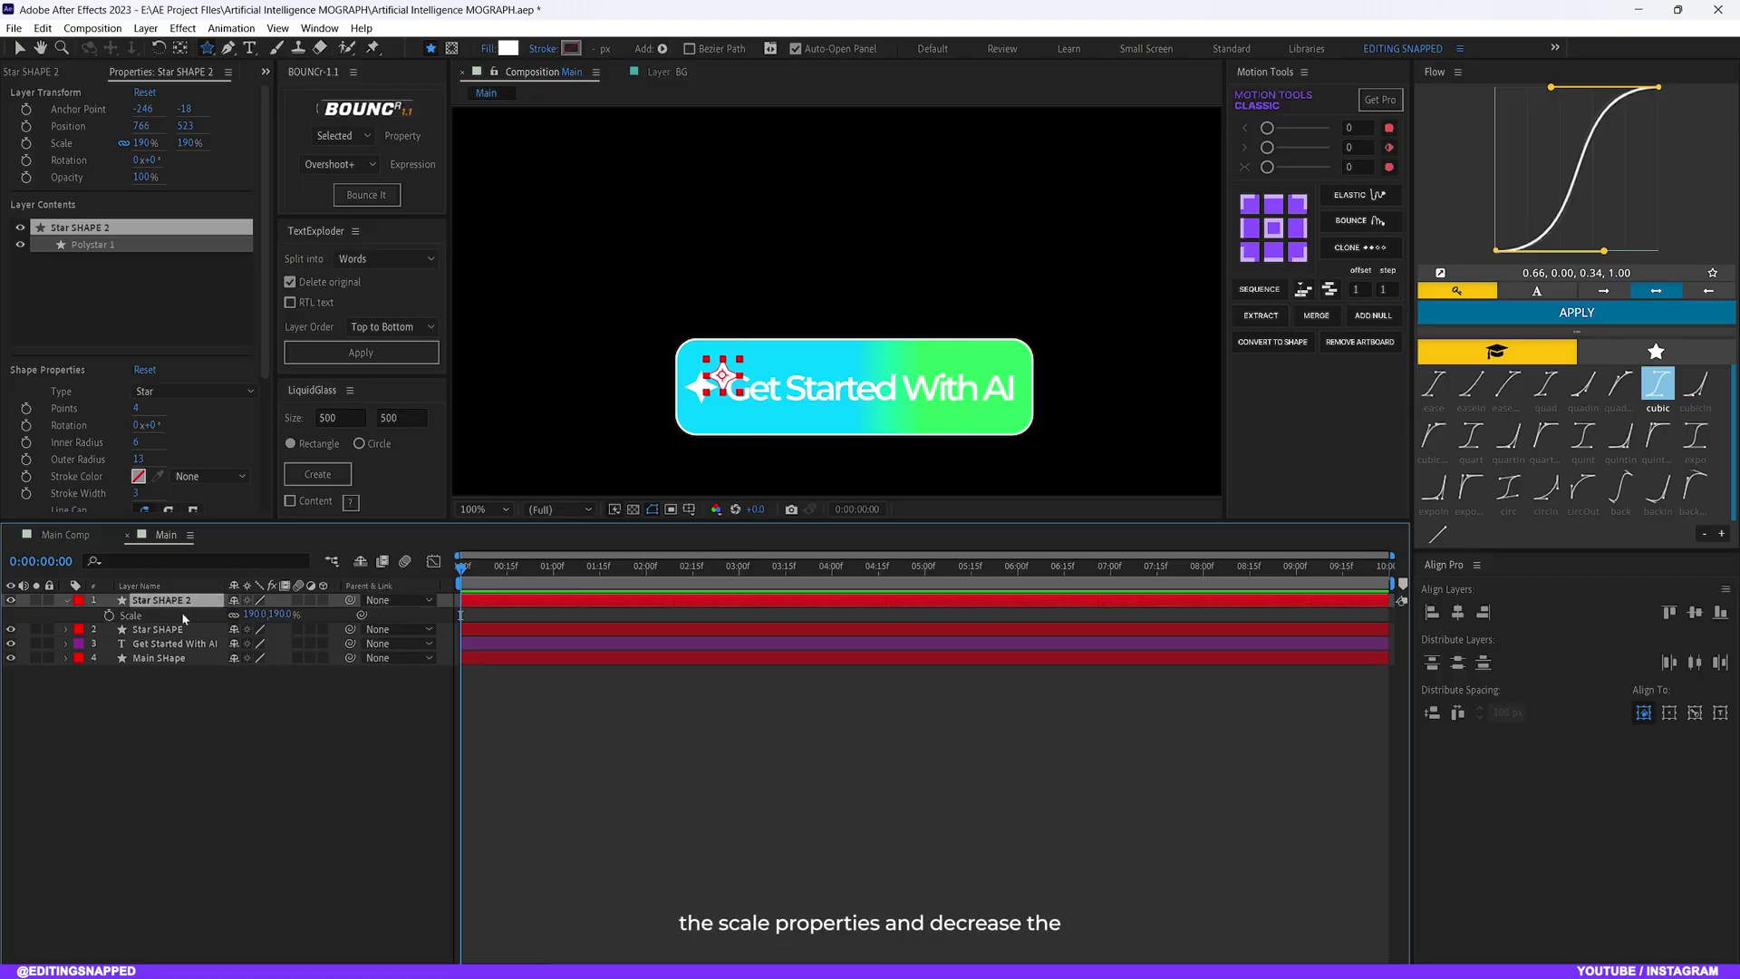
pyautogui.moveTo(256, 619); pyautogui.dragTo(215, 634)
pyautogui.press('Left')
pyautogui.press('Left')
pyautogui.press('Left')
pyautogui.press('Left')
pyautogui.press('Left')
pyautogui.press('Left')
pyautogui.press('Left')
pyautogui.press('Left')
pyautogui.press('Left')
pyautogui.press('Left')
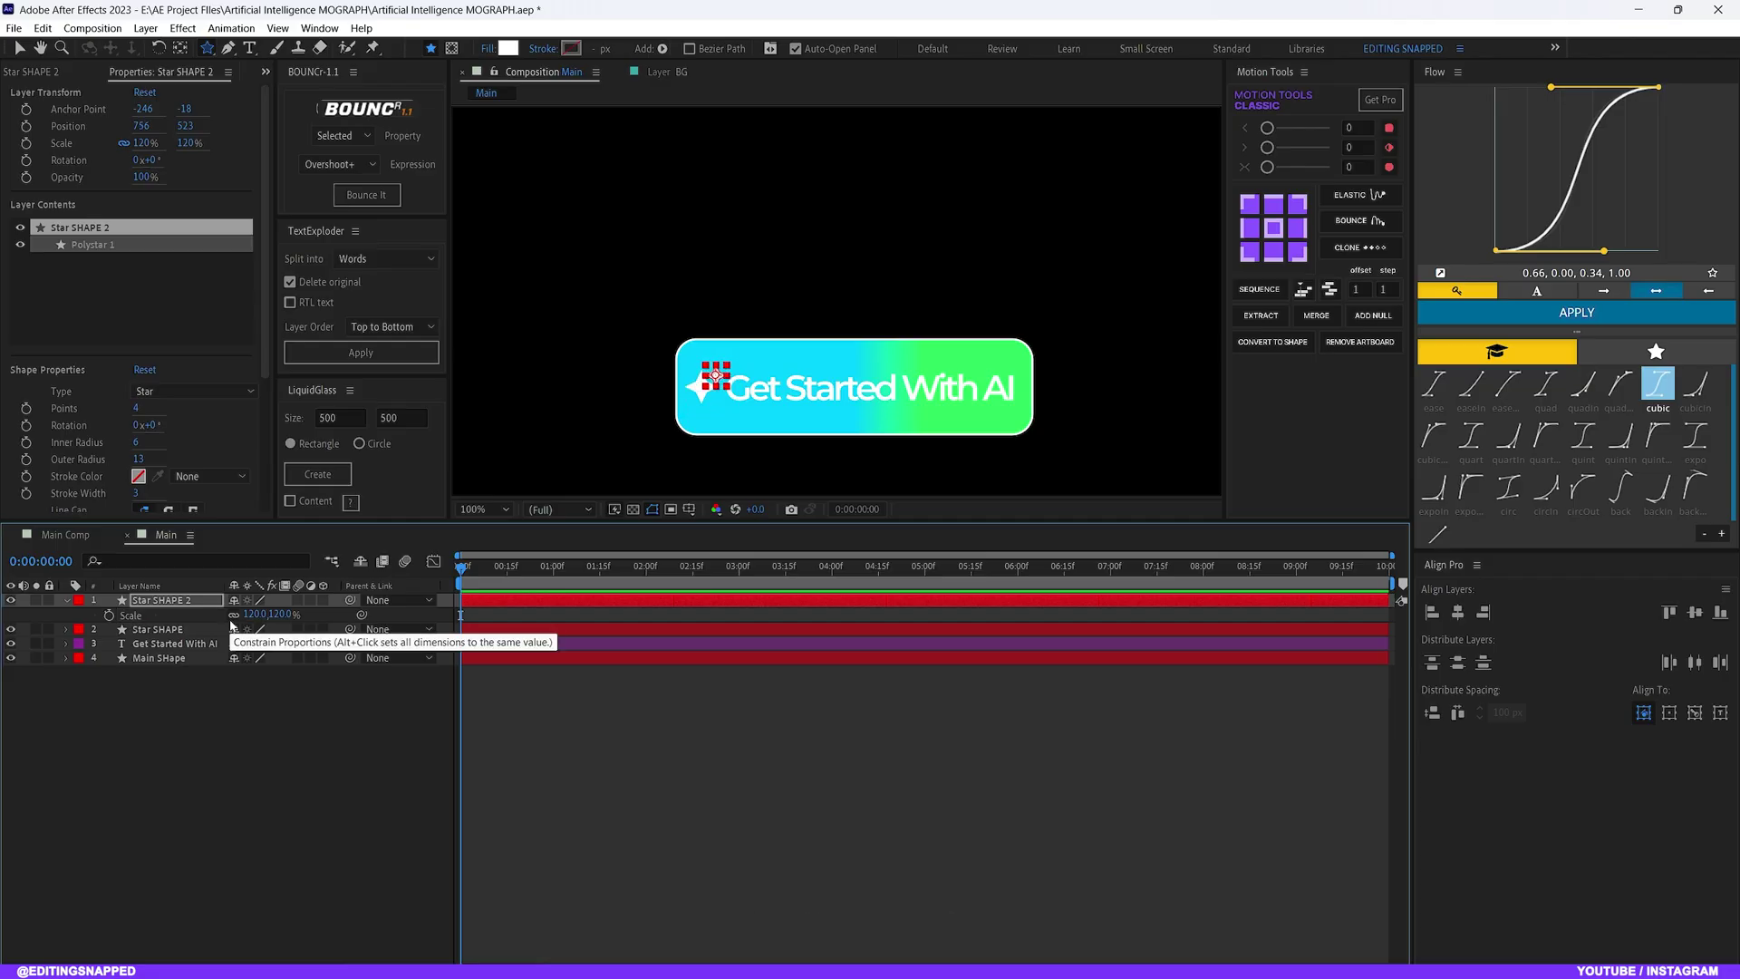
pyautogui.press('.')
pyautogui.press('Right')
pyautogui.press('Right')
pyautogui.press('Right')
pyautogui.press('Up')
pyautogui.press('Up')
pyautogui.press('Up')
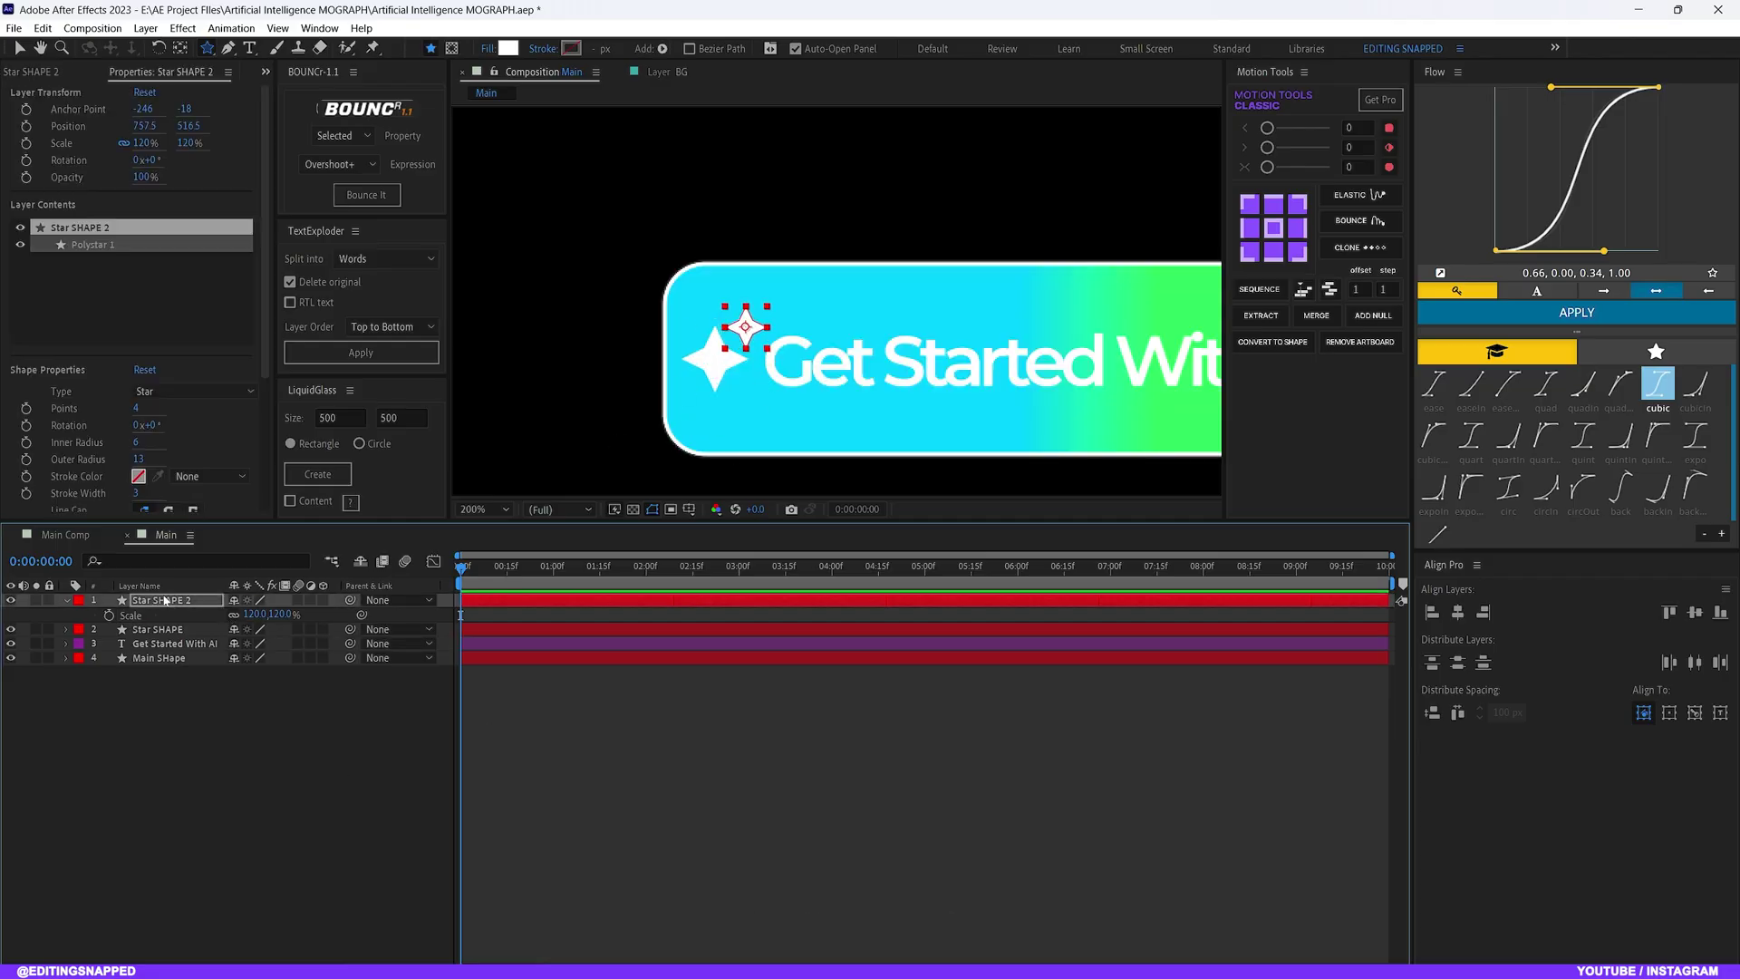
pyautogui.click(1057, 125)
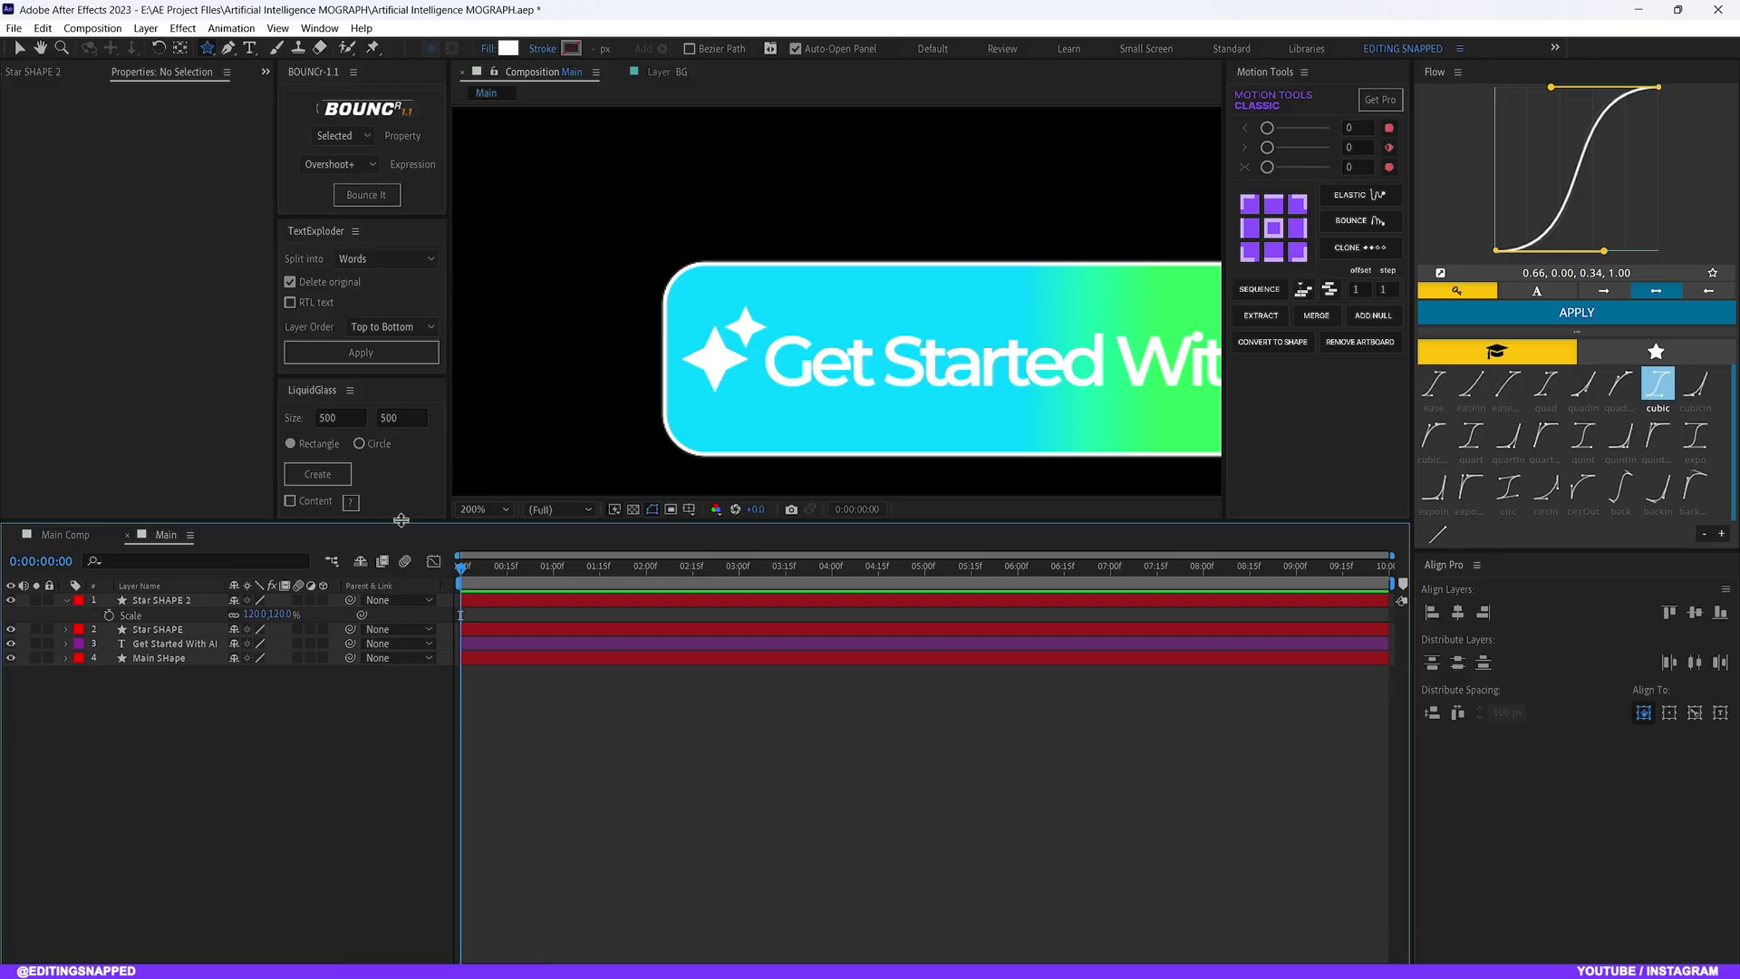
# Shift both star layers left together so the sparkle sits before the text
pyautogui.click(154, 600)
pyautogui.keyDown('shift'); pyautogui.click(161, 630); pyautogui.keyUp('shift')
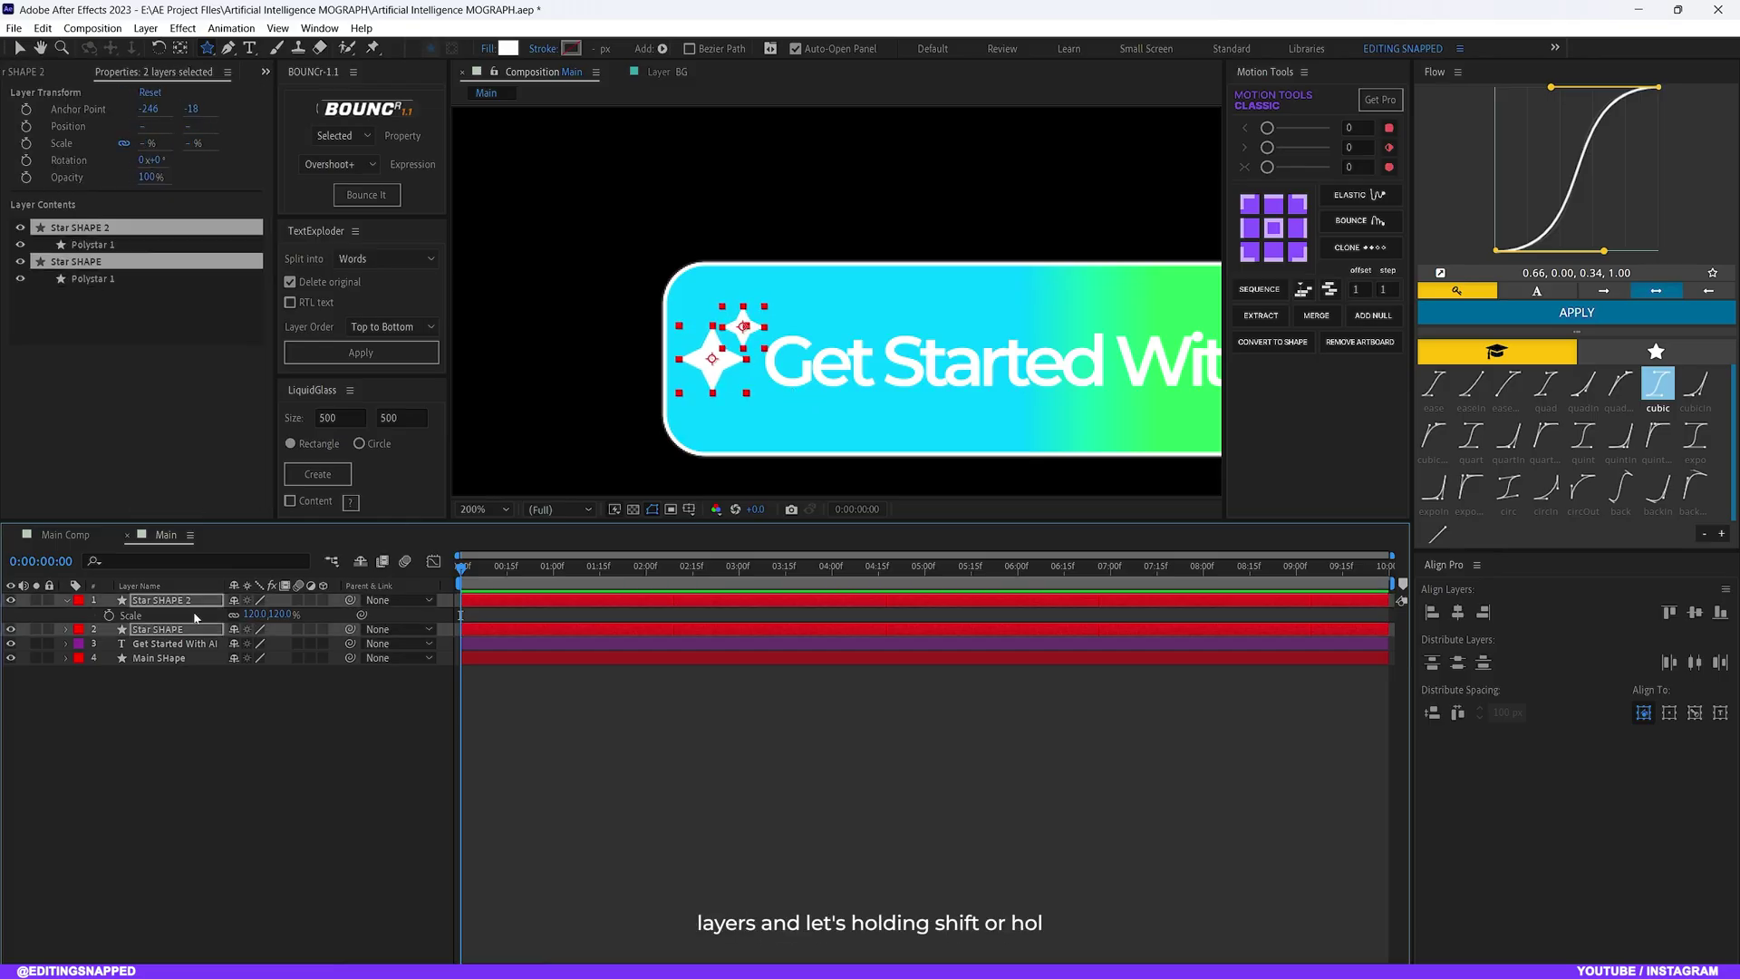
pyautogui.press('Left')
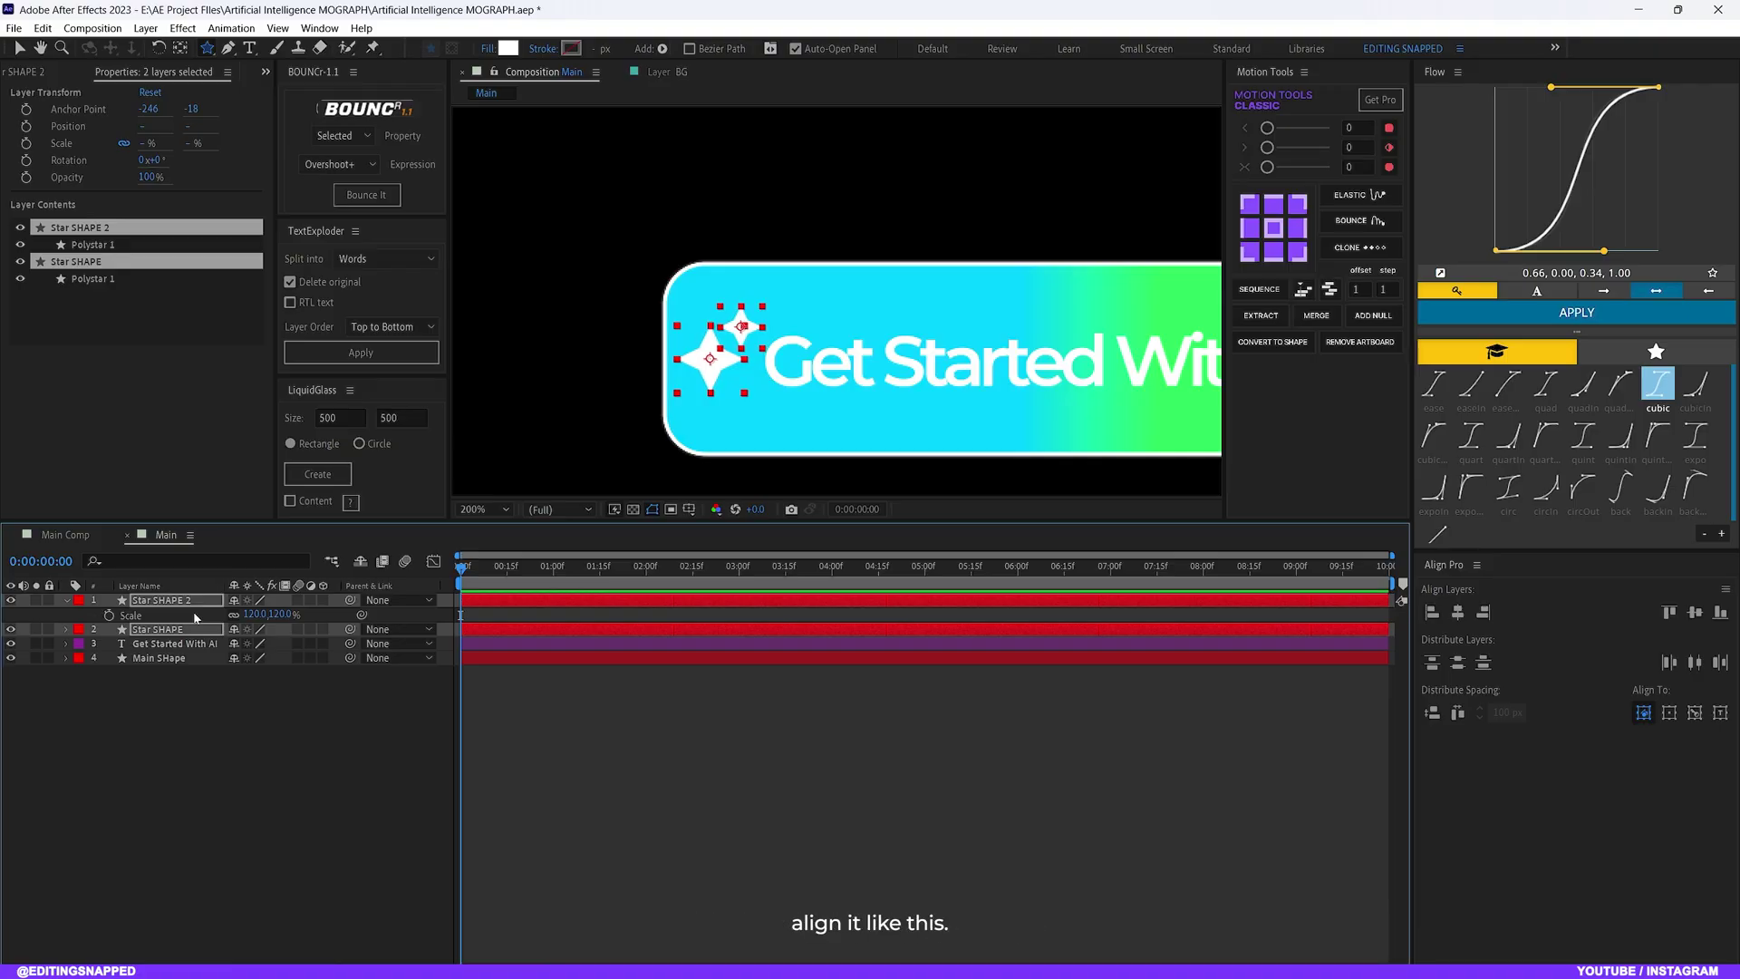
pyautogui.press('Left')
pyautogui.press('Left')
pyautogui.hotkey('ctrl', 'shift', 'a')
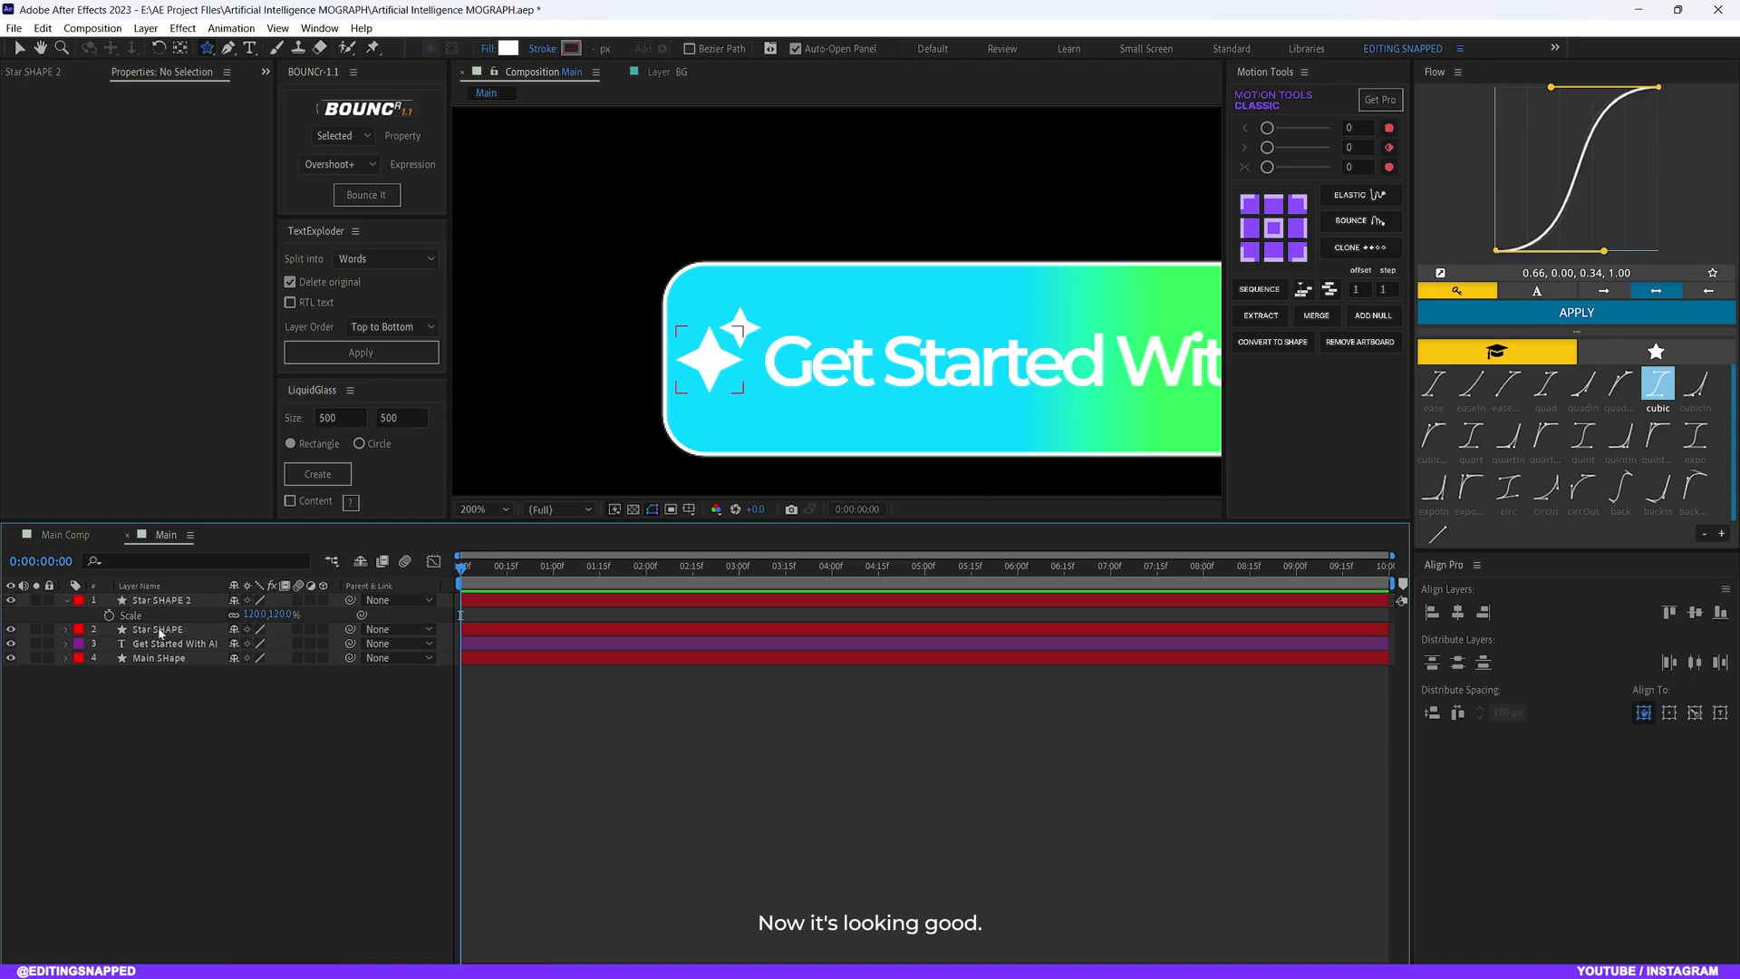
pyautogui.click(154, 600)
pyautogui.press('s')
pyautogui.hotkey('ctrl', 'shift', 'a')
pyautogui.scroll(-2, 668, 350)
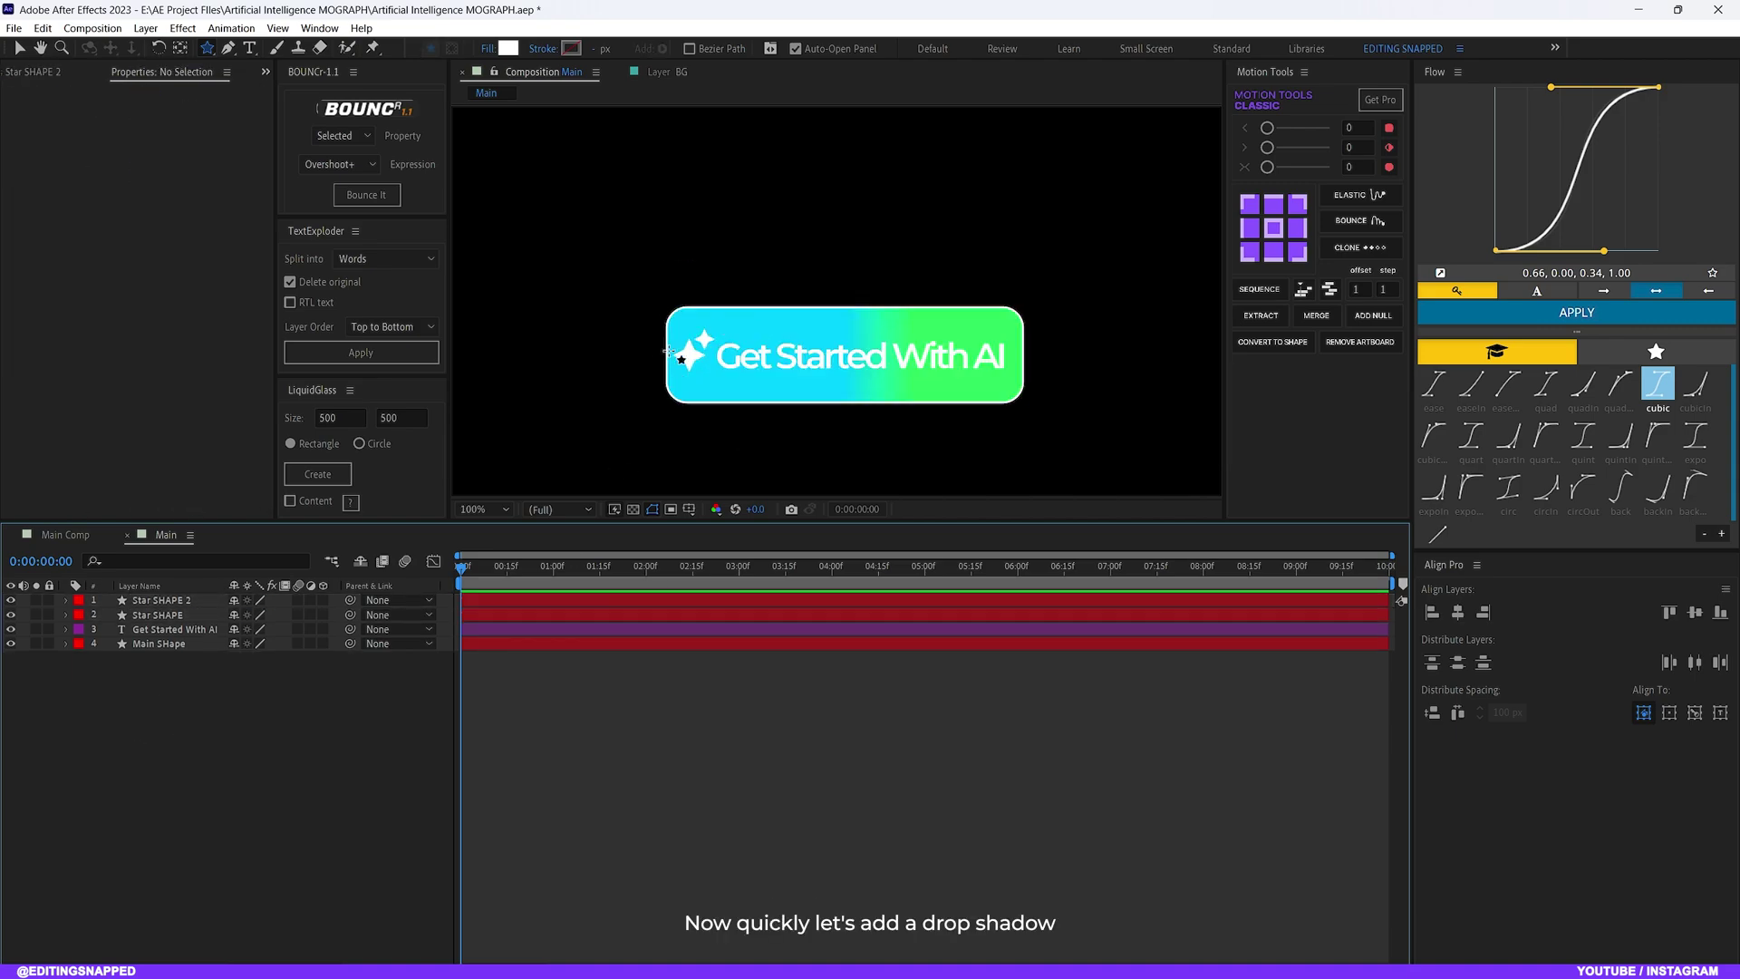
# Apply a Drop Shadow effect to the Get Started With AI text layer
pyautogui.click(175, 629)
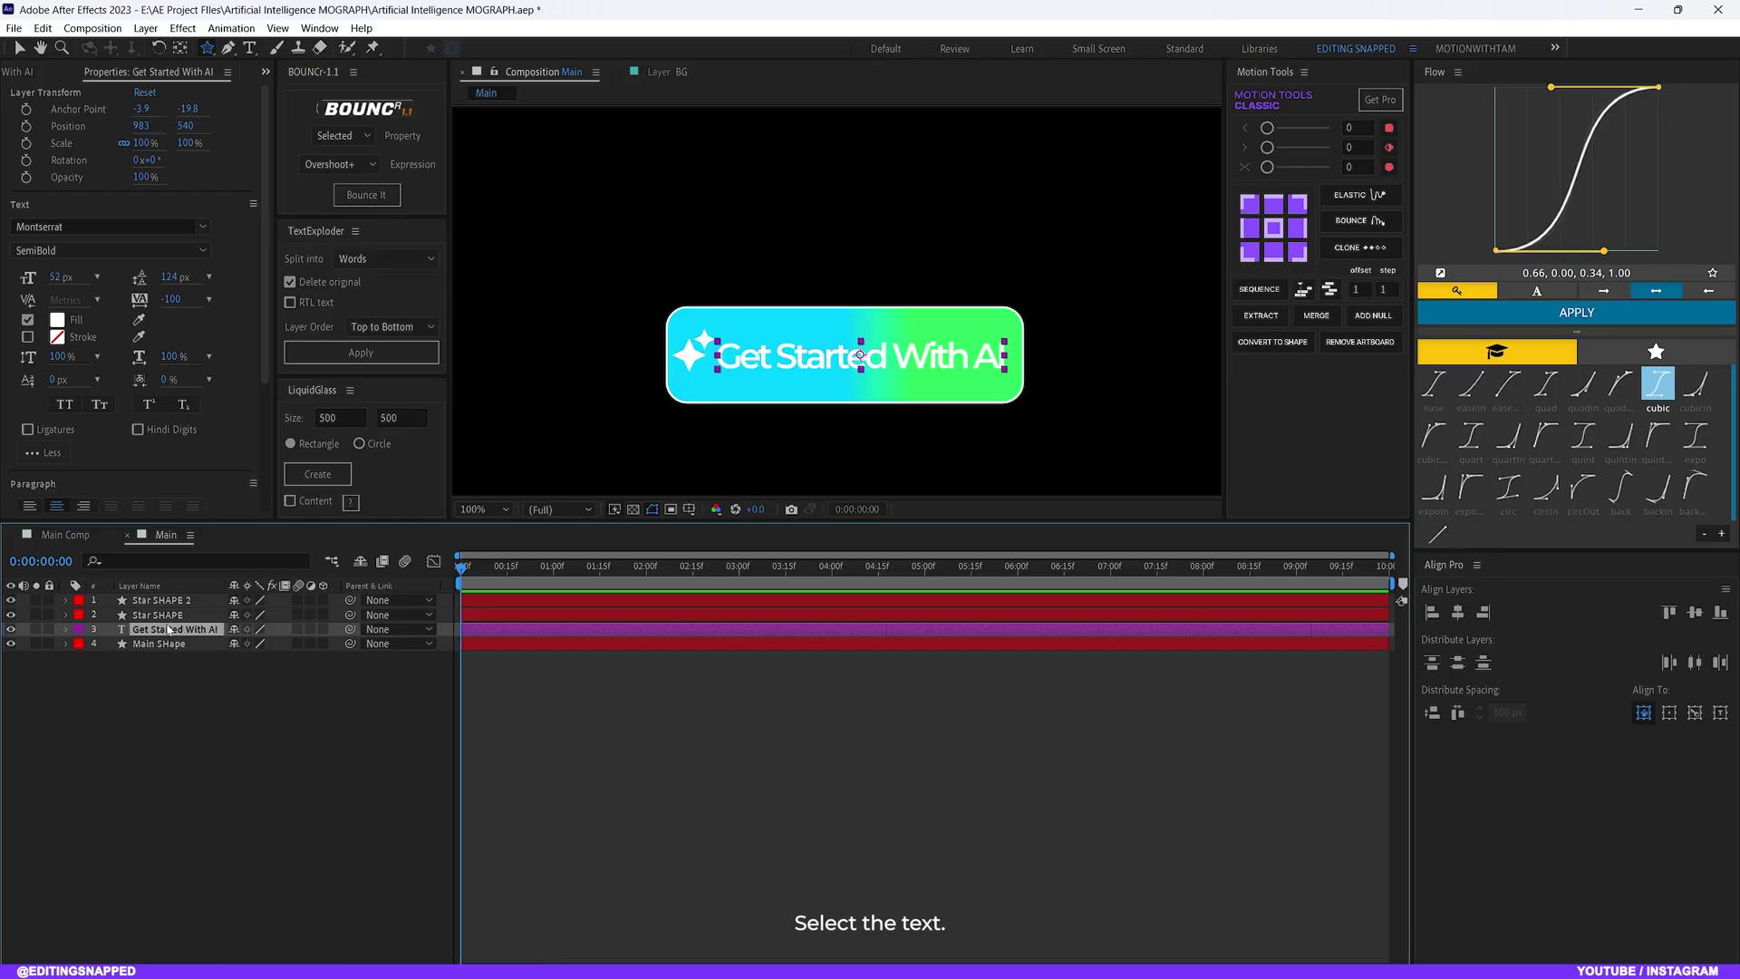
pyautogui.press('v')
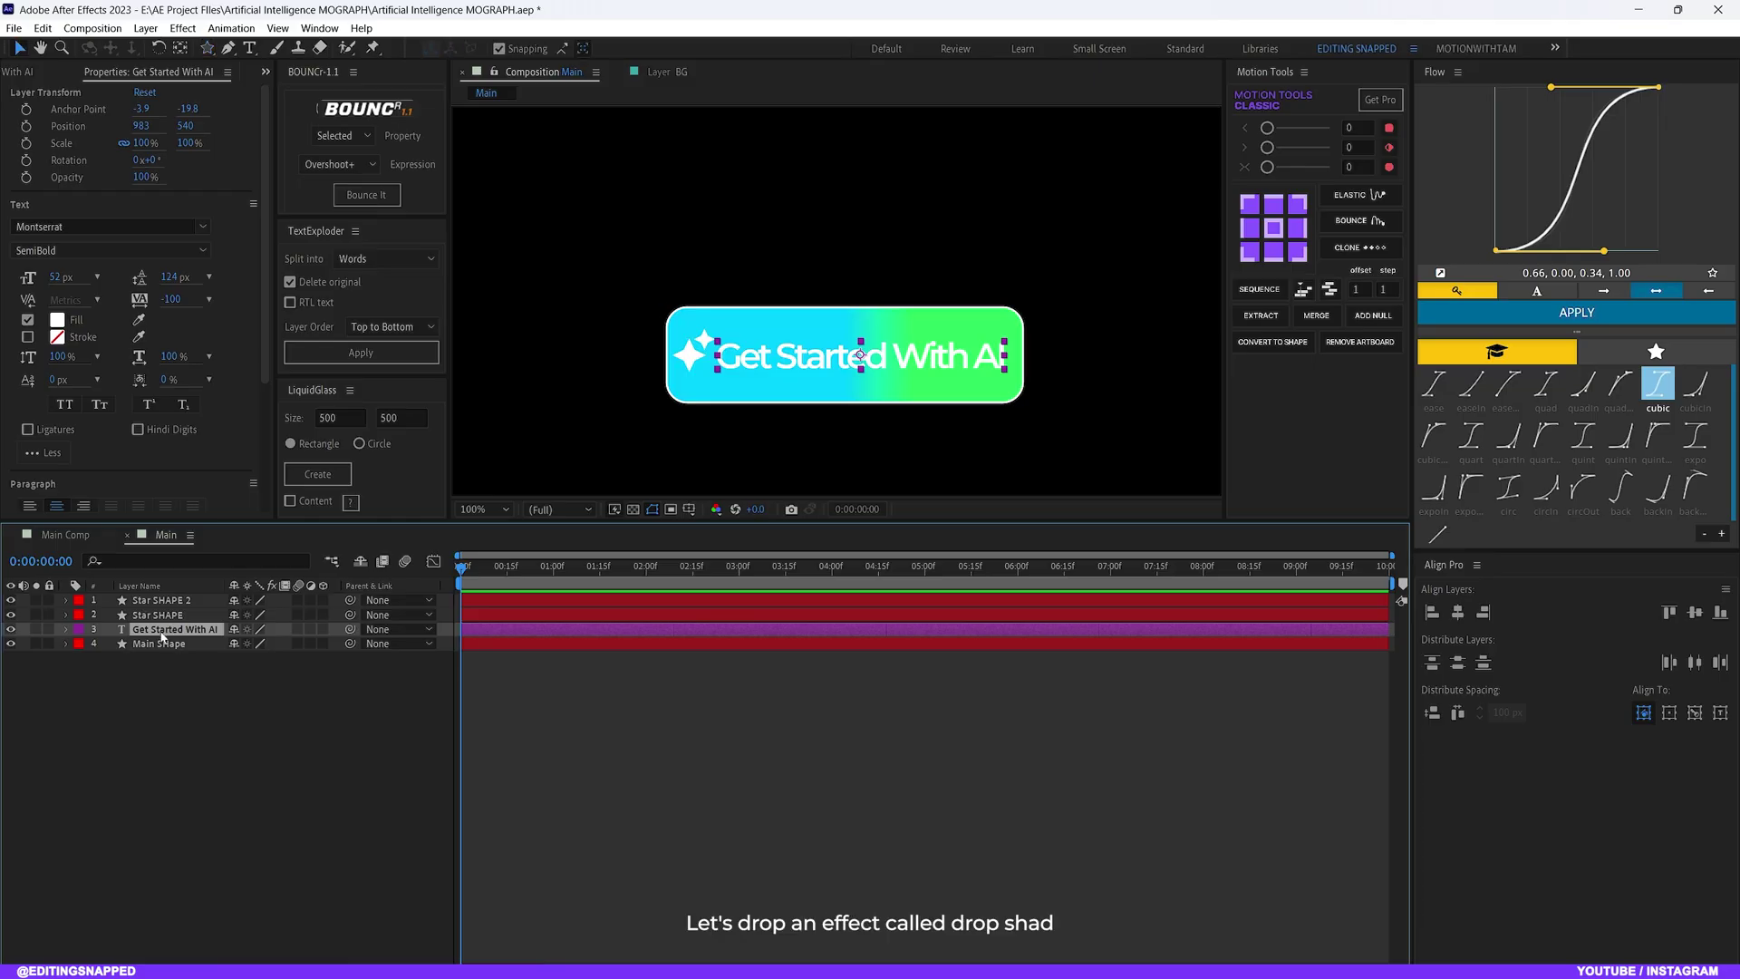
pyautogui.hotkey('ctrl', 'space')
pyautogui.write('rdr')
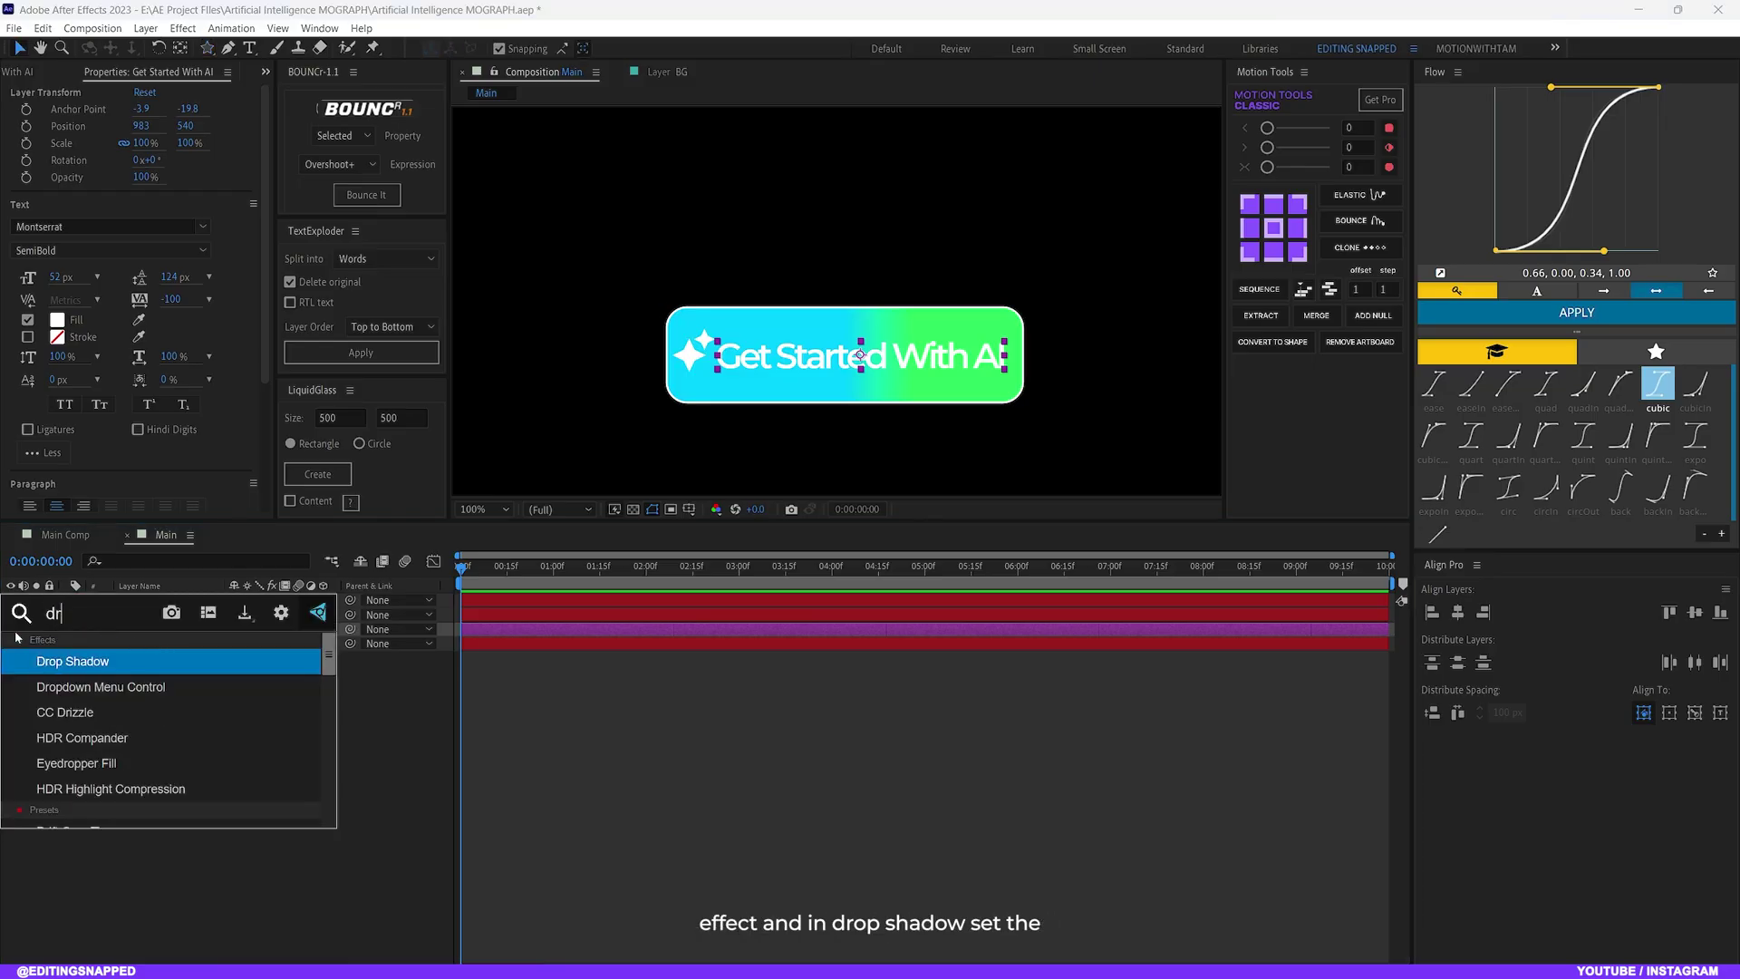
pyautogui.press('Return')
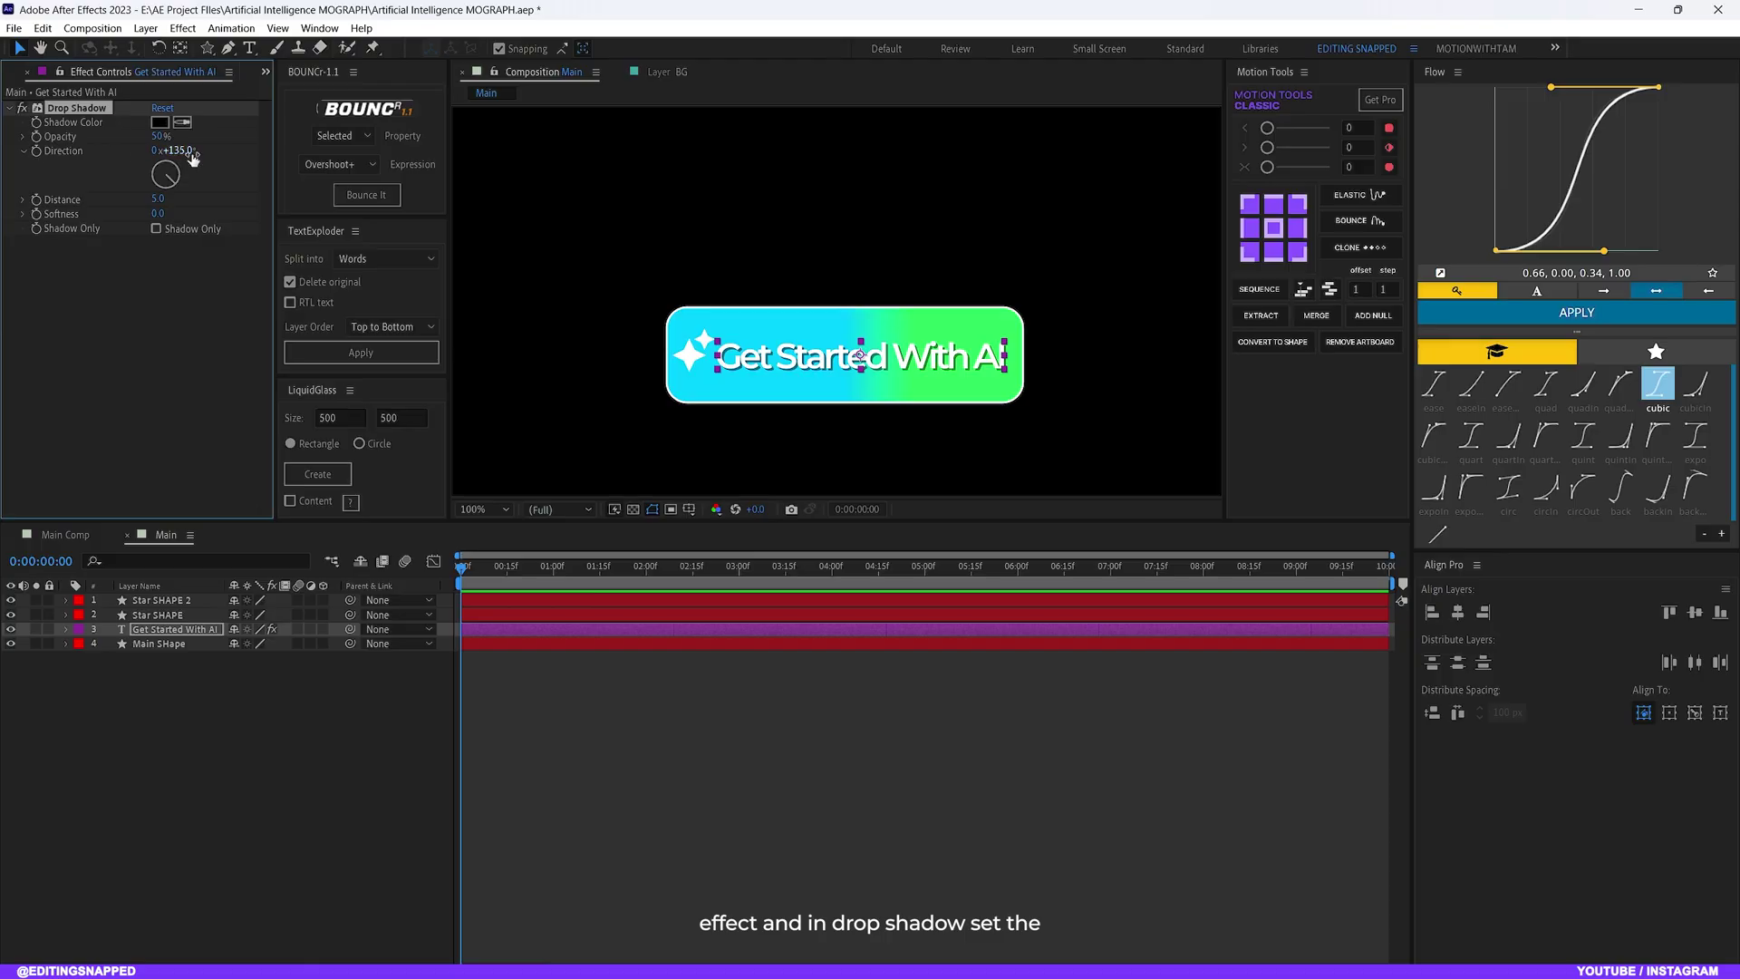
# Set the Drop Shadow to Opacity 10%, Distance 4 and Softness 5
pyautogui.click(160, 136)
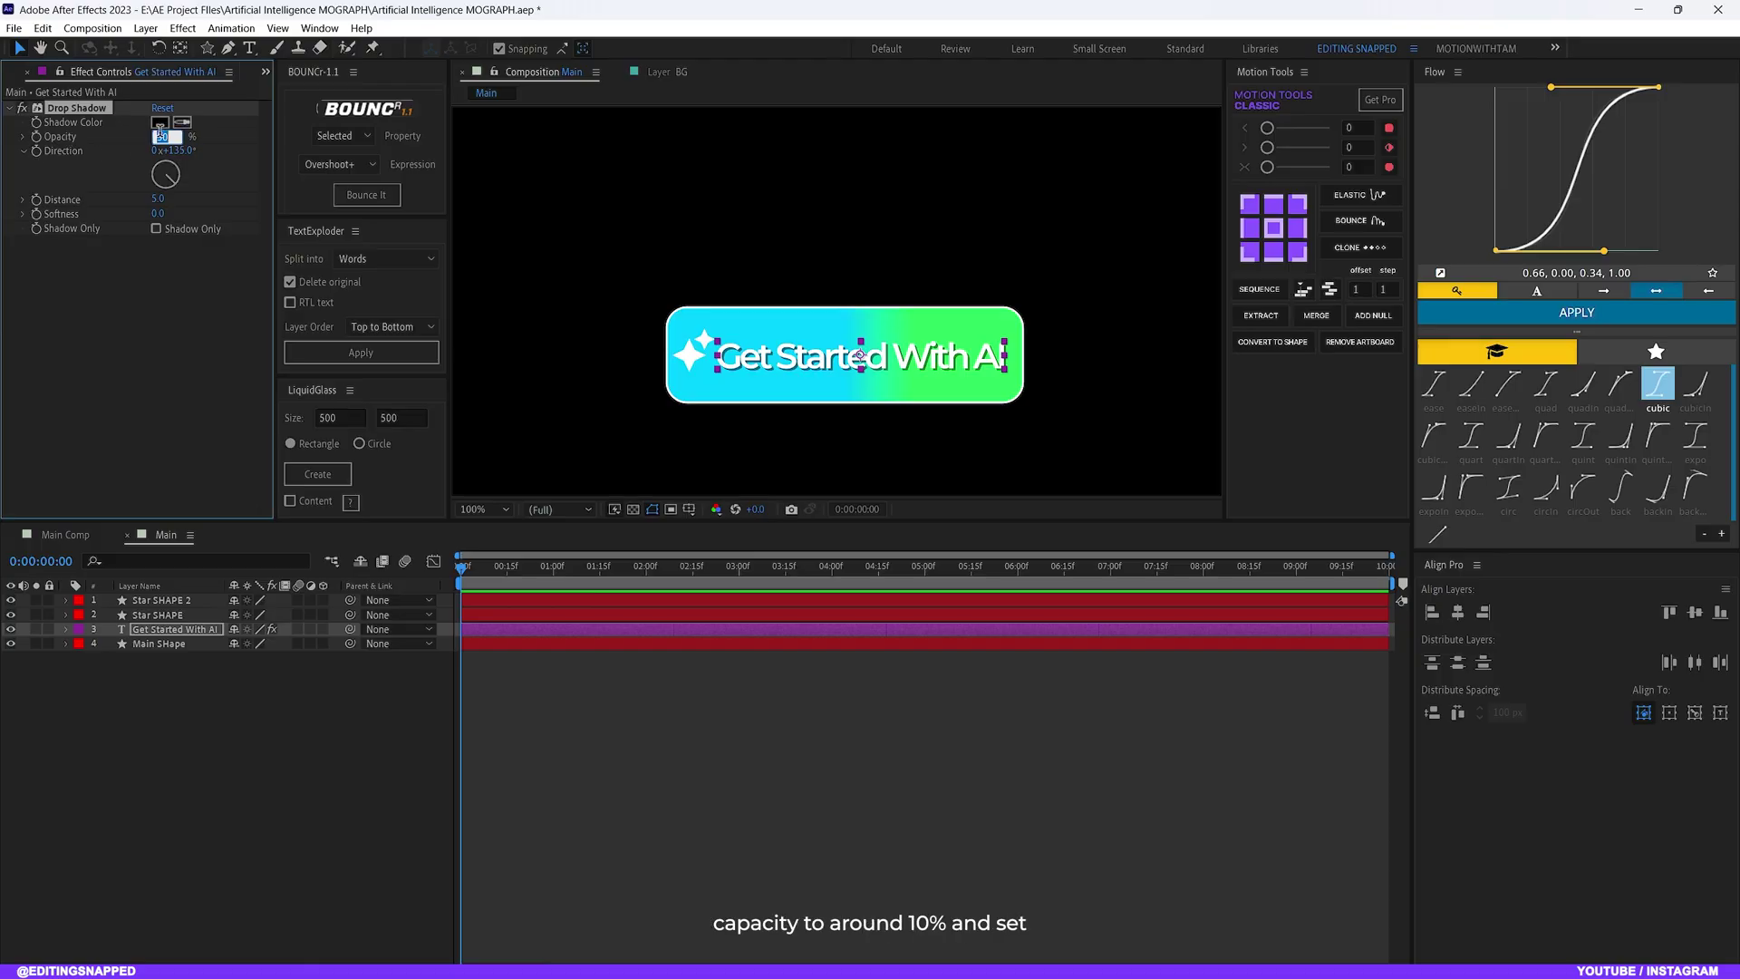
pyautogui.write('10')
pyautogui.press('Return')
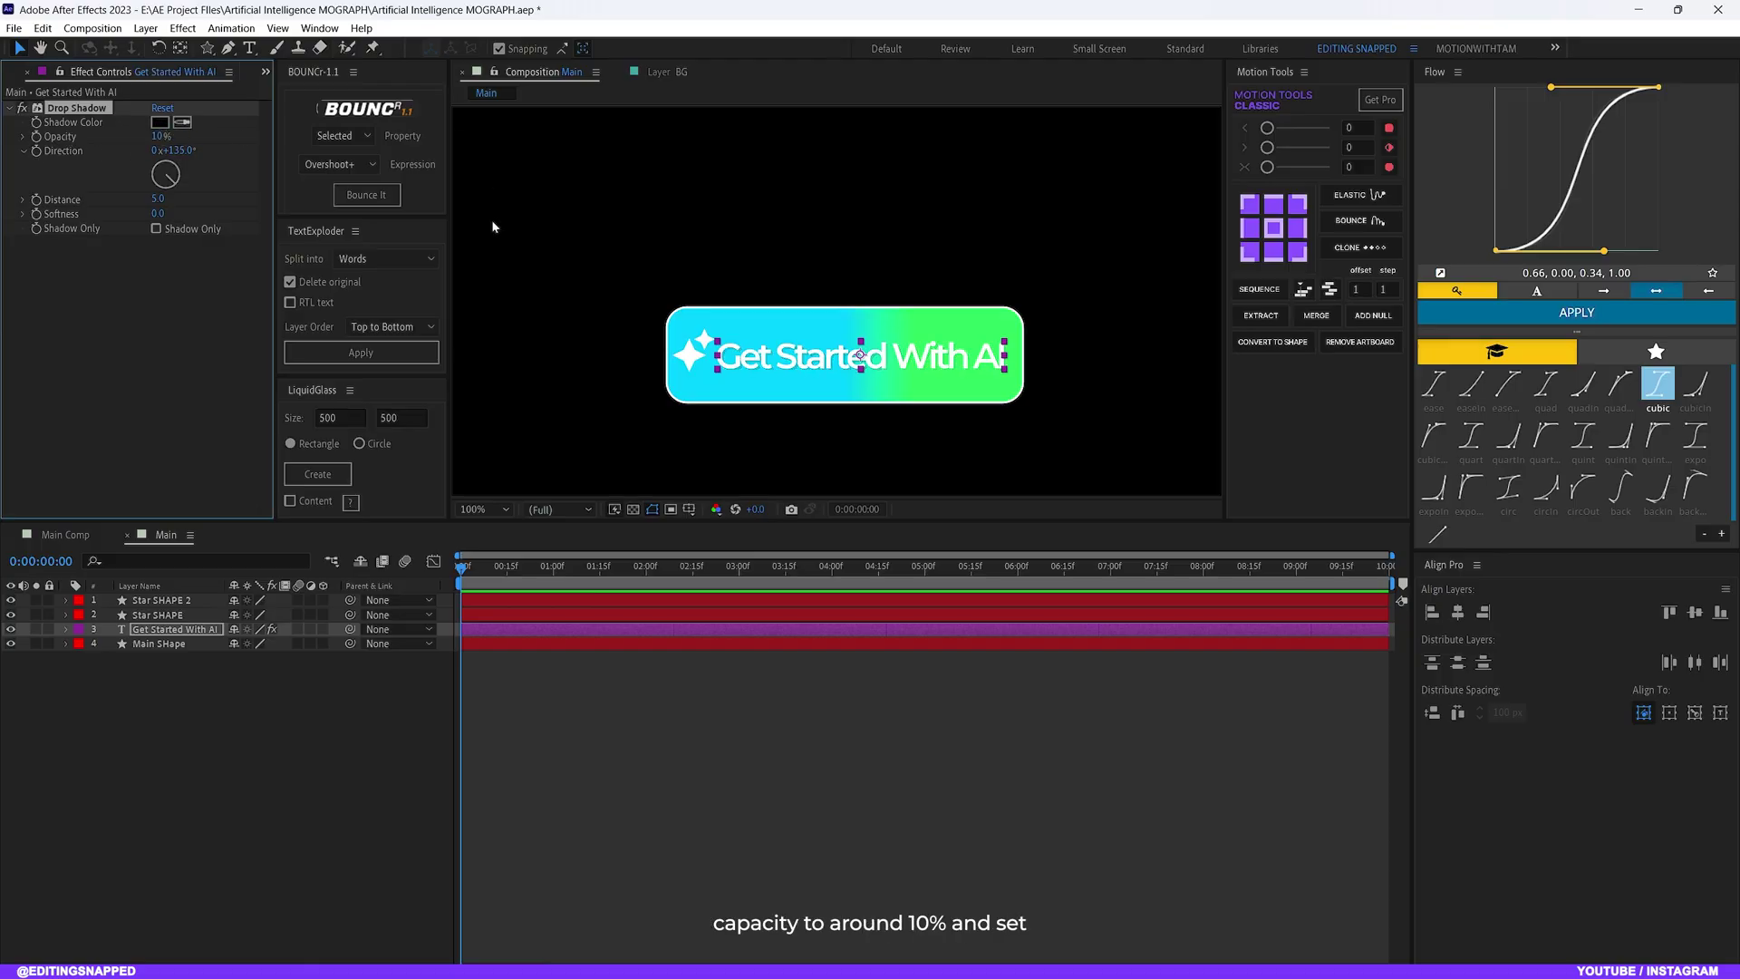
pyautogui.click(158, 198)
pyautogui.write('4')
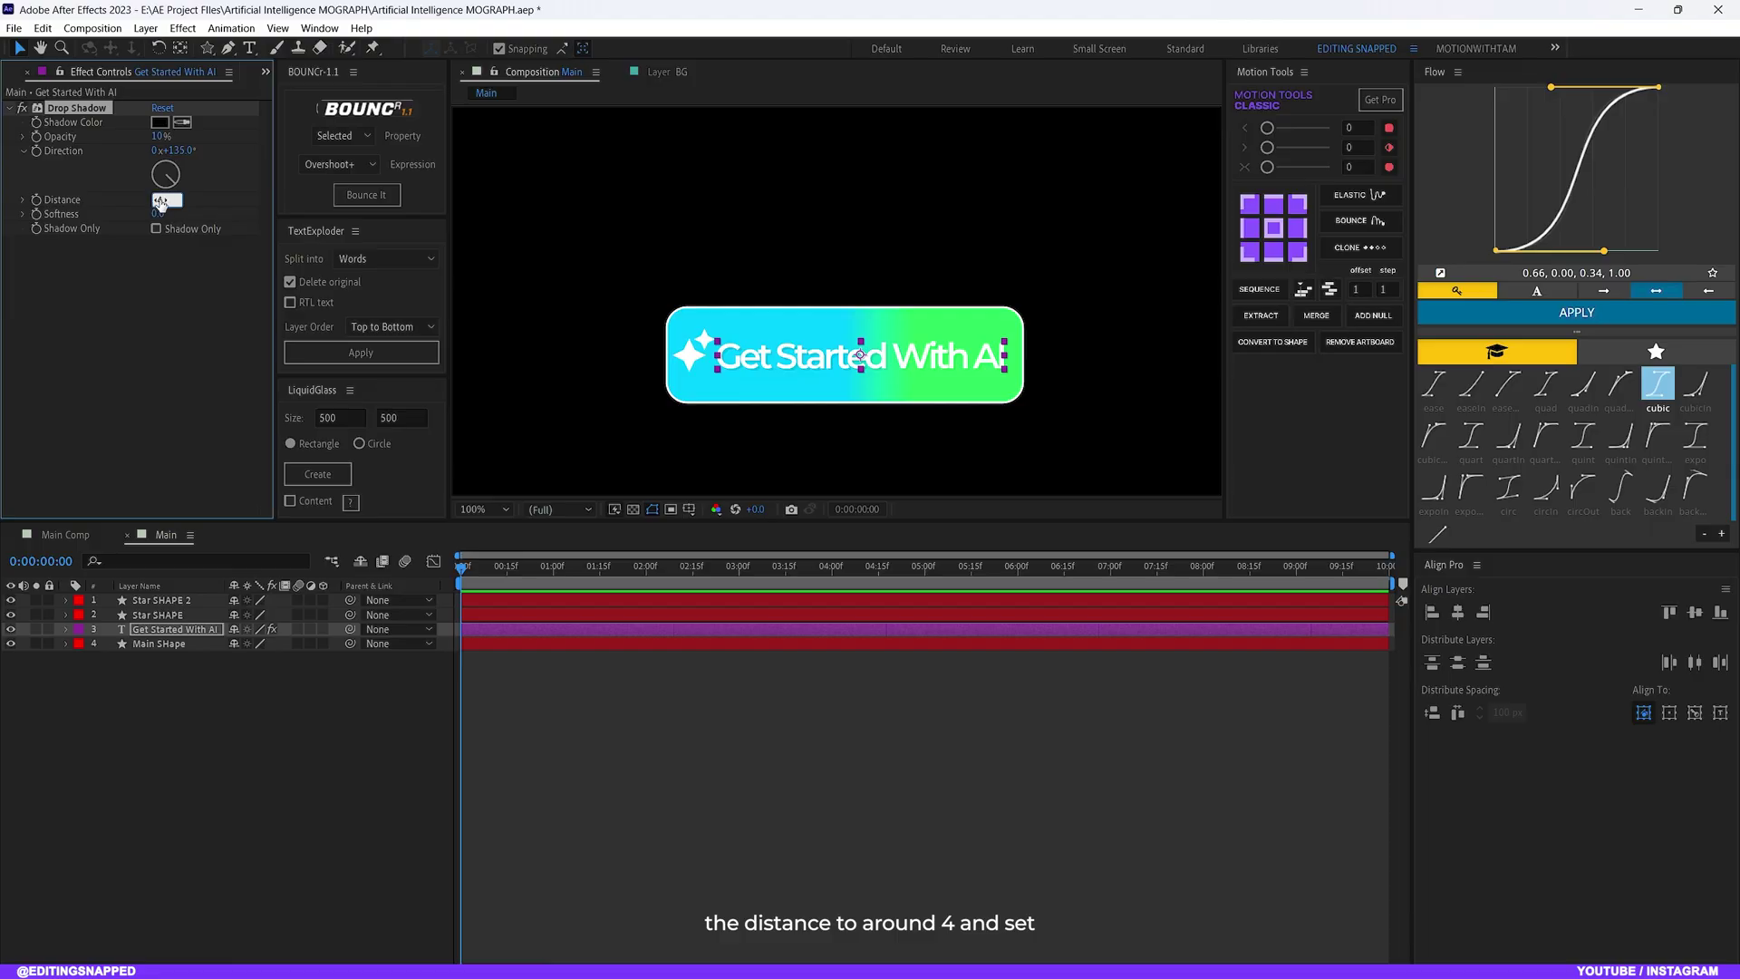
pyautogui.press('Return')
pyautogui.click(157, 213)
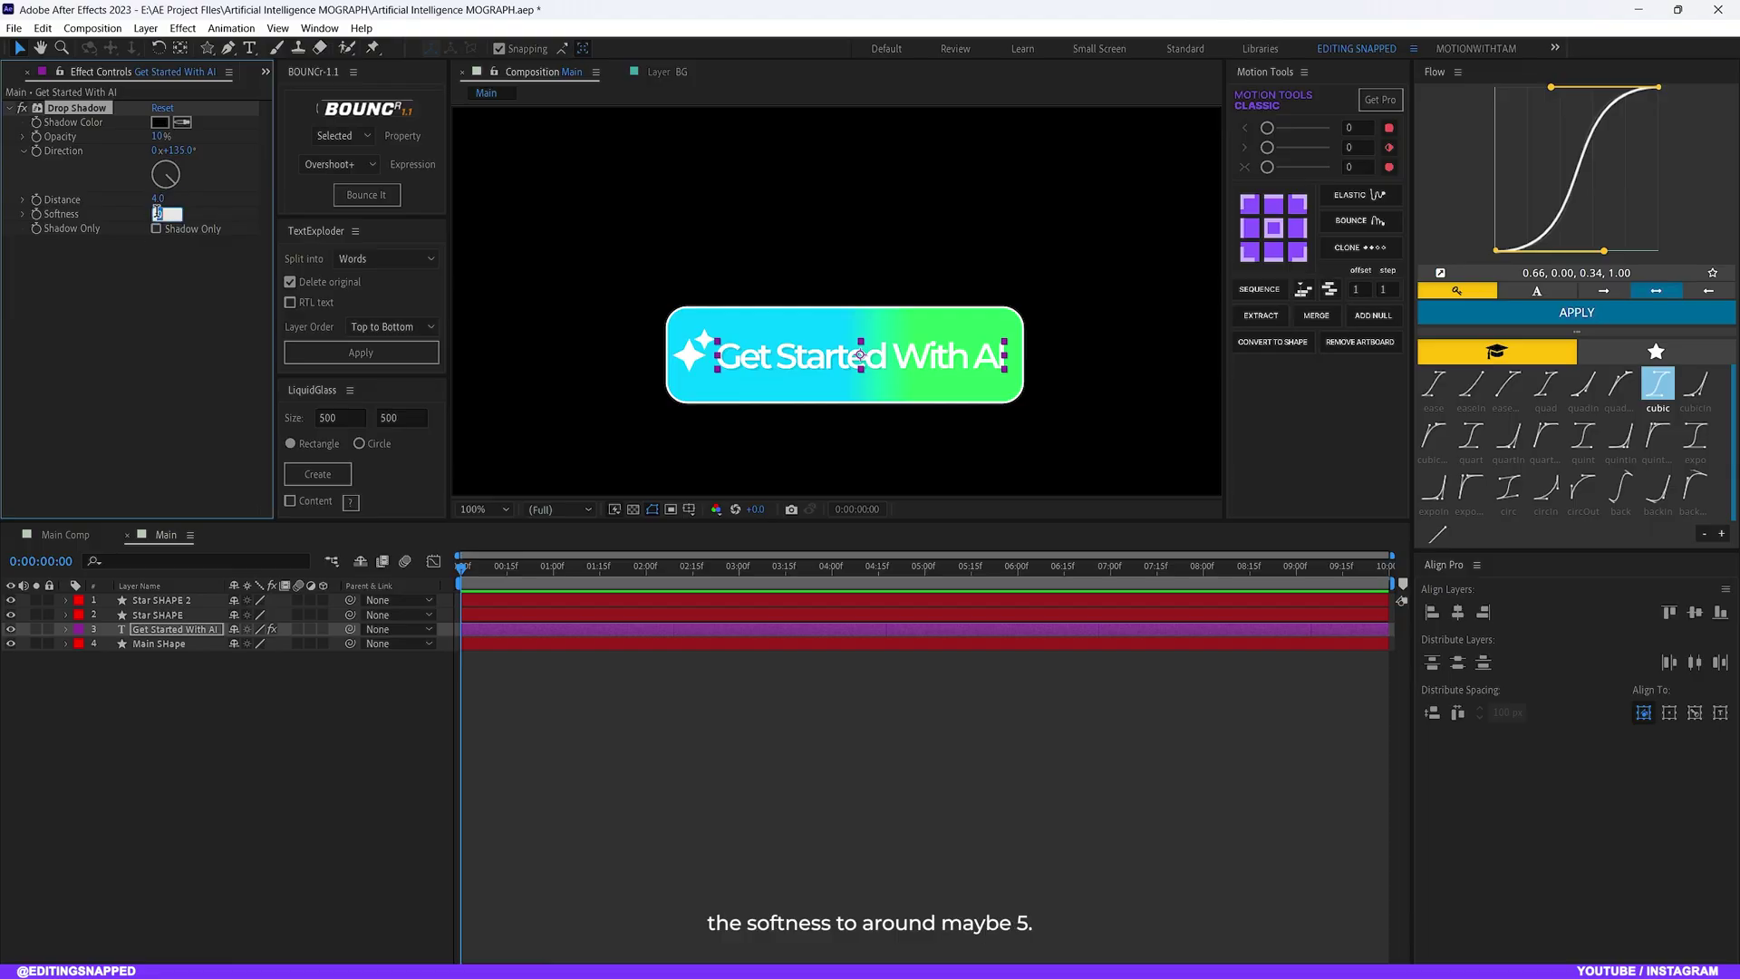
pyautogui.write('5')
pyautogui.press('Return')
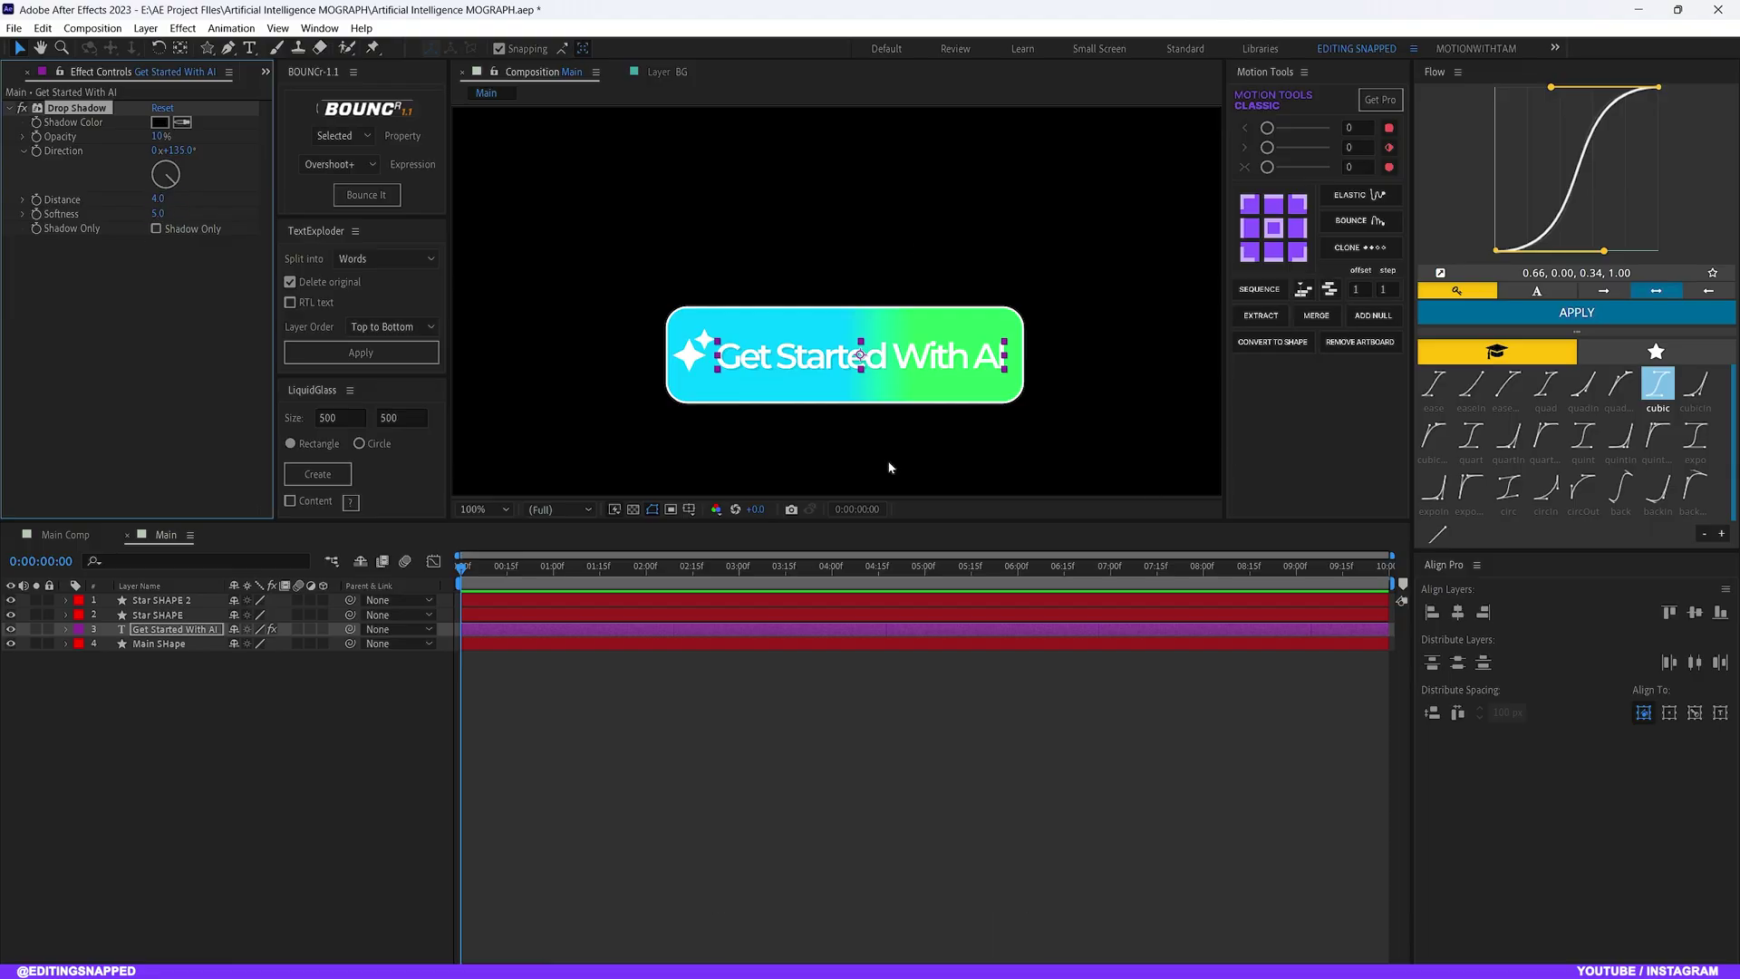
# Copy the text's Drop Shadow and paste it onto both Star SHAPE layers
pyautogui.rightClick(79, 110)
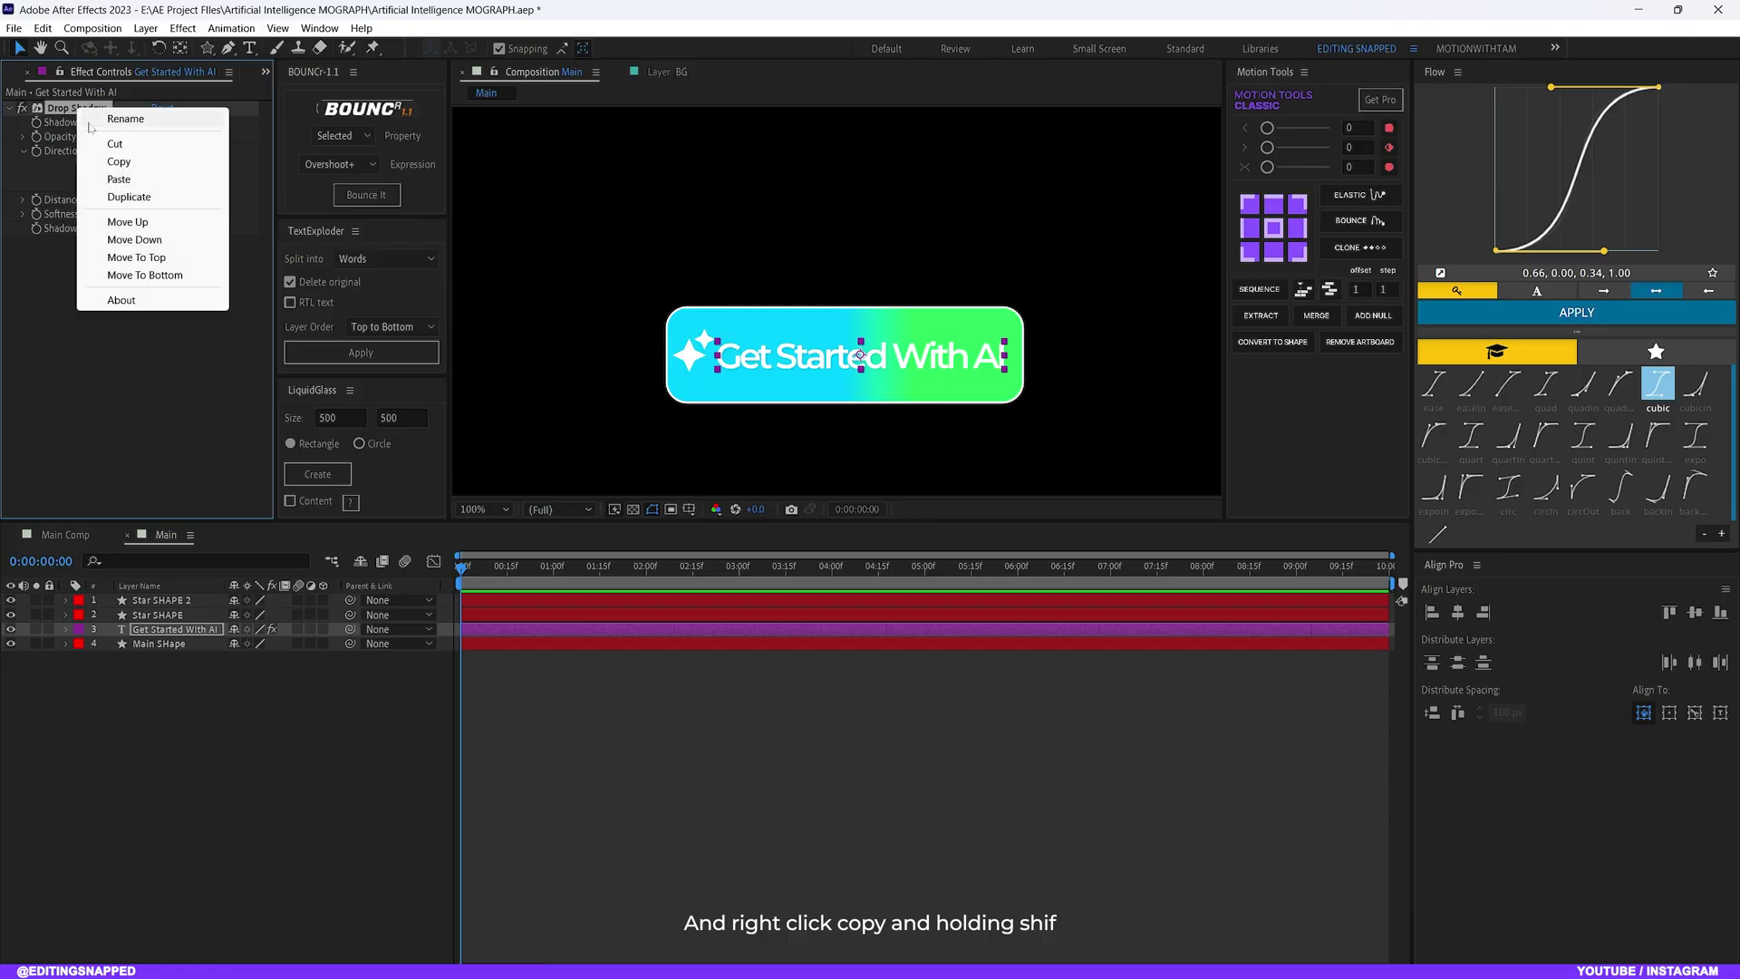
pyautogui.click(118, 161)
pyautogui.click(169, 617)
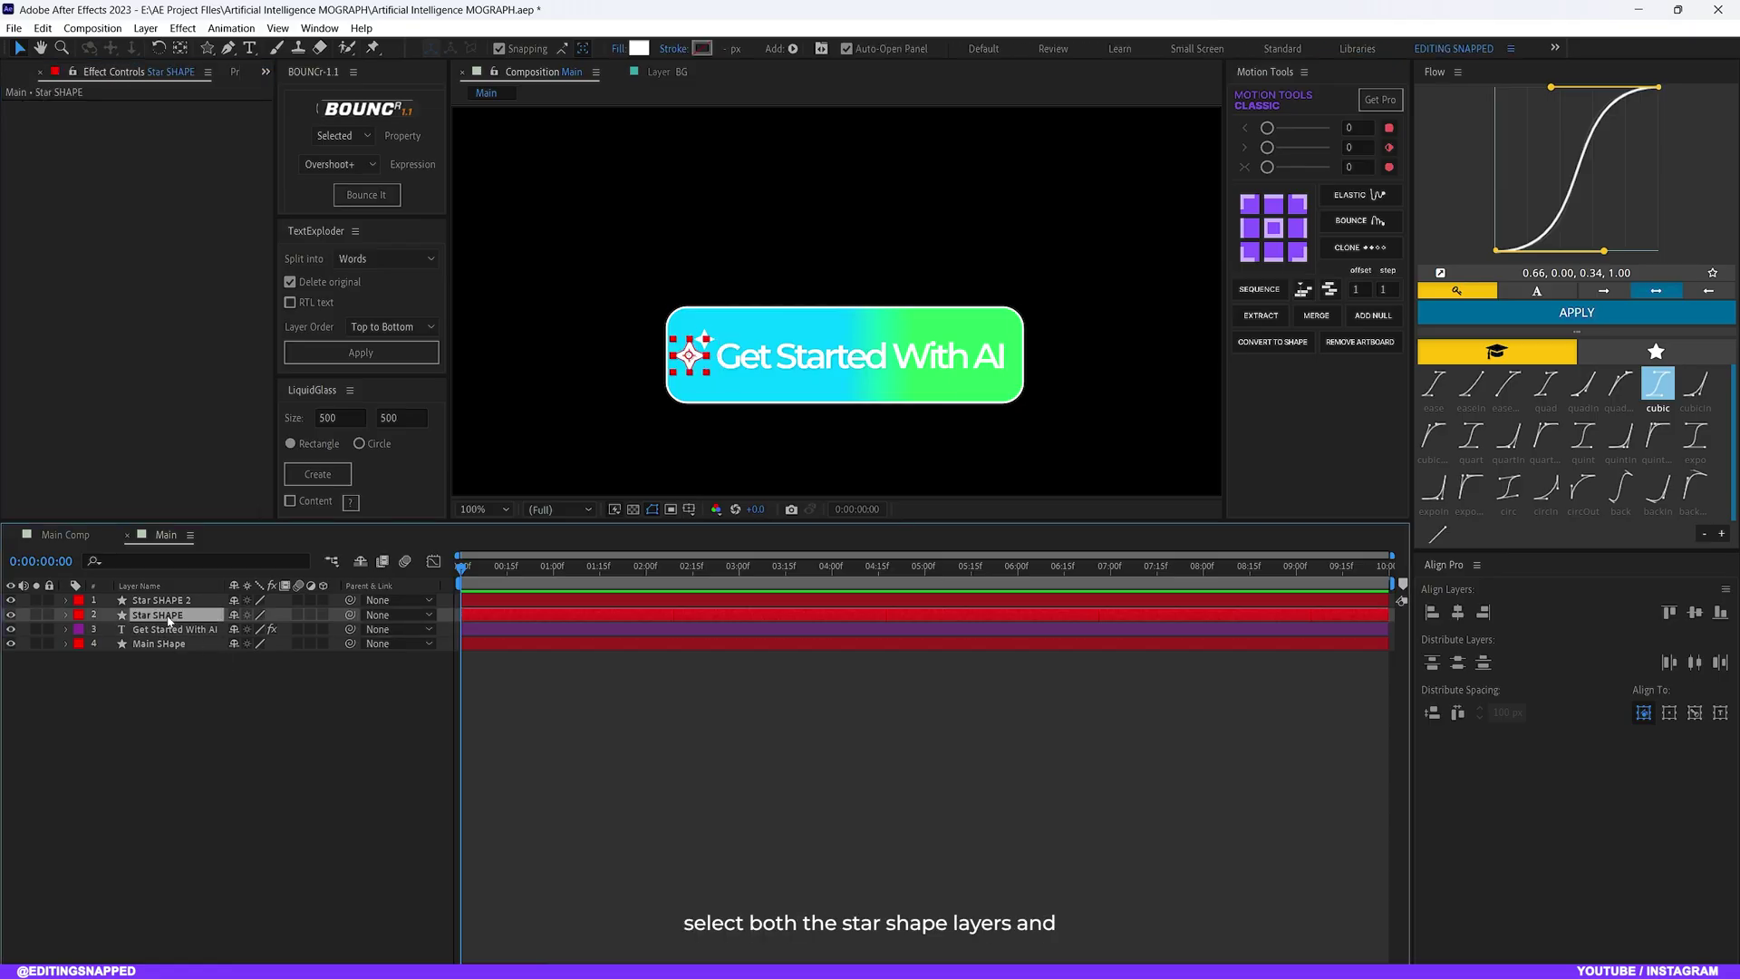
pyautogui.keyDown('shift'); pyautogui.click(169, 601); pyautogui.keyUp('shift')
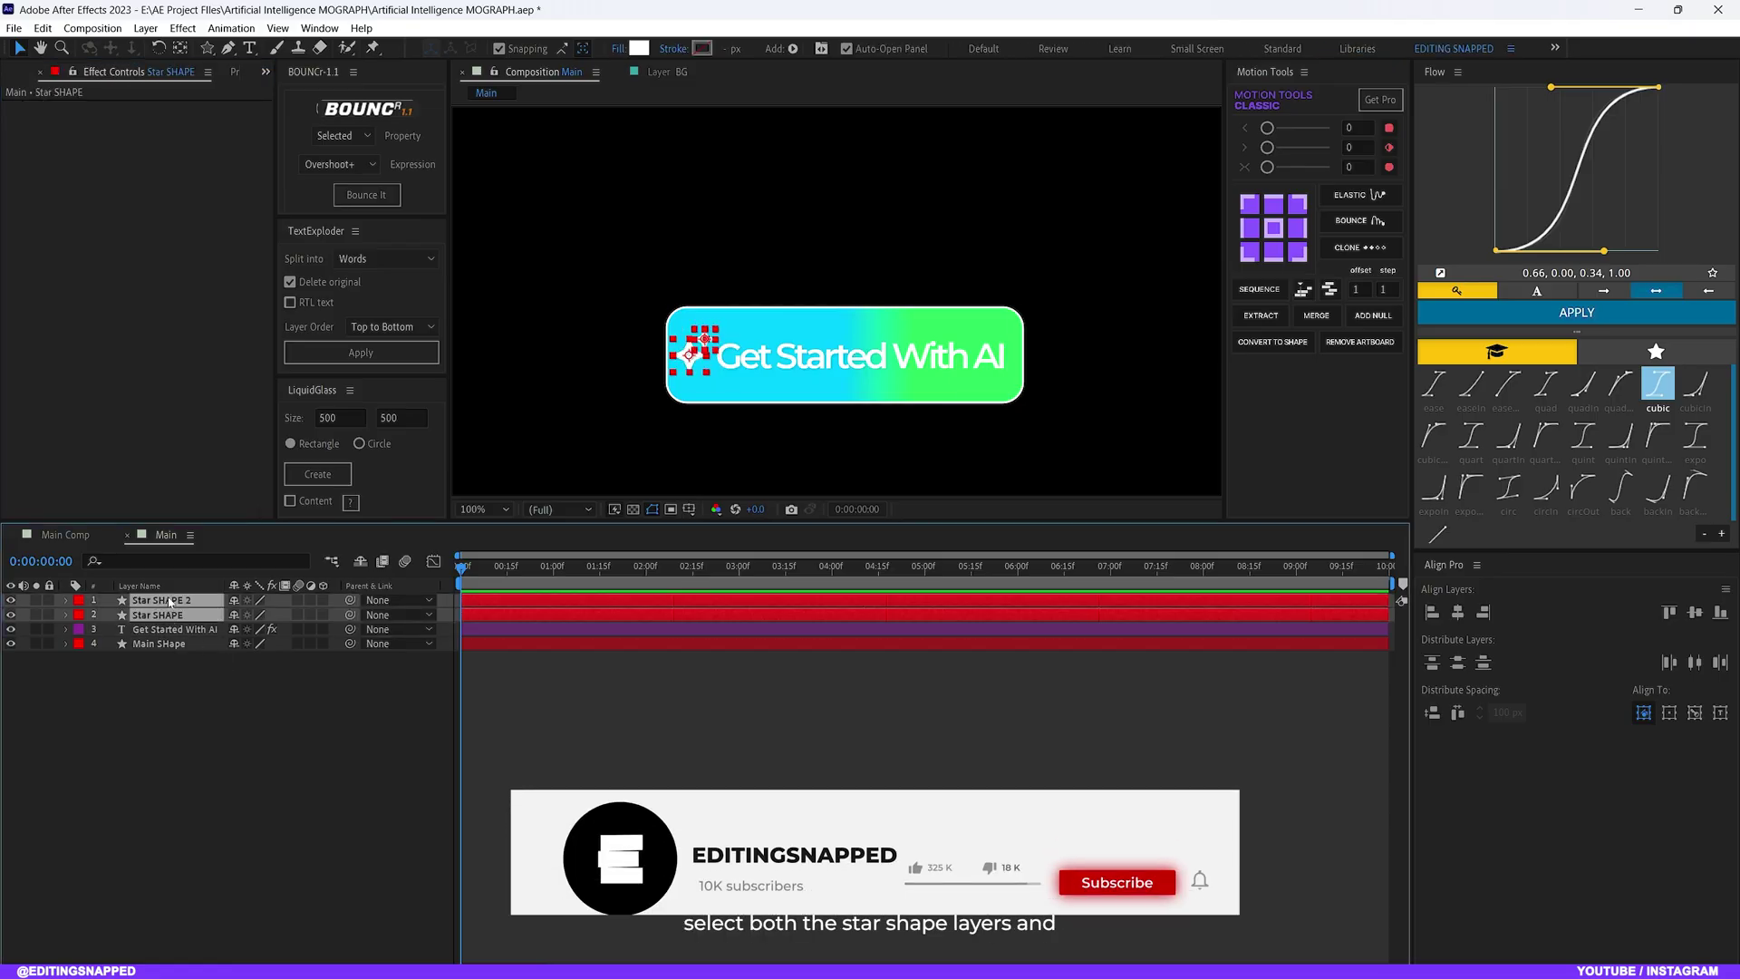
pyautogui.hotkey('ctrl', 'v')
# Return to the timeline start and hide the star and text layers, leaving Main SHape visible
pyautogui.click(223, 694)
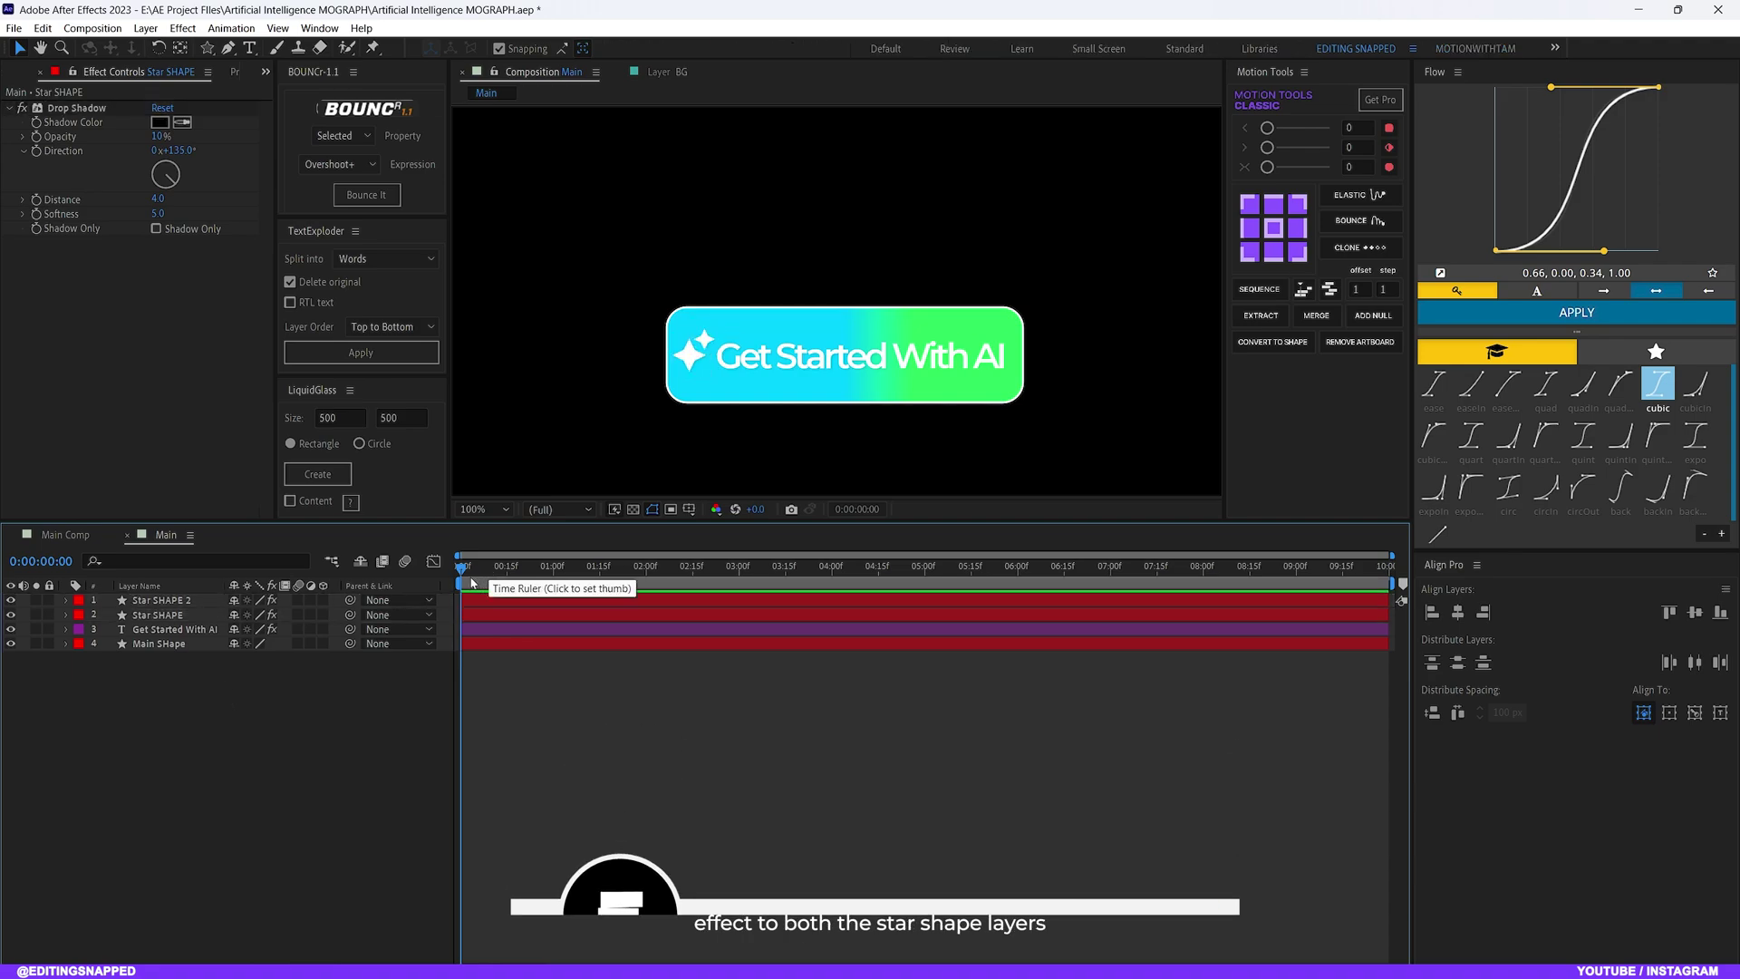
pyautogui.click(542, 579)
pyautogui.moveTo(542, 580); pyautogui.dragTo(473, 580)
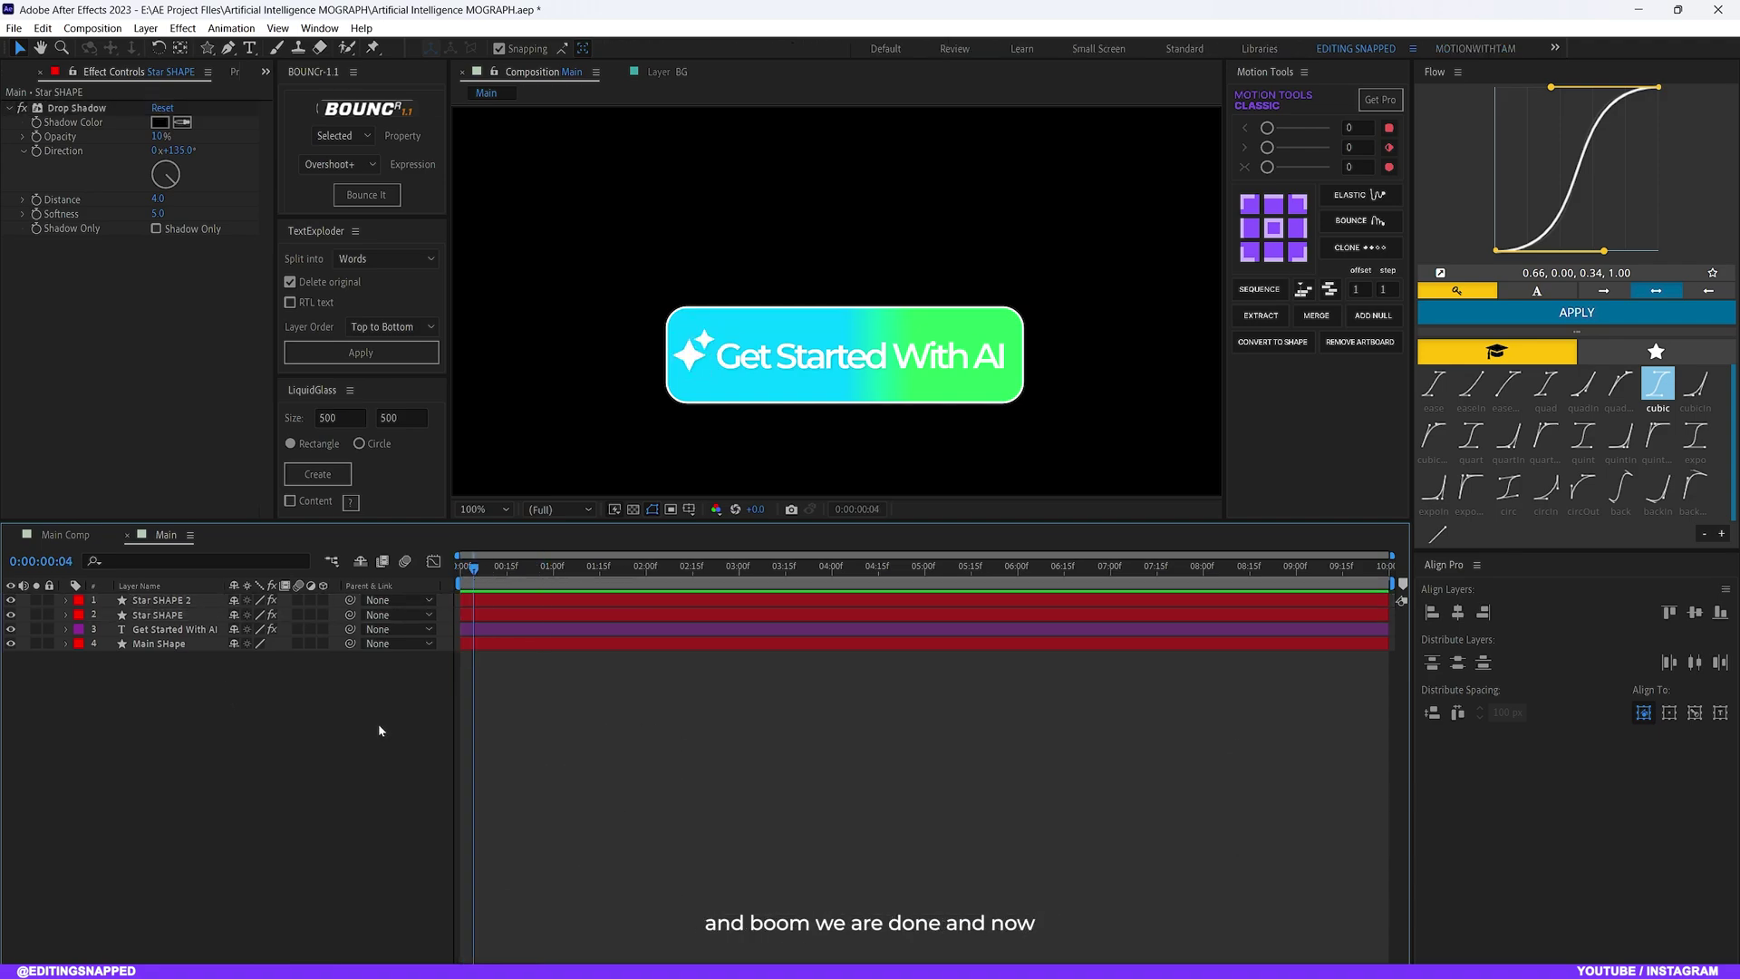
pyautogui.press('Home')
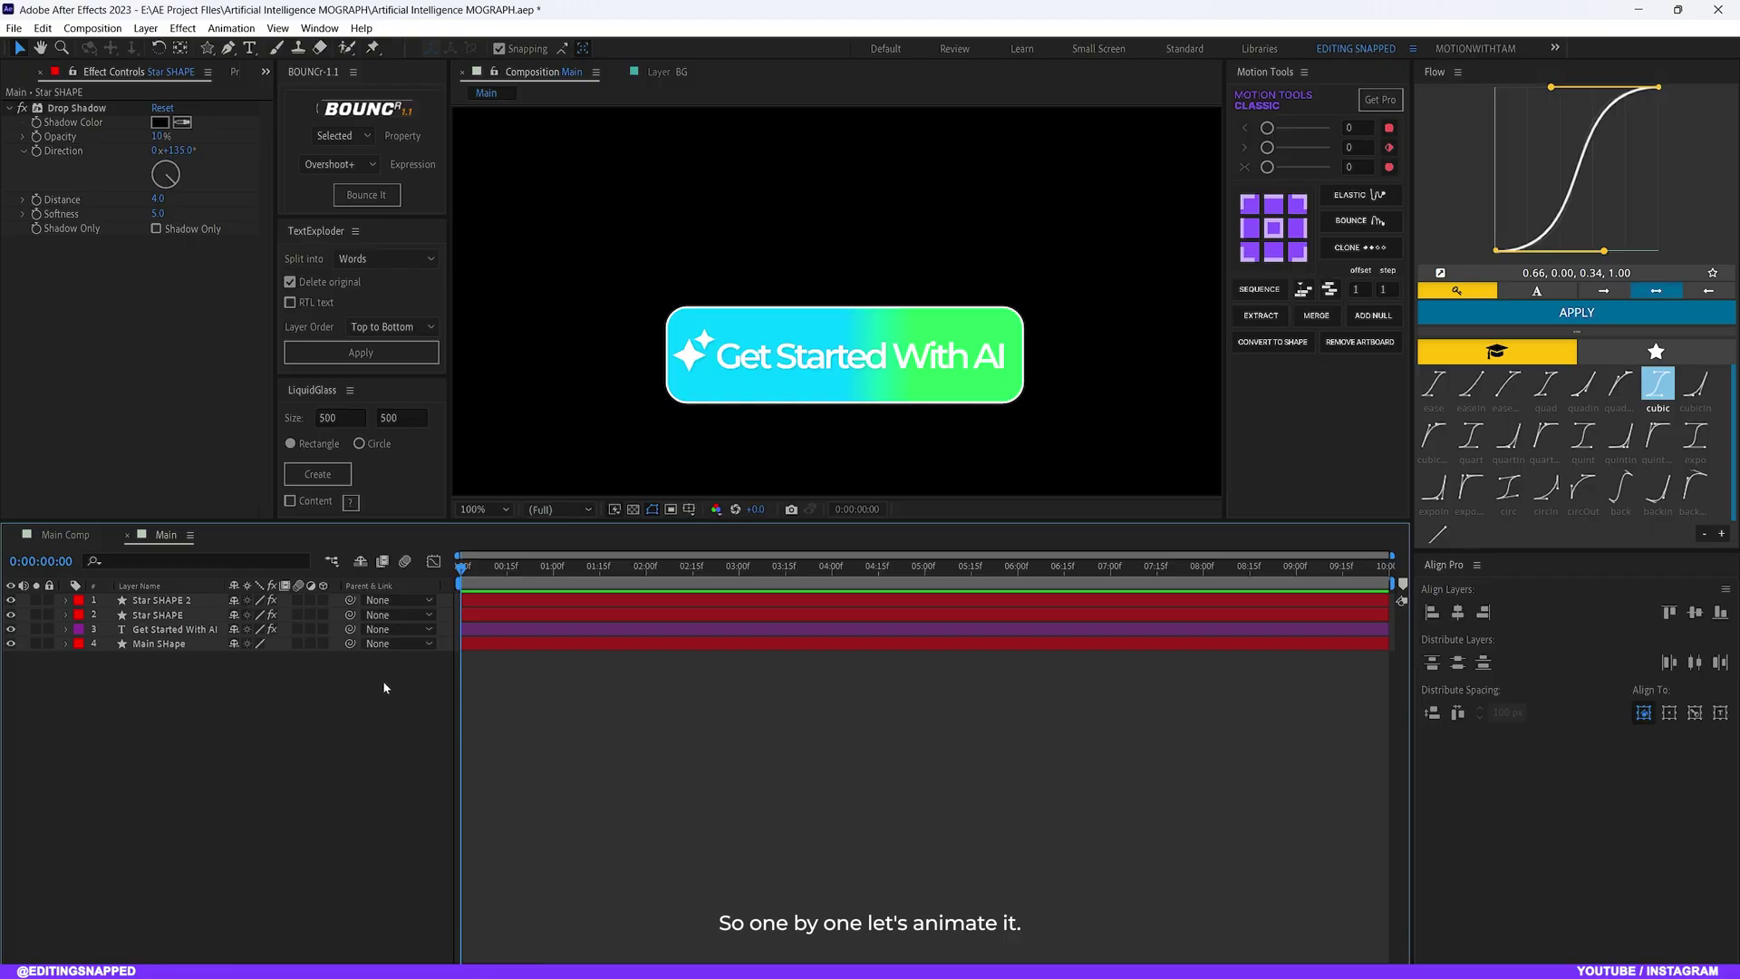
pyautogui.moveTo(11, 600); pyautogui.dragTo(11, 631)
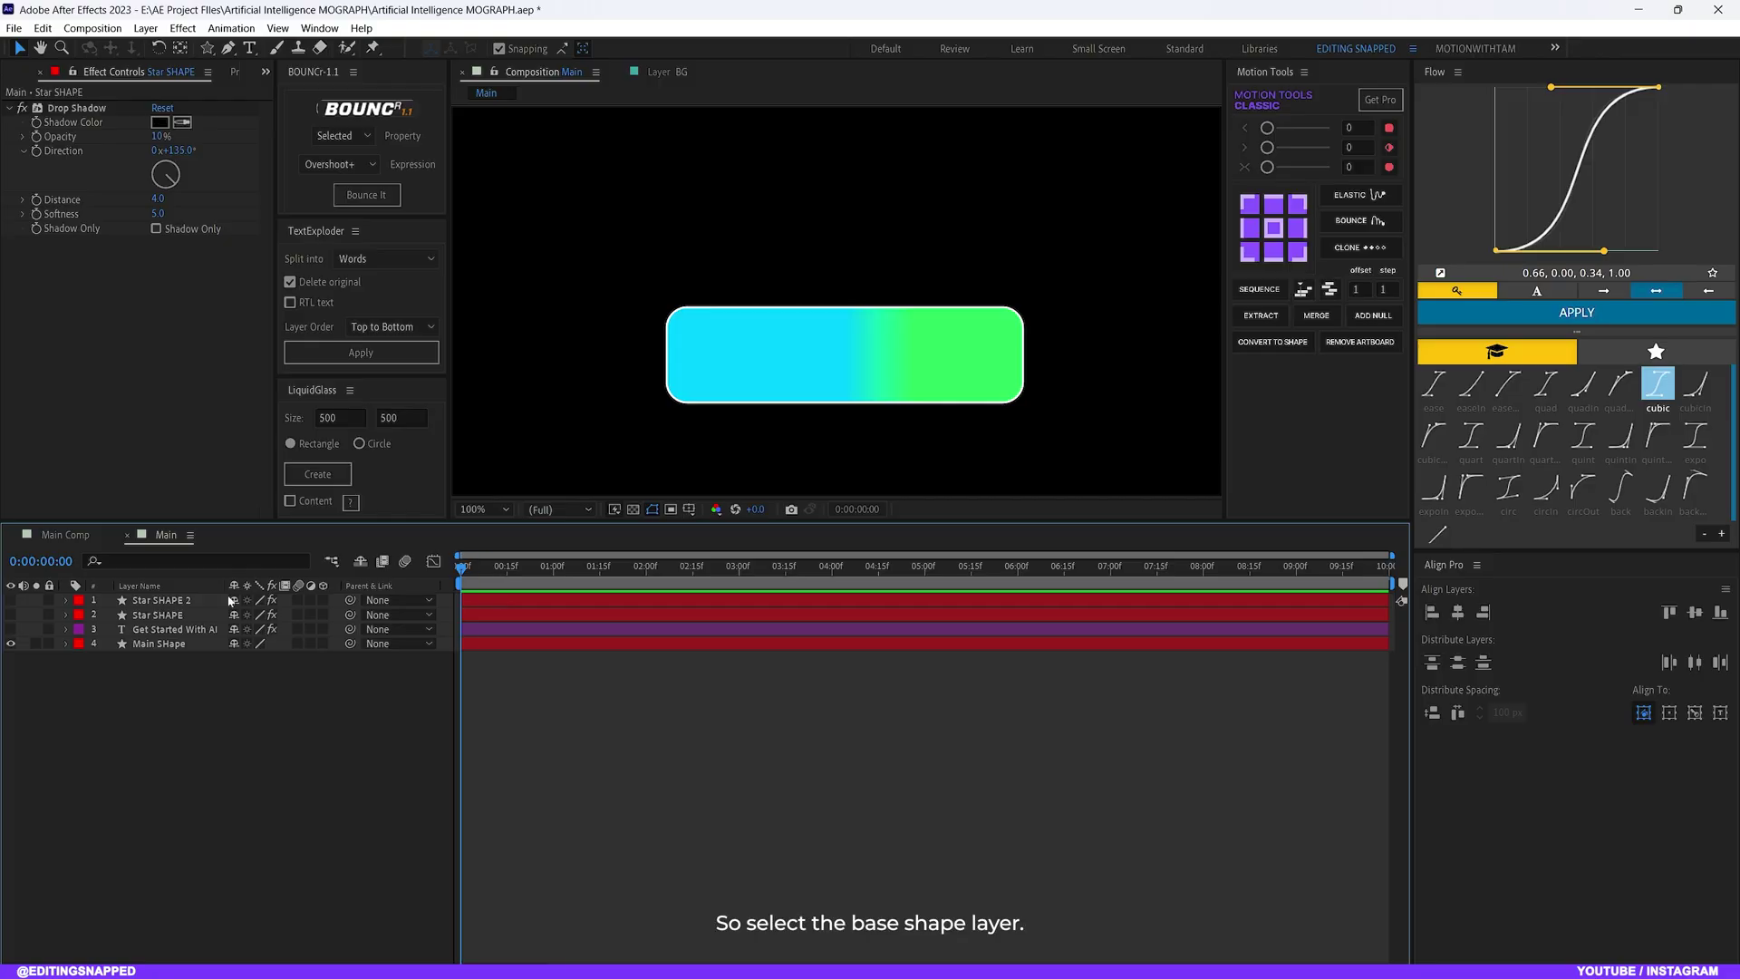
# Reveal Main SHape's Position and Opacity properties and enable keyframing on them
pyautogui.click(168, 644)
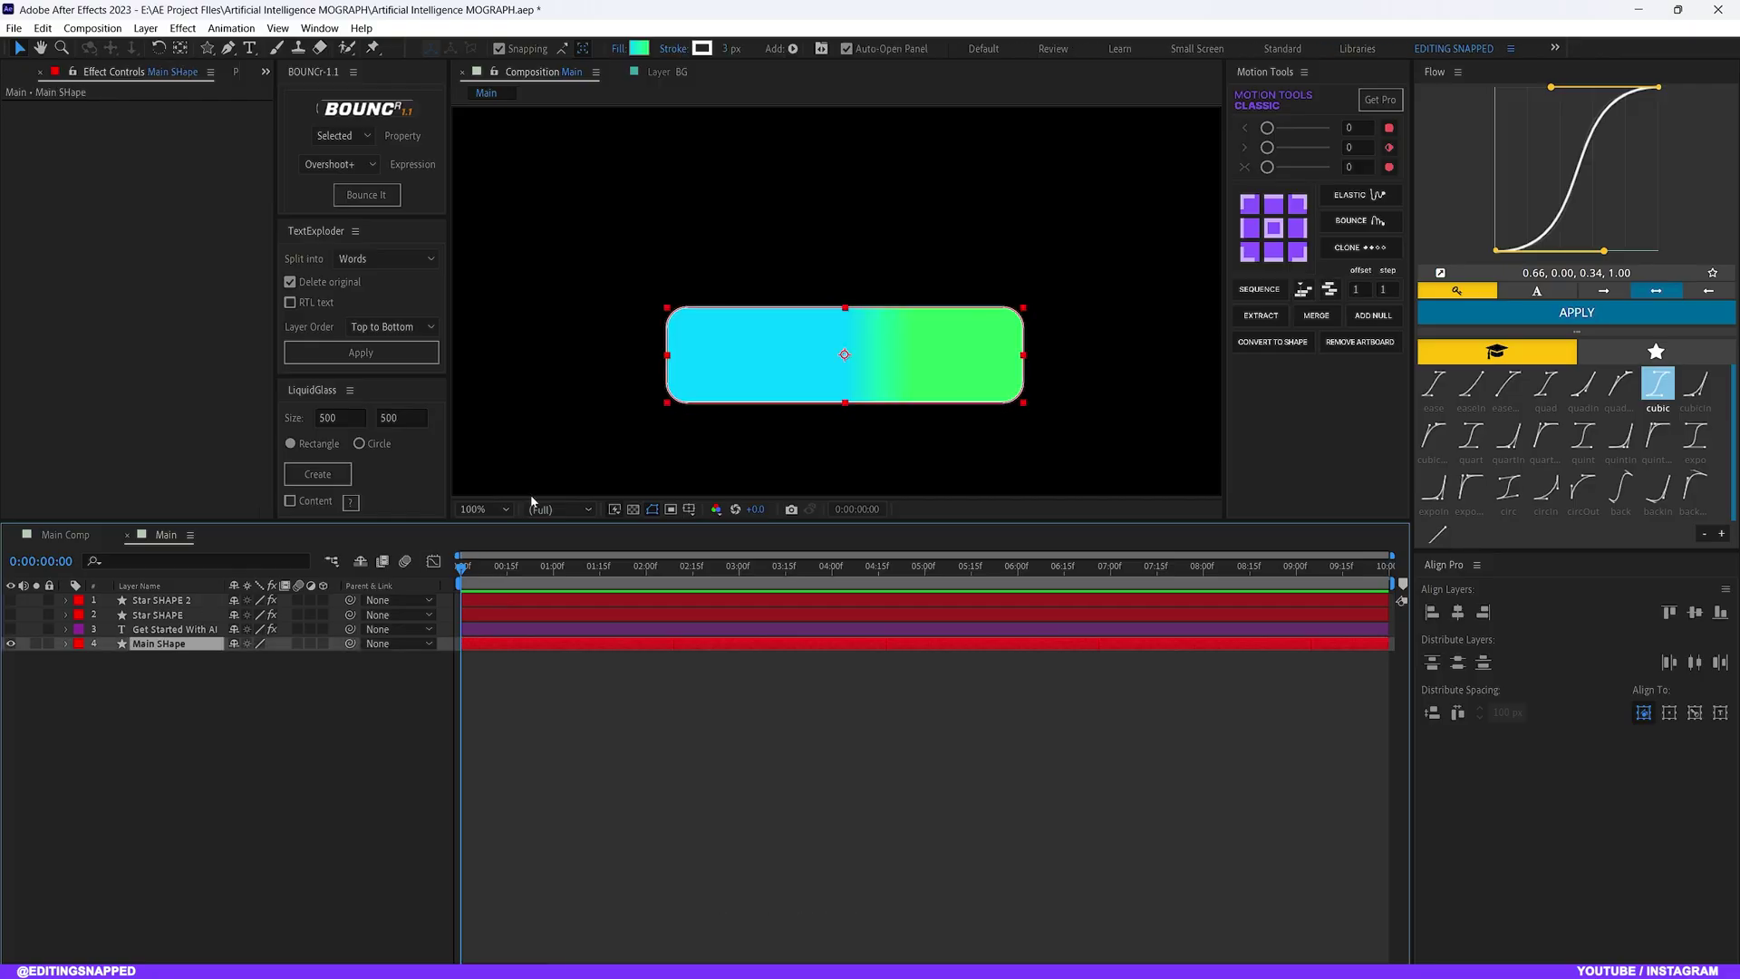
pyautogui.scroll(-4, 663, 369)
pyautogui.scroll(2, 696, 369)
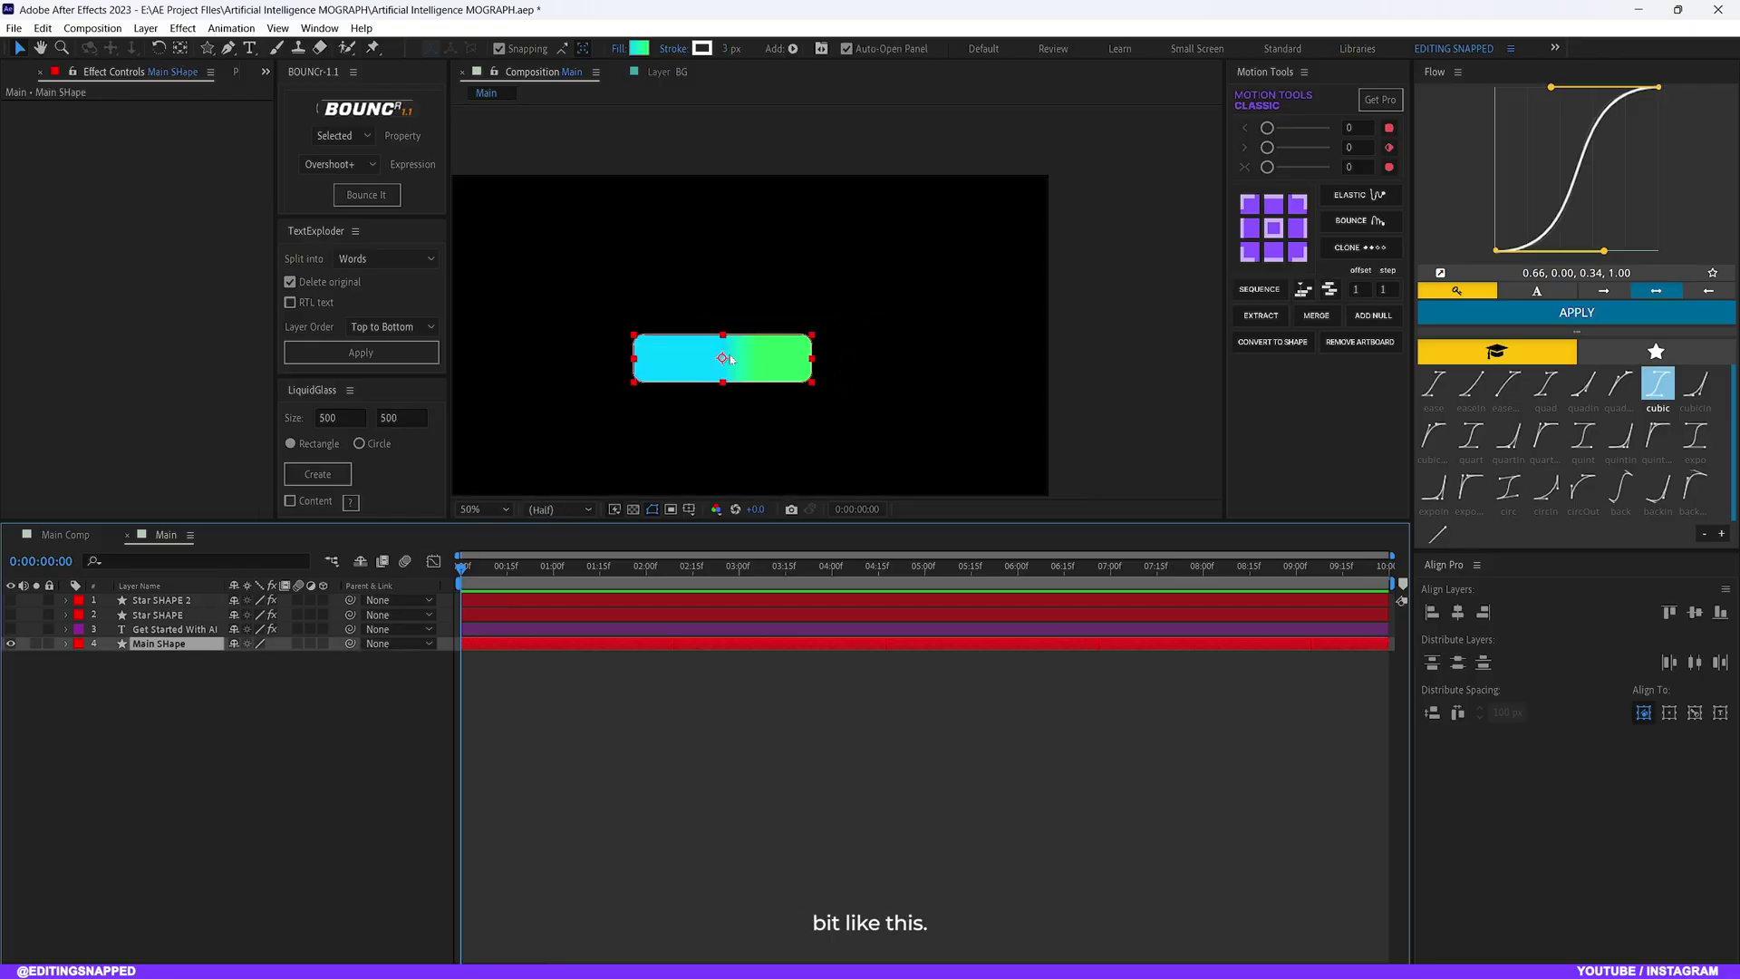
pyautogui.press('space')
pyautogui.moveTo(993, 308); pyautogui.dragTo(1094, 246)
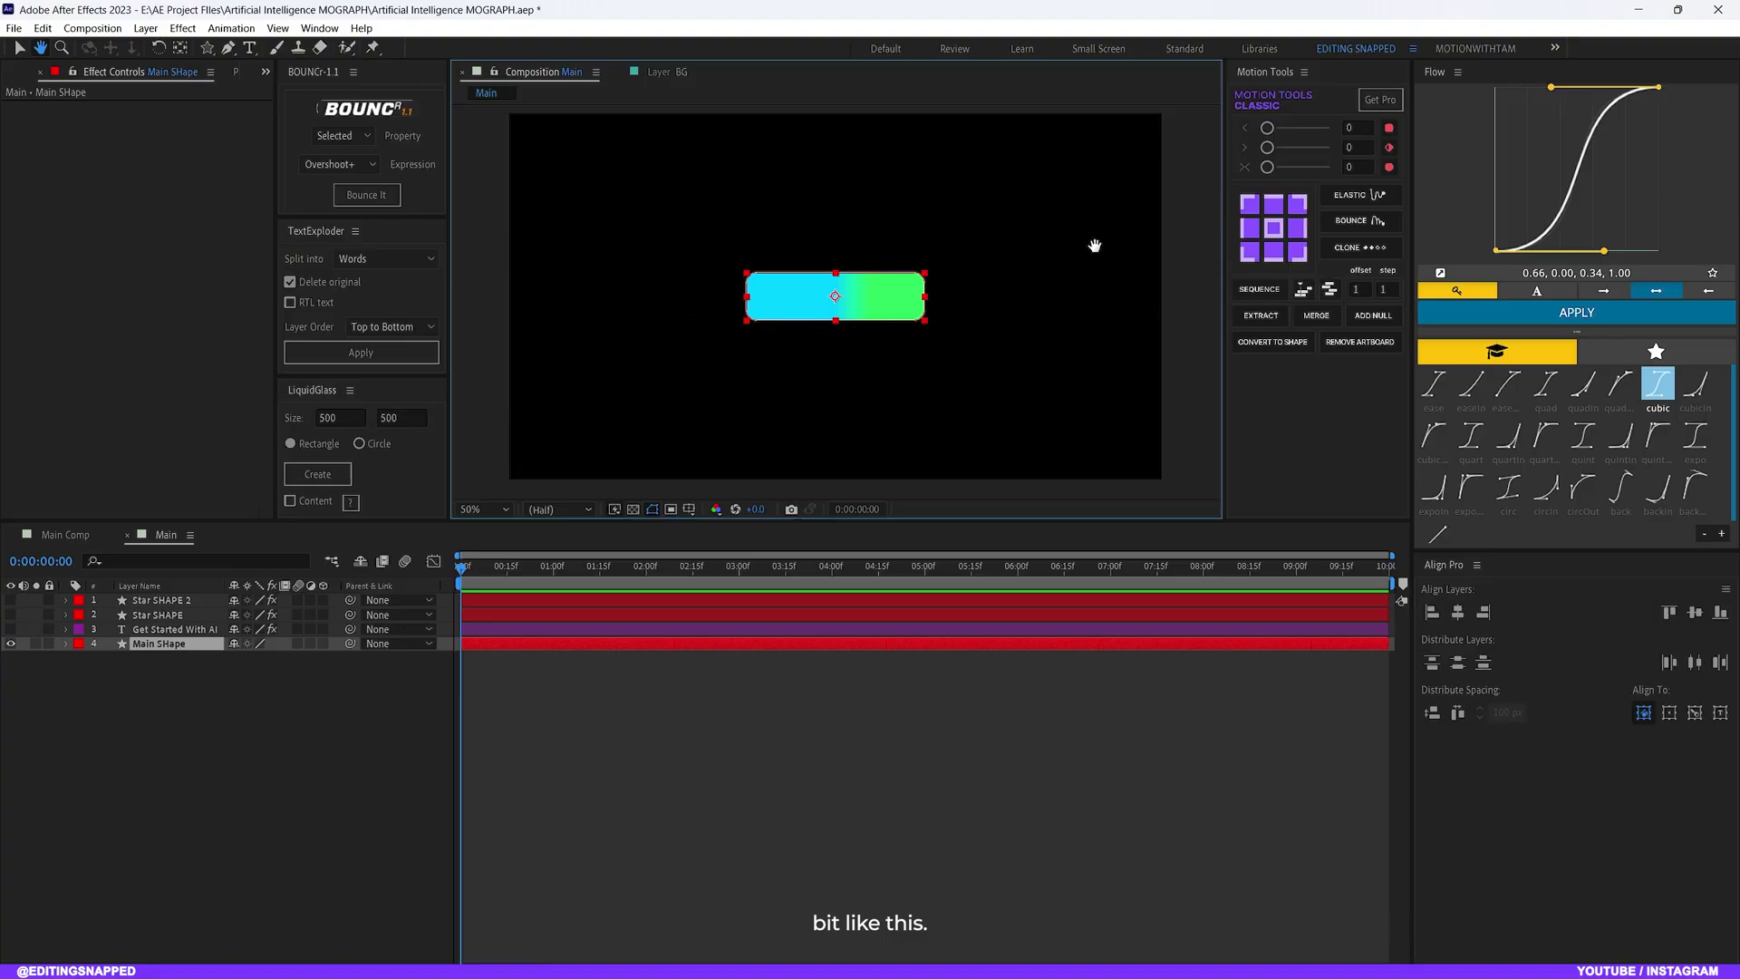
pyautogui.click(109, 798)
pyautogui.click(159, 644)
pyautogui.moveTo(496, 573)
pyautogui.mouseDown()
pyautogui.moveTo(536, 571)
pyautogui.moveTo(462, 571)
pyautogui.mouseUp()
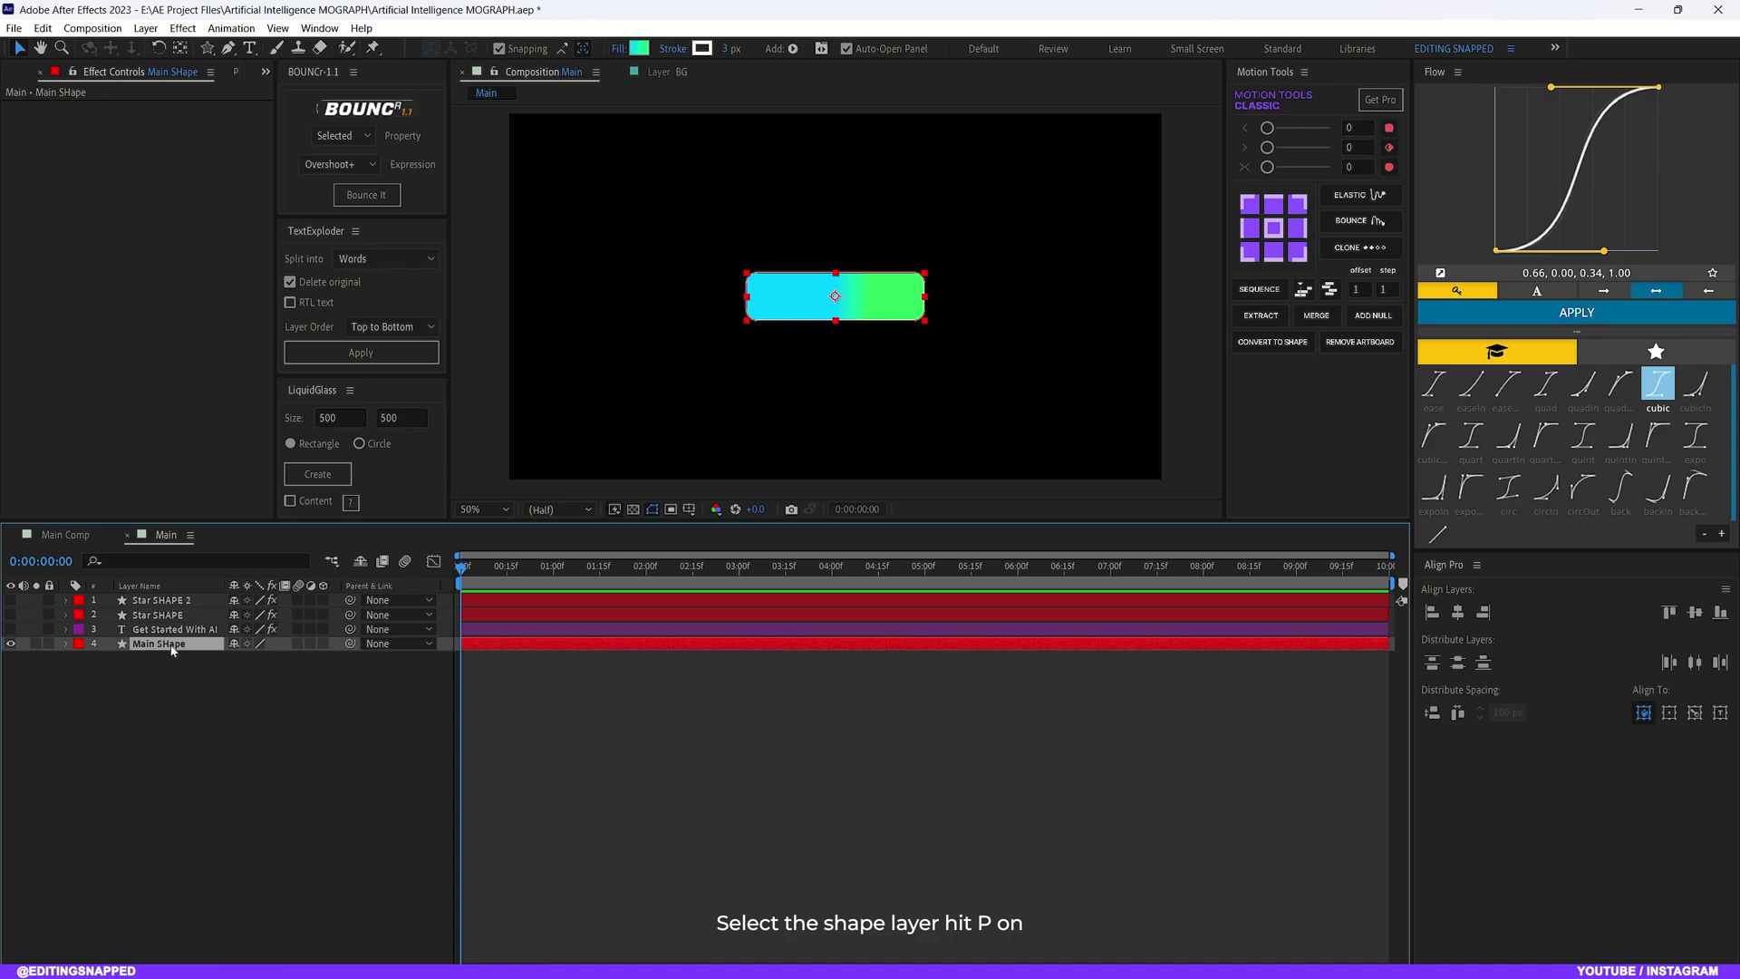
pyautogui.press('p')
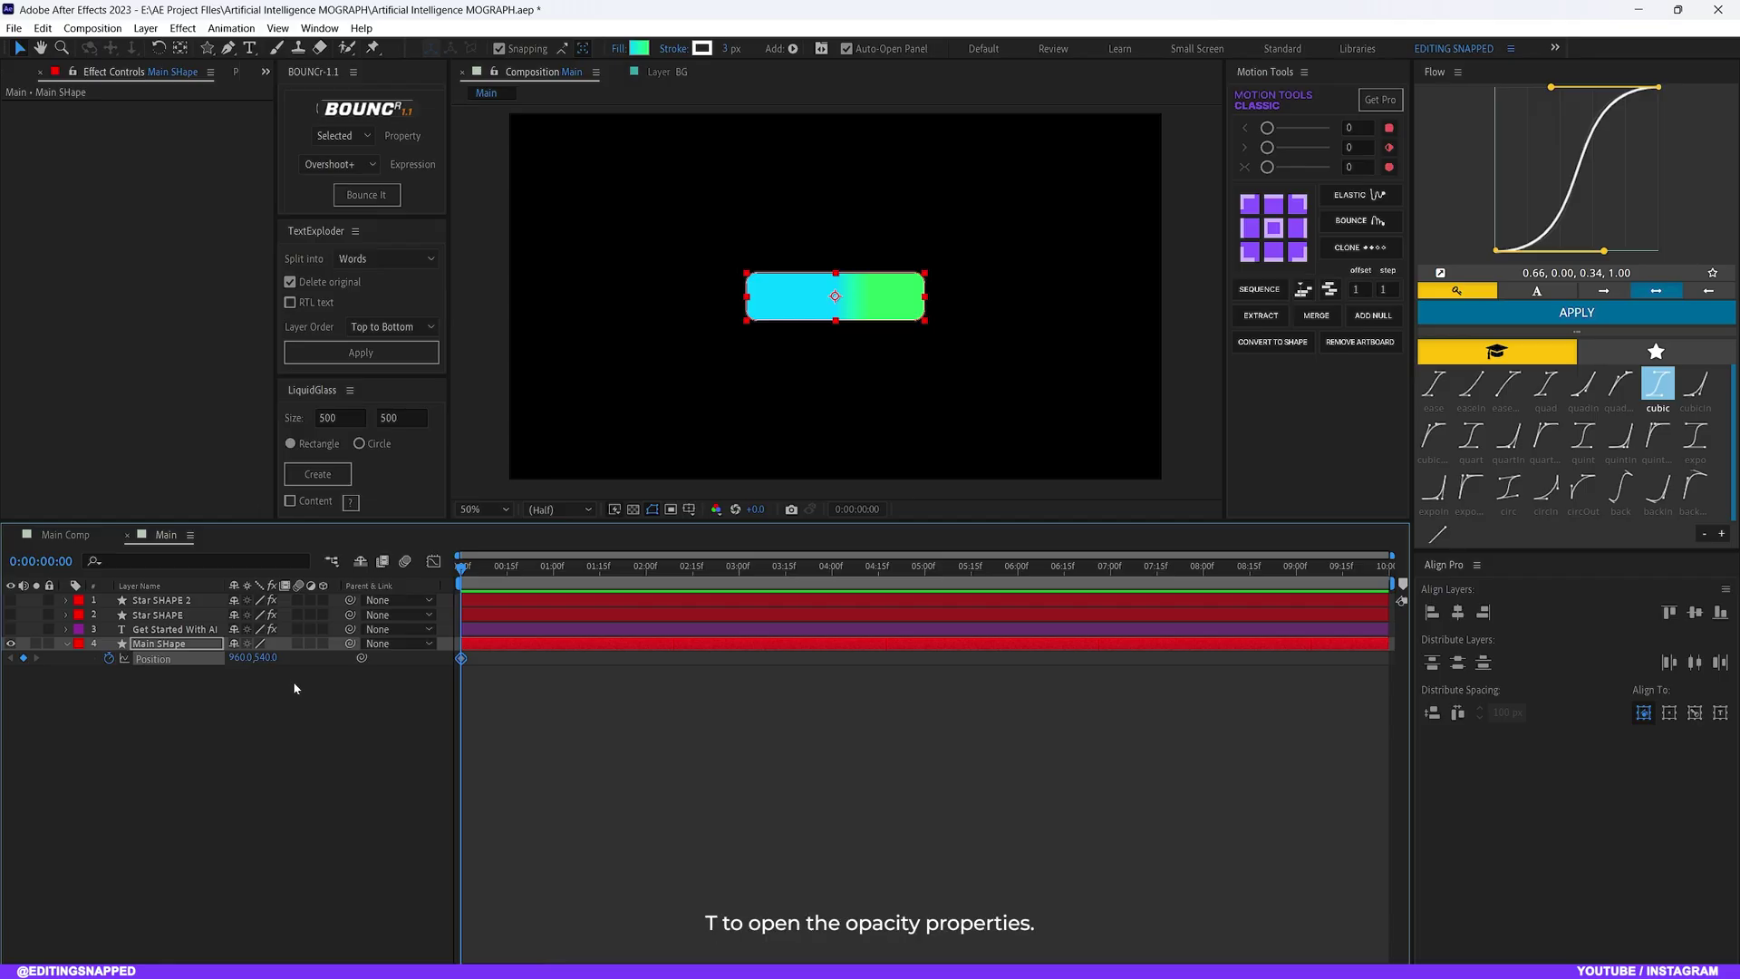
pyautogui.press('t')
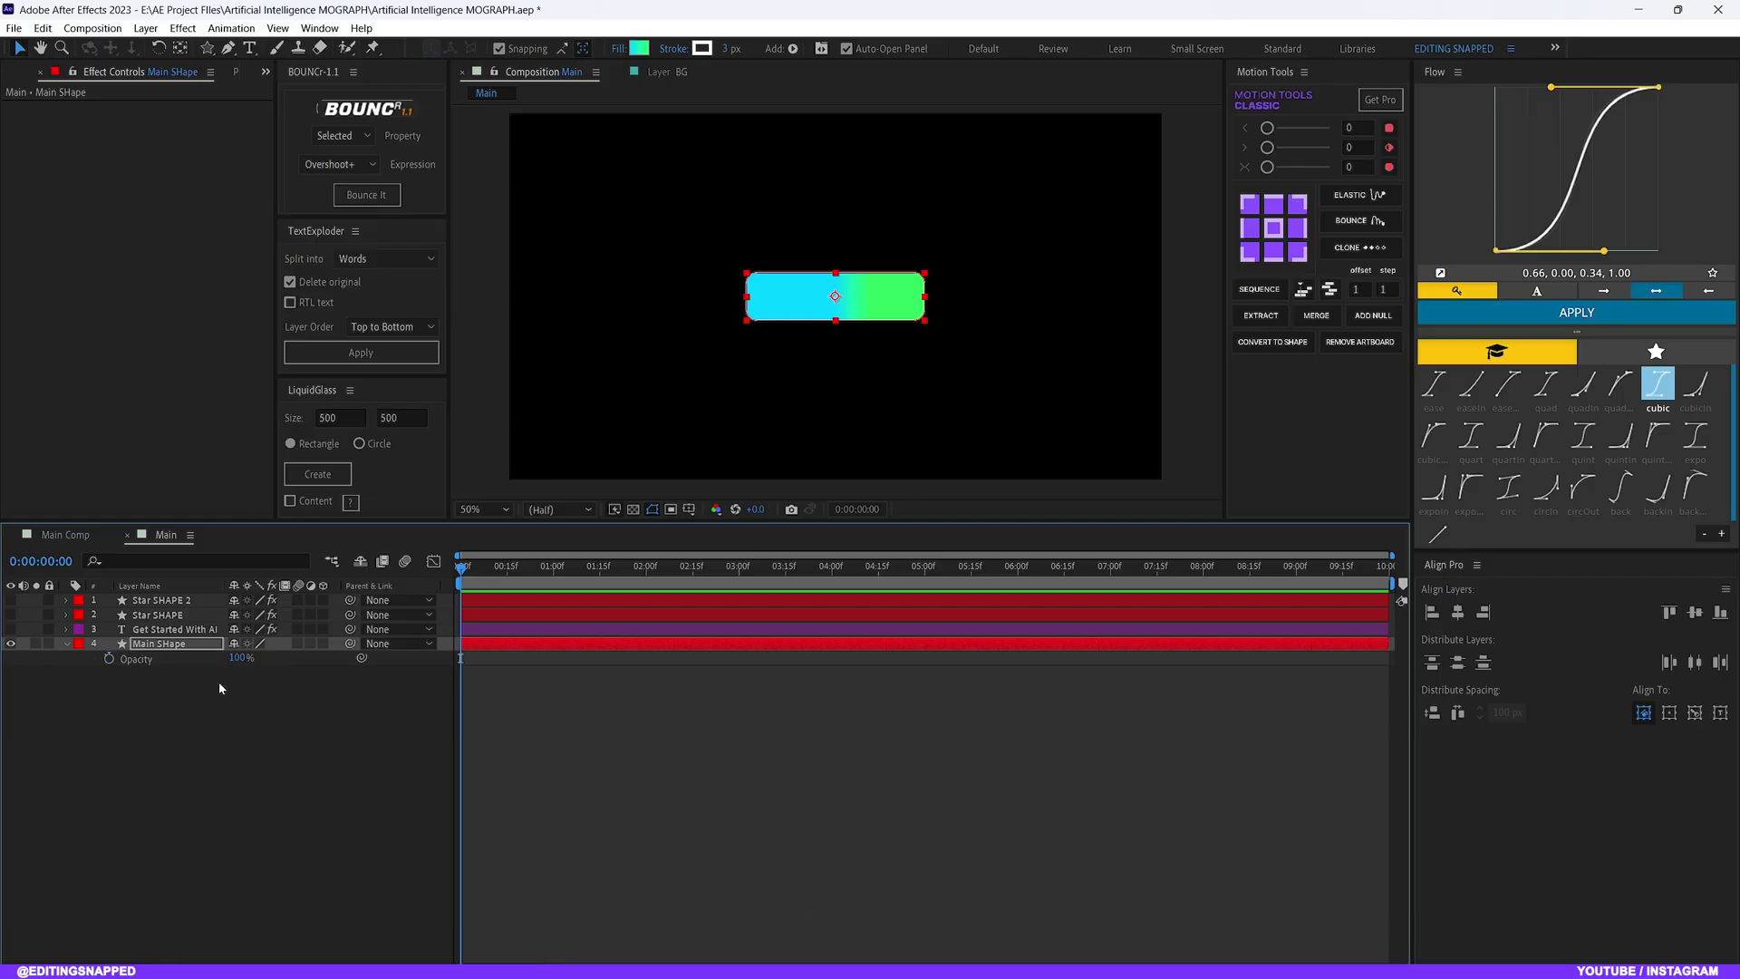
pyautogui.click(109, 661)
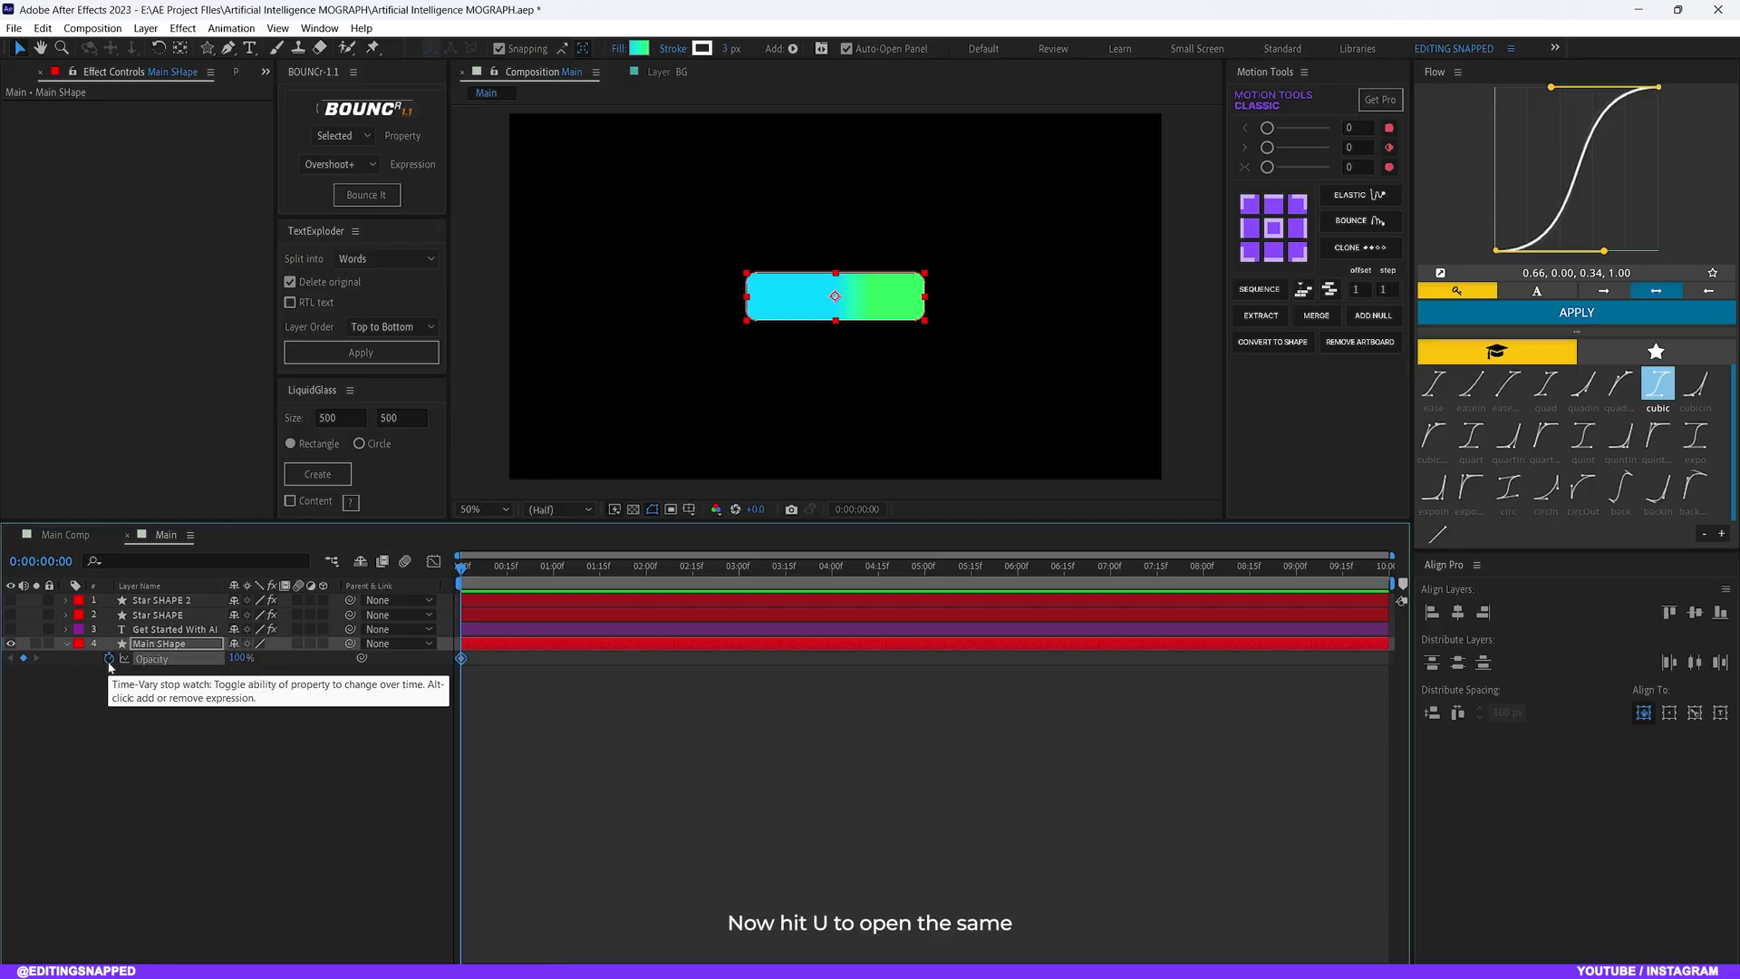
pyautogui.press('u')
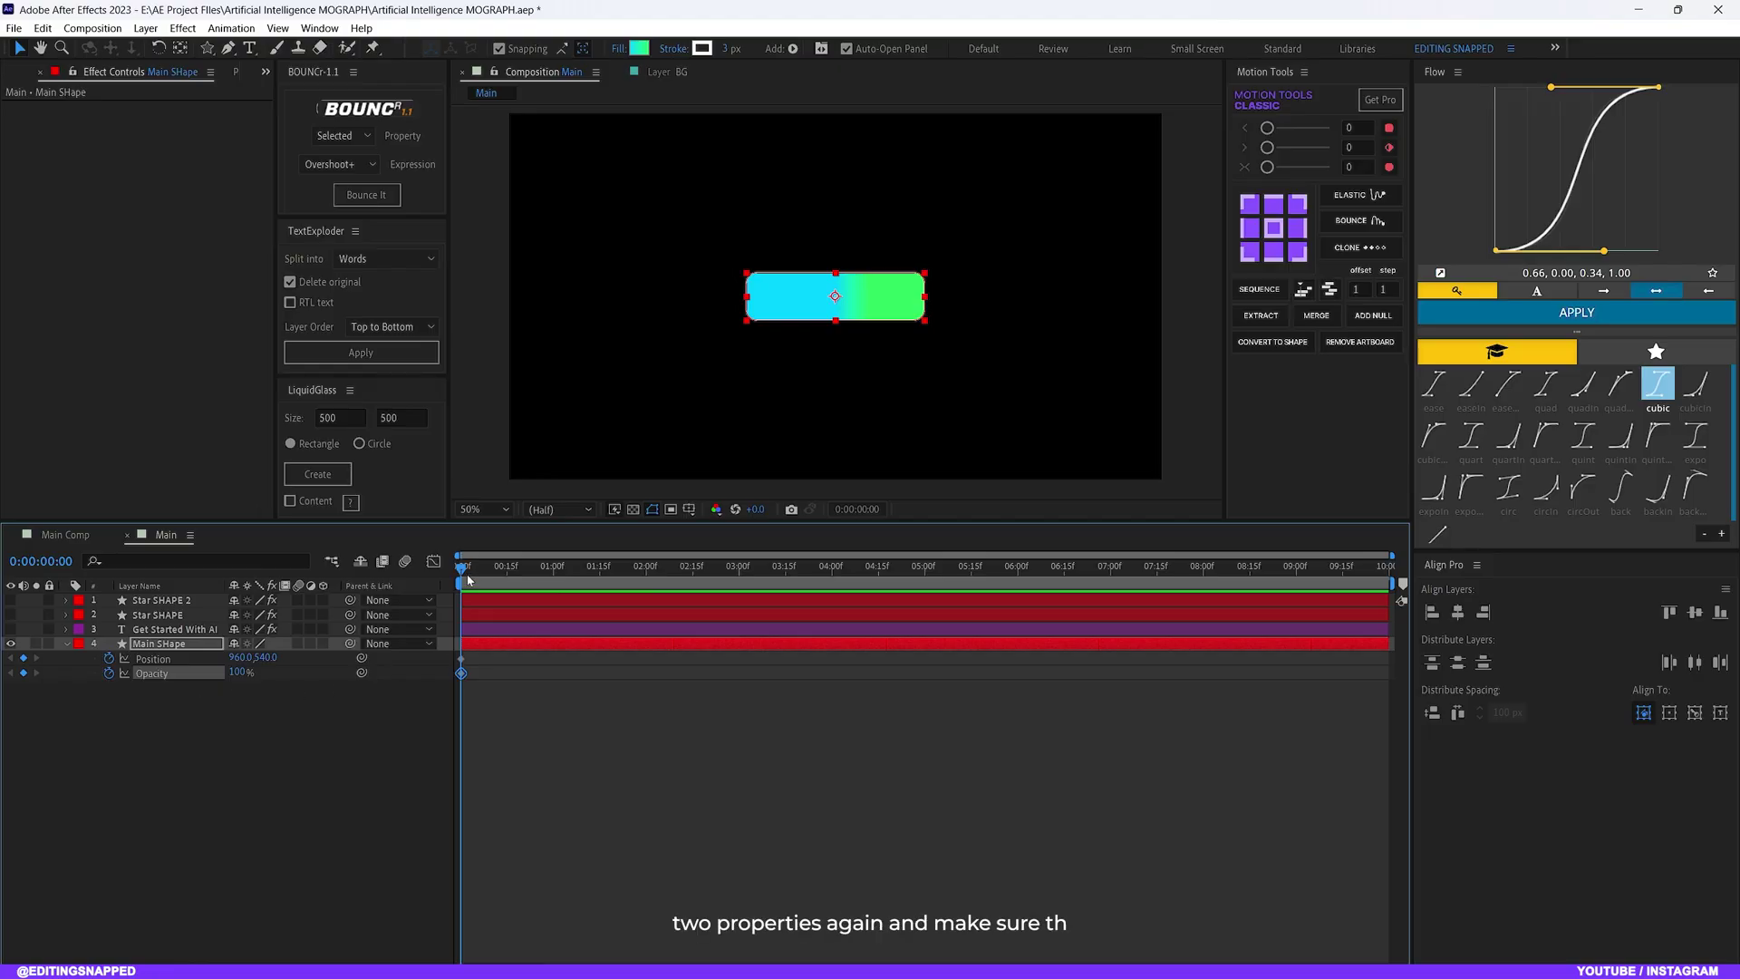
# Keyframe Main SHape at one second, then start it lower down and fully transparent at frame 0
pyautogui.moveTo(469, 580); pyautogui.dragTo(554, 578)
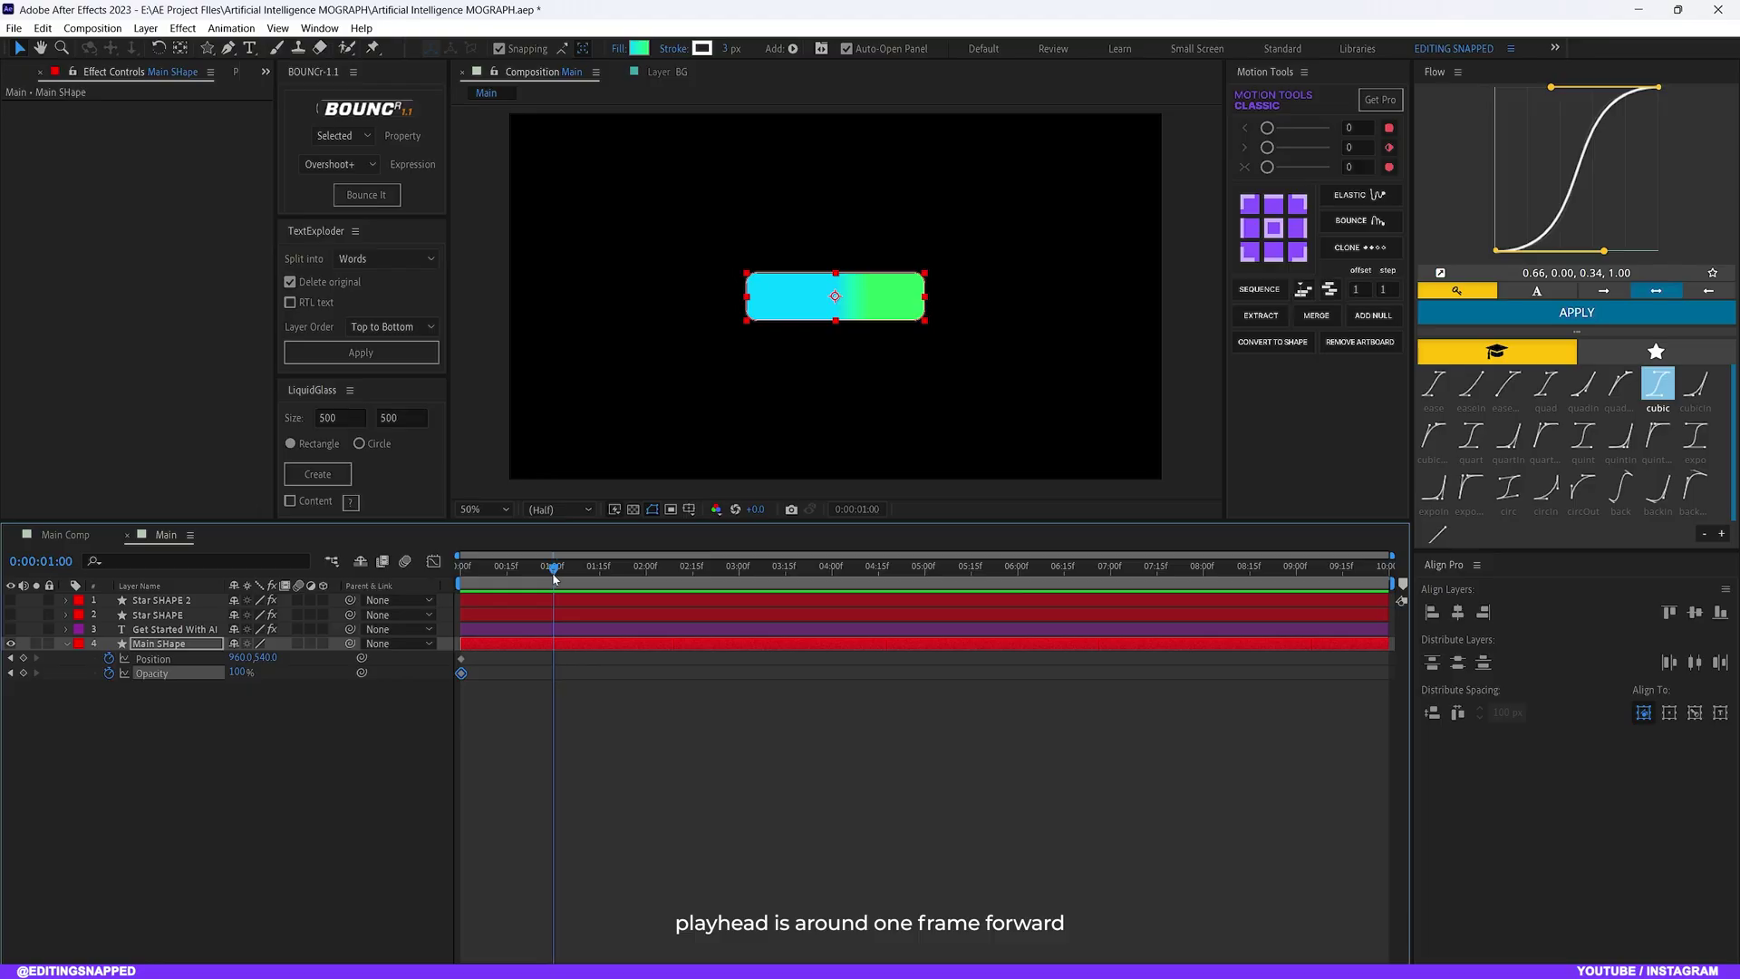
pyautogui.click(24, 658)
pyautogui.click(23, 673)
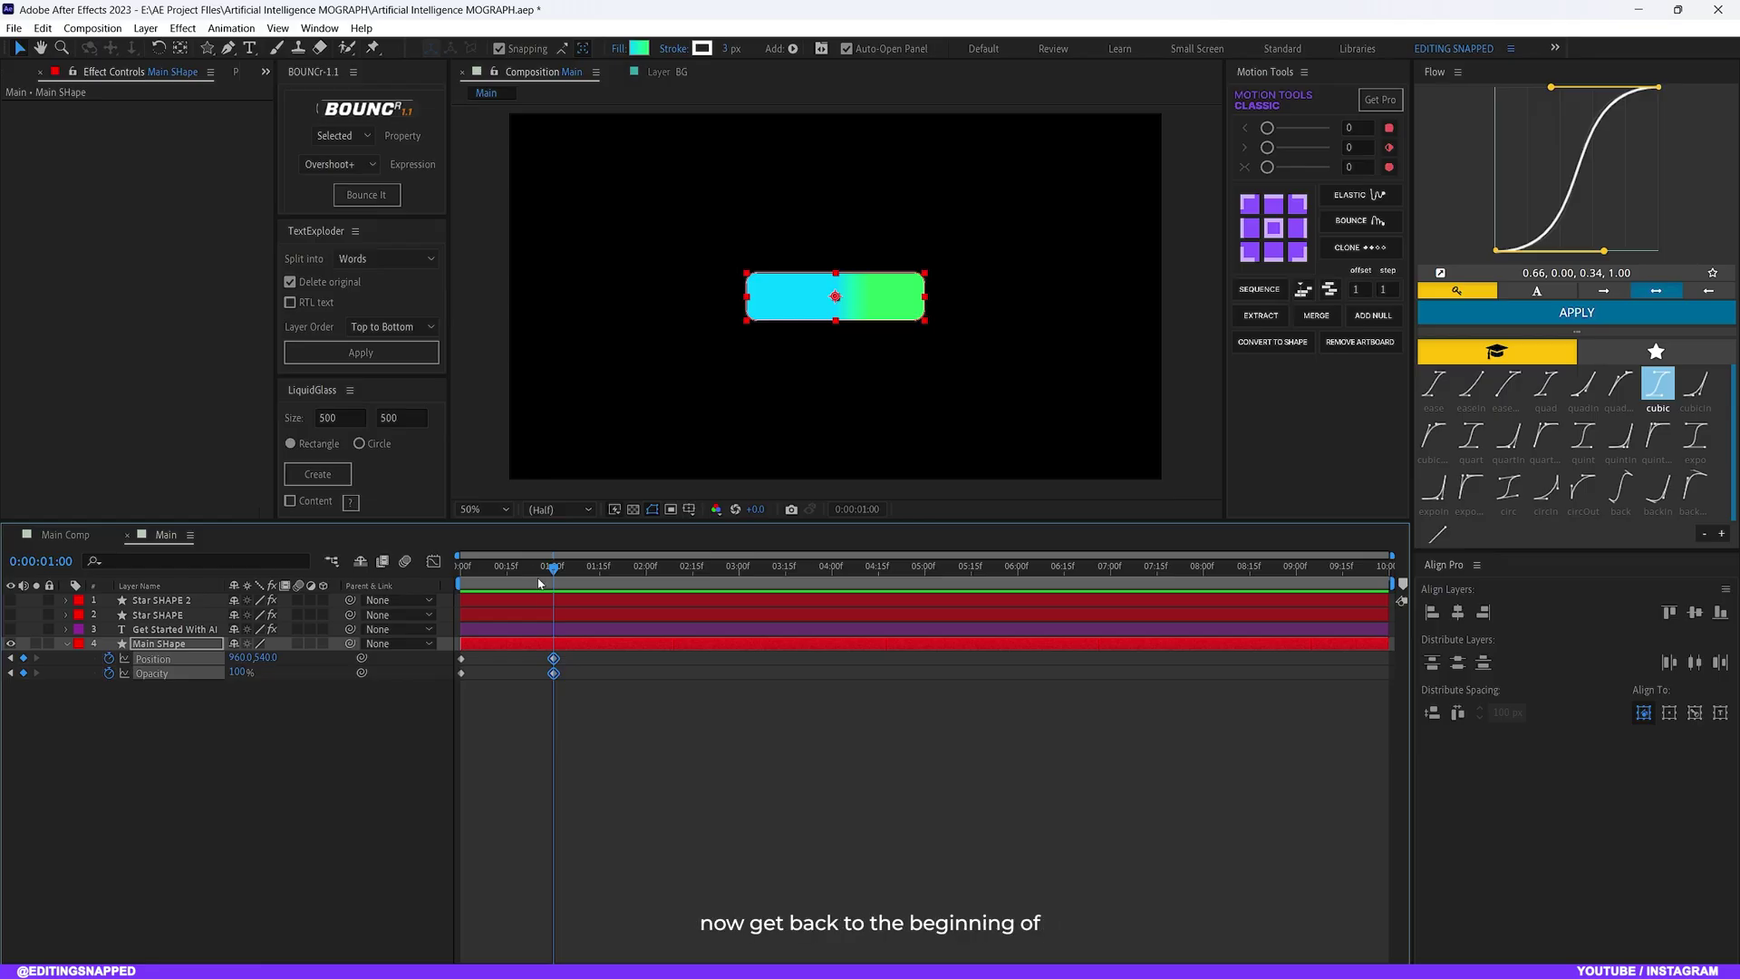
pyautogui.moveTo(539, 571); pyautogui.dragTo(410, 580)
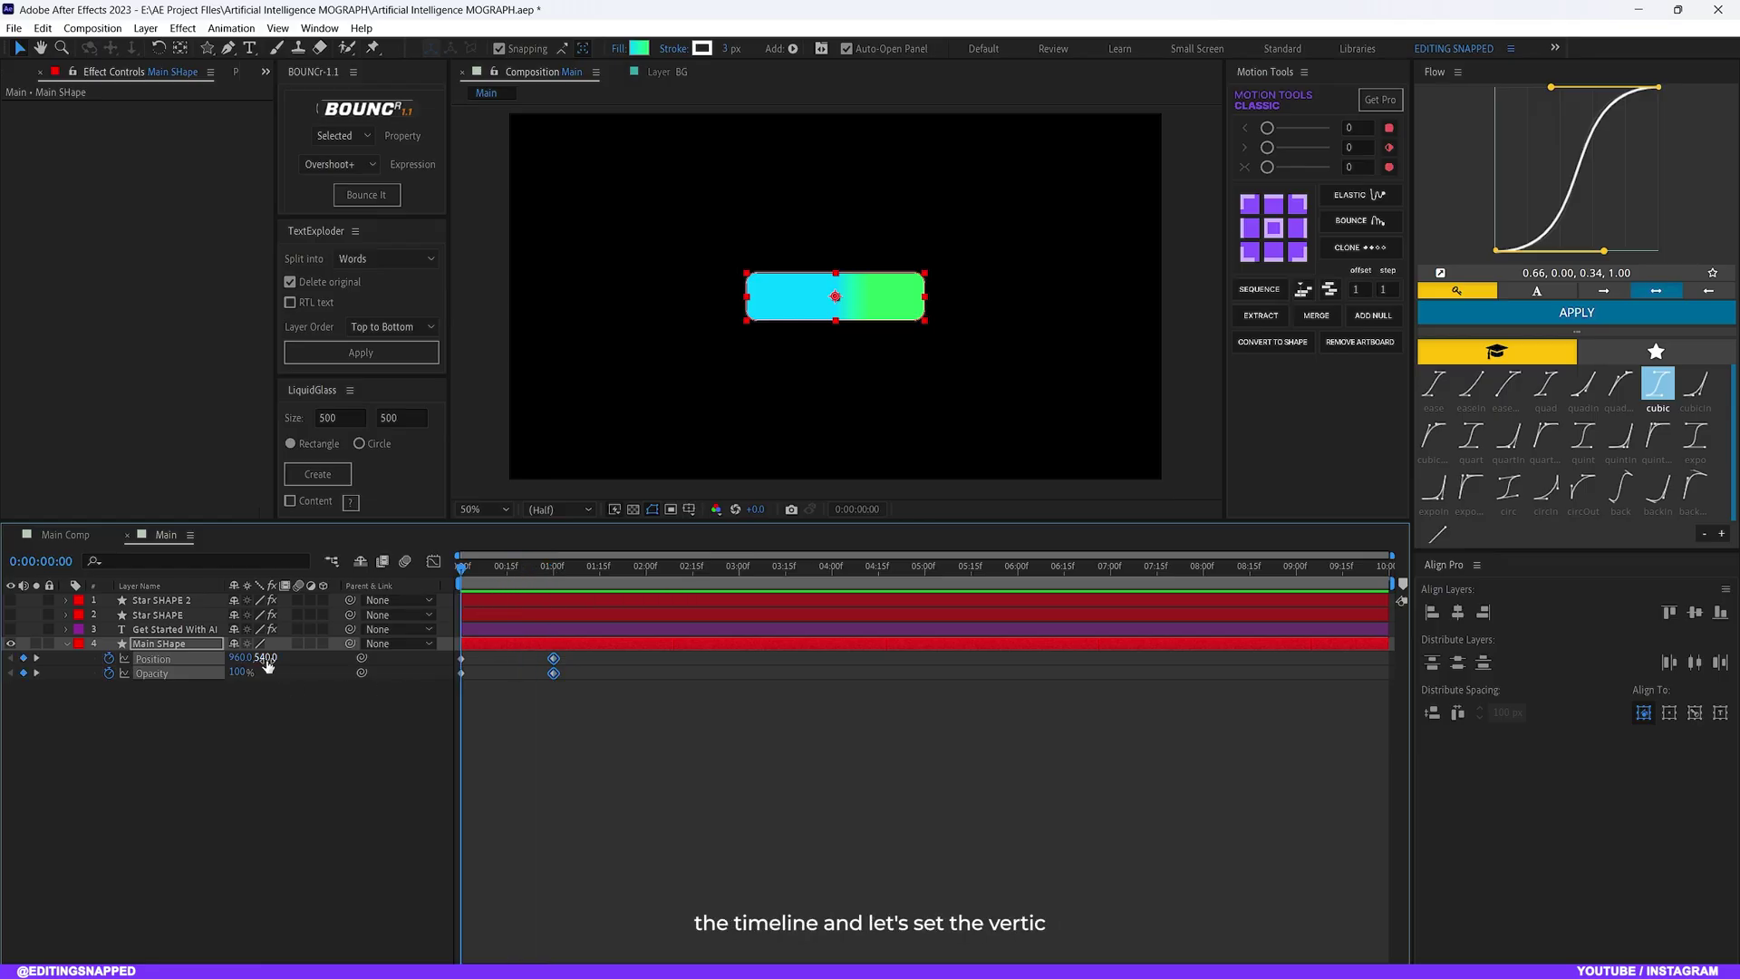
pyautogui.moveTo(266, 658); pyautogui.dragTo(373, 657)
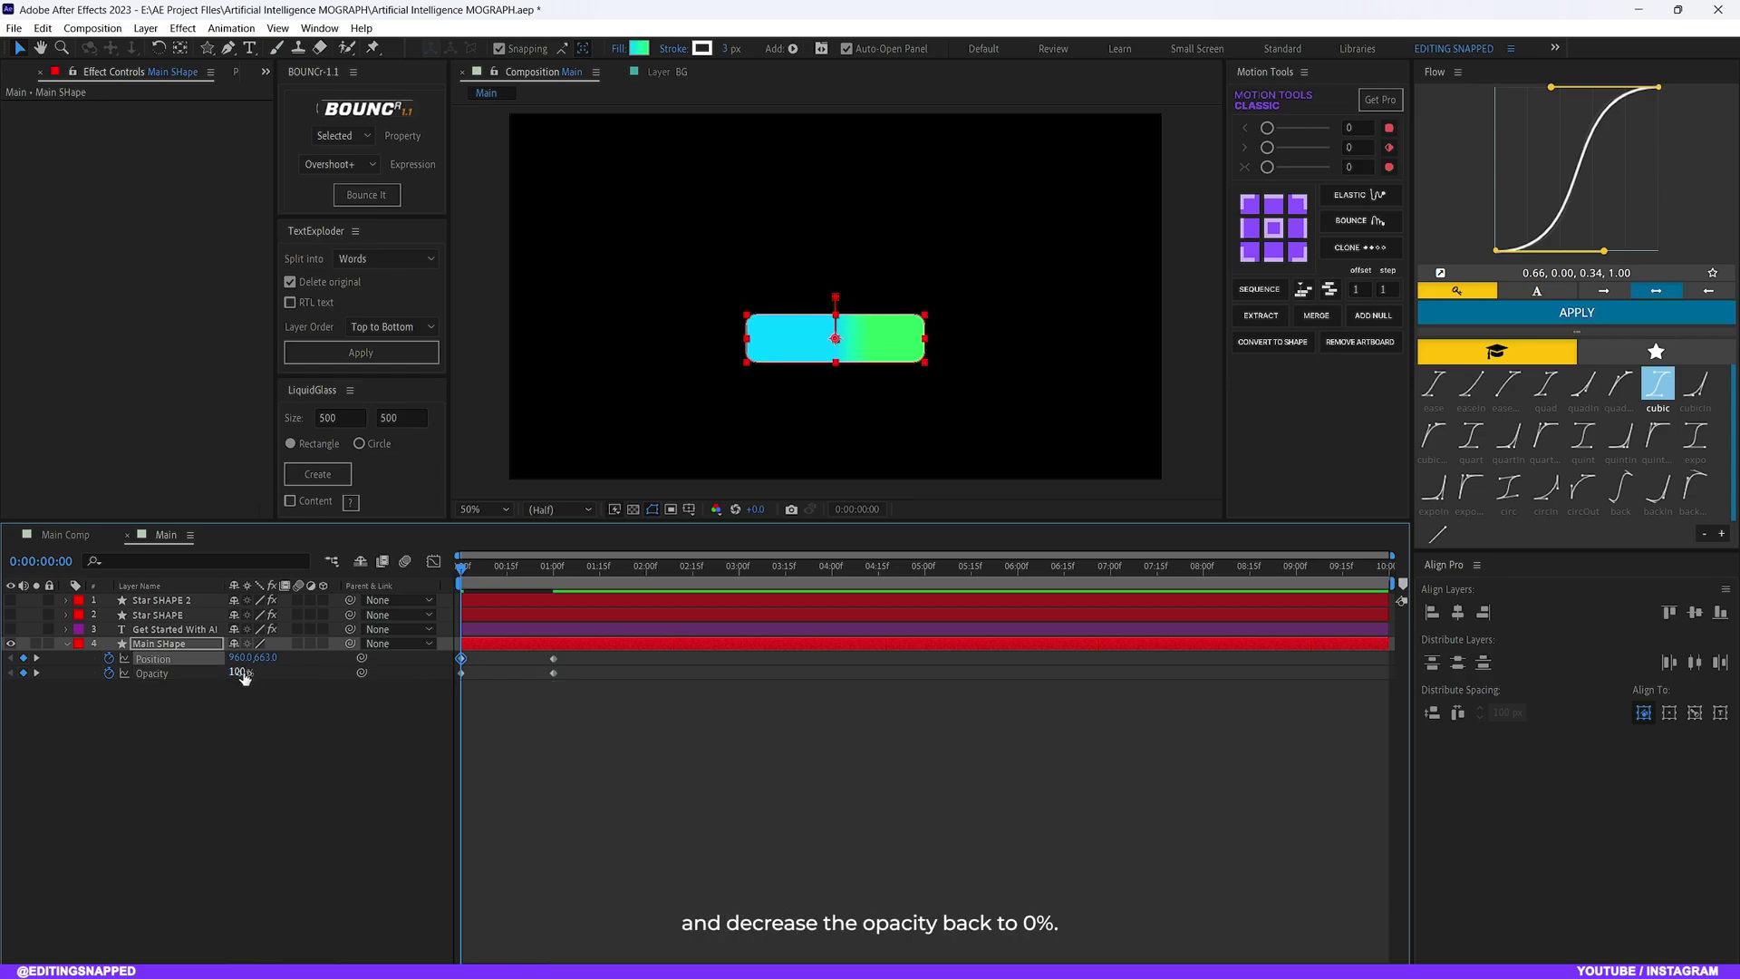
pyautogui.moveTo(243, 675); pyautogui.dragTo(163, 679)
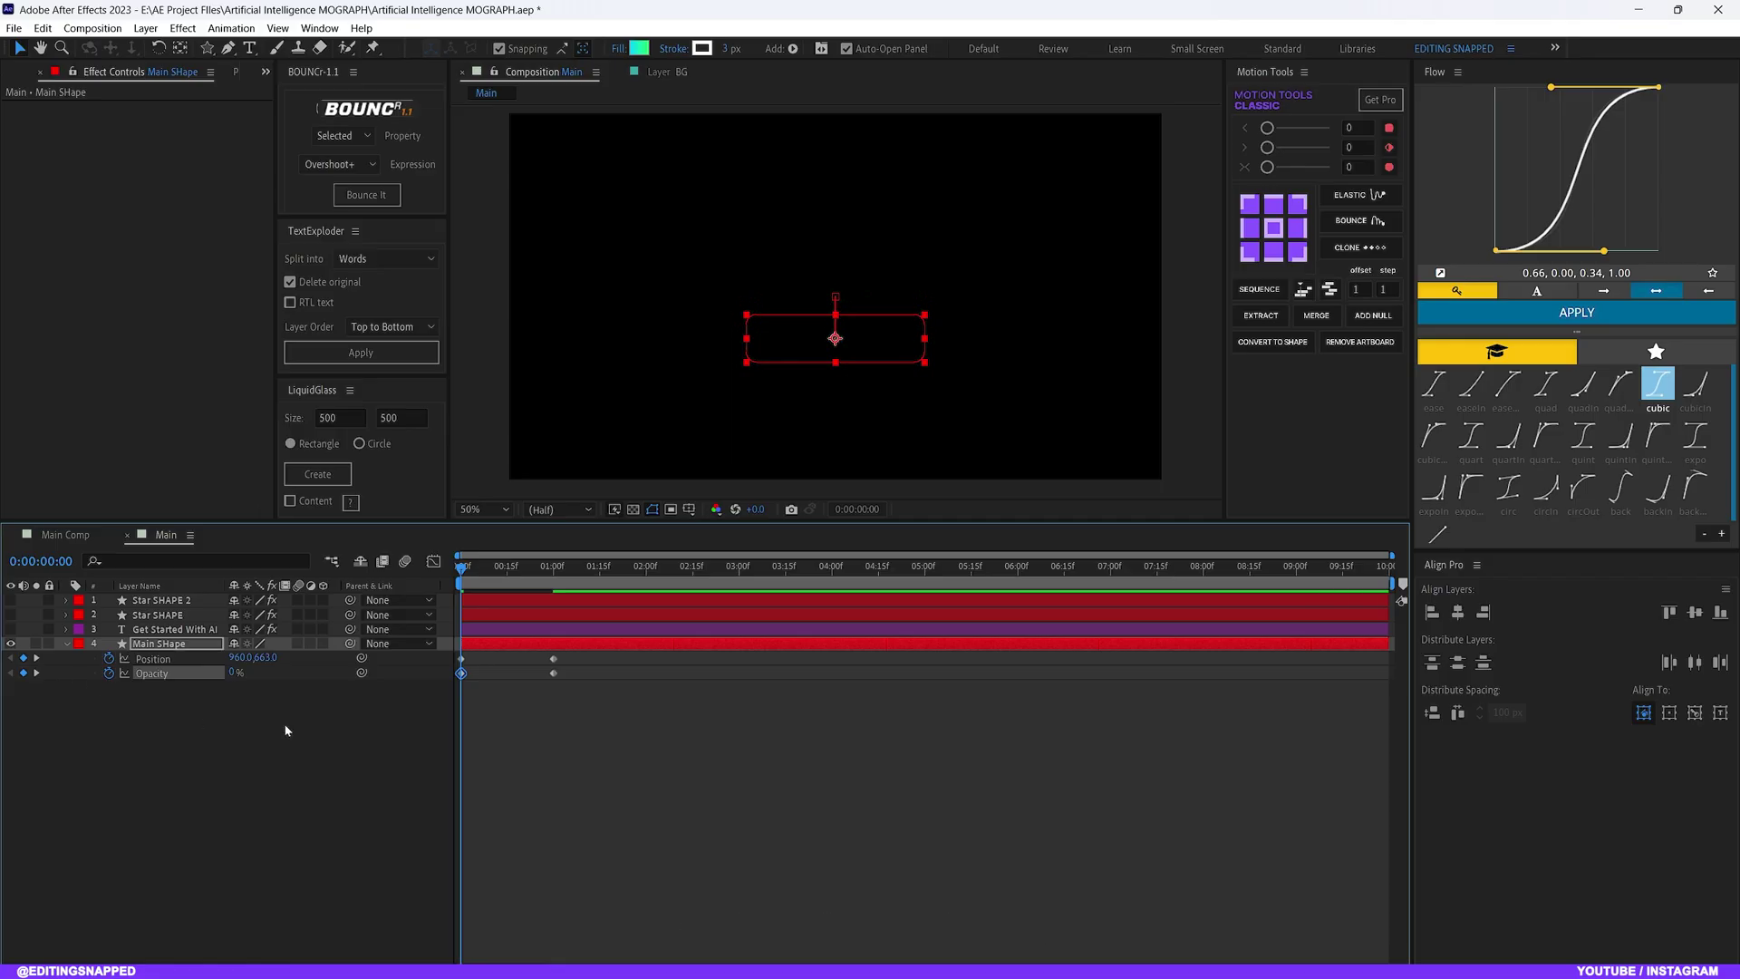
# Apply a Flow quart ease curve (0.26, 1.00, 0.48, 1.00) to all four keyframes
pyautogui.moveTo(635, 696); pyautogui.dragTo(394, 647)
pyautogui.press('F9')
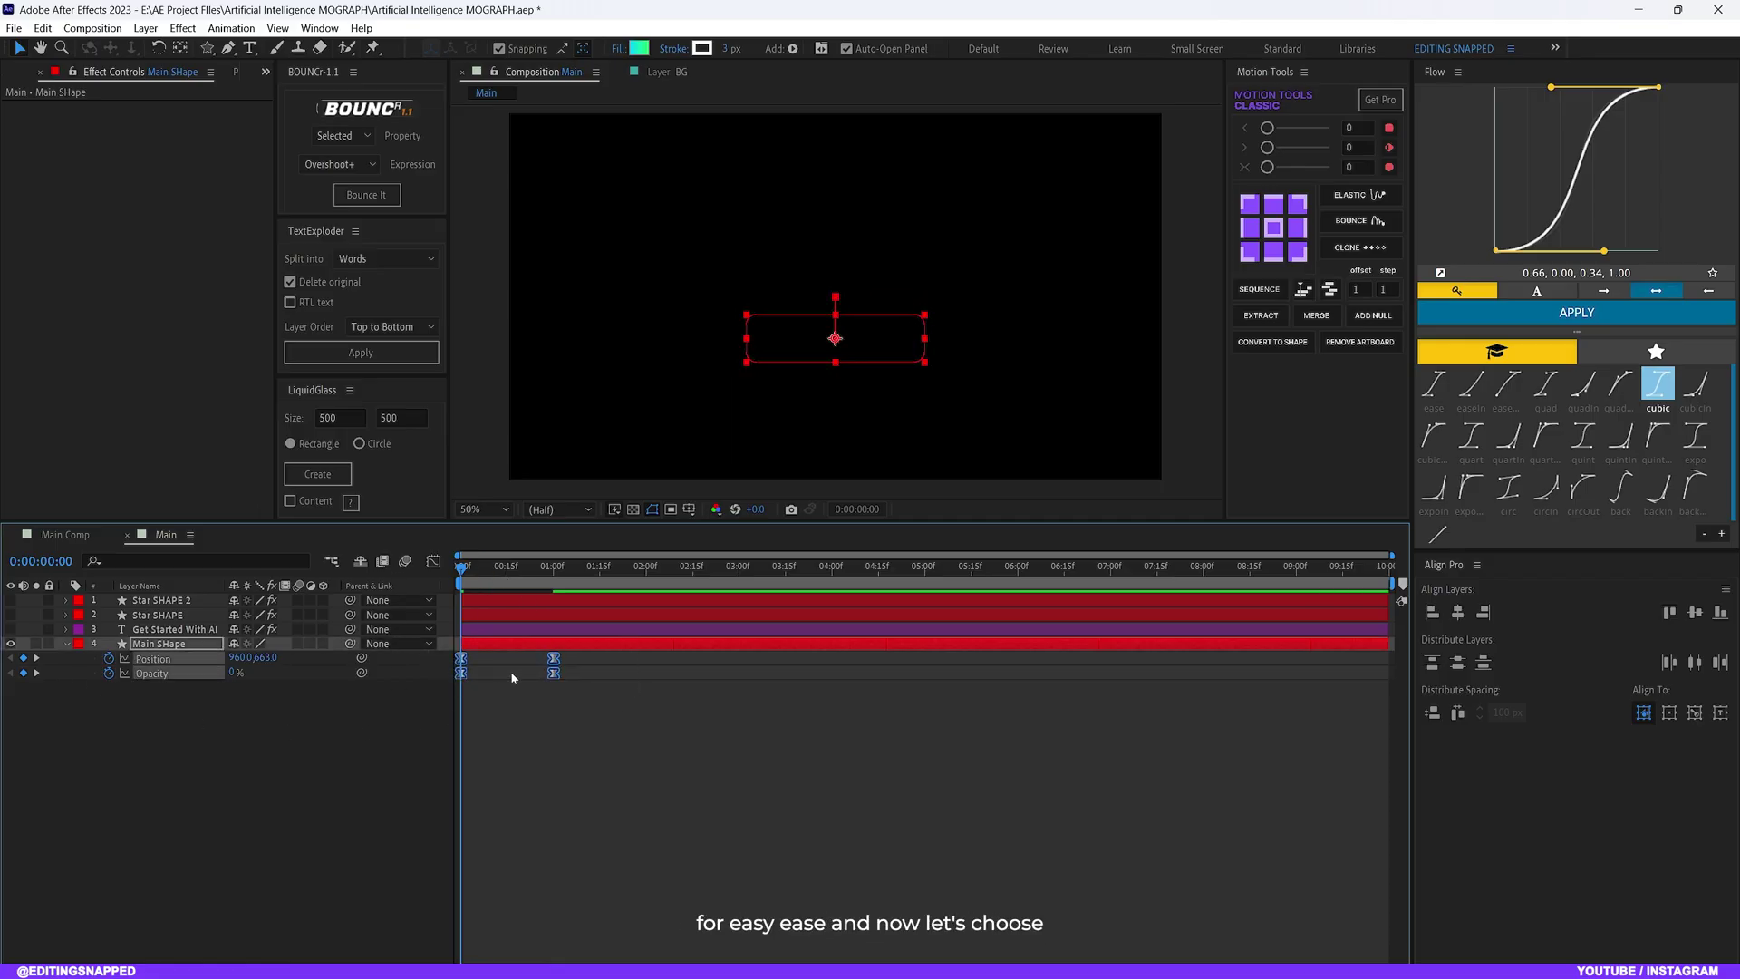
pyautogui.click(1545, 436)
pyautogui.click(1578, 311)
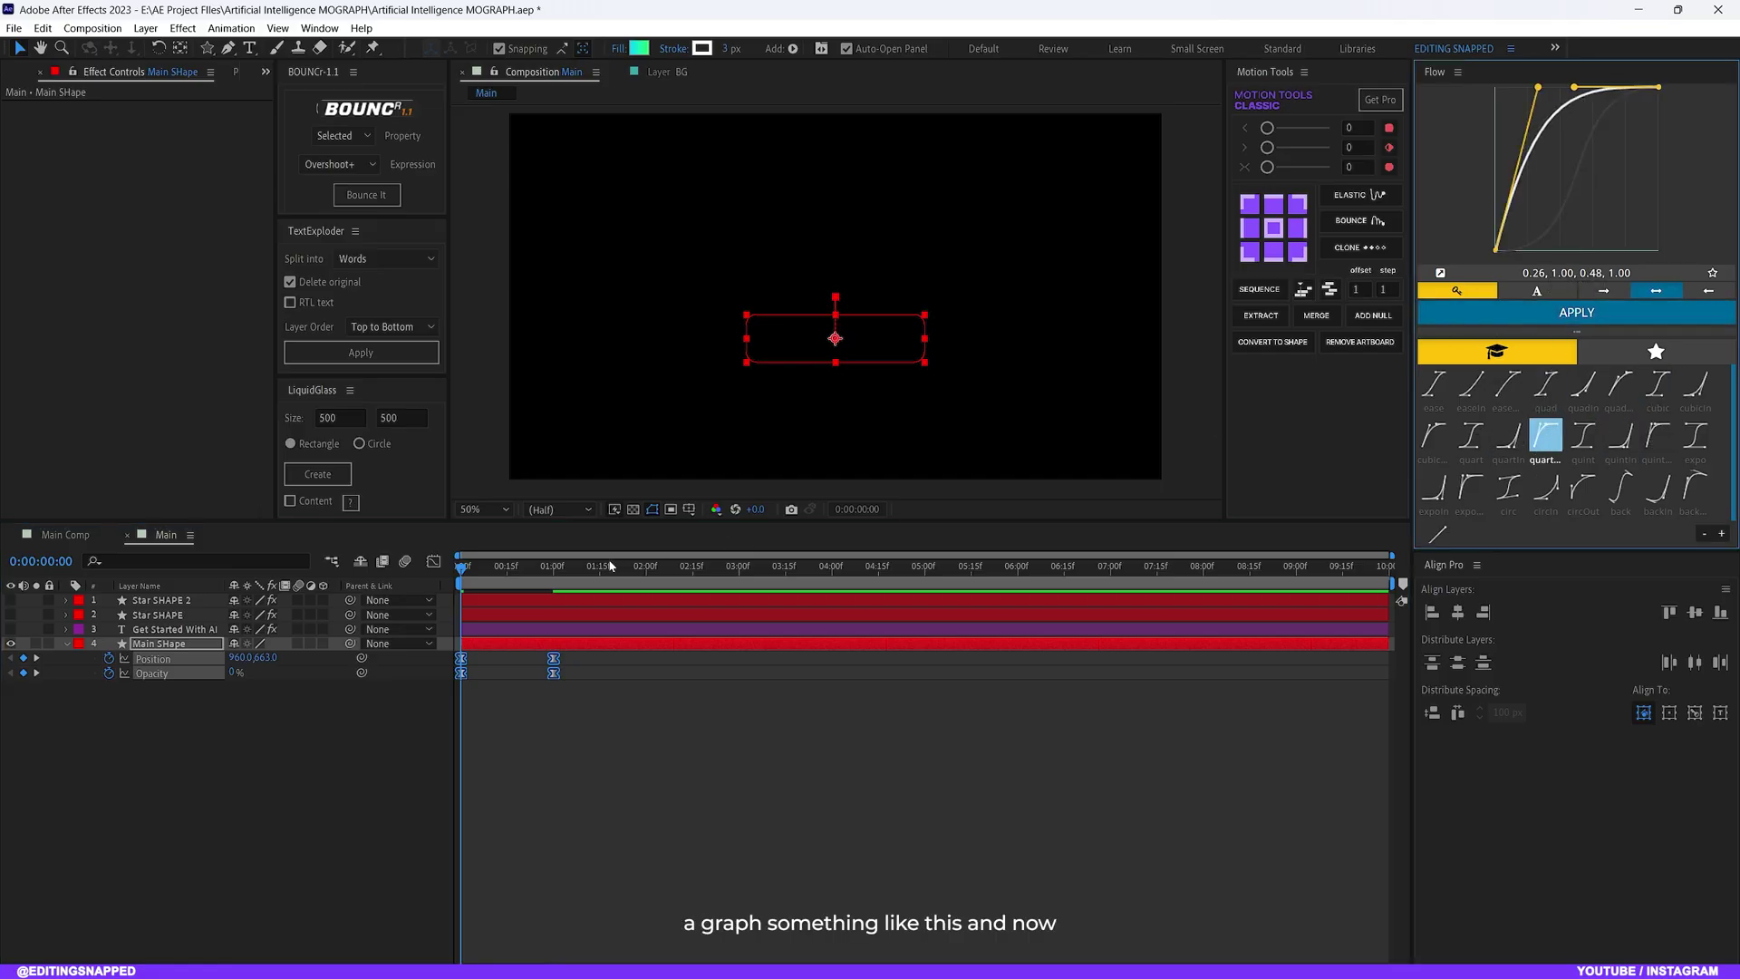
pyautogui.click(342, 610)
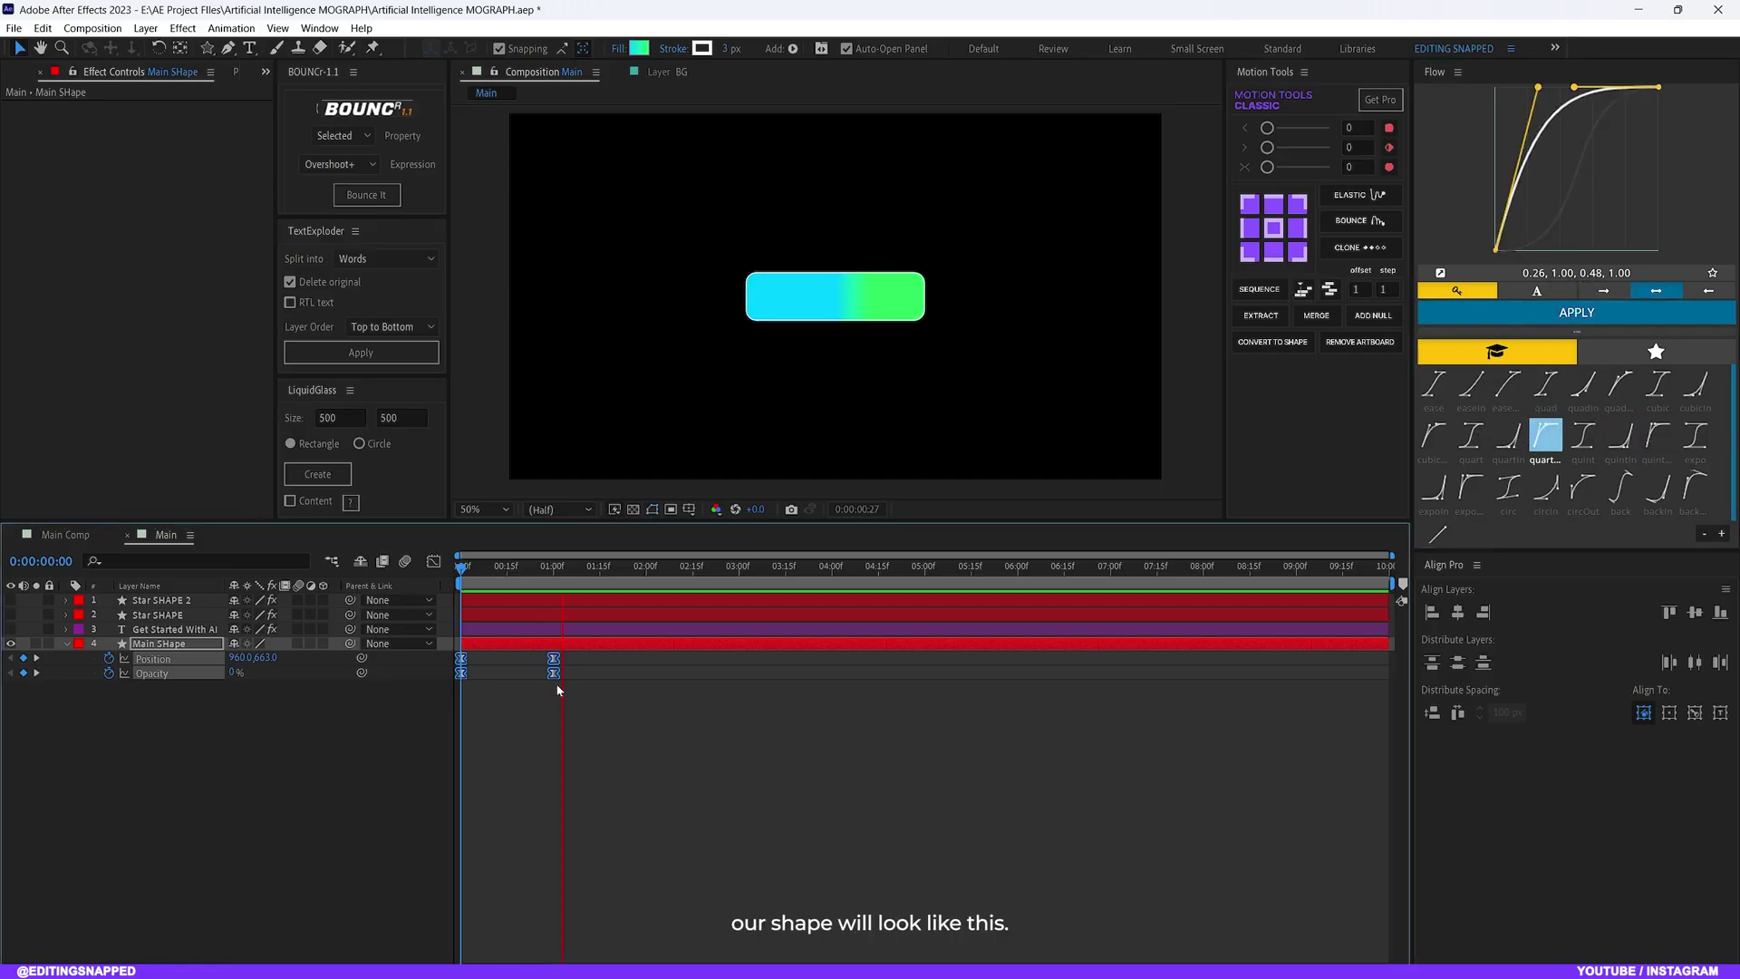
# Preview the button shape's entrance animation
pyautogui.click(557, 726)
pyautogui.press('space')
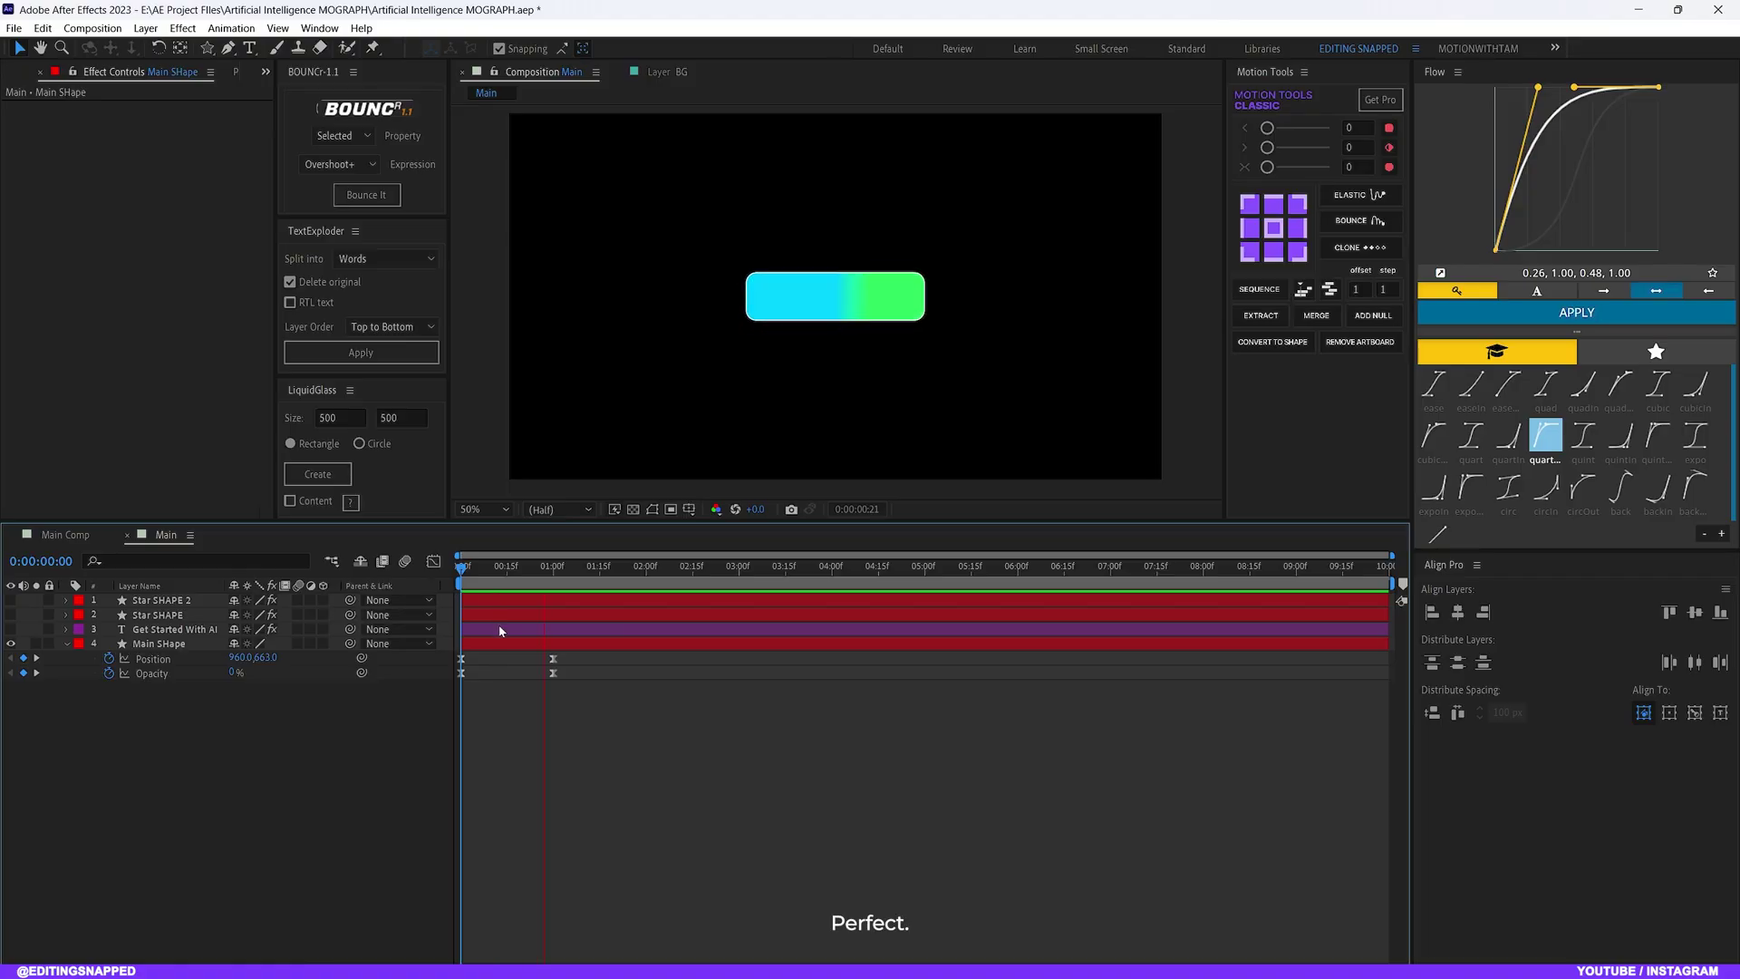
pyautogui.press('space')
pyautogui.press('space')
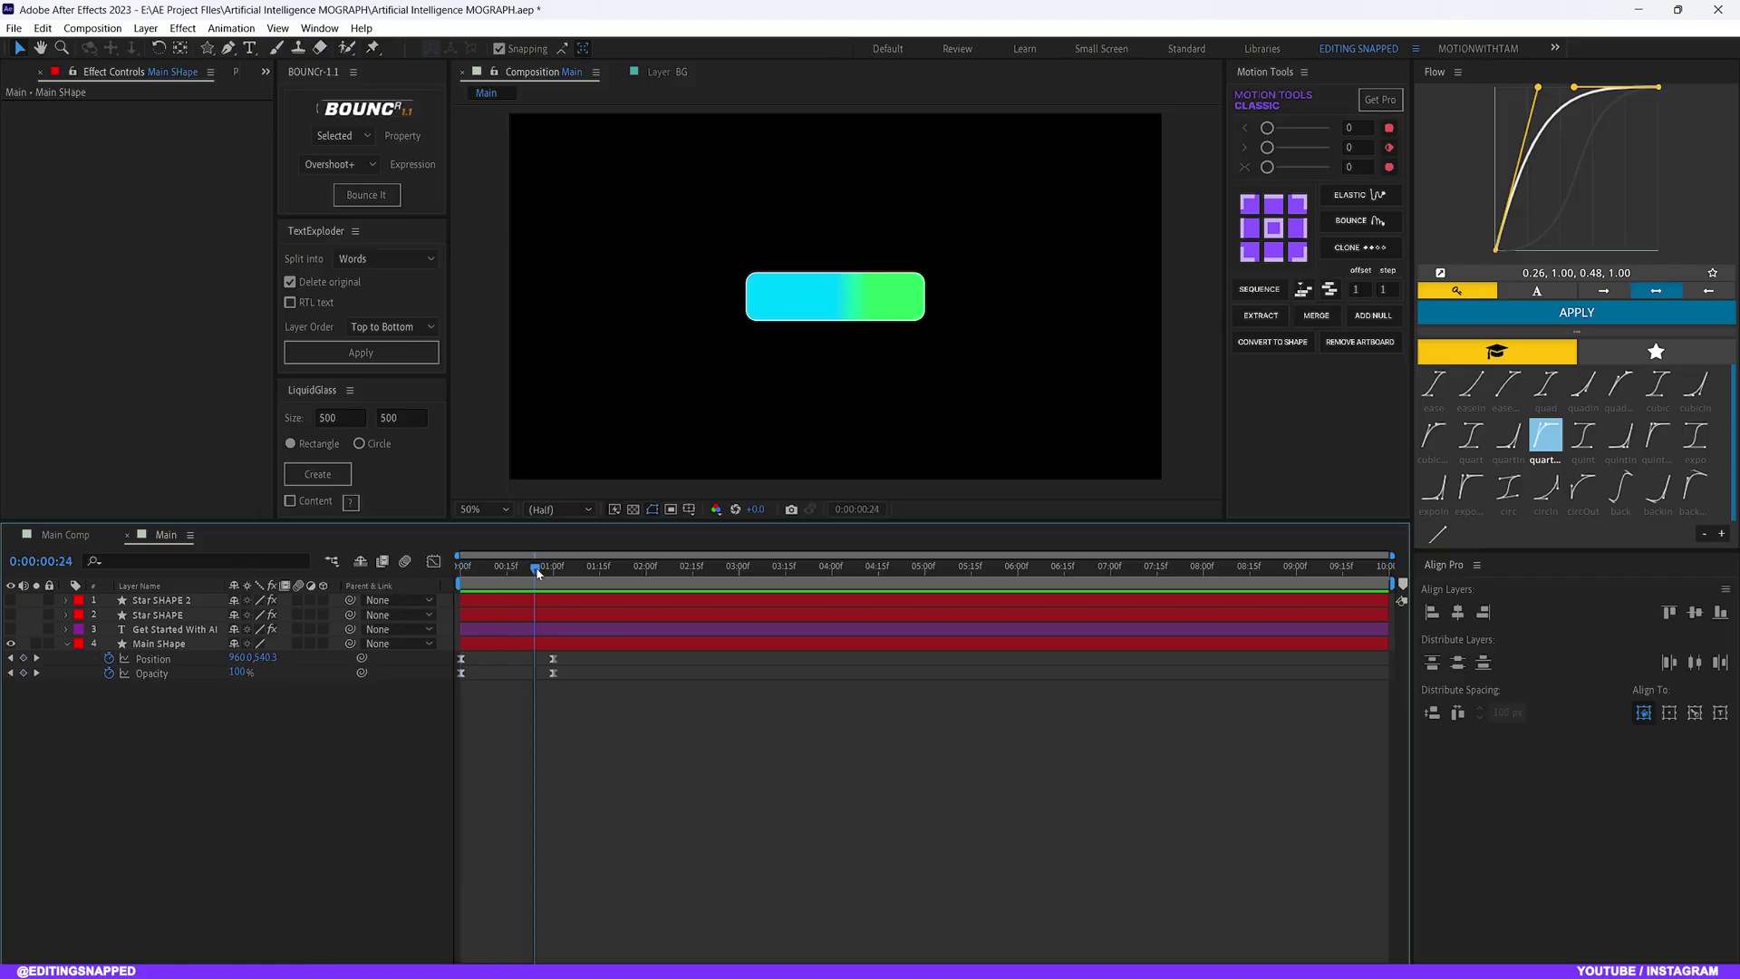
pyautogui.press('space')
# Make the Get Started With AI text visible again and move the time to frame 20
pyautogui.click(379, 678)
pyautogui.click(168, 629)
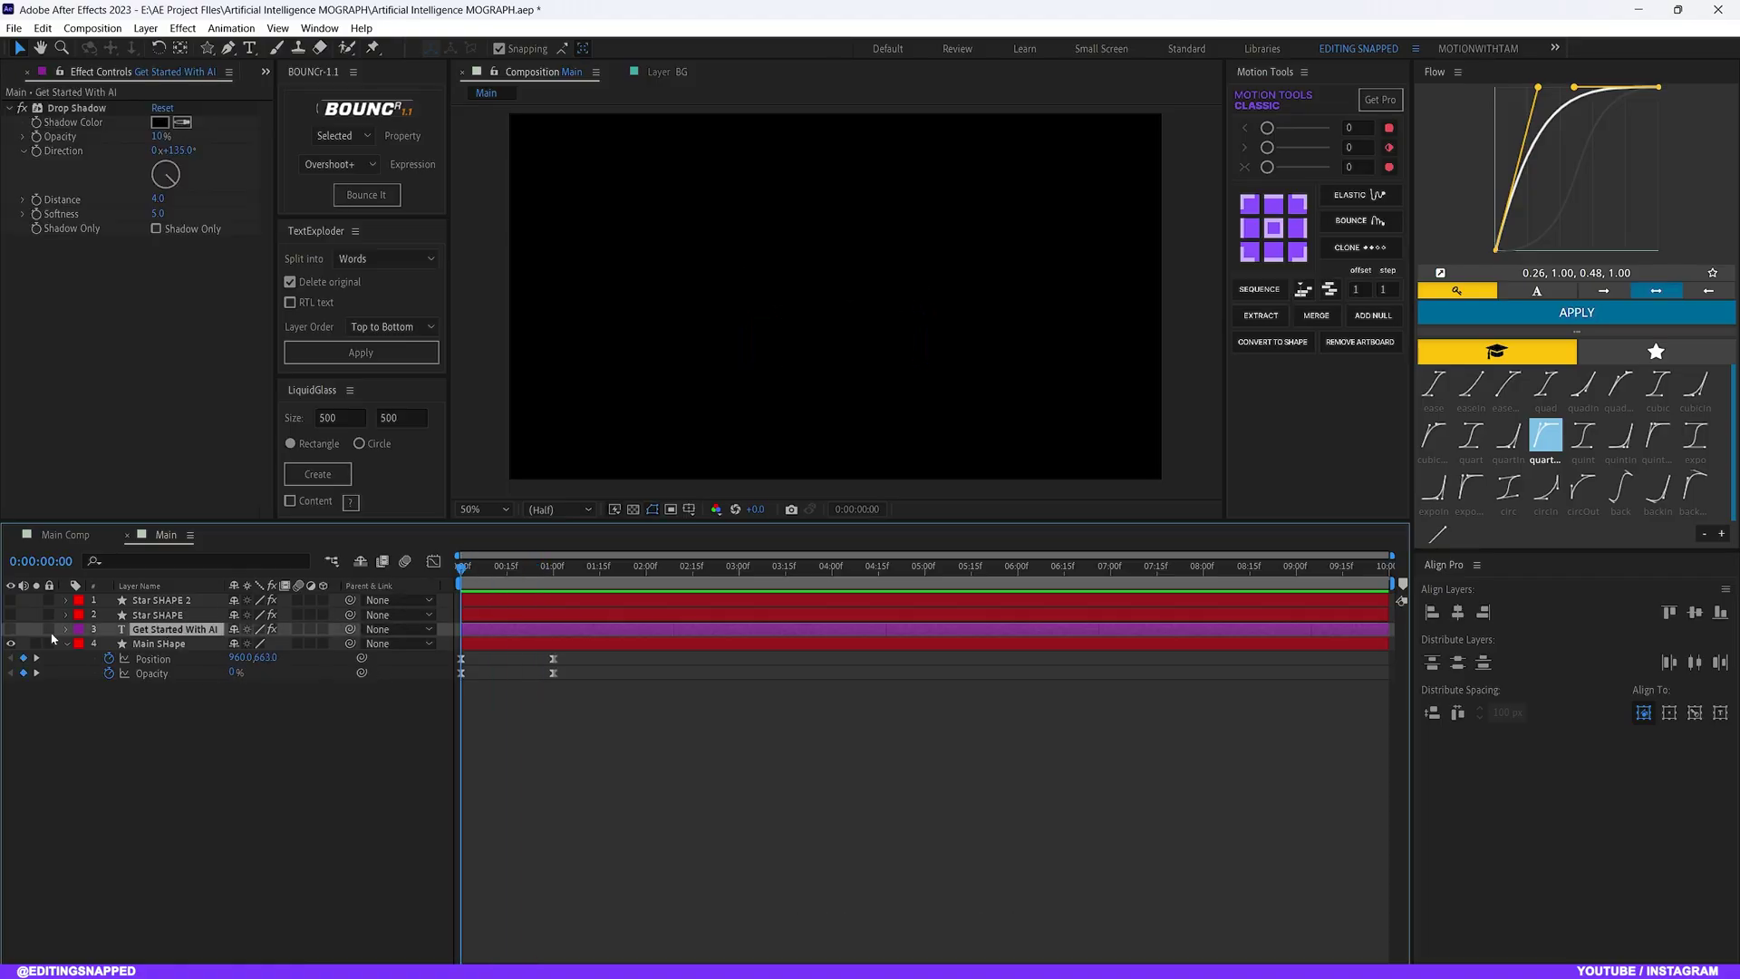
pyautogui.click(11, 629)
pyautogui.click(523, 580)
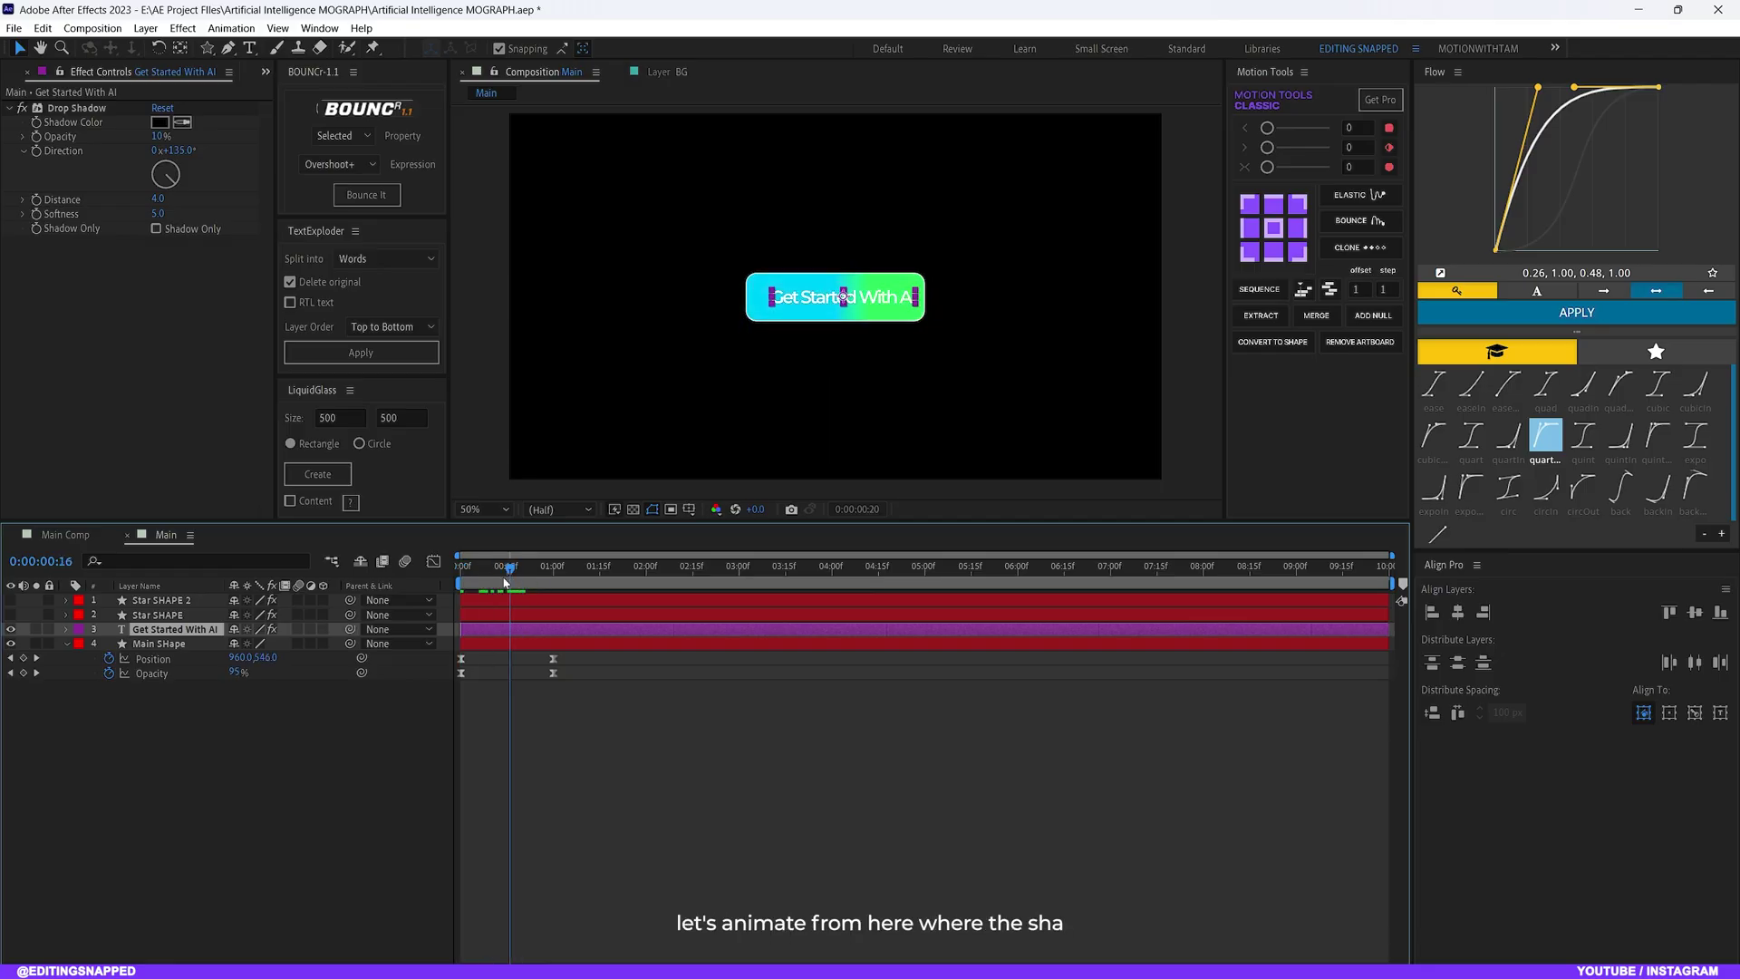
pyautogui.moveTo(505, 581); pyautogui.dragTo(526, 586)
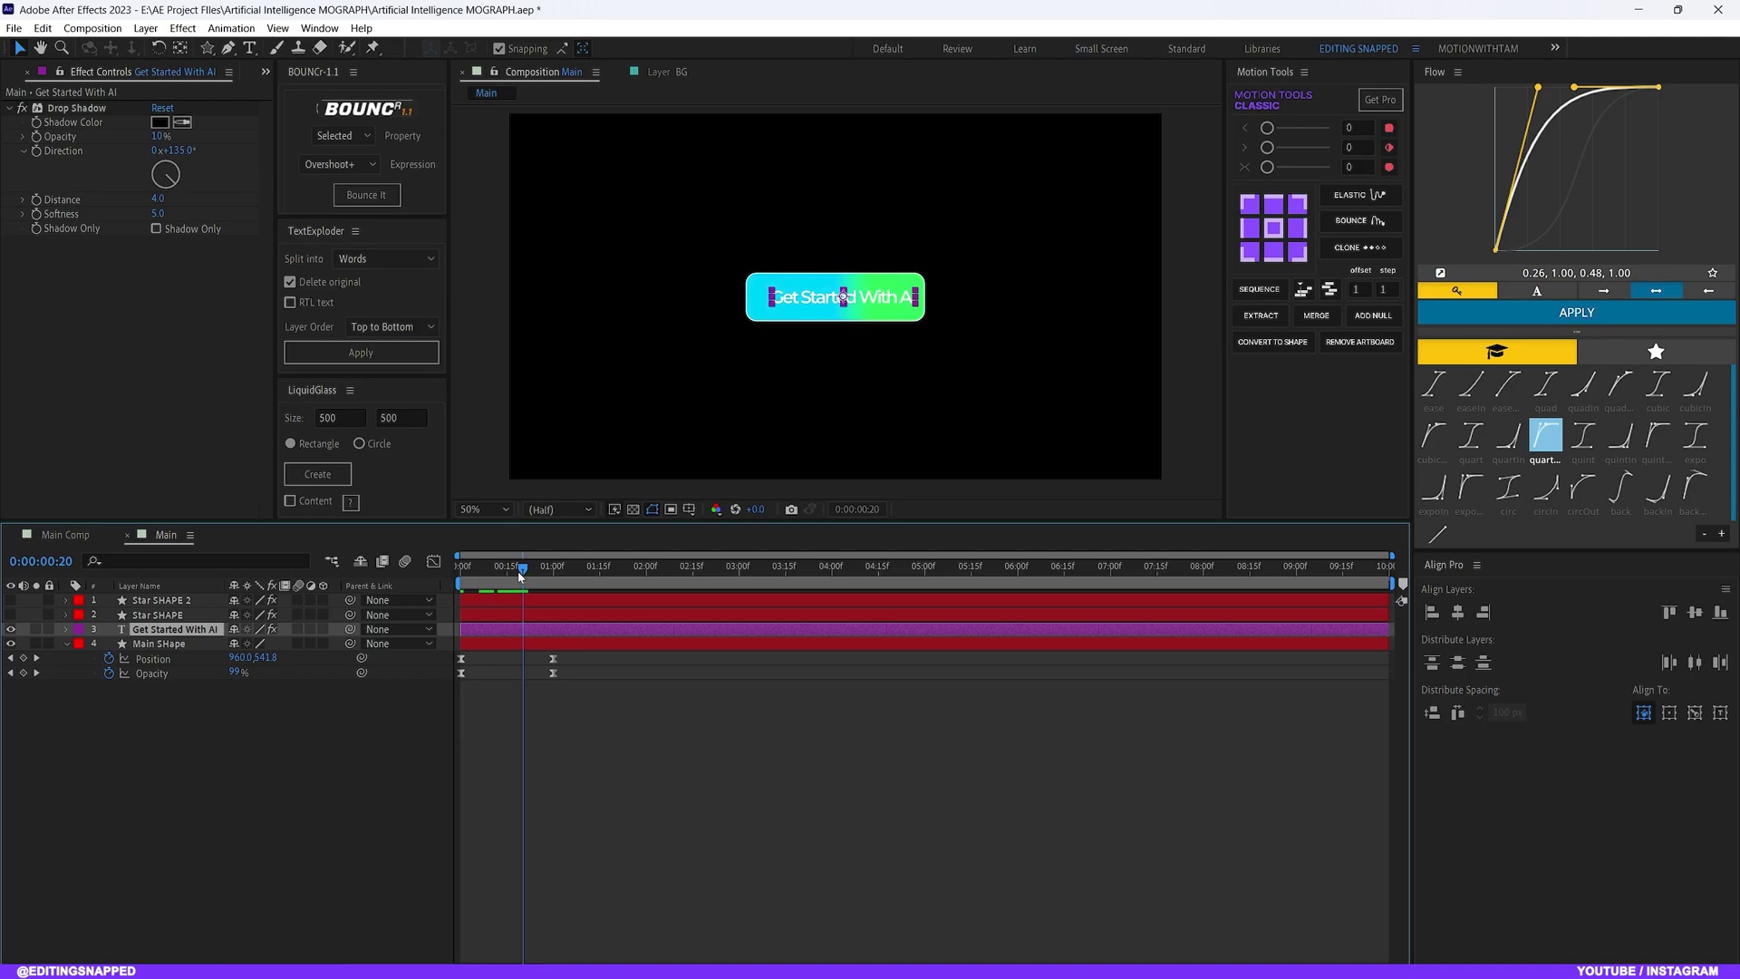
pyautogui.click(66, 630)
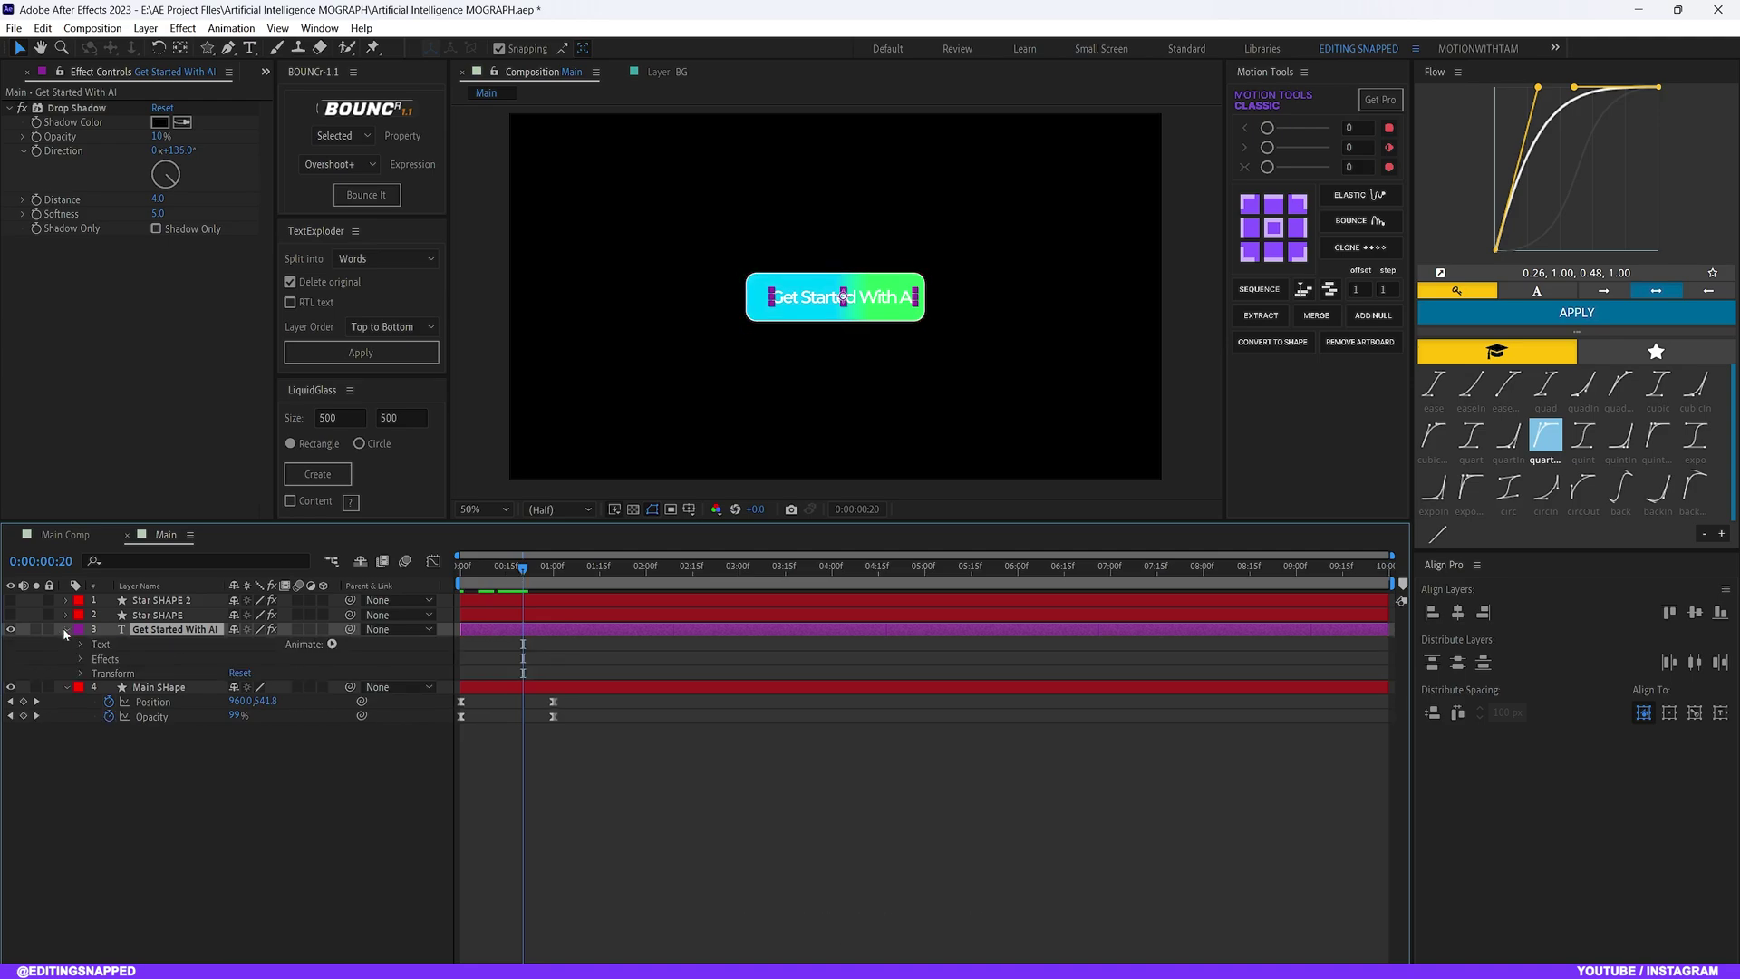
pyautogui.click(149, 689)
pyautogui.press('u')
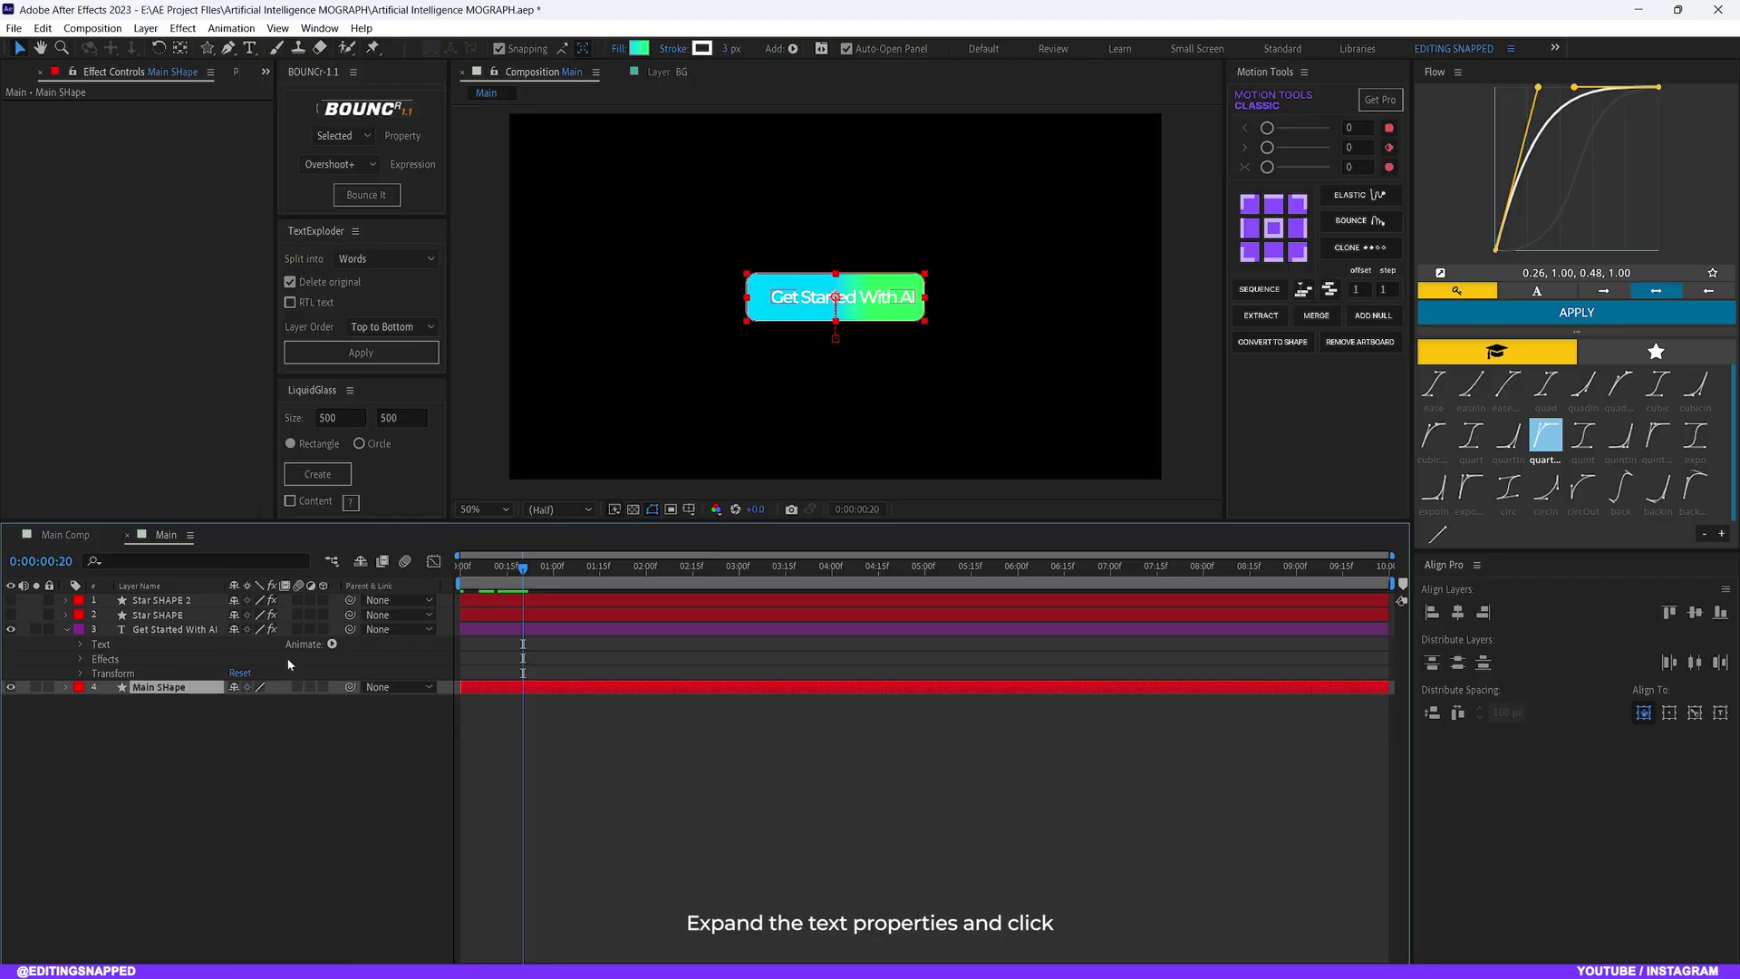
# Add a text animator with Position, Opacity and Blur properties to the button text
pyautogui.click(172, 630)
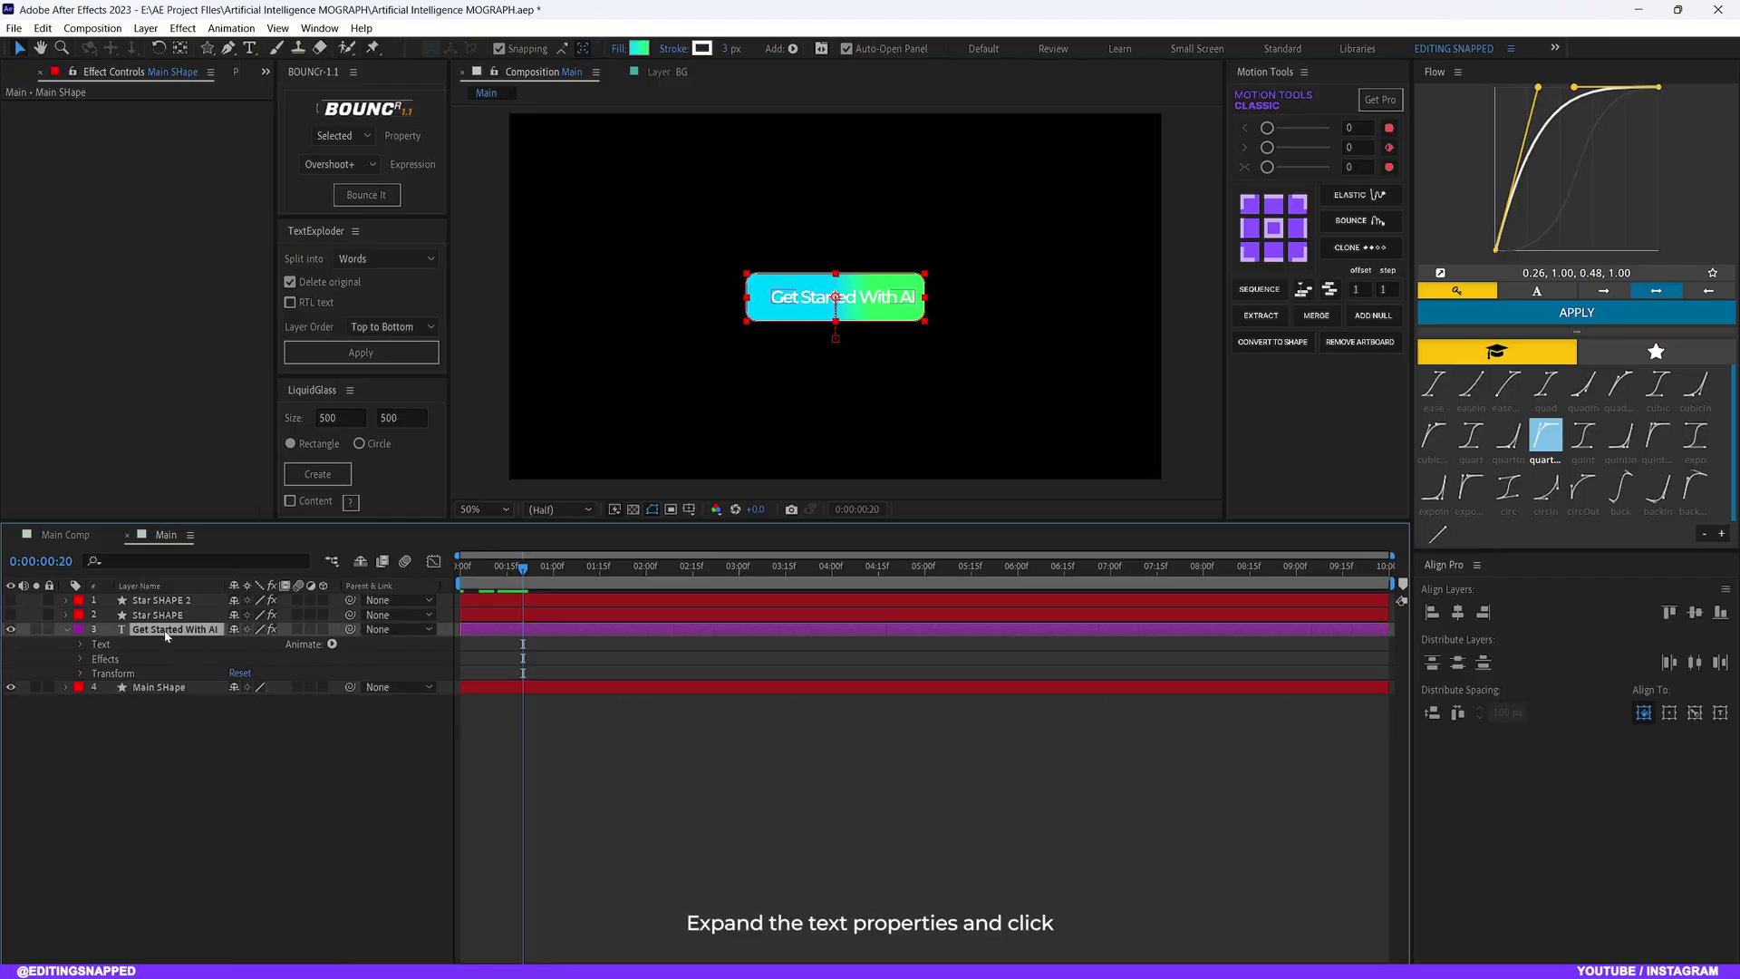
pyautogui.click(331, 644)
pyautogui.click(386, 351)
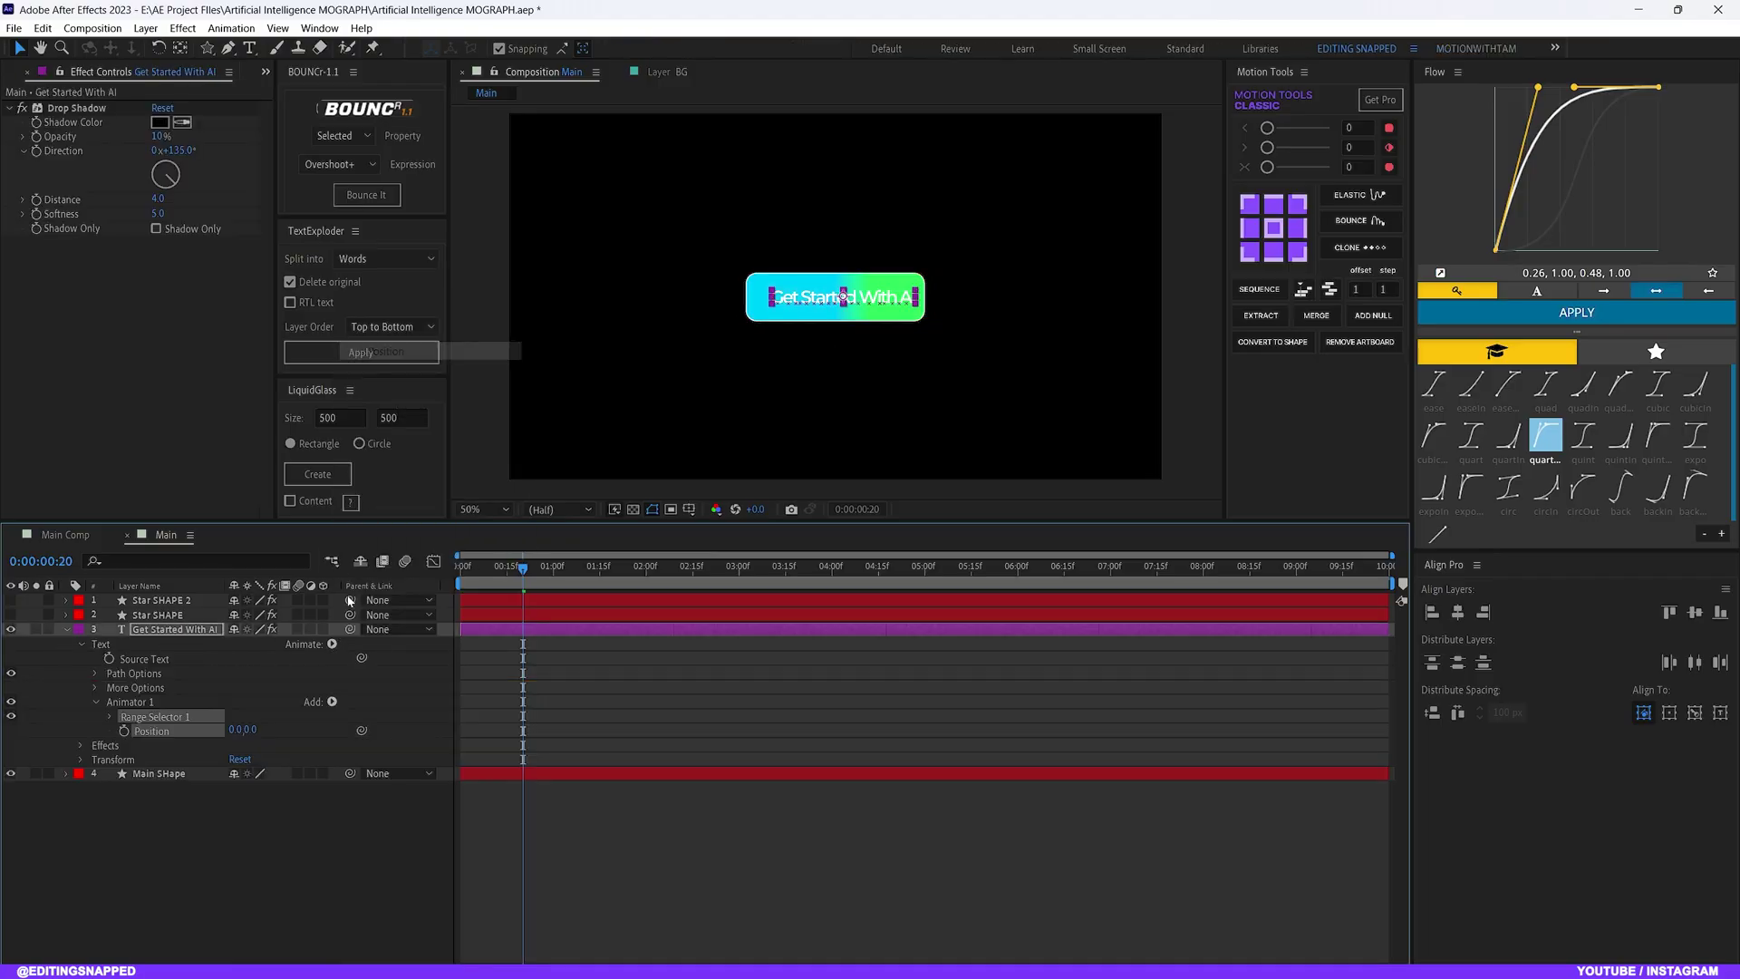
pyautogui.click(332, 702)
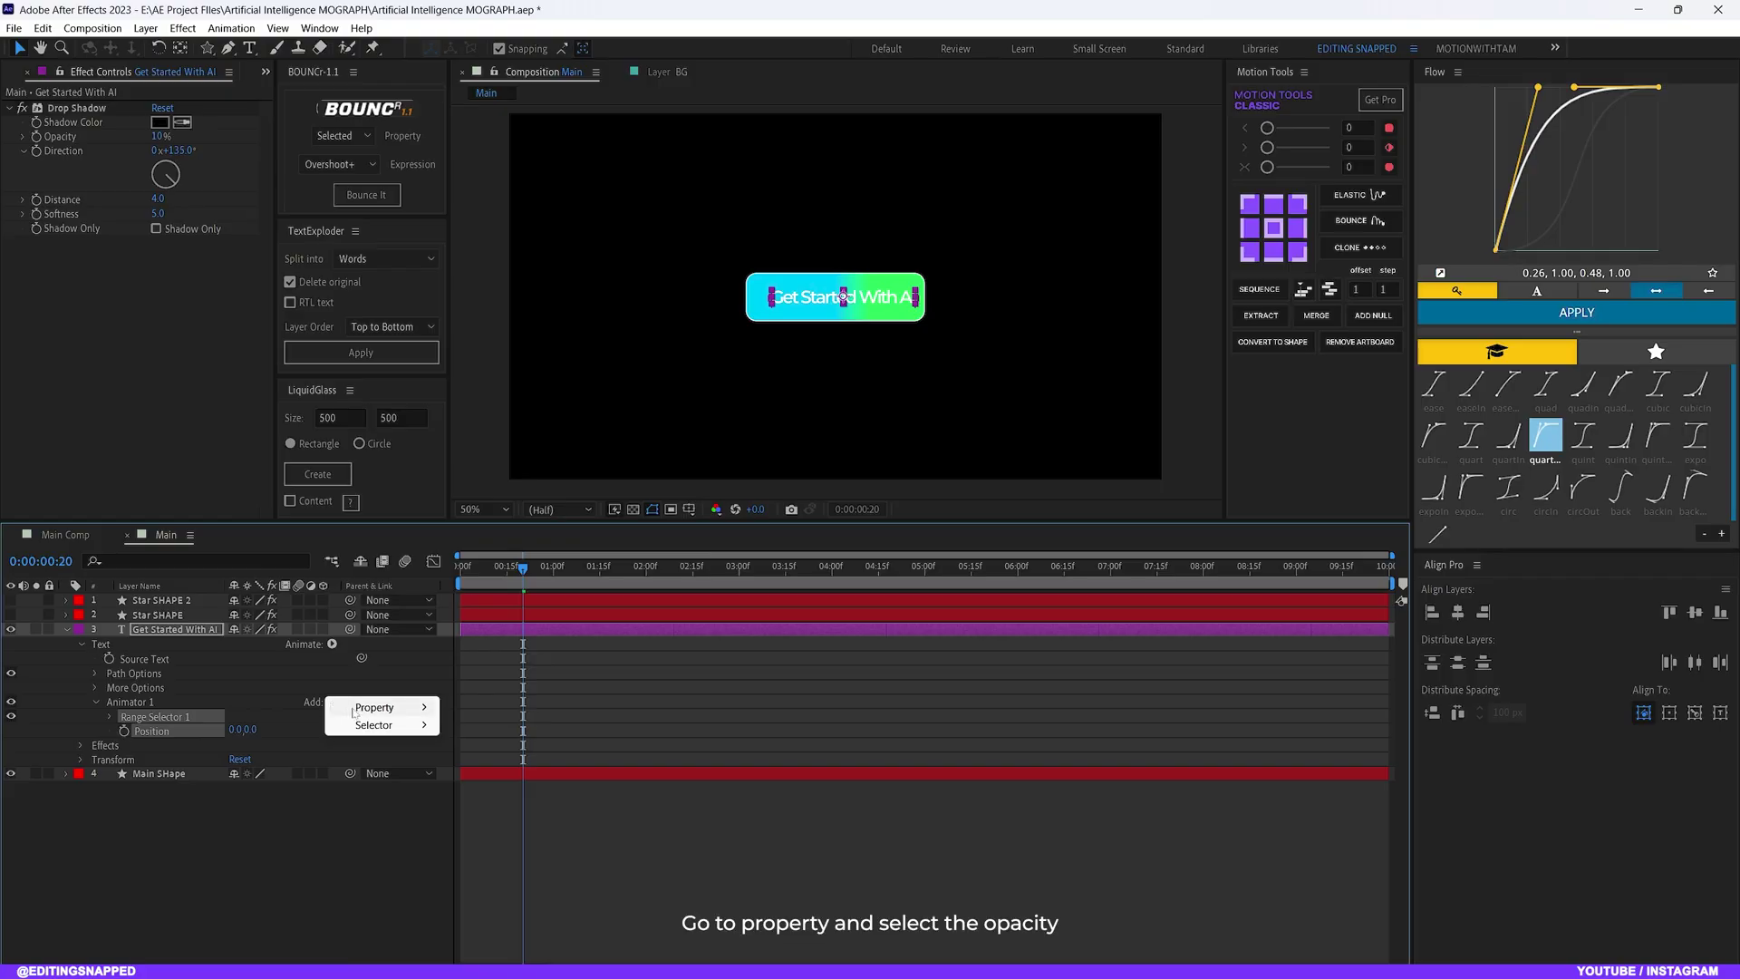
pyautogui.moveTo(371, 707)
pyautogui.click(479, 504)
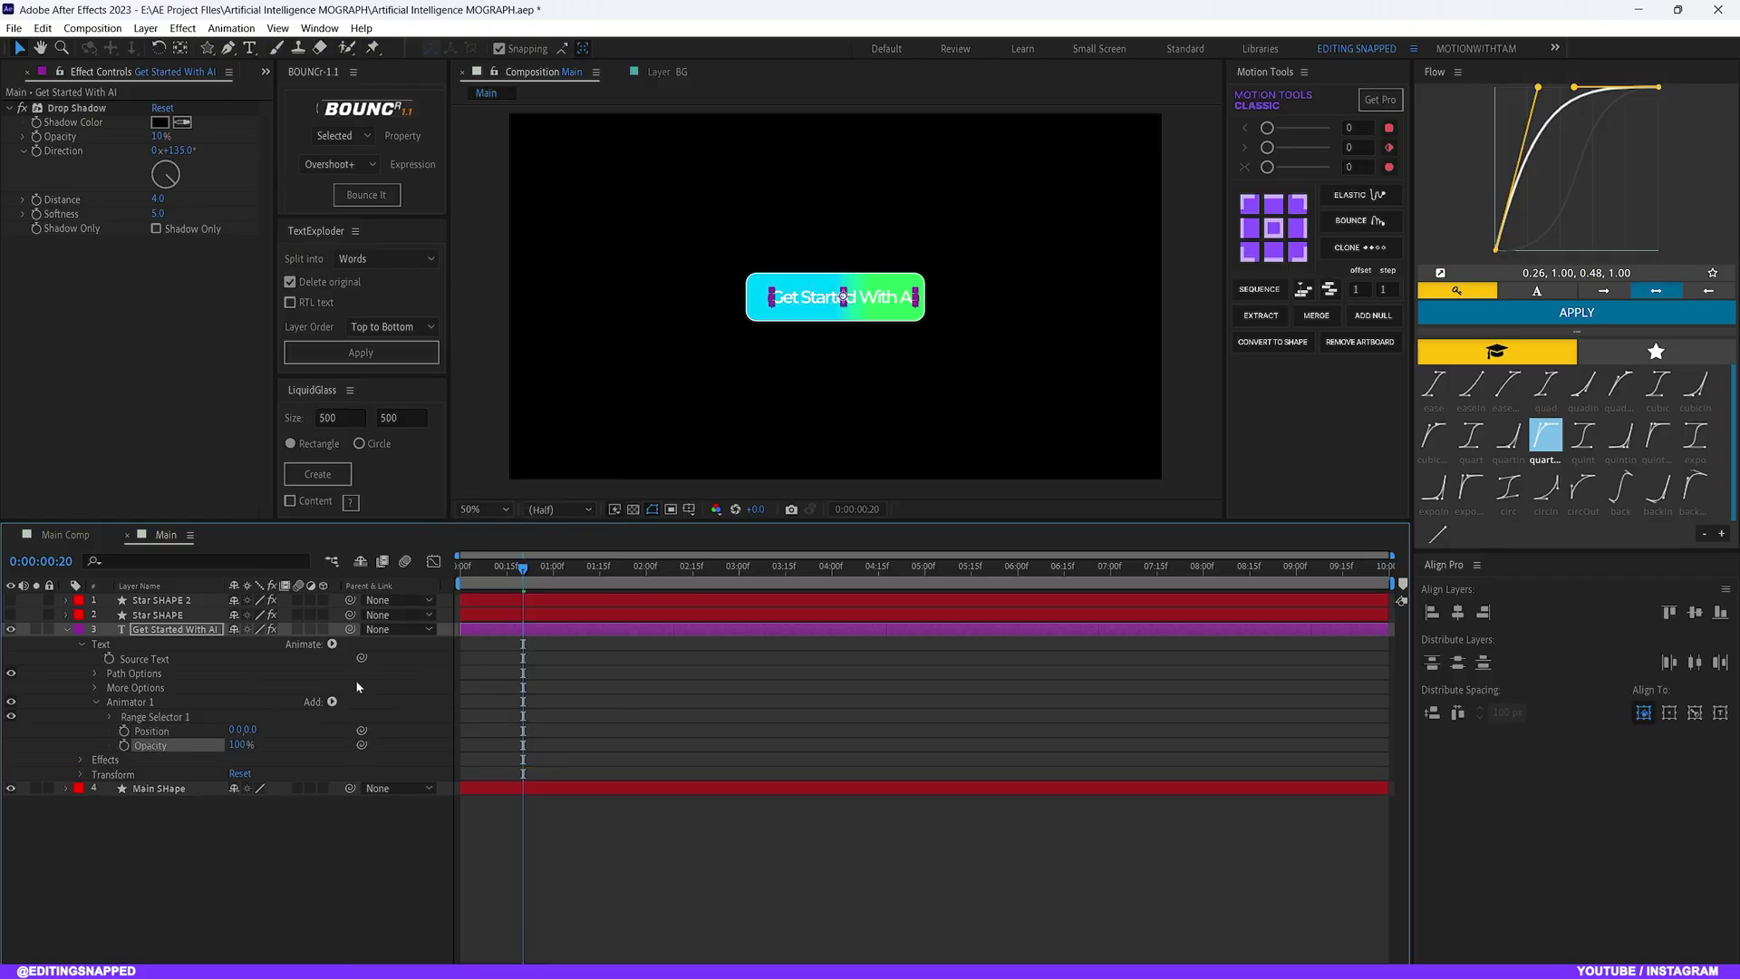
pyautogui.click(332, 702)
pyautogui.moveTo(376, 707)
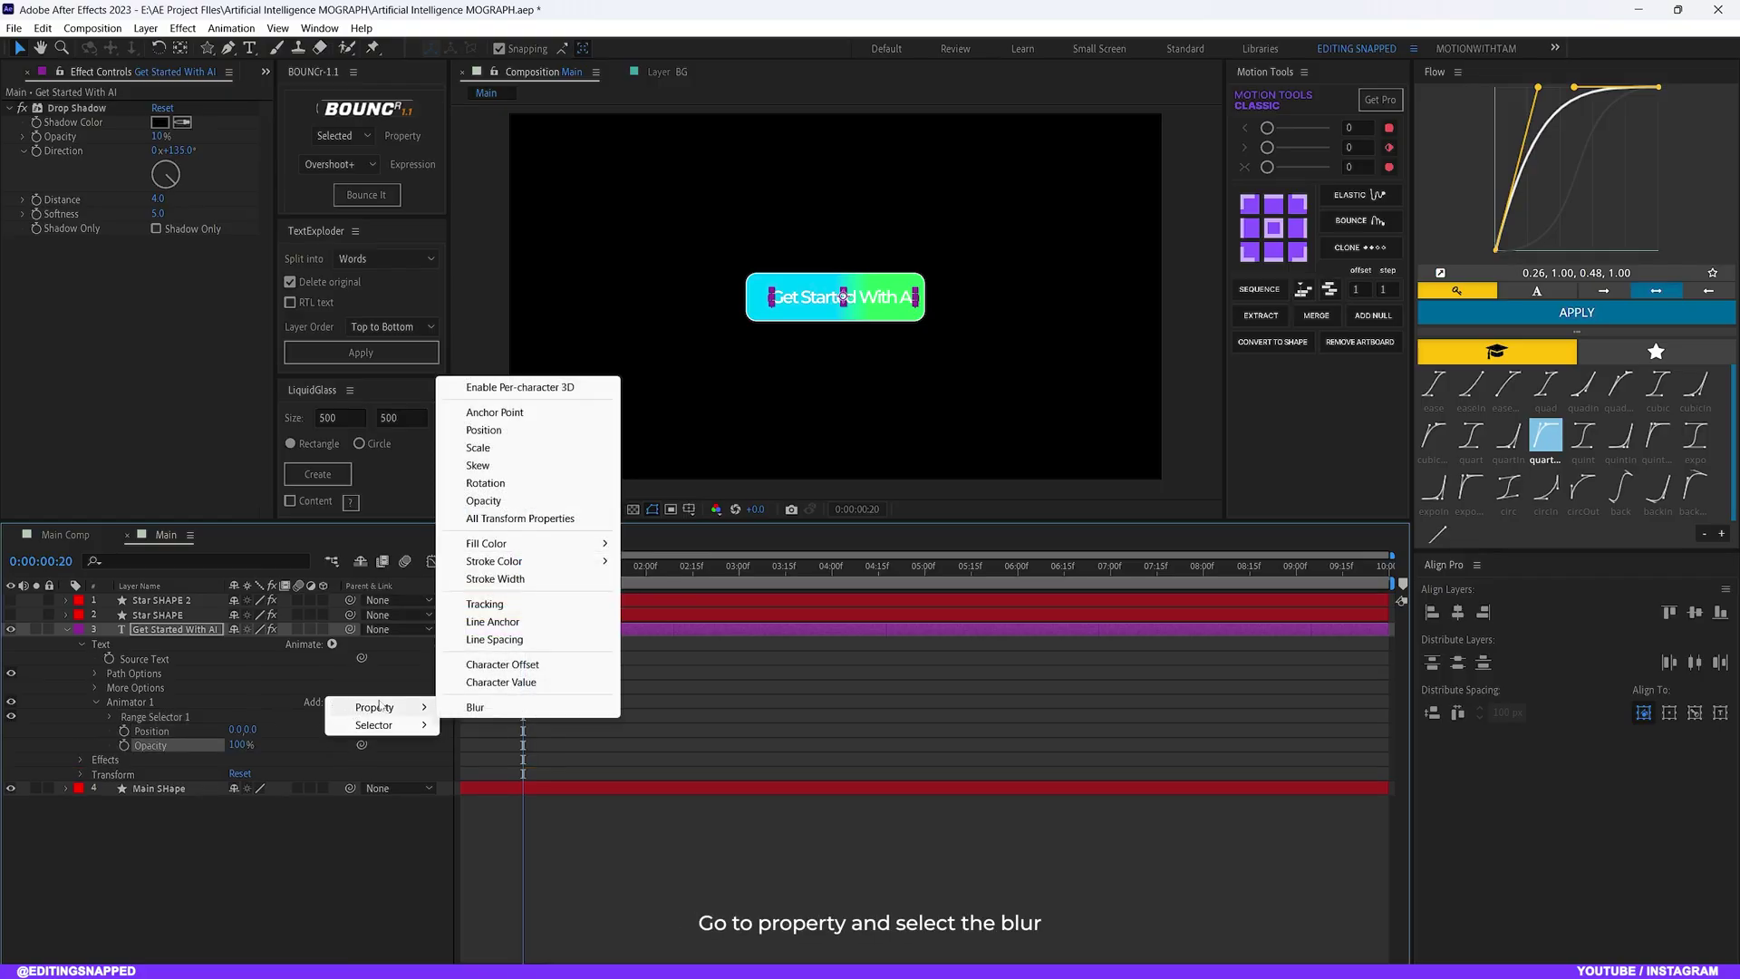
pyautogui.click(478, 709)
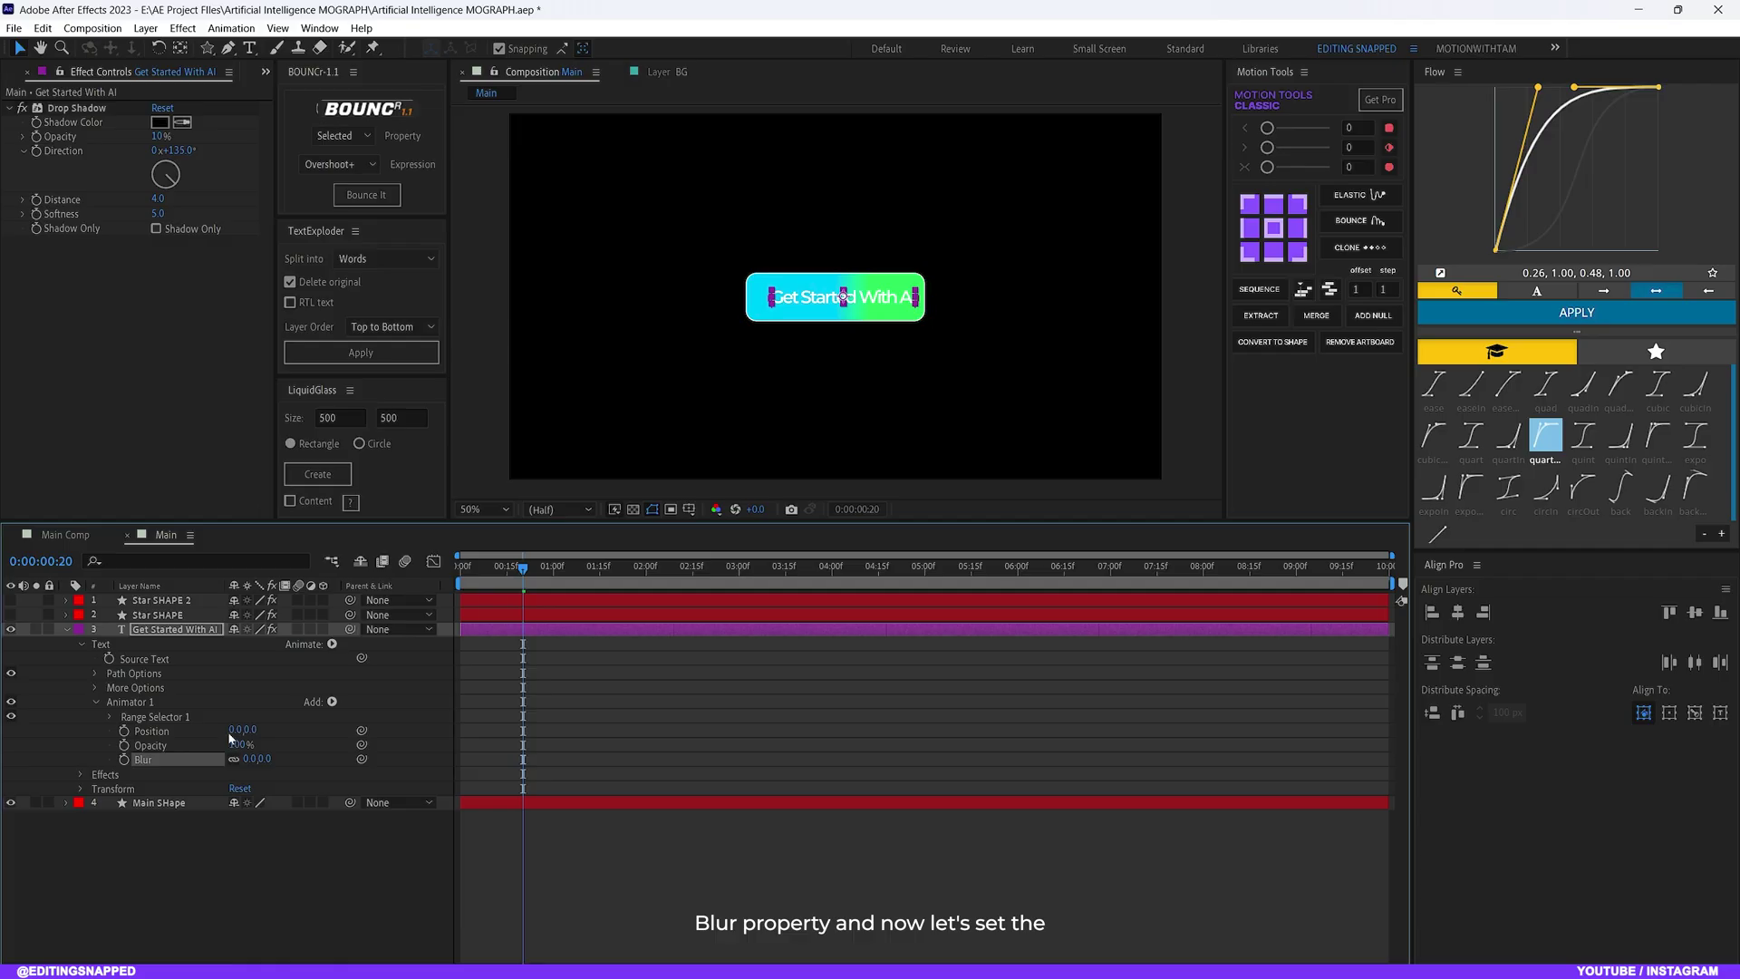
# Set the animator's Position to -59 and Opacity to 0%
pyautogui.moveTo(229, 730); pyautogui.dragTo(179, 730)
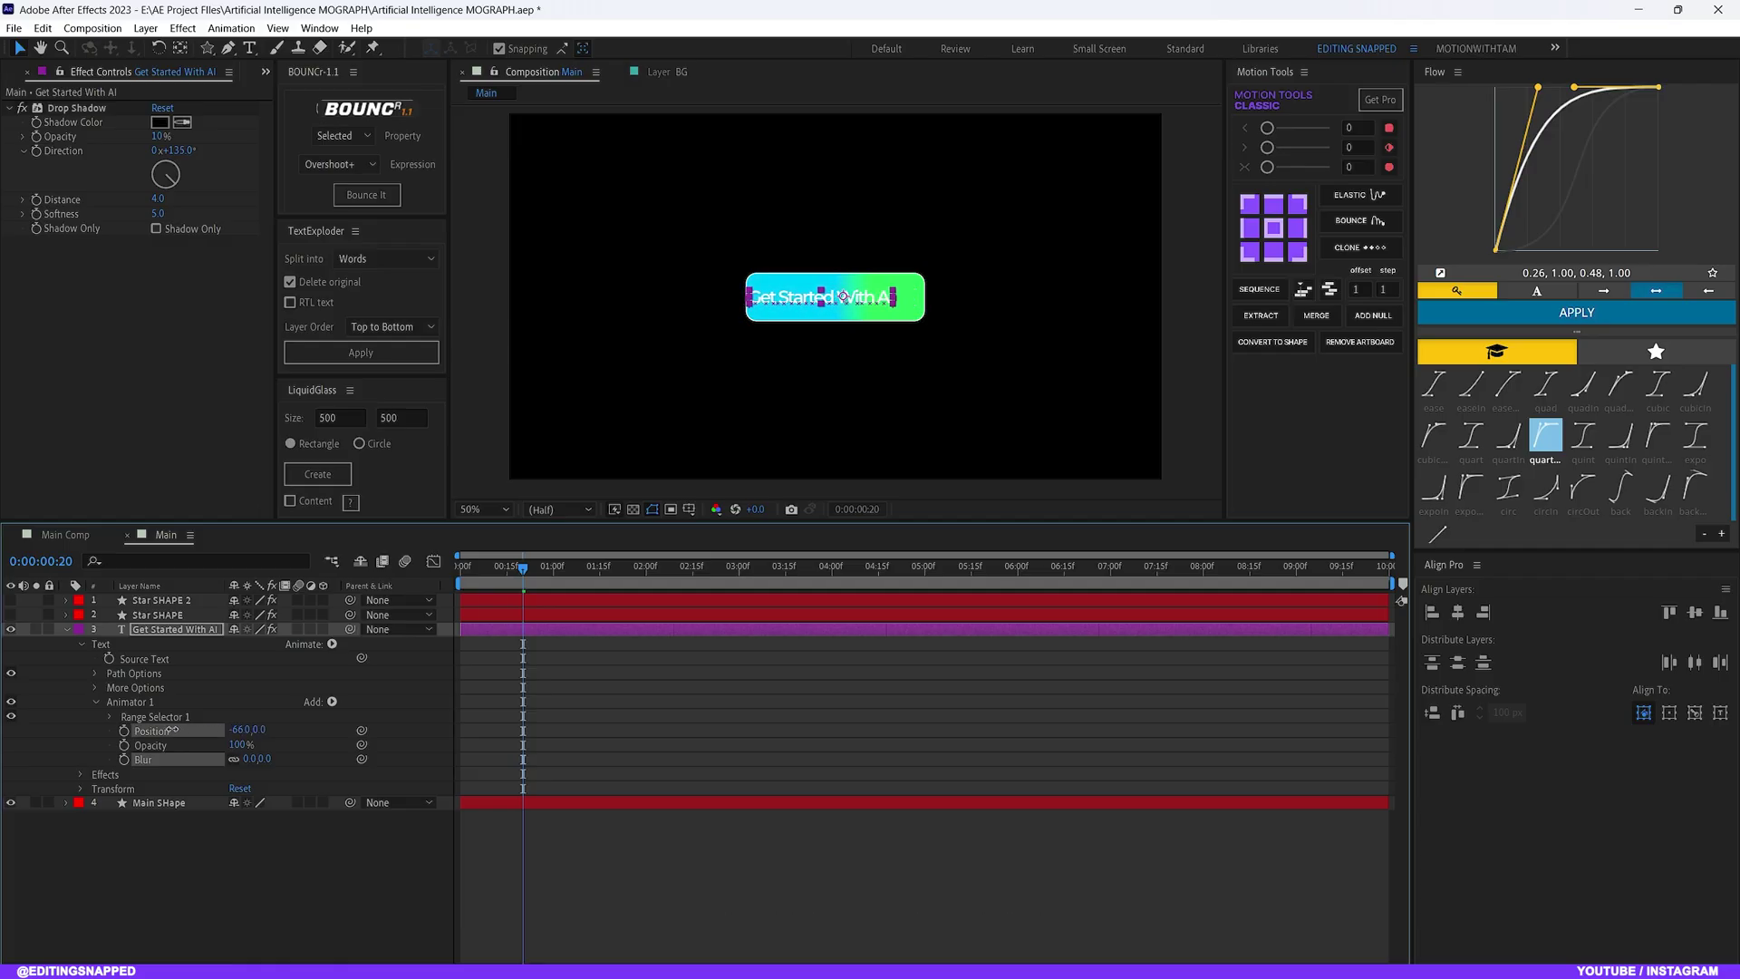
pyautogui.click(239, 745)
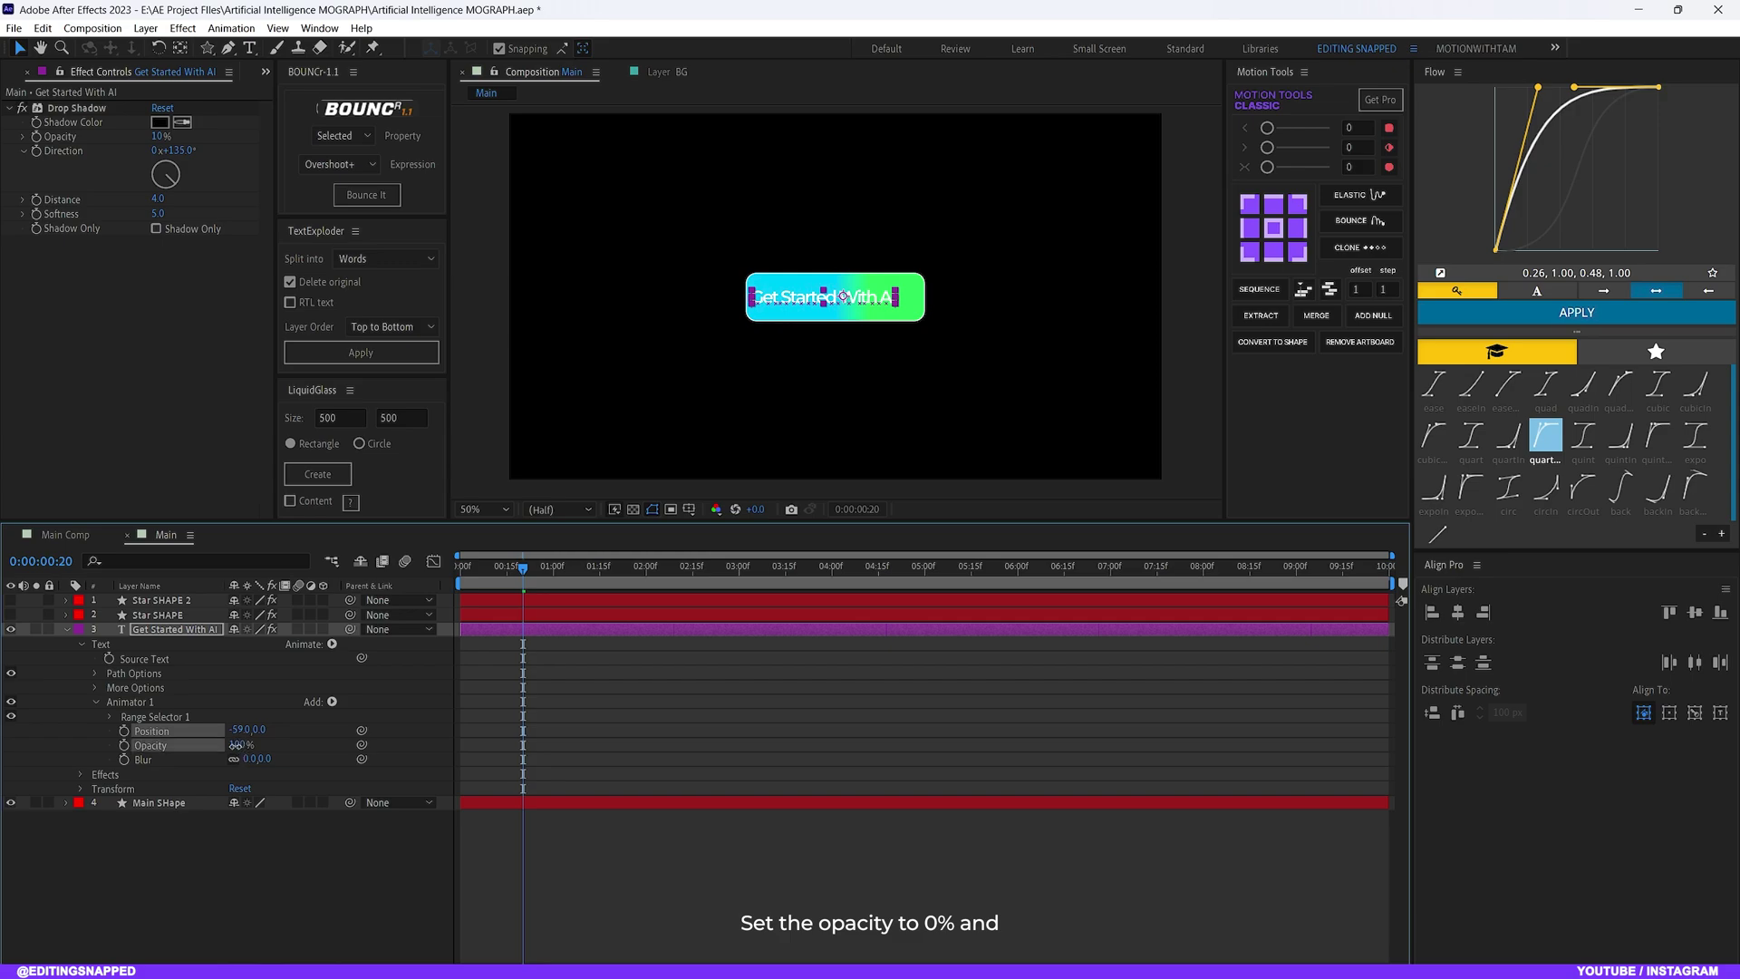
pyautogui.write('0')
pyautogui.press('Return')
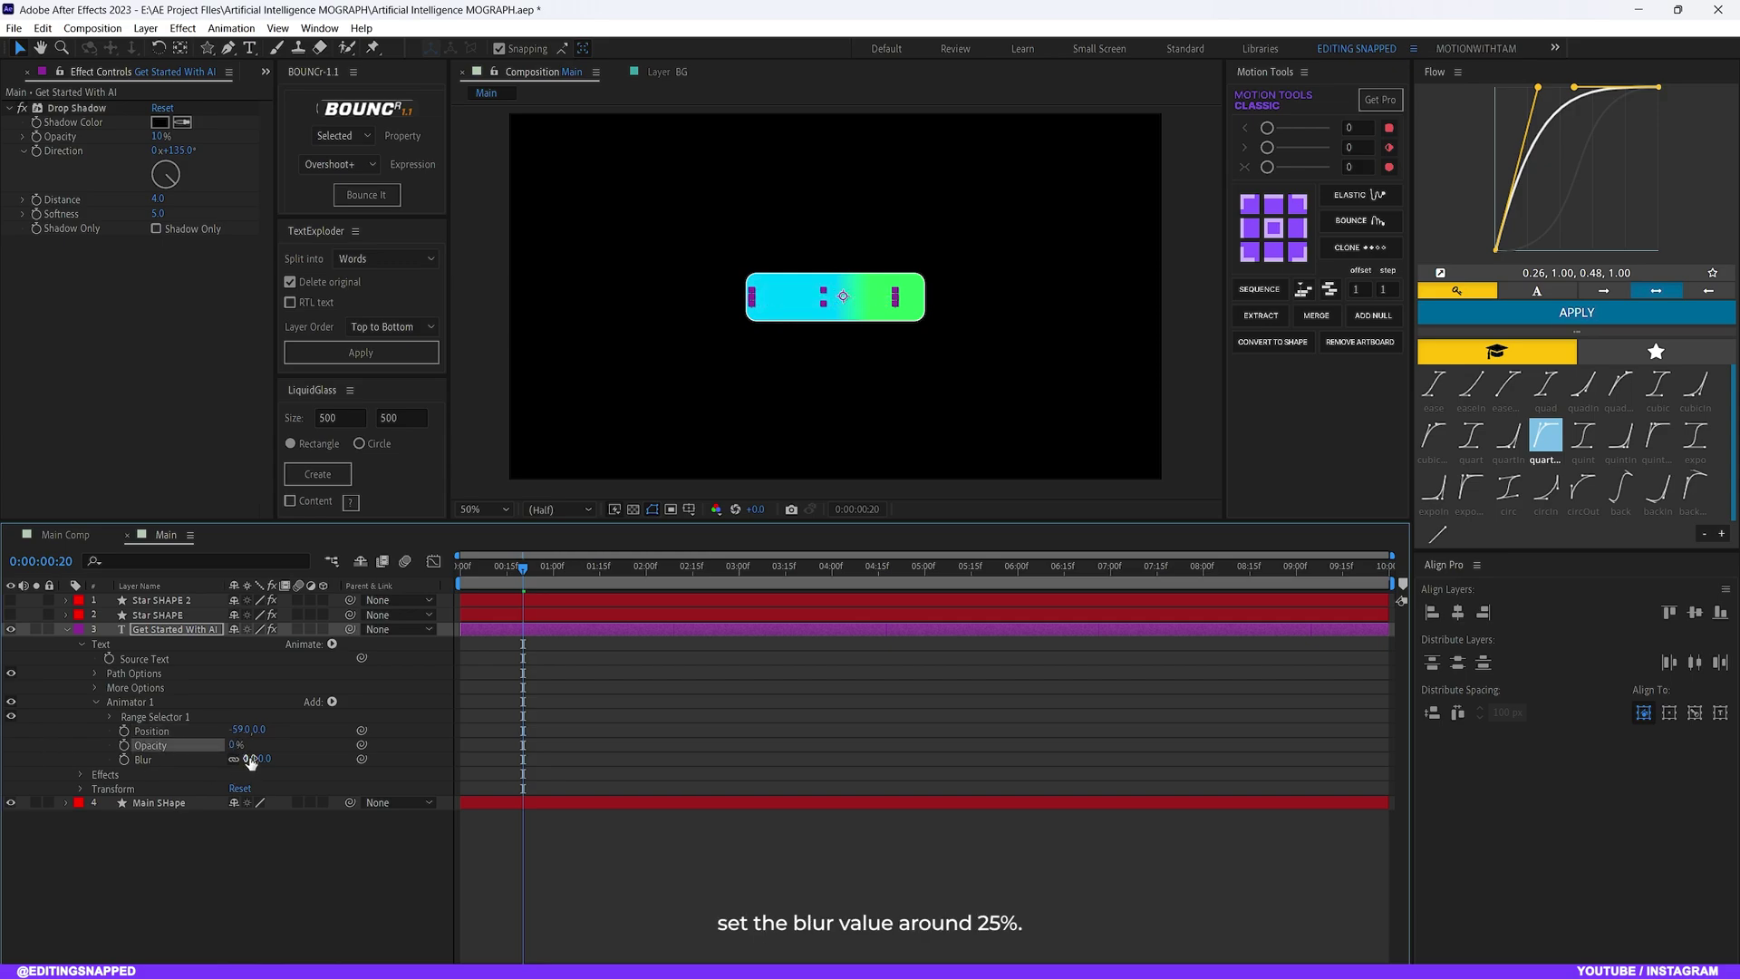
pyautogui.click(248, 759)
# Set Blur to 25, then in Range Selector Advanced set Ease High 21% and Based On Words
pyautogui.write('25')
pyautogui.press('Return')
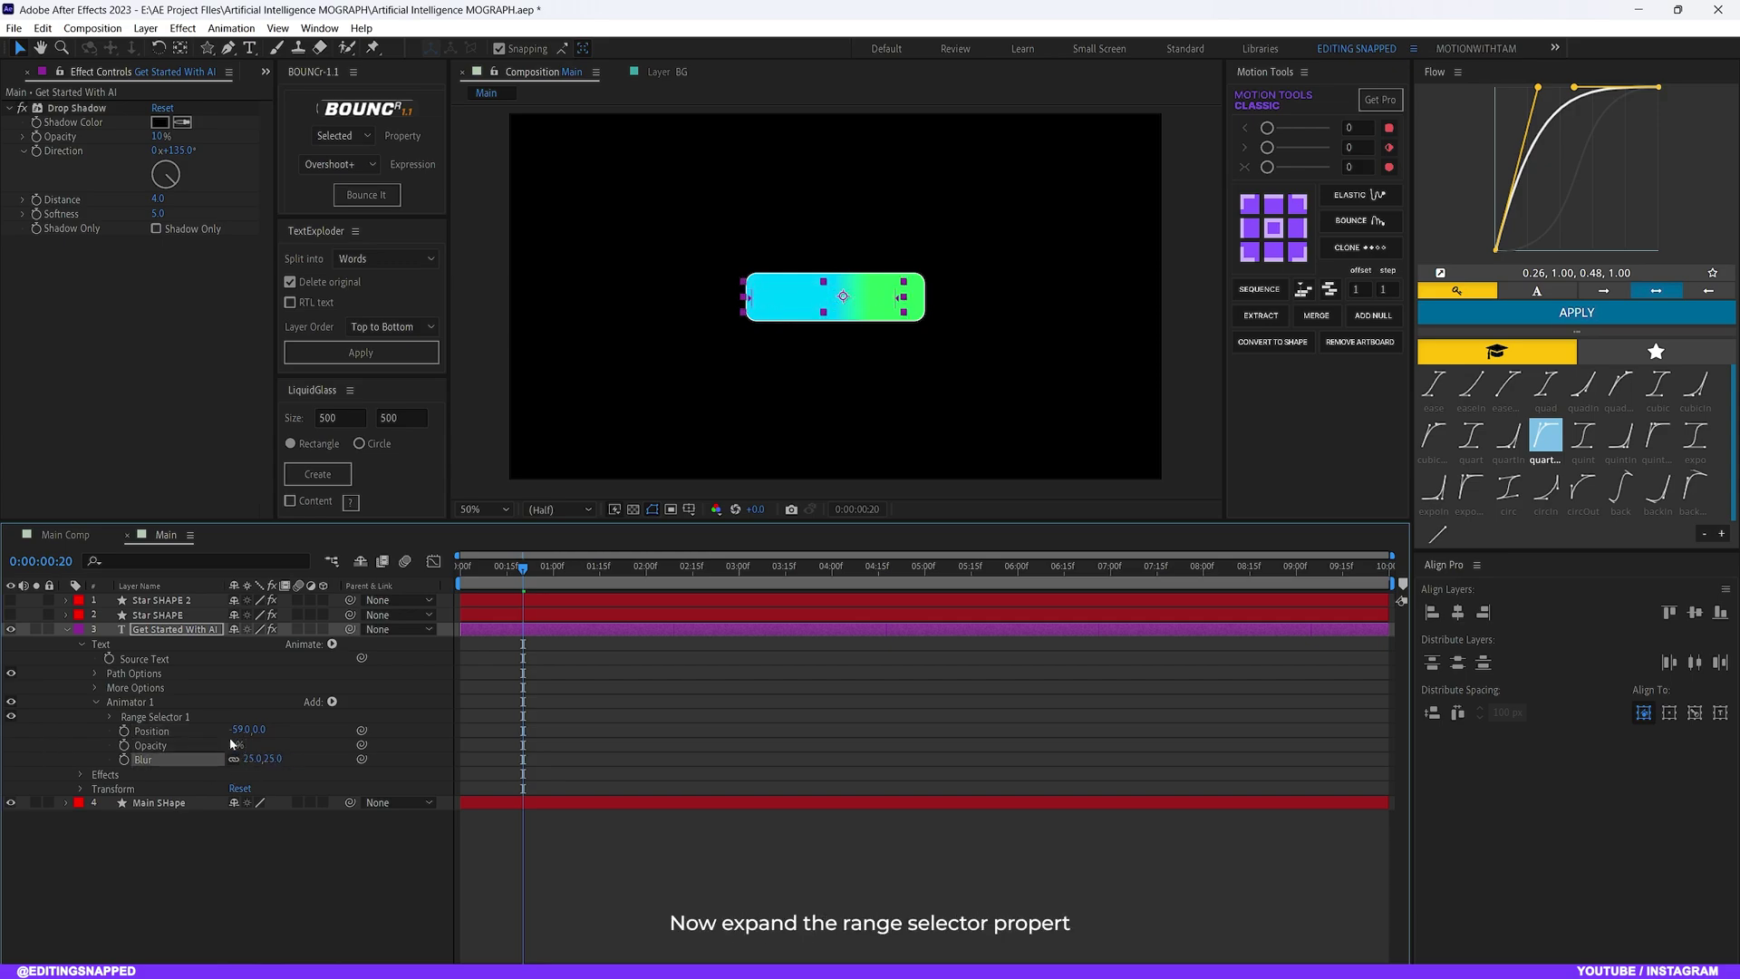
pyautogui.click(109, 716)
pyautogui.click(123, 775)
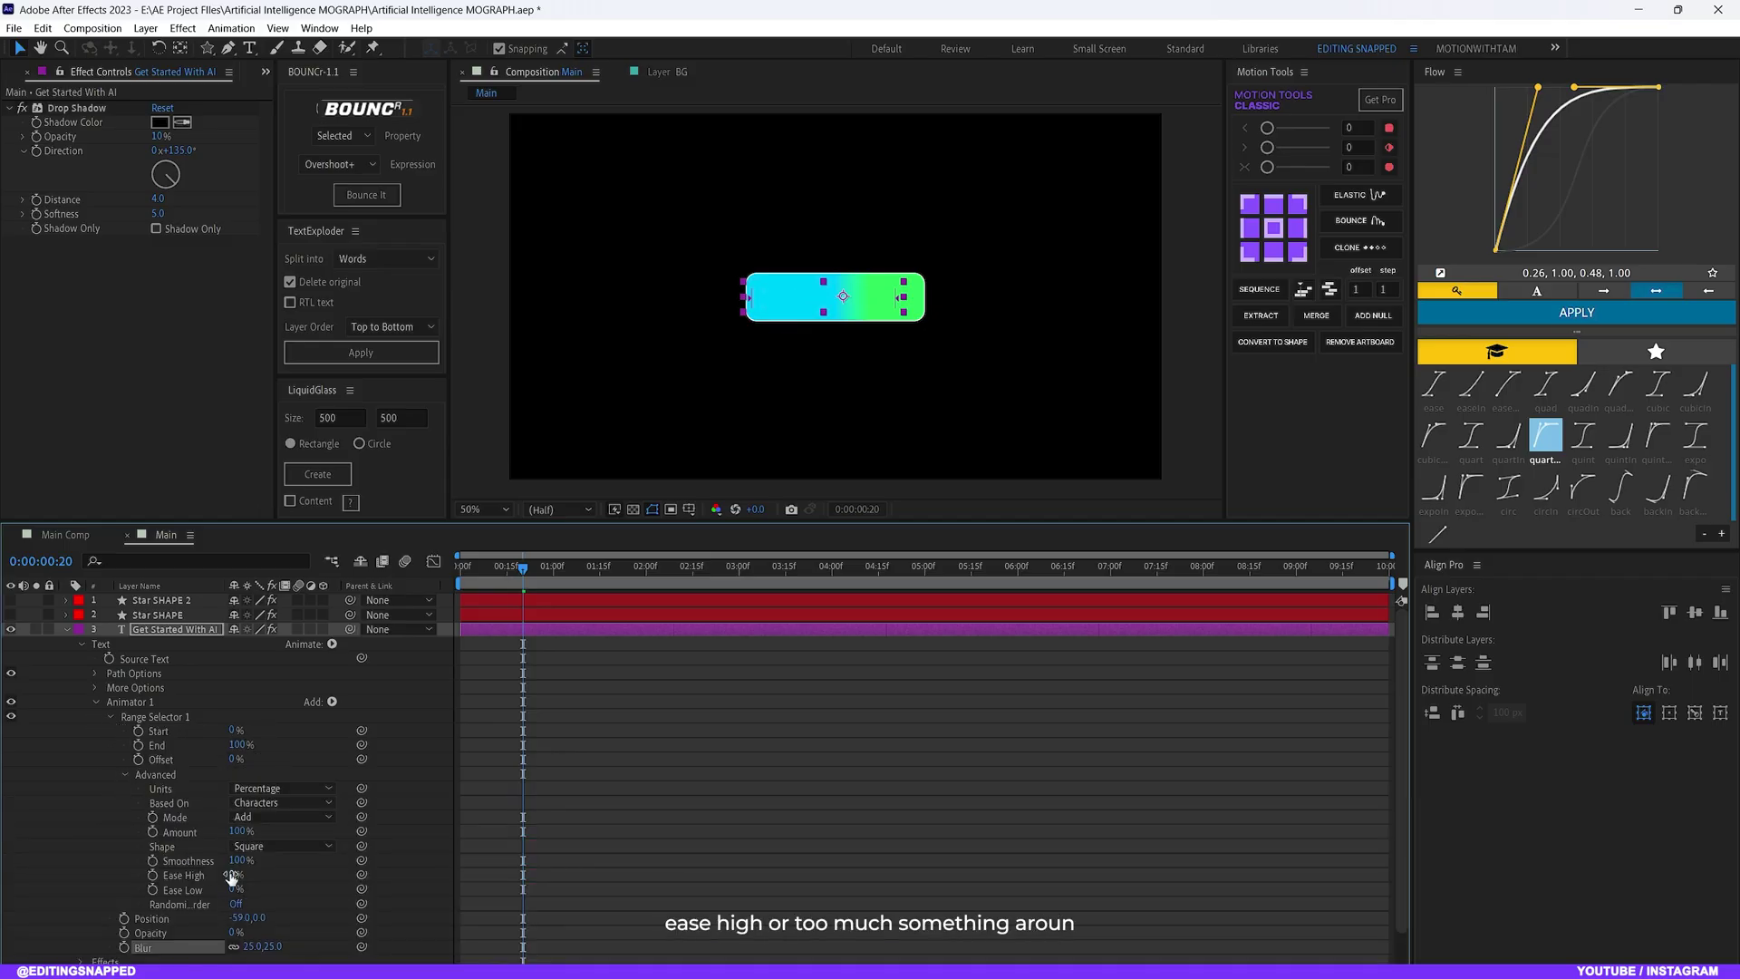
pyautogui.moveTo(232, 877); pyautogui.dragTo(259, 890)
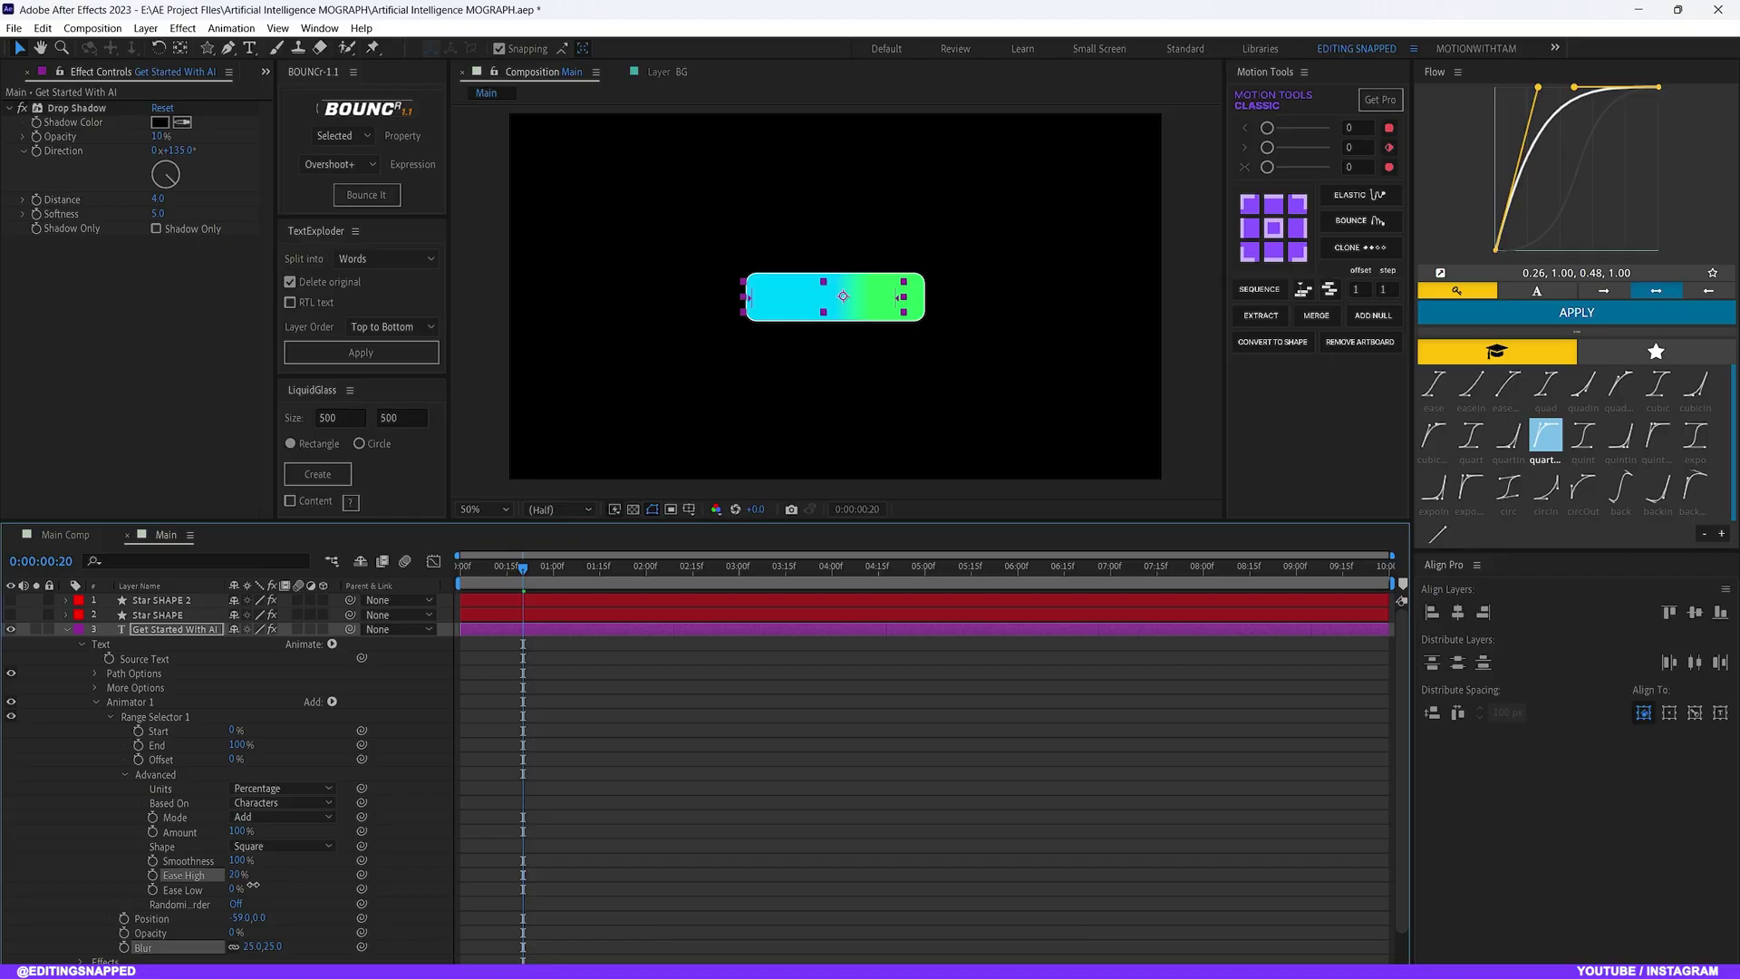
pyautogui.moveTo(253, 884); pyautogui.dragTo(278, 889)
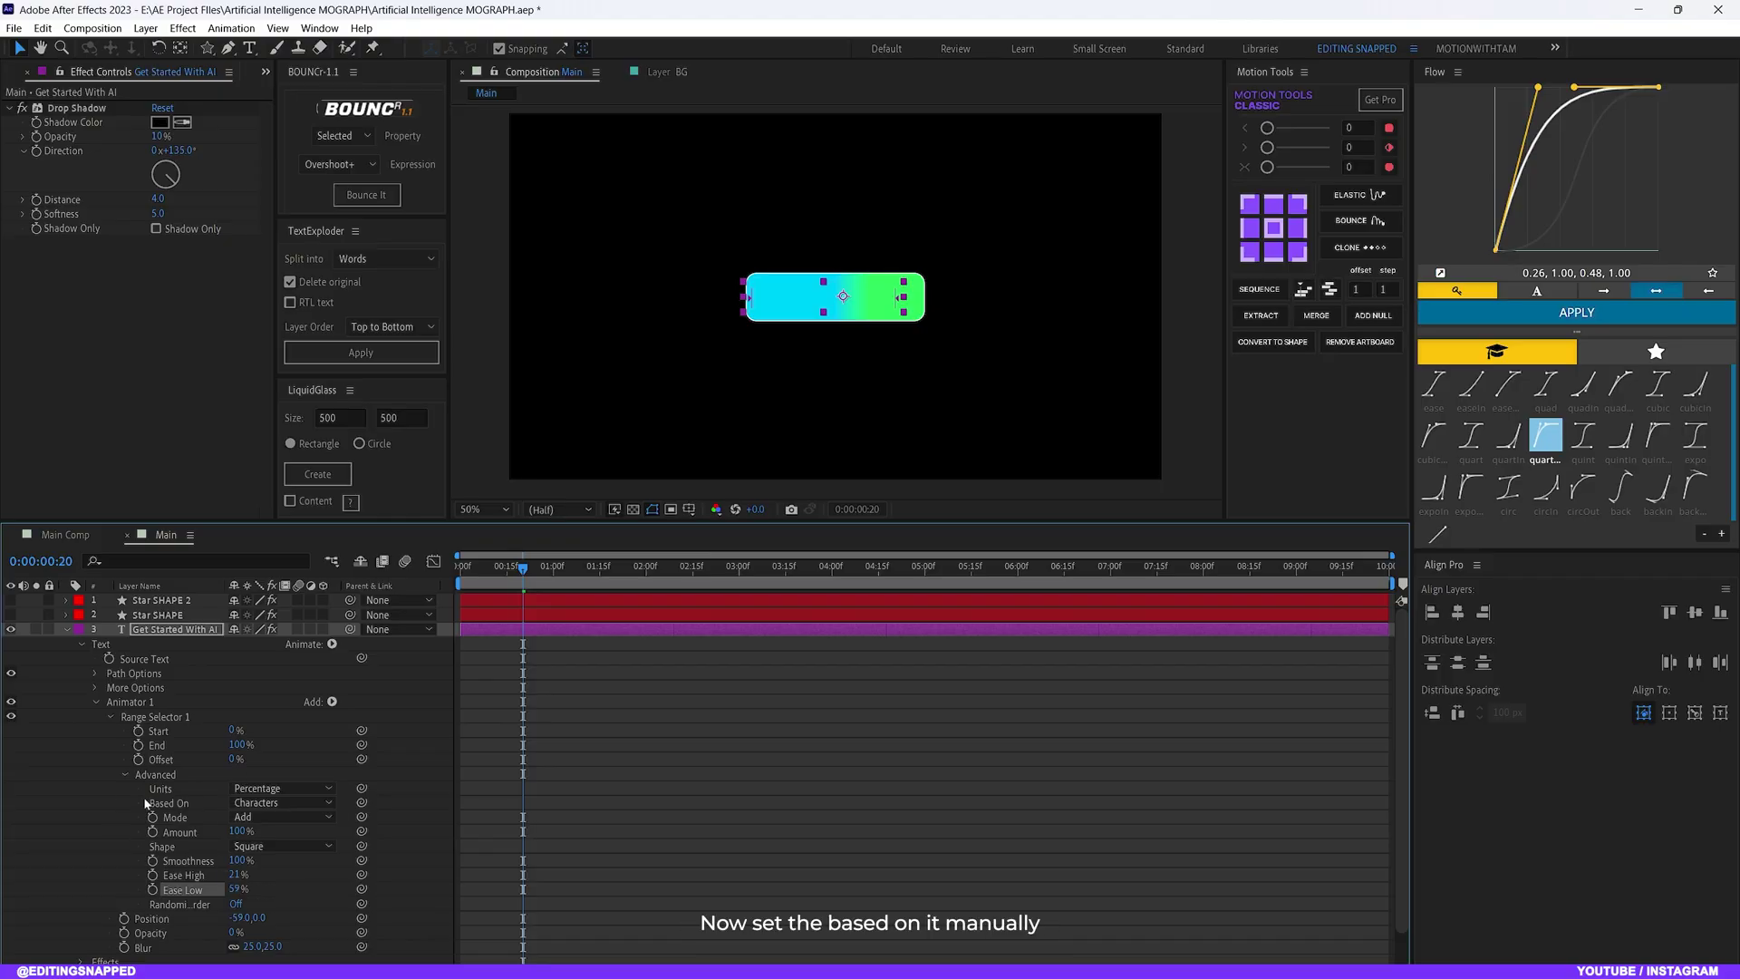
pyautogui.click(268, 804)
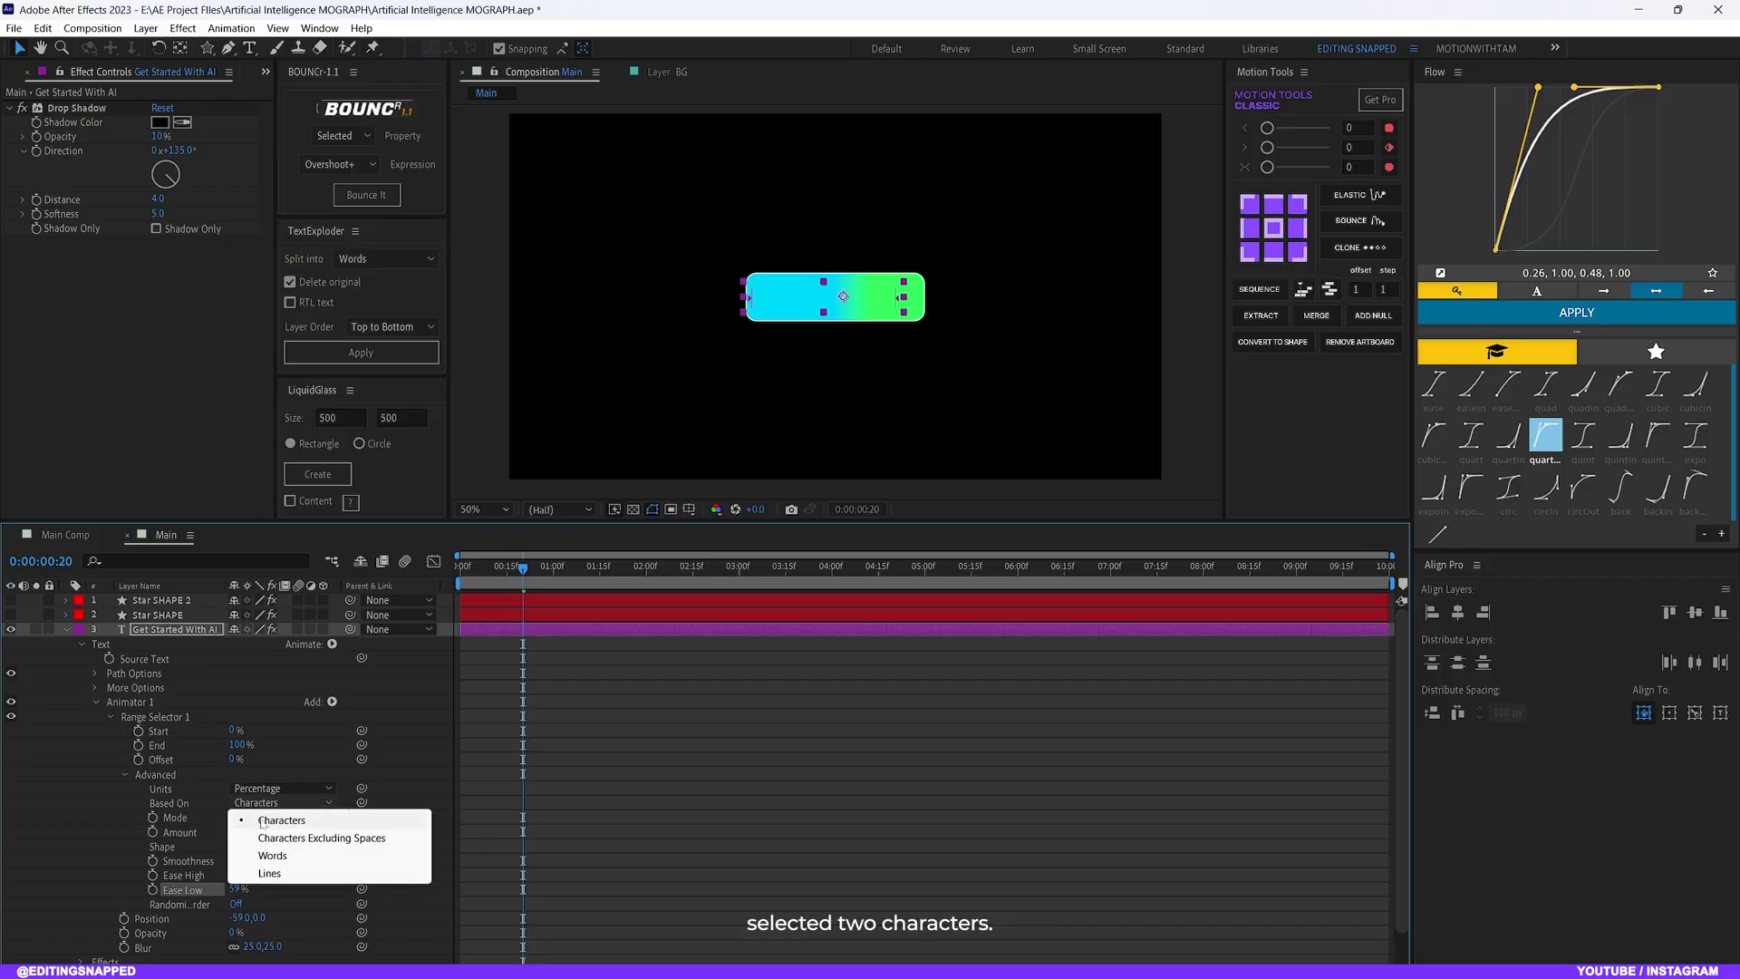
pyautogui.click(288, 855)
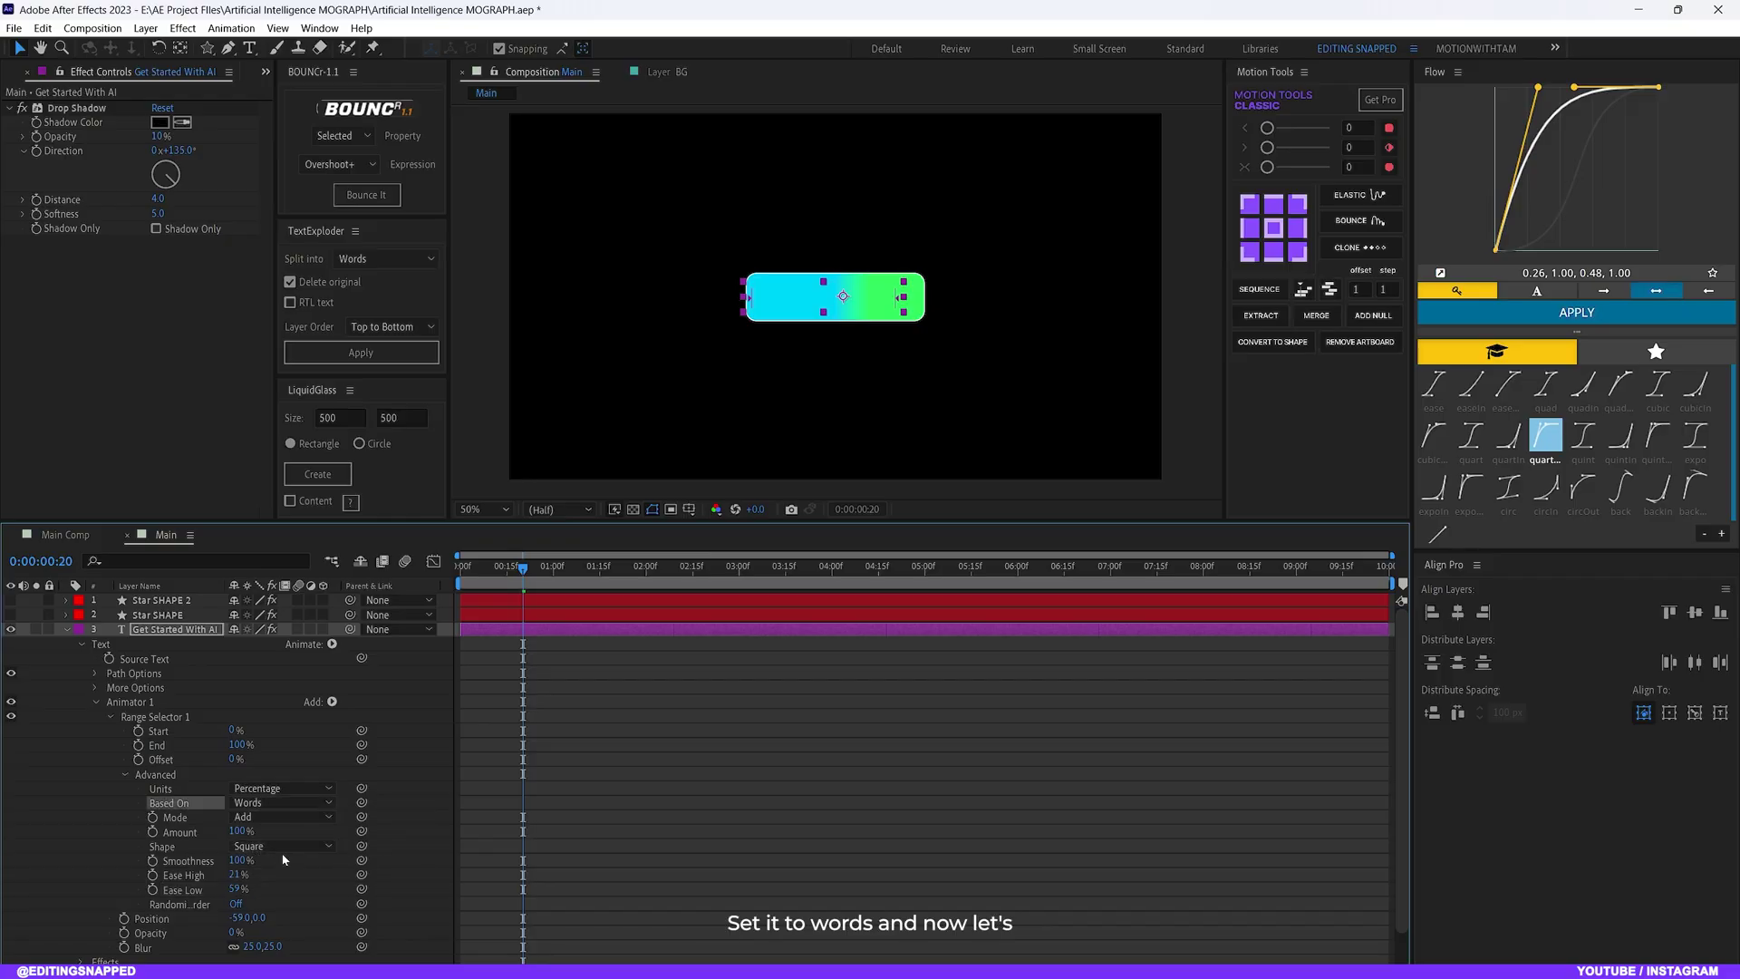
# Keyframe the range Offset from 0% at the start to 100% at 0:00:01:16 and preview
pyautogui.click(139, 761)
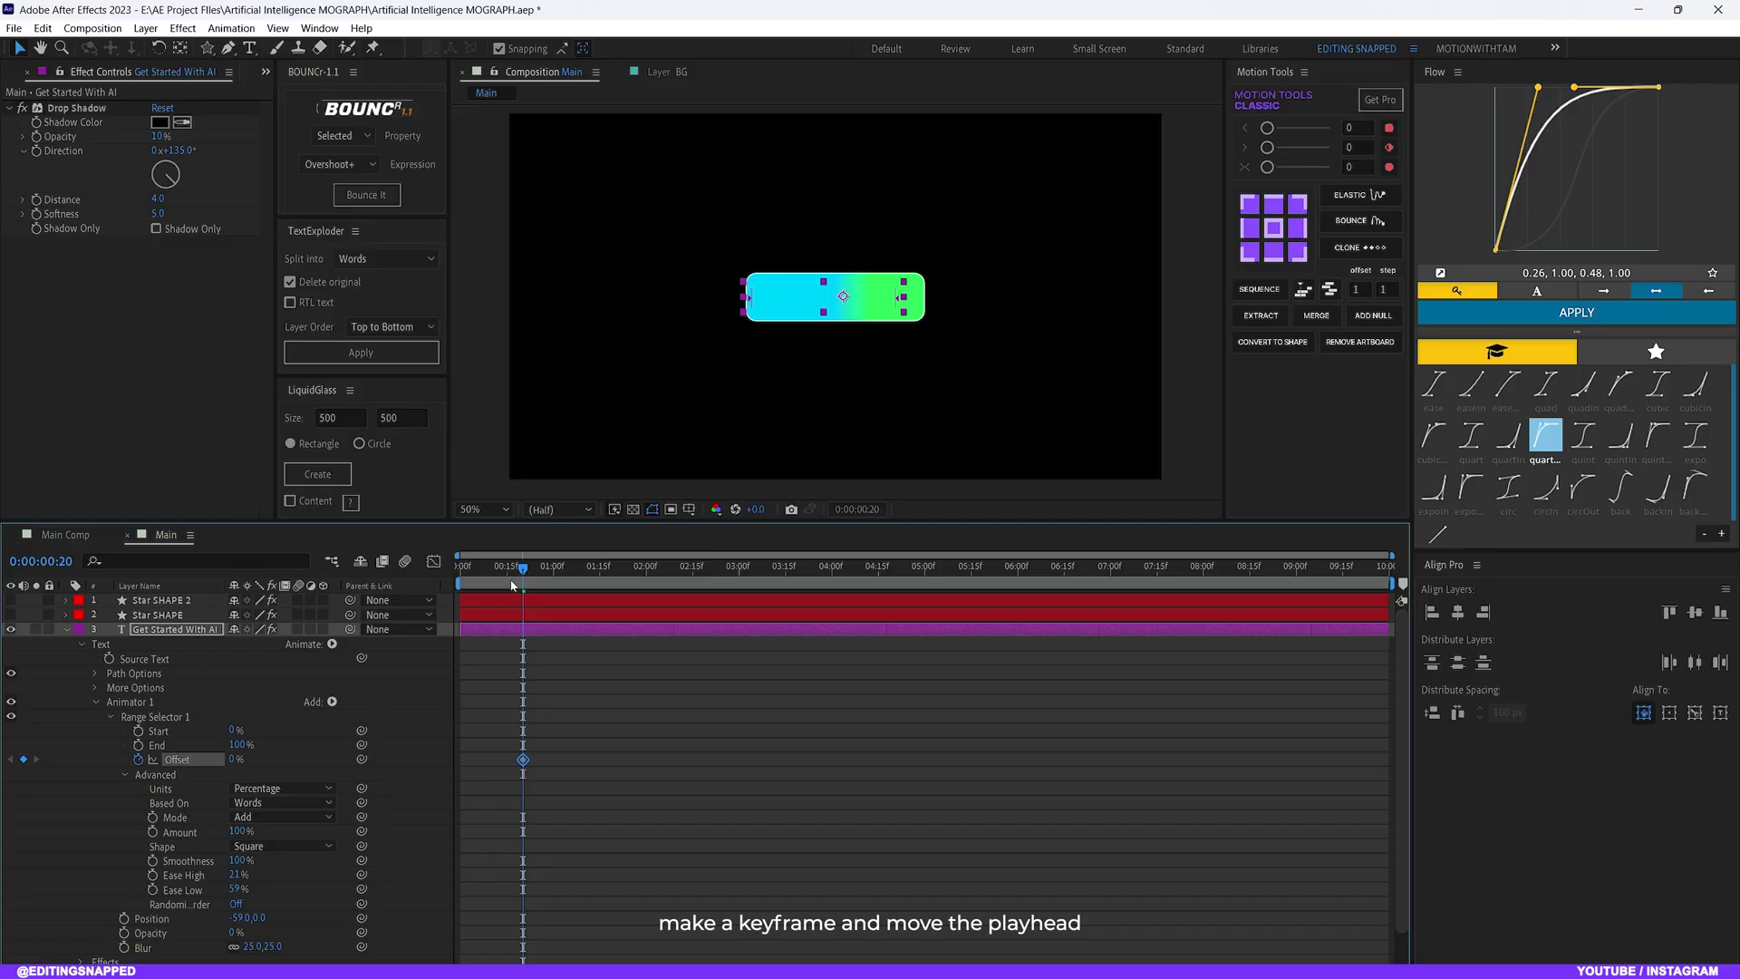
pyautogui.moveTo(512, 585); pyautogui.dragTo(602, 598)
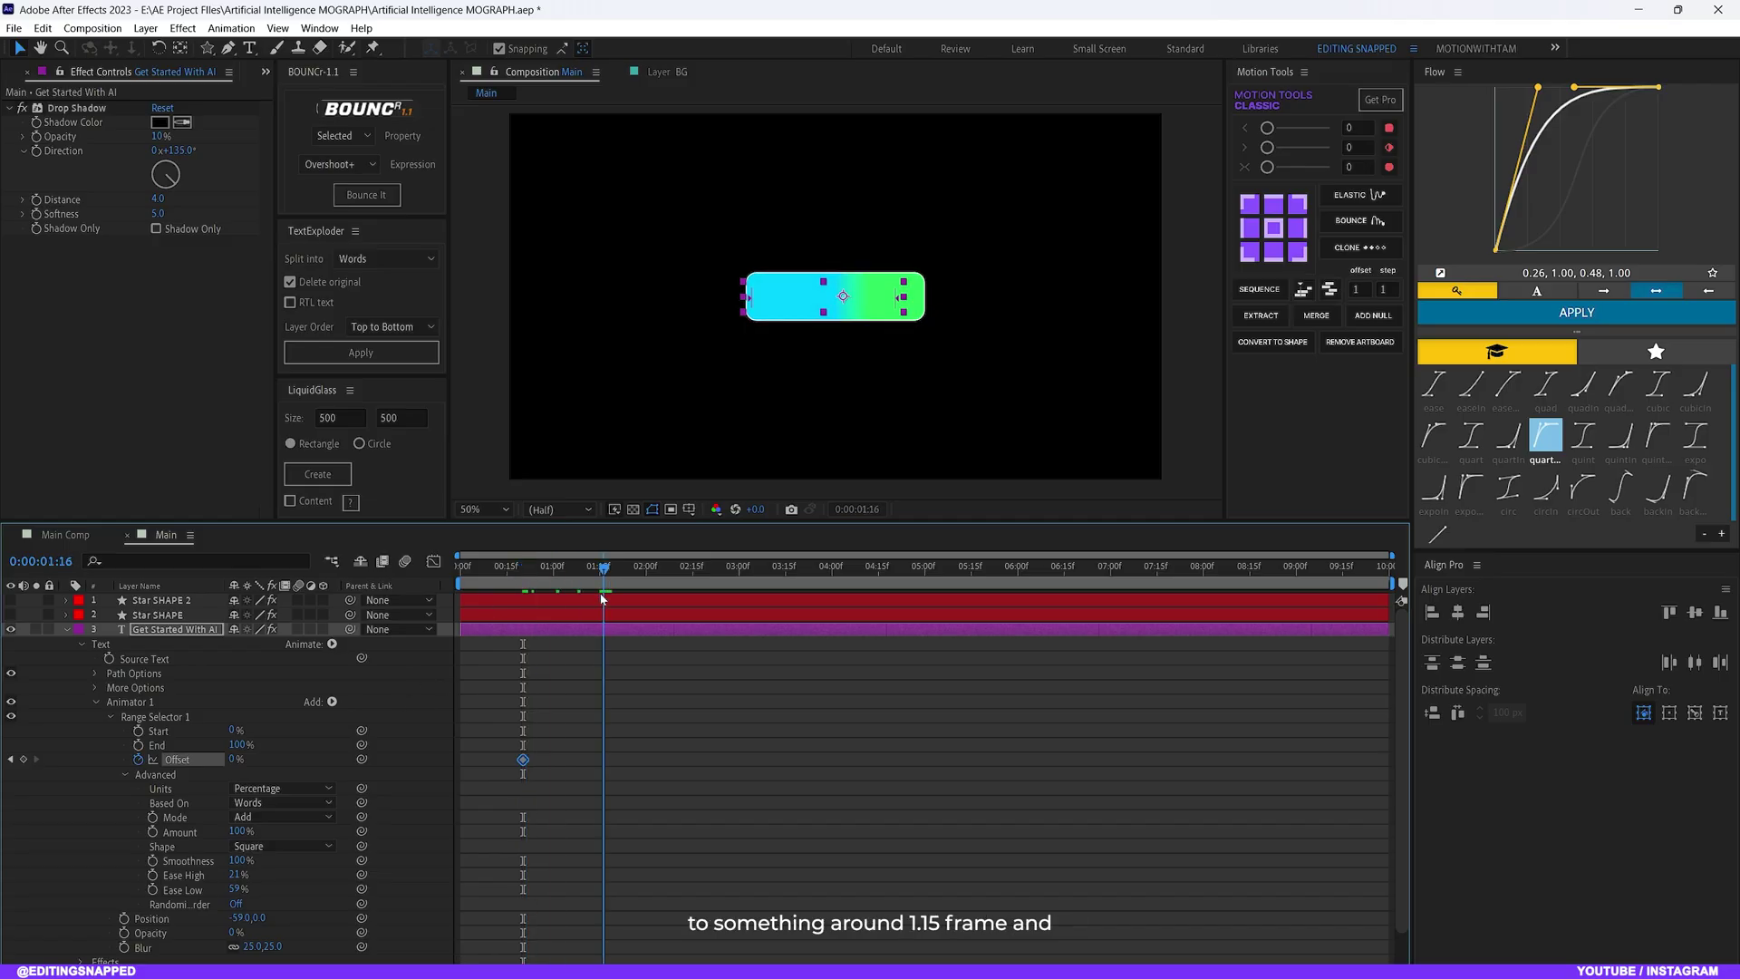
pyautogui.click(234, 760)
pyautogui.write('100')
pyautogui.press('Return')
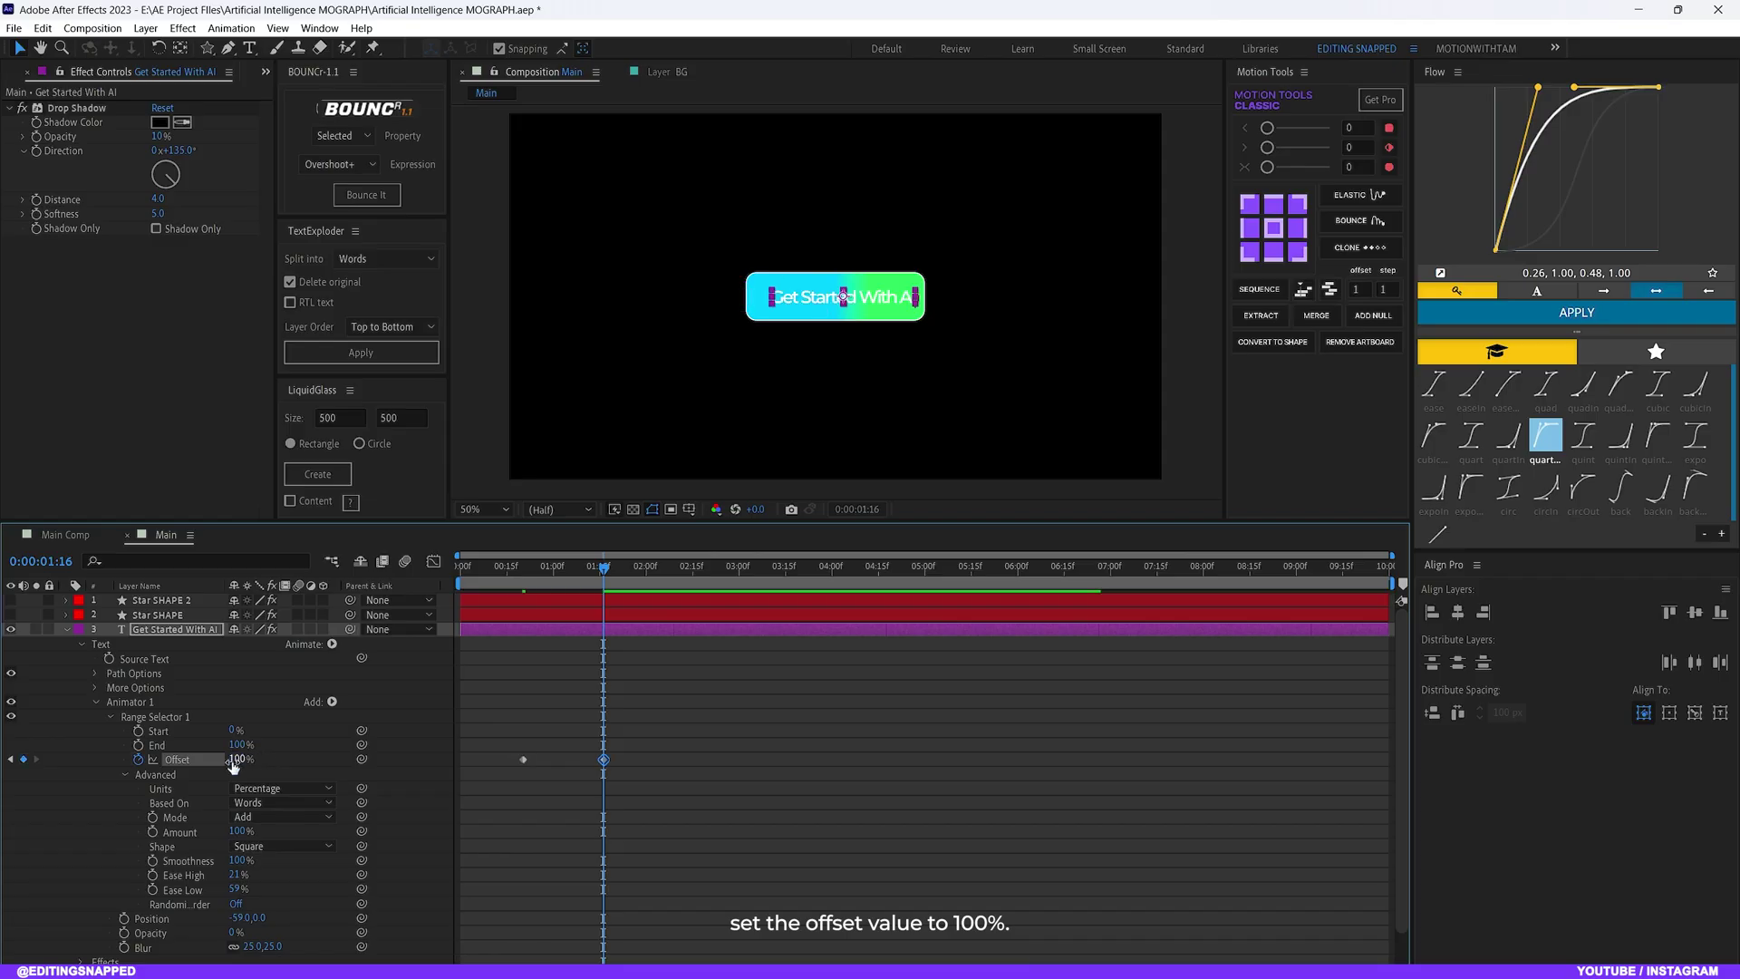
pyautogui.moveTo(595, 571)
pyautogui.mouseDown()
pyautogui.moveTo(517, 570)
pyautogui.moveTo(602, 577)
pyautogui.mouseUp()
pyautogui.press('space')
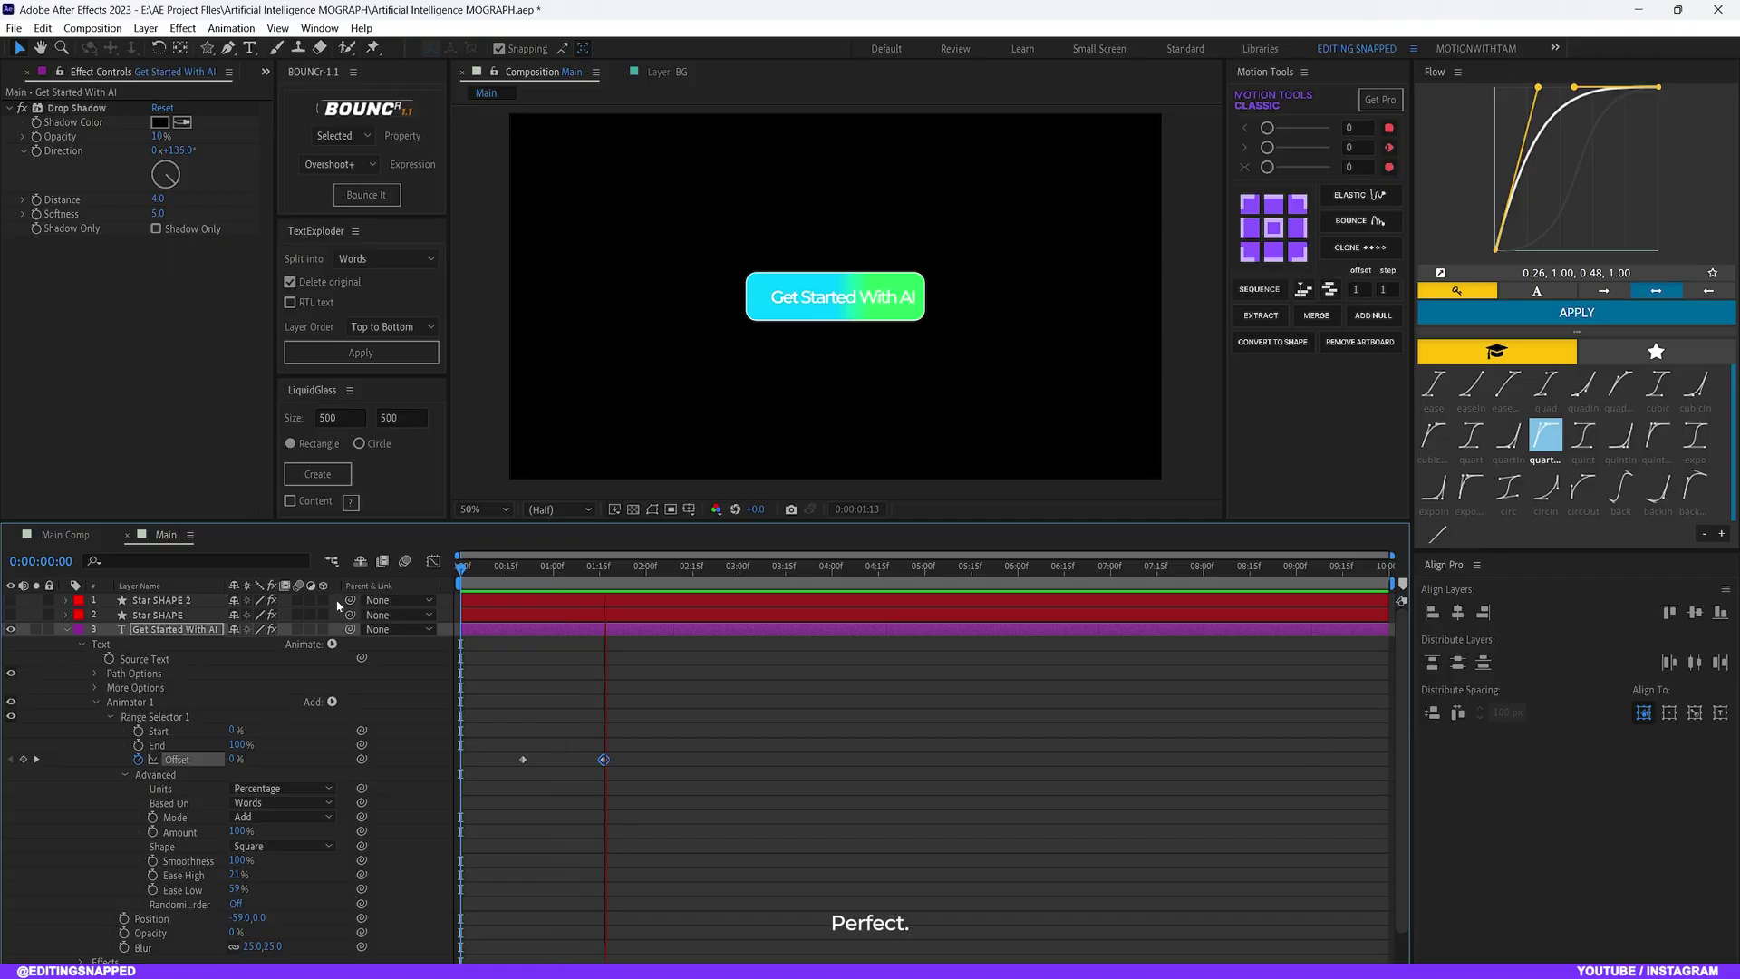
pyautogui.press('space')
# Move the 100% Offset keyframe later for a slower reveal and preview it
pyautogui.click(626, 775)
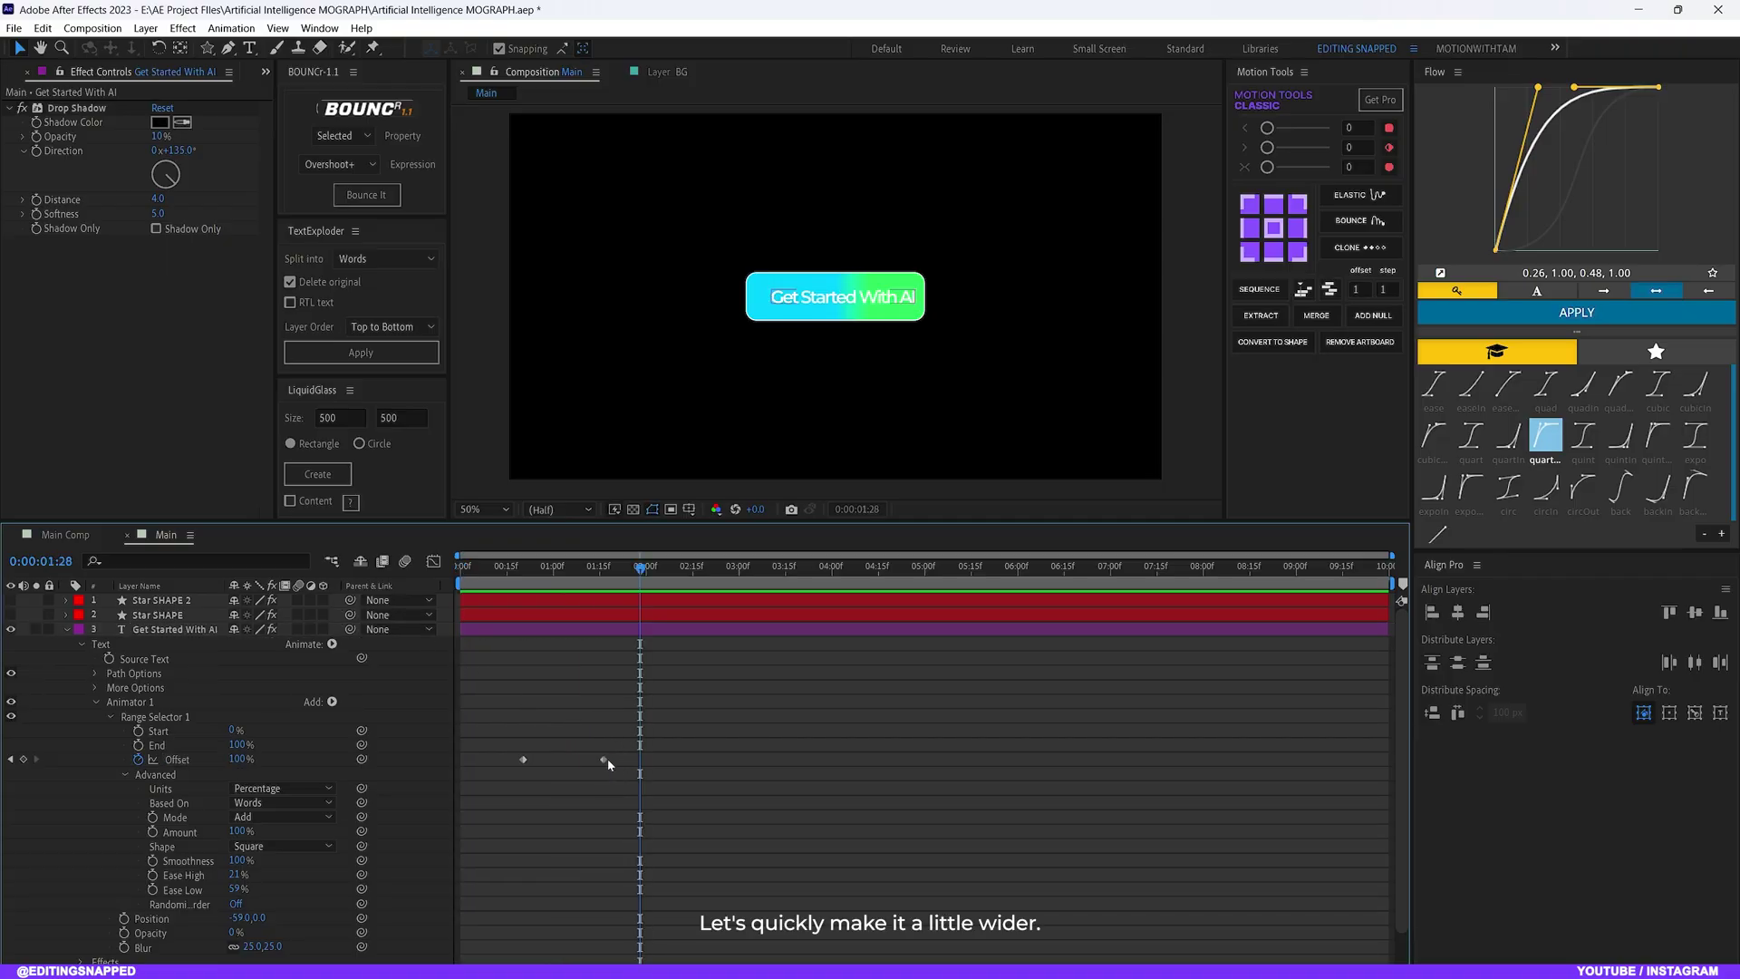
pyautogui.moveTo(605, 761); pyautogui.dragTo(443, 797)
pyautogui.press('Home')
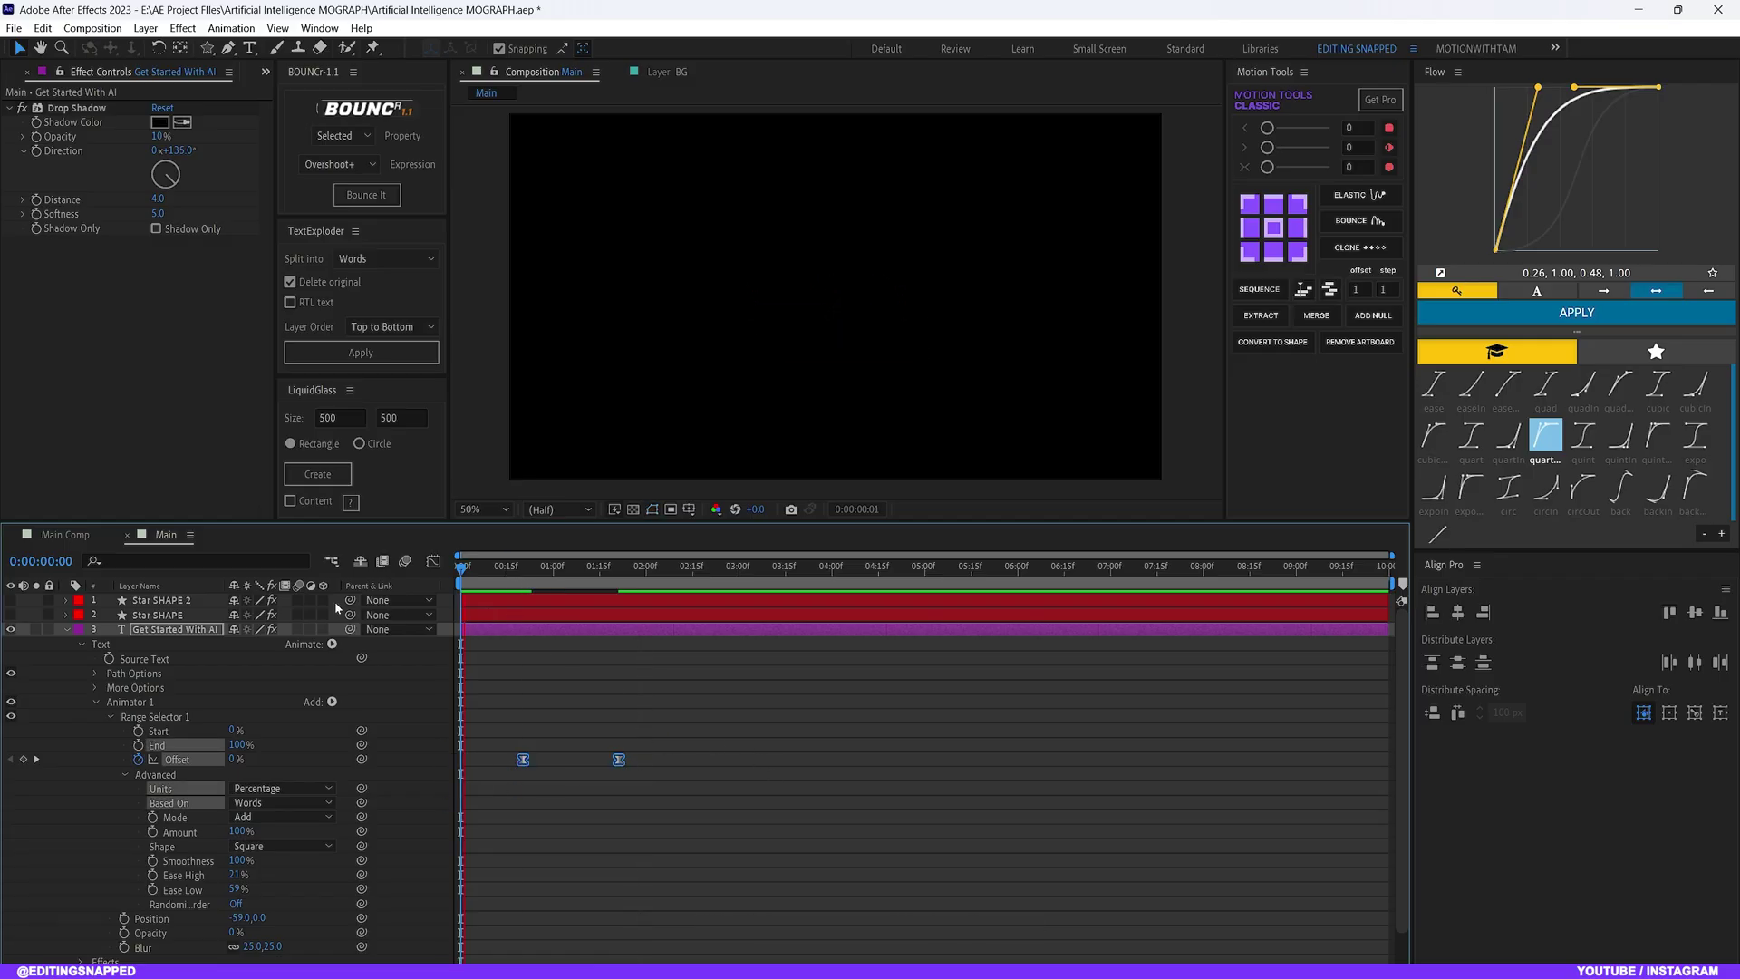
pyautogui.press('space')
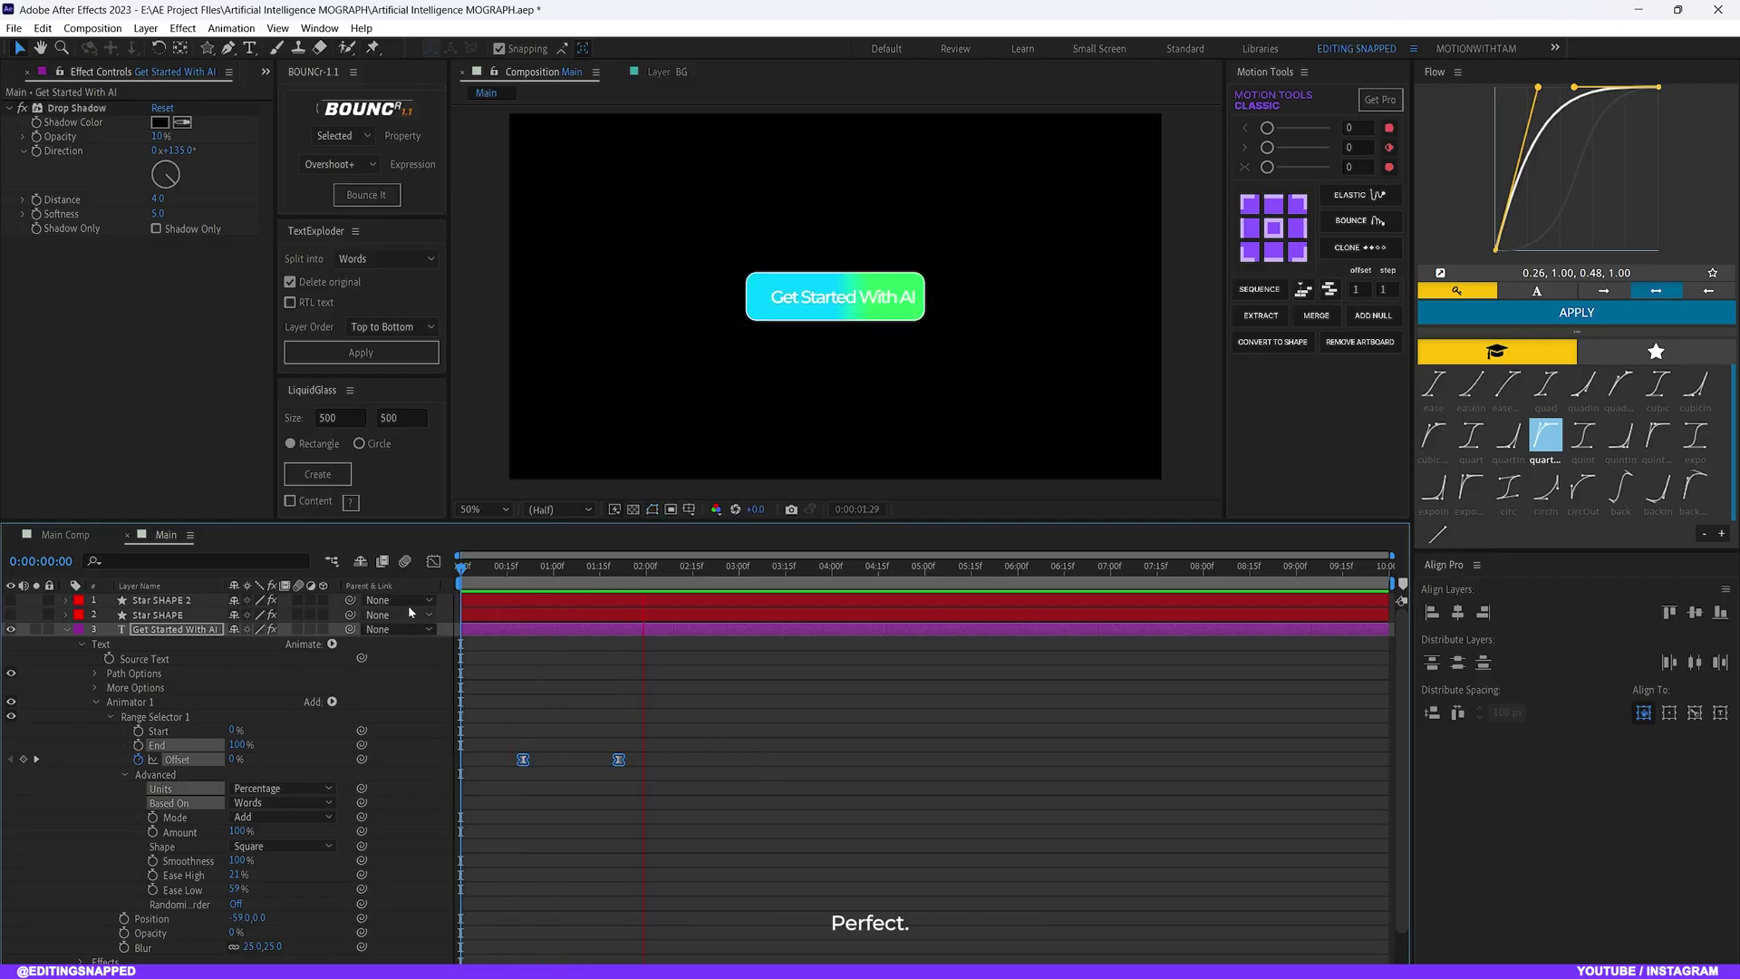
pyautogui.press('space')
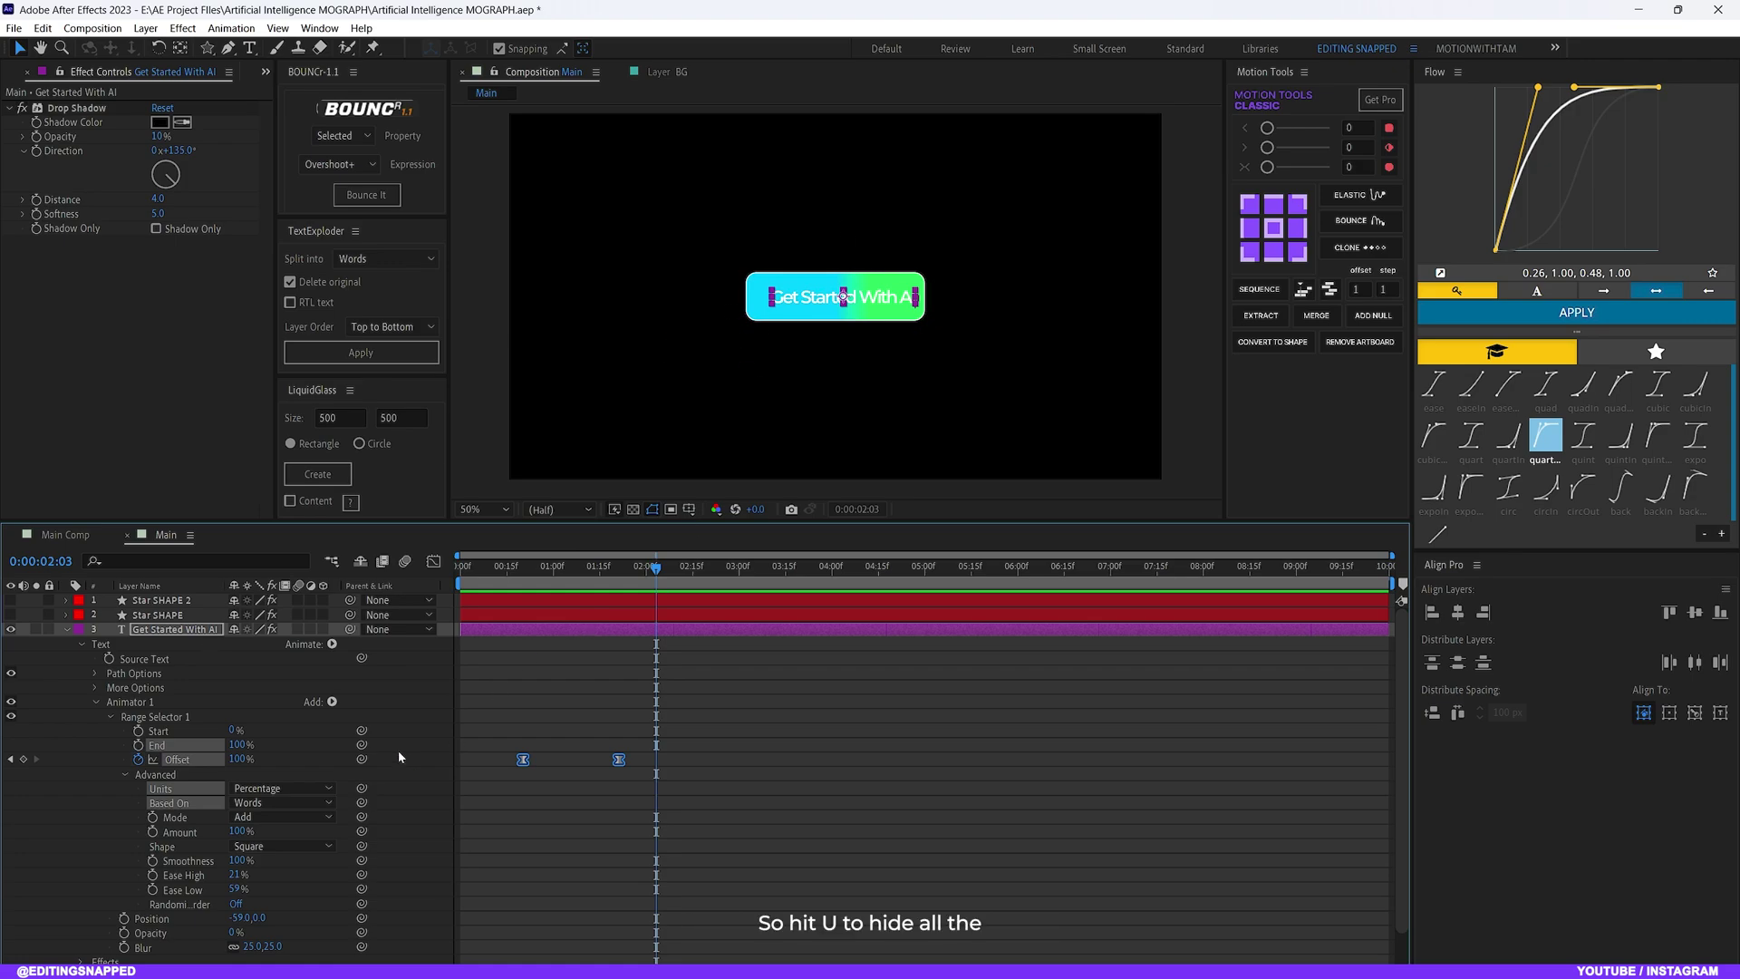
# Set the playhead to 0:00:01:00 and make both star layers visible
pyautogui.press('u')
pyautogui.press('u')
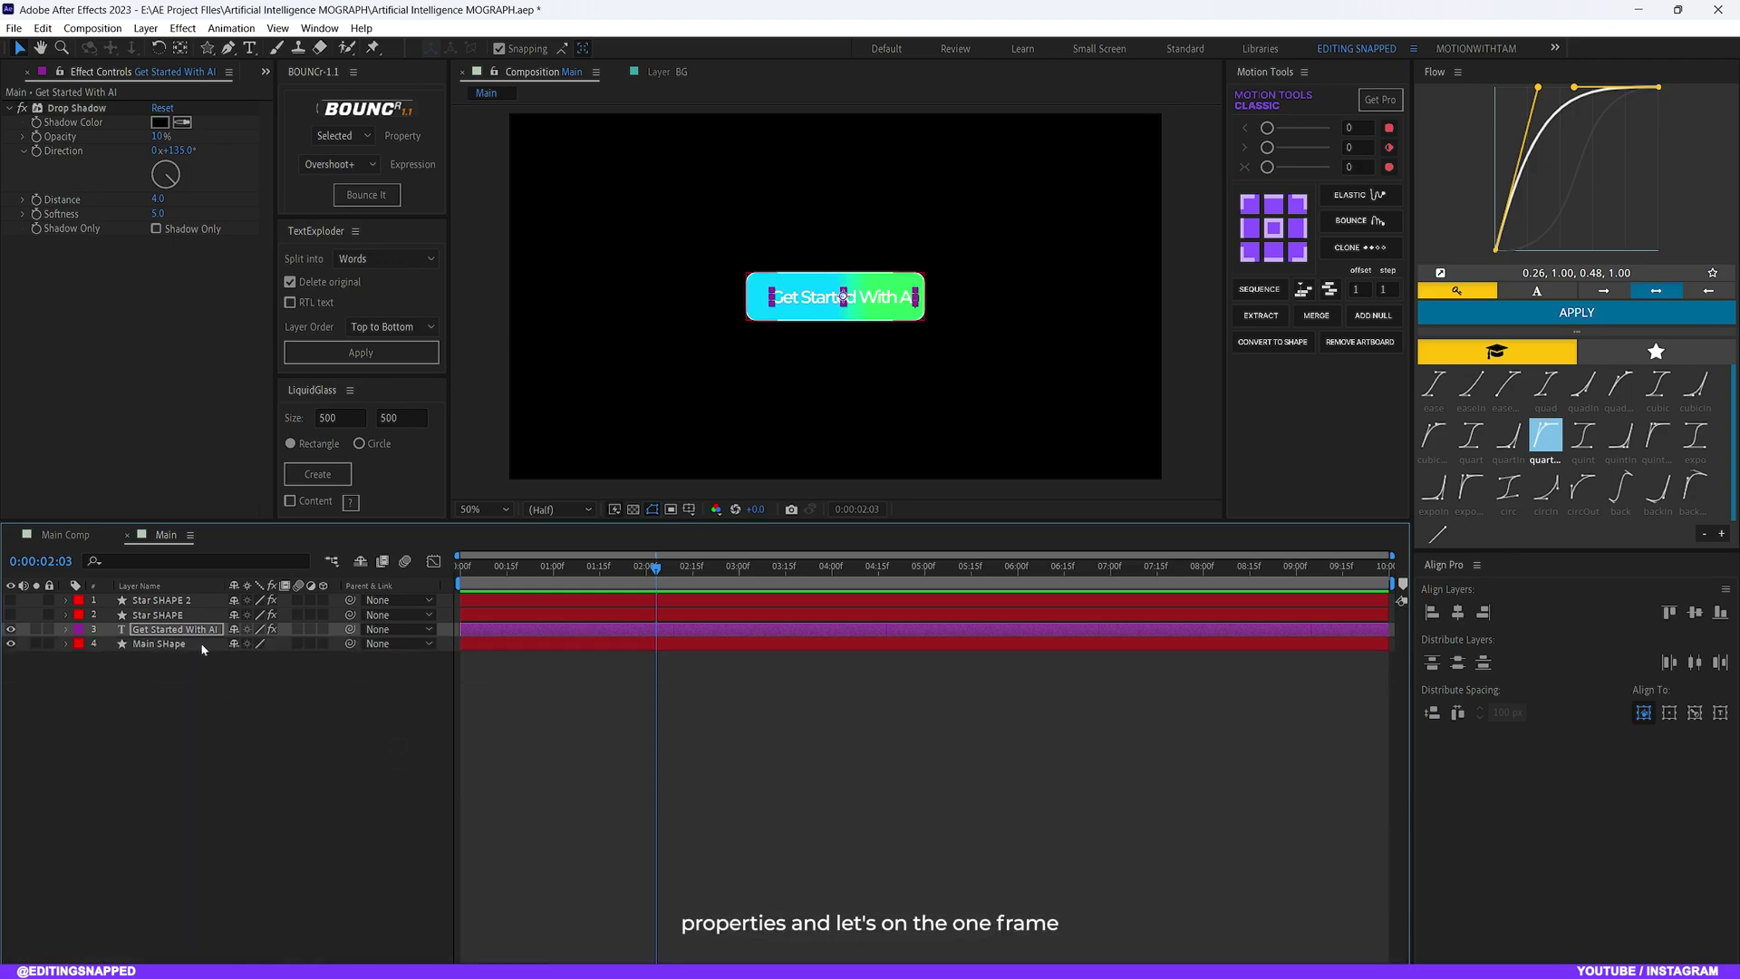
pyautogui.click(572, 579)
pyautogui.moveTo(571, 580); pyautogui.dragTo(555, 592)
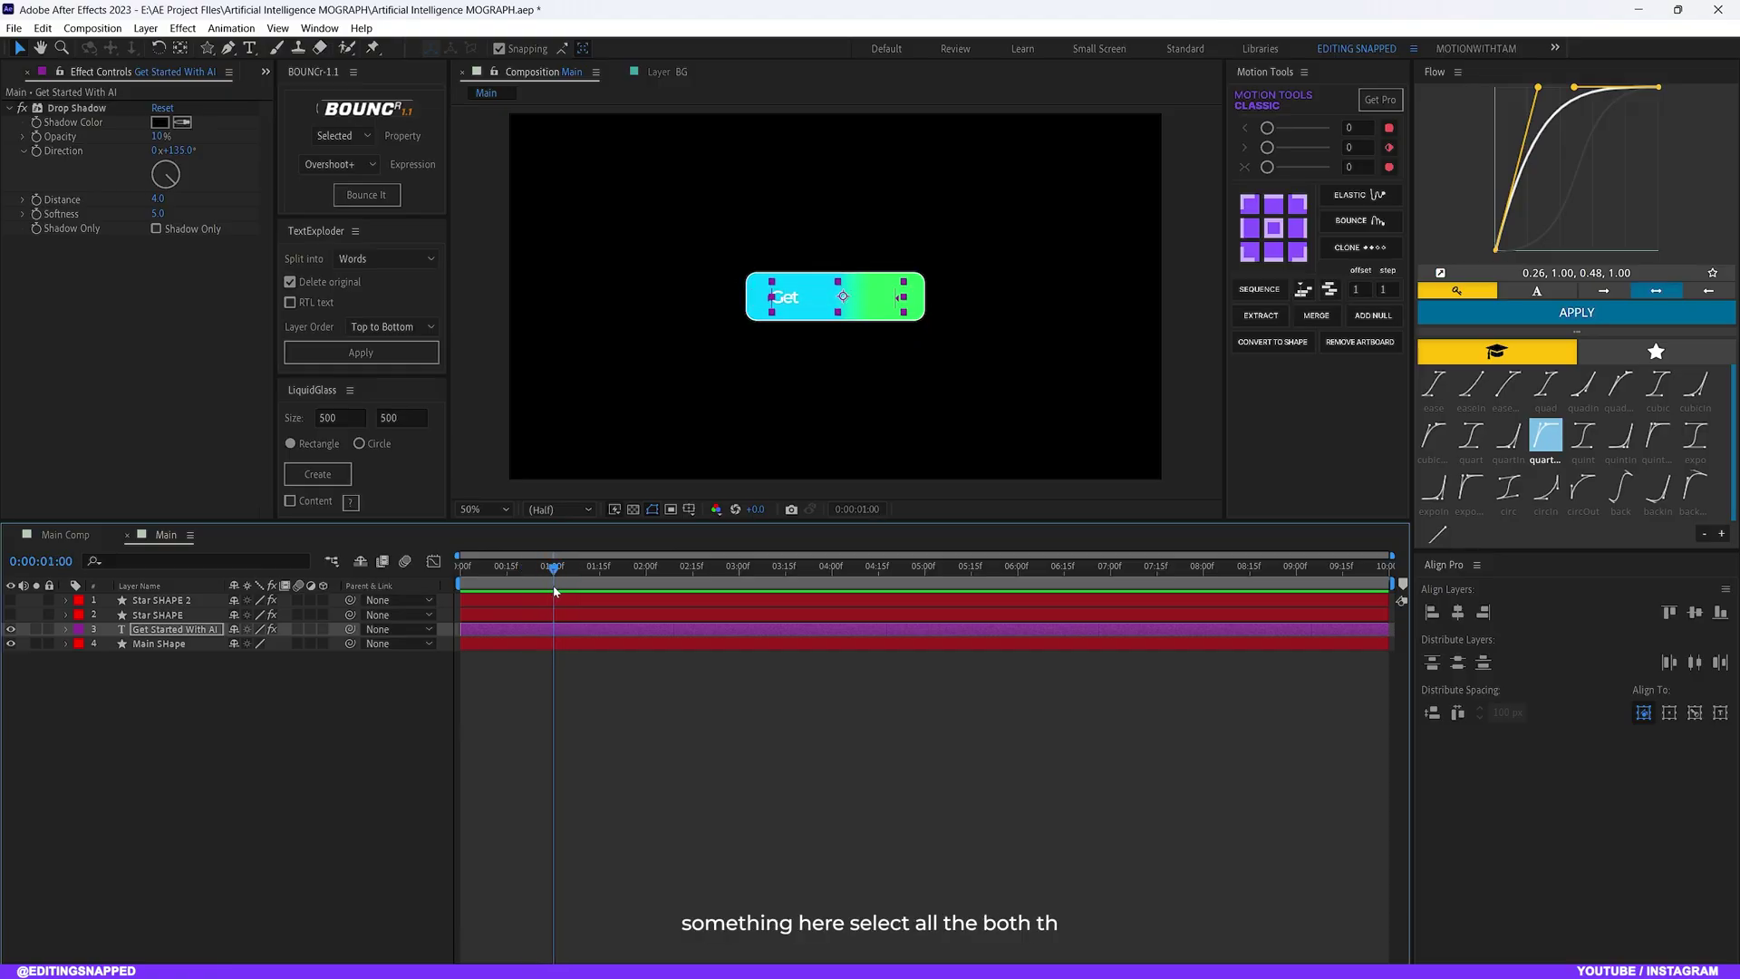
pyautogui.click(158, 616)
pyautogui.click(156, 602)
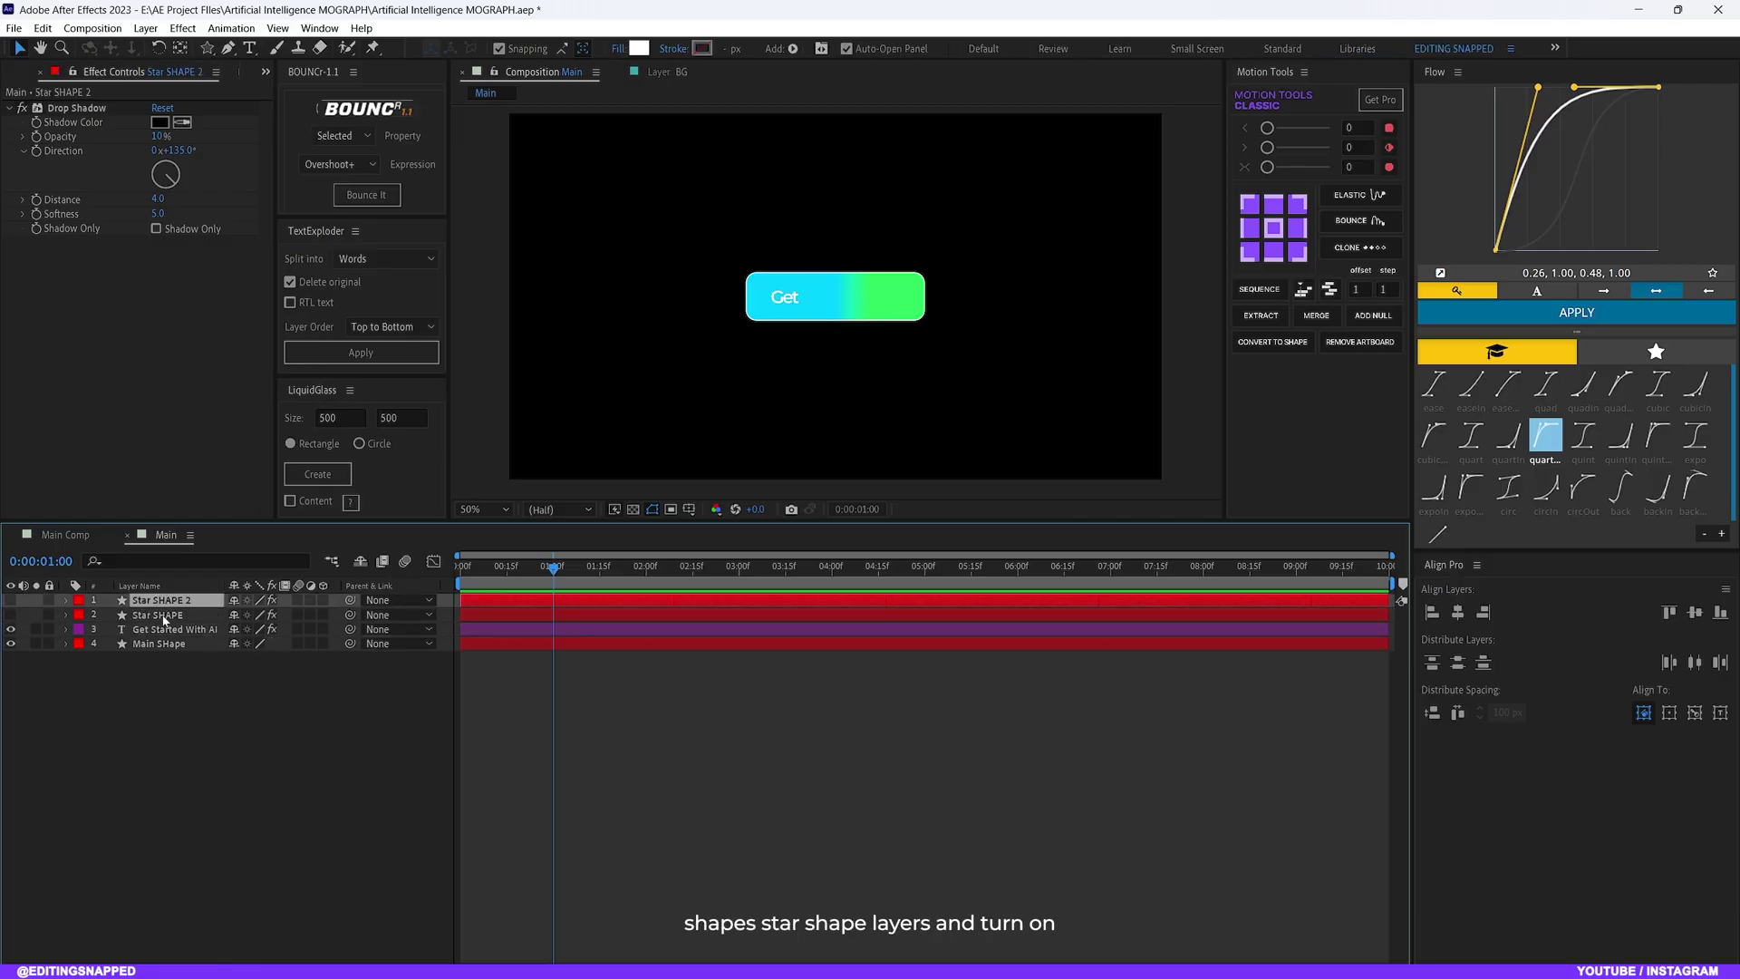
pyautogui.moveTo(10, 600); pyautogui.dragTo(11, 615)
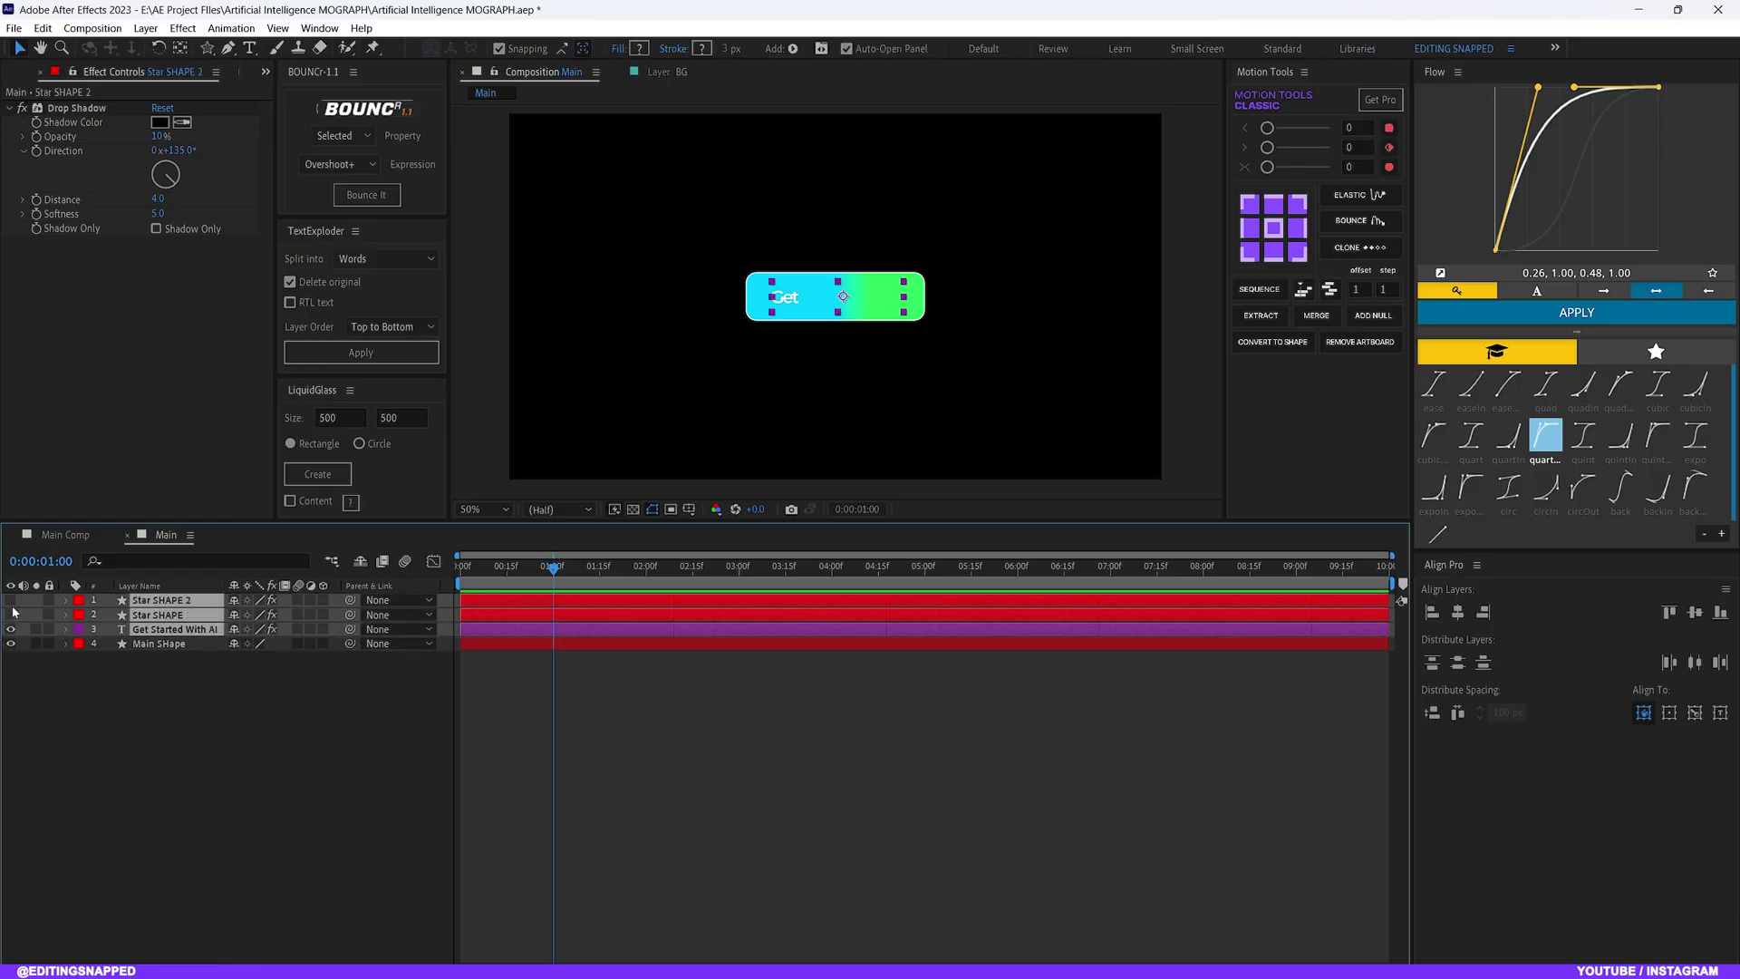
pyautogui.press('F2')
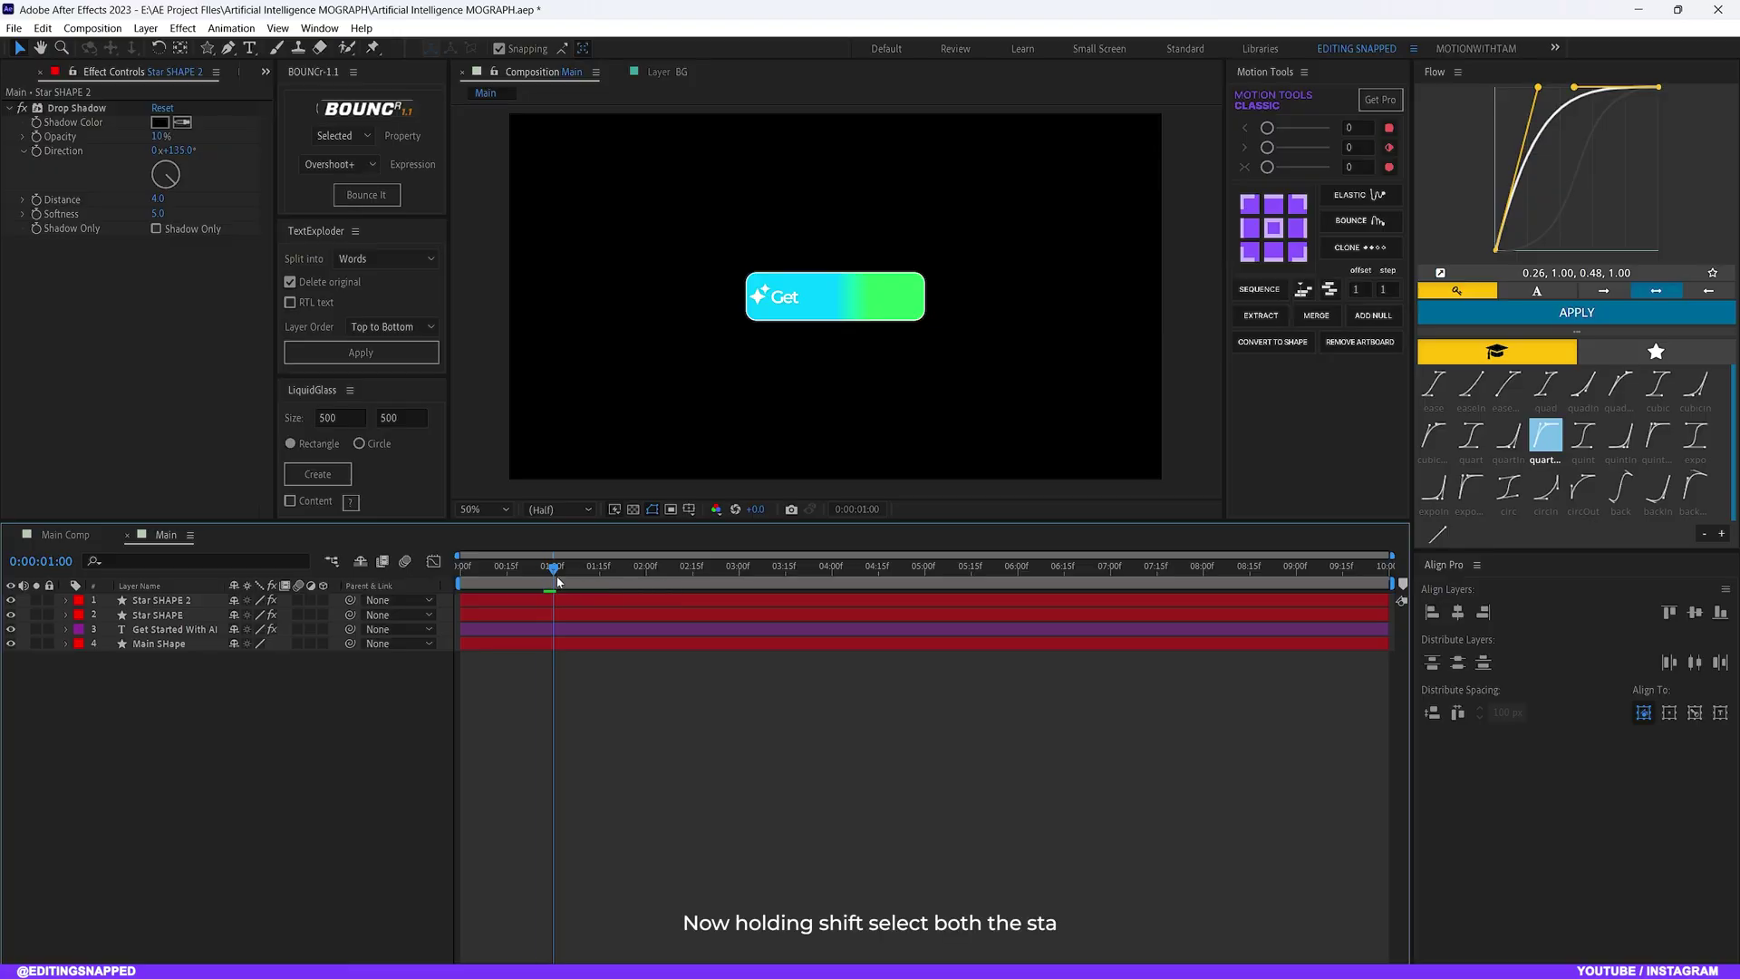
# Add Scale and Opacity keyframes at one second to both Star SHAPE layers
pyautogui.click(172, 601)
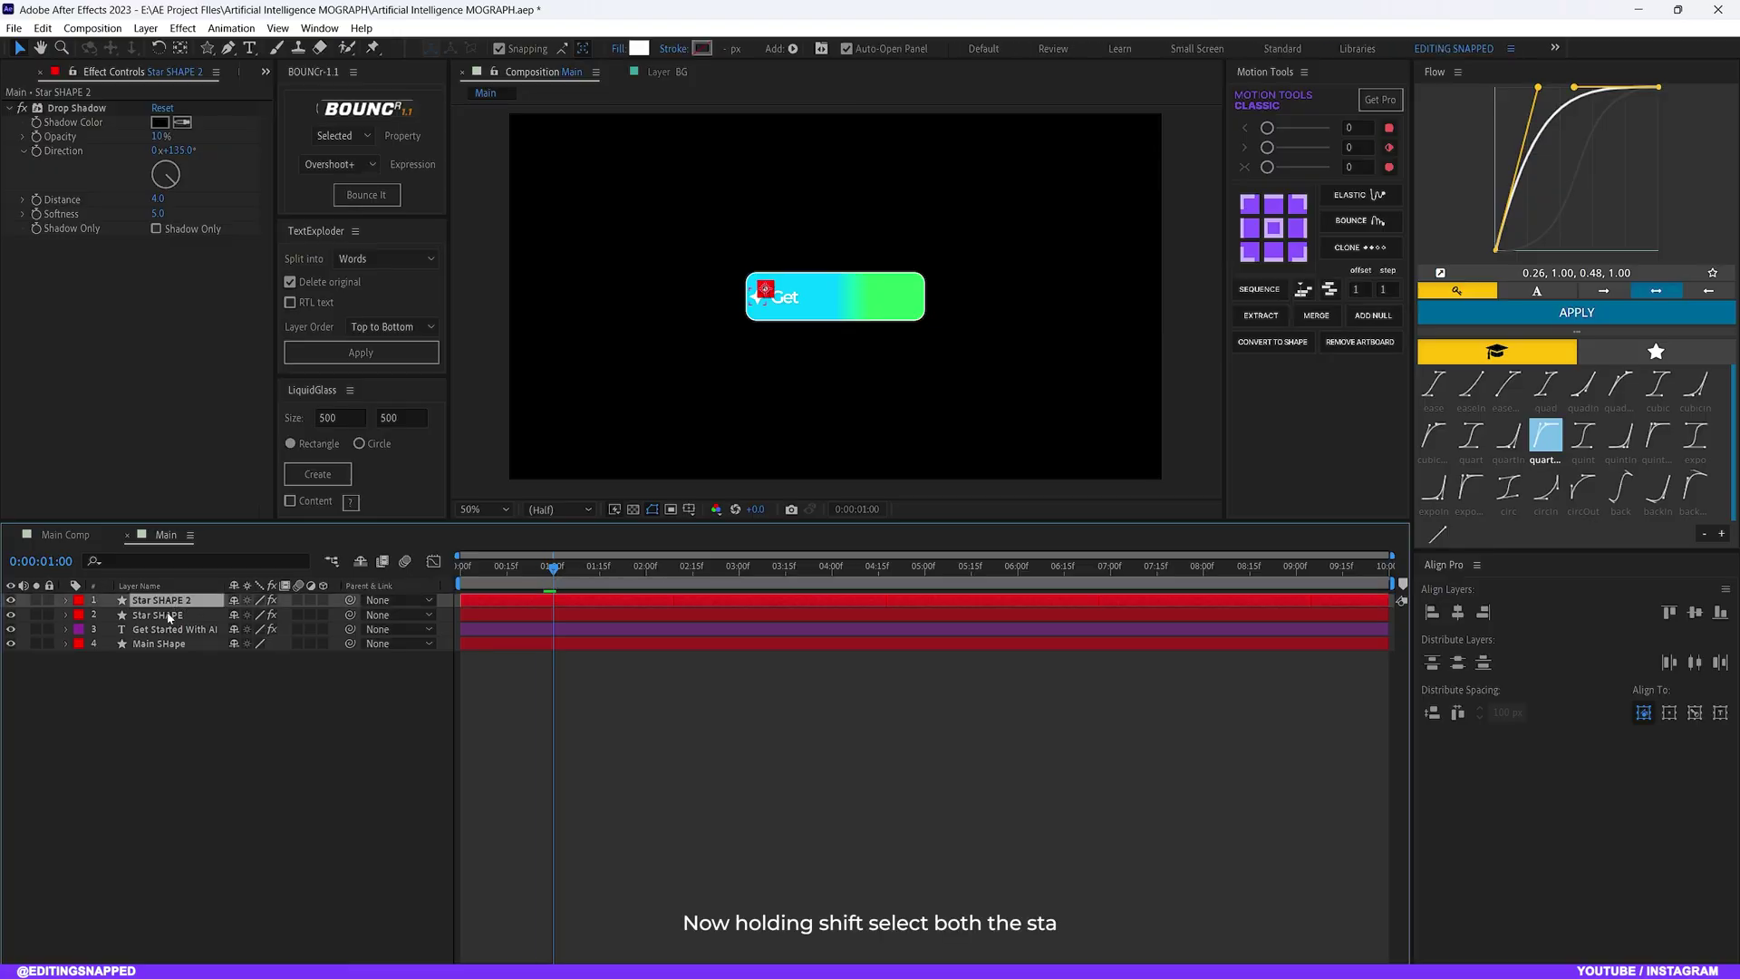
pyautogui.keyDown('shift'); pyautogui.click(170, 616); pyautogui.keyUp('shift')
pyautogui.press('s')
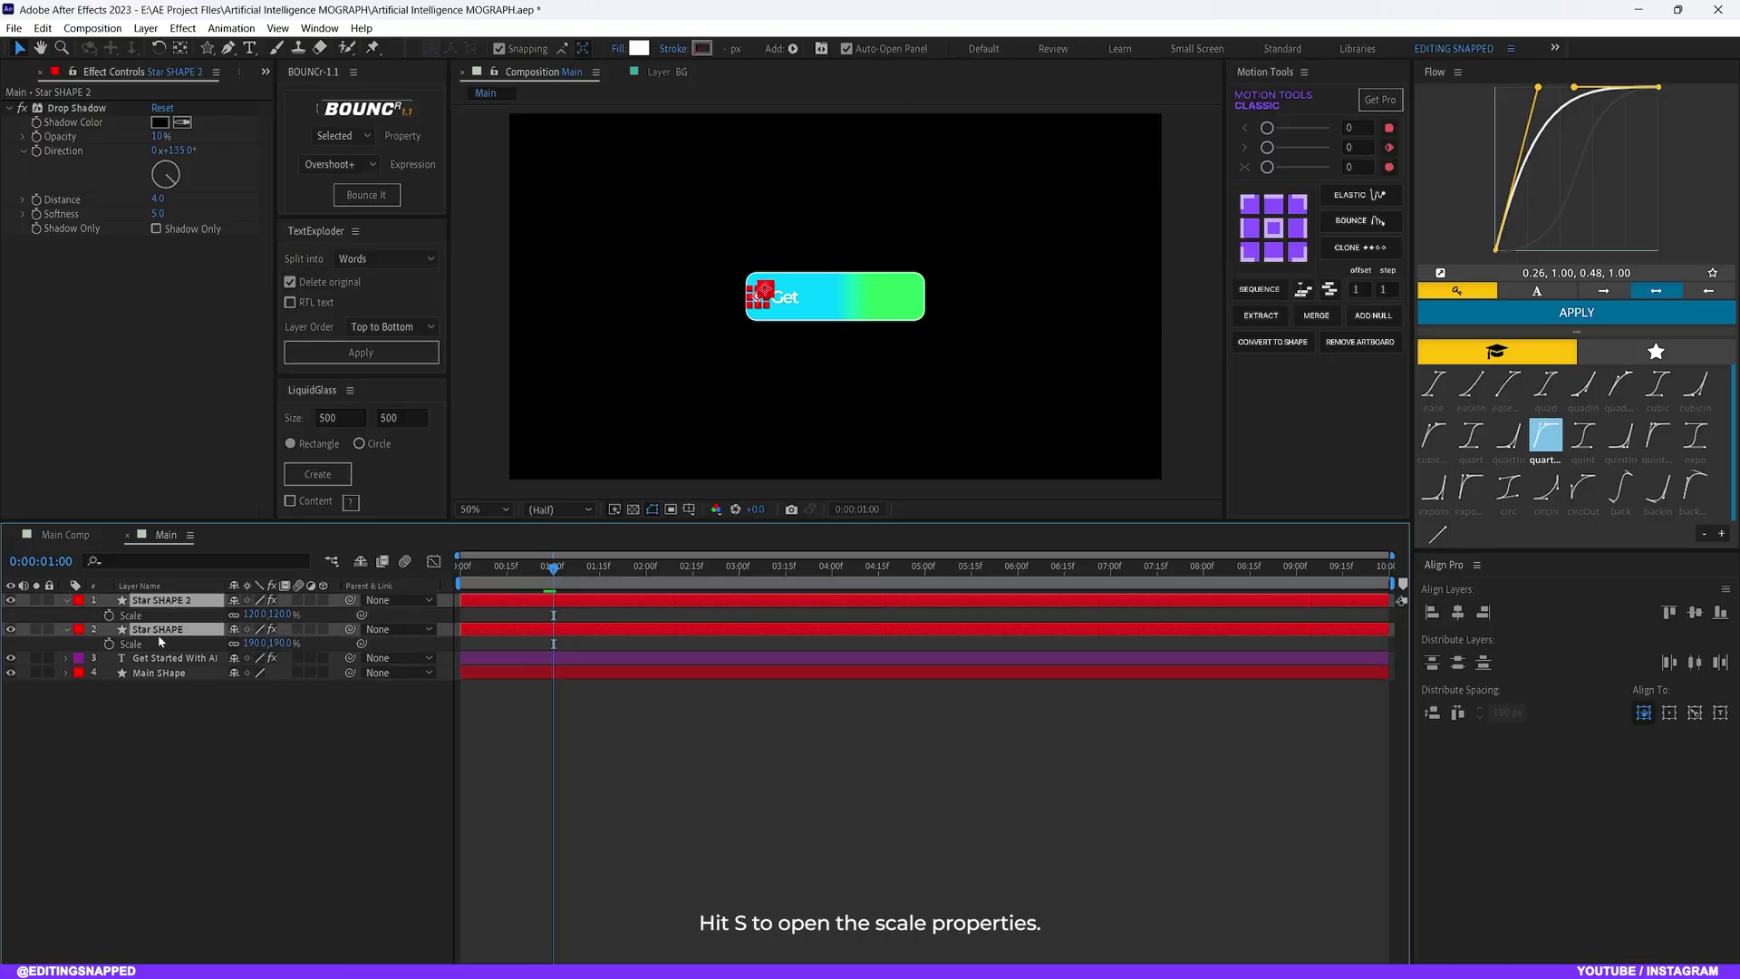
pyautogui.click(109, 615)
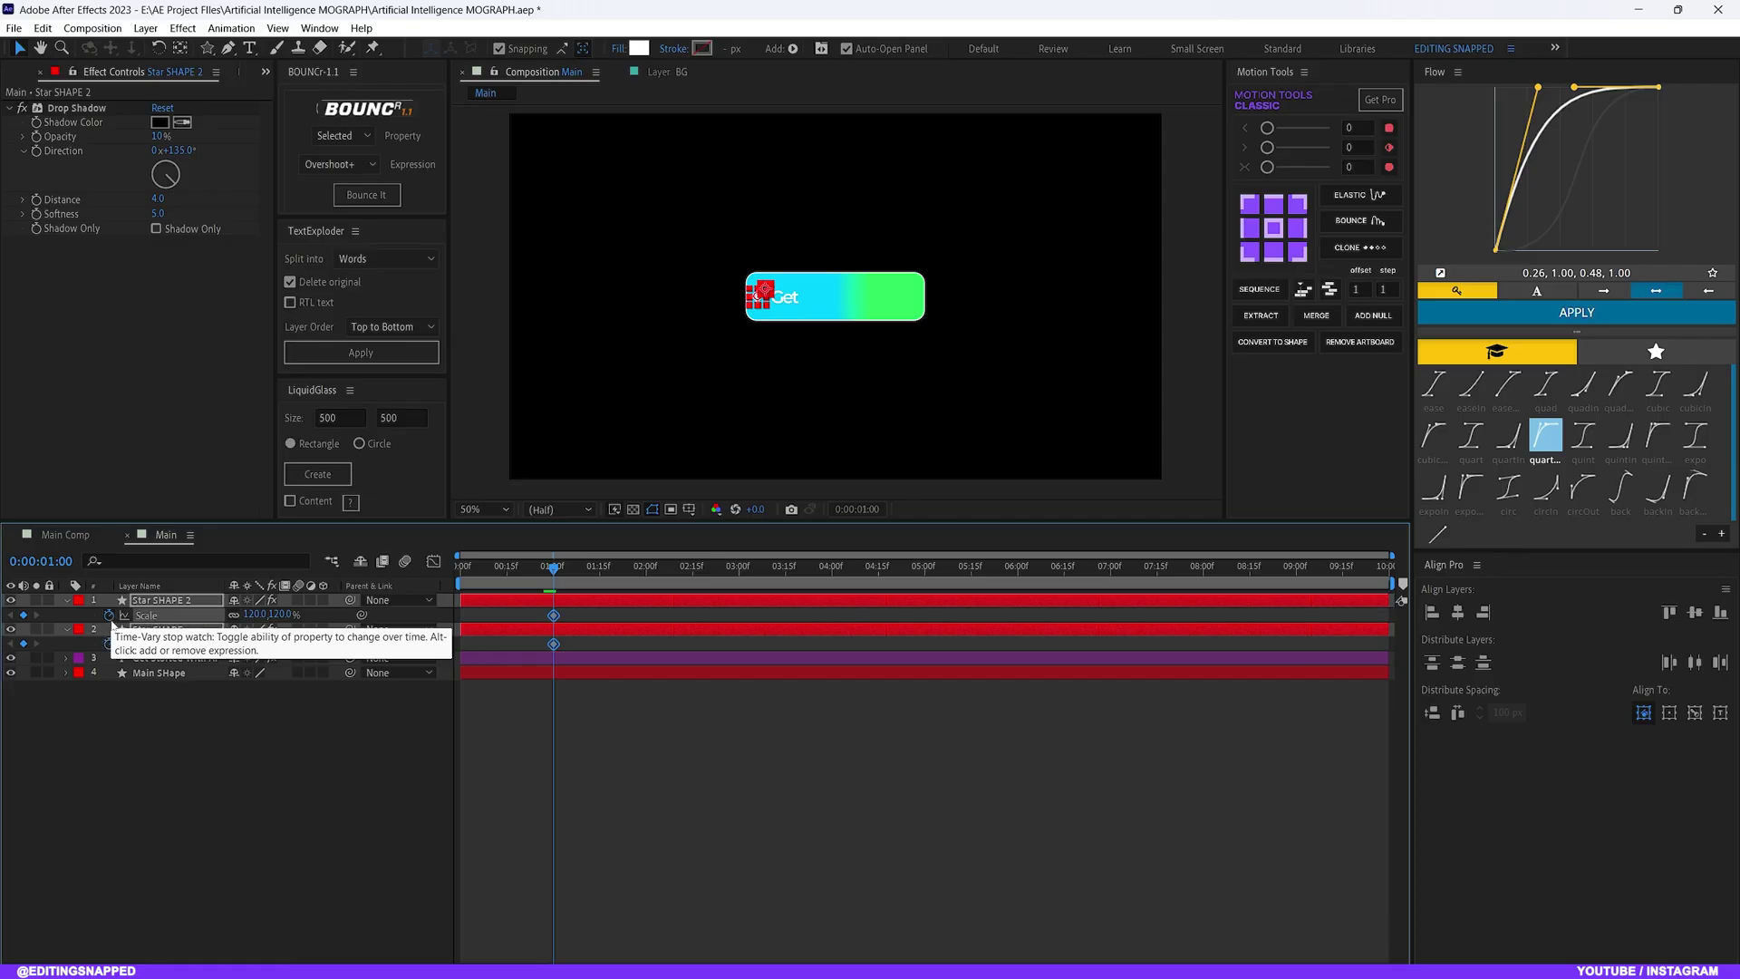
pyautogui.press('t')
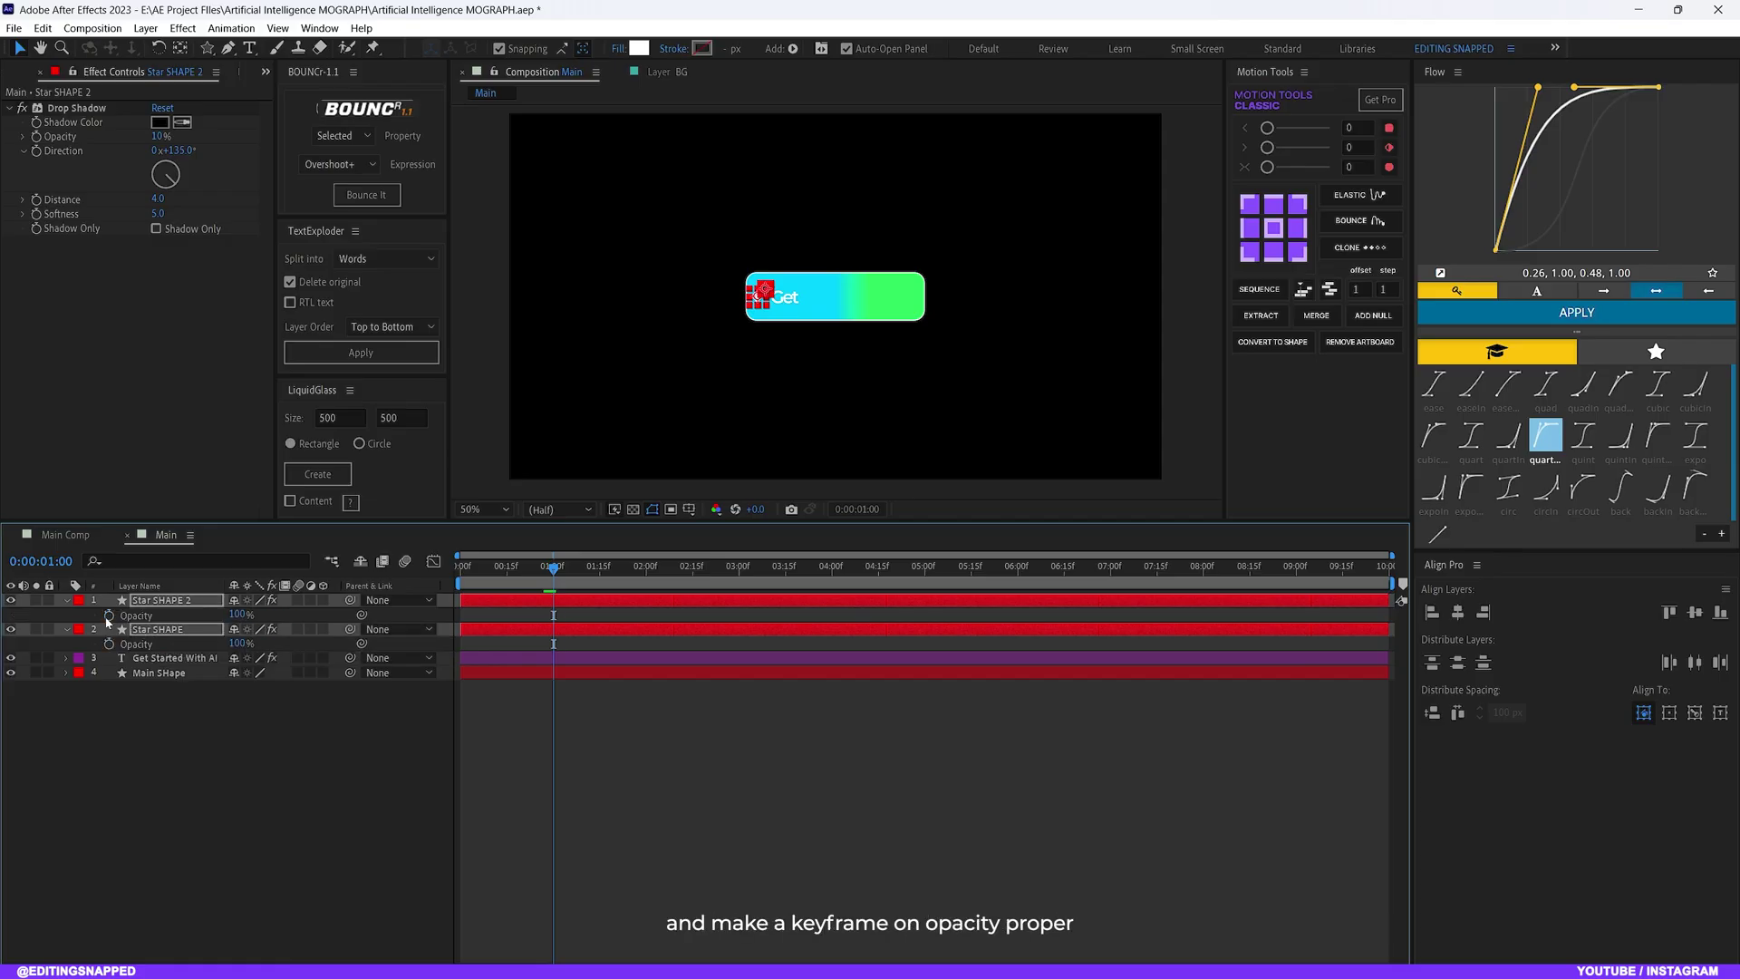
pyautogui.click(108, 616)
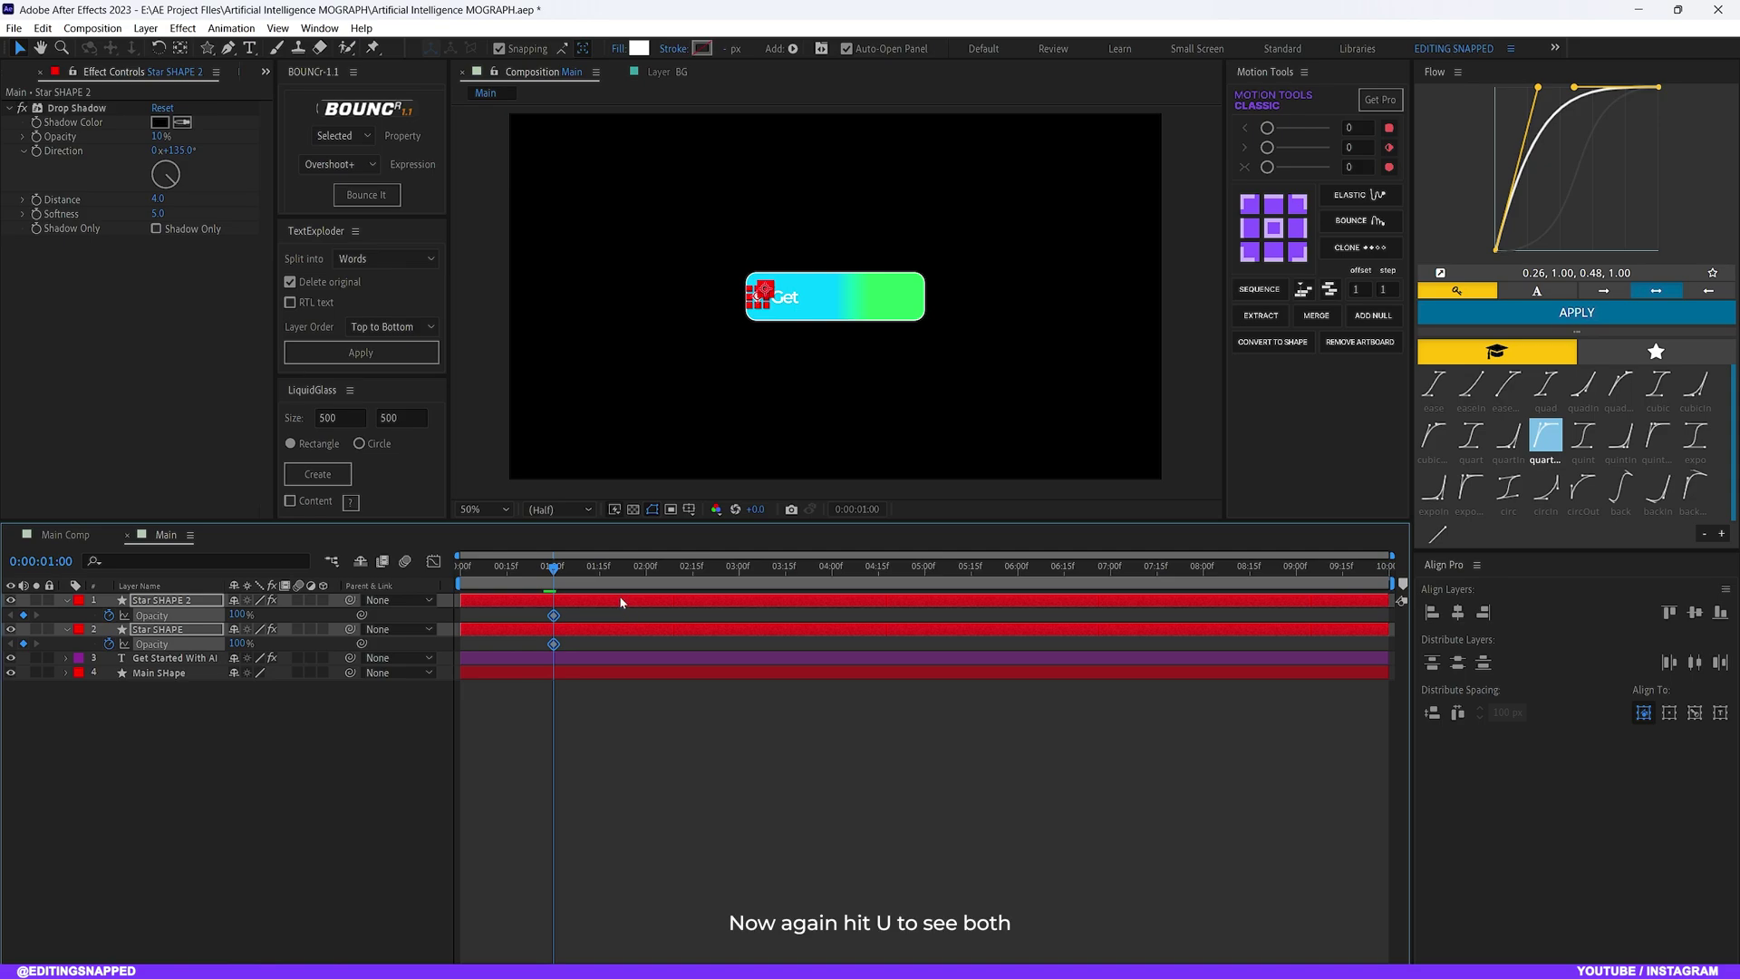
pyautogui.press('u')
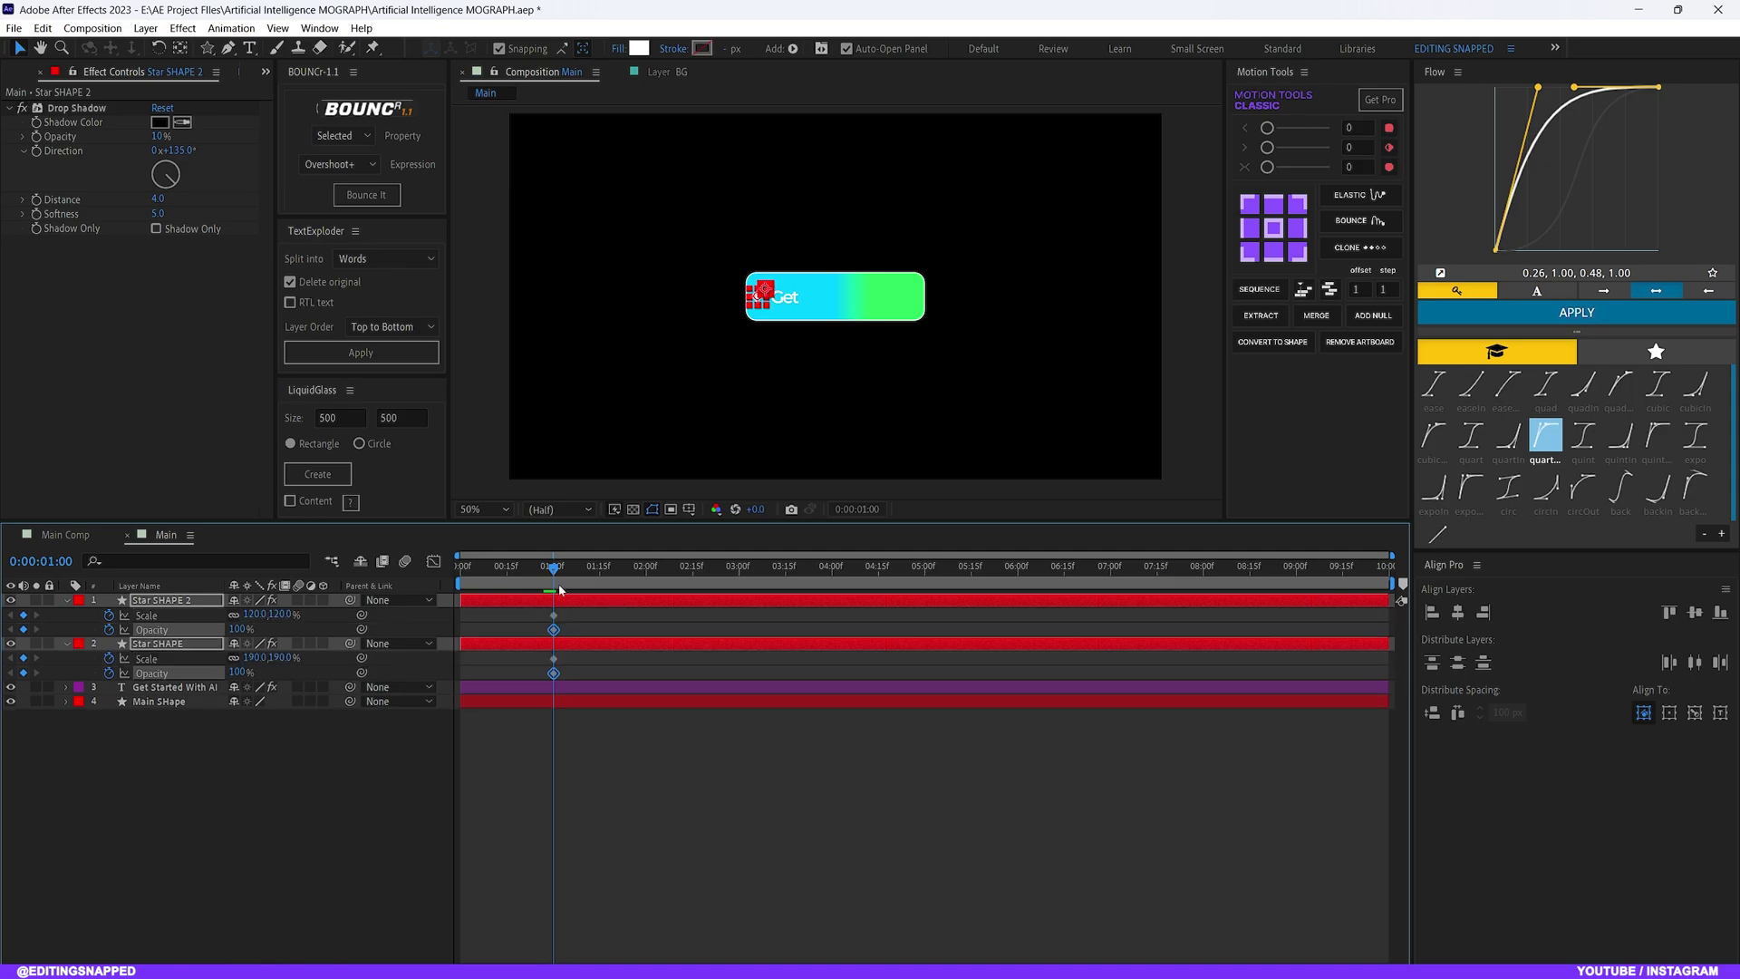
pyautogui.moveTo(552, 577); pyautogui.dragTo(598, 593)
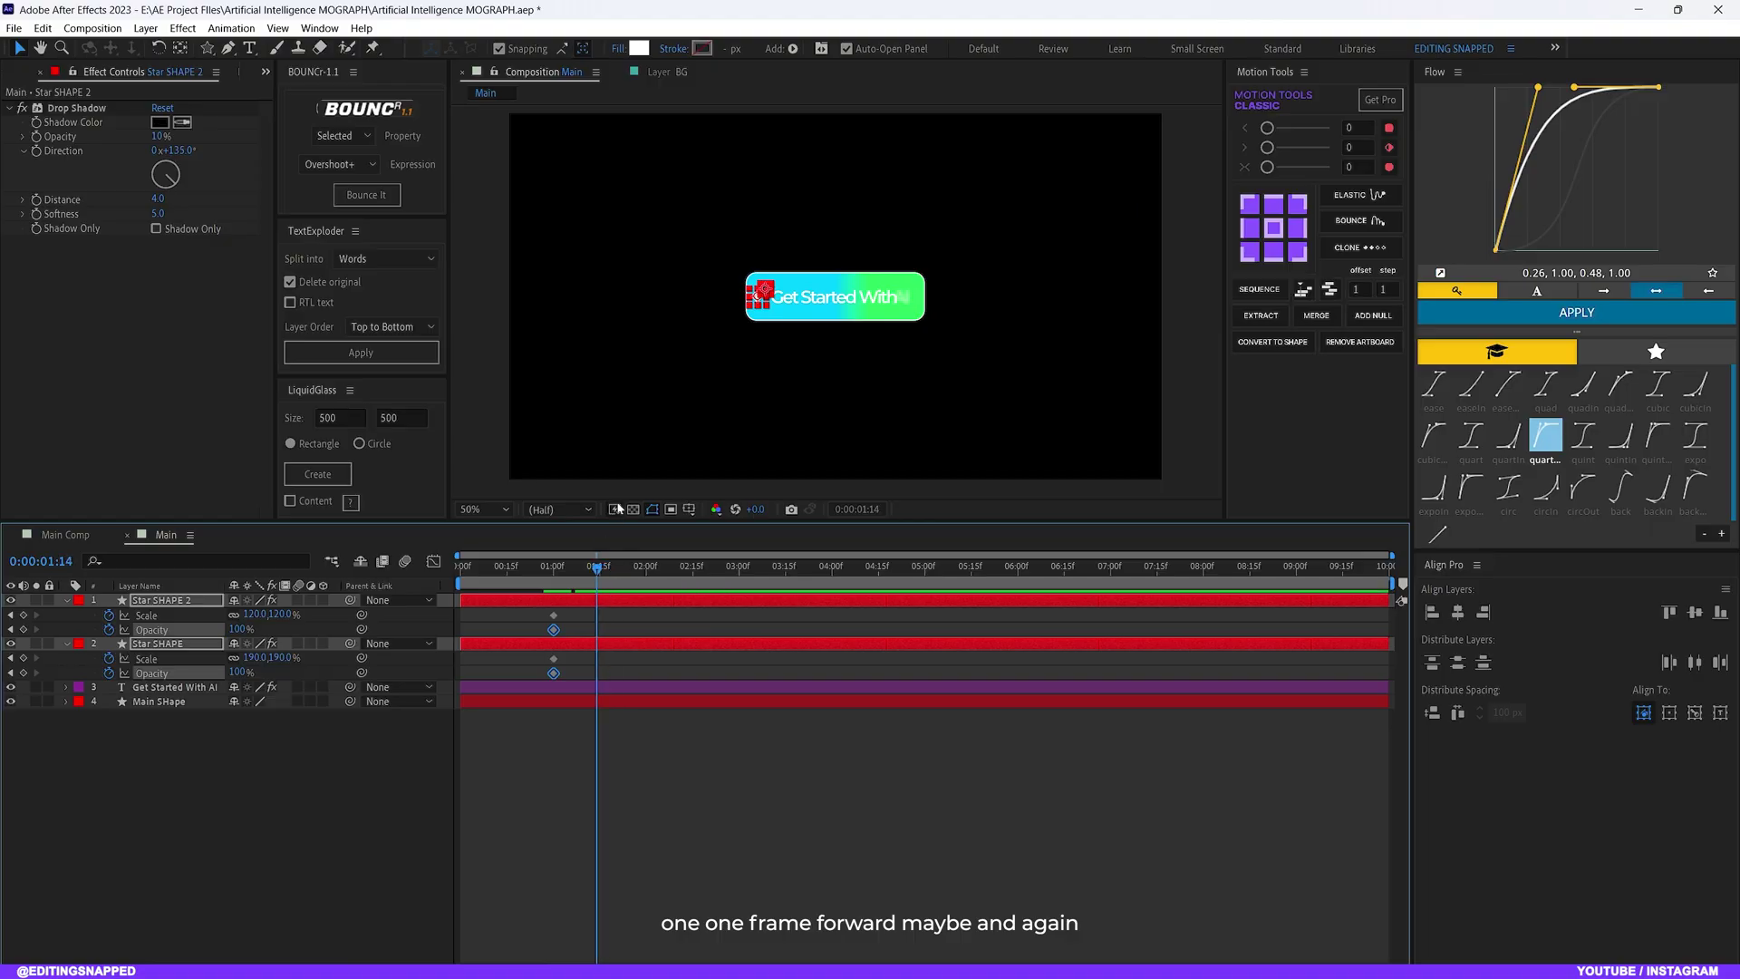
# Add Scale and Opacity keyframes to Star SHAPE 2 and Star SHAPE at 1:14
pyautogui.click(24, 614)
pyautogui.click(24, 629)
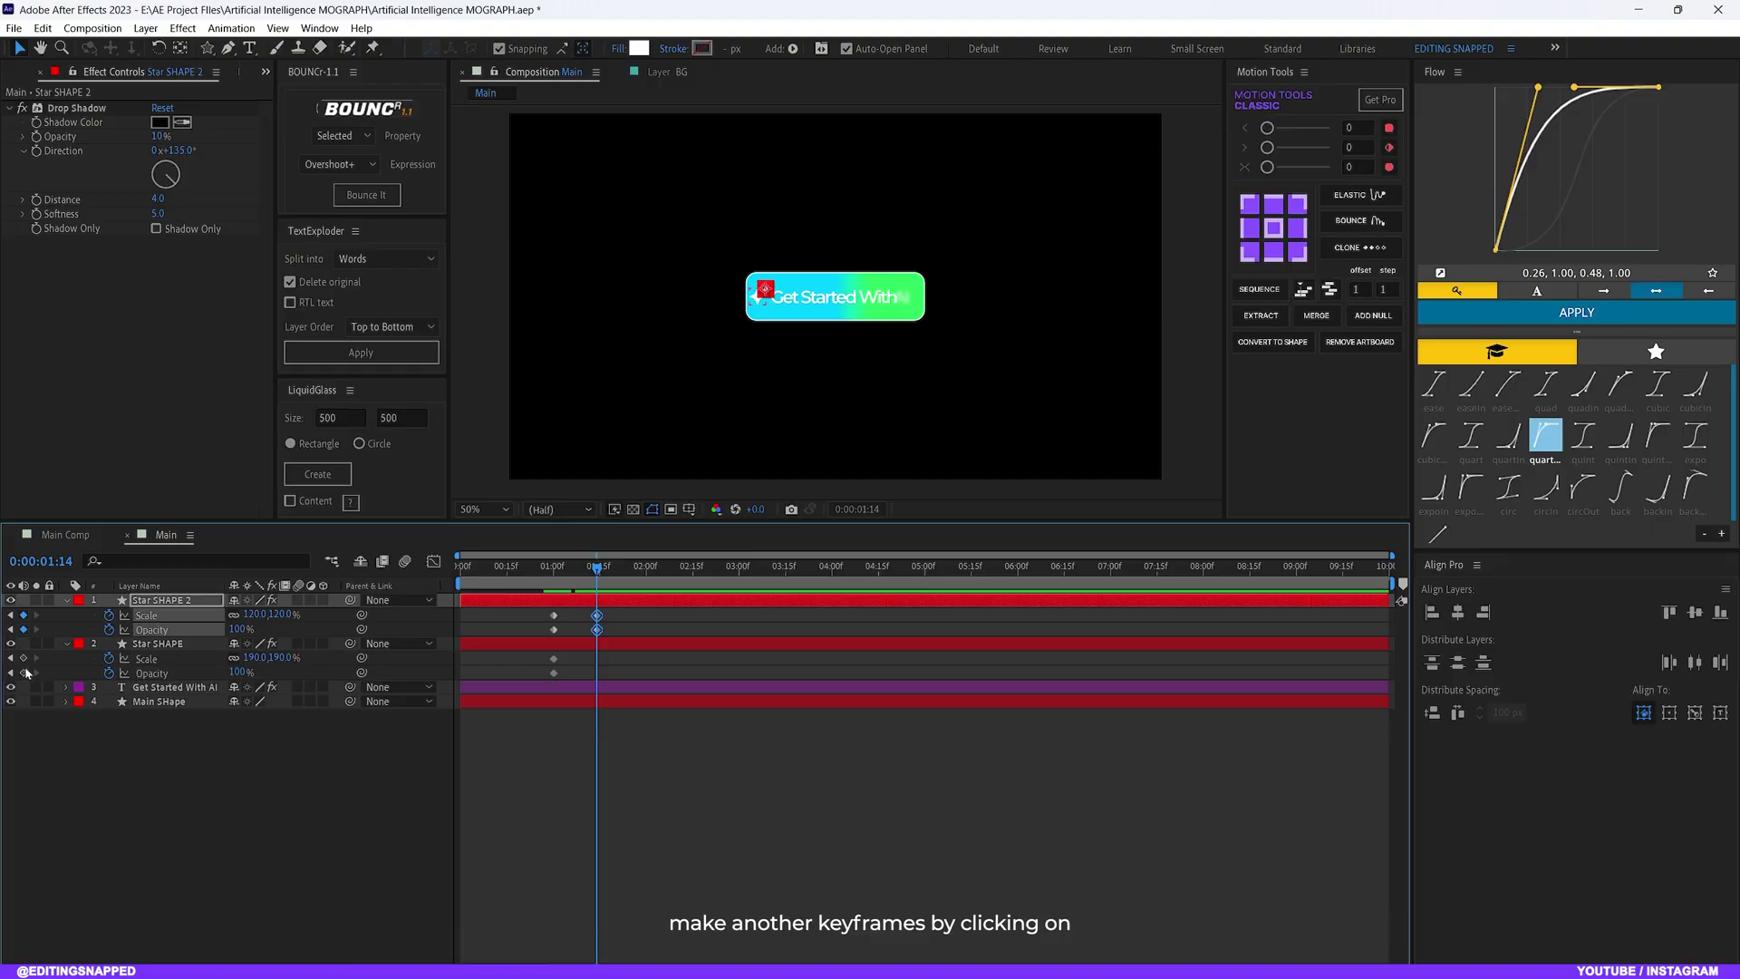
pyautogui.click(24, 658)
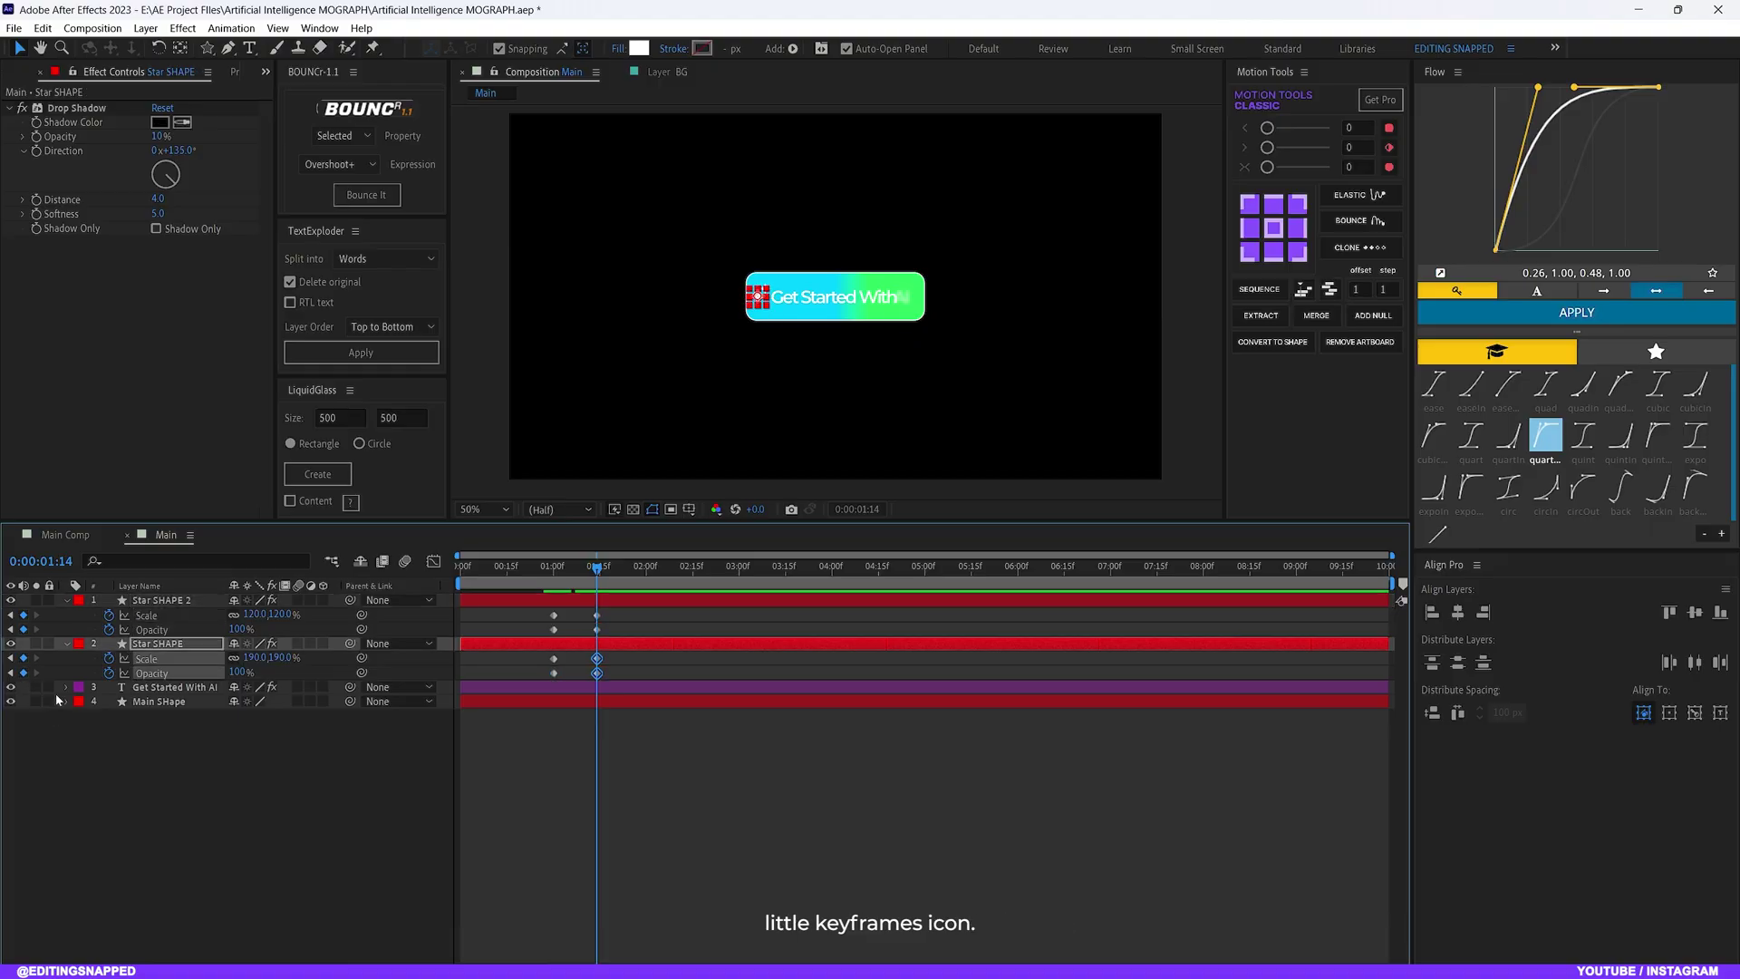
pyautogui.click(23, 672)
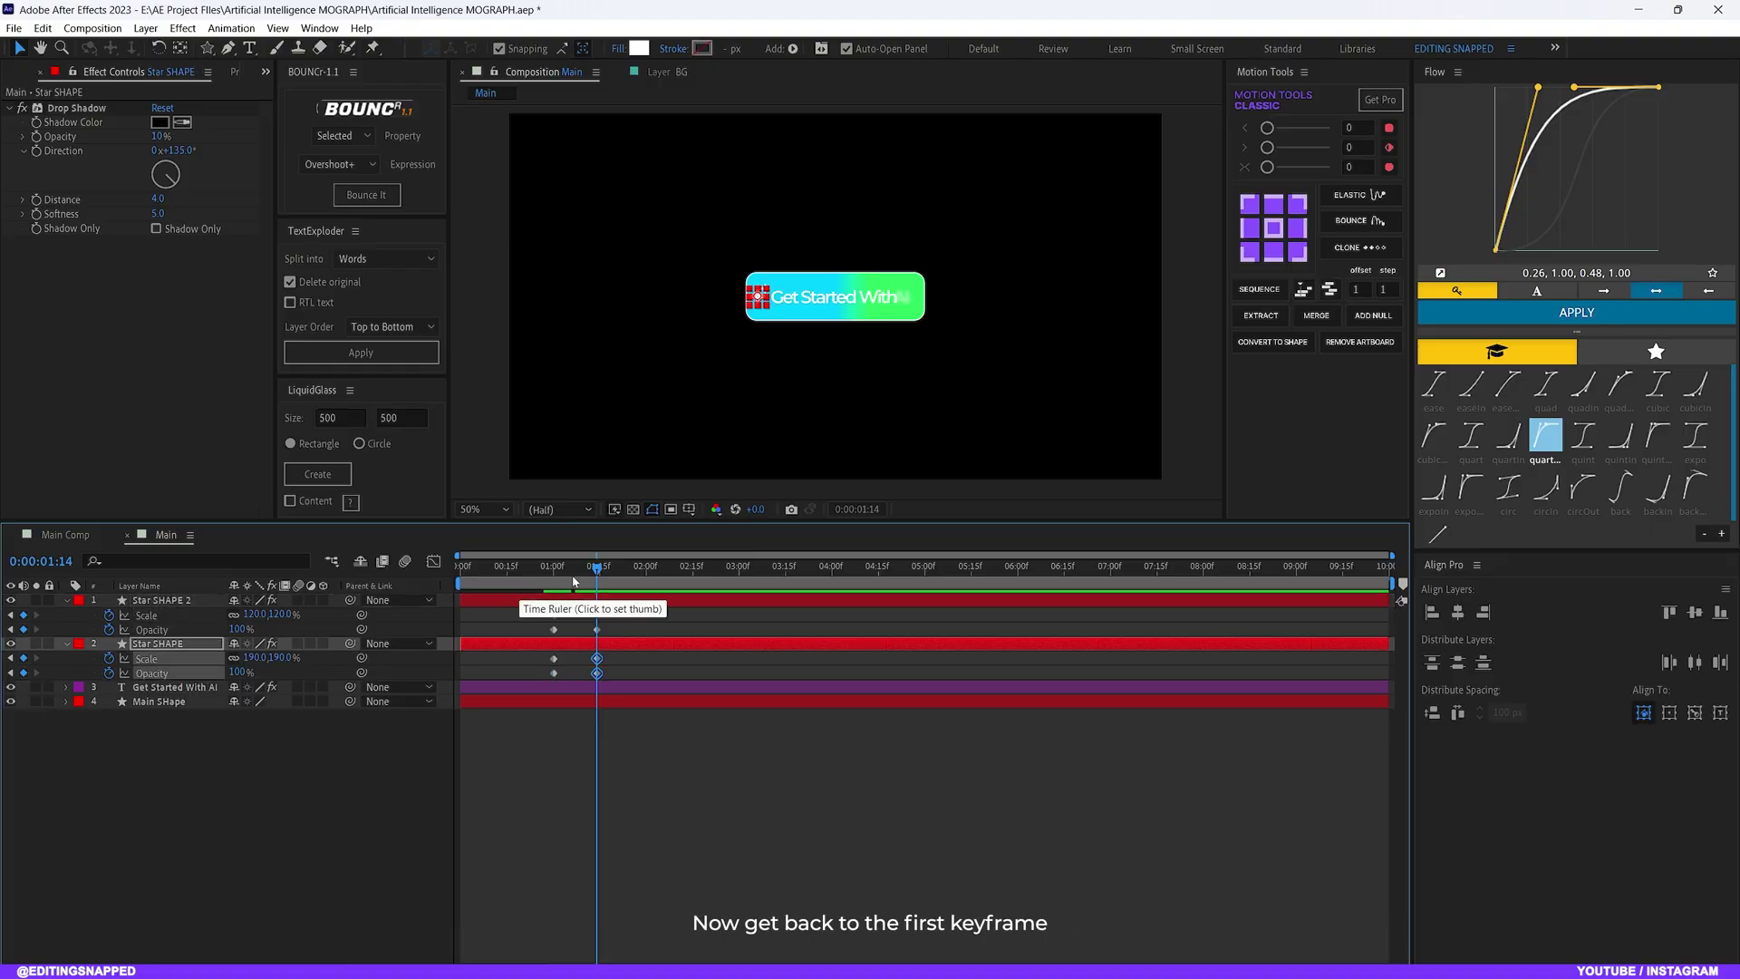
# At 1:00, set both stars' Scale and Opacity to 0, then preview the animation
pyautogui.moveTo(580, 585); pyautogui.dragTo(550, 589)
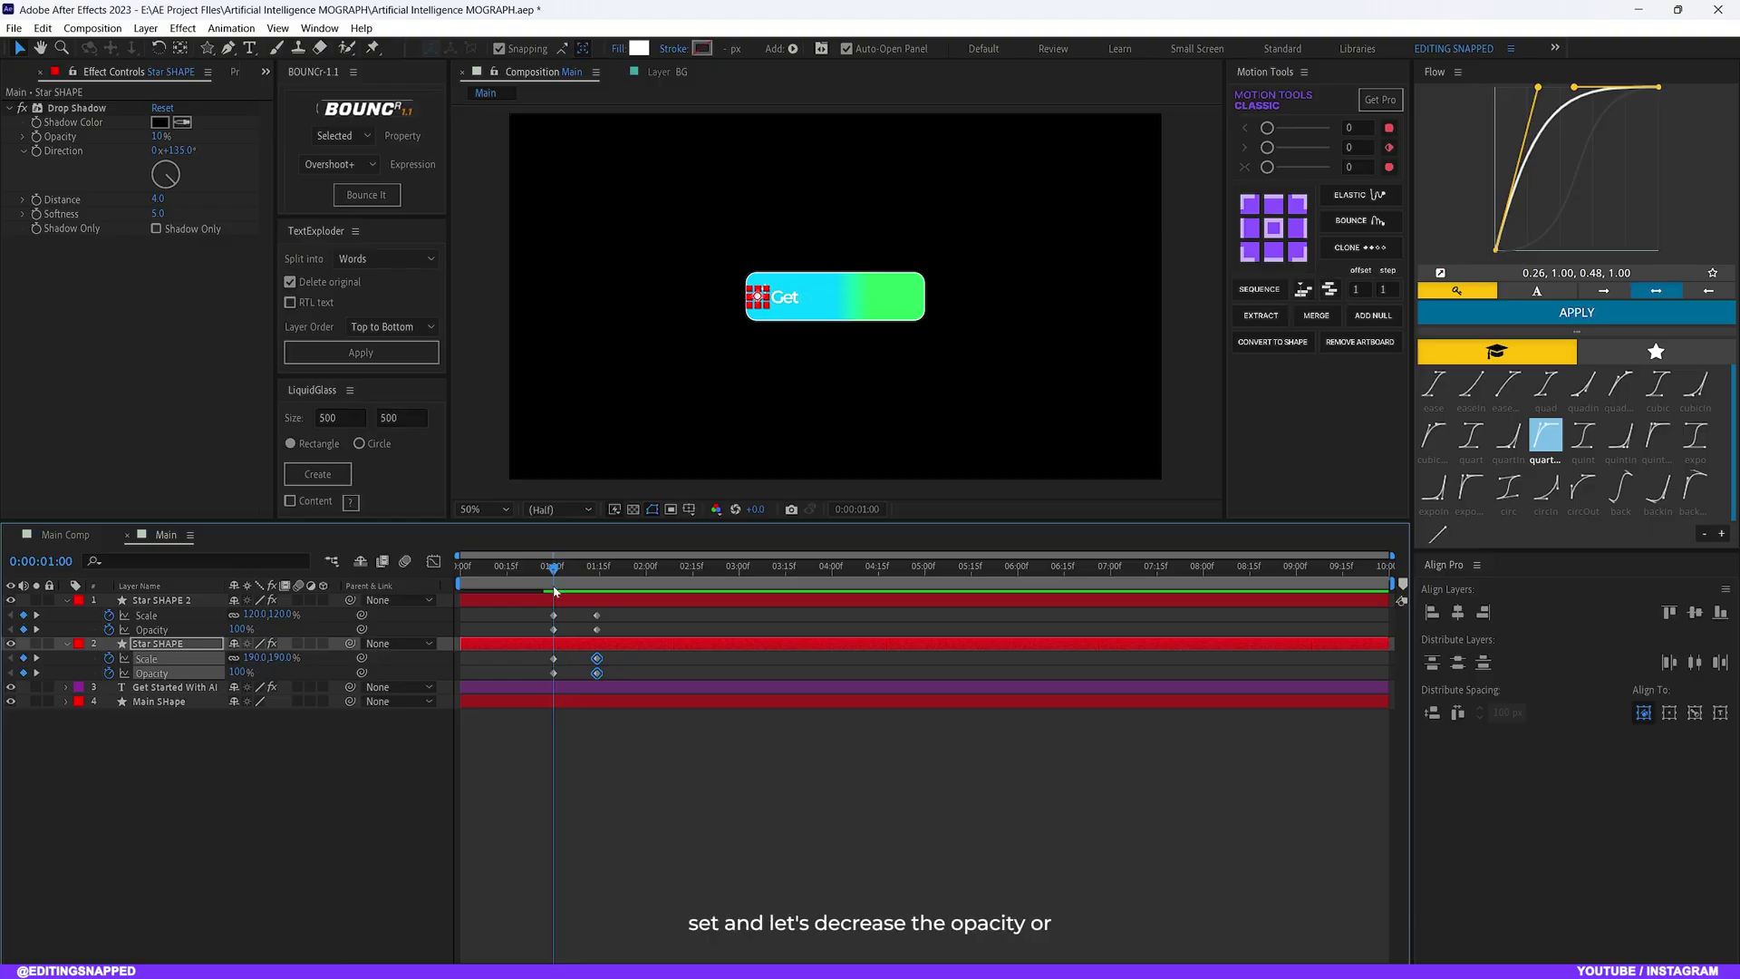
pyautogui.click(255, 616)
pyautogui.write('0')
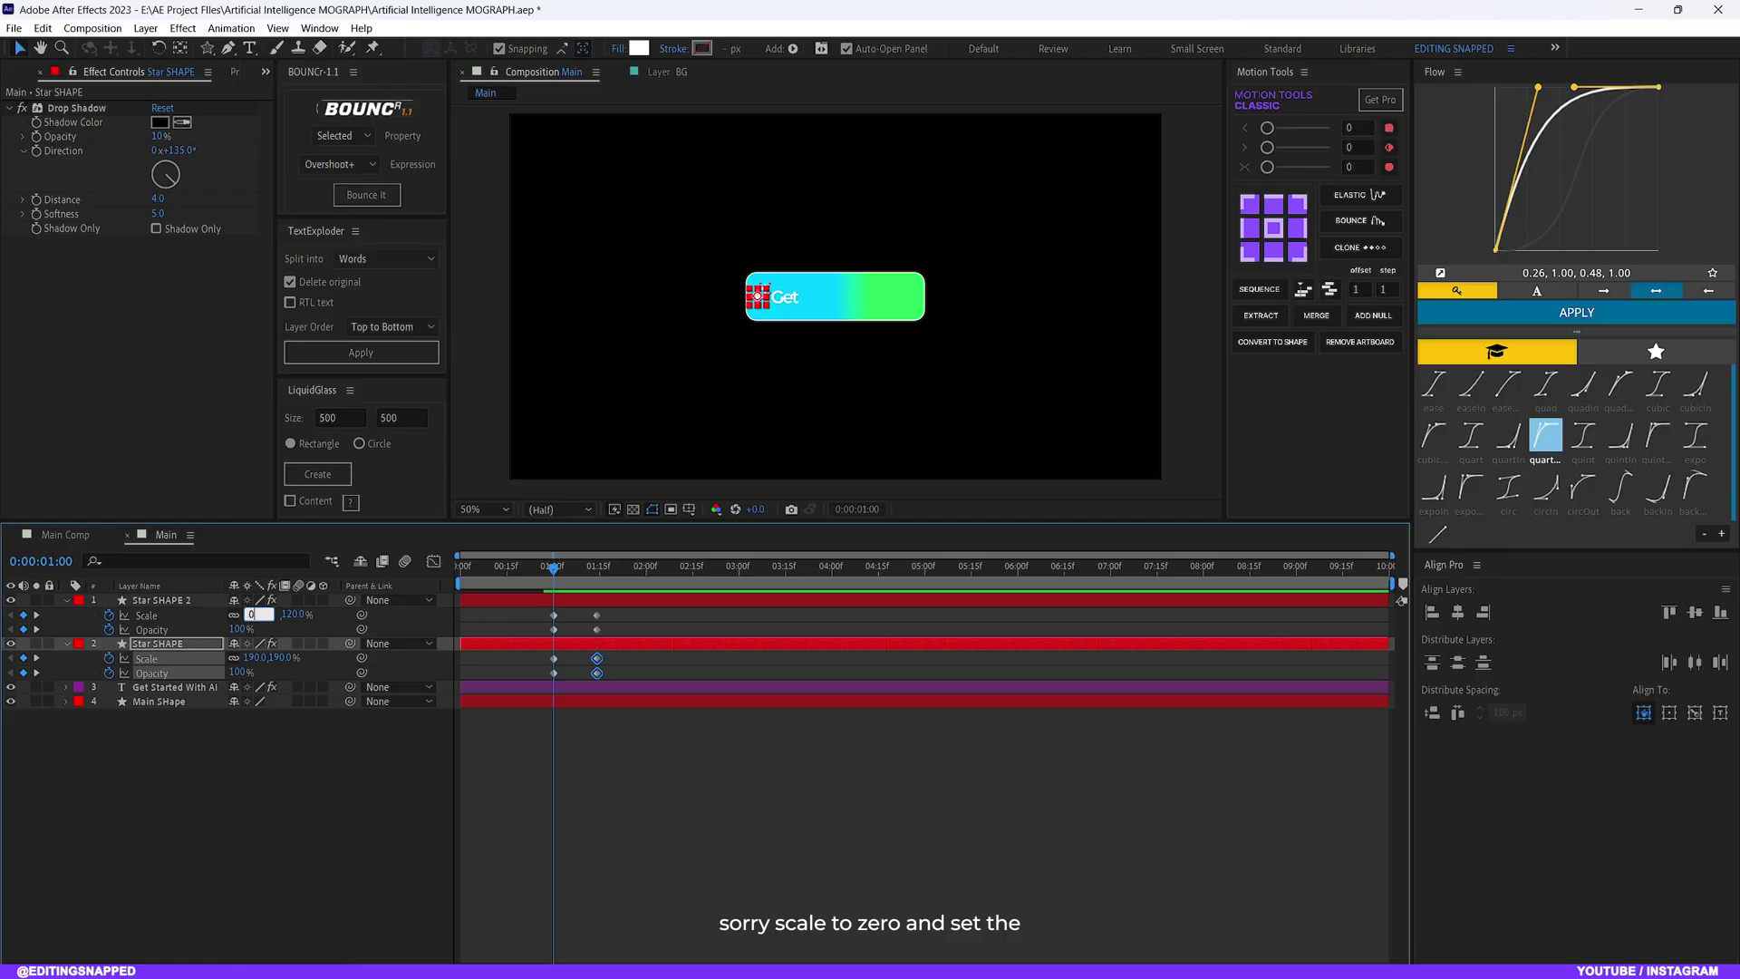
pyautogui.press('Return')
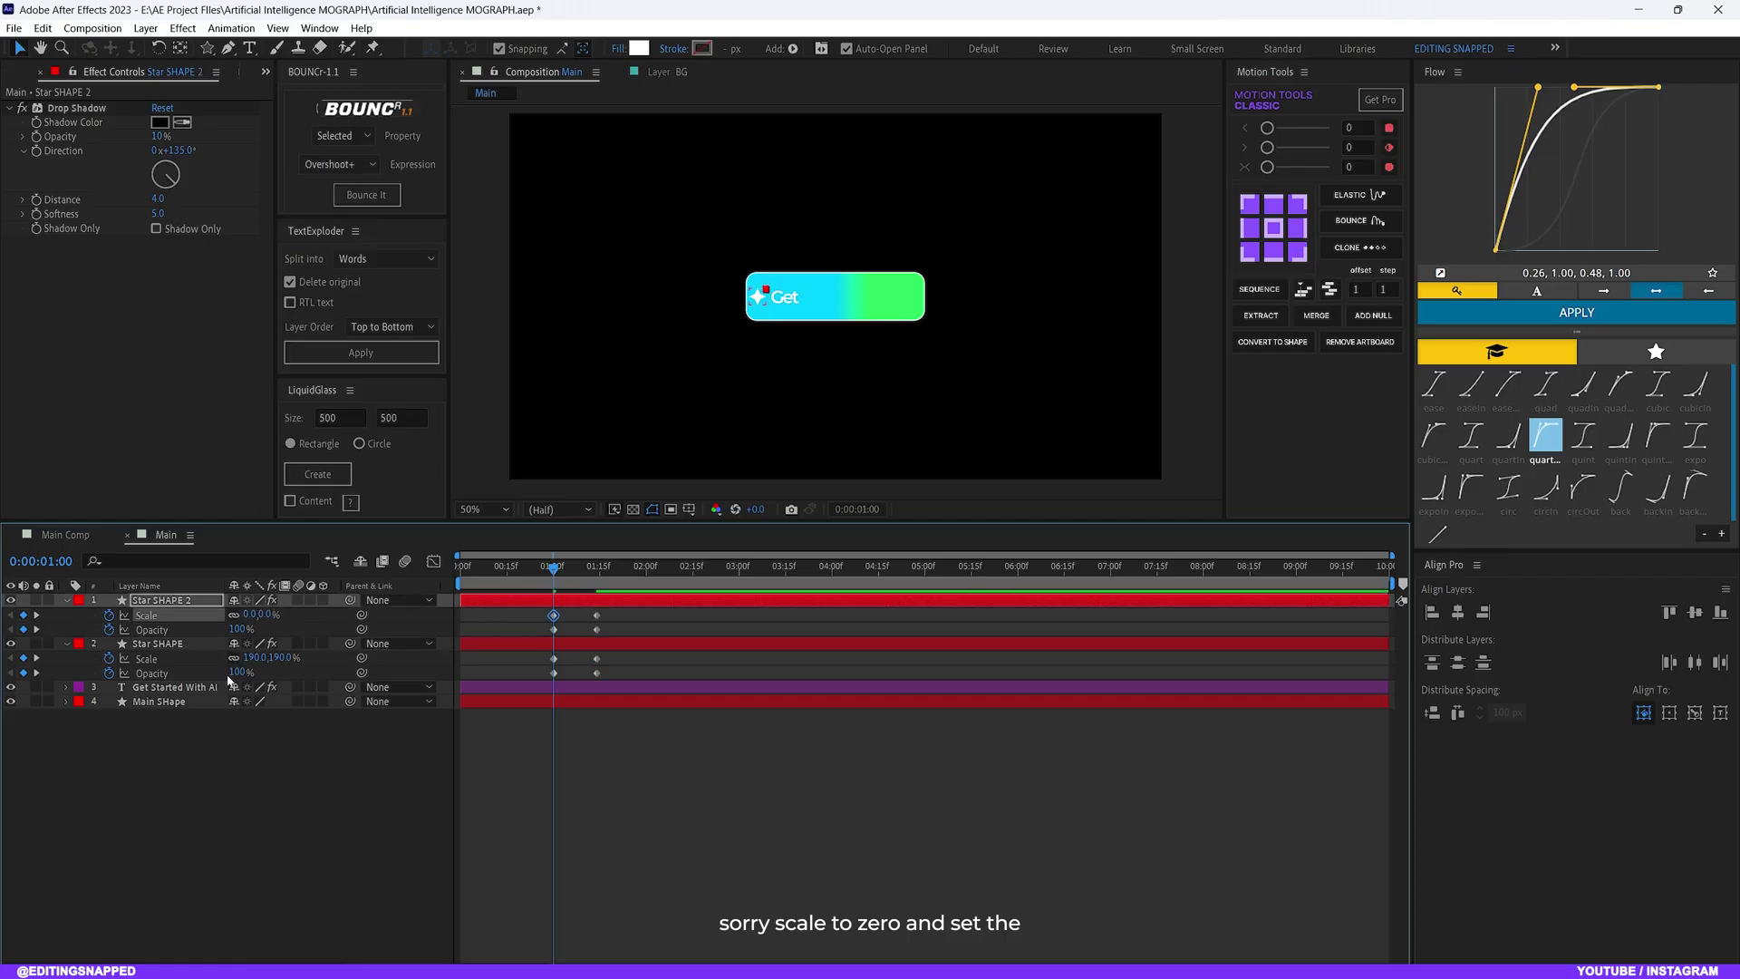
pyautogui.click(237, 672)
pyautogui.write('0')
pyautogui.press('Return')
pyautogui.click(238, 629)
pyautogui.write('0')
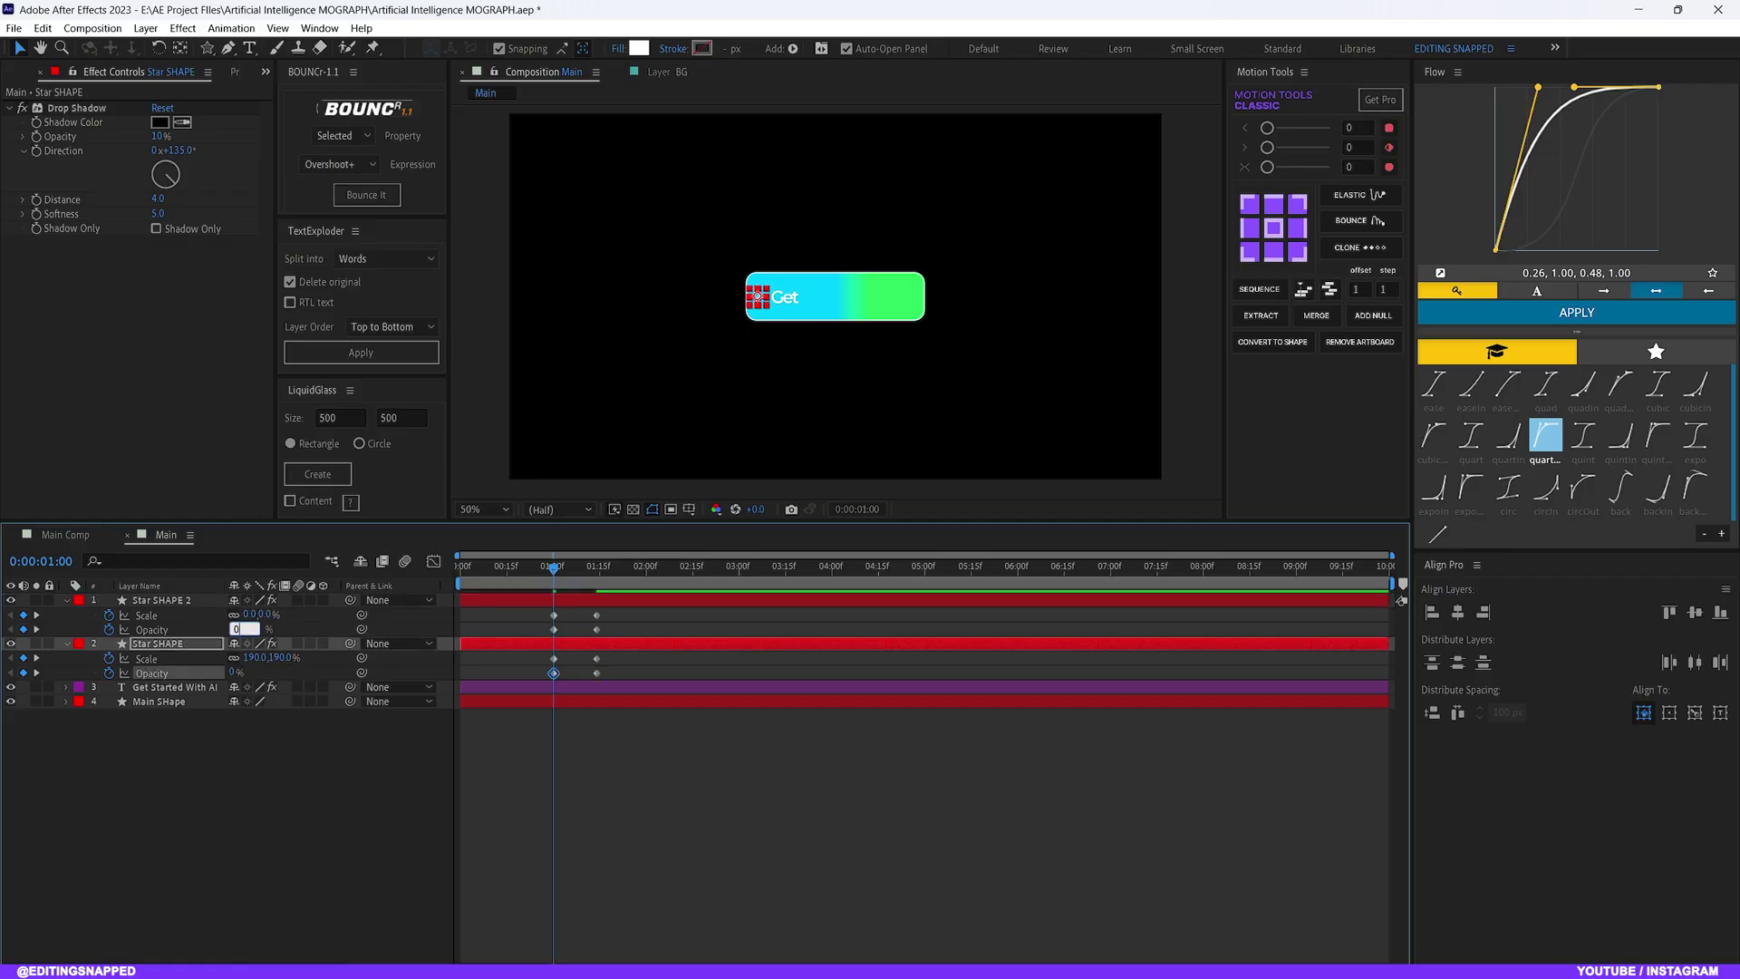
pyautogui.press('Return')
pyautogui.press('space')
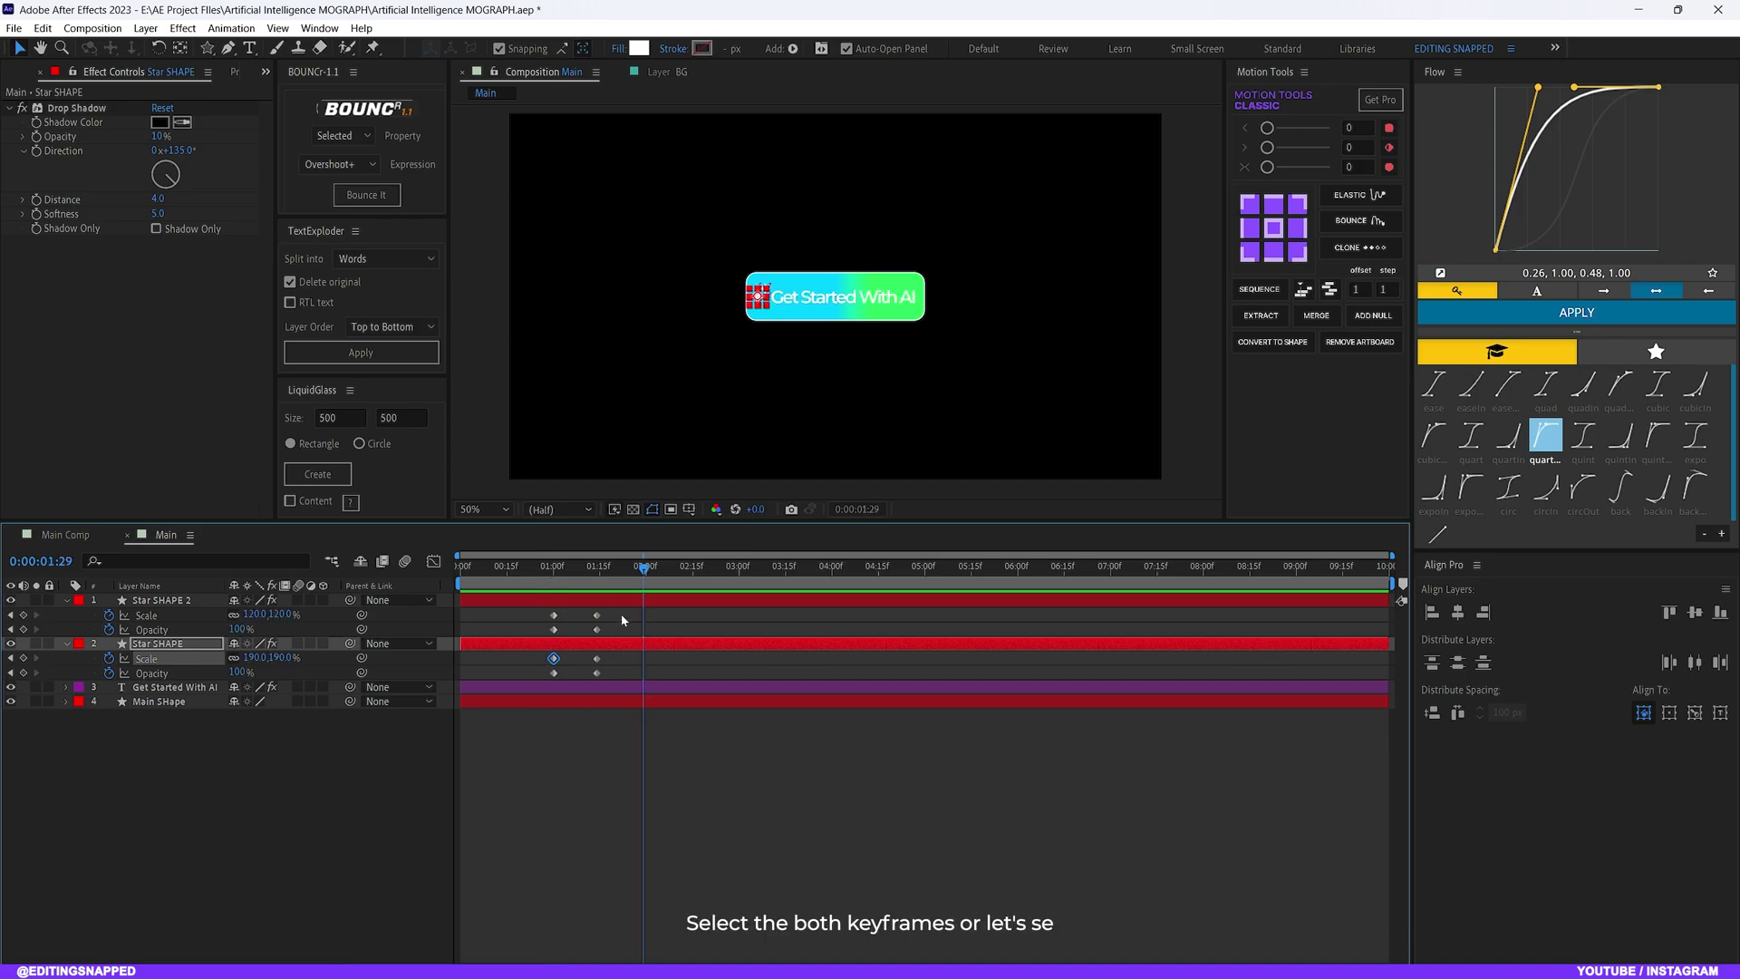
# Apply a BOUNCr Overshoot+ bounce to Star SHAPE 2's selected Scale and Opacity keyframes
pyautogui.moveTo(621, 613); pyautogui.dragTo(530, 651)
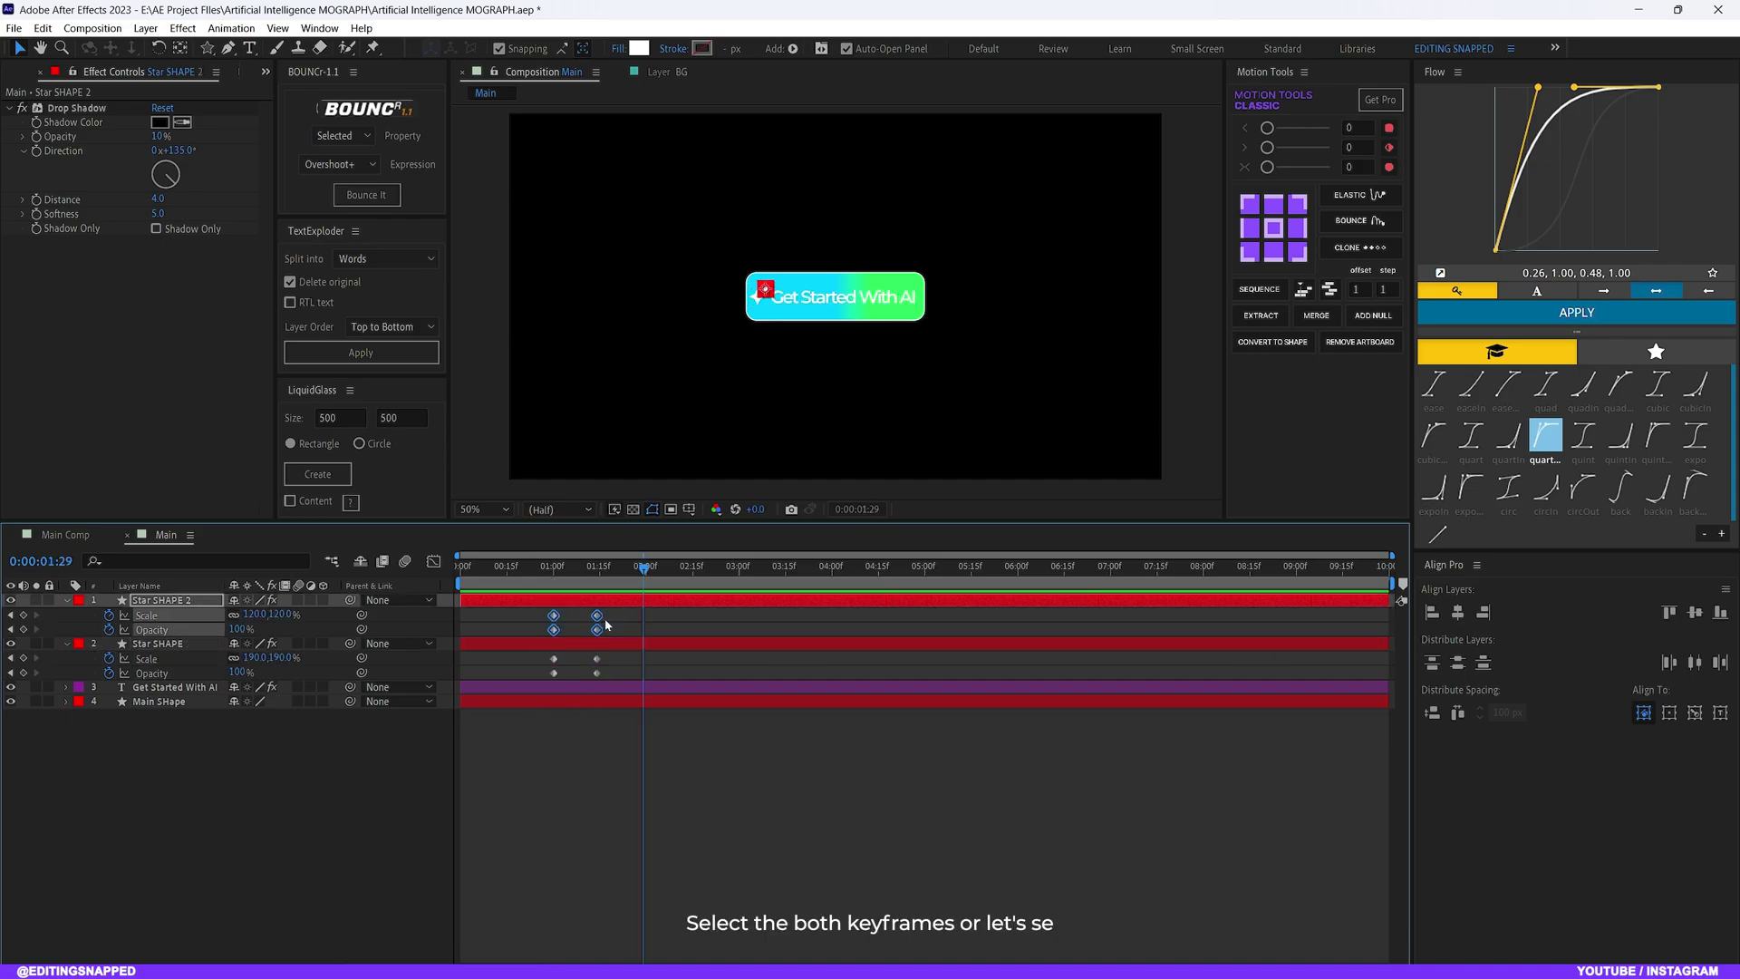
pyautogui.moveTo(634, 612); pyautogui.dragTo(505, 648)
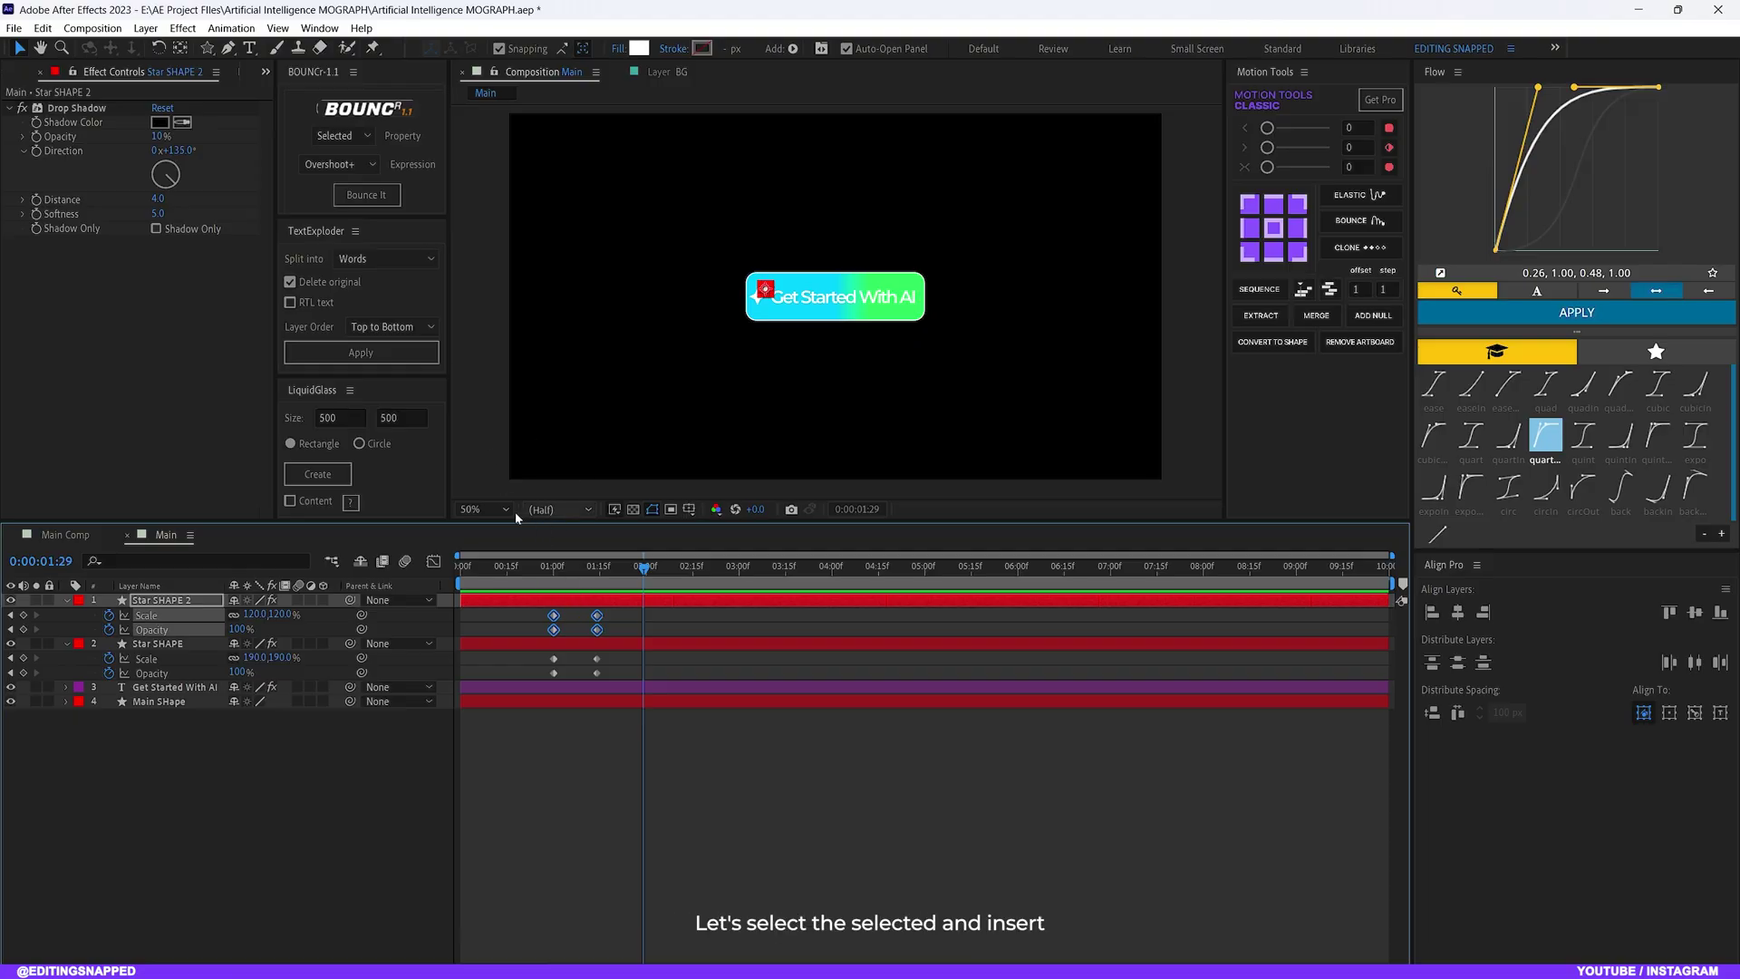
pyautogui.click(359, 136)
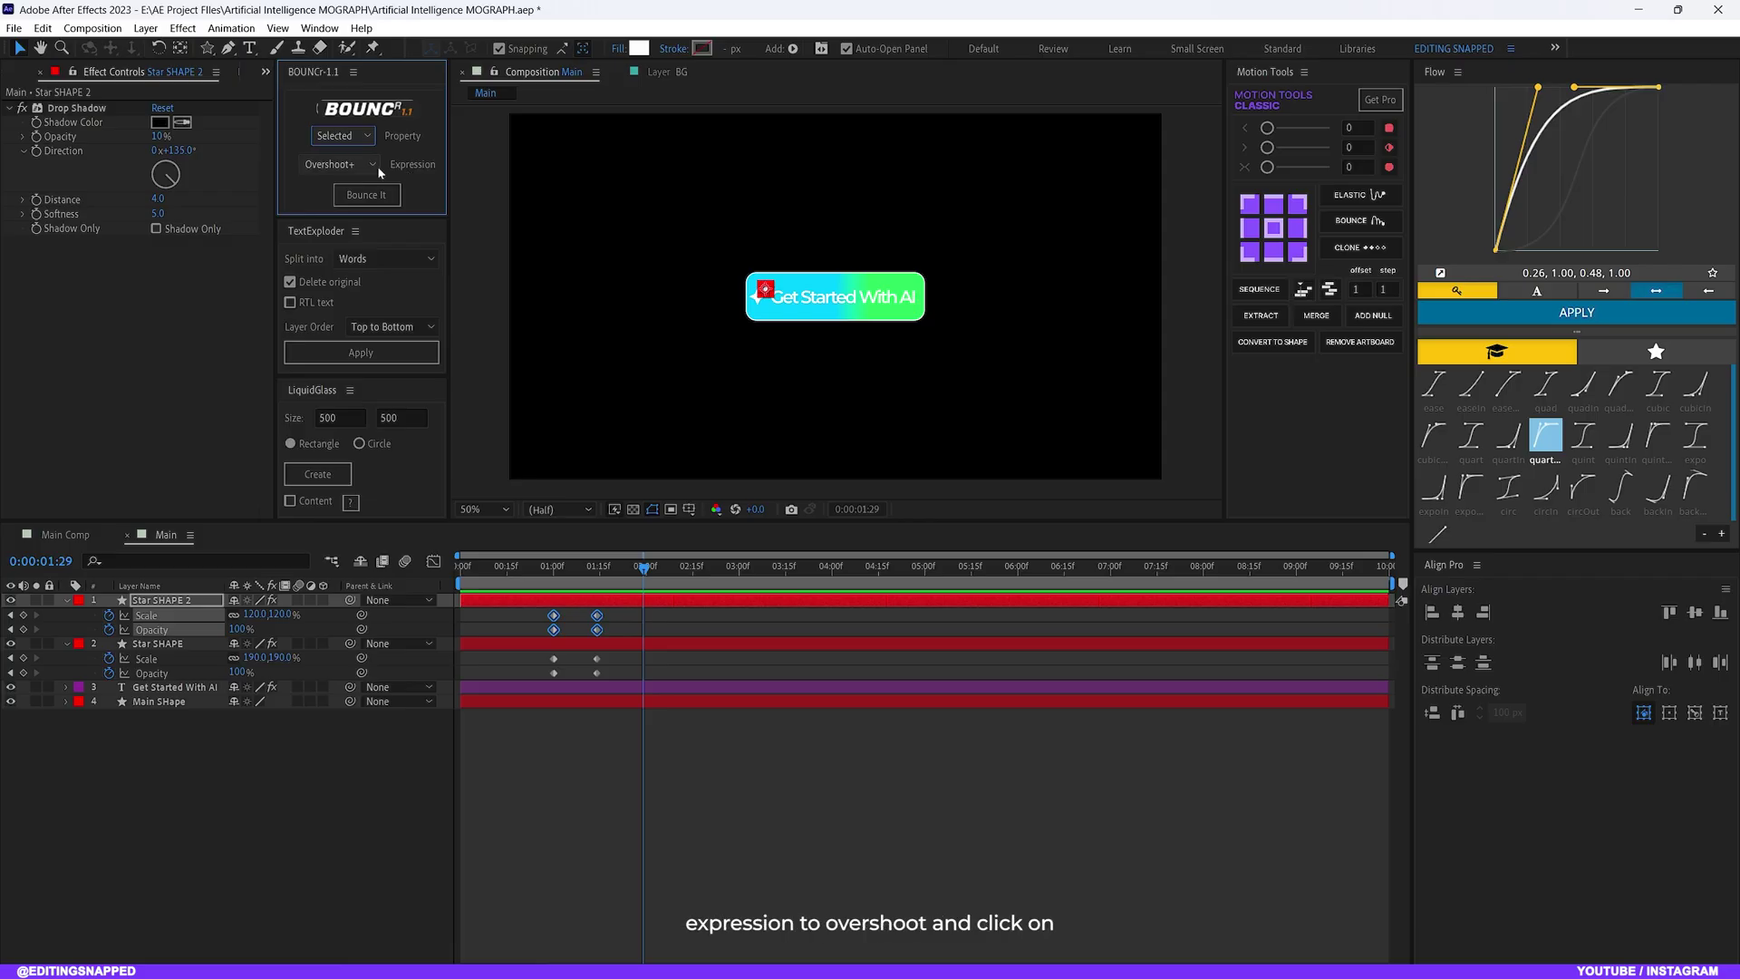
pyautogui.click(371, 166)
pyautogui.click(367, 198)
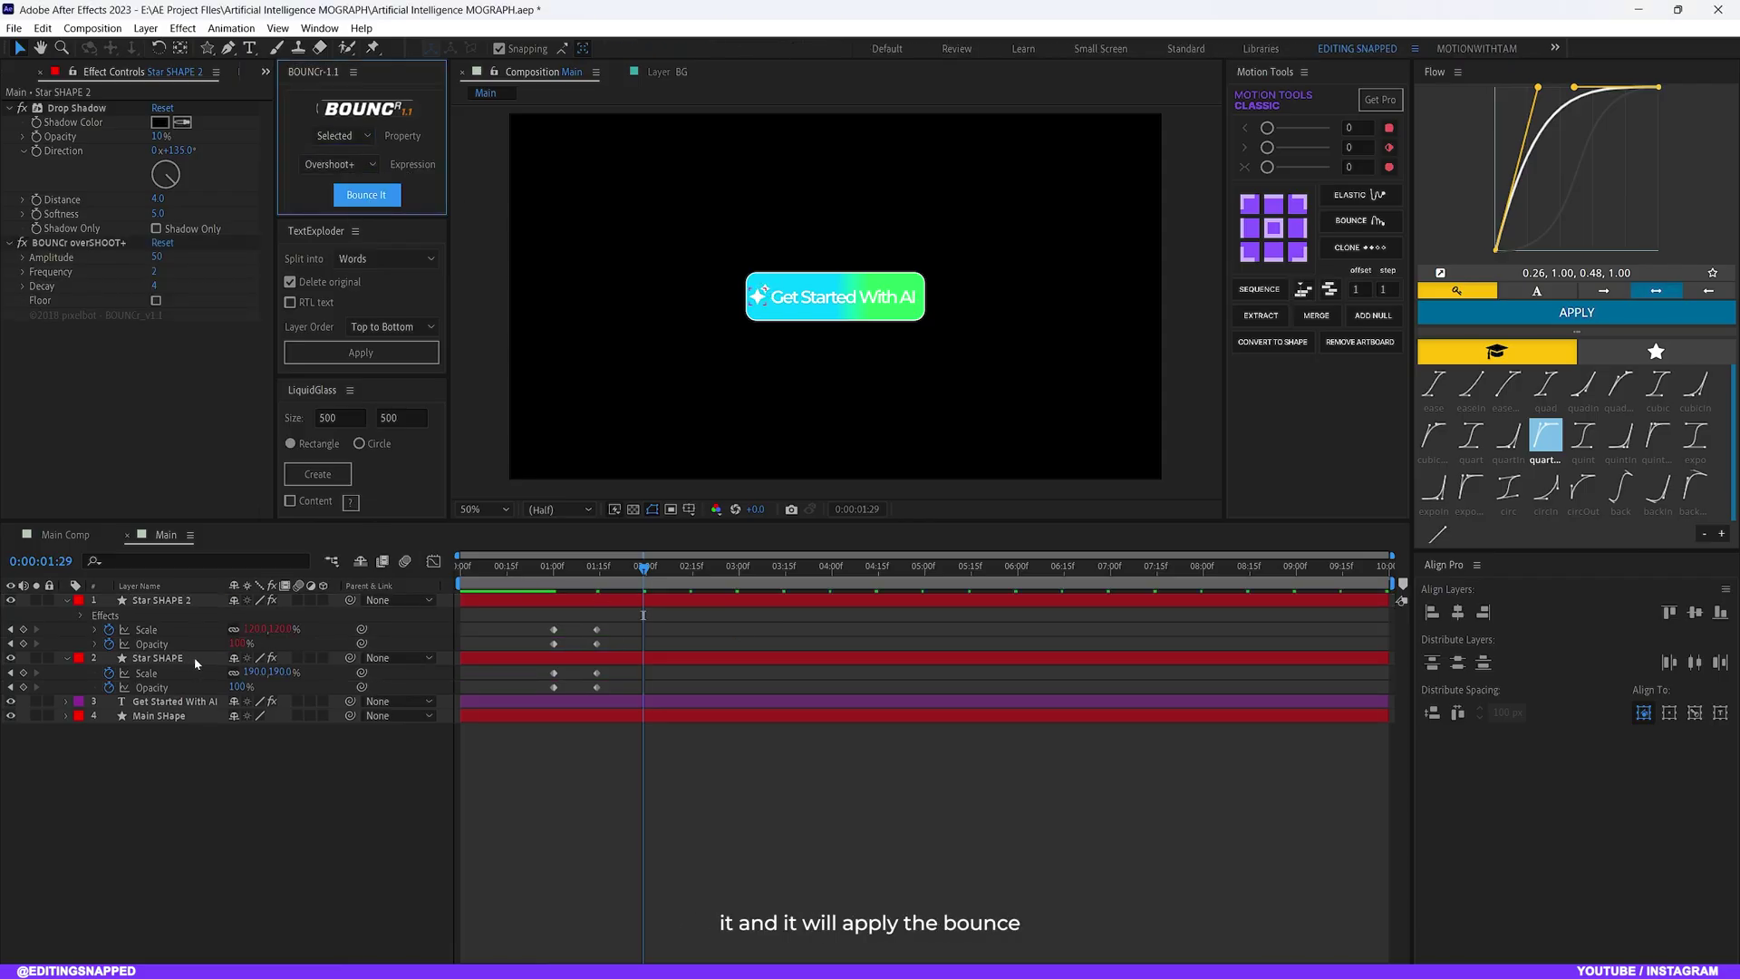
# Apply the same Overshoot+ bounce to Star SHAPE's keyframes and preview from the start
pyautogui.click(541, 567)
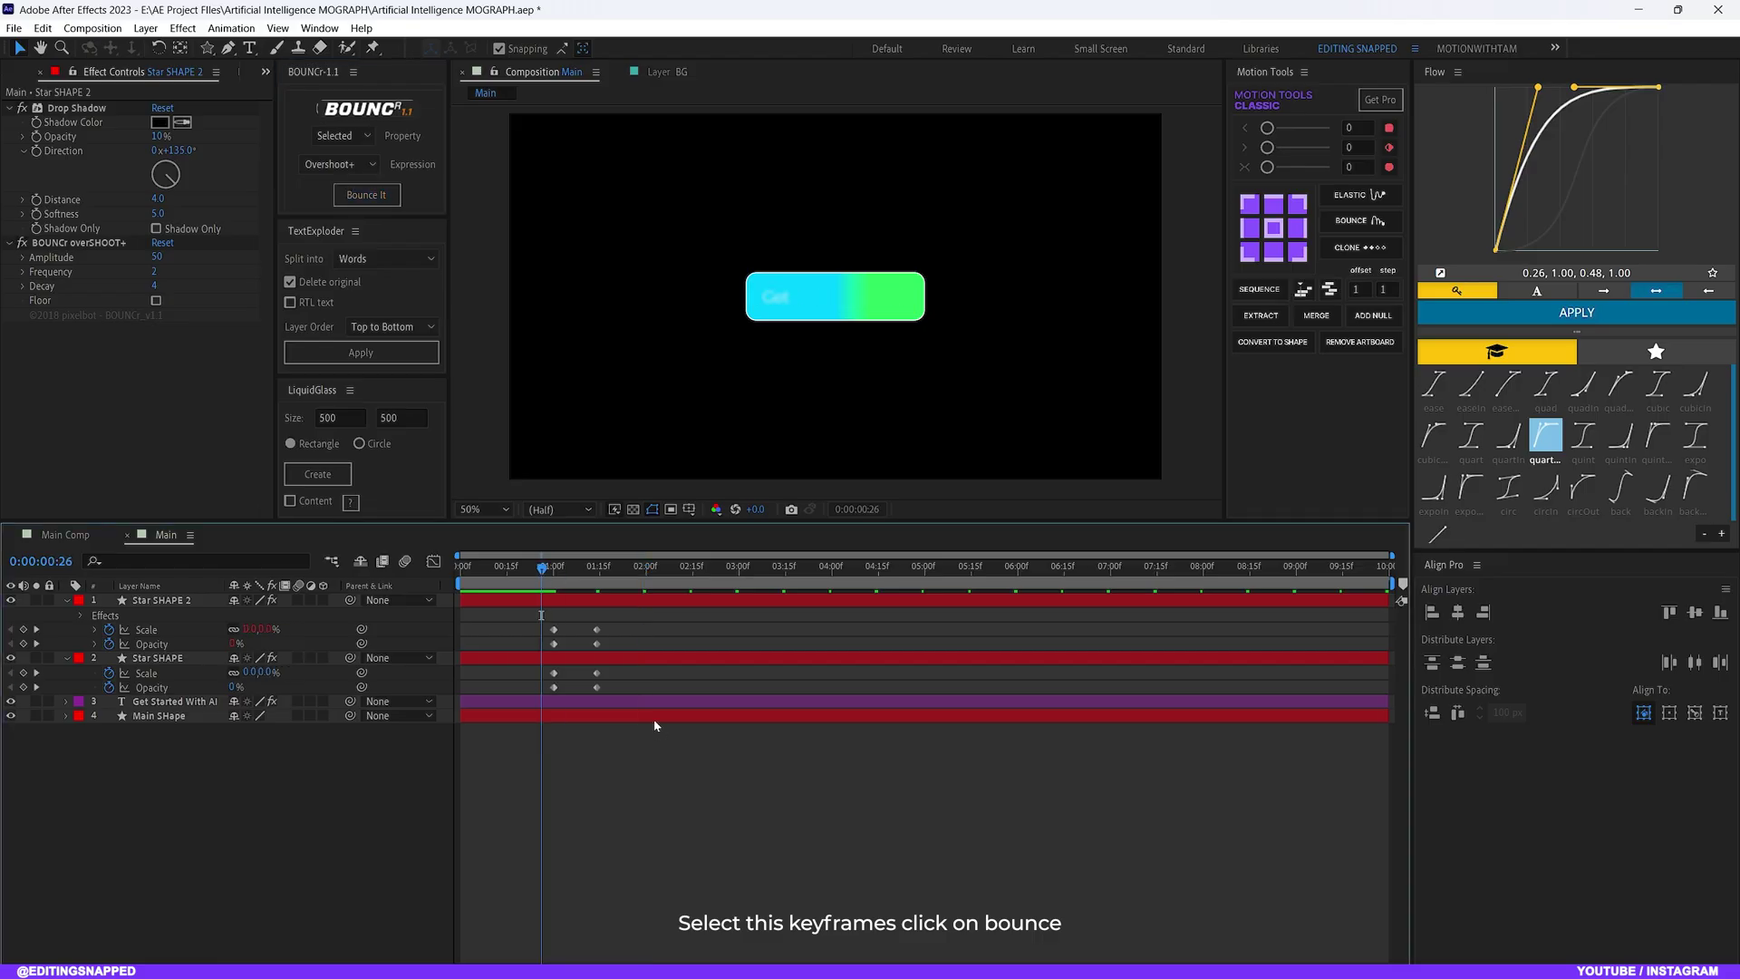
pyautogui.moveTo(619, 694); pyautogui.dragTo(540, 667)
pyautogui.click(367, 195)
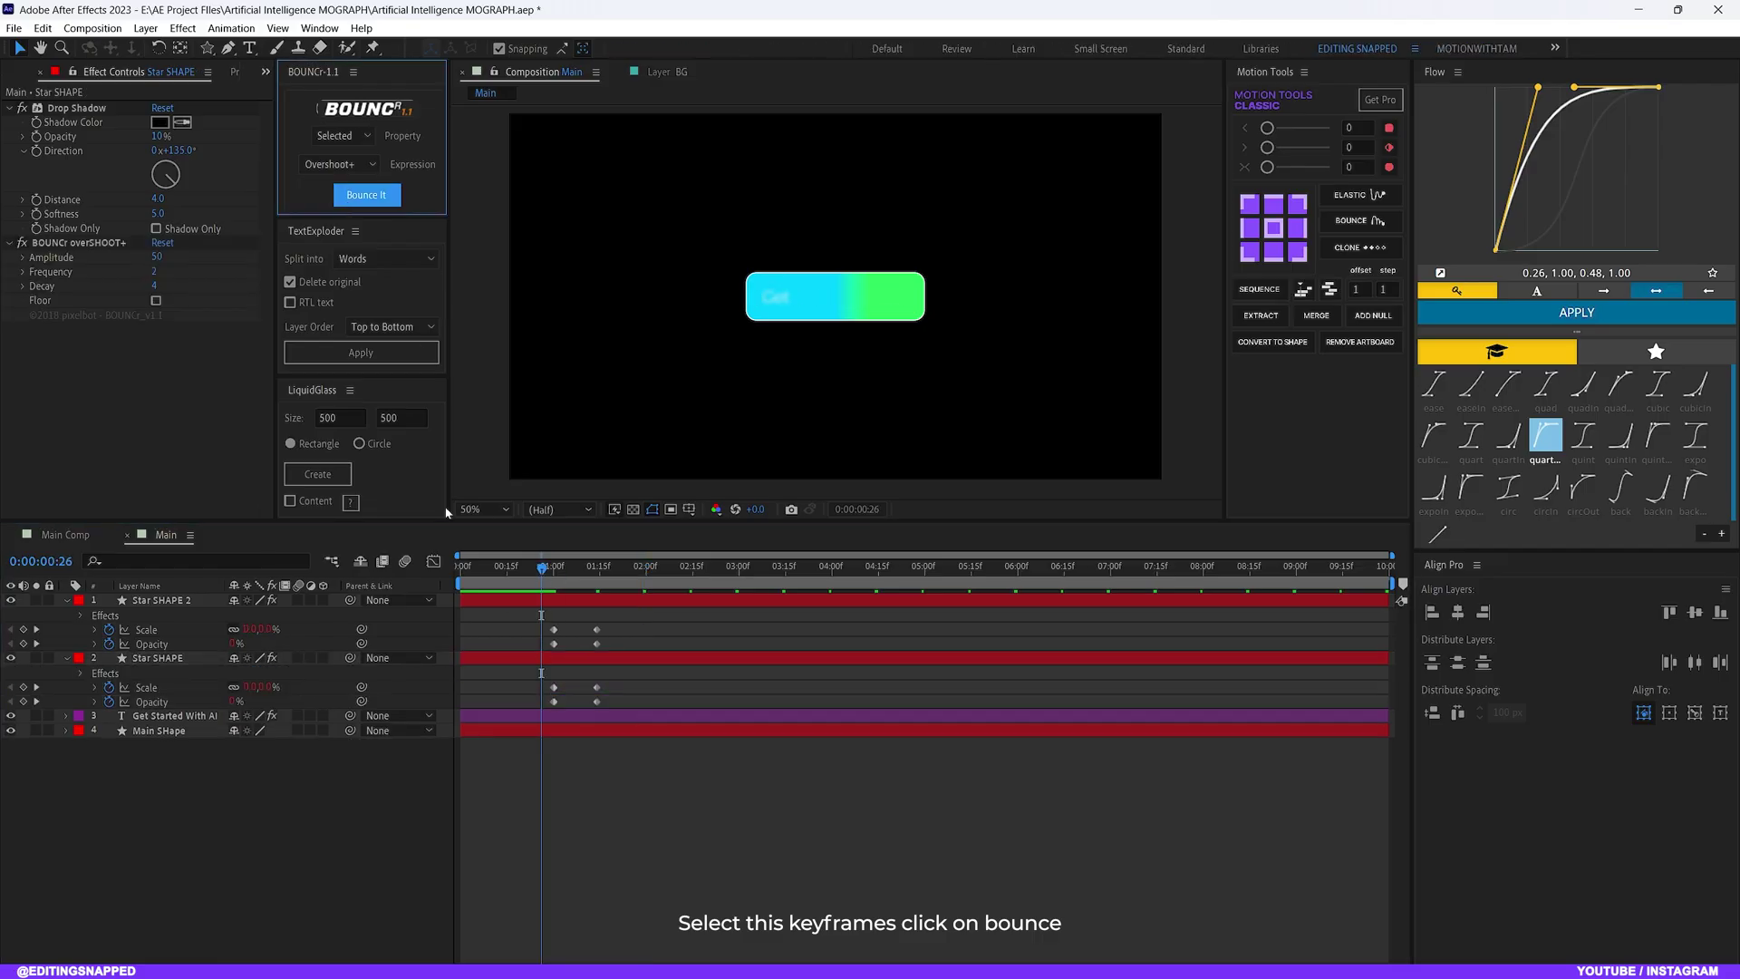
pyautogui.click(509, 566)
pyautogui.press('space')
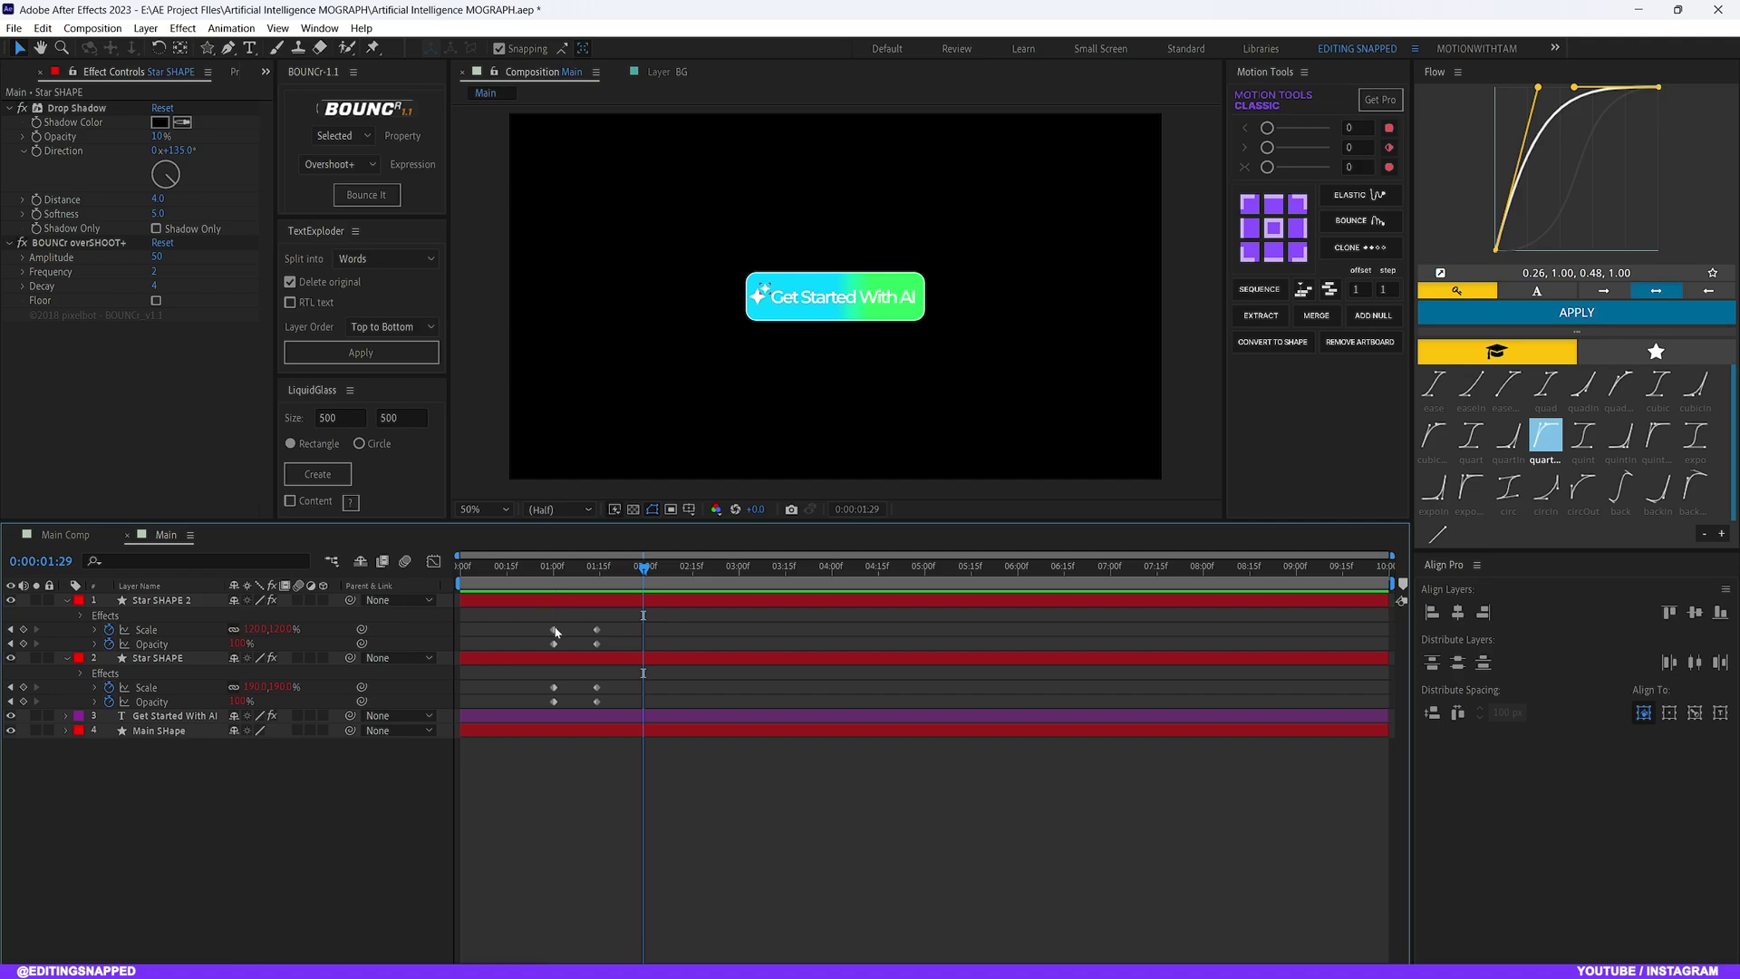
pyautogui.moveTo(625, 619); pyautogui.dragTo(563, 647)
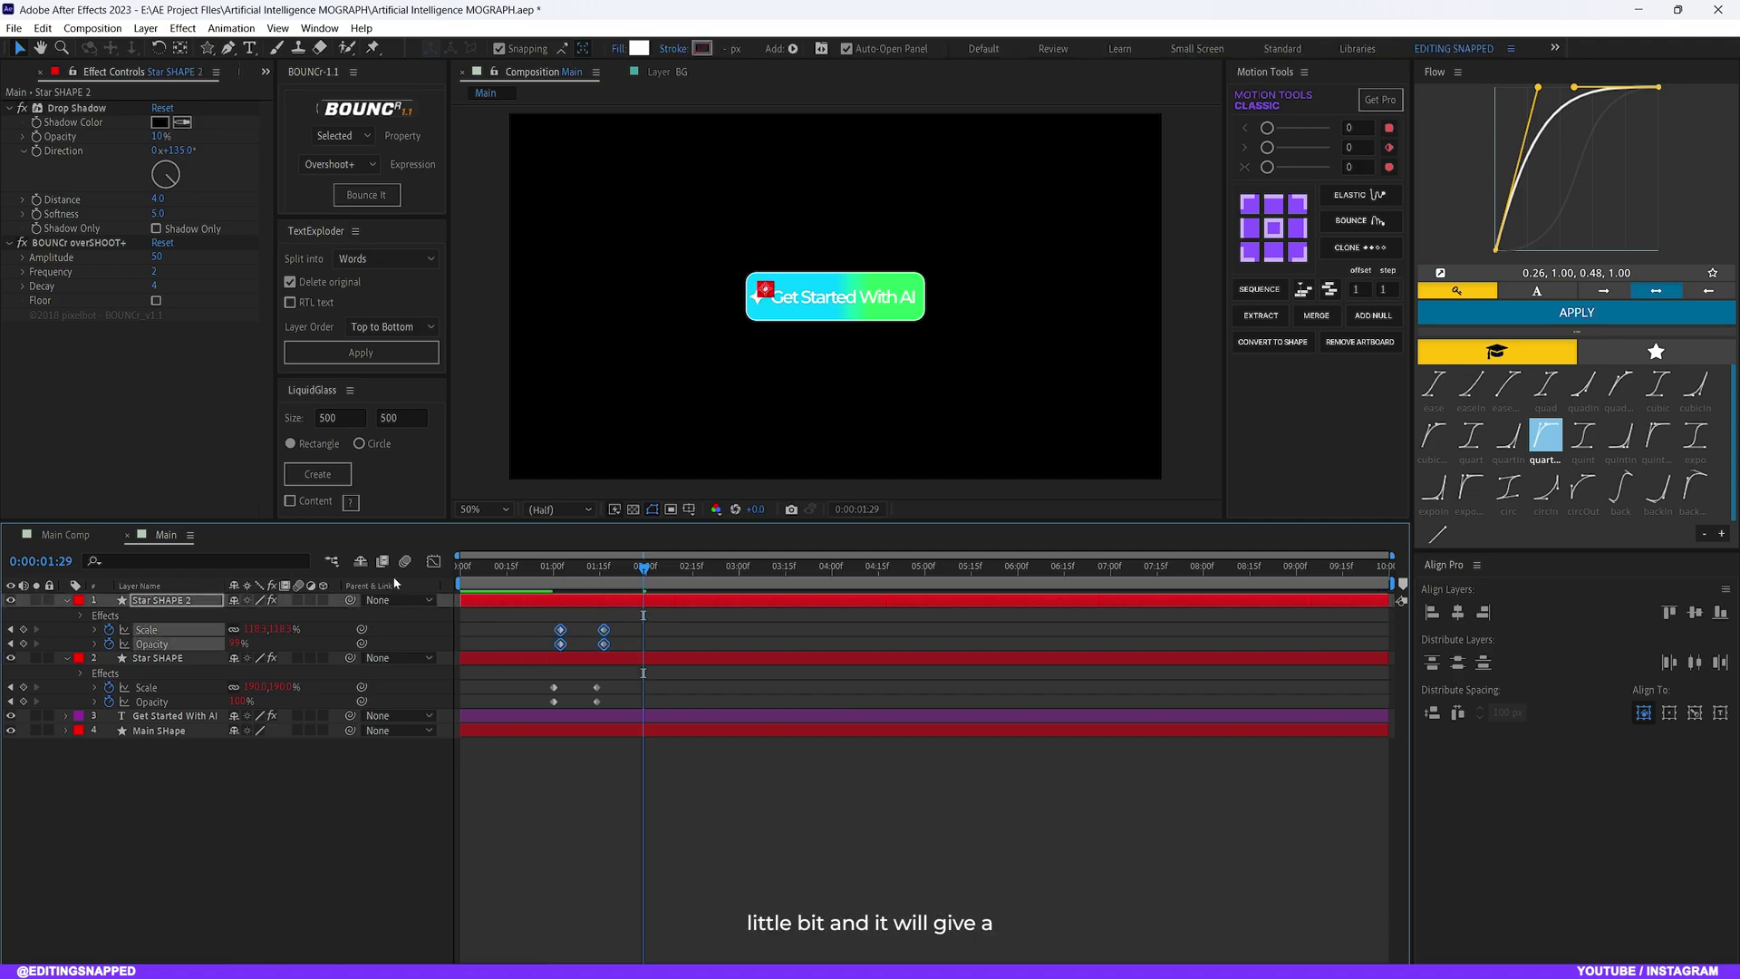
pyautogui.press('Home')
pyautogui.press('space')
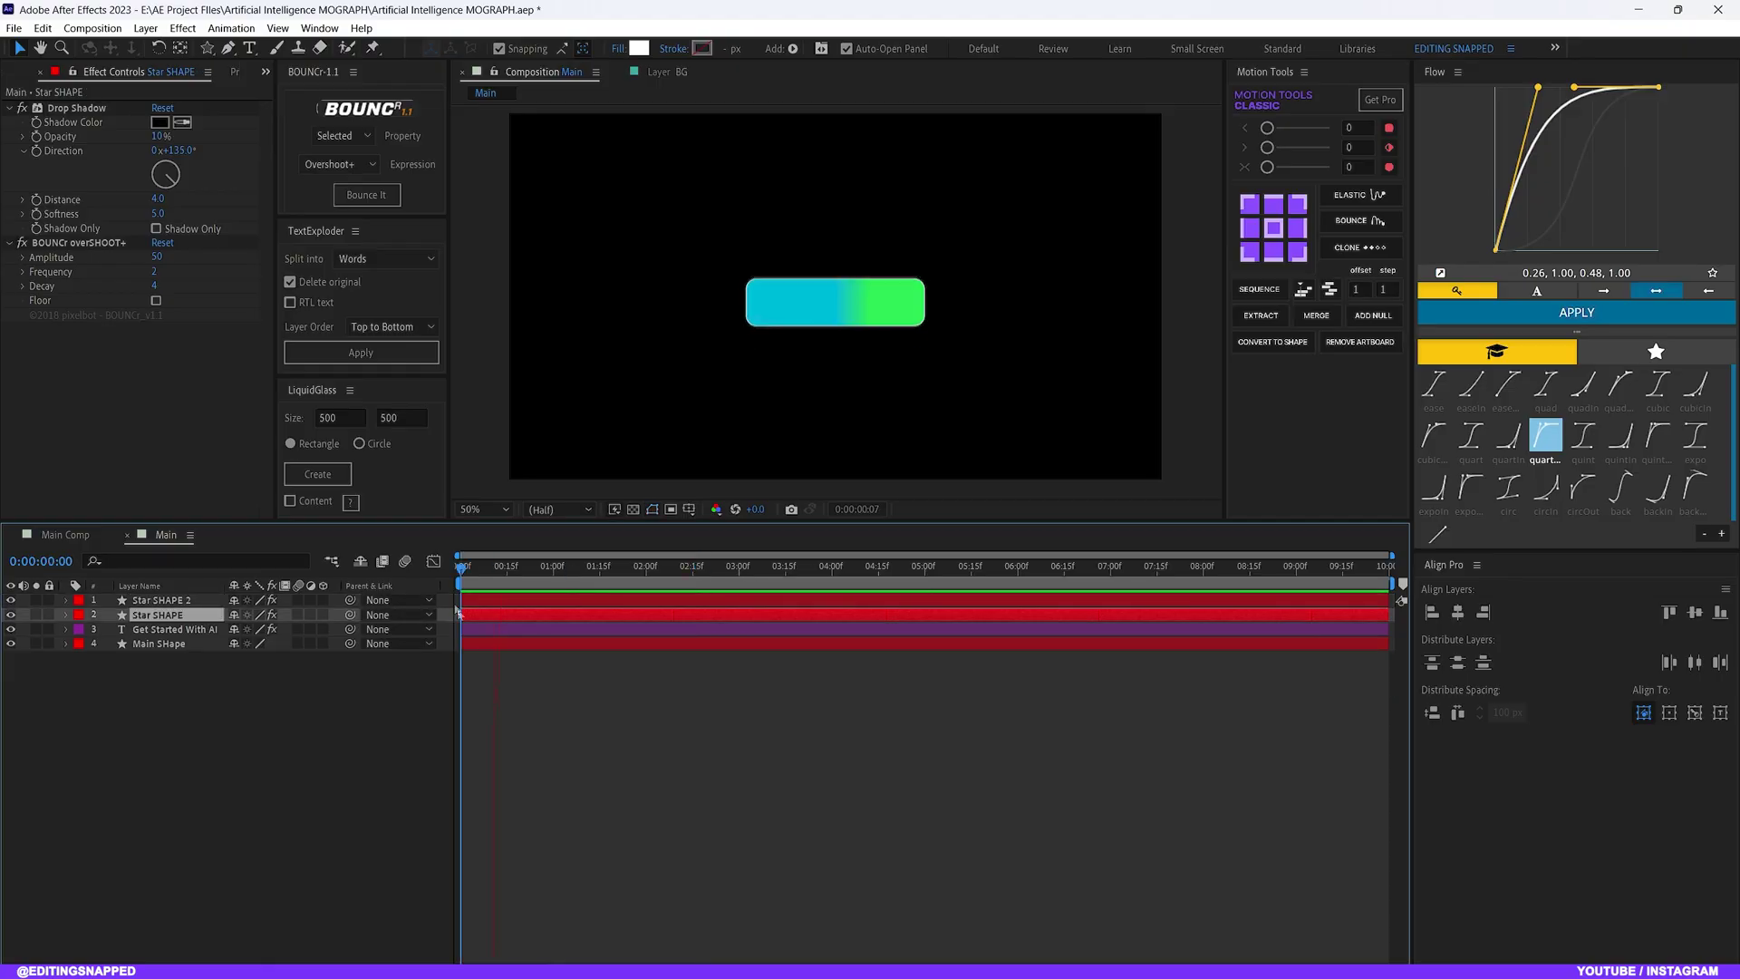
# Set the current time to 2:15 and reveal the animated properties of all four layers
pyautogui.press('space')
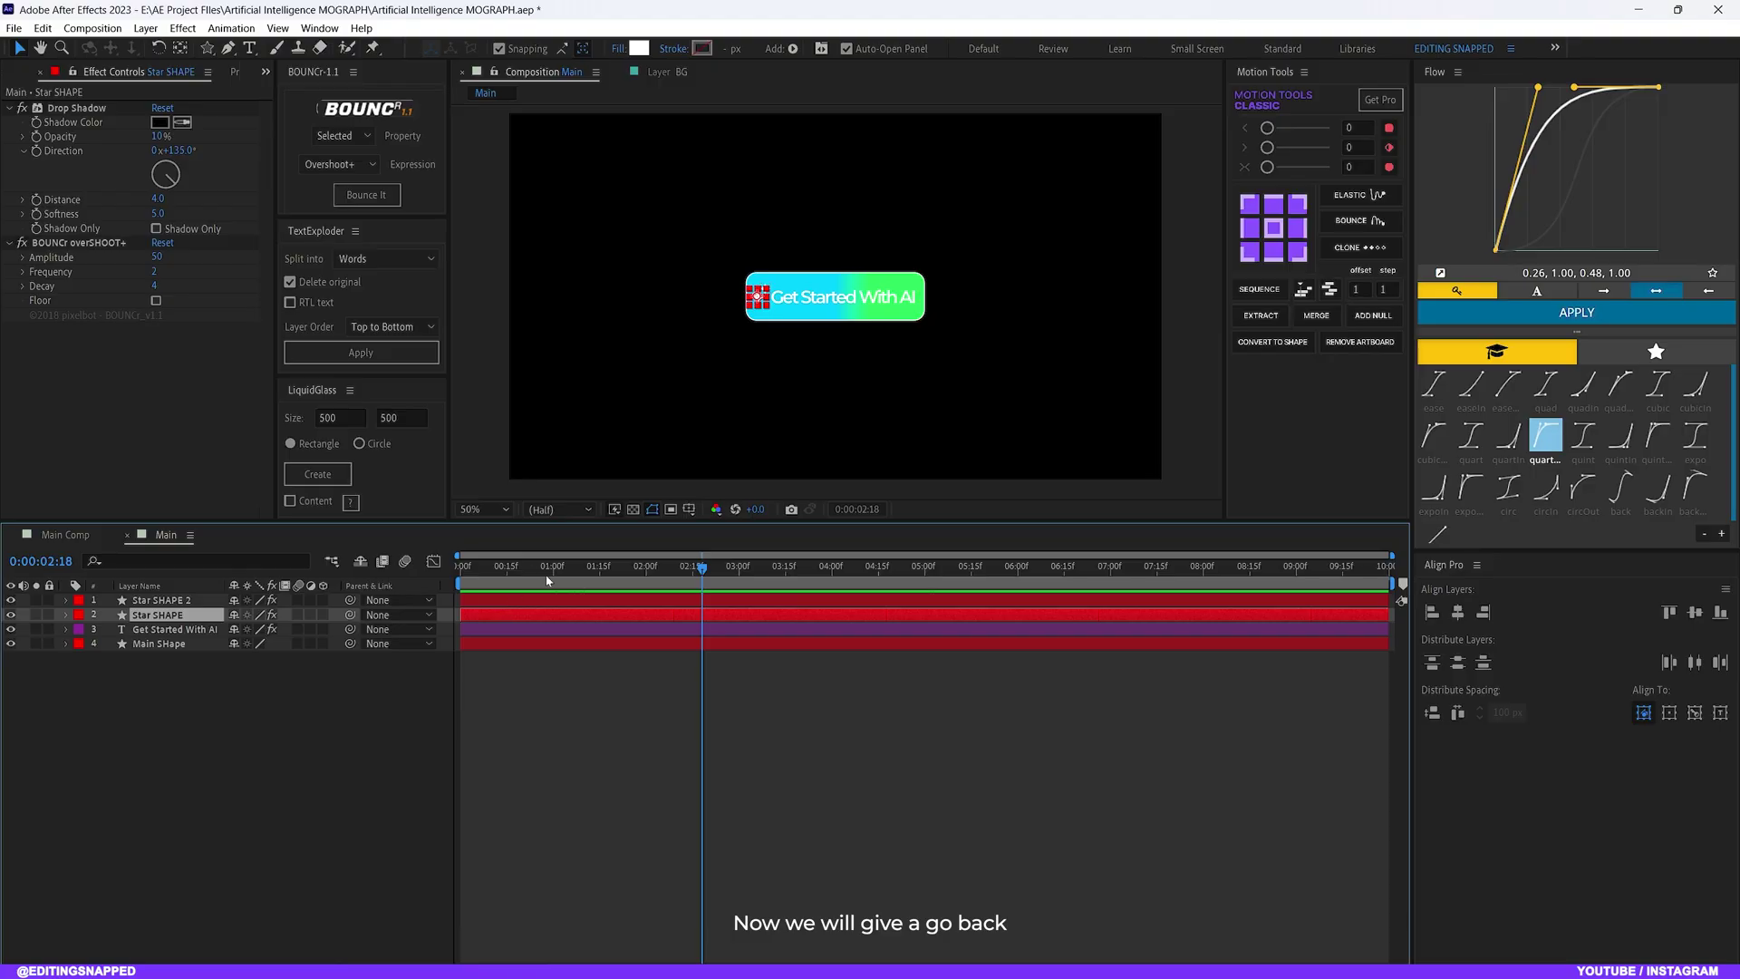
pyautogui.moveTo(520, 568); pyautogui.dragTo(640, 637)
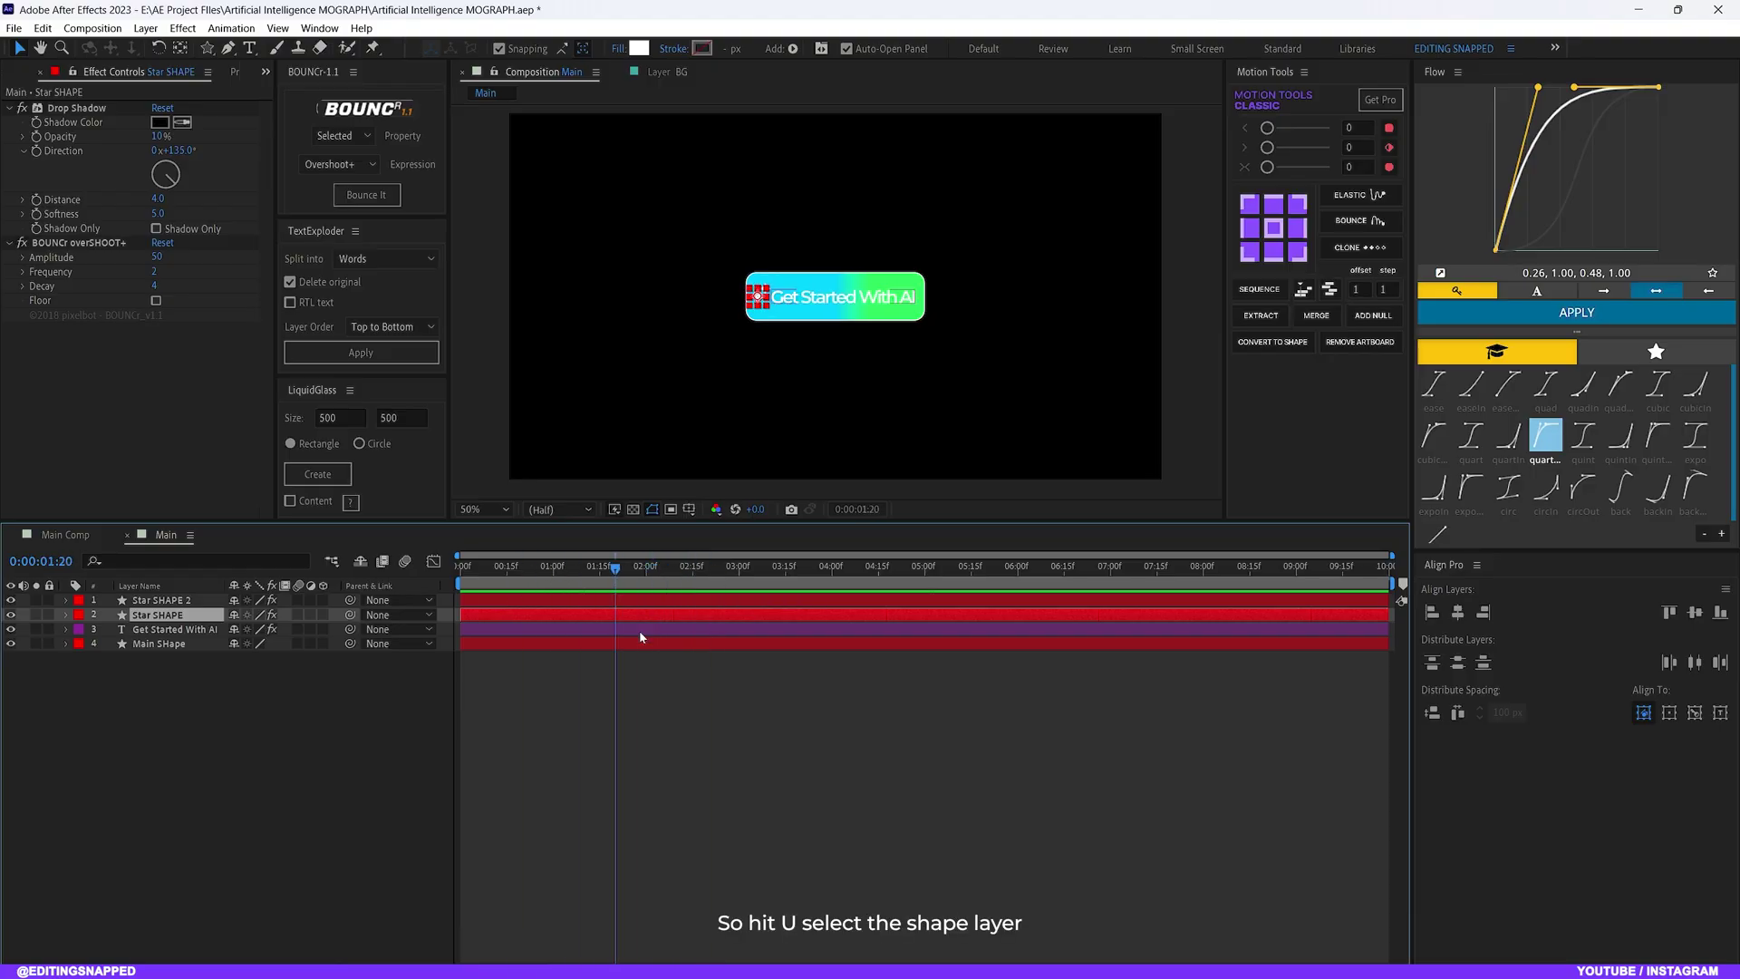
pyautogui.click(634, 640)
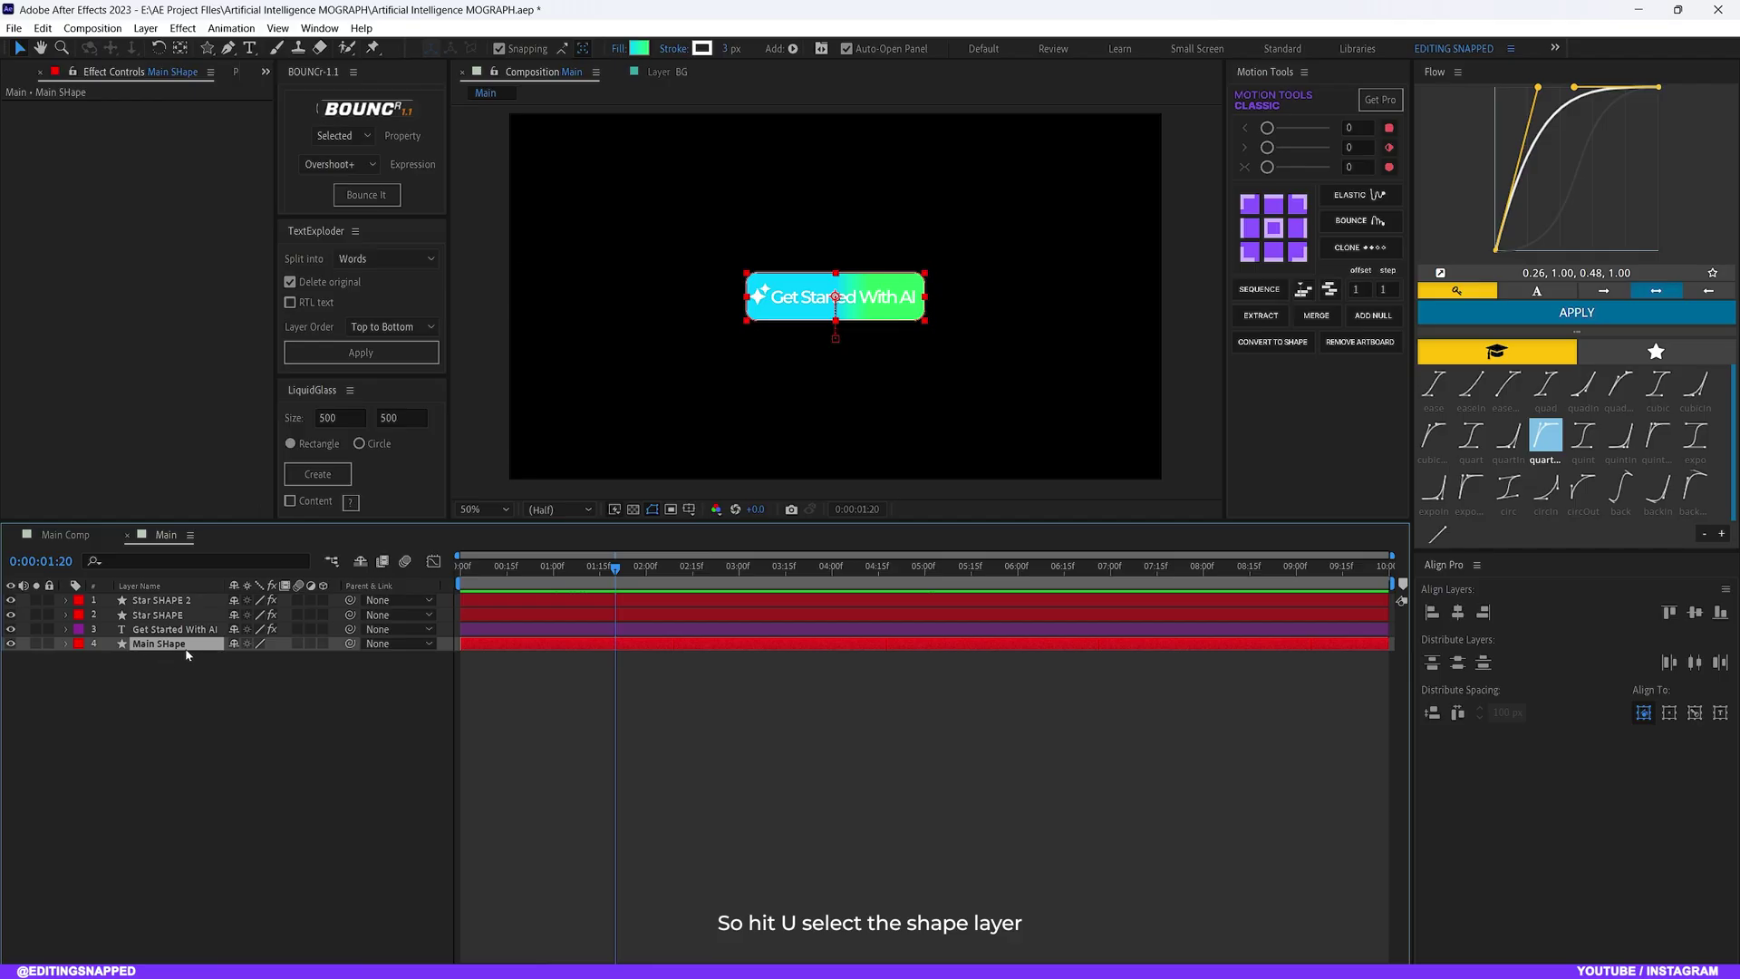
pyautogui.press('u')
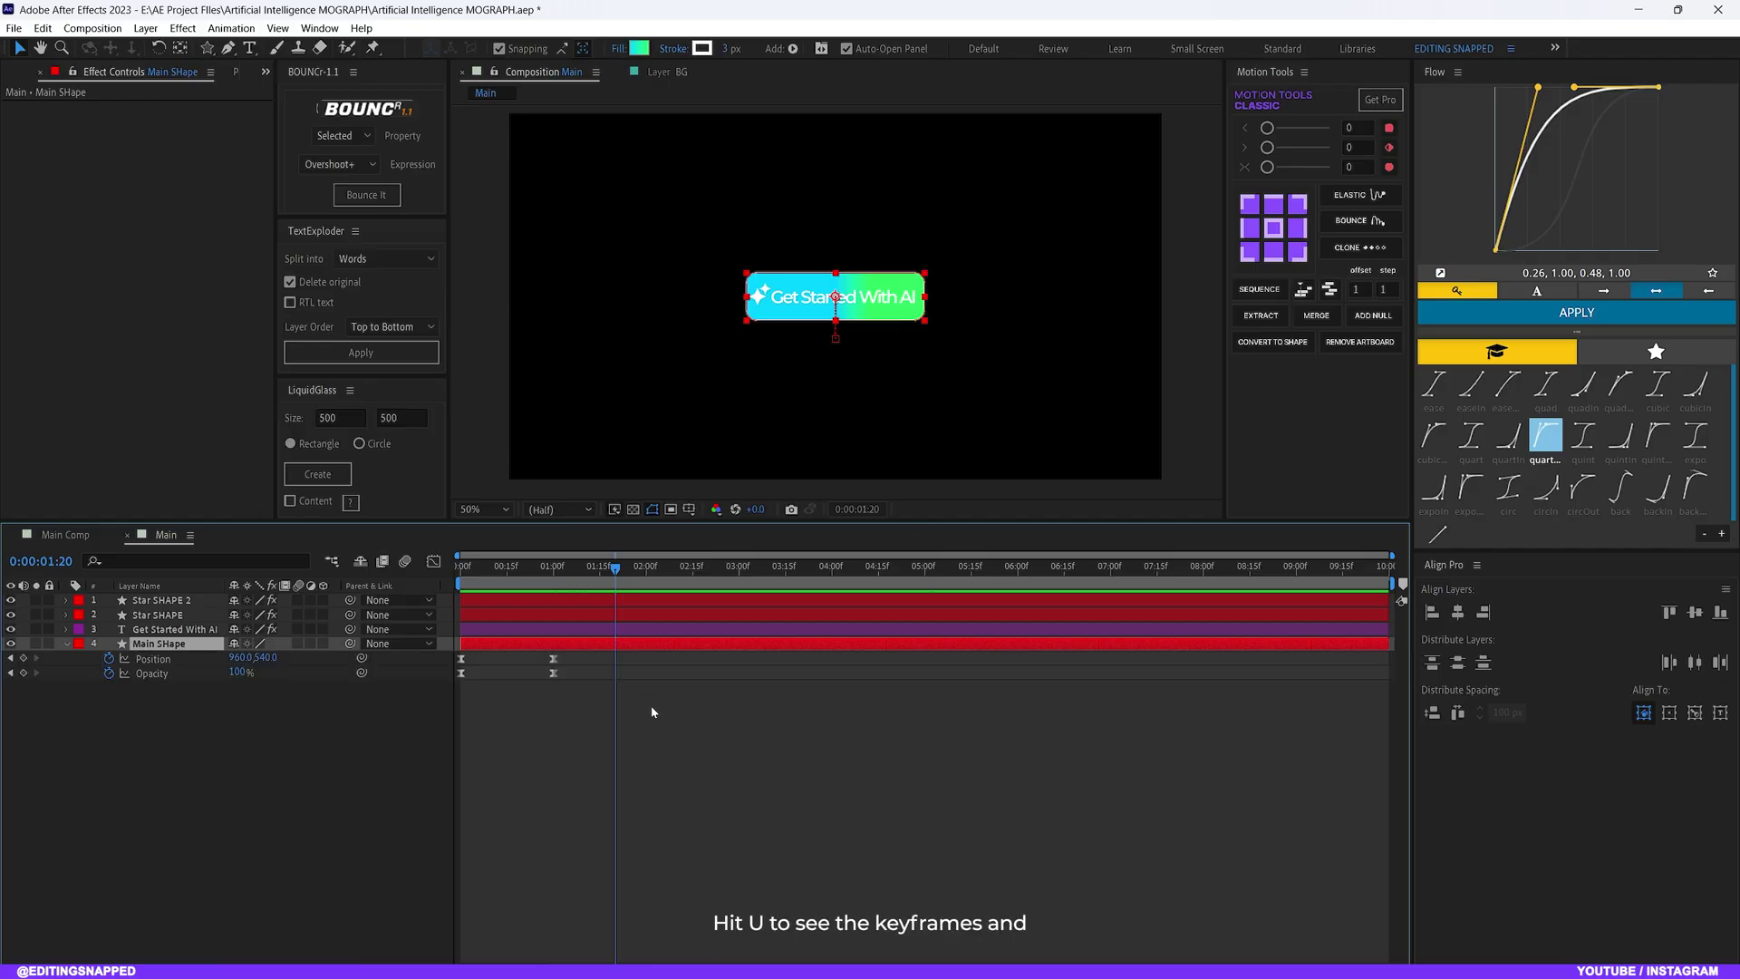
pyautogui.moveTo(610, 593); pyautogui.dragTo(692, 591)
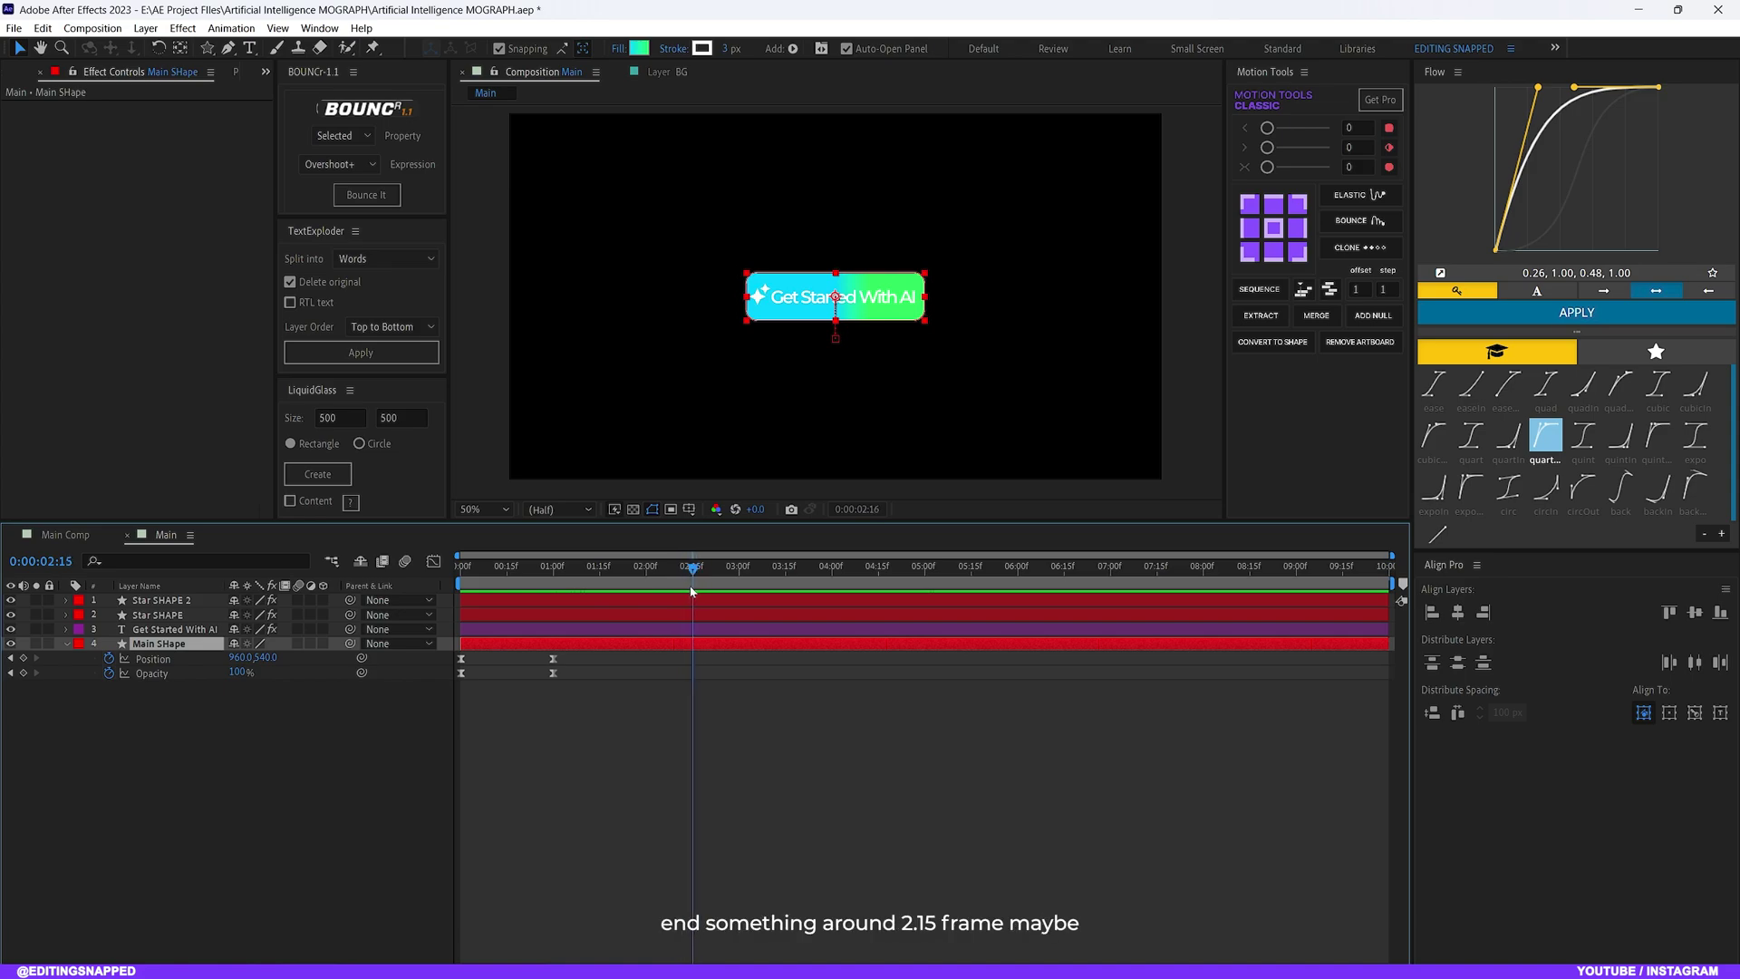
pyautogui.moveTo(691, 591); pyautogui.dragTo(695, 595)
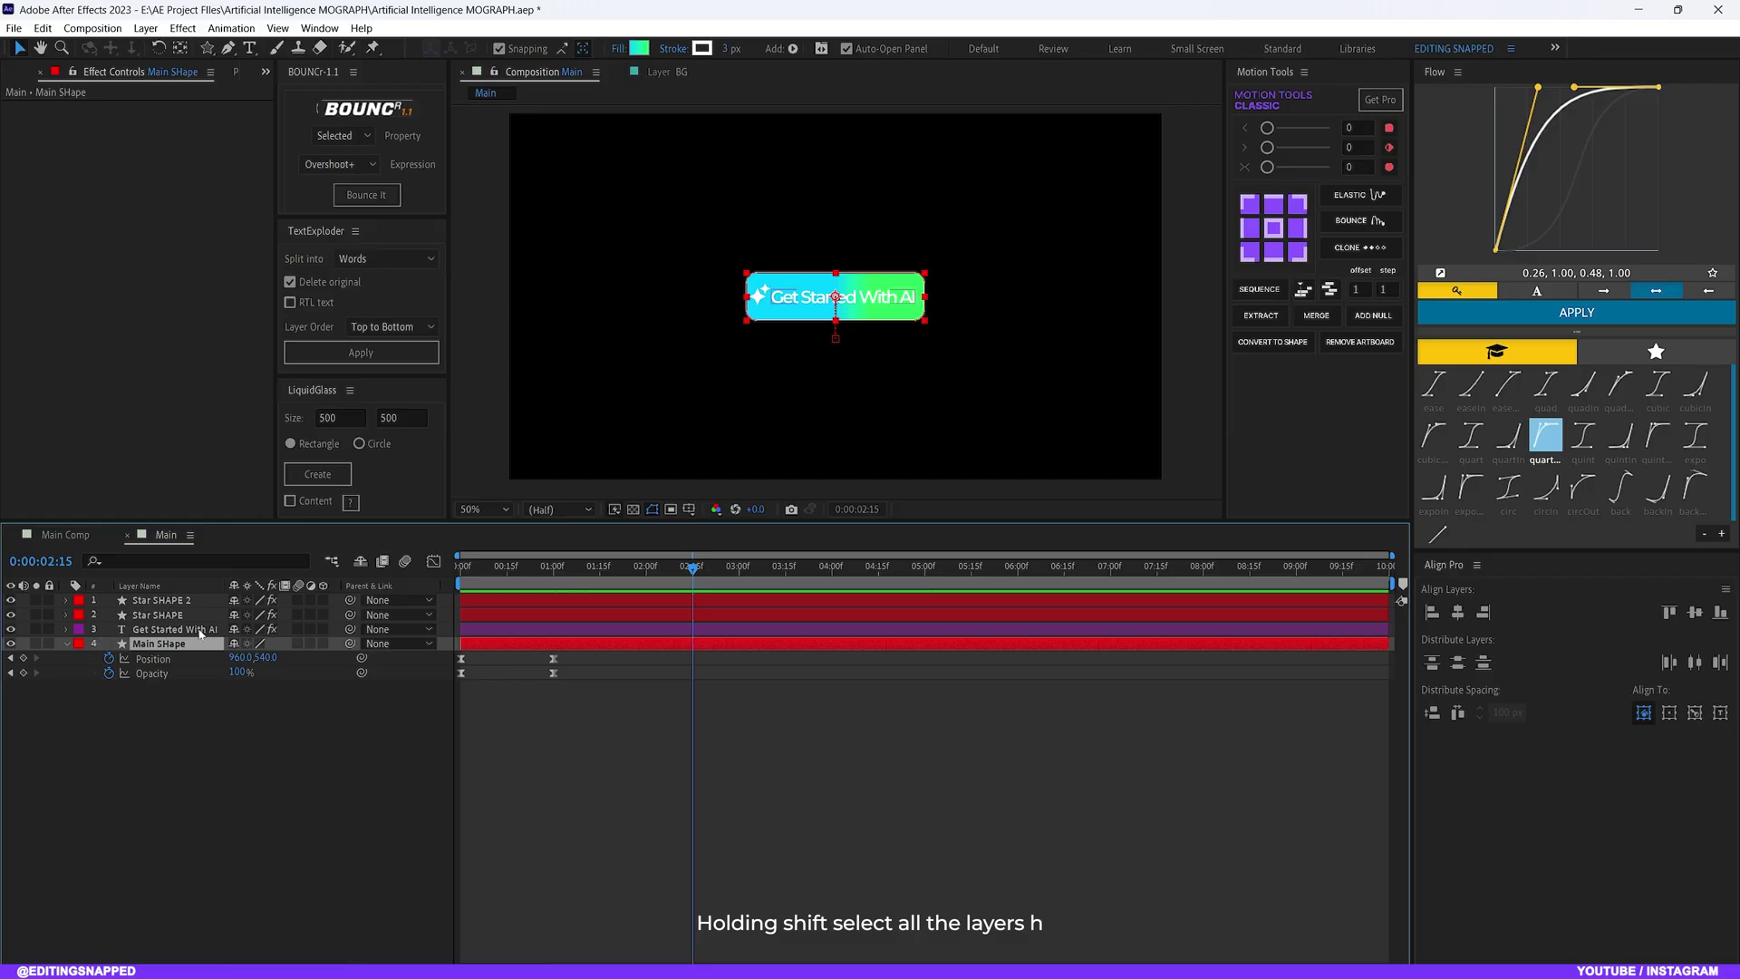
pyautogui.keyDown('shift'); pyautogui.click(168, 601); pyautogui.keyUp('shift')
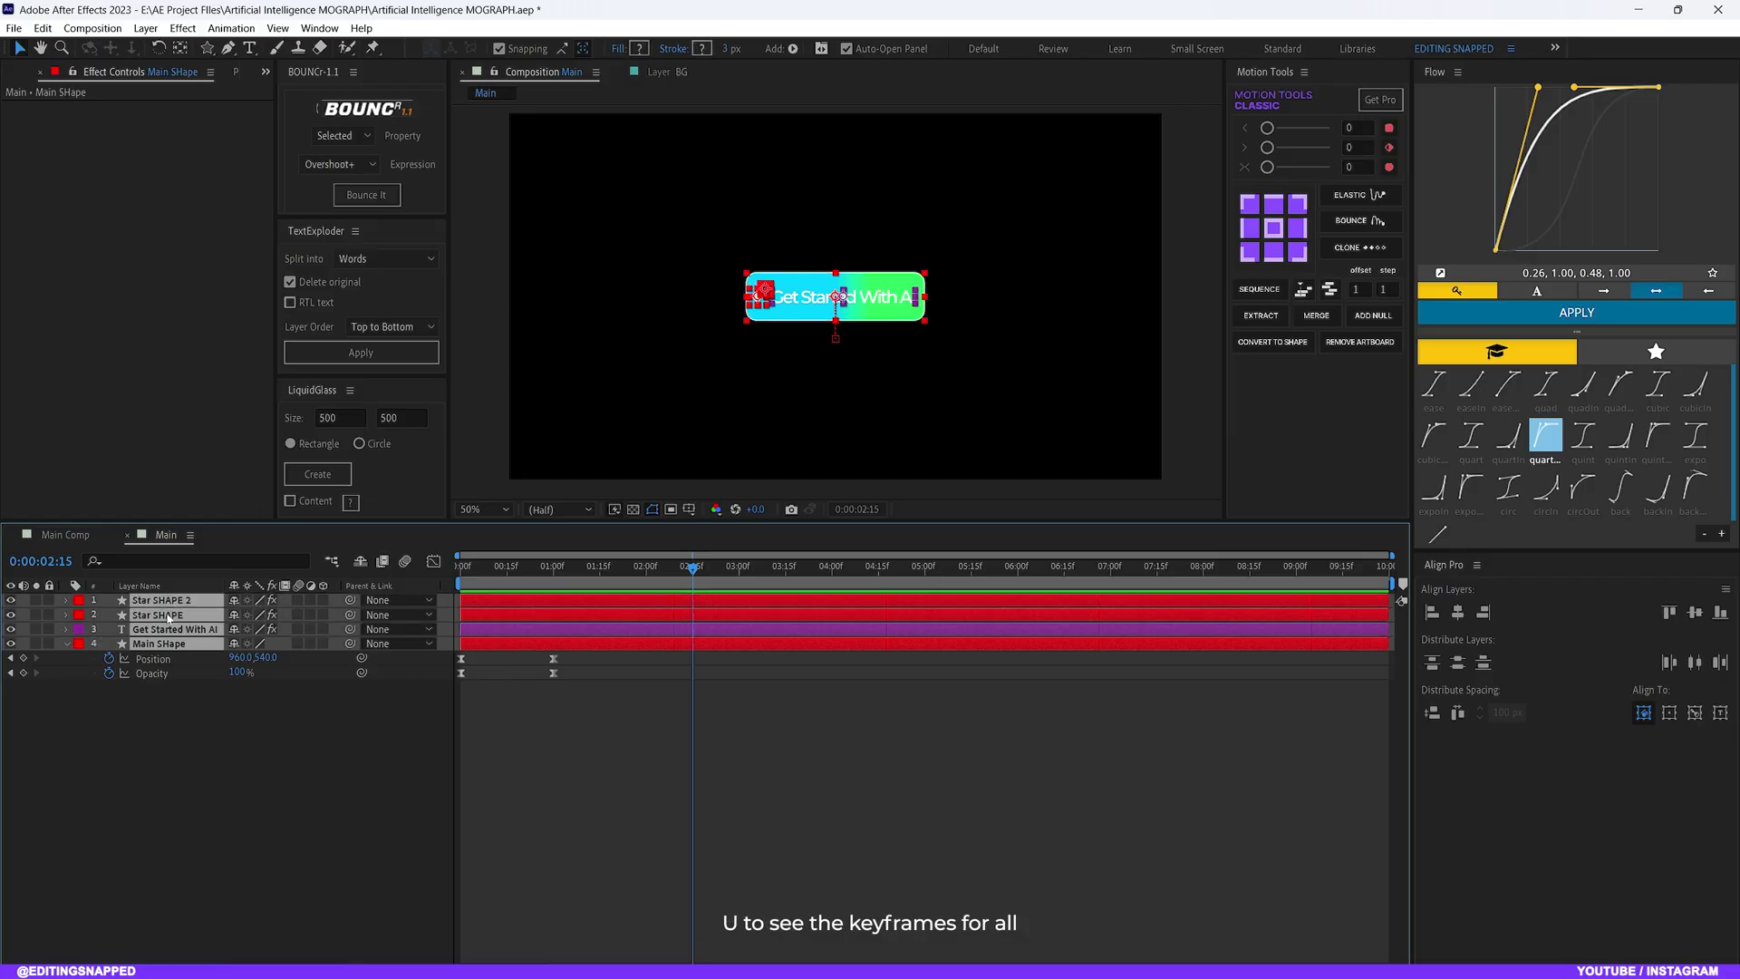
pyautogui.press('u')
pyautogui.press('u')
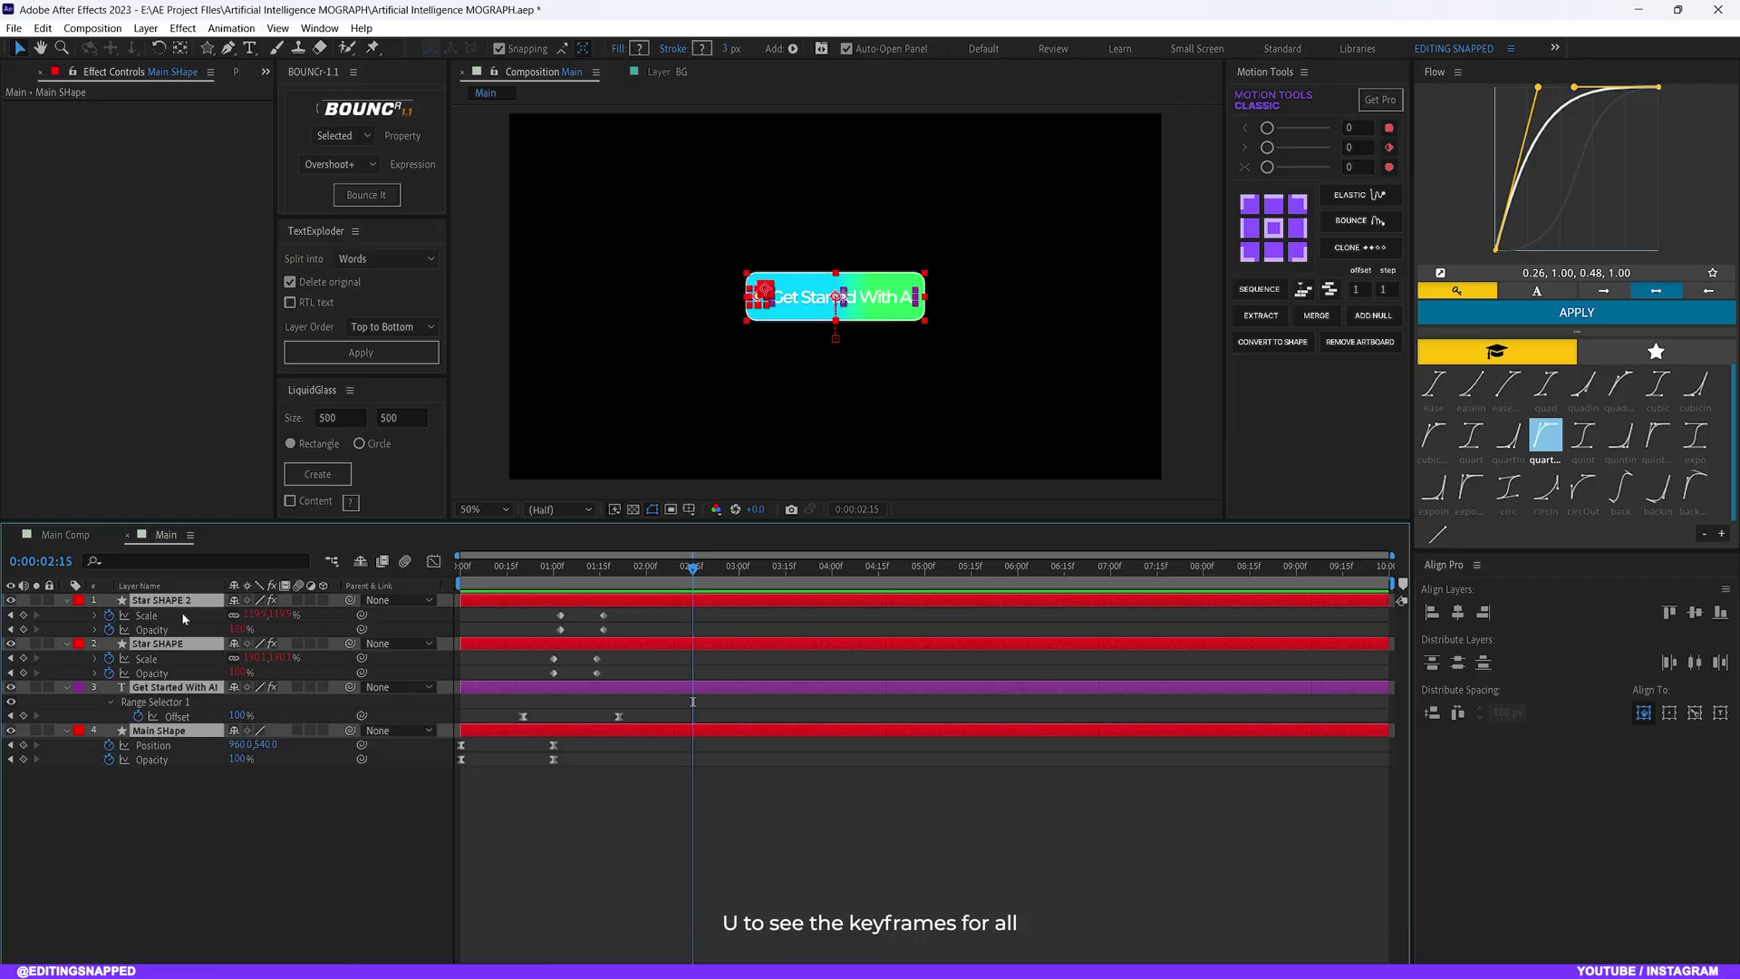
# Add hold keyframes at 2:15 for both stars' Scale/Opacity, text Offset and Main SHape Position/Opacity
pyautogui.click(23, 615)
pyautogui.click(24, 629)
pyautogui.click(24, 658)
pyautogui.click(23, 673)
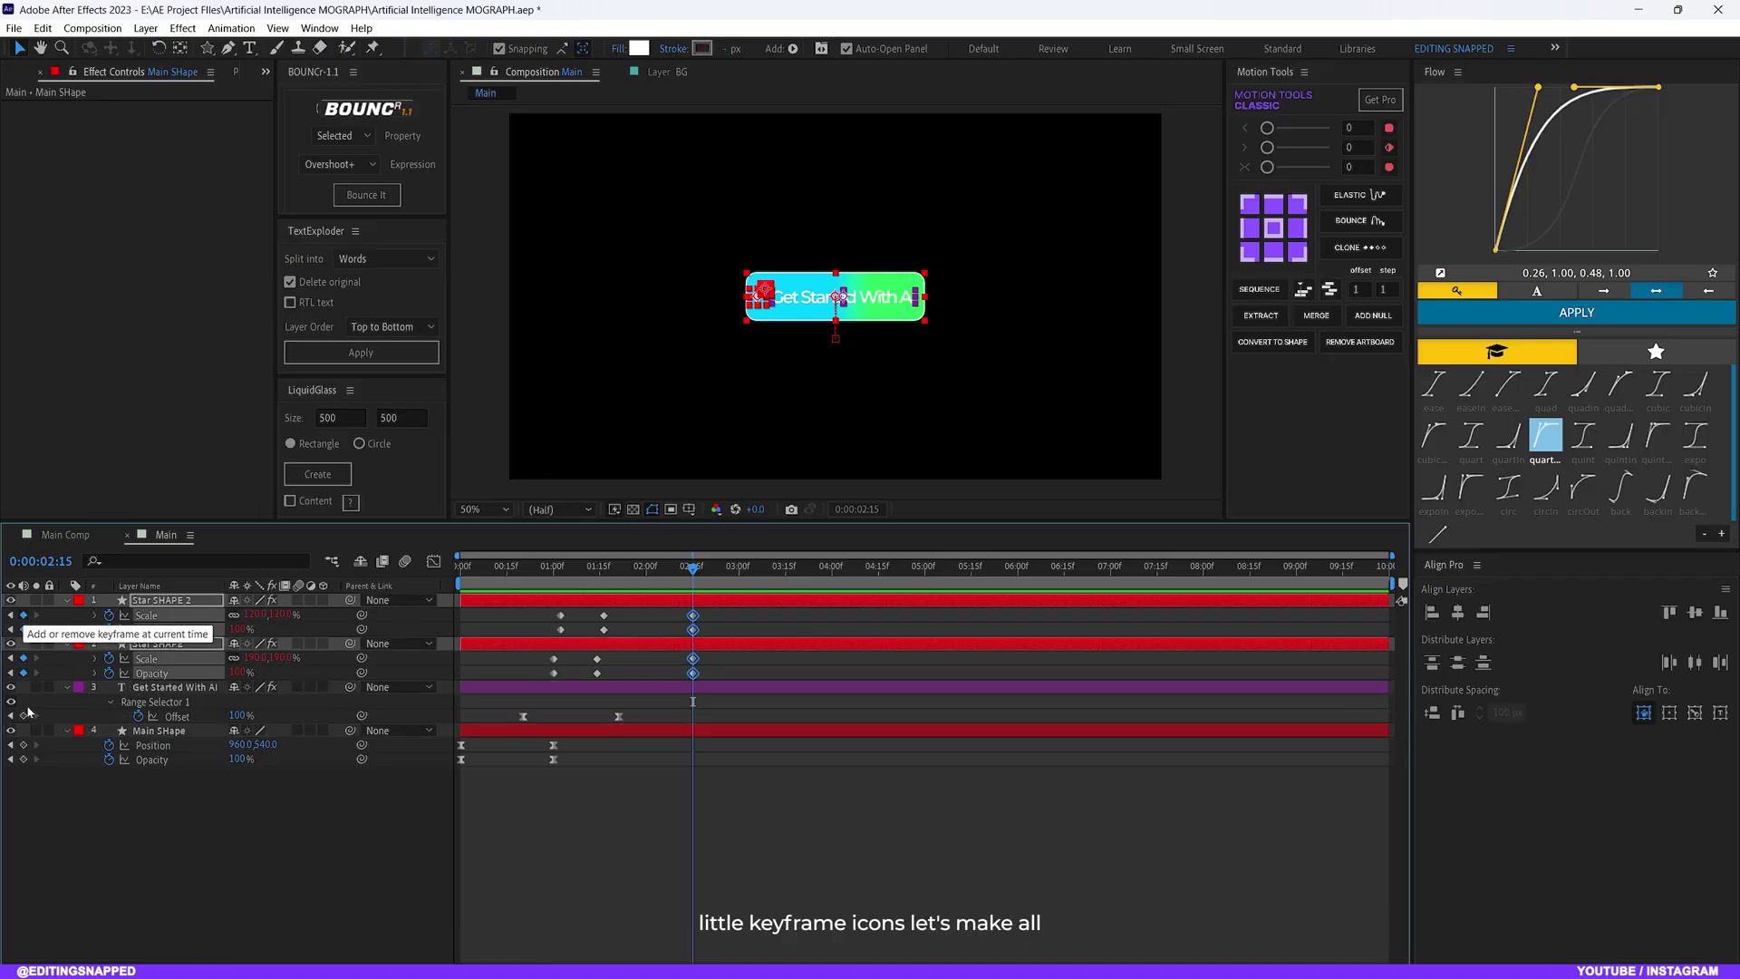
pyautogui.click(24, 716)
pyautogui.click(23, 746)
pyautogui.click(24, 760)
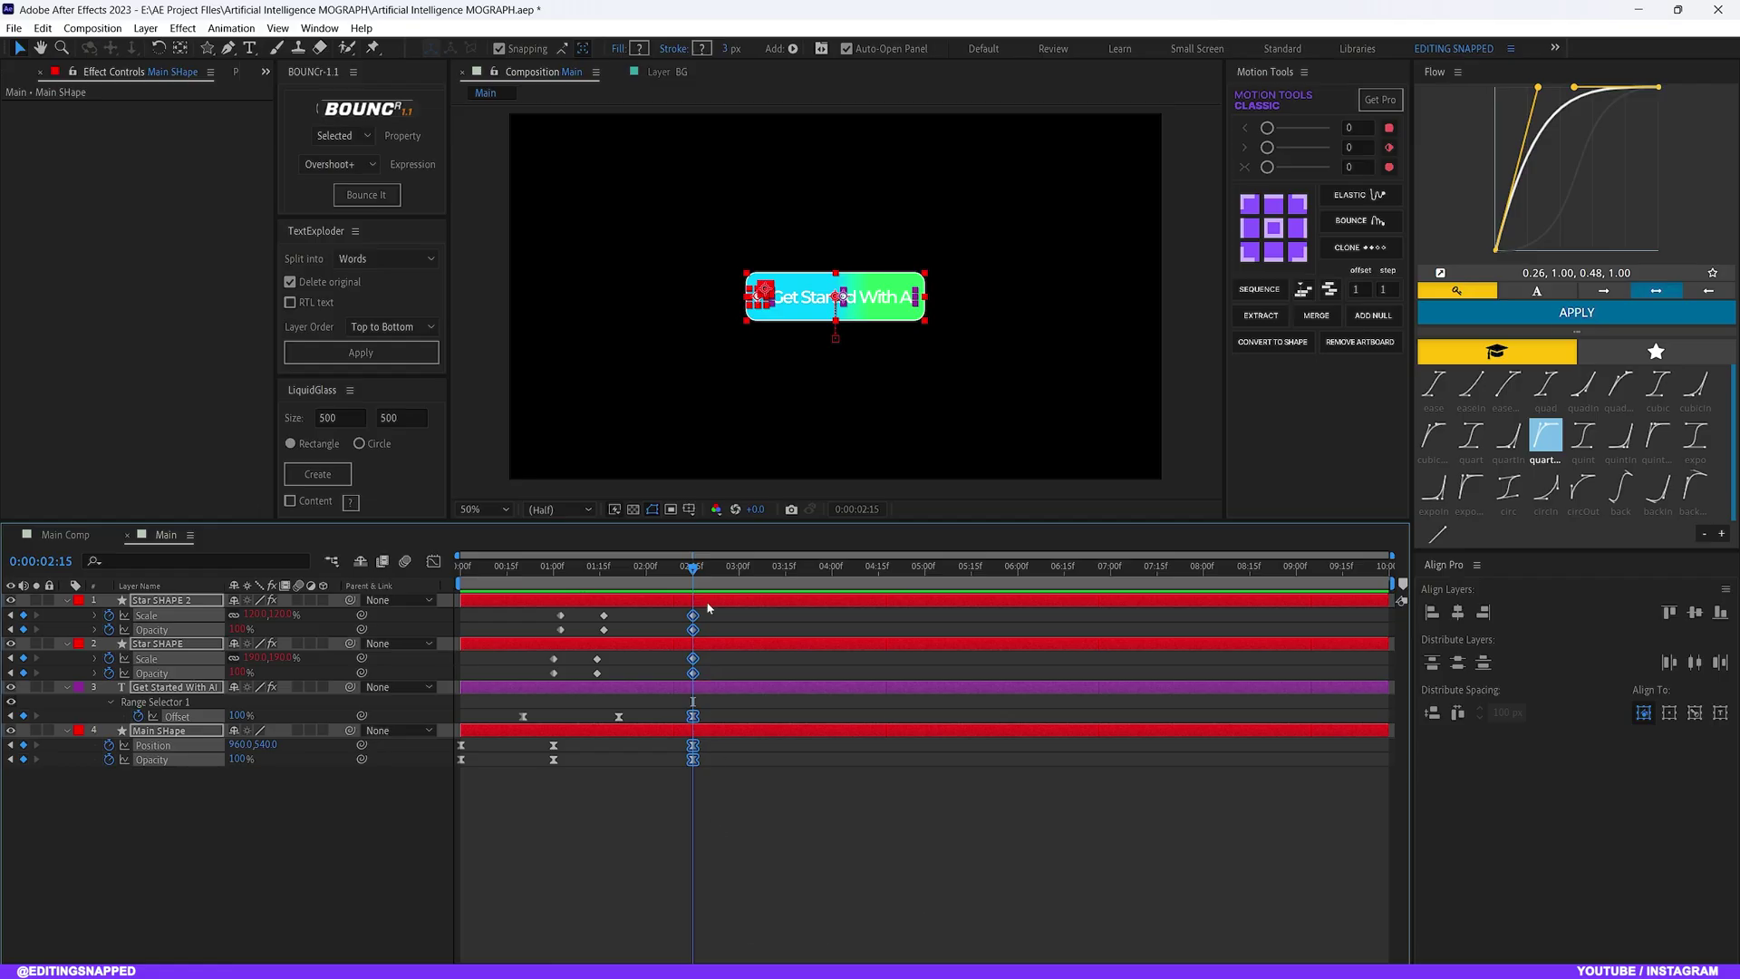
# Copy each layer's starting keyframes and paste them at 3:00 for the exit
pyautogui.moveTo(694, 578); pyautogui.dragTo(741, 594)
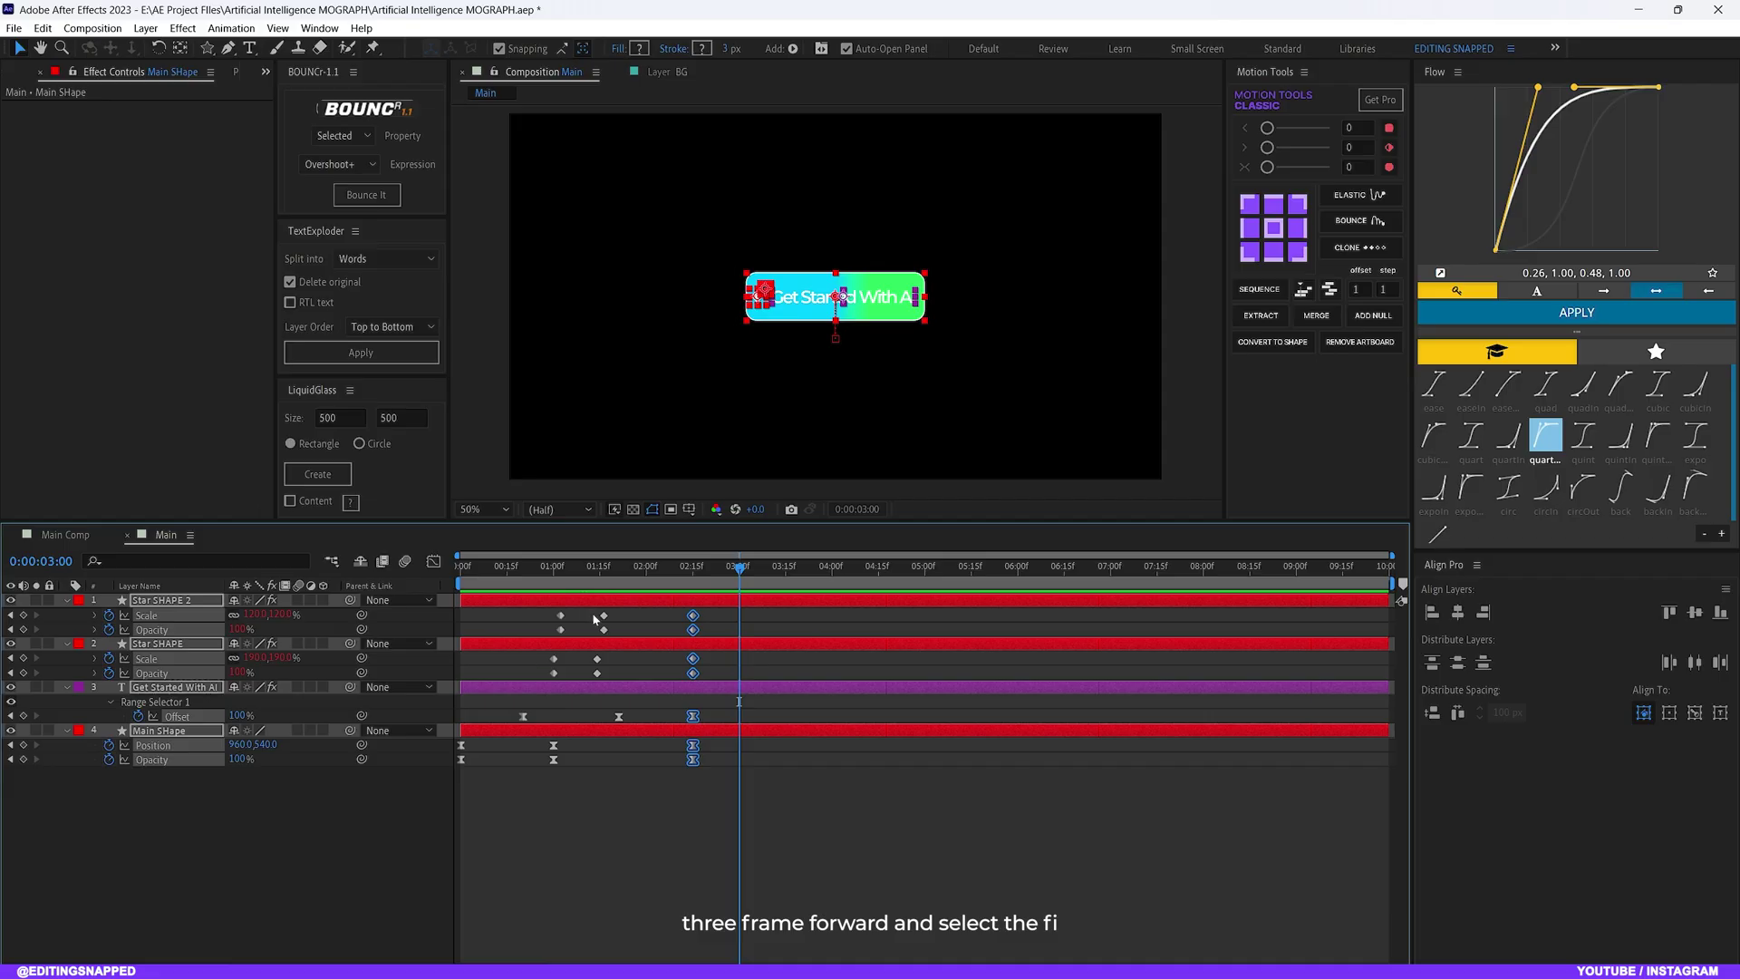
pyautogui.moveTo(572, 635); pyautogui.dragTo(523, 615)
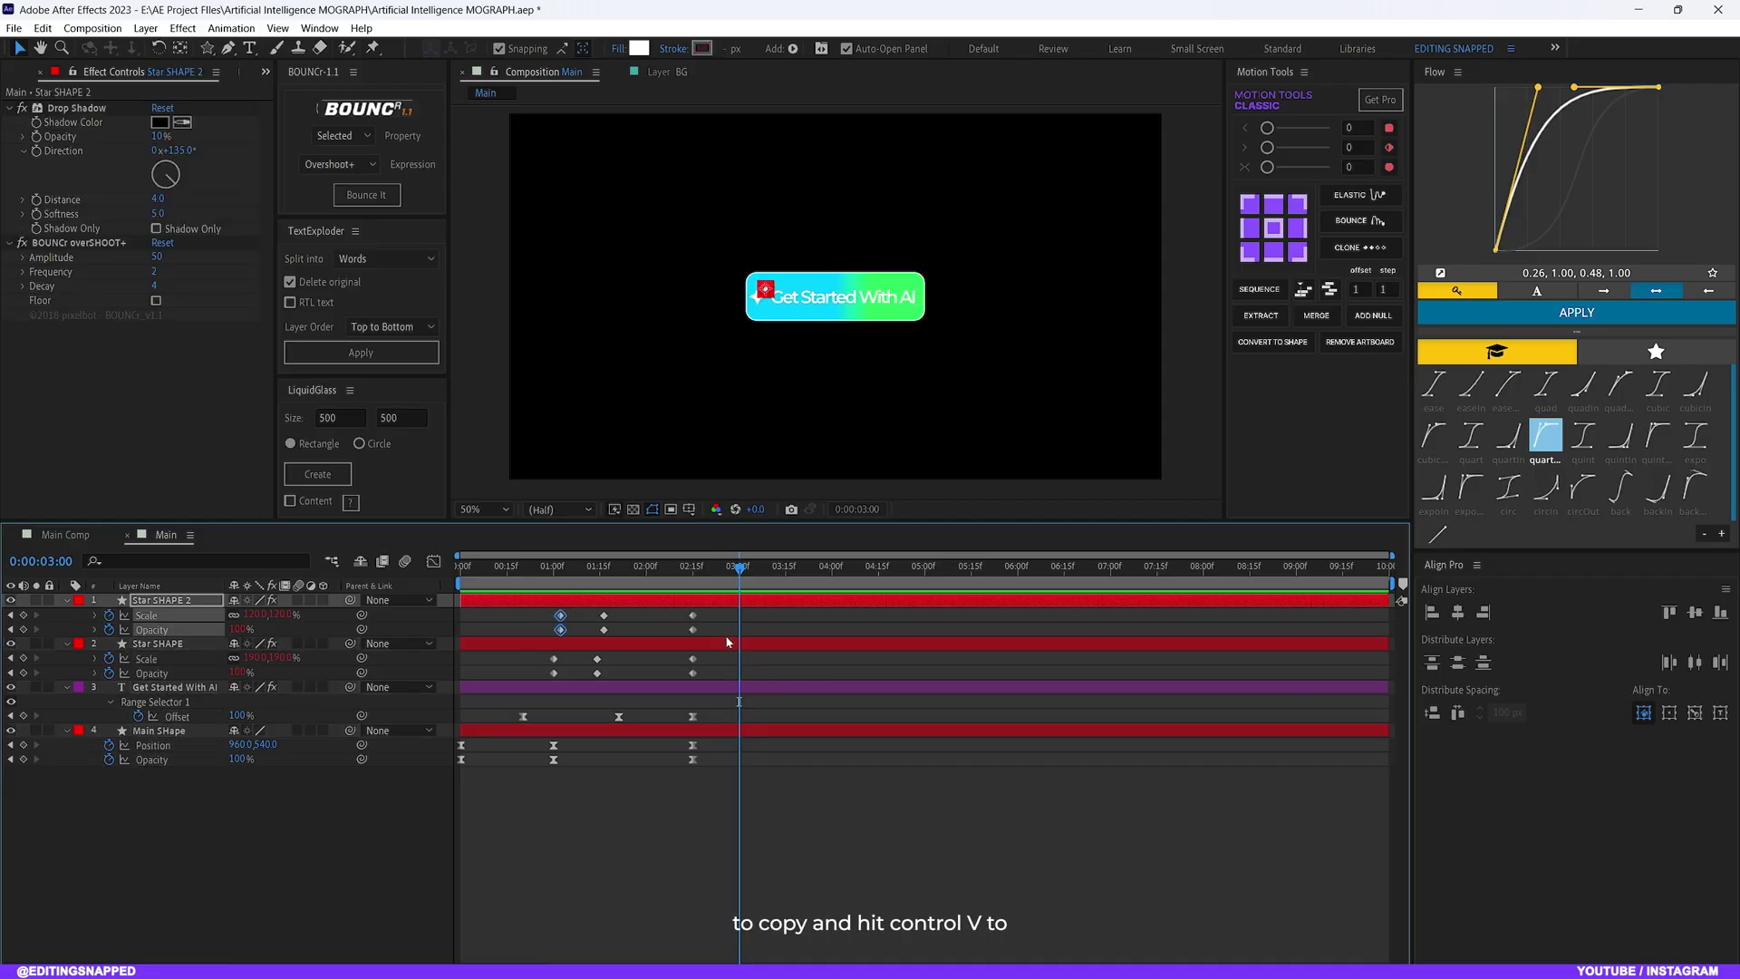
pyautogui.hotkey('ctrl', 'v')
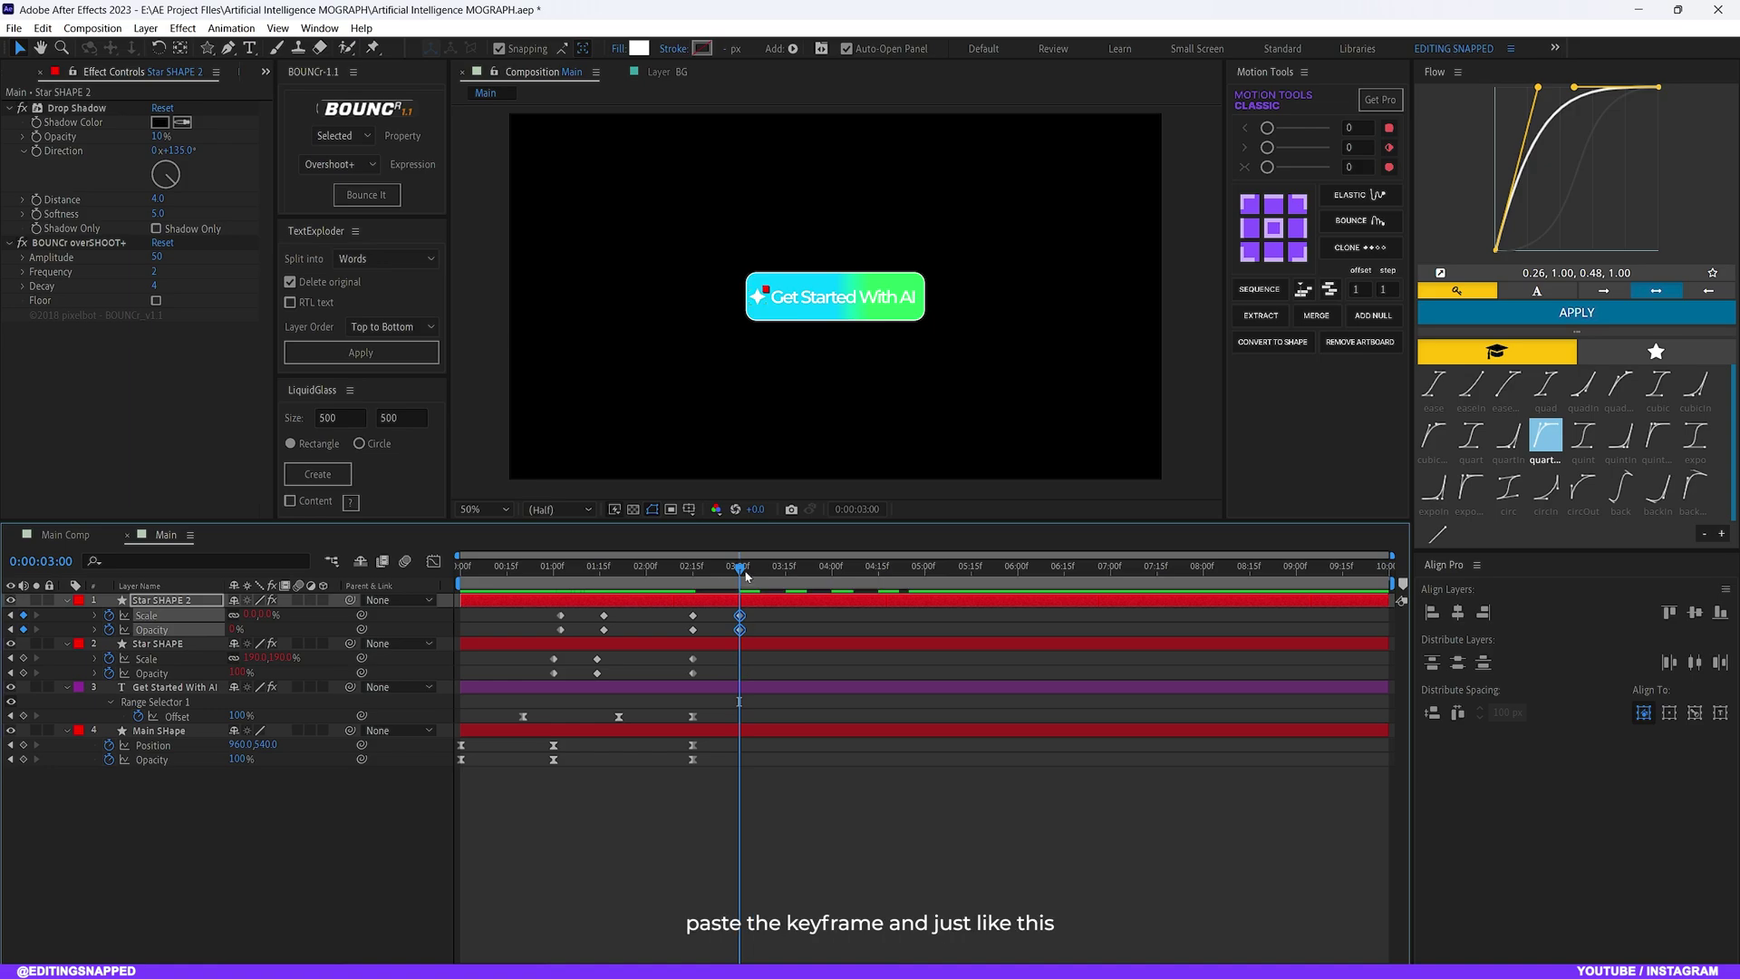
pyautogui.moveTo(576, 652); pyautogui.dragTo(525, 680)
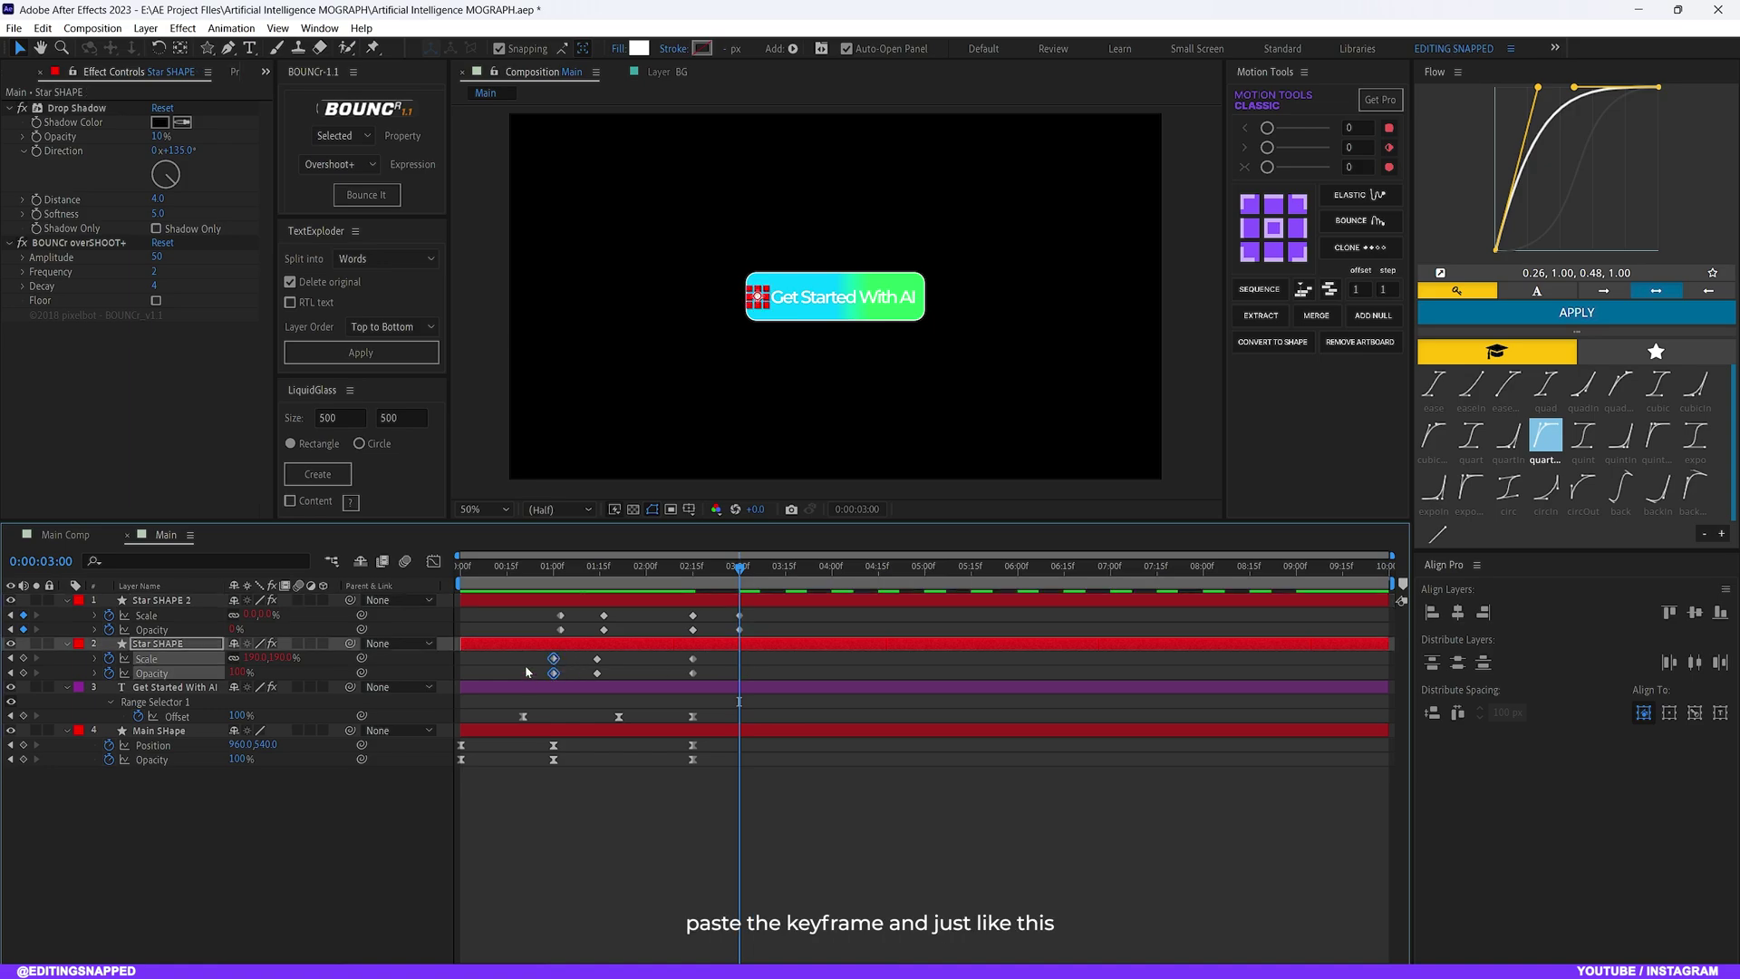
pyautogui.hotkey('ctrl', 'c')
pyautogui.hotkey('ctrl', 'v')
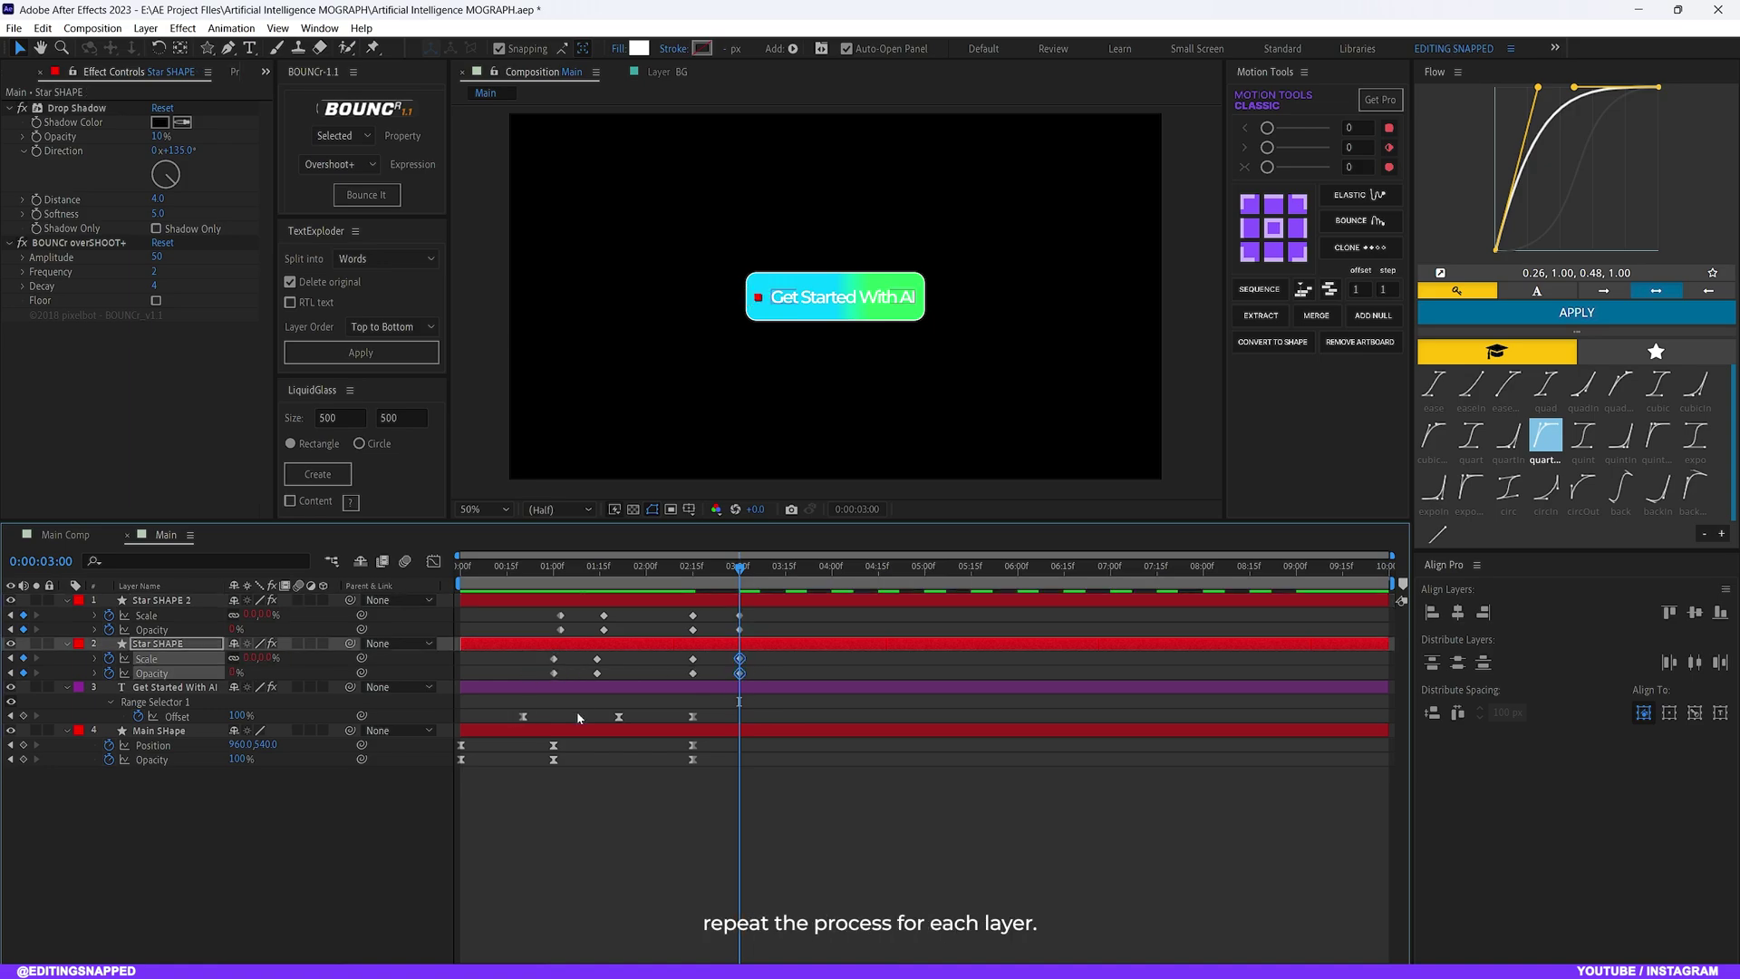
pyautogui.moveTo(578, 718); pyautogui.dragTo(453, 767)
pyautogui.hotkey('ctrl', 'c')
pyautogui.hotkey('ctrl', 'v')
pyautogui.hotkey('ctrl', 'c')
pyautogui.hotkey('ctrl', 'v')
# Shift Main SHape's Position and Opacity exit keyframes to about 3:00–3:15 and preview the exit
pyautogui.click(649, 567)
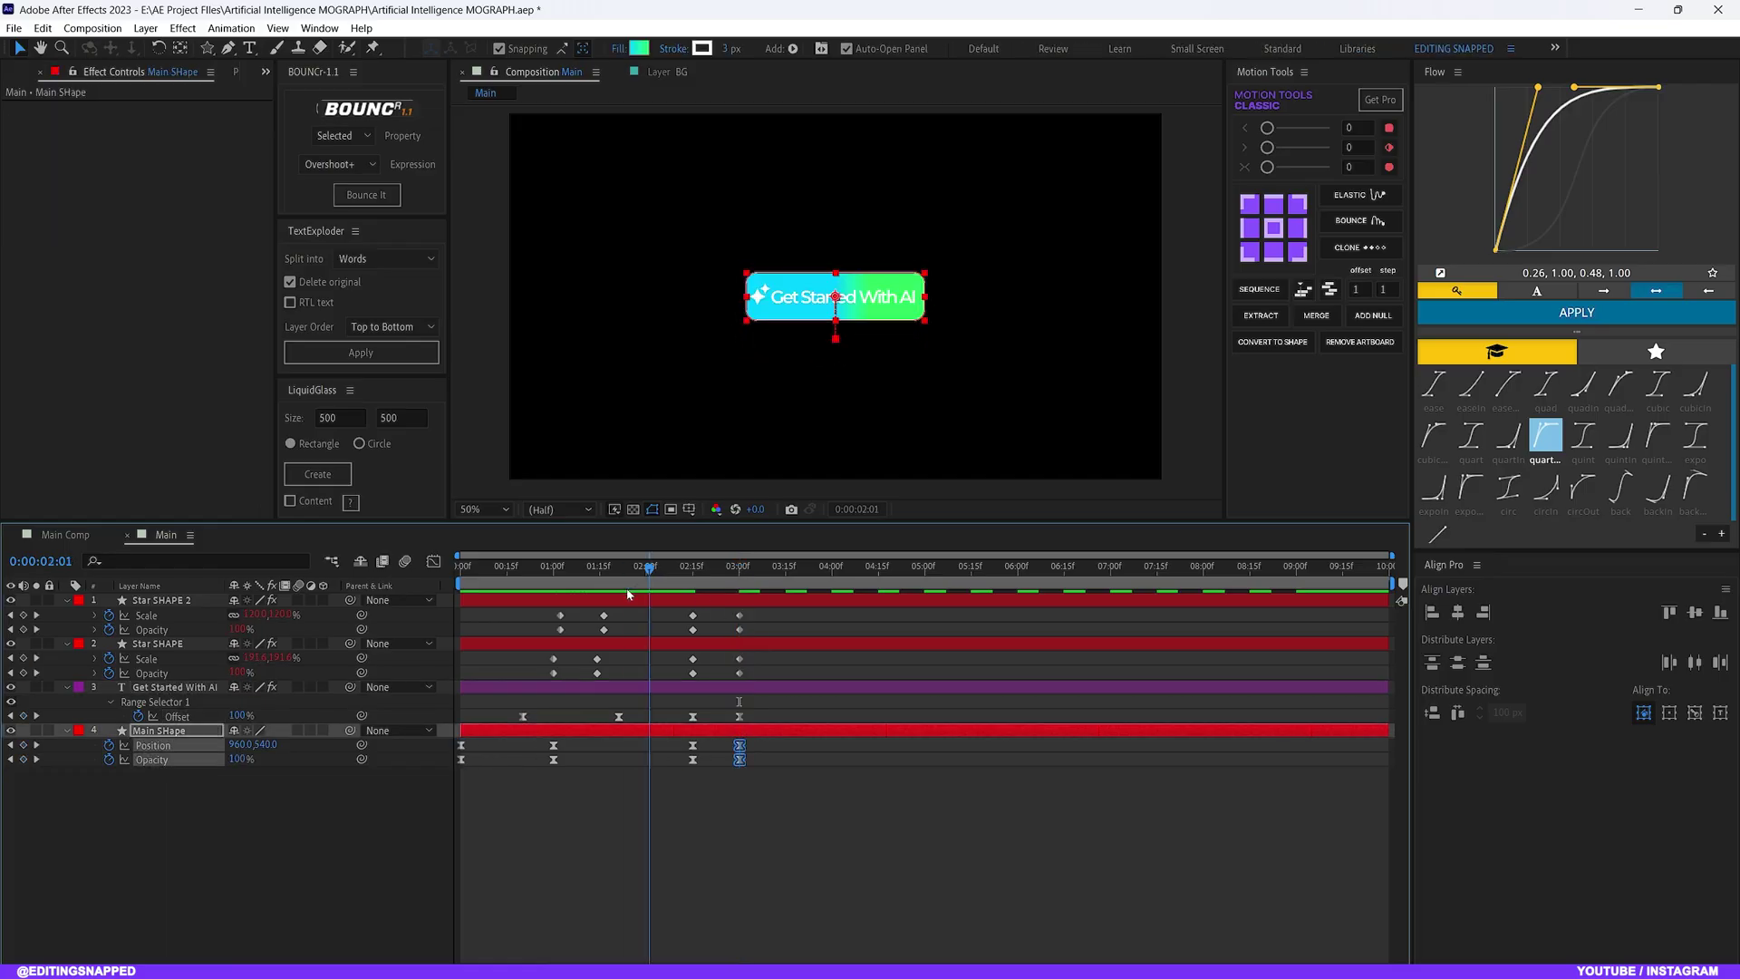
pyautogui.click(630, 591)
pyautogui.press('space')
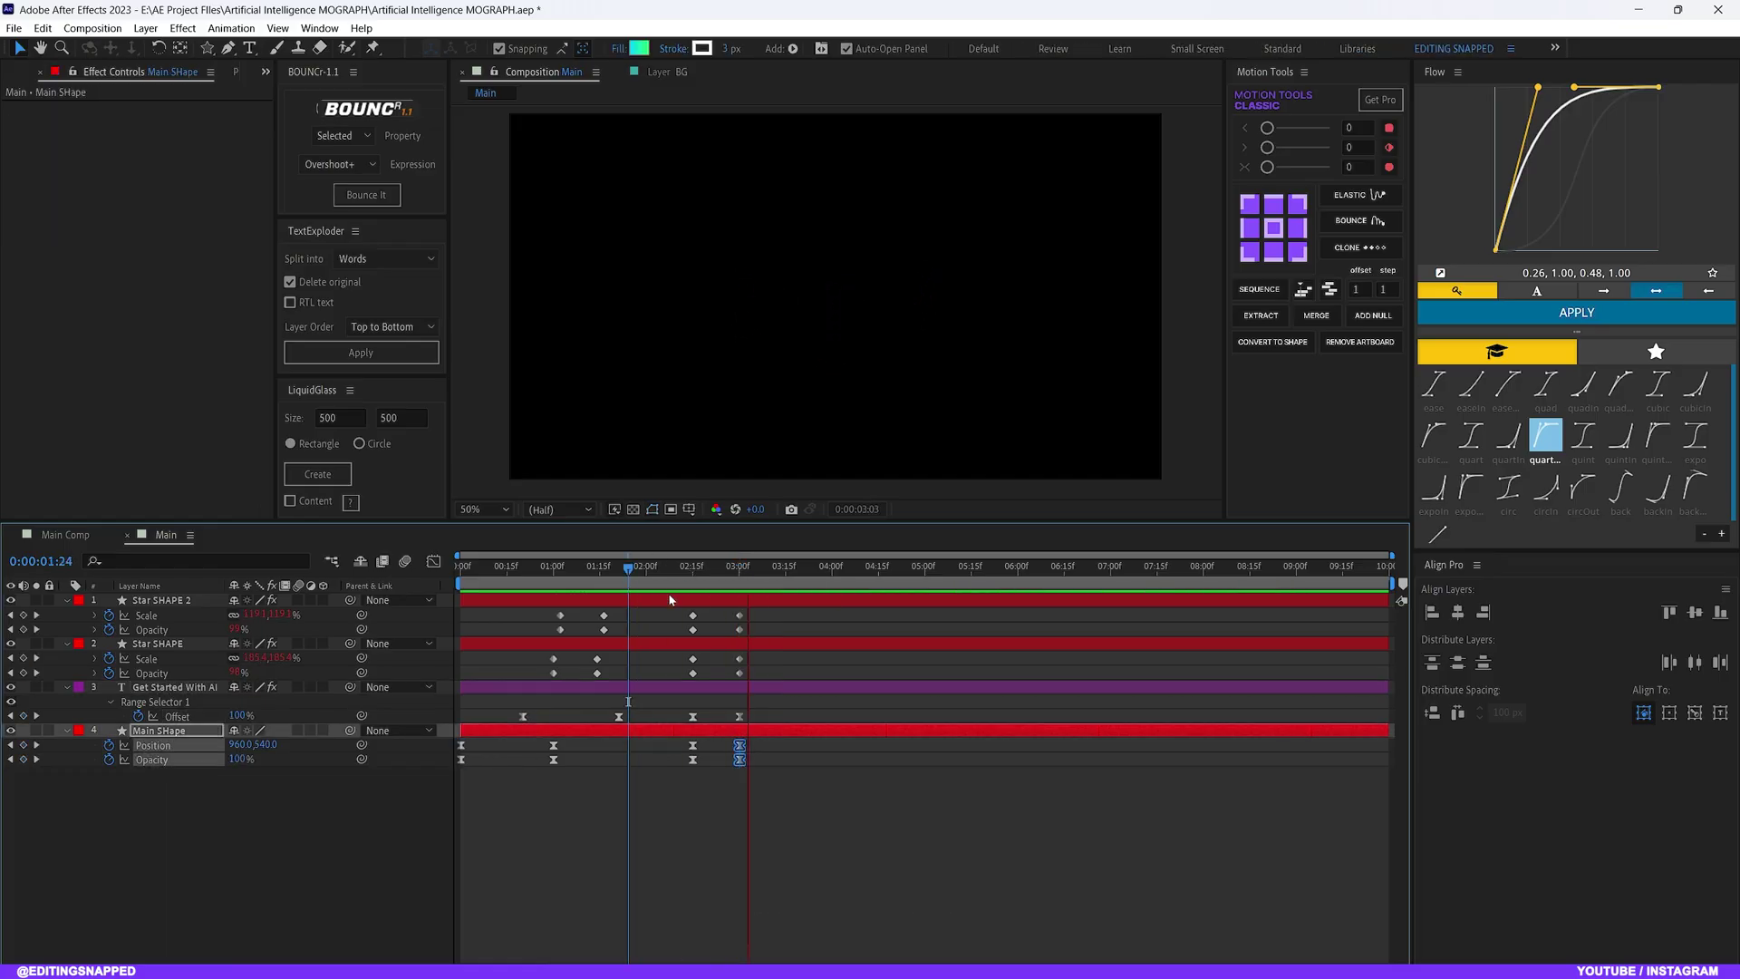
pyautogui.click(676, 591)
pyautogui.moveTo(689, 588); pyautogui.dragTo(696, 587)
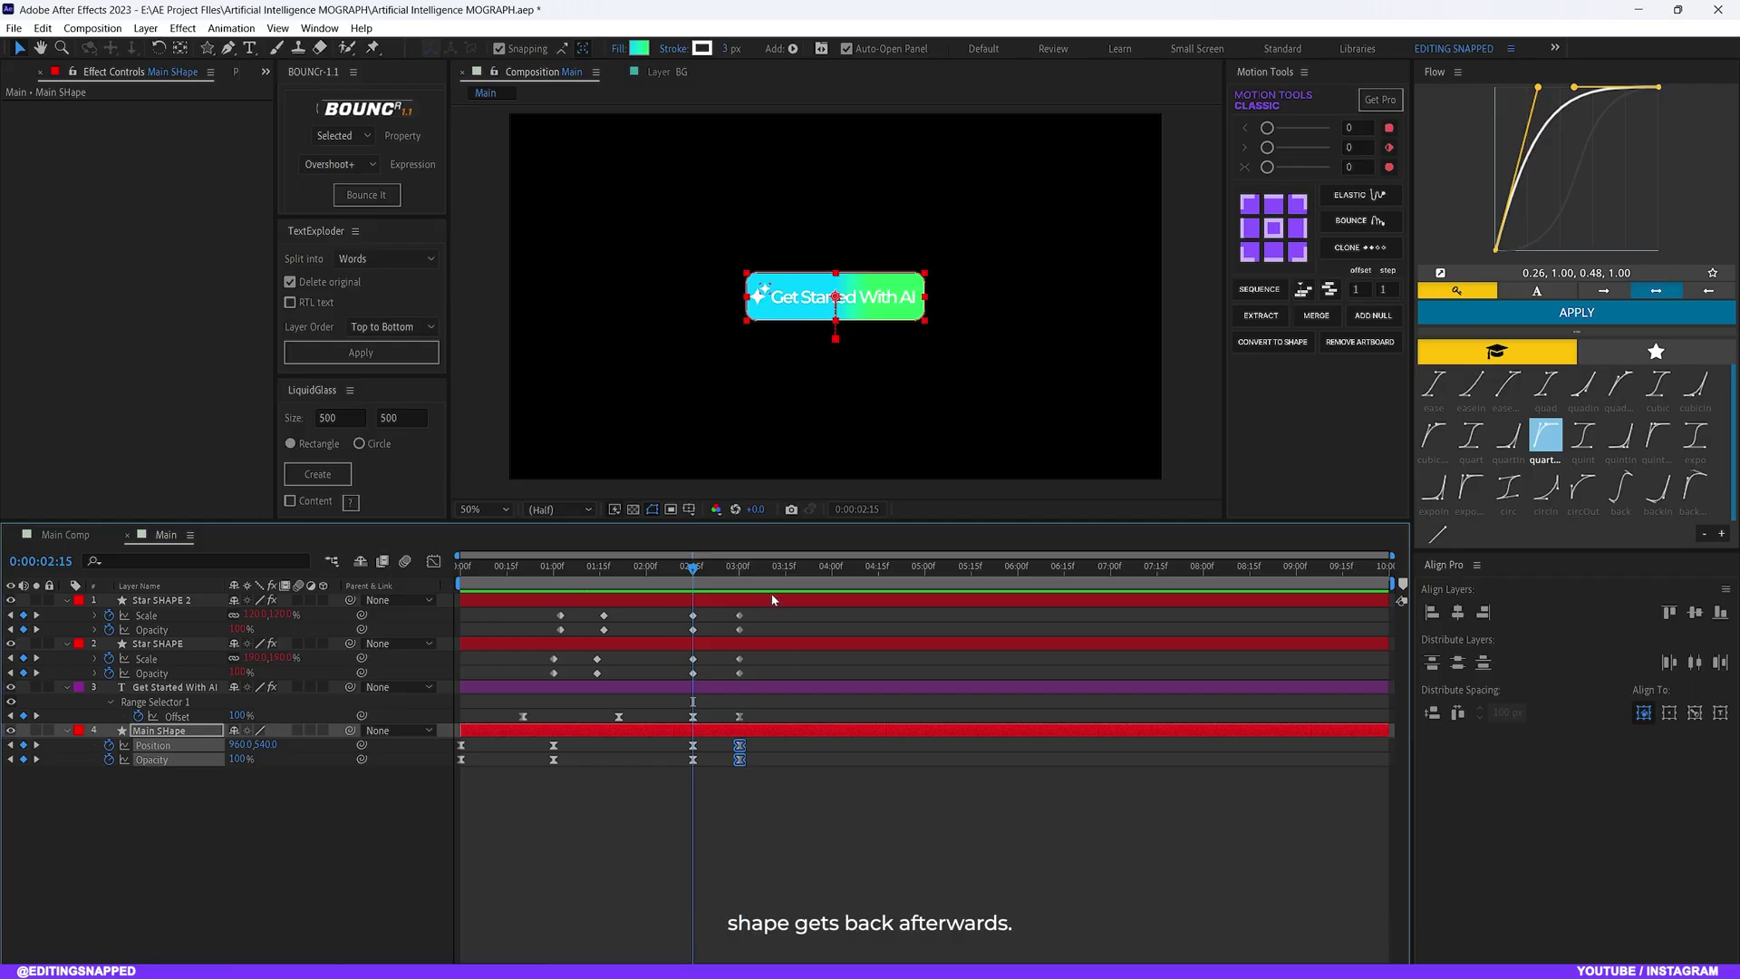
pyautogui.moveTo(664, 743)
pyautogui.mouseDown()
pyautogui.moveTo(689, 765)
pyautogui.moveTo(752, 769)
pyautogui.moveTo(703, 763)
pyautogui.moveTo(738, 763)
pyautogui.mouseUp()
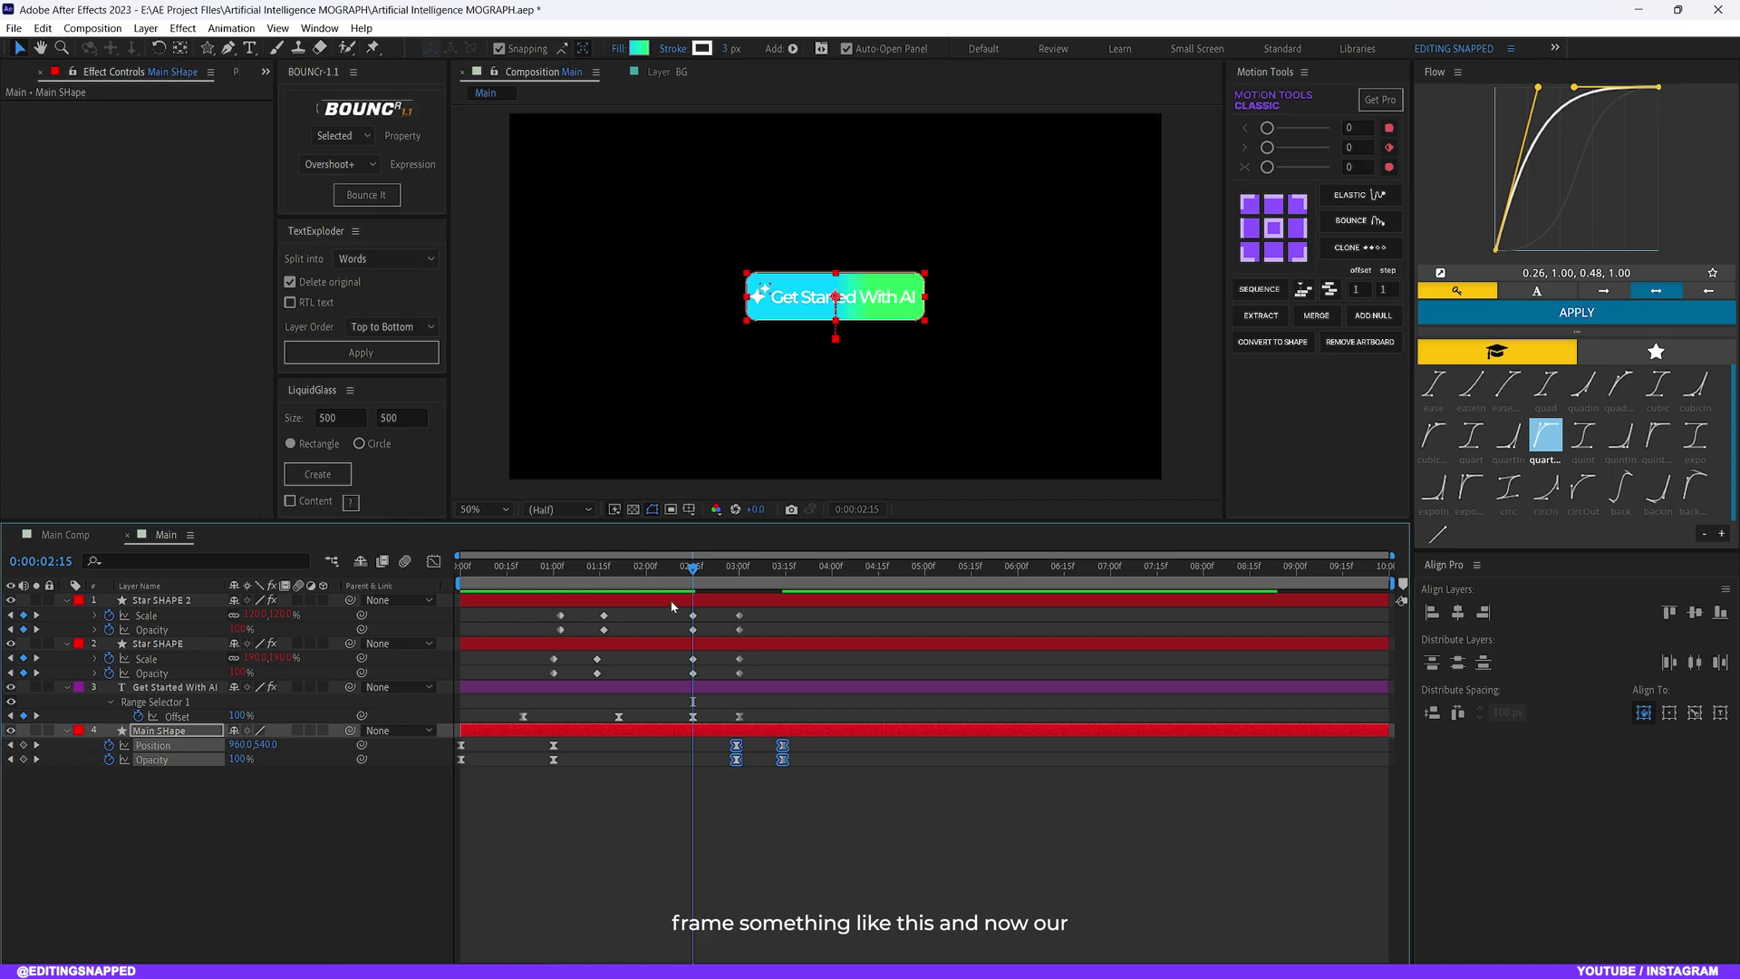
pyautogui.press('space')
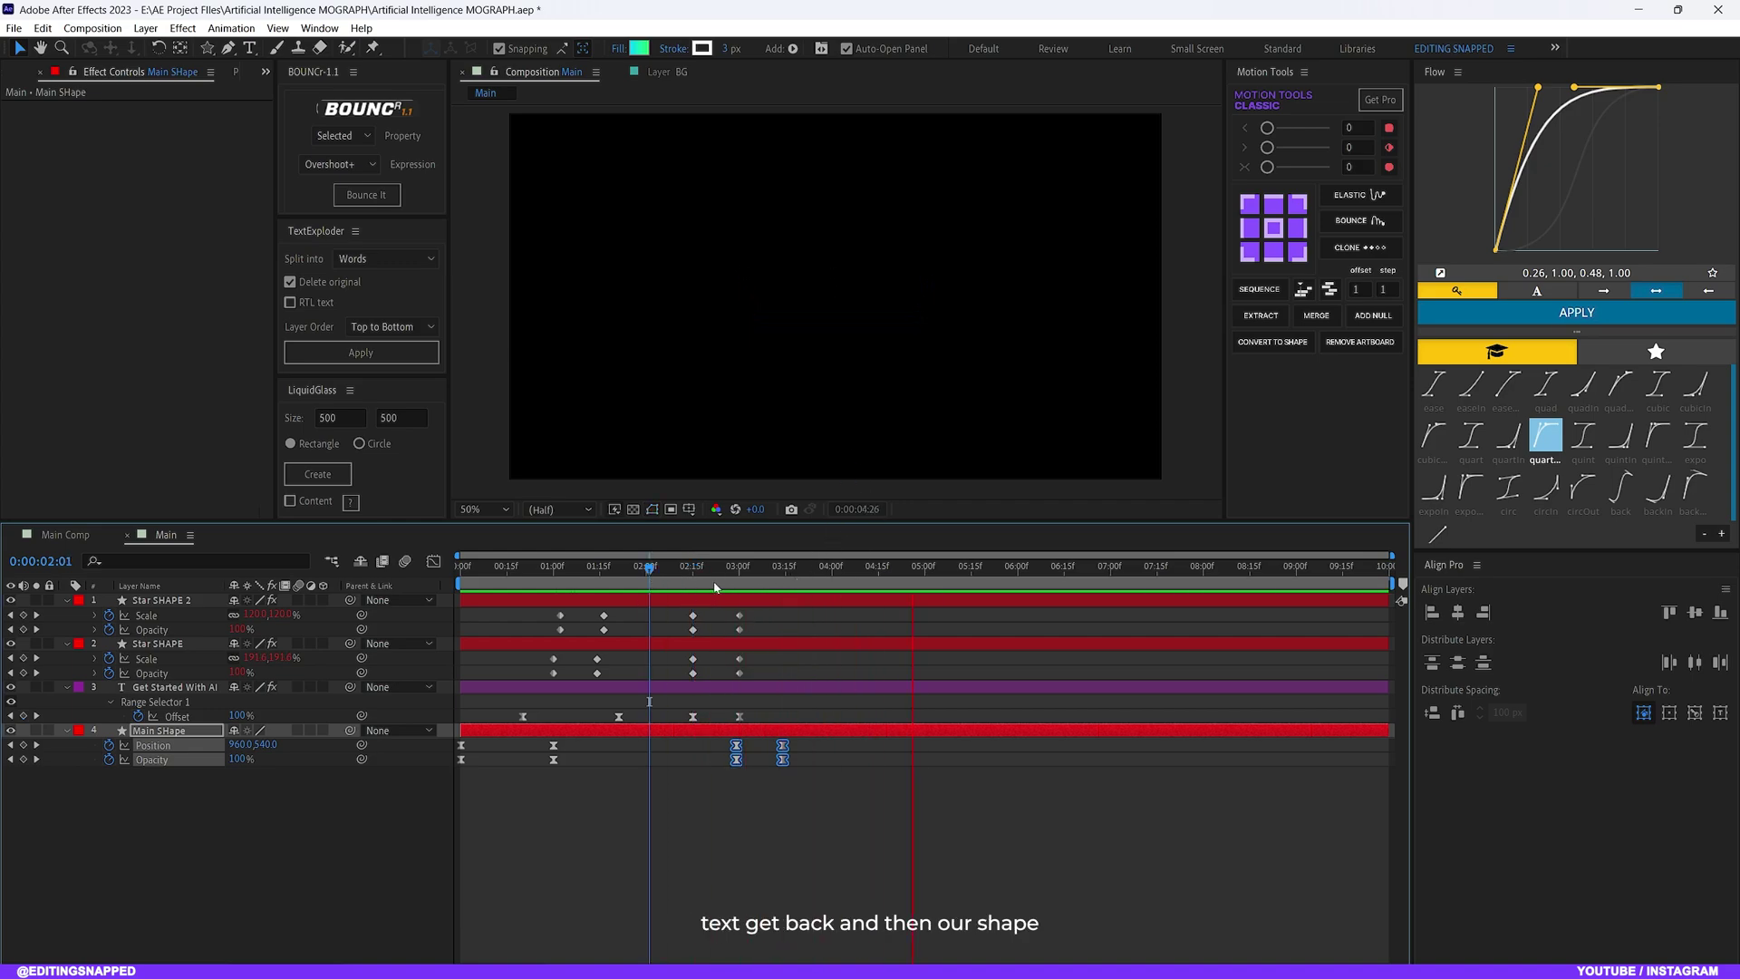
pyautogui.click(682, 589)
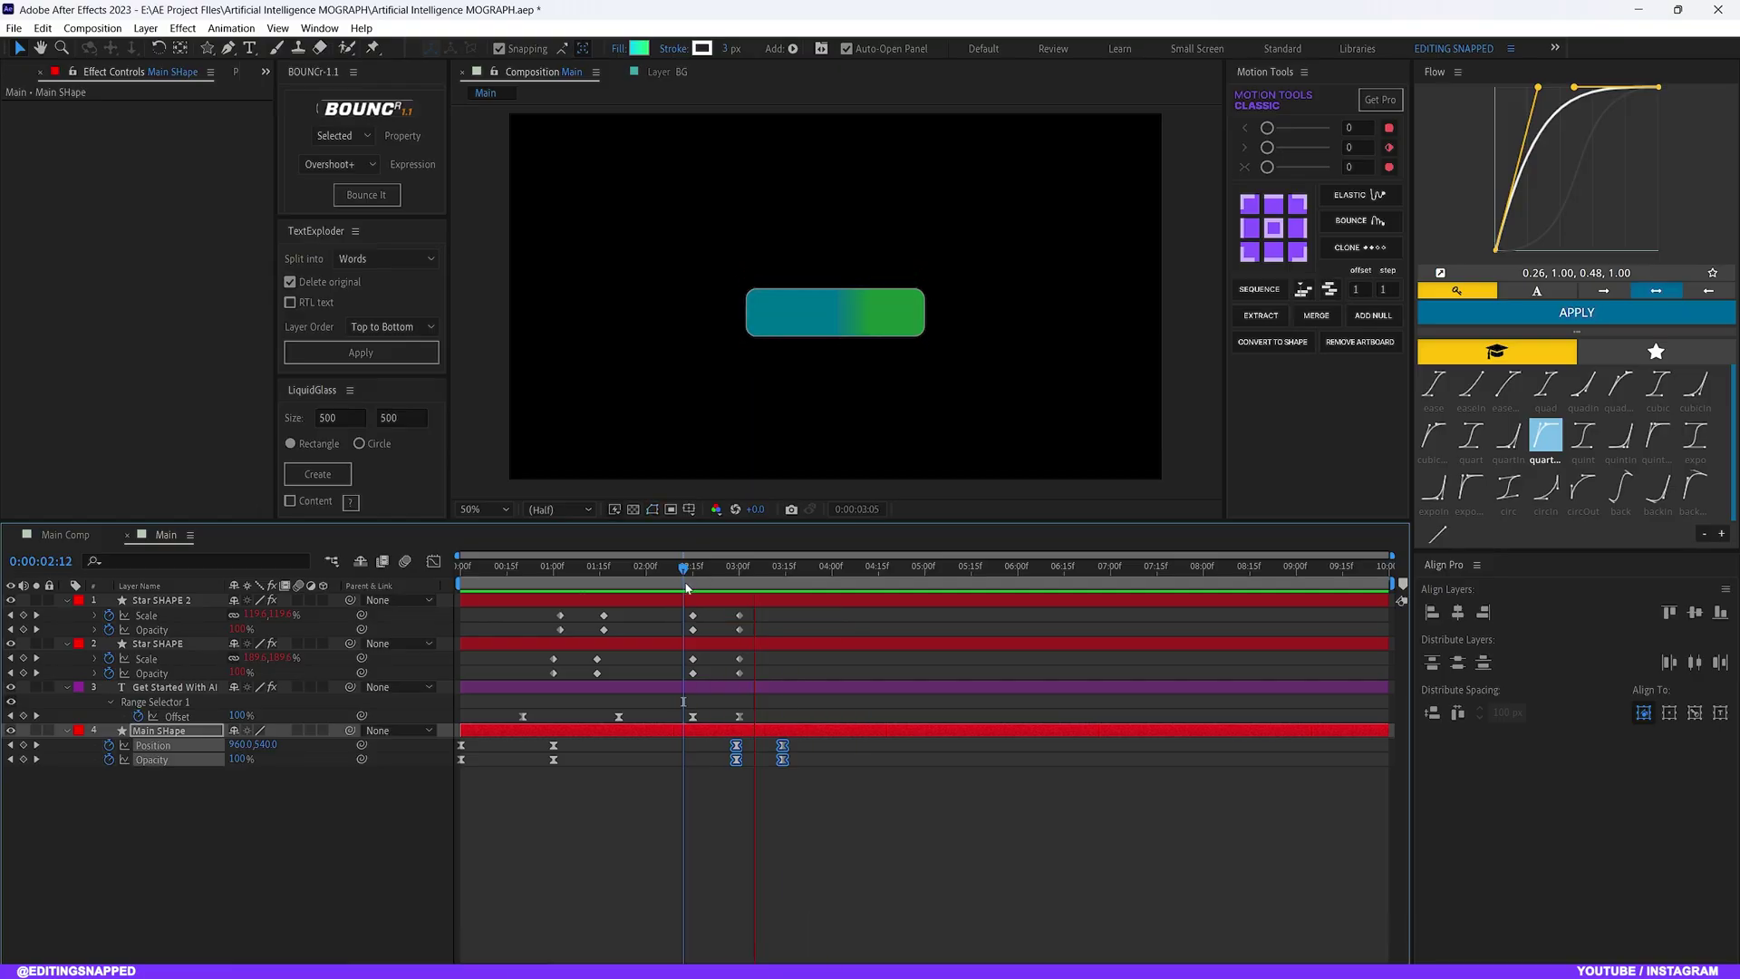
pyautogui.moveTo(696, 589); pyautogui.dragTo(785, 583)
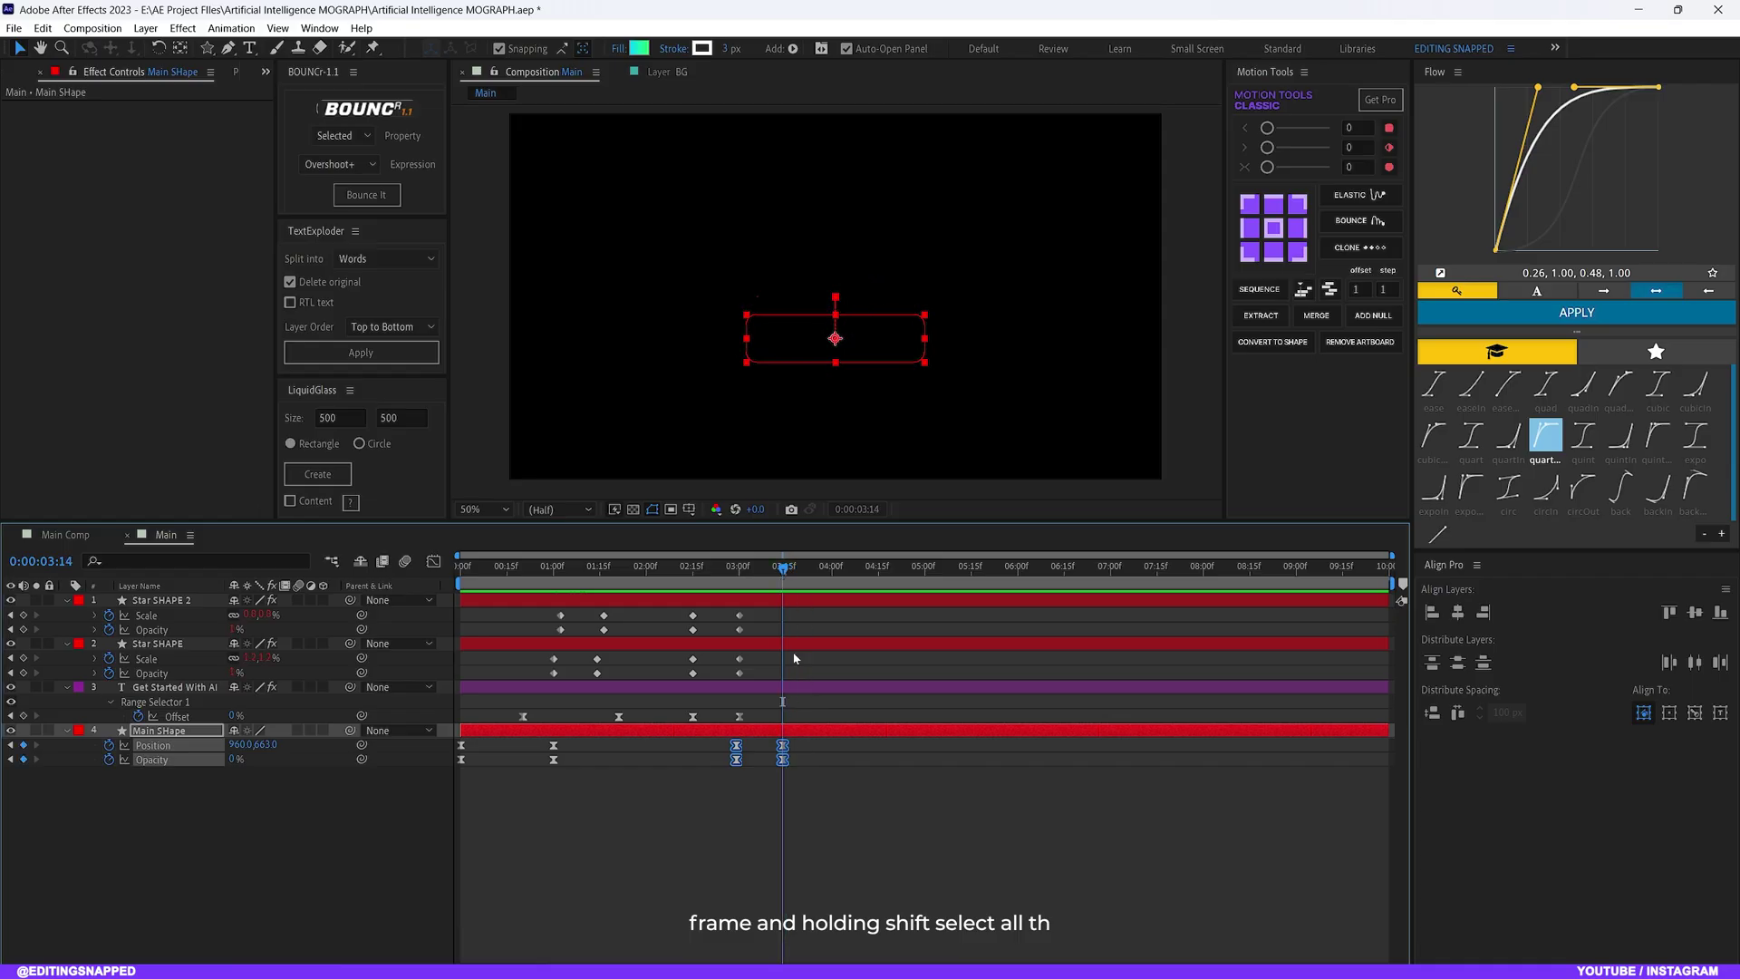
# Trim all four layers and the work area to end at 3:14, collapse the rows, return to start
pyautogui.keyDown('shift'); pyautogui.click(784, 600); pyautogui.keyUp('shift')
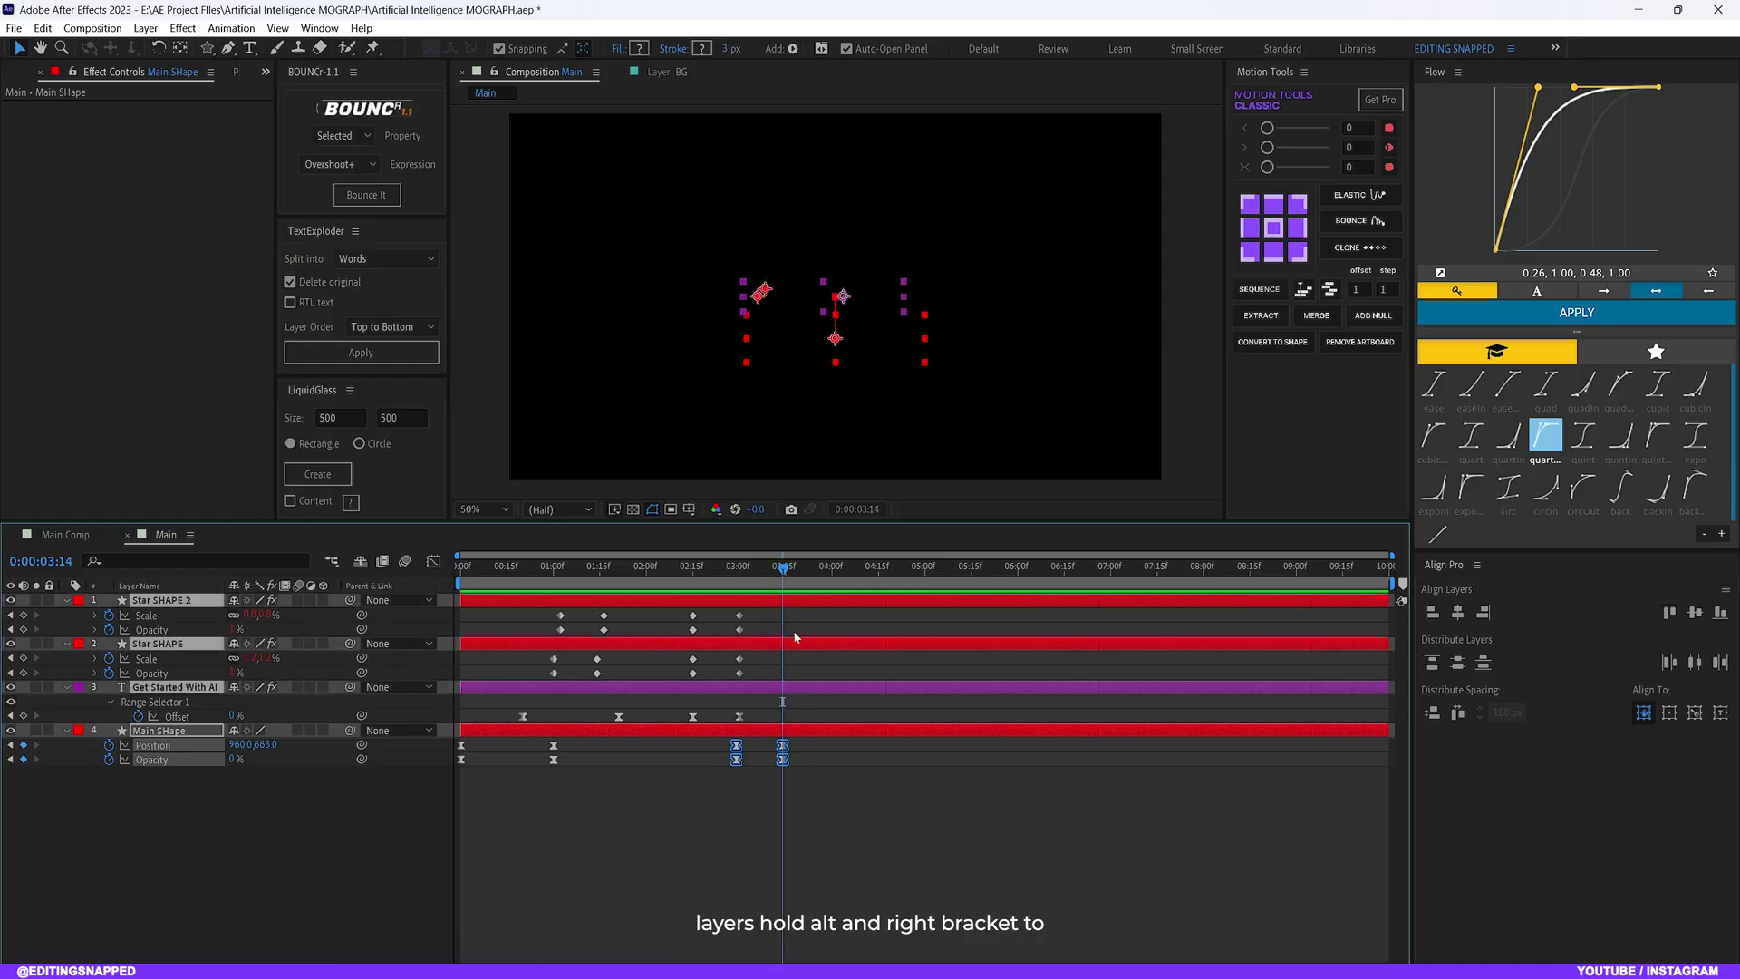
pyautogui.hotkey('alt', ']')
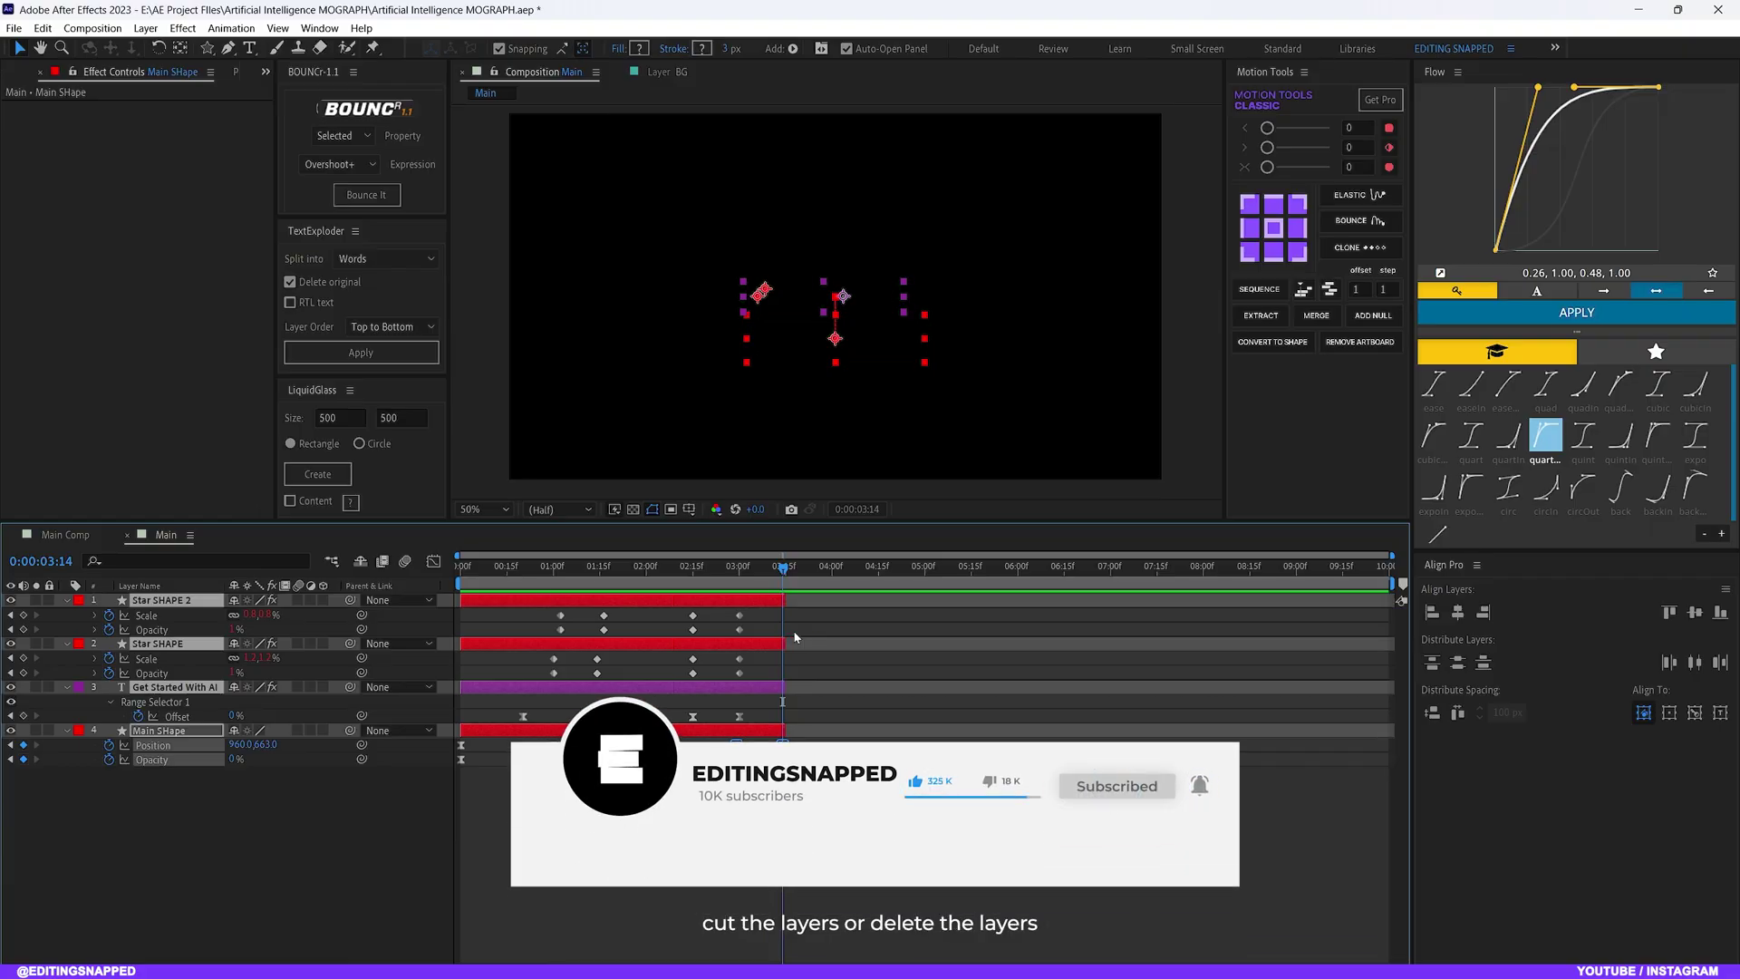
pyautogui.press('n')
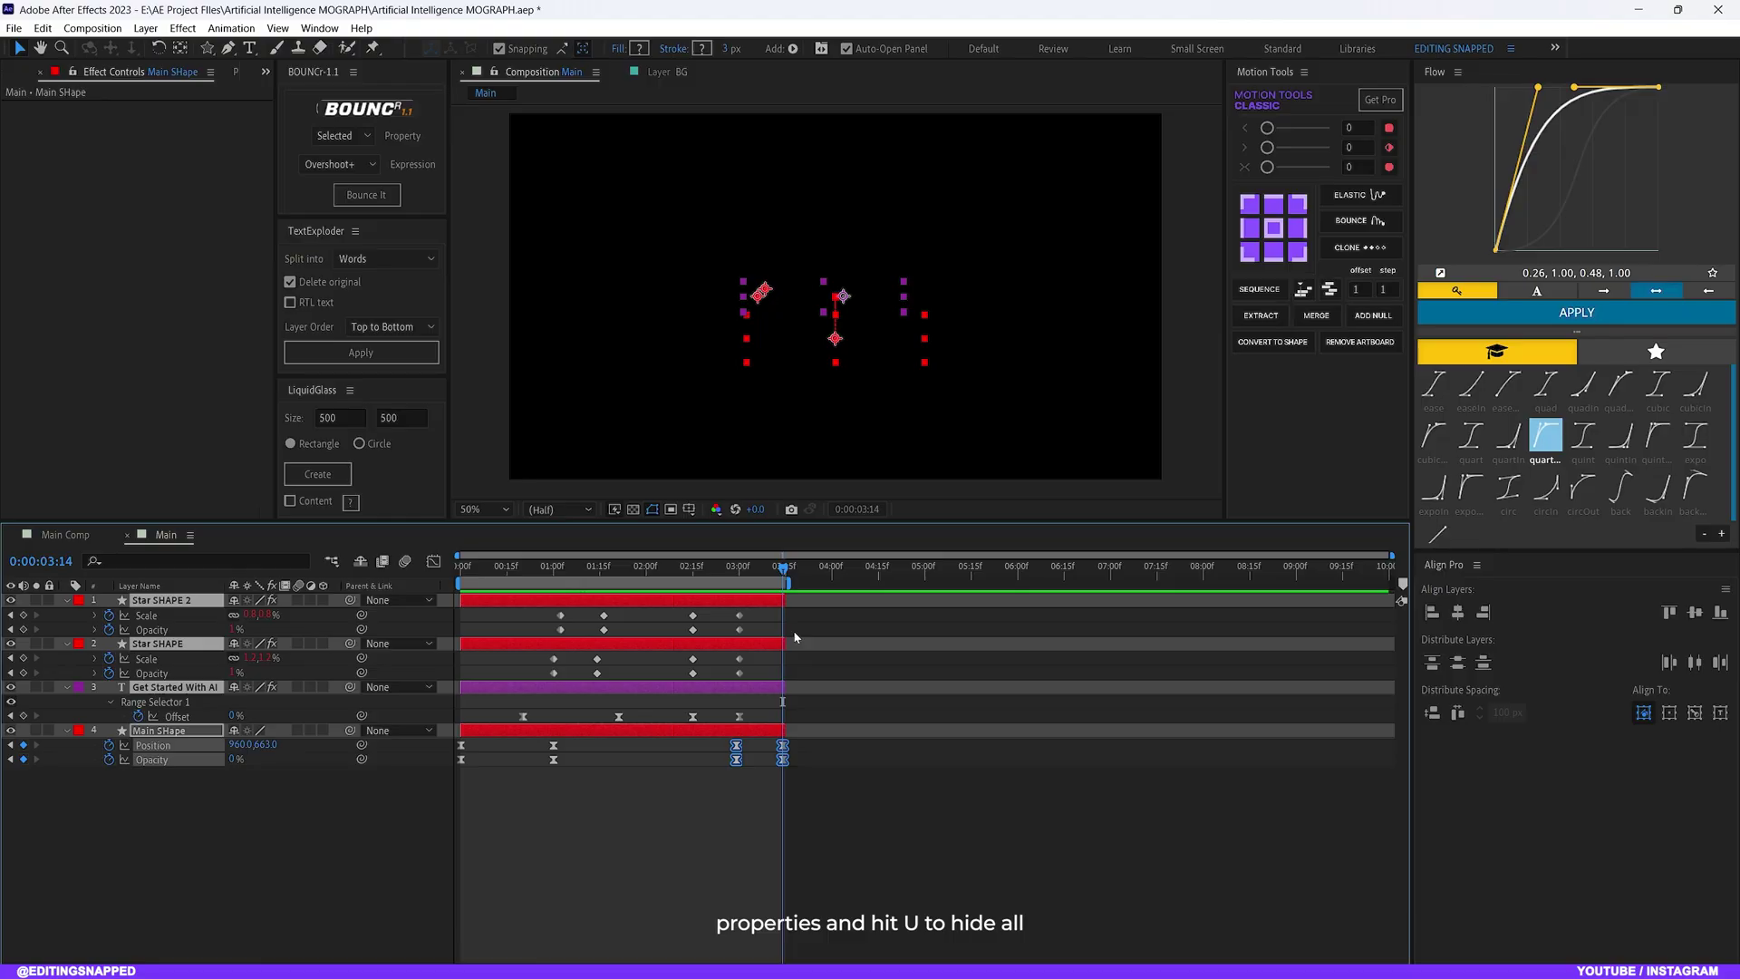
pyautogui.press('u')
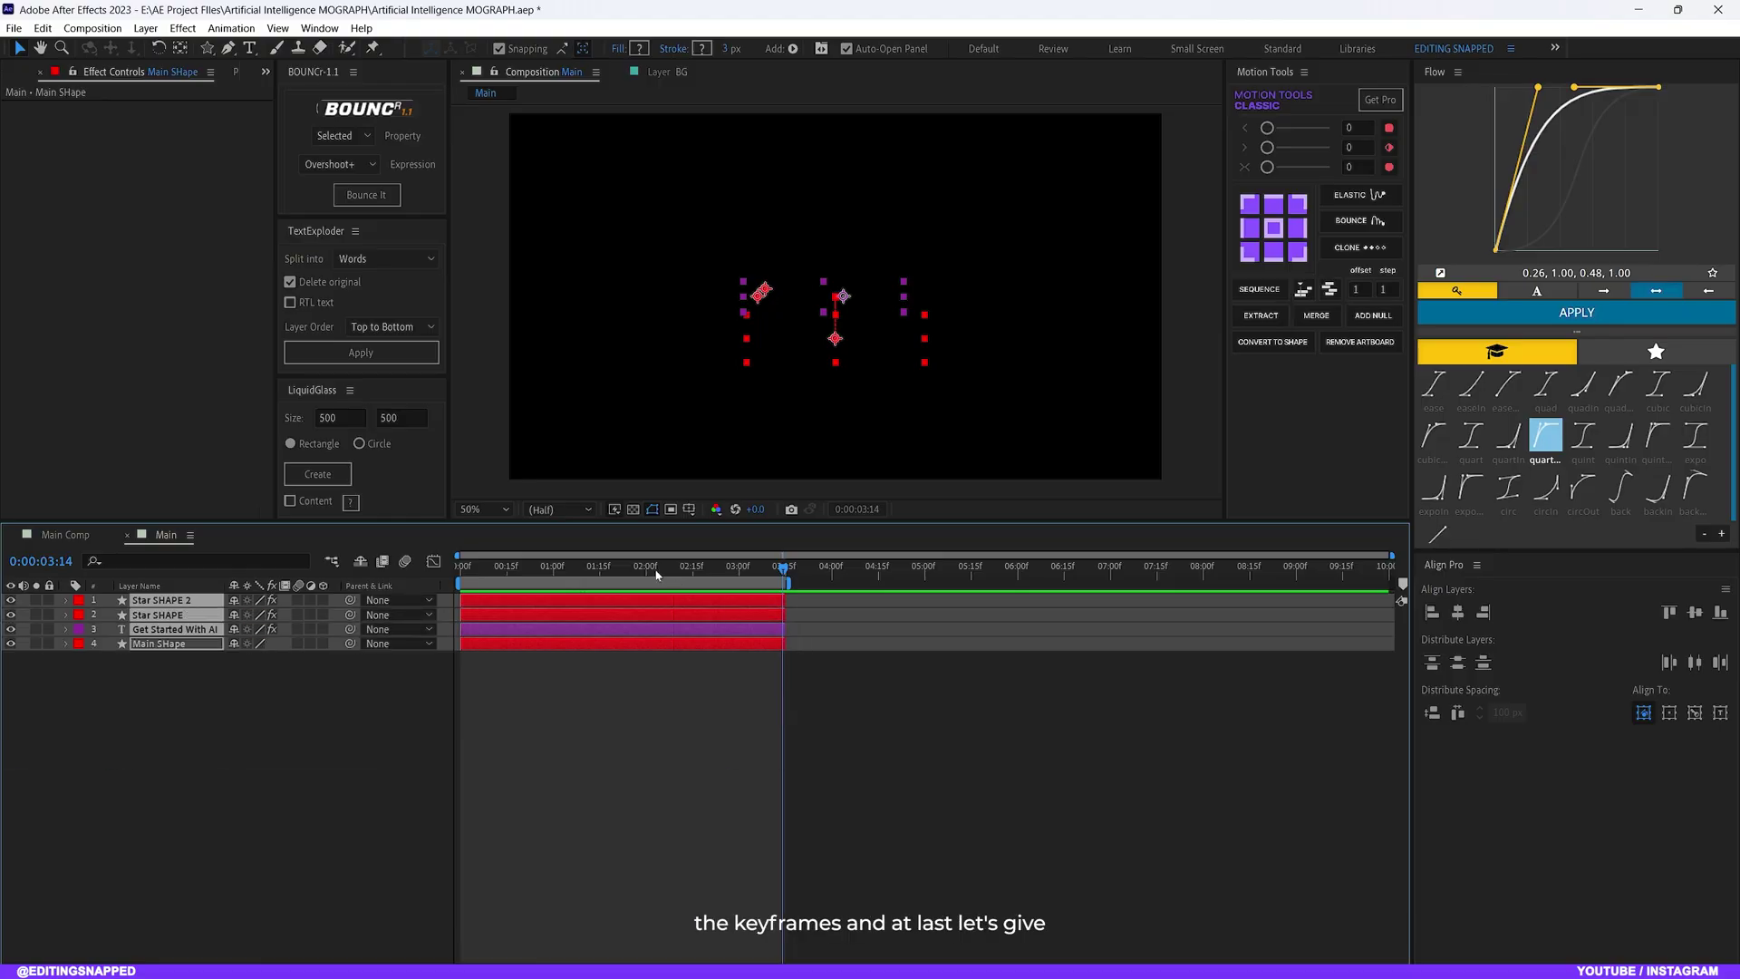
pyautogui.press('Home')
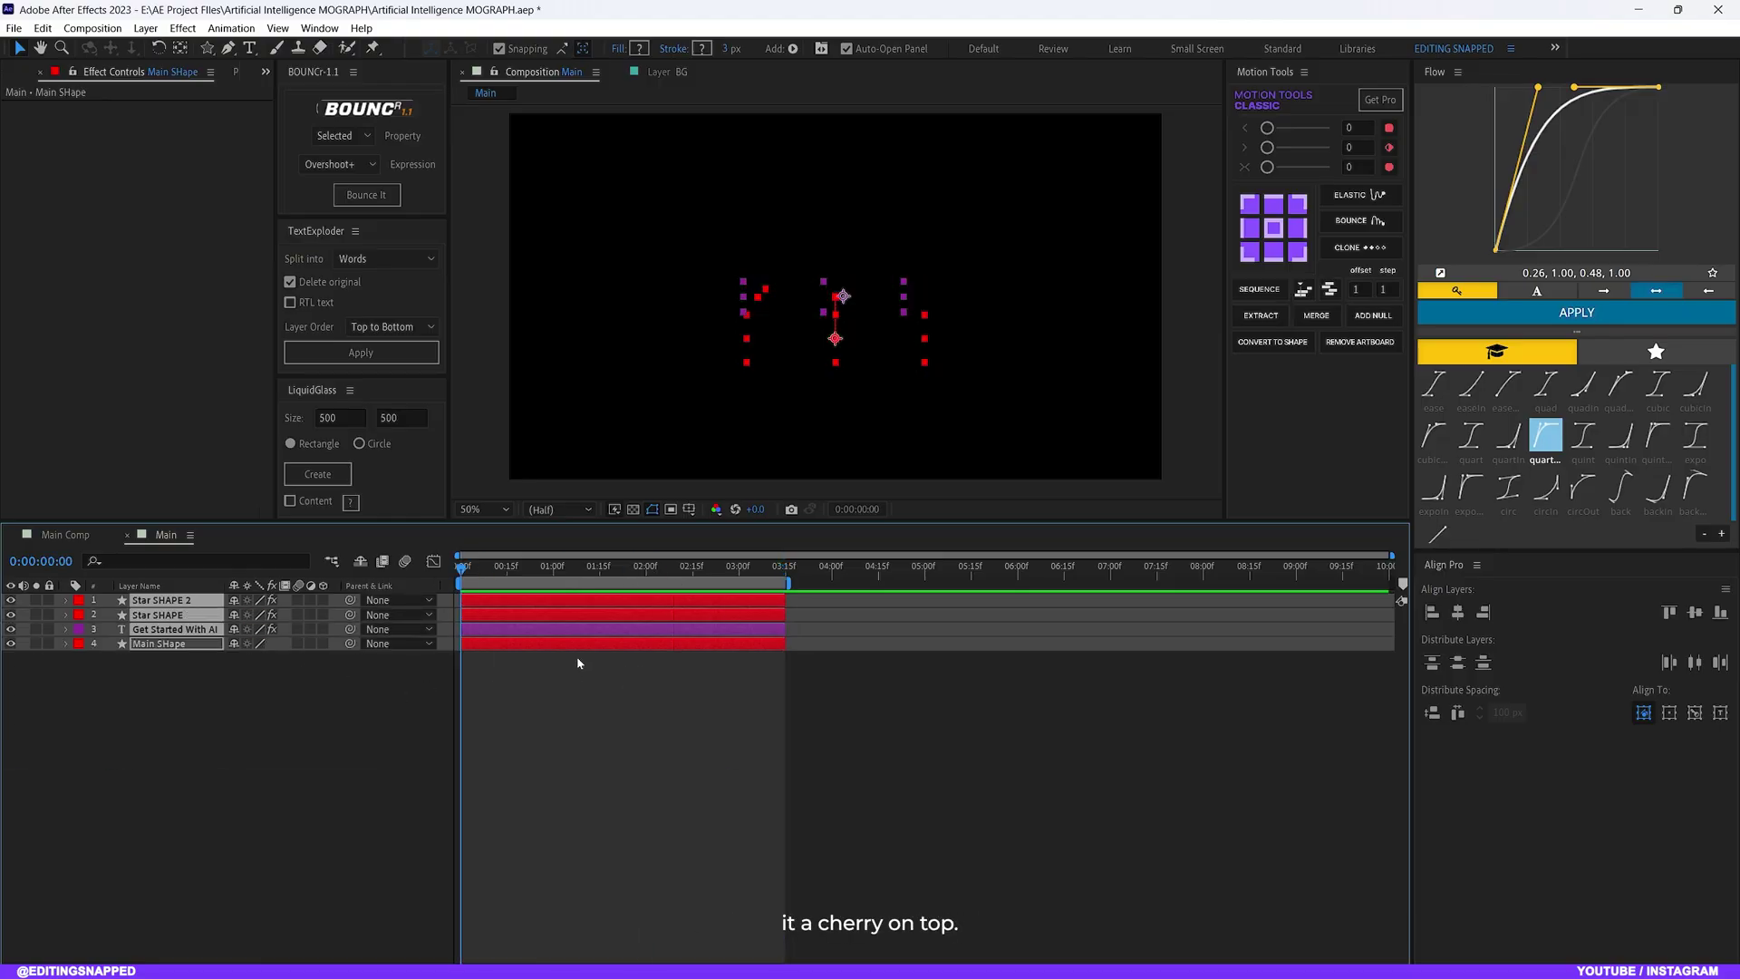
pyautogui.click(297, 600)
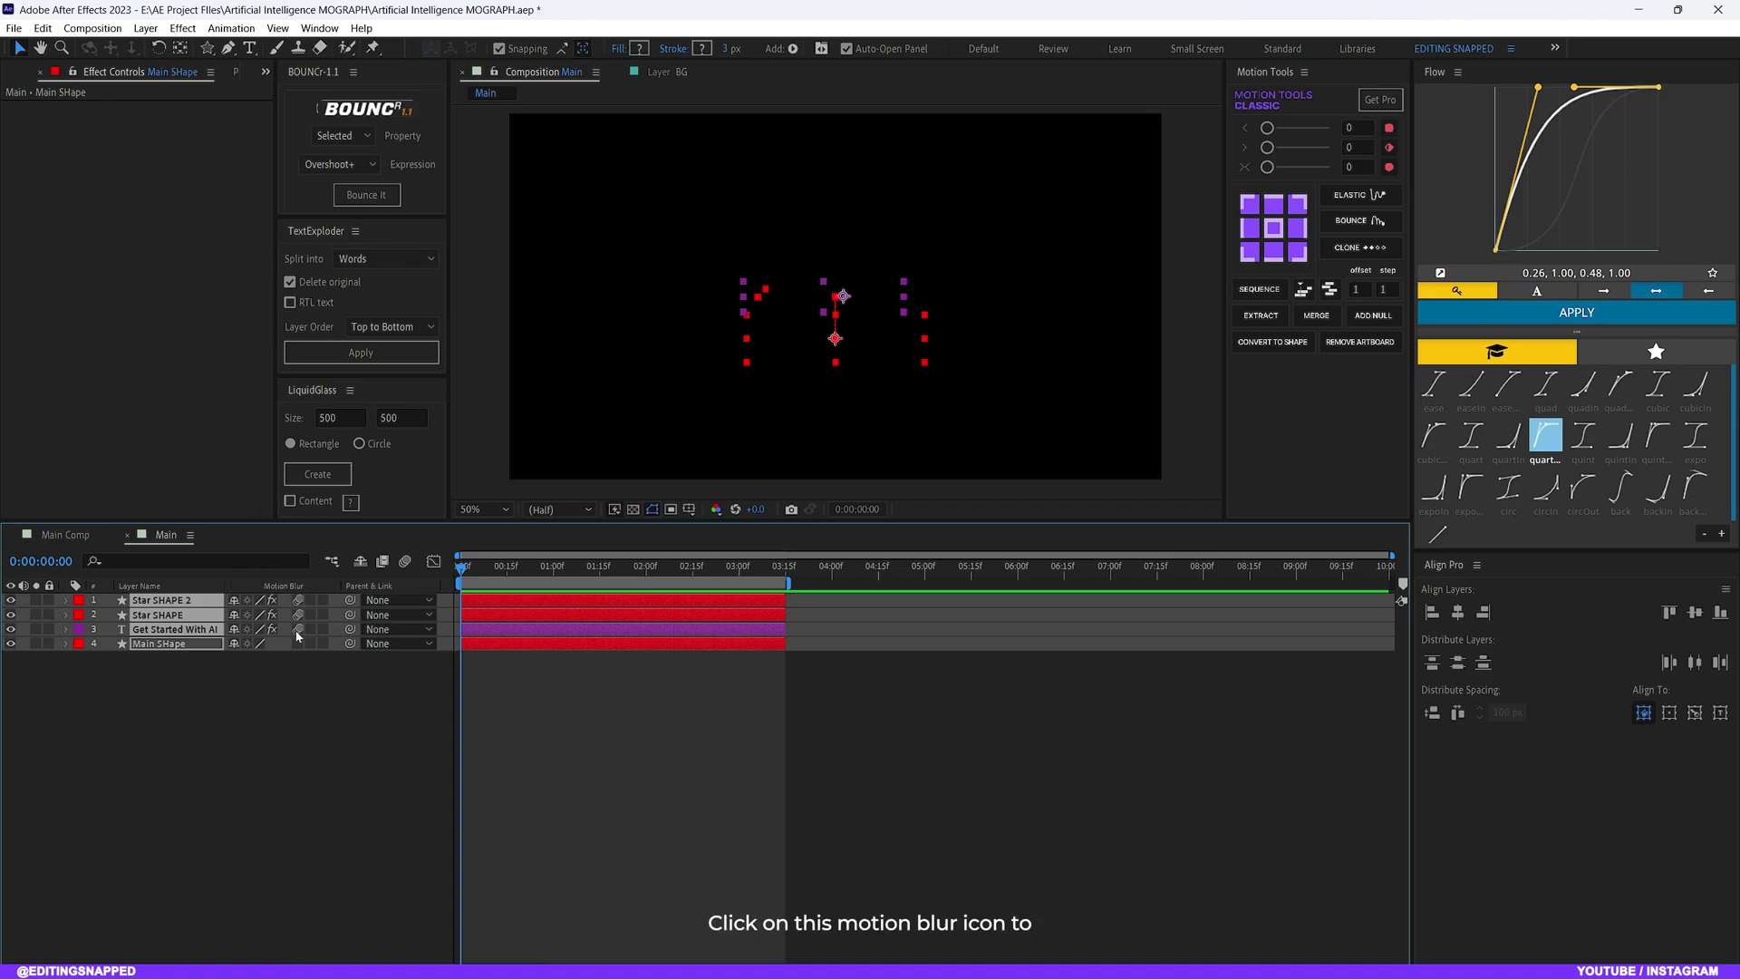
pyautogui.click(326, 662)
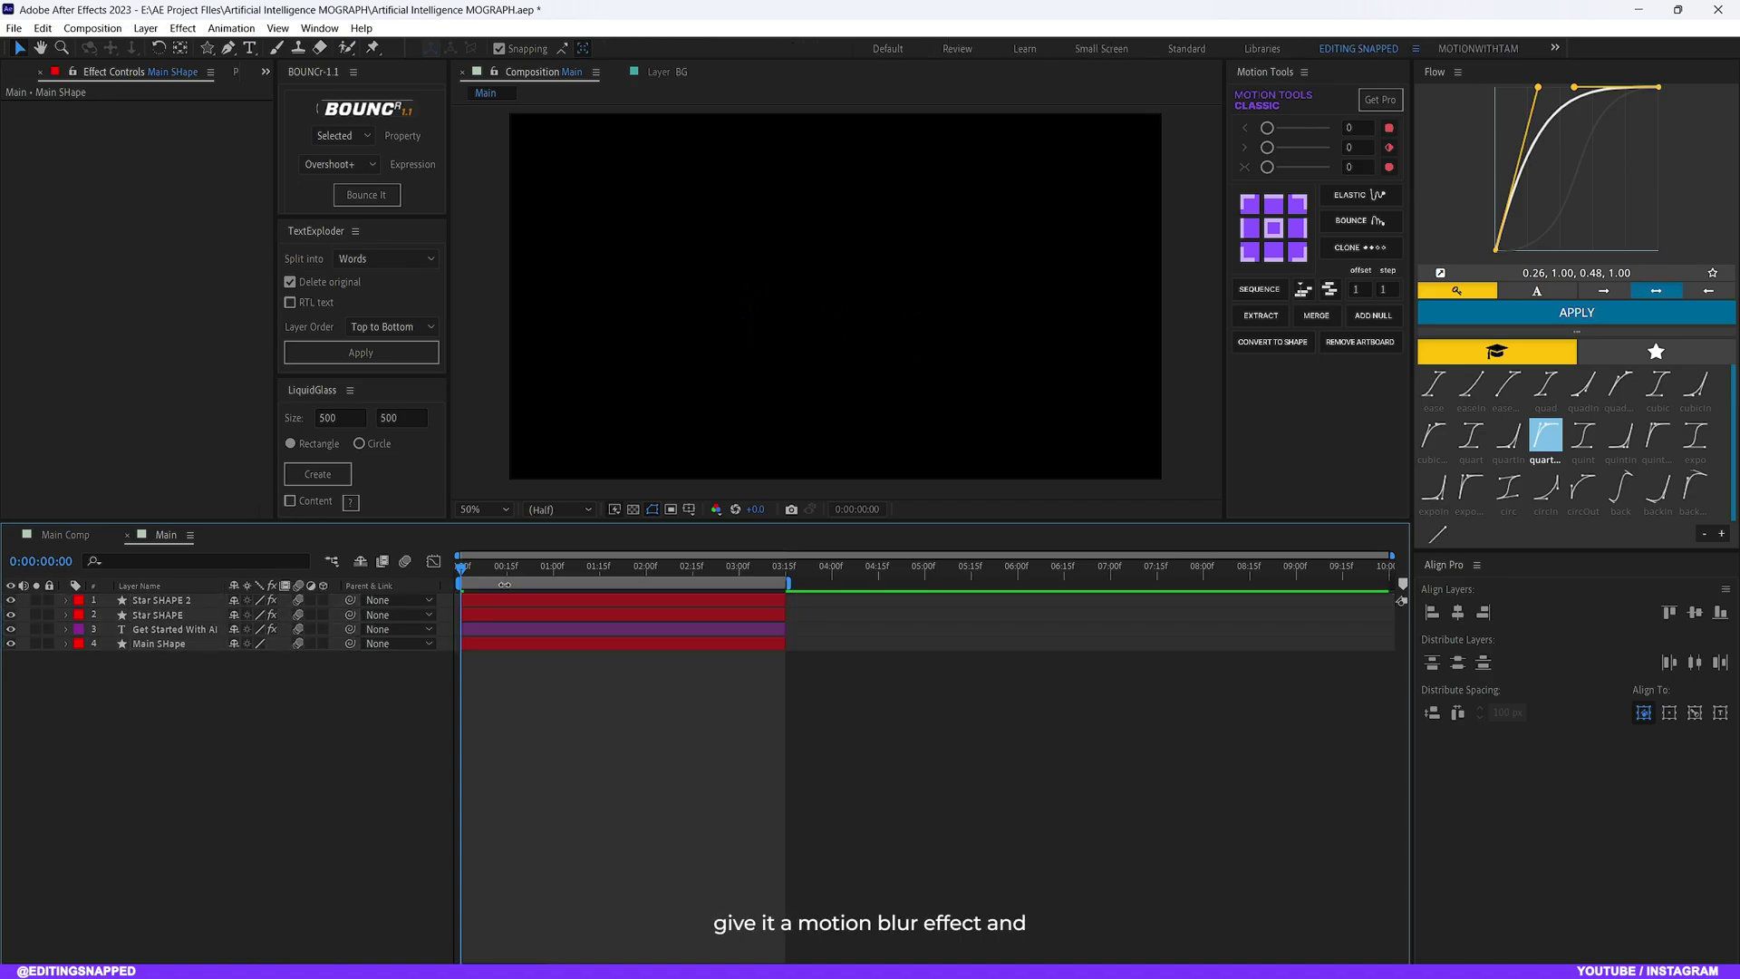
pyautogui.press('space')
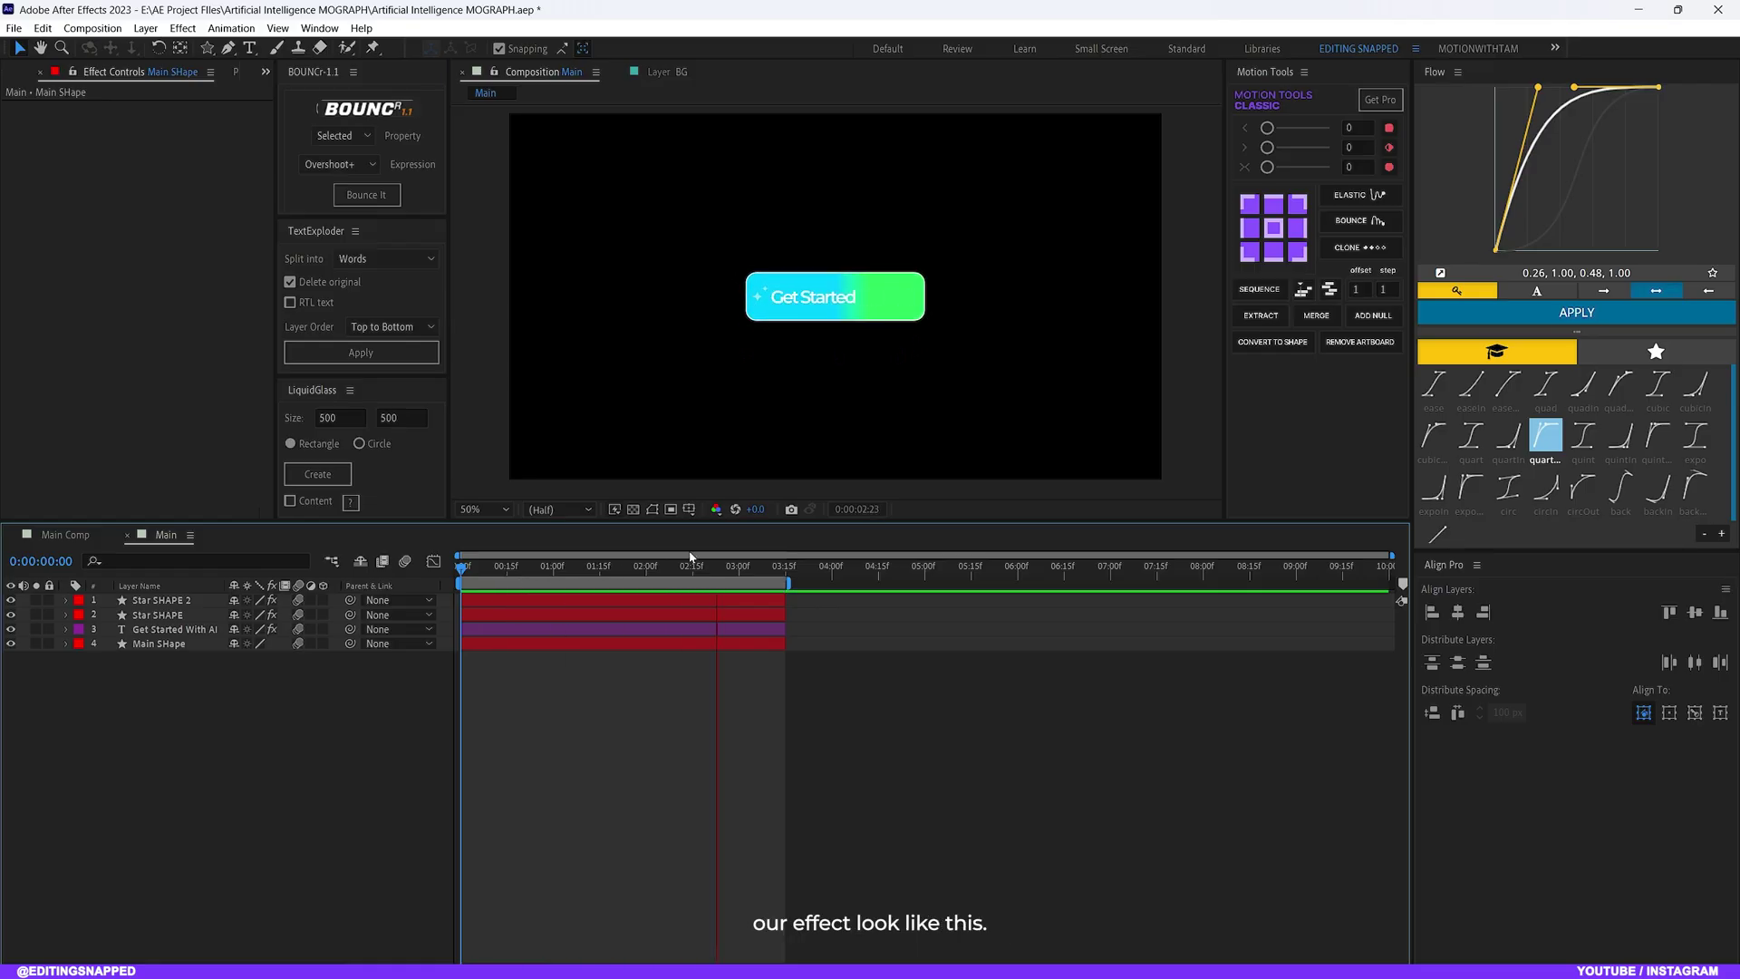
pyautogui.press('space')
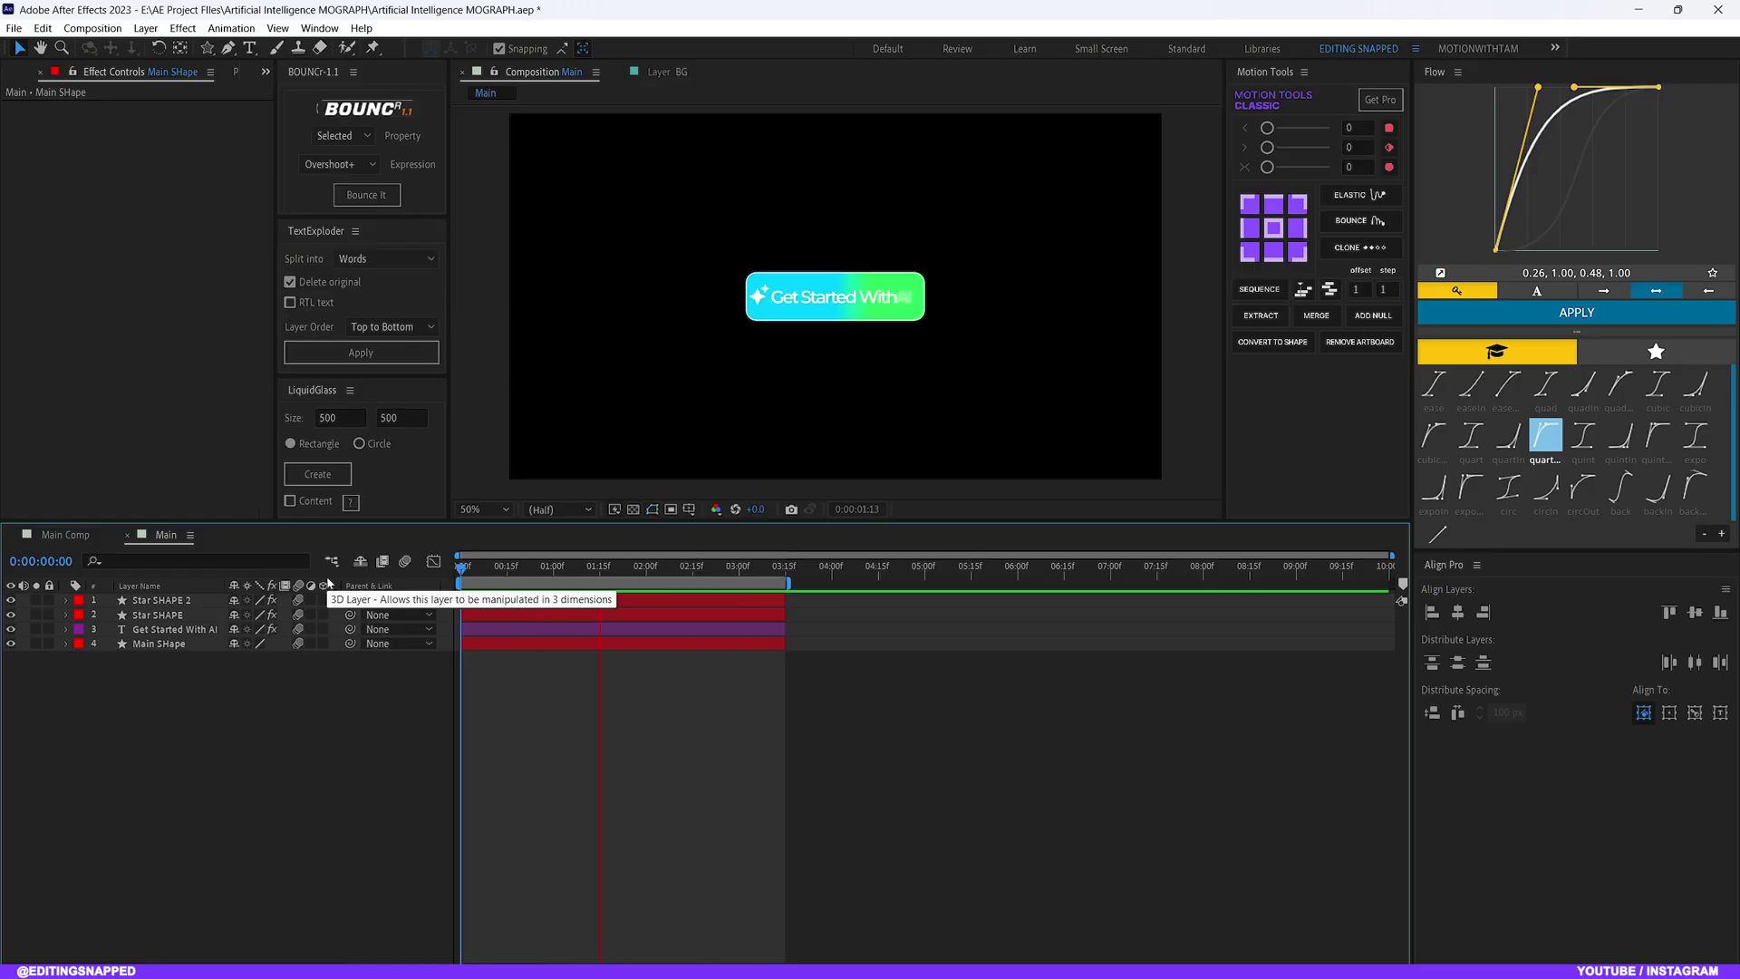
pyautogui.hotkey('ctrl', 'Up')
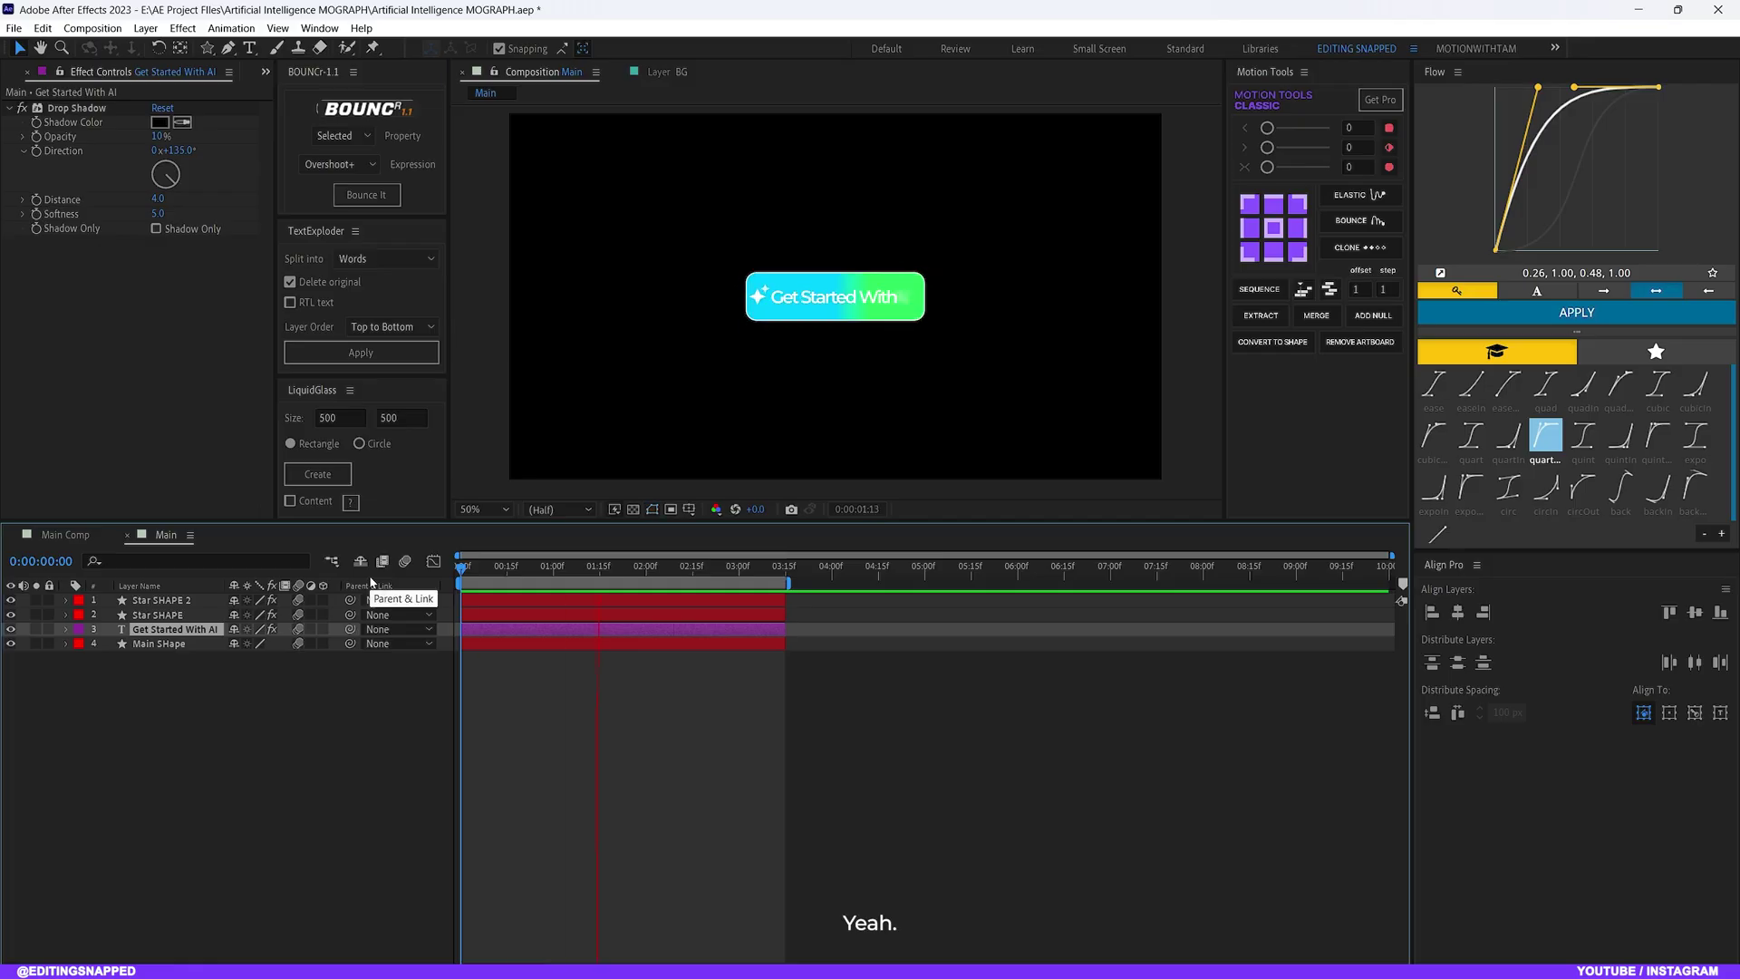
pyautogui.click(486, 708)
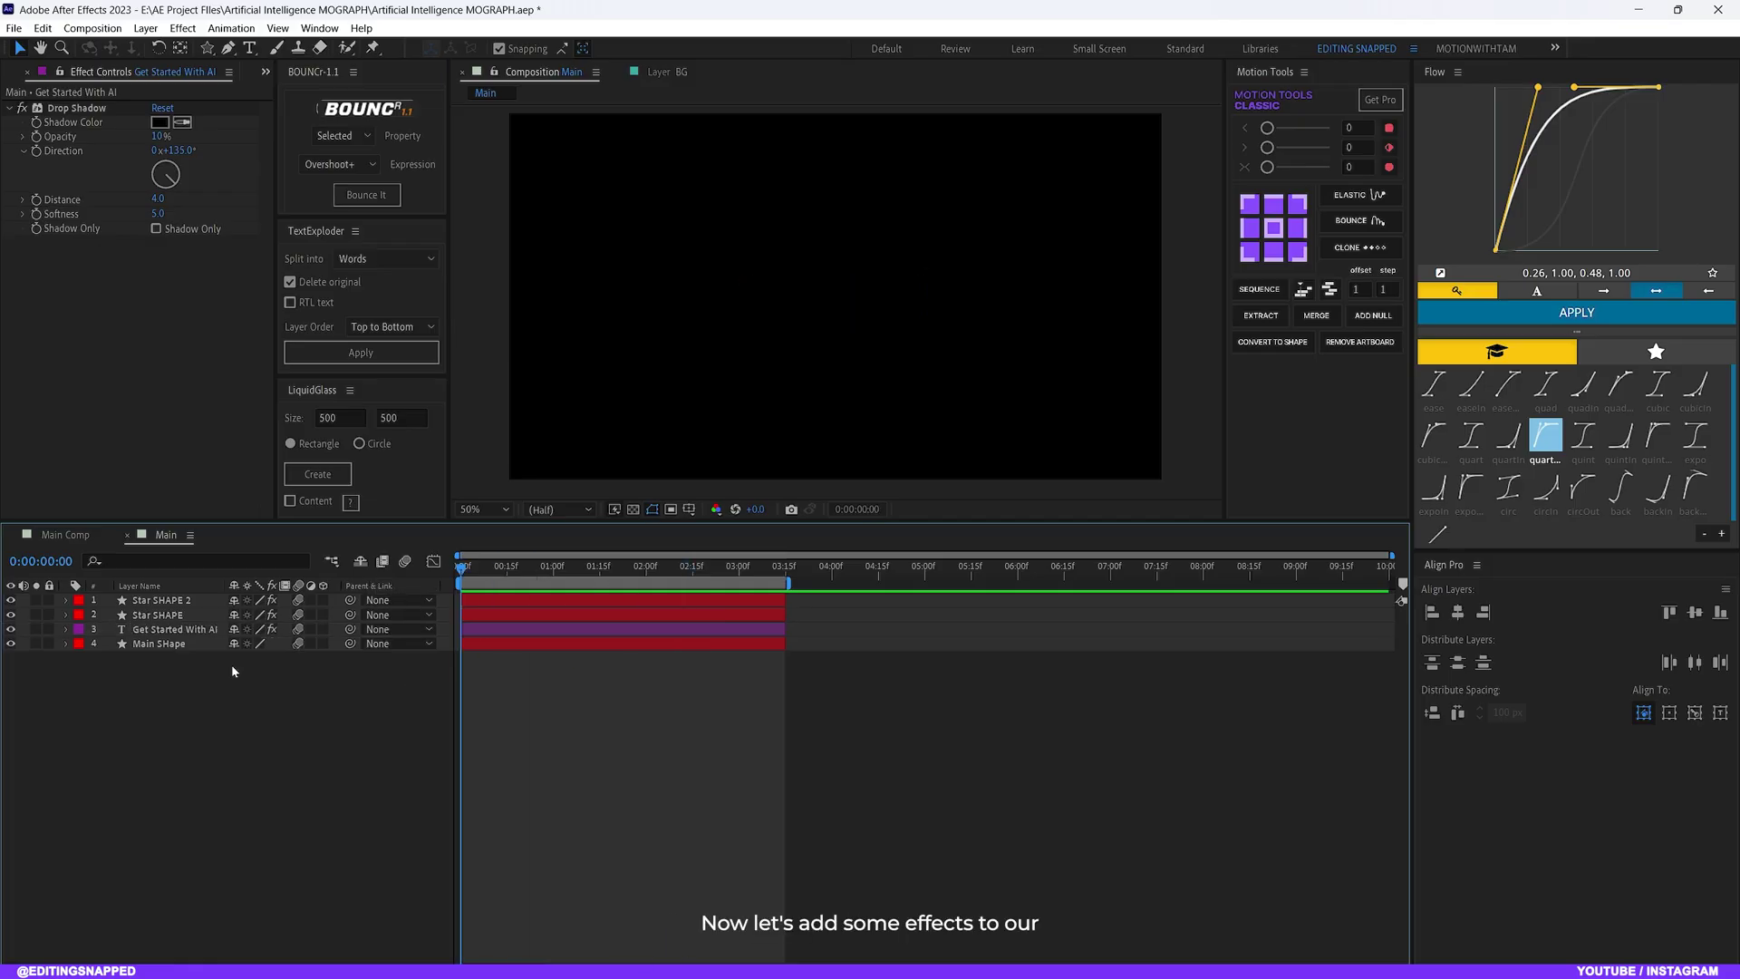
pyautogui.moveTo(488, 586); pyautogui.dragTo(508, 576)
pyautogui.hotkey('ctrl', 'z')
# Apply the Deep Glow effect to the Main SHape layer
pyautogui.click(551, 569)
pyautogui.click(164, 645)
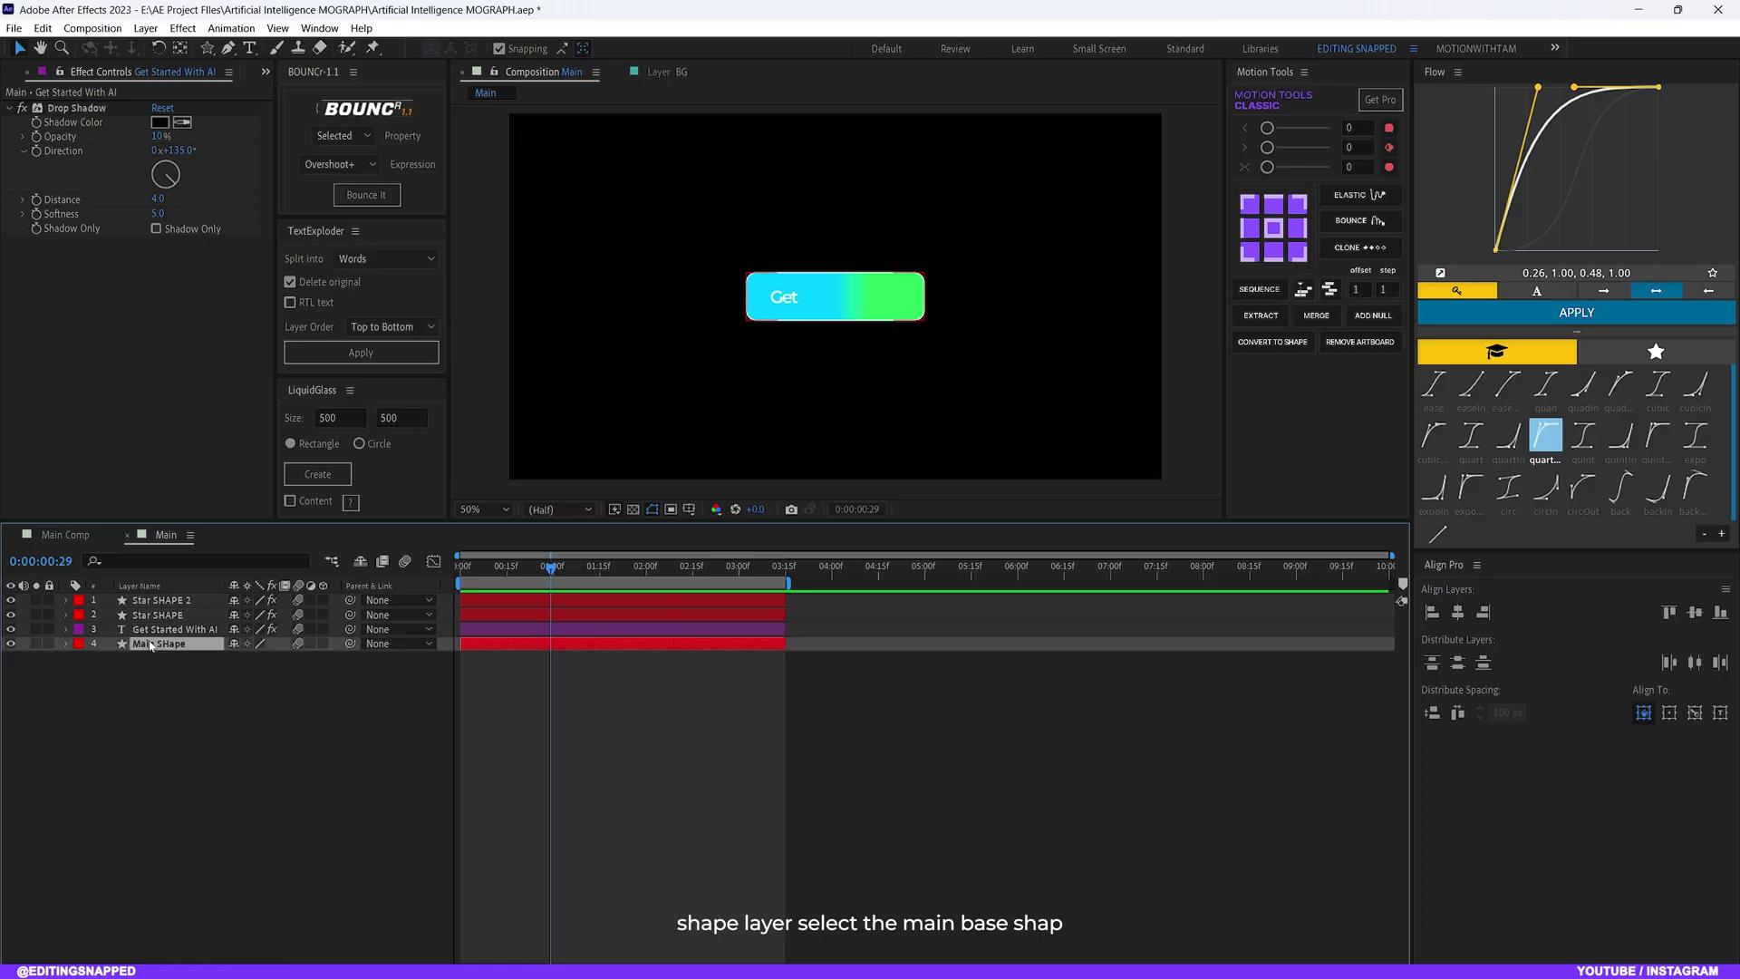
pyautogui.hotkey('ctrl', 'space')
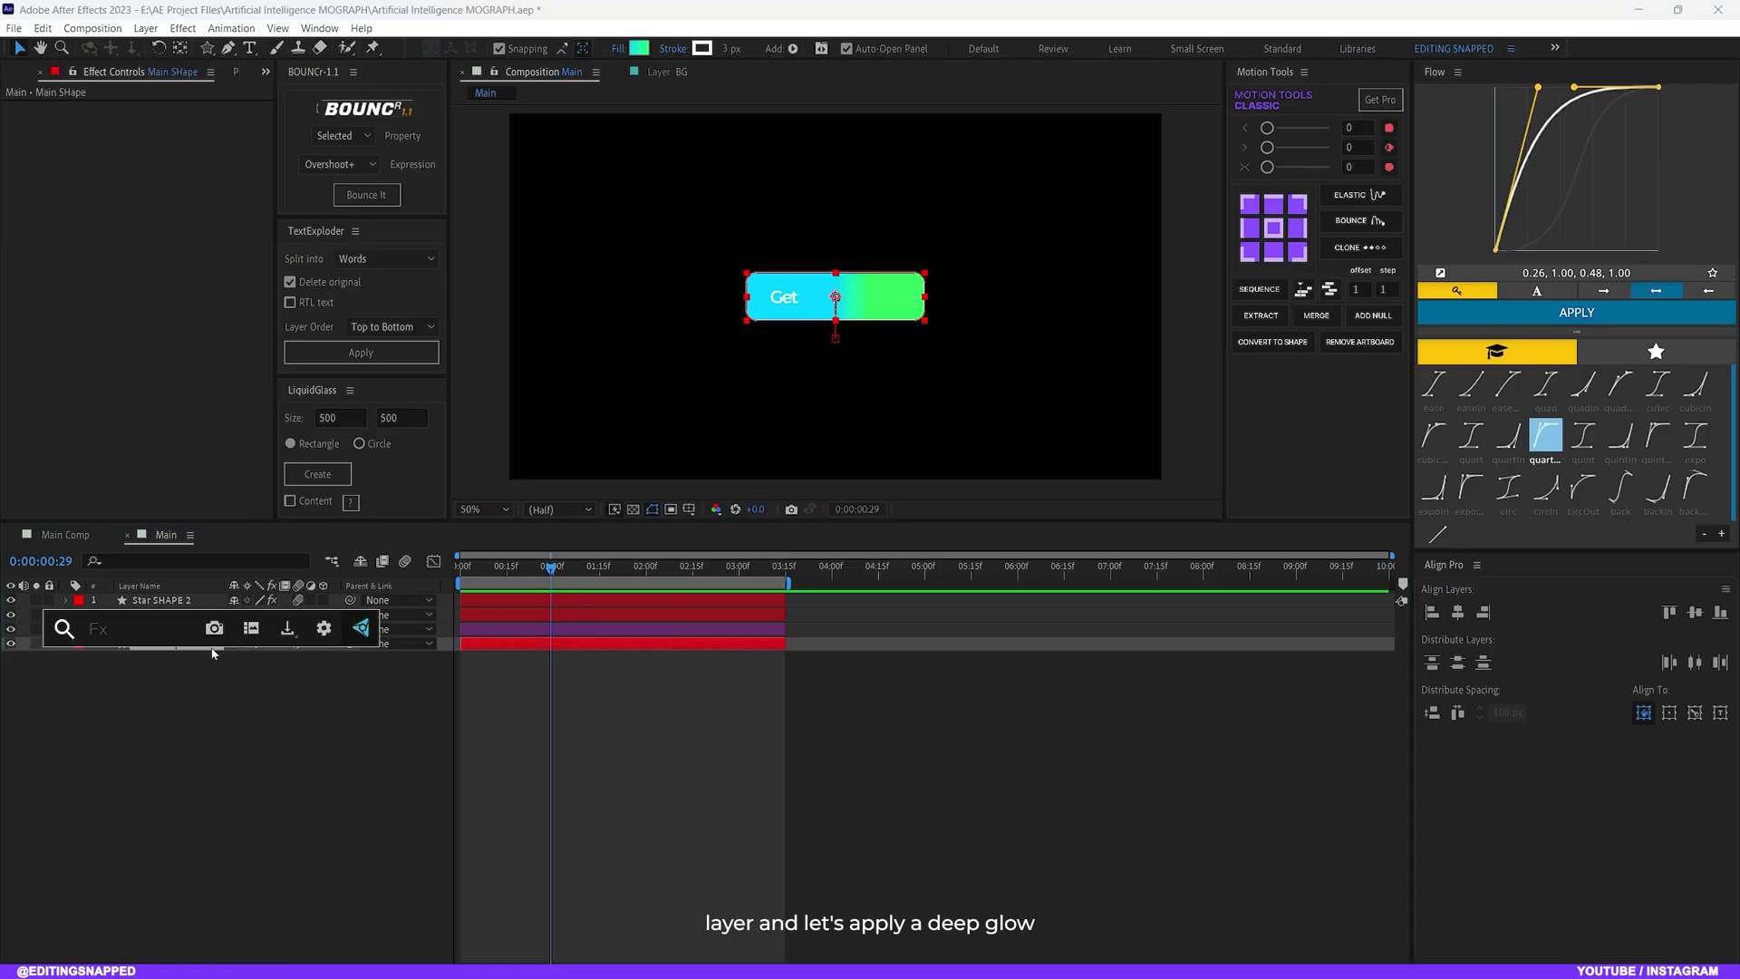
pyautogui.write('deep')
pyautogui.click(117, 680)
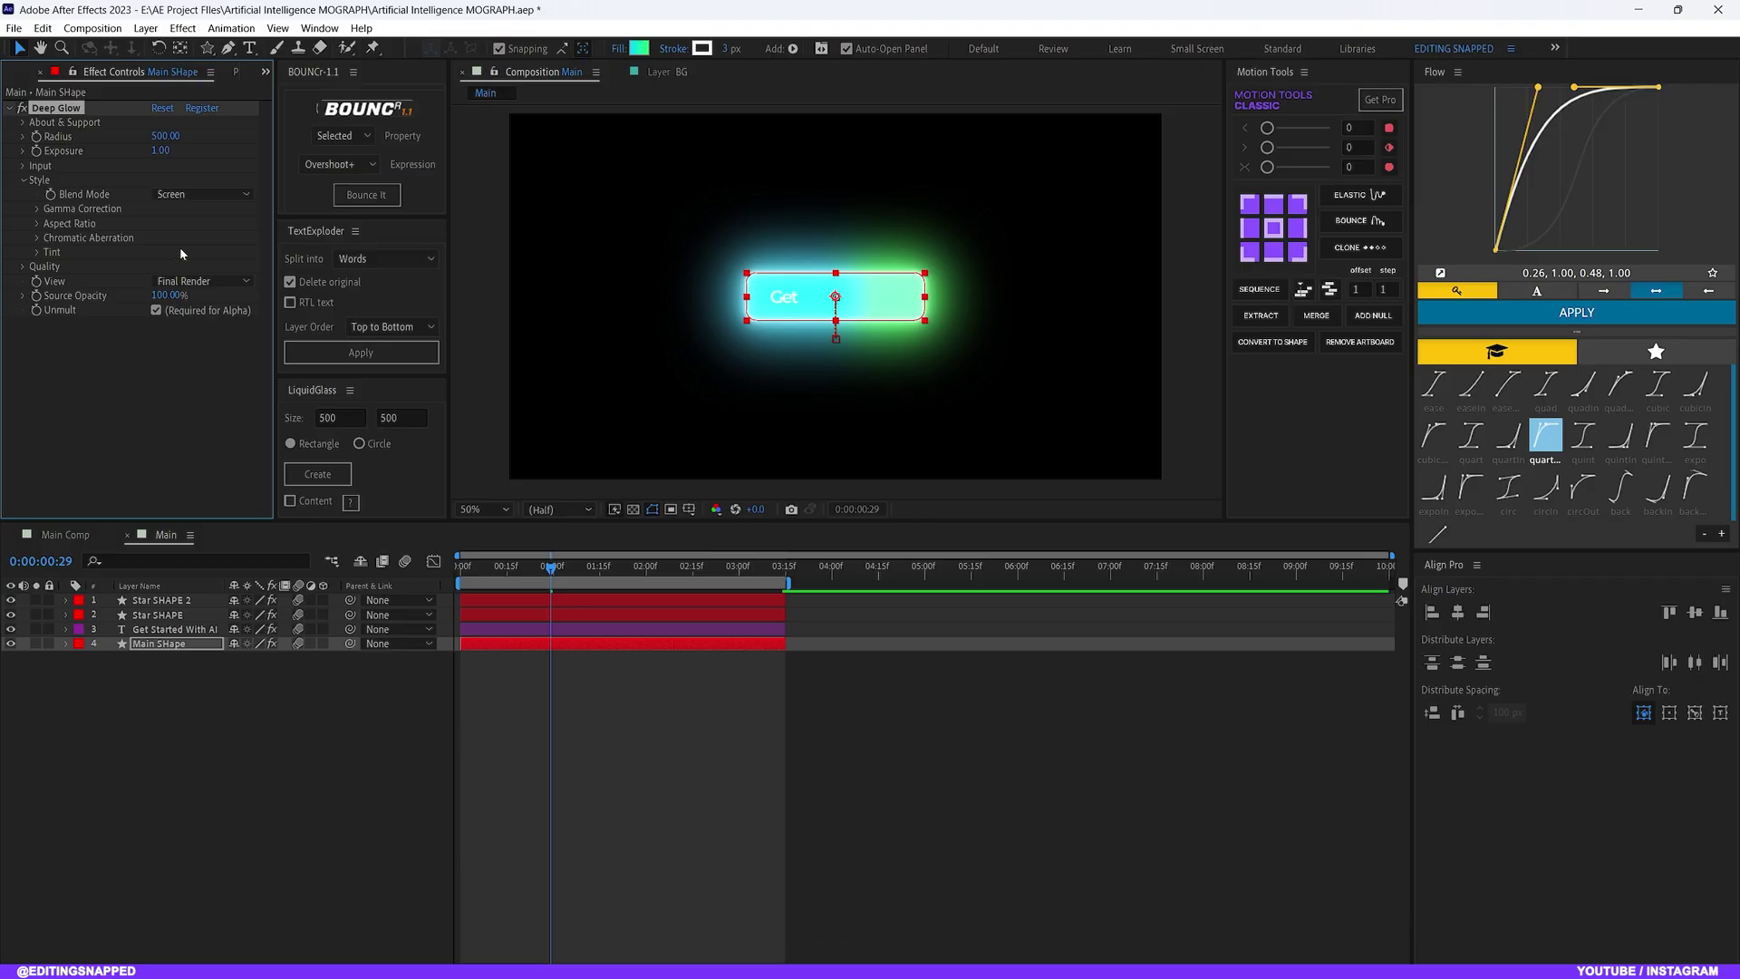
# Set Deep Glow Radius to 124 and Exposure to 0.06, then deselect the layer
pyautogui.click(165, 136)
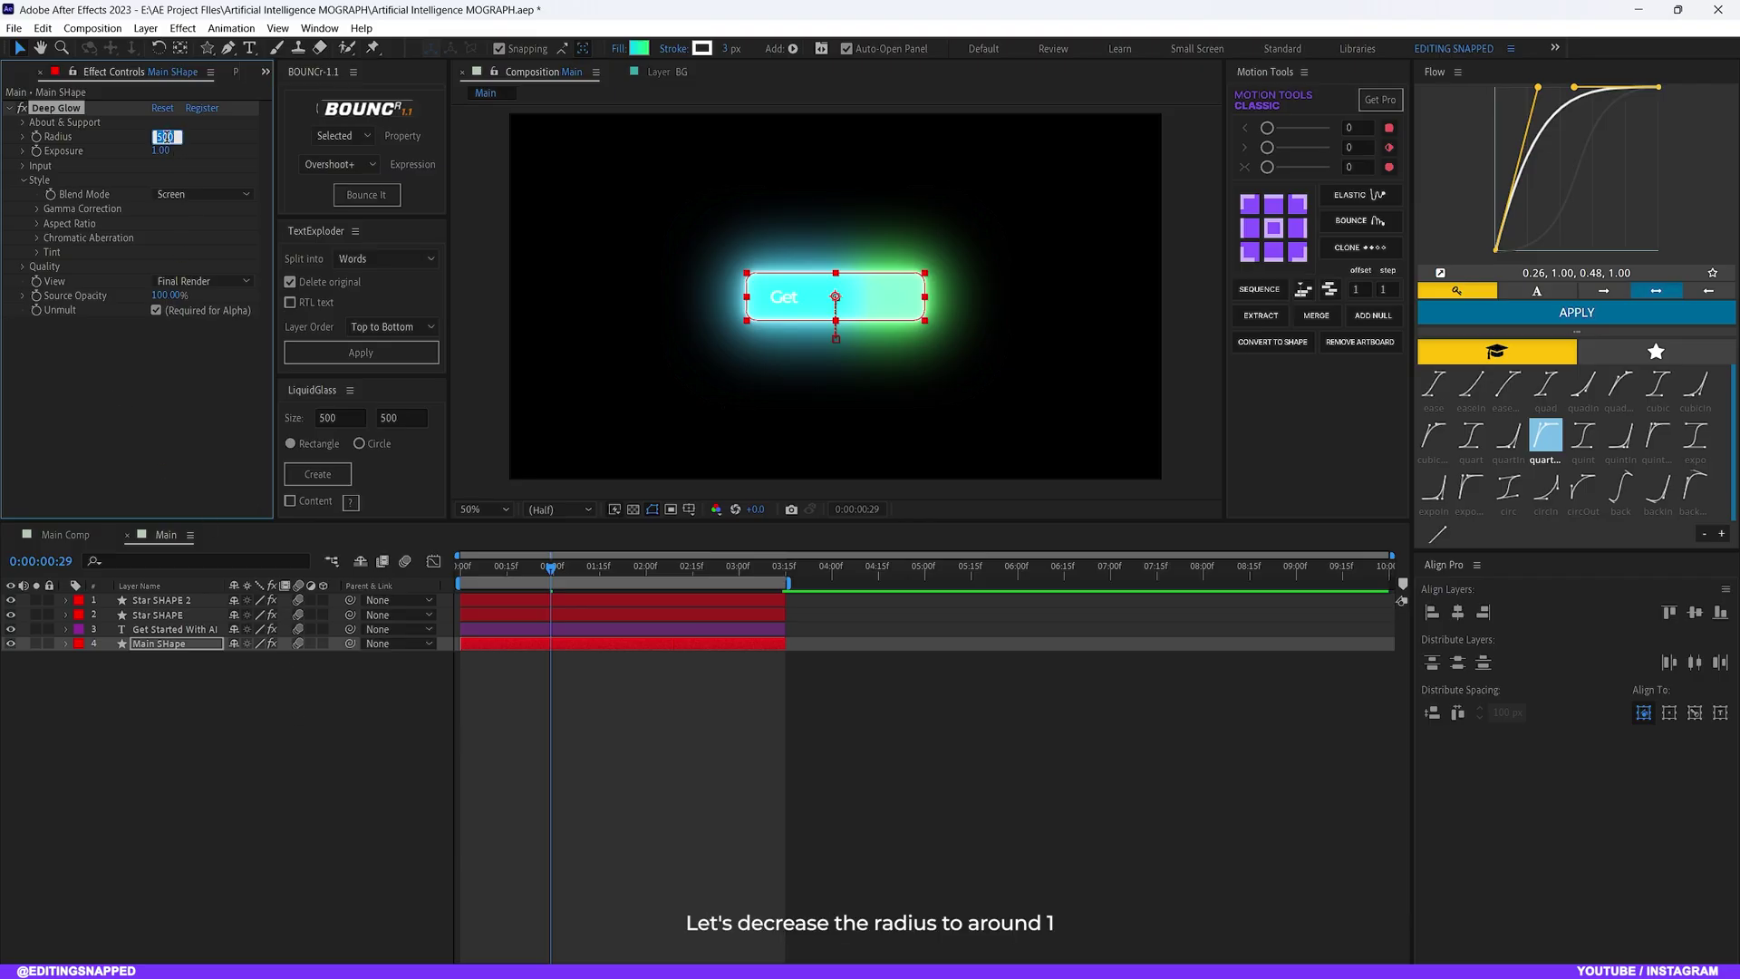
pyautogui.write('100.')
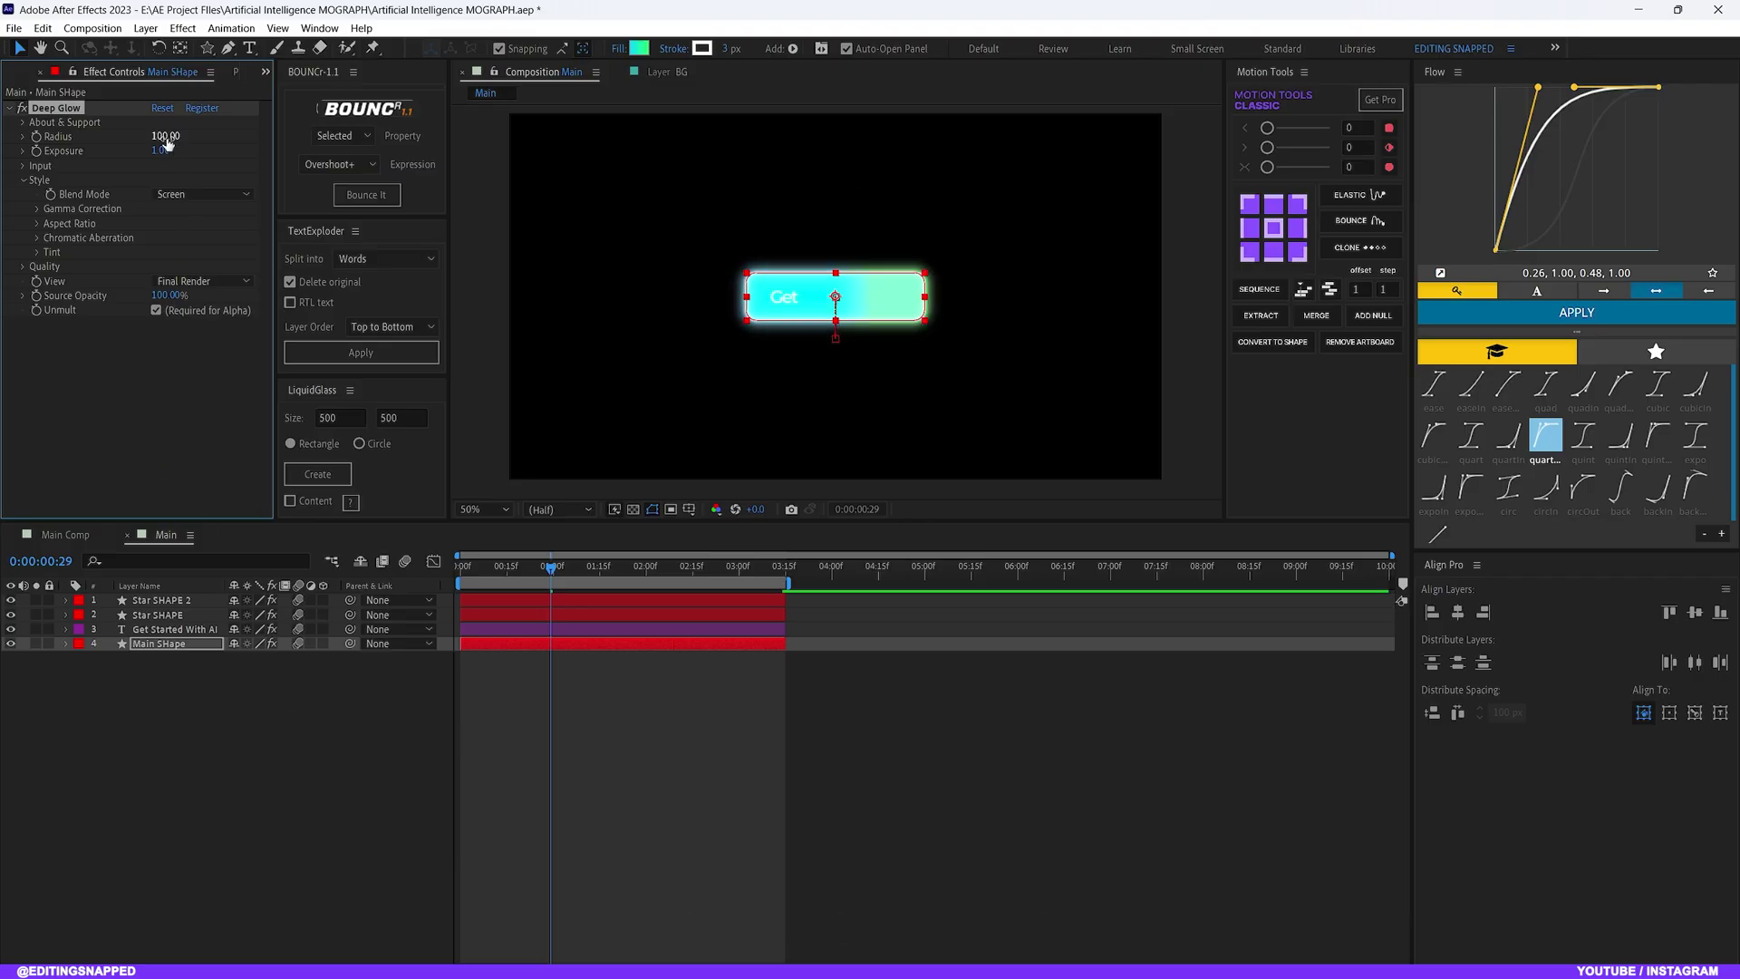
pyautogui.press('BackSpace')
pyautogui.press('BackSpace')
pyautogui.press('Return')
pyautogui.click(160, 150)
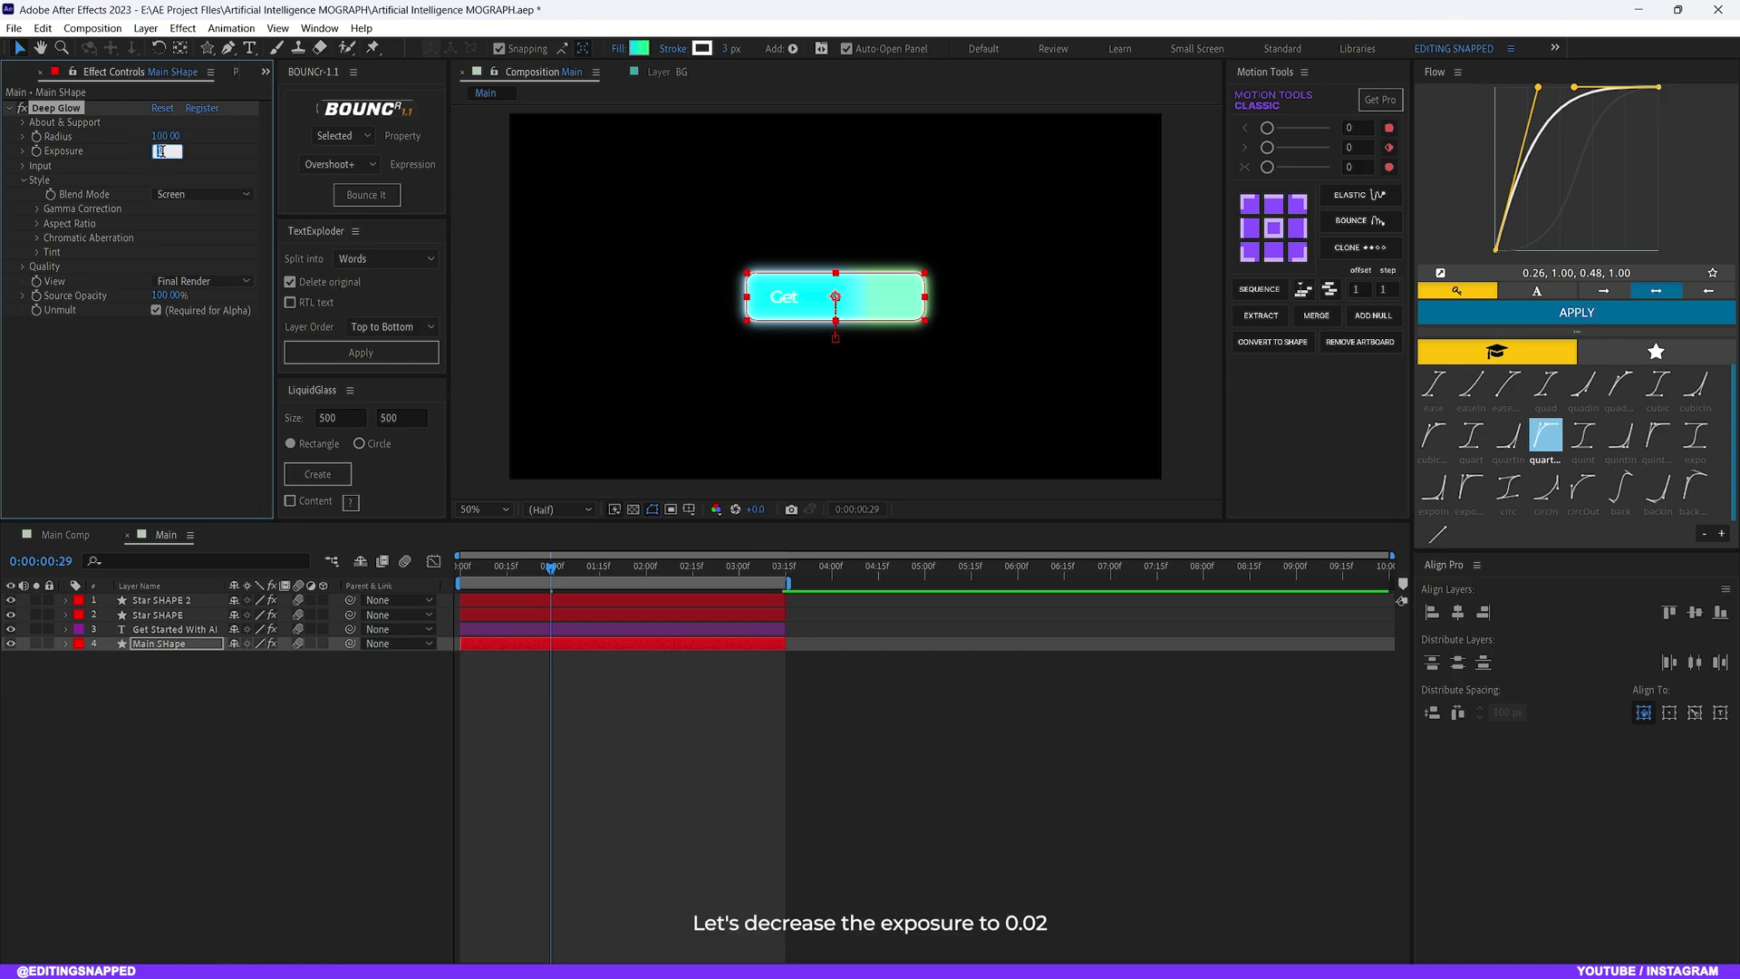
pyautogui.write('0.02')
pyautogui.press('Return')
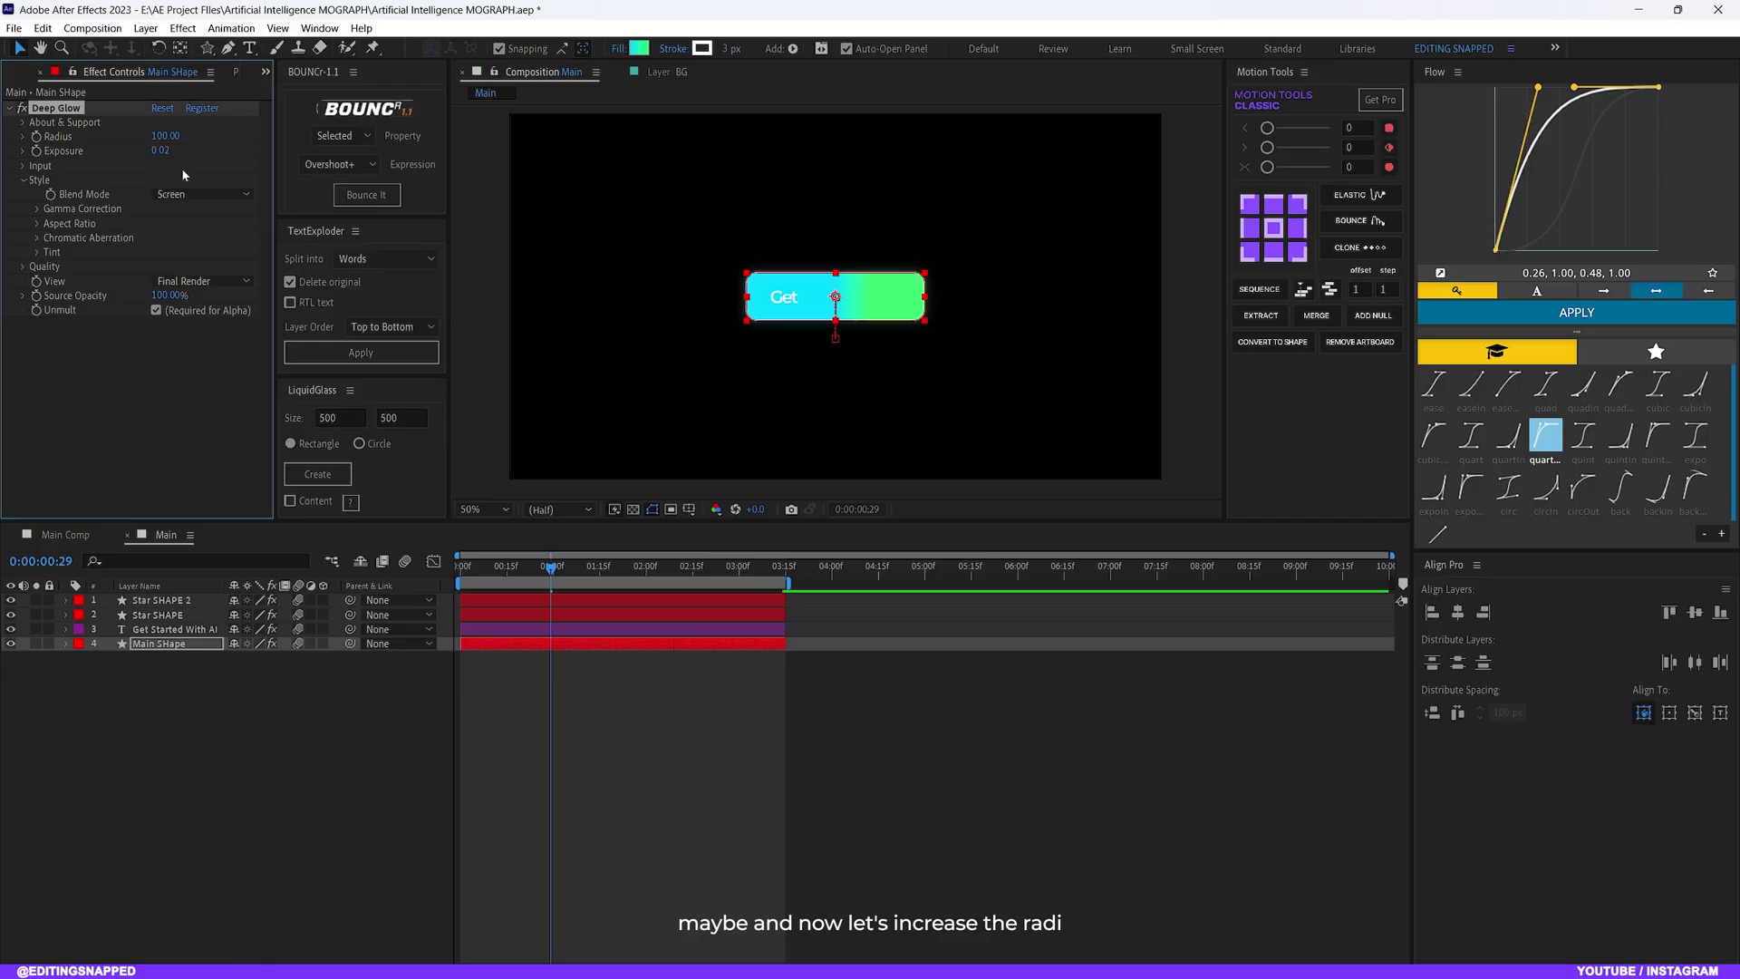
pyautogui.moveTo(163, 136); pyautogui.dragTo(106, 151)
pyautogui.press('F2')
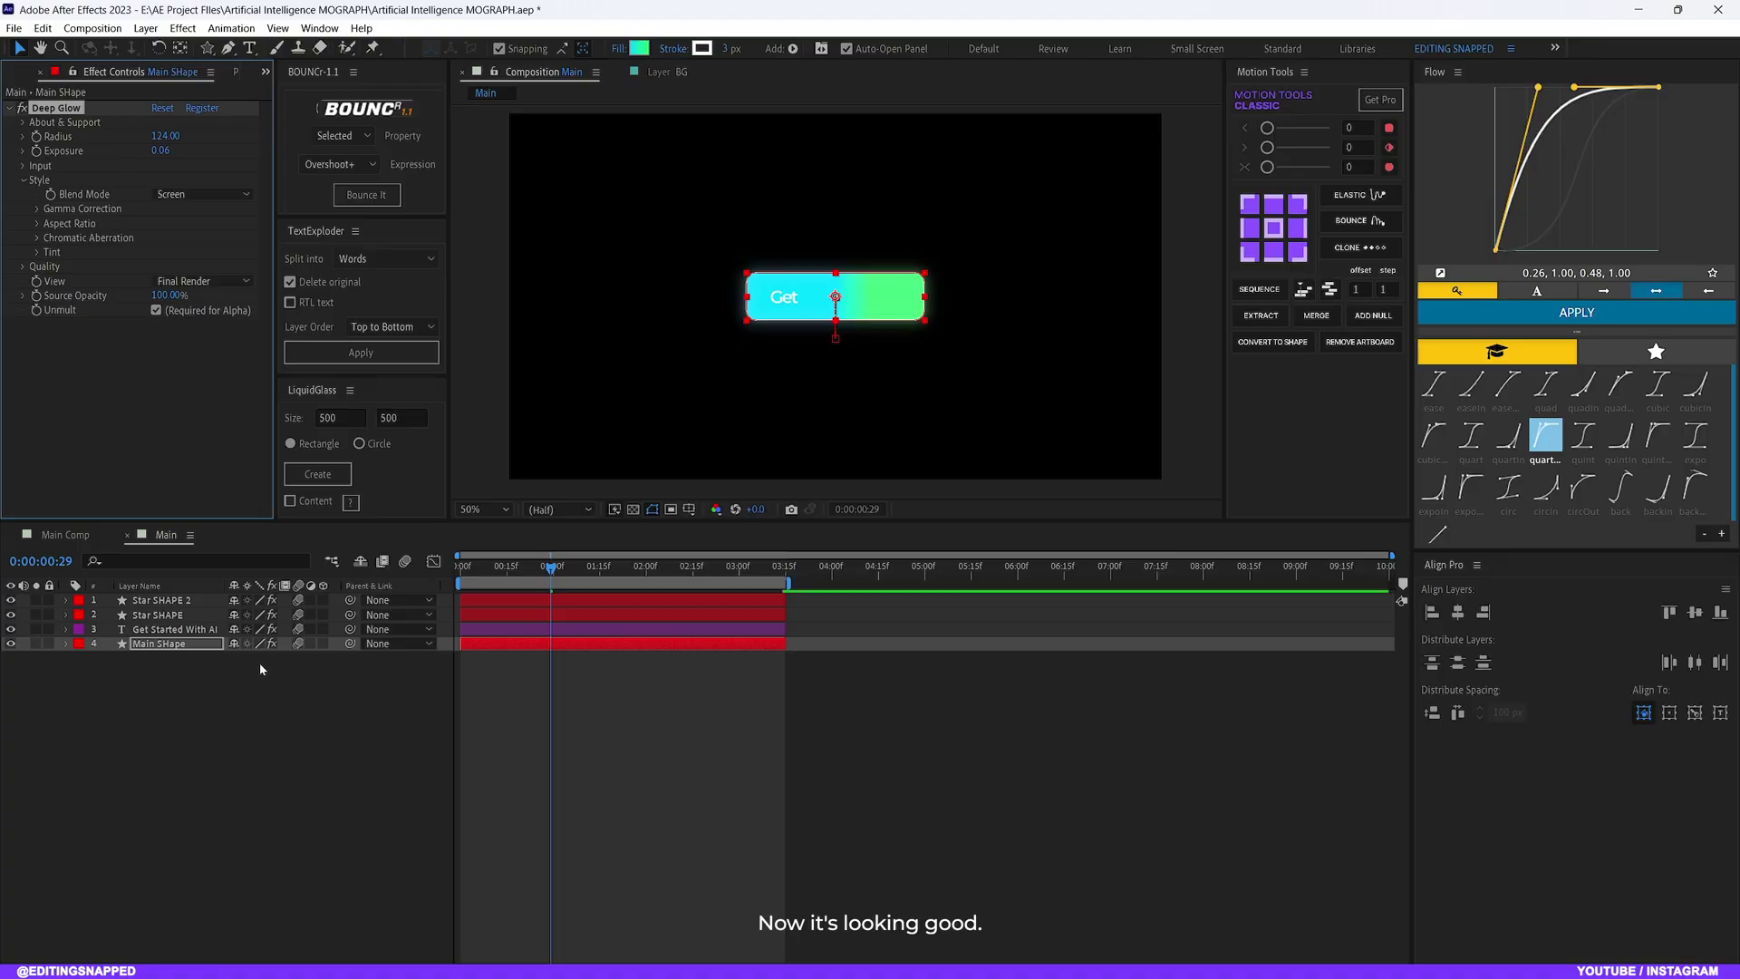
pyautogui.click(259, 662)
pyautogui.moveTo(546, 576); pyautogui.dragTo(450, 566)
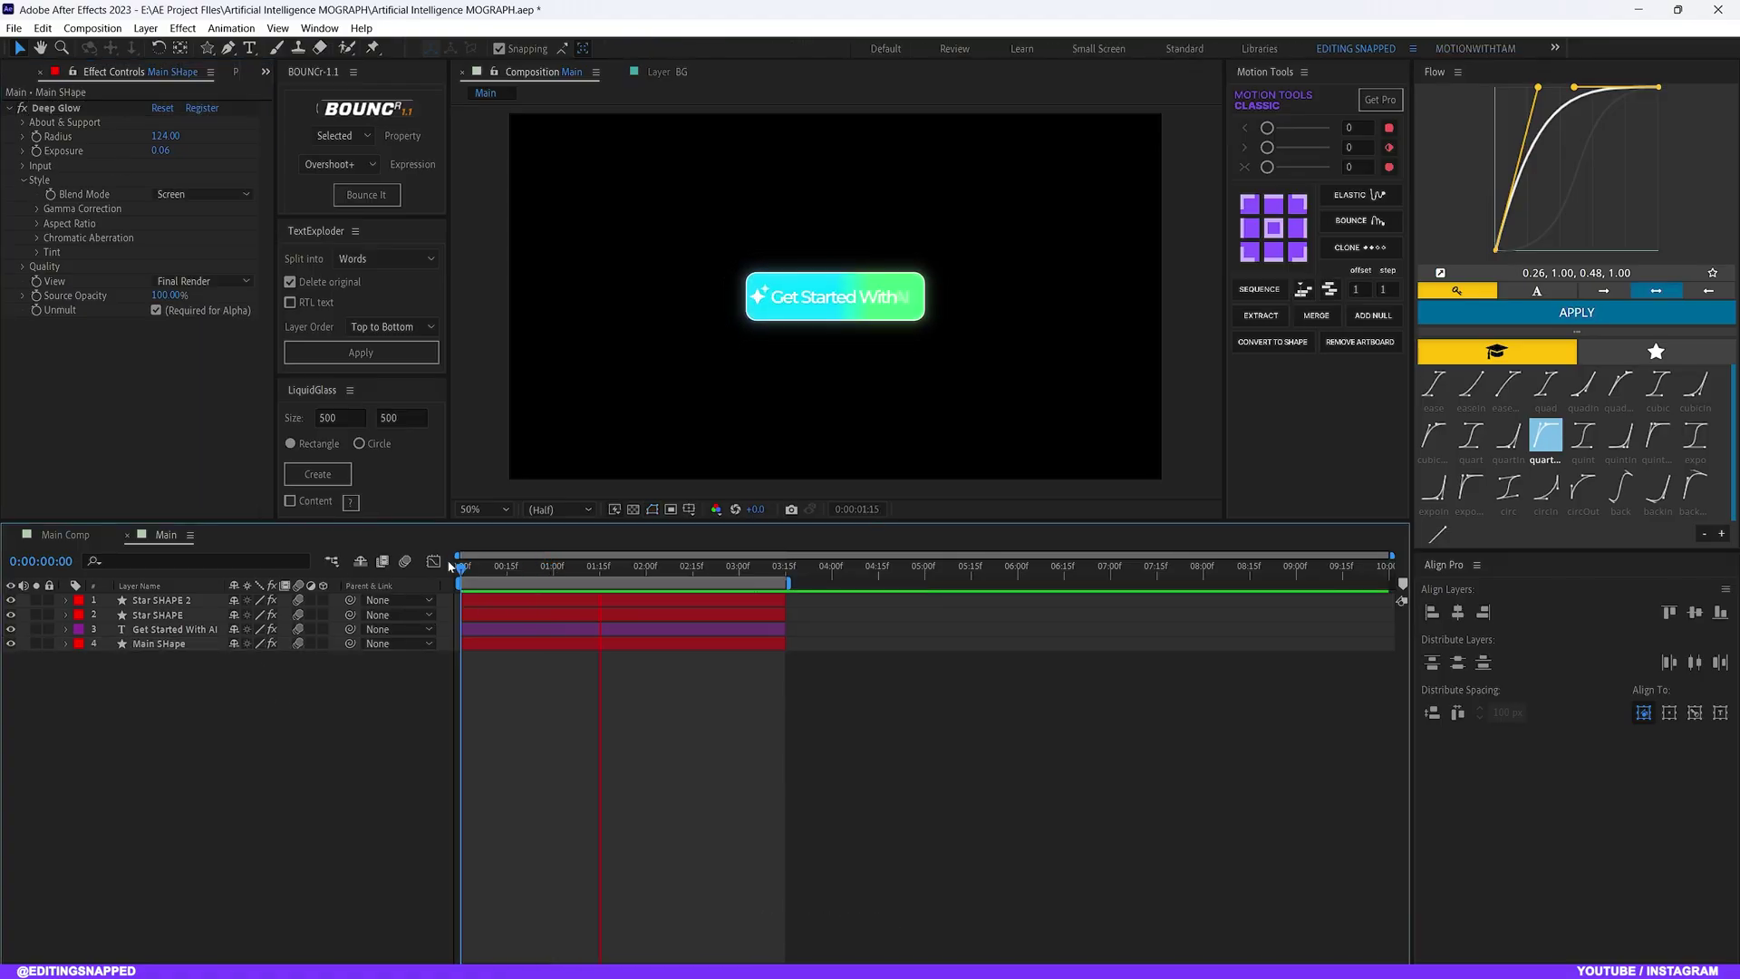
# Create a white solid named BG and move it to the bottom of the layer stack
pyautogui.click(671, 566)
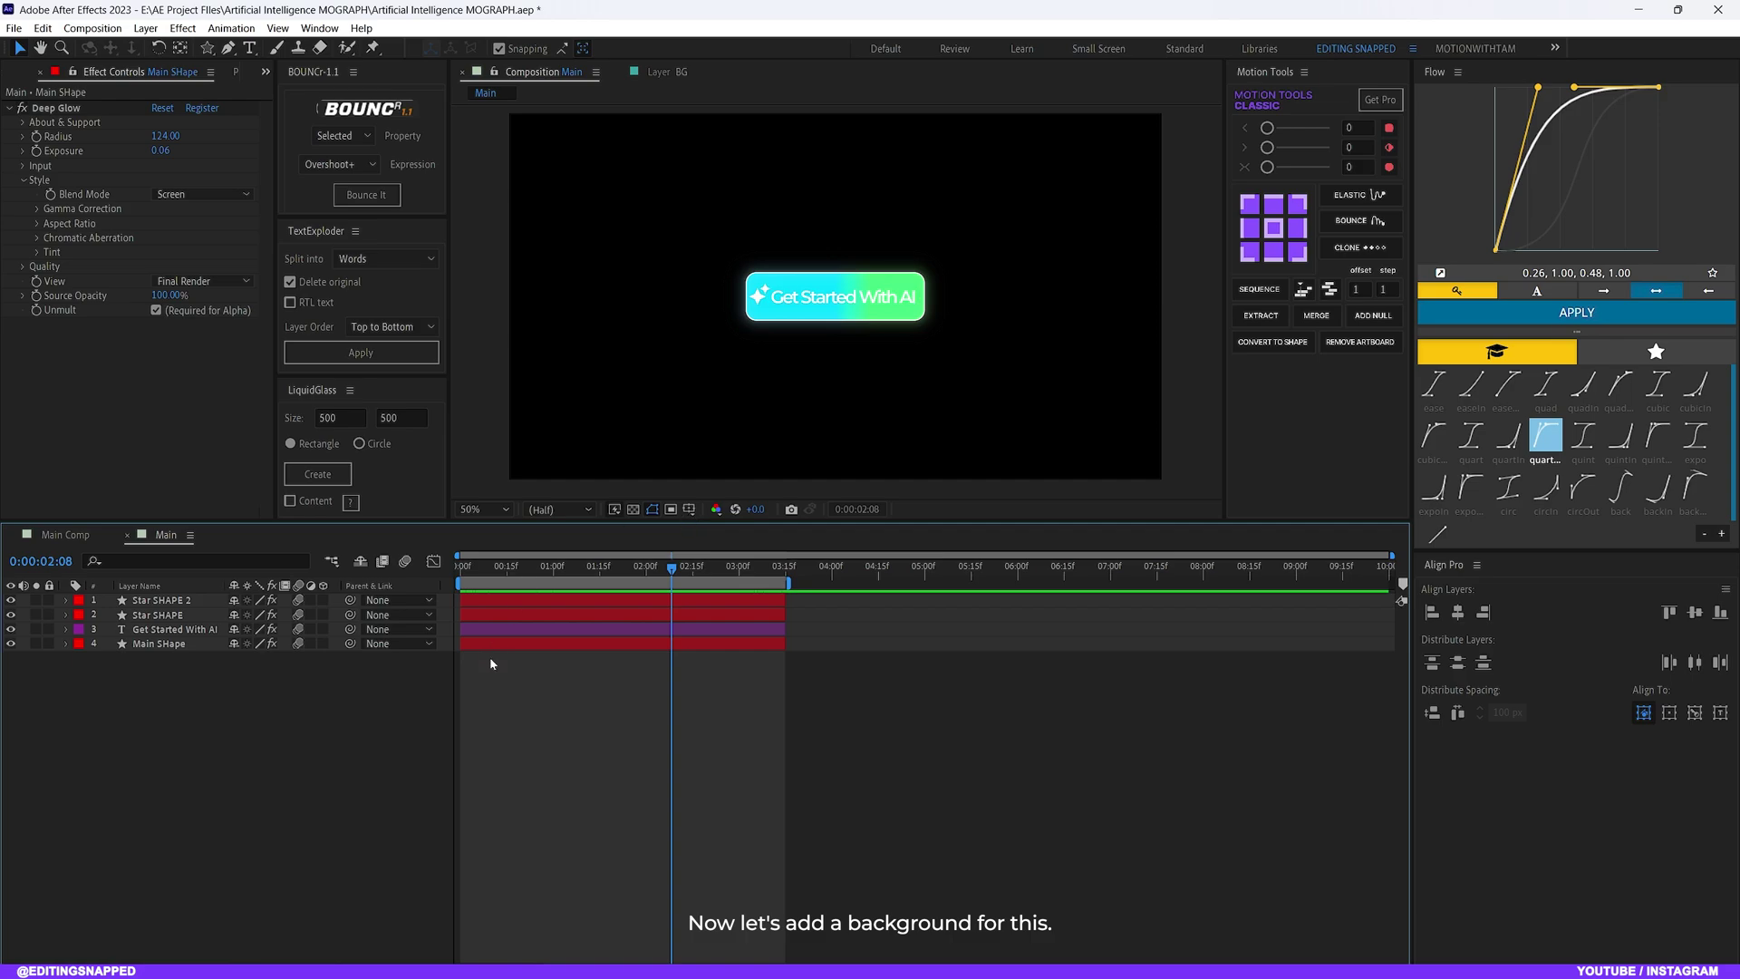
pyautogui.click(145, 28)
pyautogui.moveTo(167, 44)
pyautogui.click(435, 62)
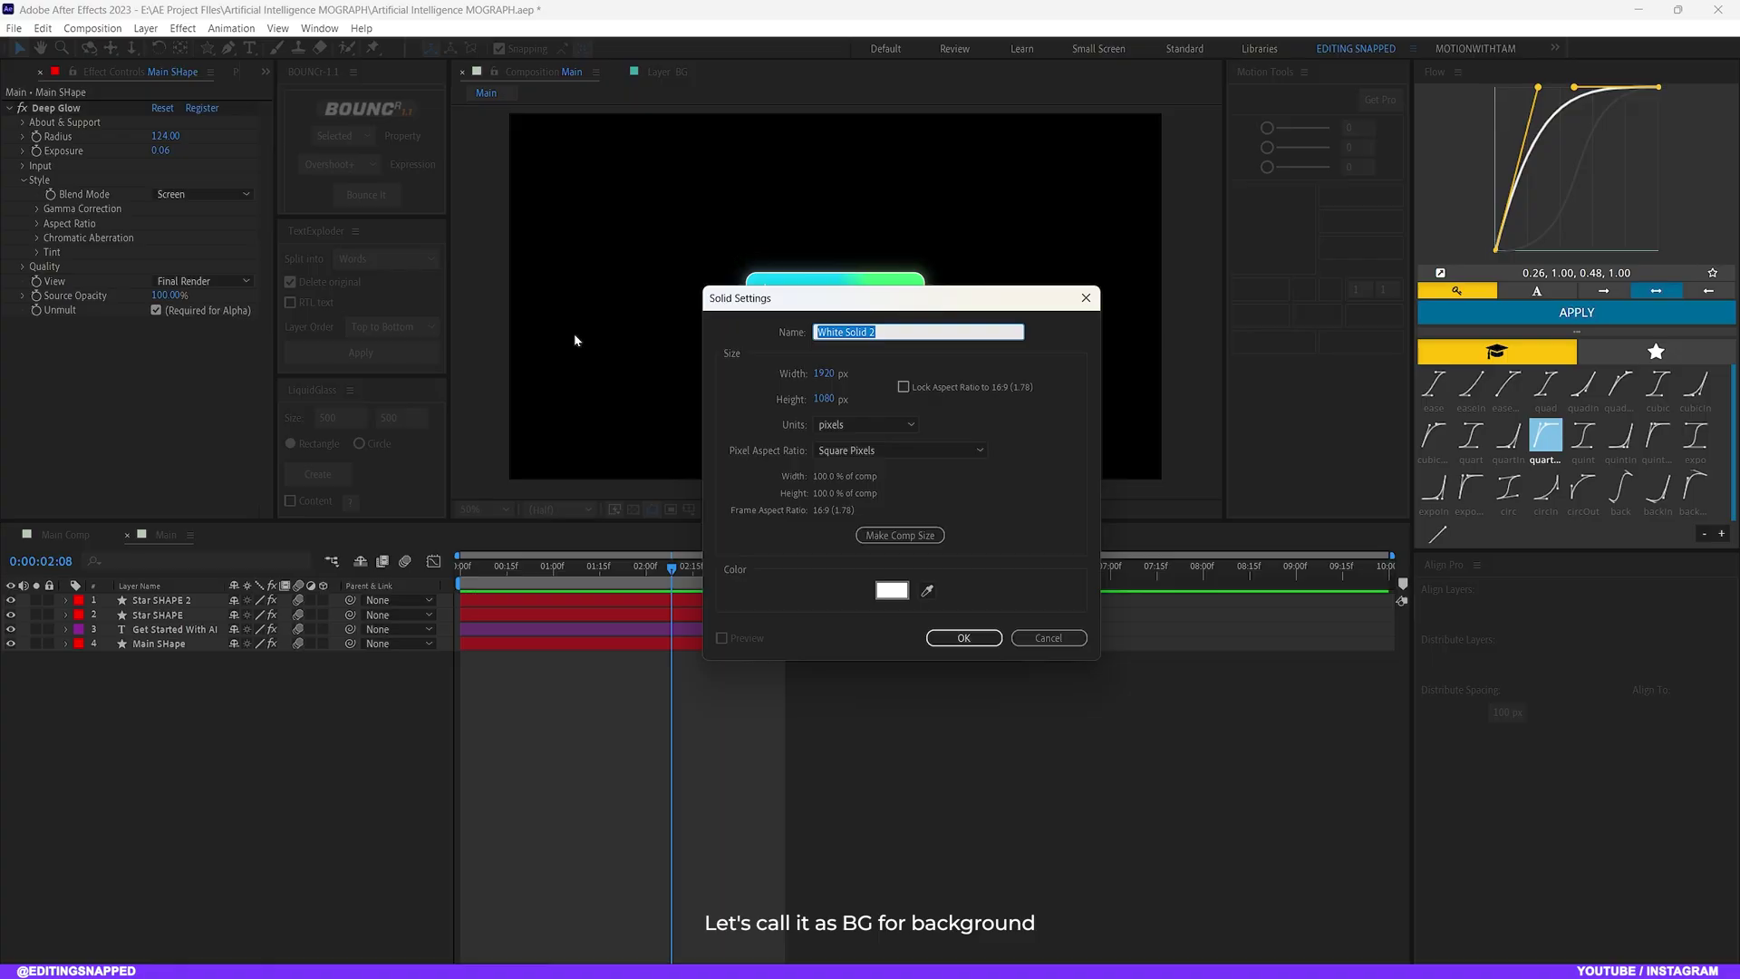
pyautogui.write('BG')
pyautogui.click(890, 594)
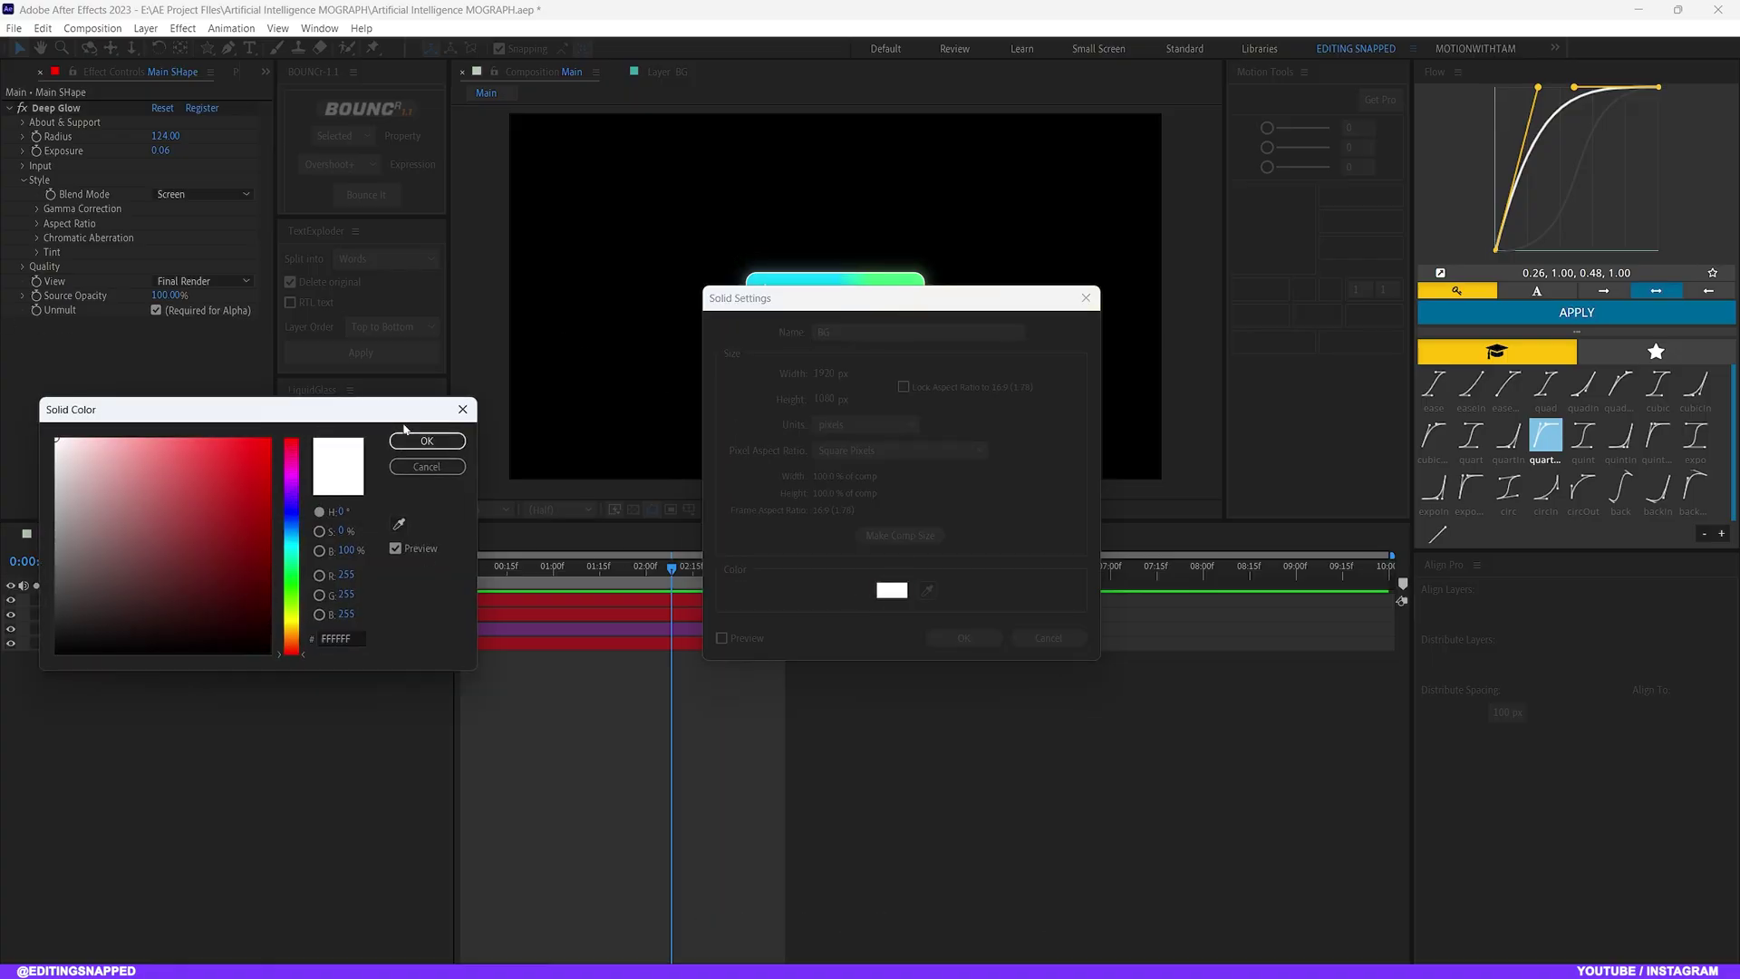
pyautogui.click(427, 441)
pyautogui.click(964, 638)
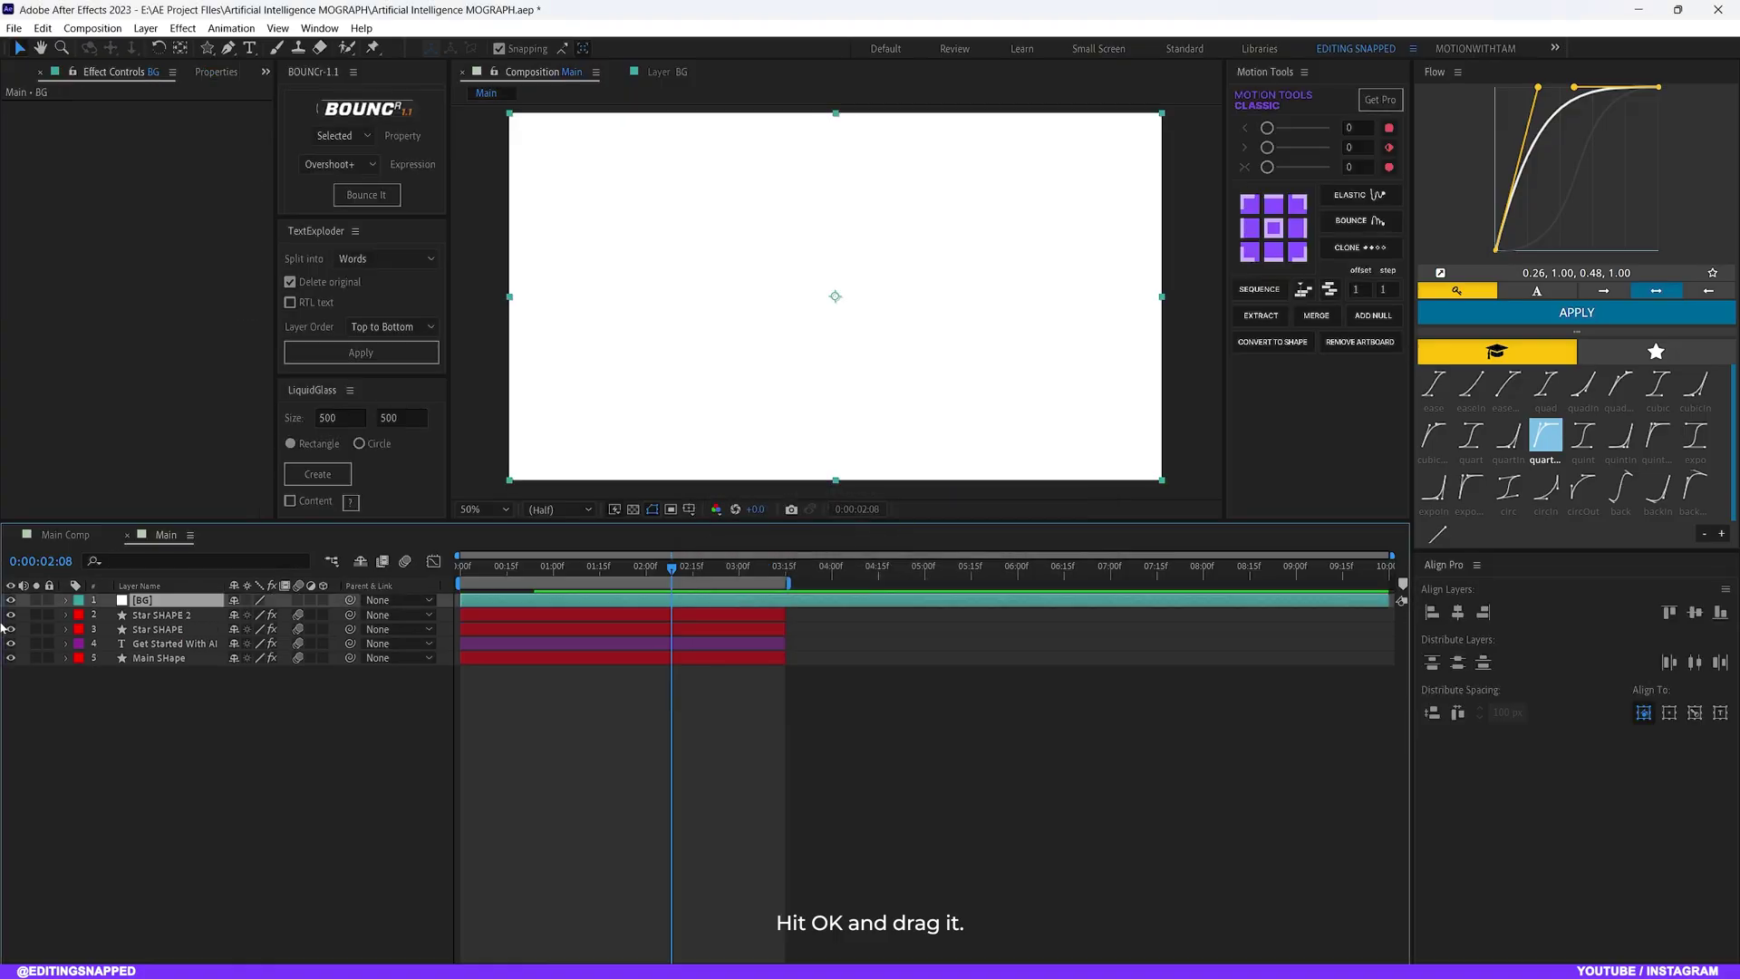
pyautogui.moveTo(145, 600); pyautogui.dragTo(164, 706)
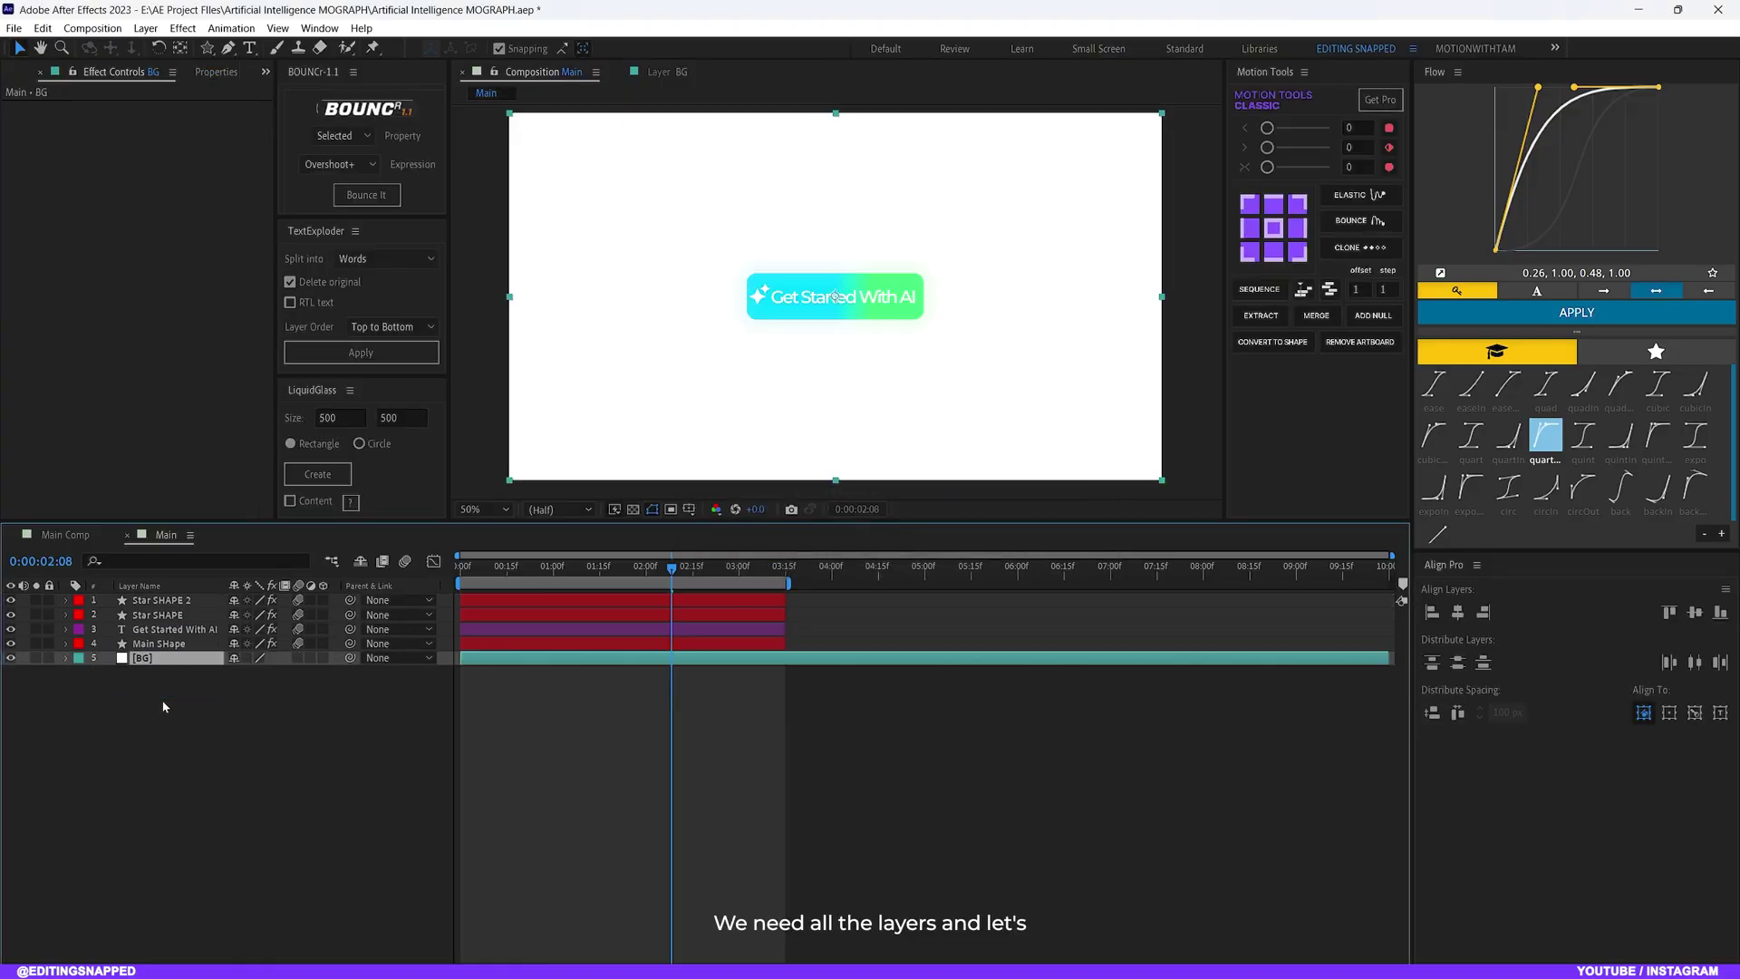
# Apply a Gradient Ramp effect to the BG layer
pyautogui.hotkey('ctrl', 'space')
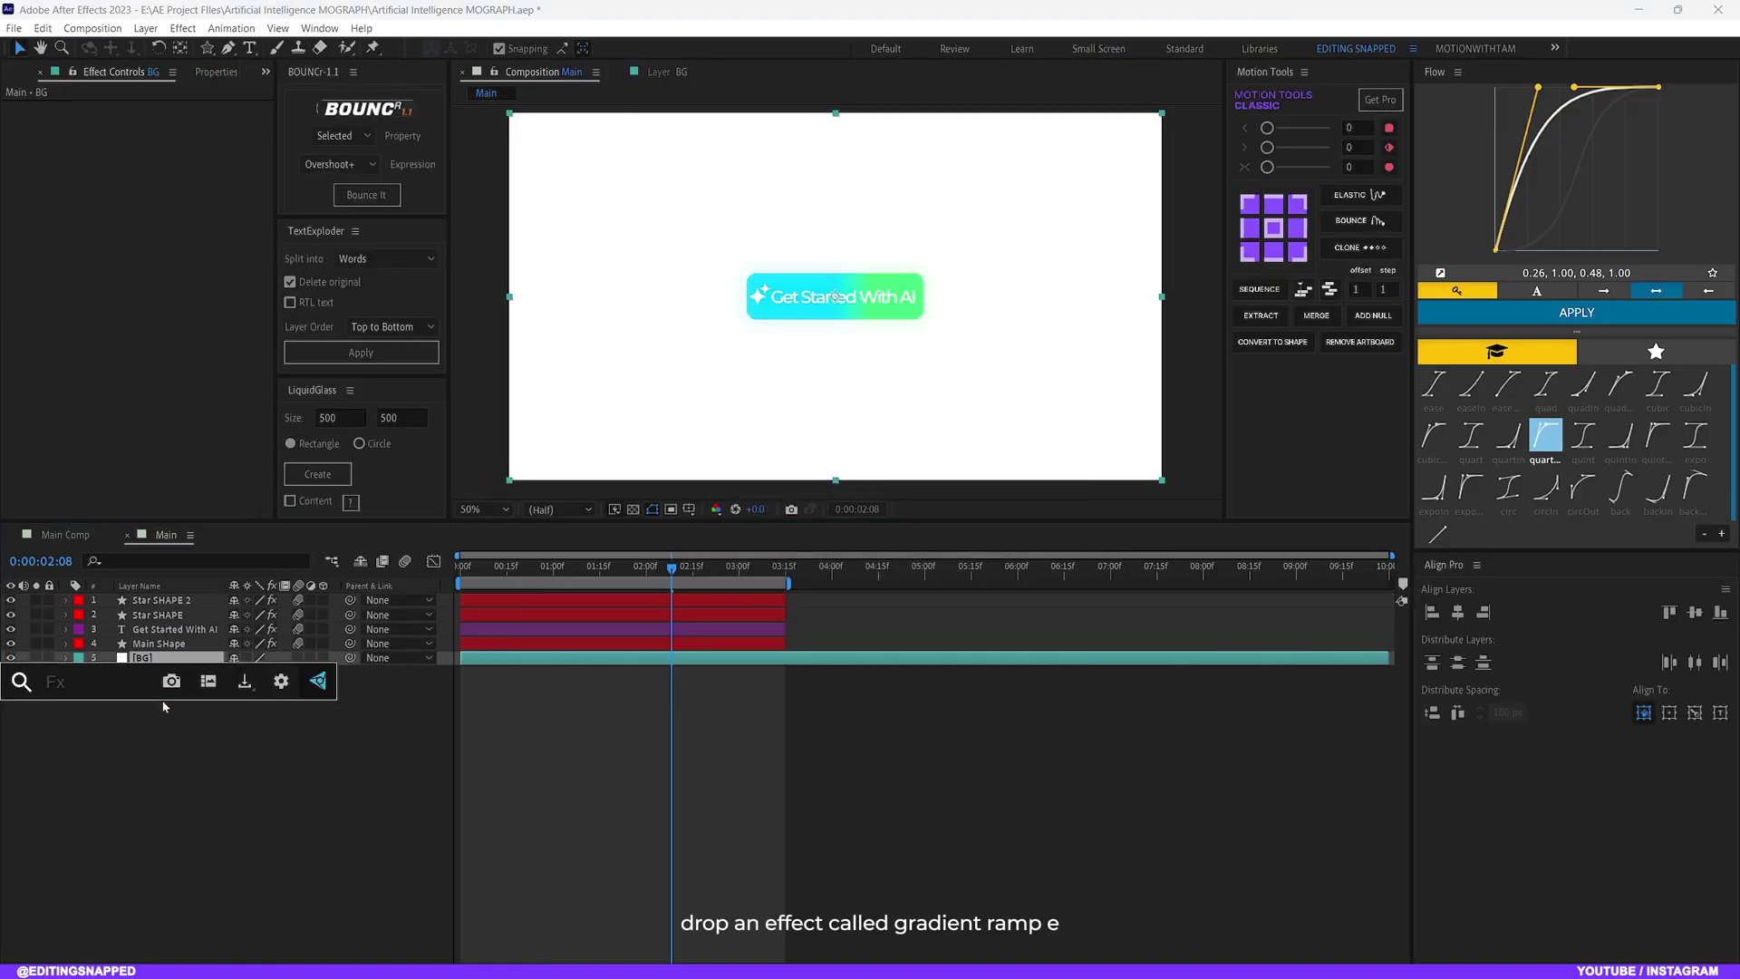
pyautogui.write('grad')
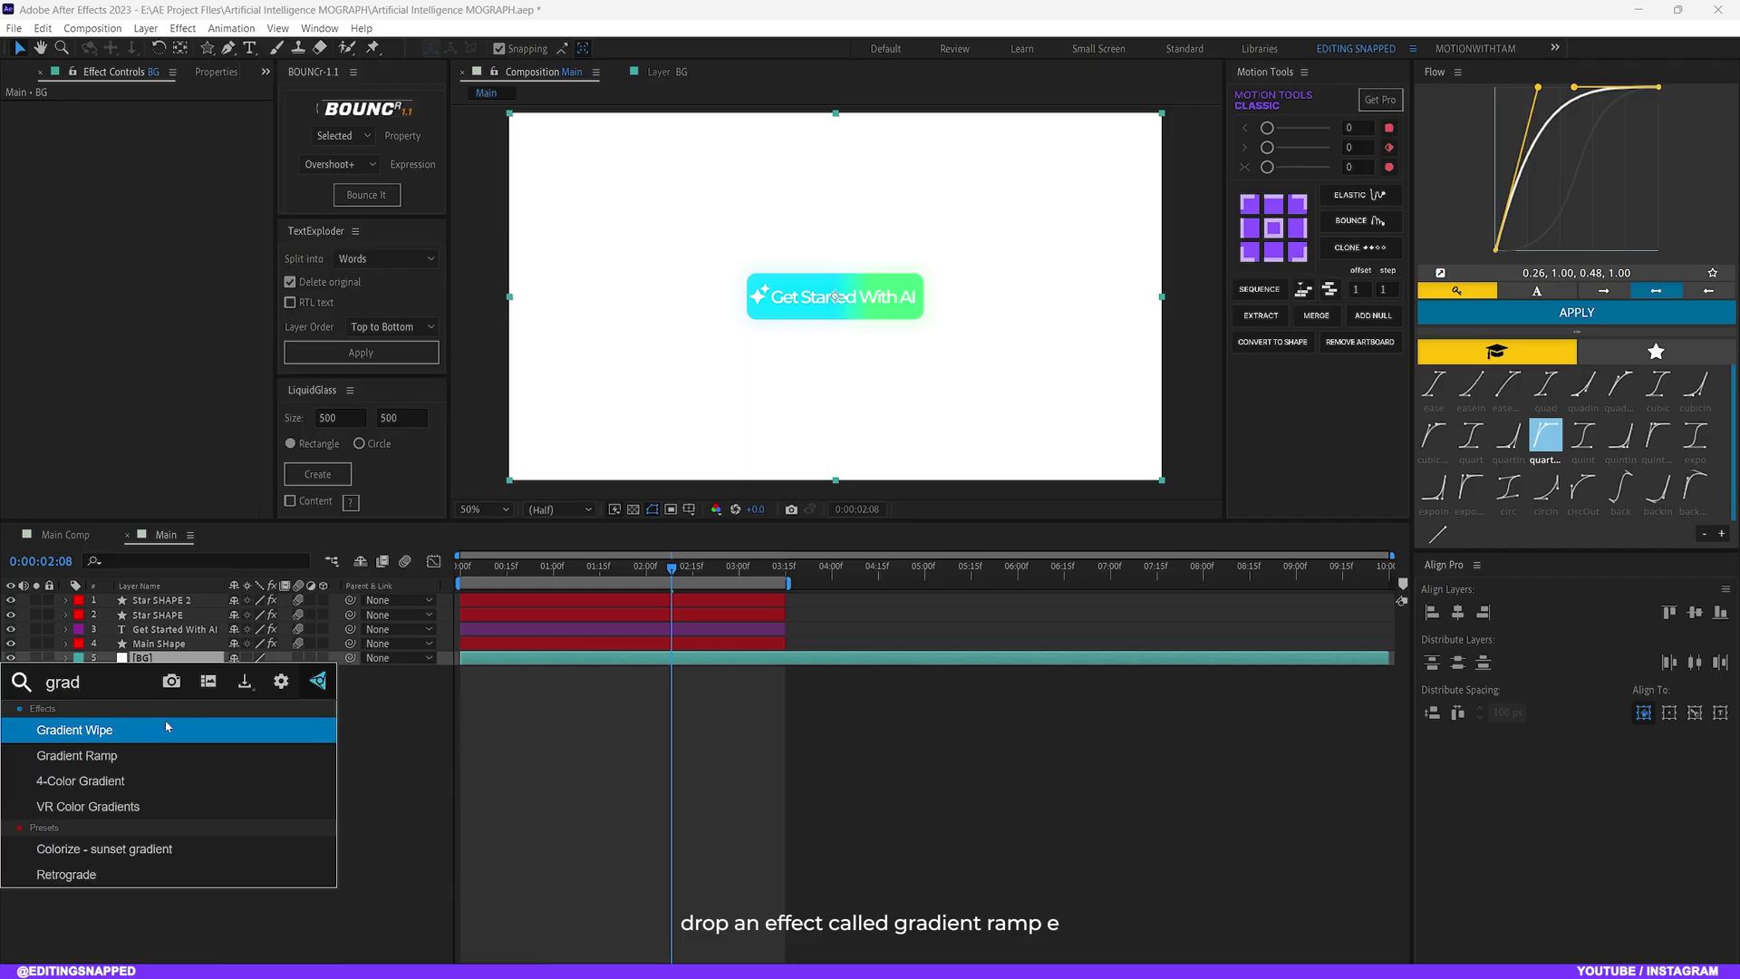
pyautogui.click(100, 756)
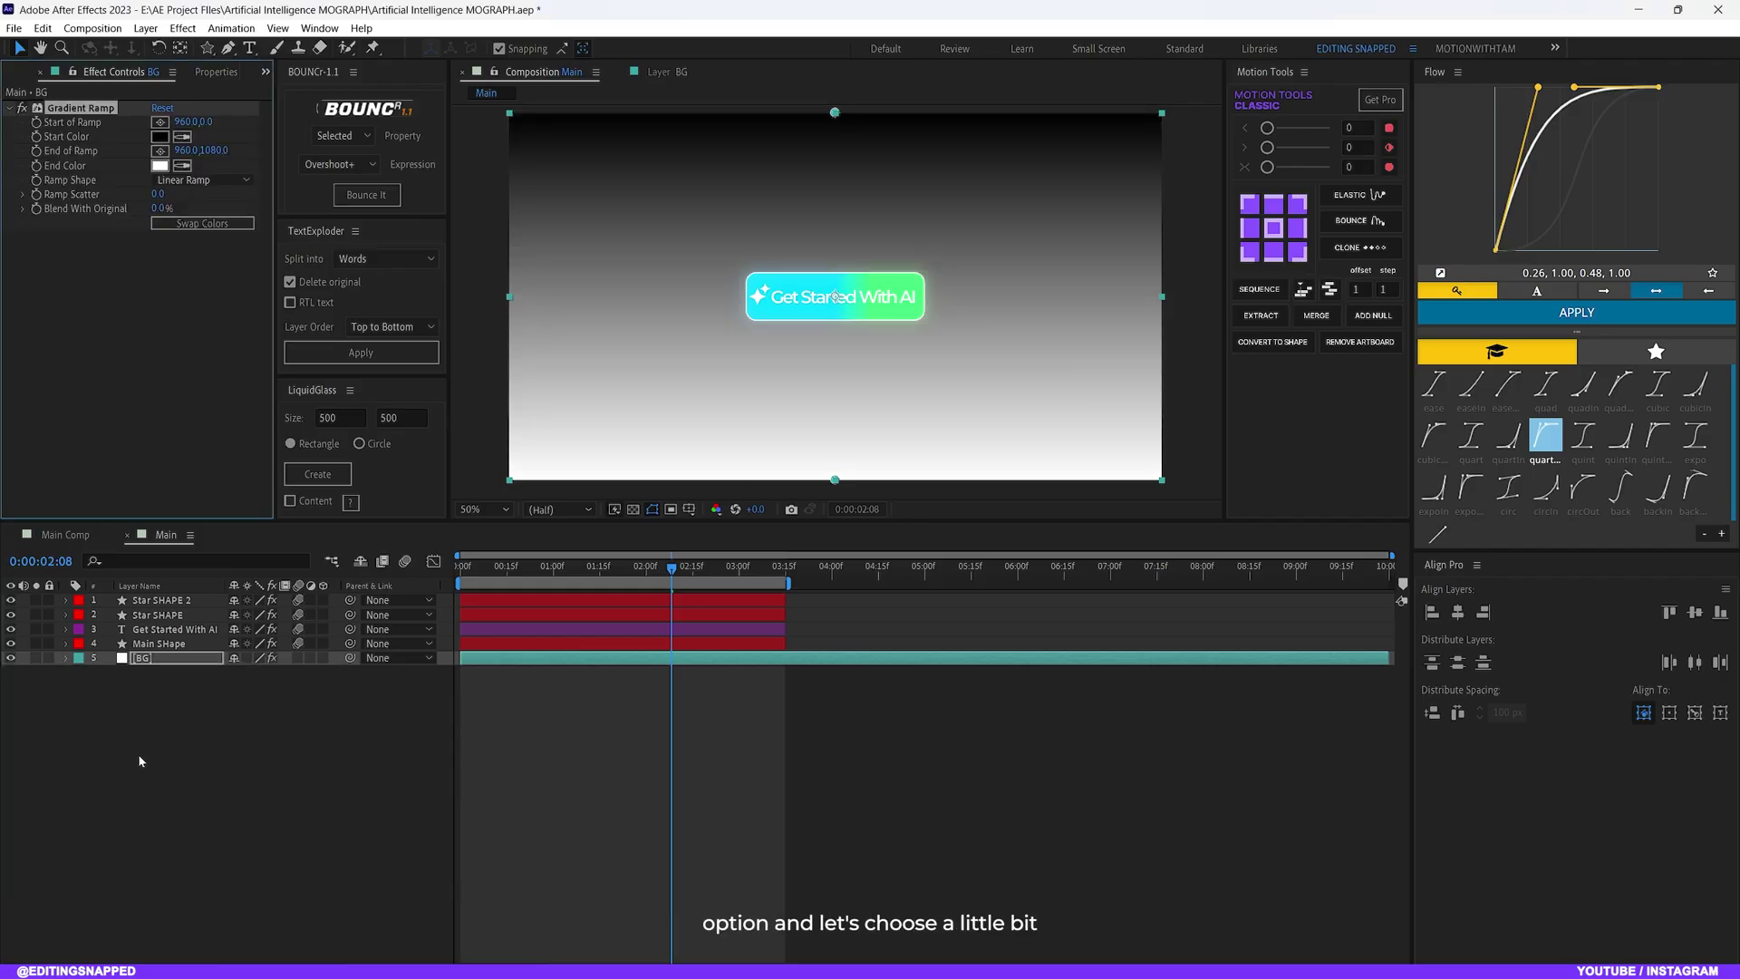
# Set the Gradient Ramp Start Color to dark teal #002228 and End Color to #00040B
pyautogui.click(160, 138)
pyautogui.click(291, 542)
pyautogui.moveTo(263, 508); pyautogui.dragTo(265, 642)
pyautogui.click(427, 441)
pyautogui.click(159, 166)
pyautogui.click(291, 523)
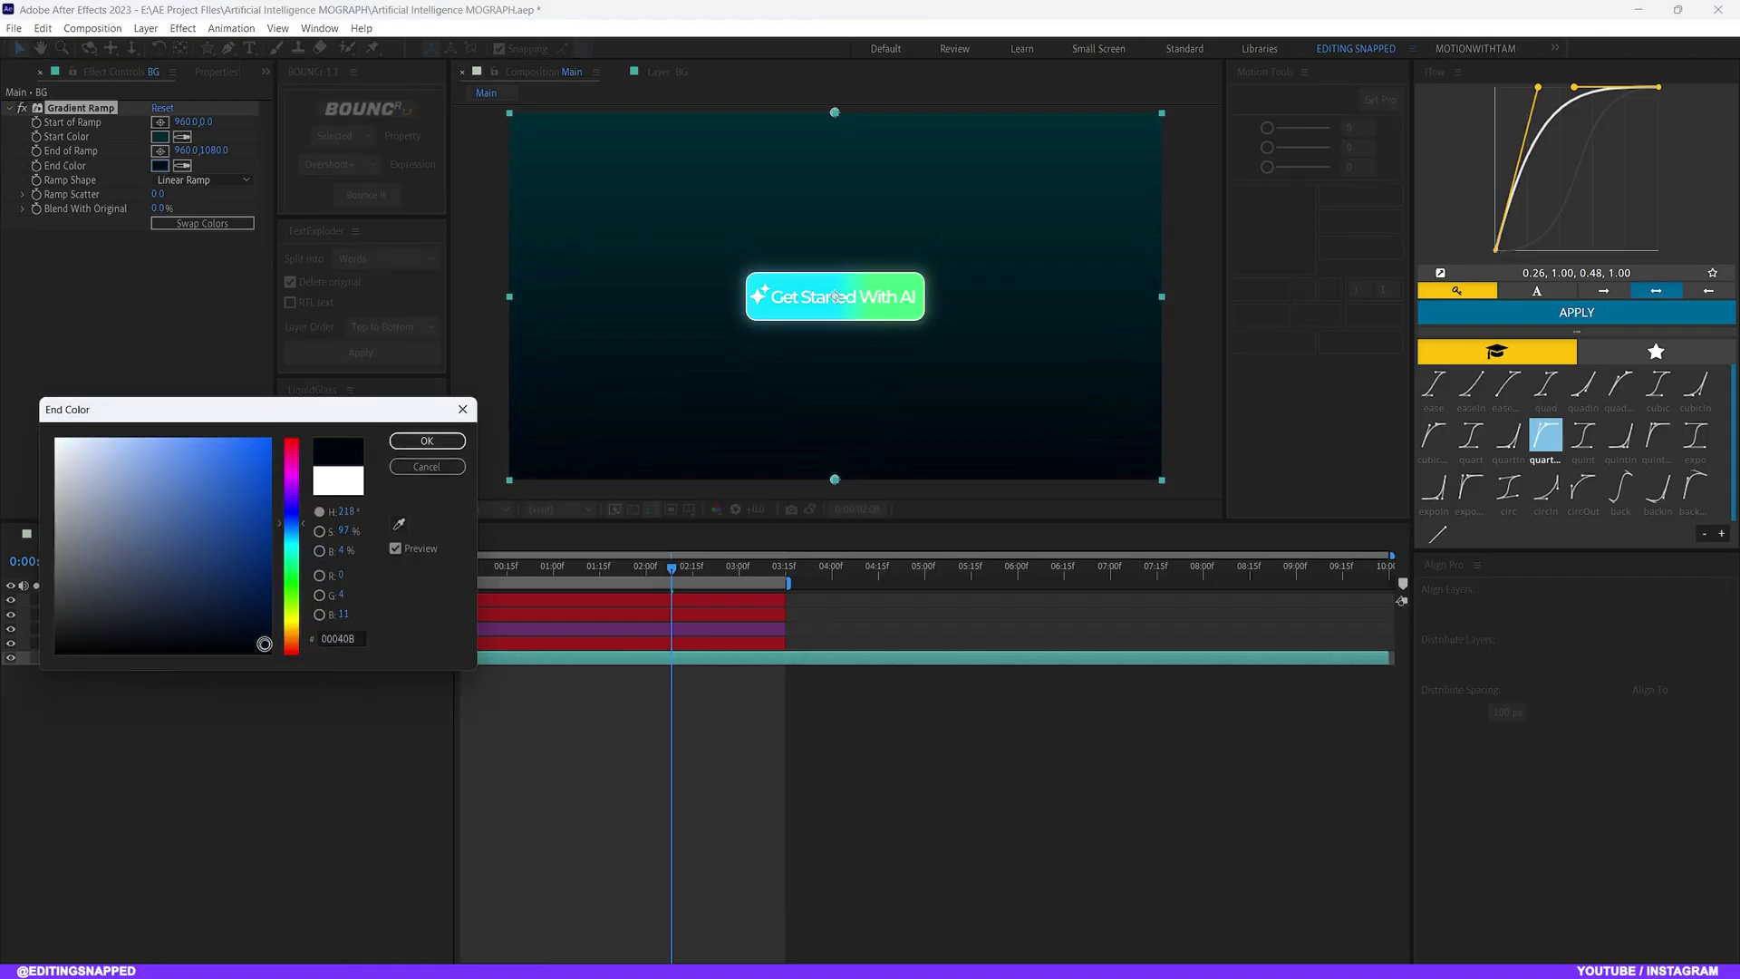
pyautogui.click(427, 440)
pyautogui.click(160, 136)
pyautogui.click(270, 620)
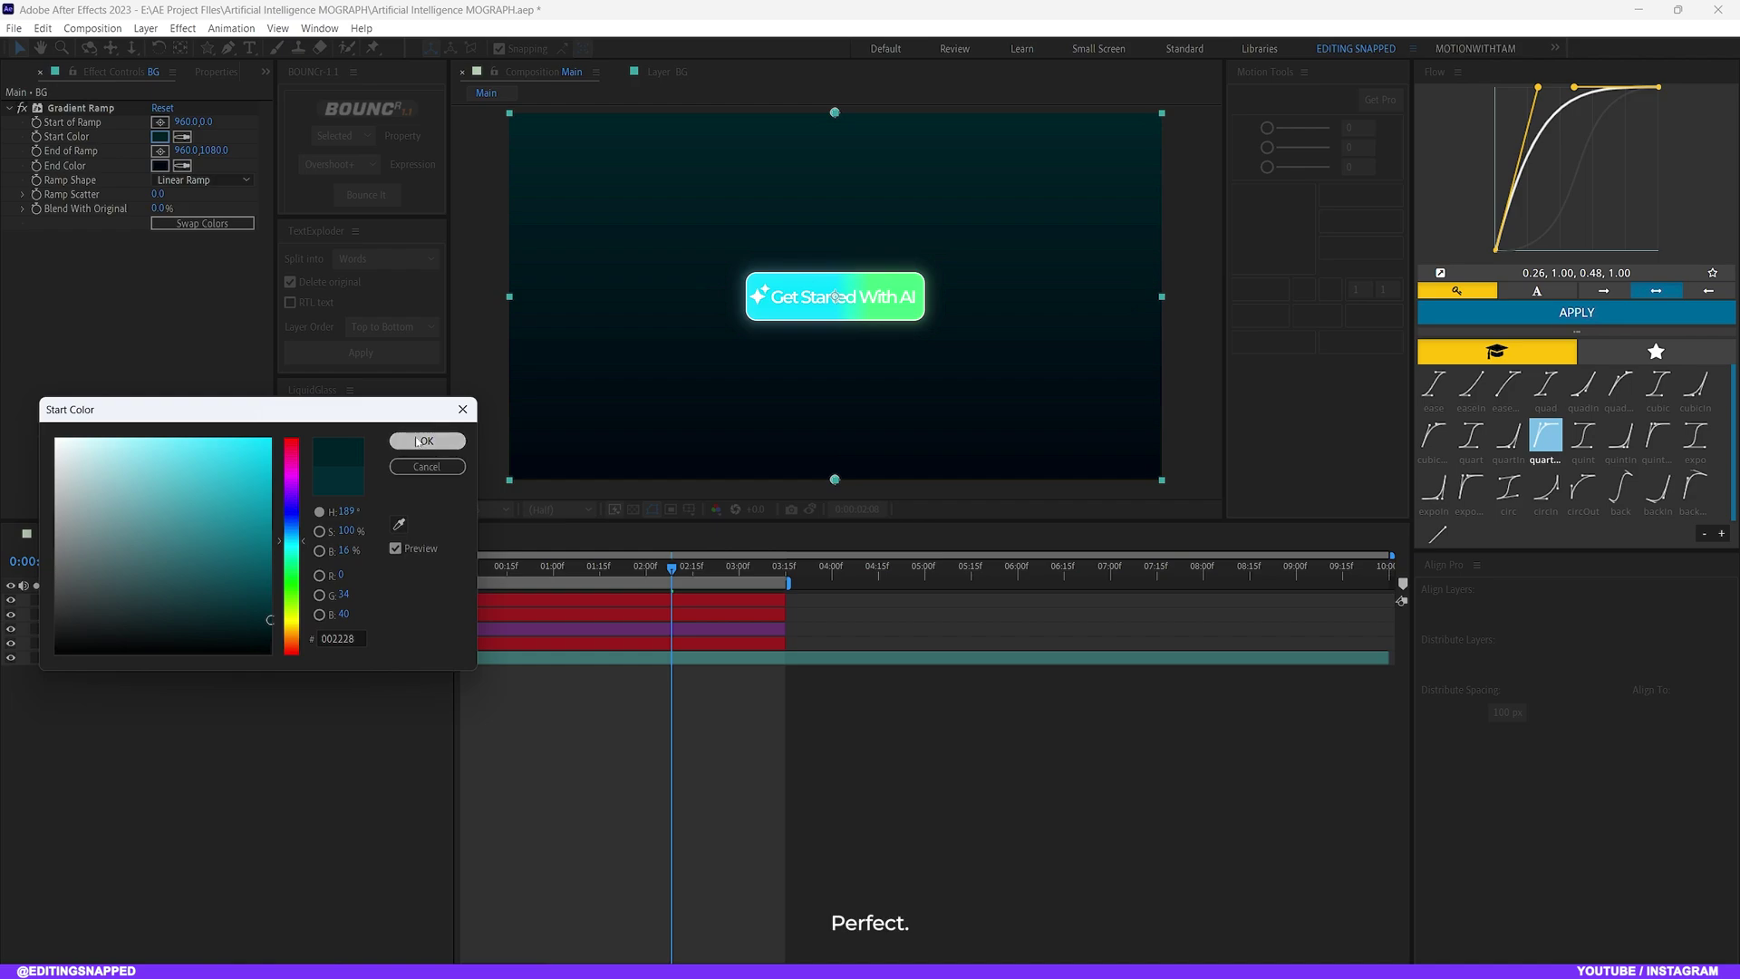
pyautogui.click(424, 466)
pyautogui.moveTo(730, 569); pyautogui.dragTo(787, 571)
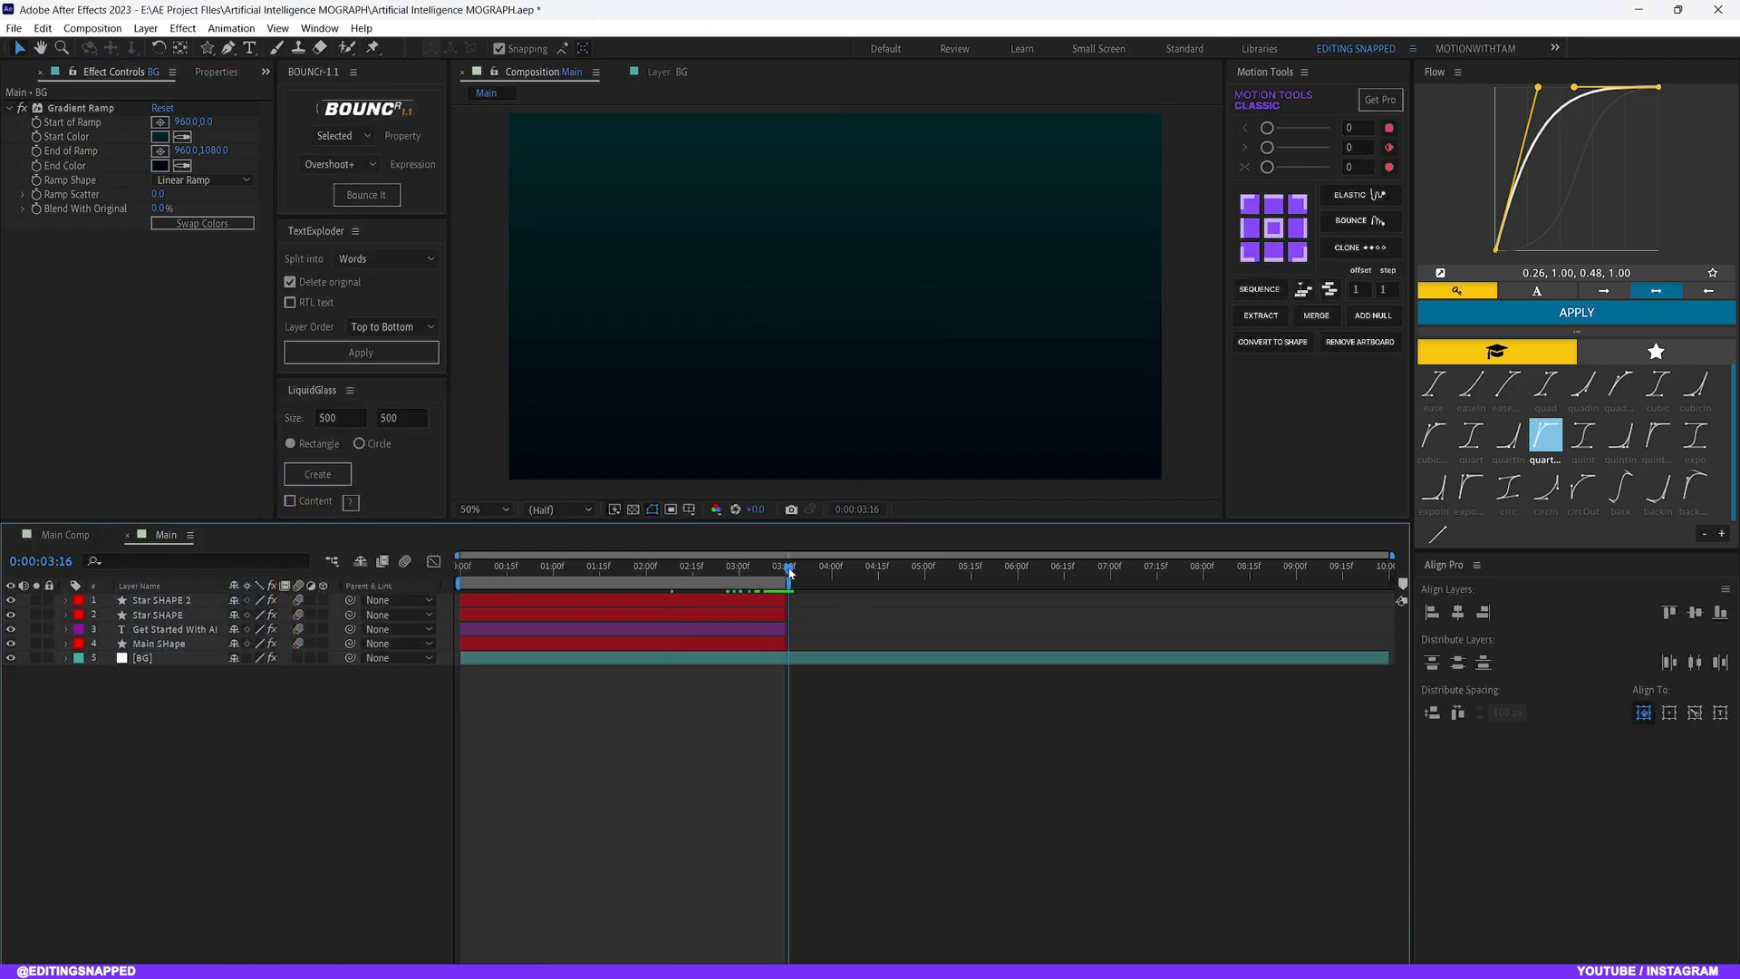
# Trim the BG layer to end at 3:15 and preview the finished animation in an enlarged viewer
pyautogui.click(799, 657)
pyautogui.hotkey('alt', ']')
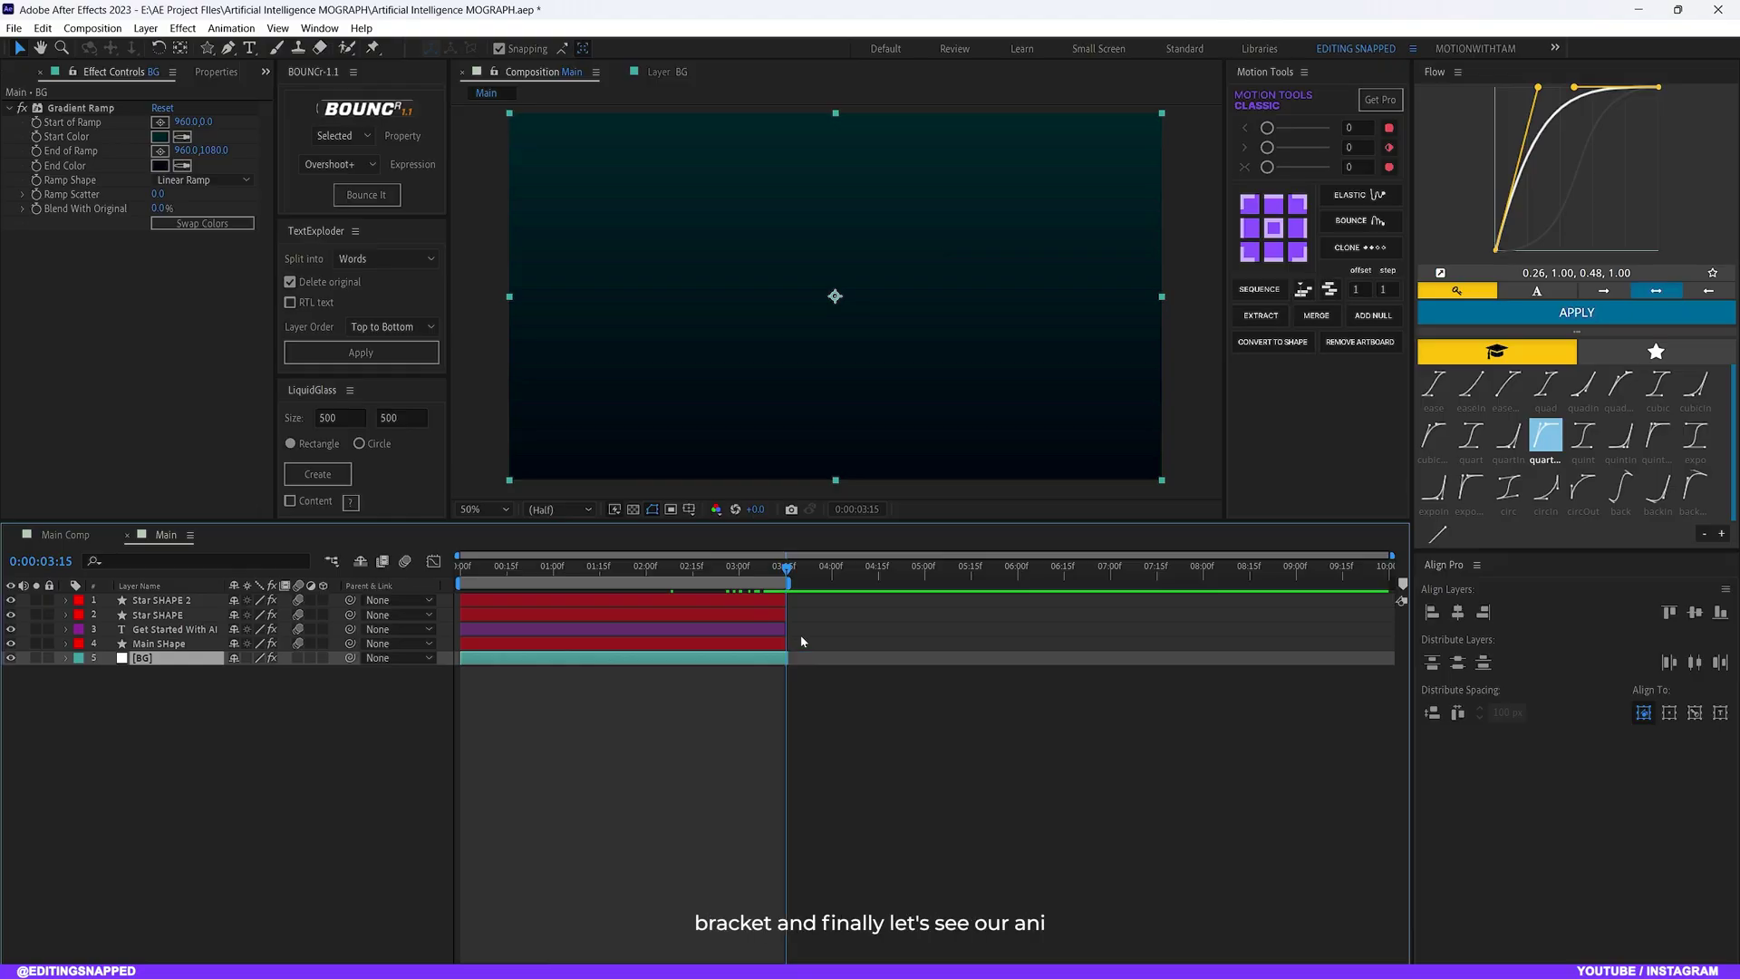
pyautogui.press('Home')
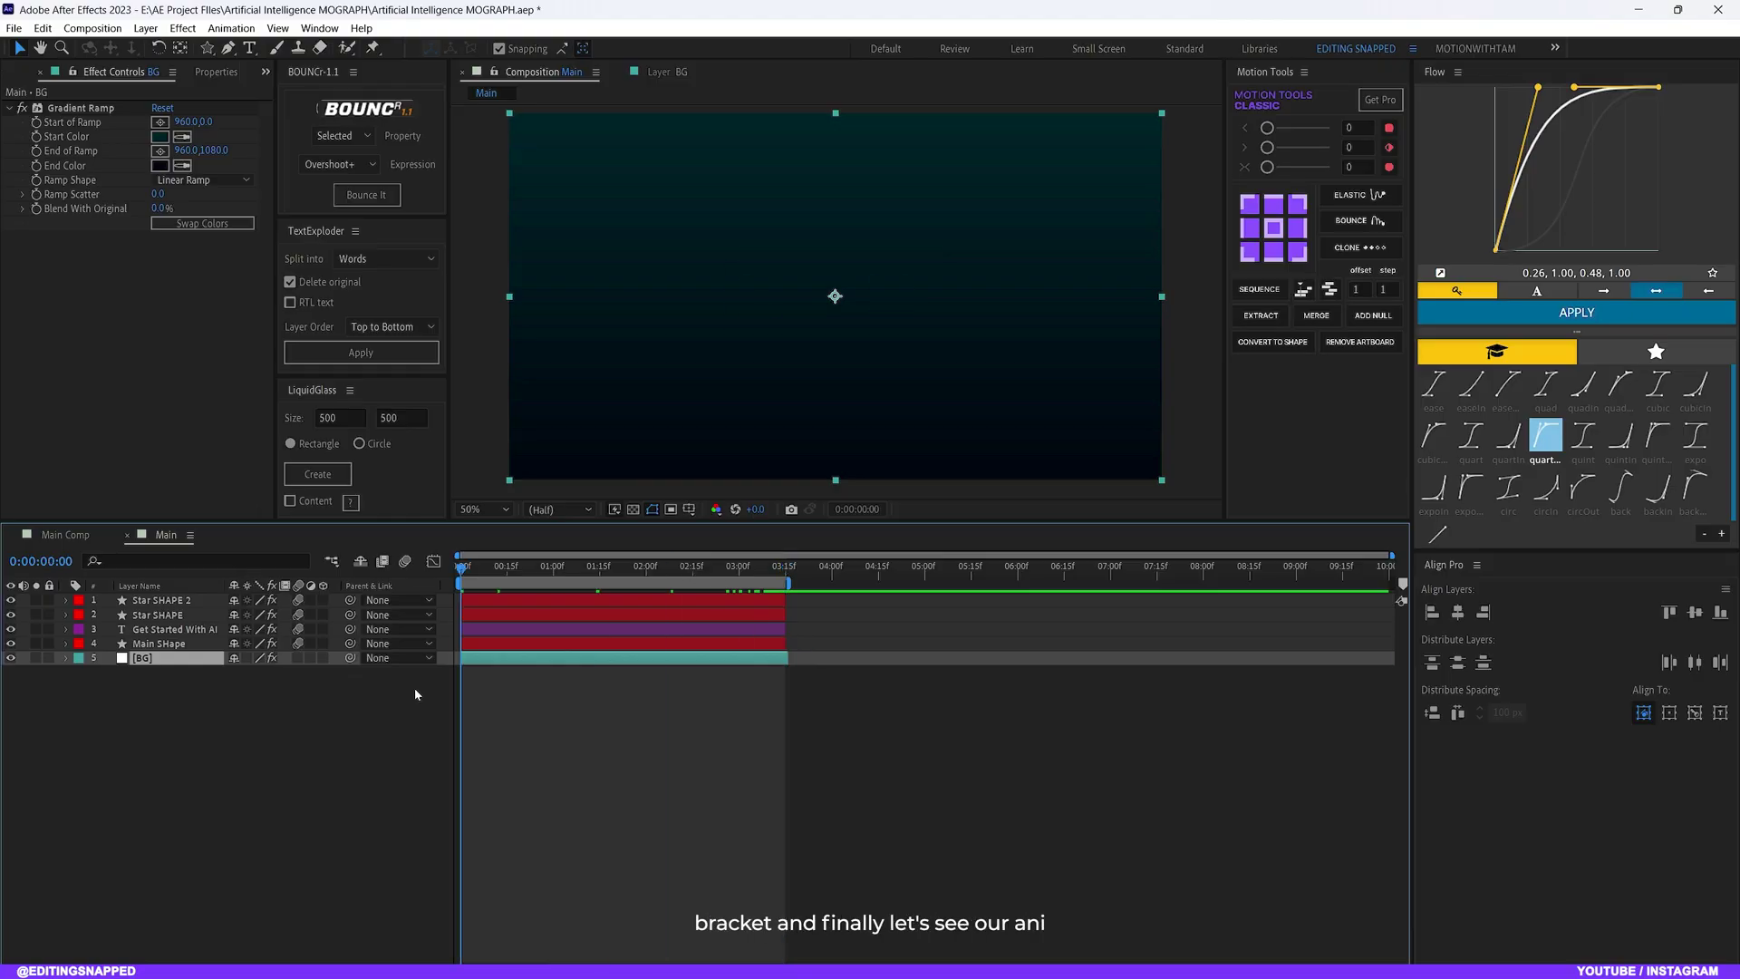
pyautogui.press('space')
pyautogui.moveTo(381, 520); pyautogui.dragTo(399, 759)
pyautogui.press('space')
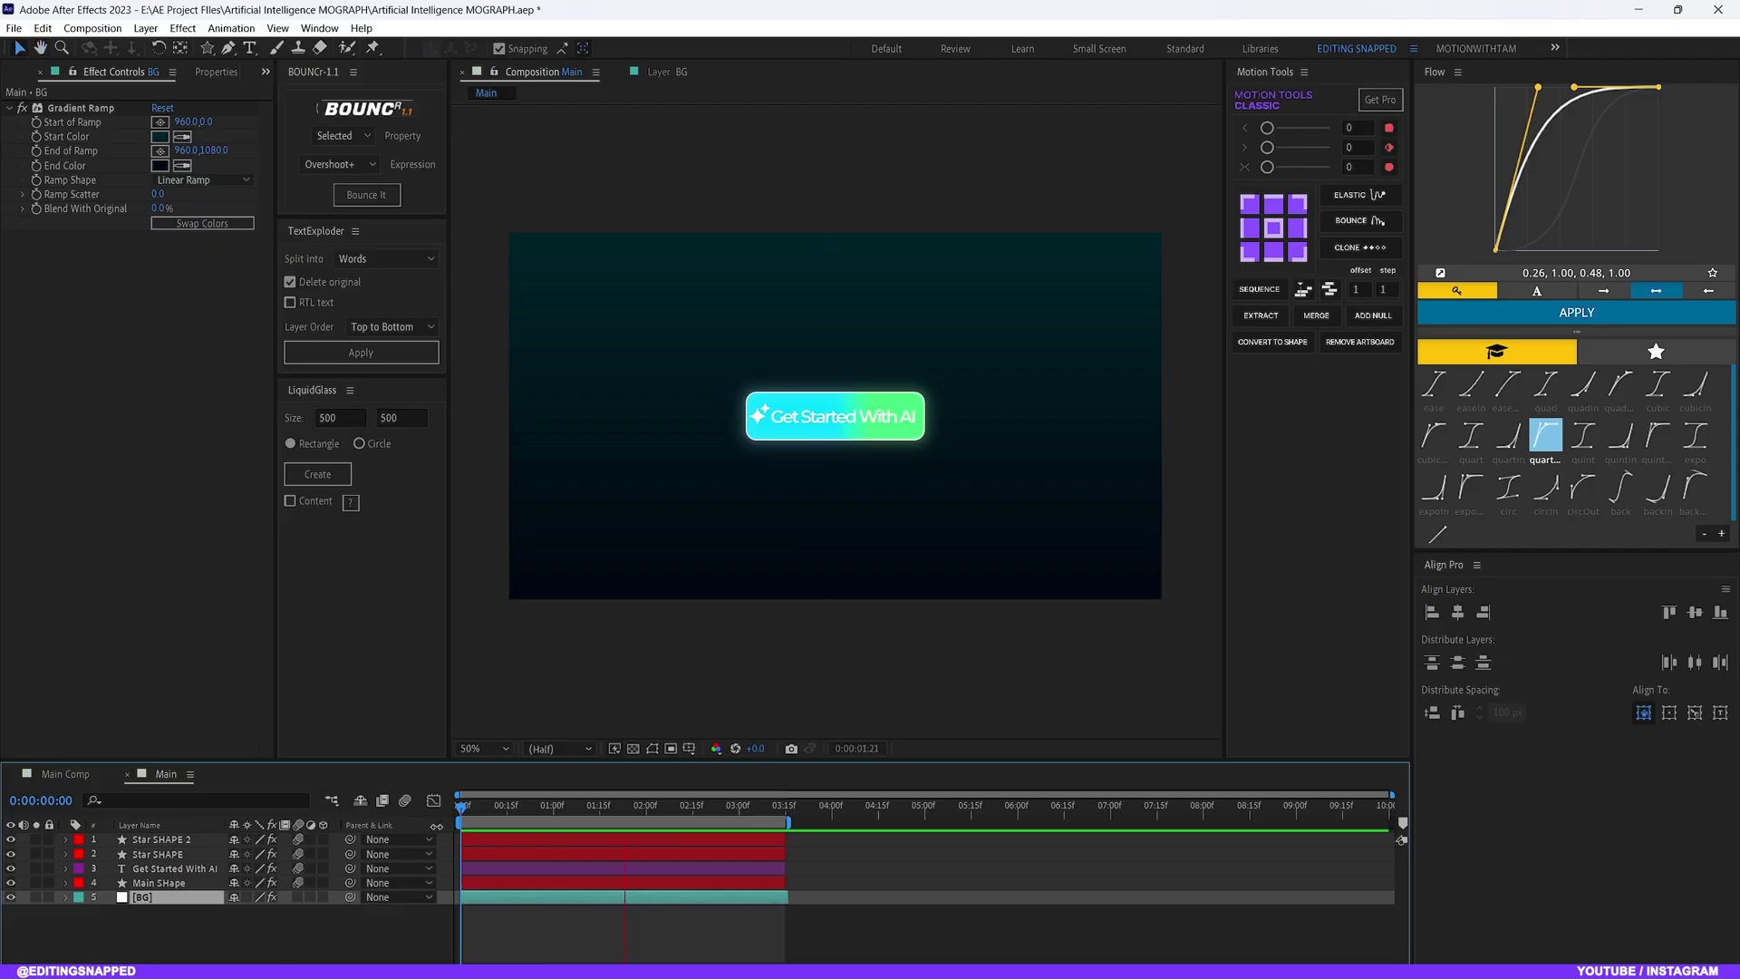